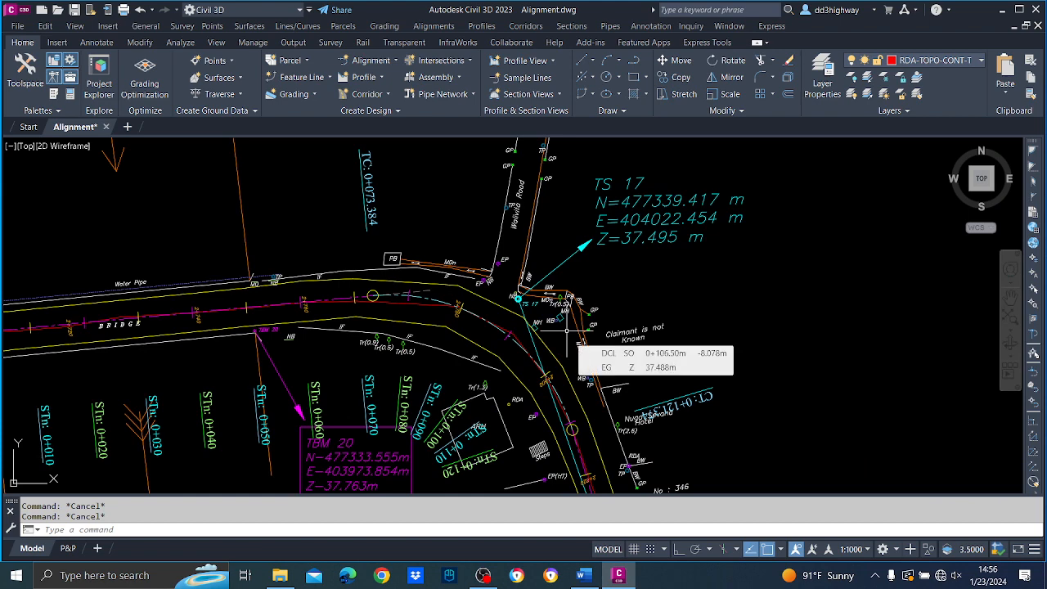
scroll(472, 316, up, 4)
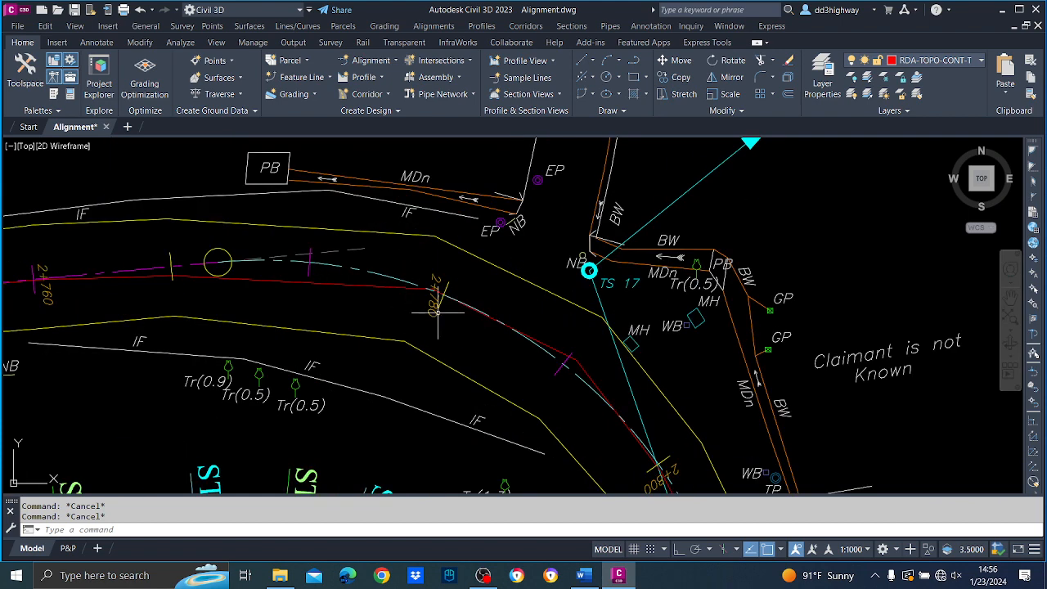
scroll(437, 311, down, 5)
middle_drag(341, 314, 567, 310)
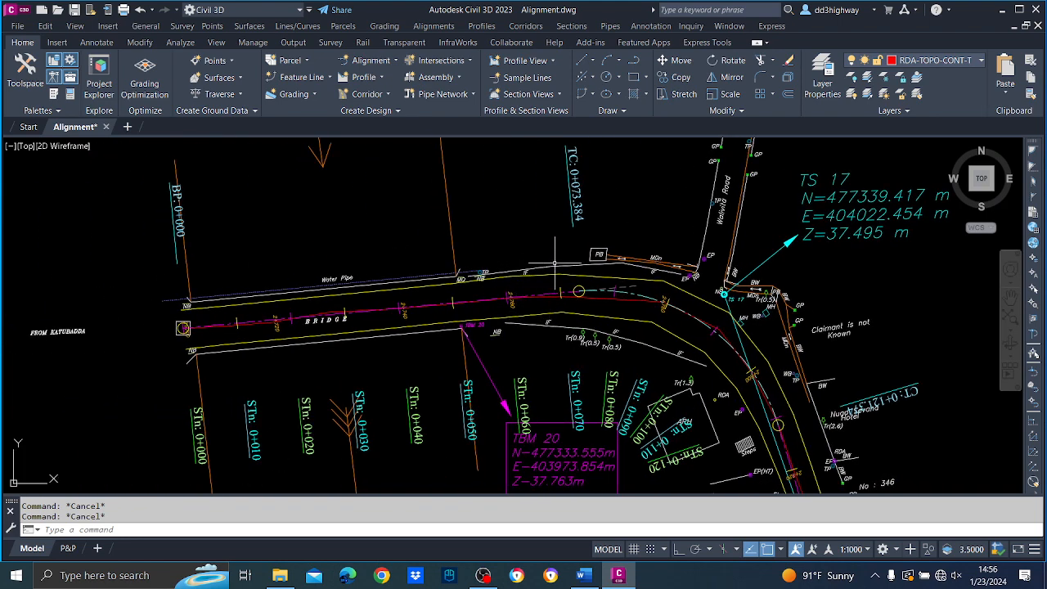
middle_drag(300, 351, 425, 340)
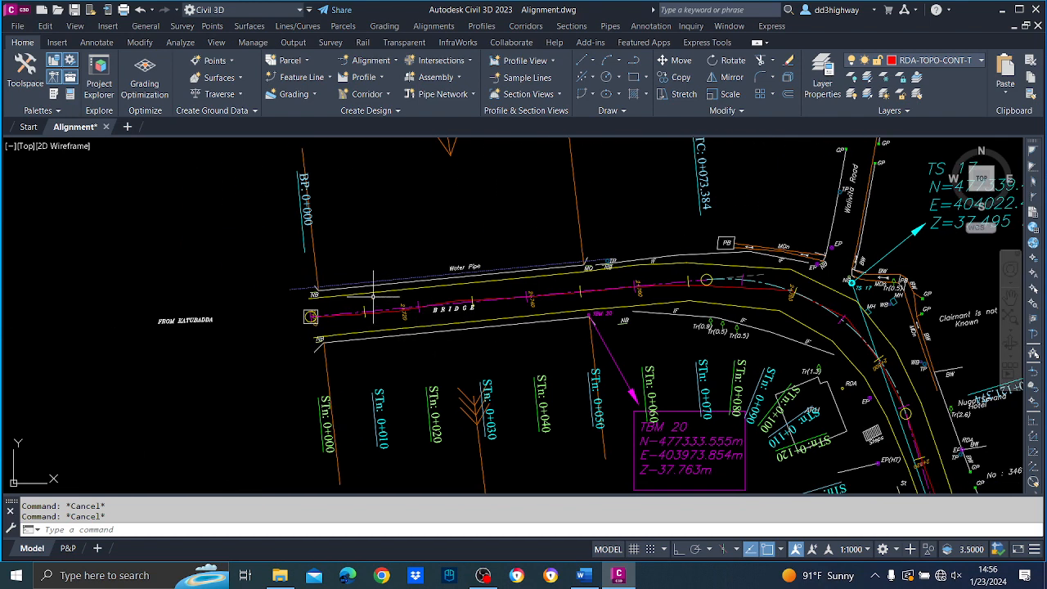
Try to create an alignment from the yellow upper road-edge polyline near the bridge.
mouse_move(753, 279)
click(448, 28)
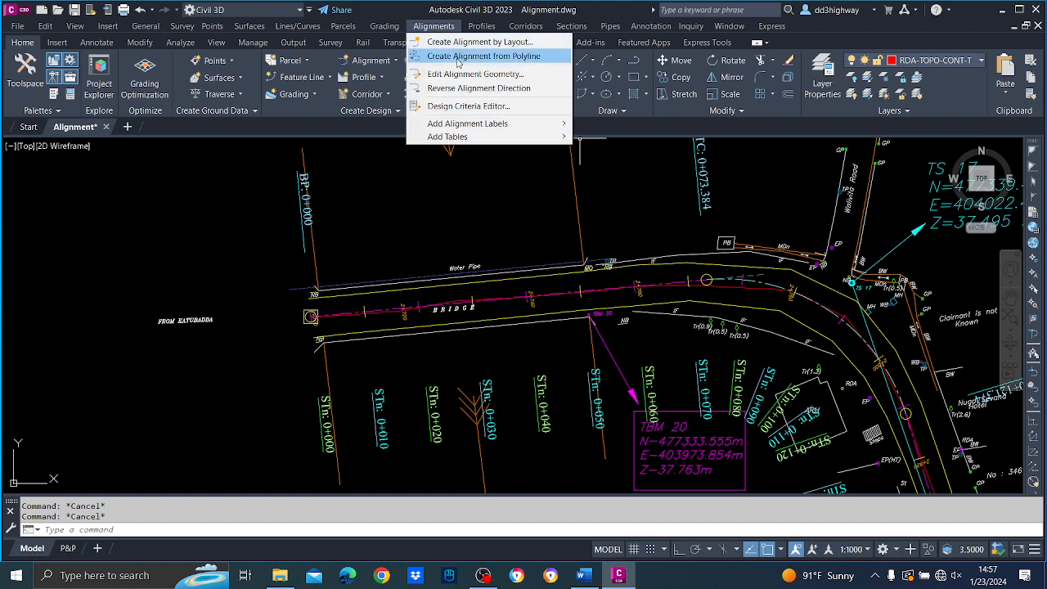
click(458, 57)
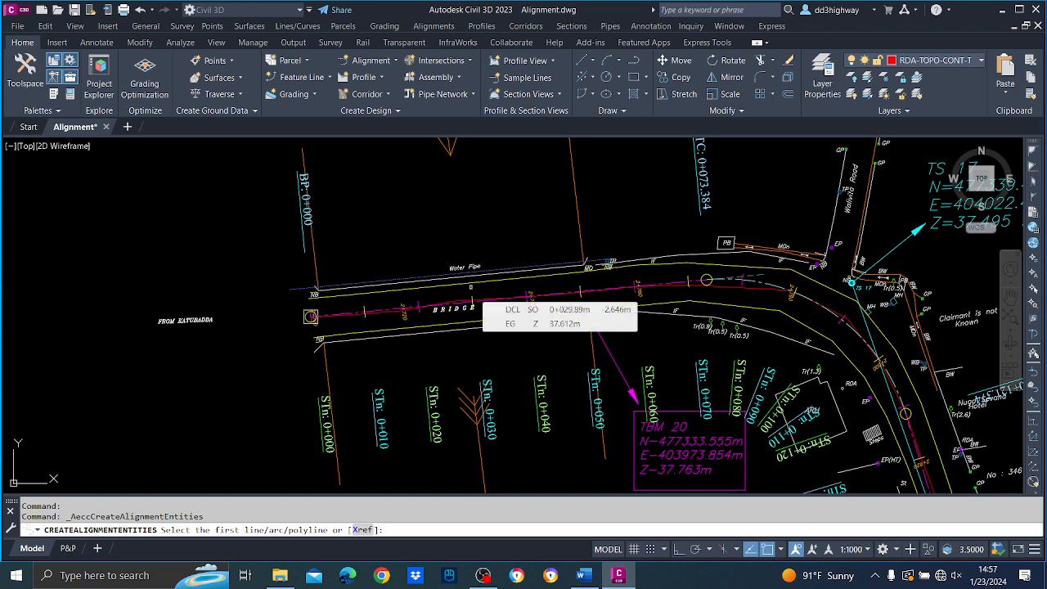
click(432, 285)
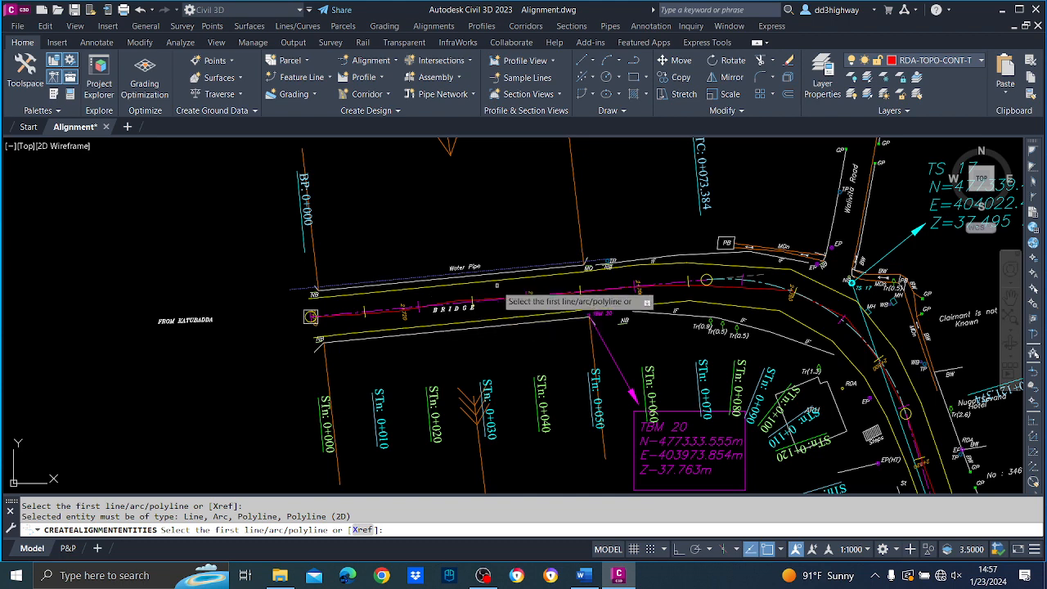
scroll(494, 286, up, 5)
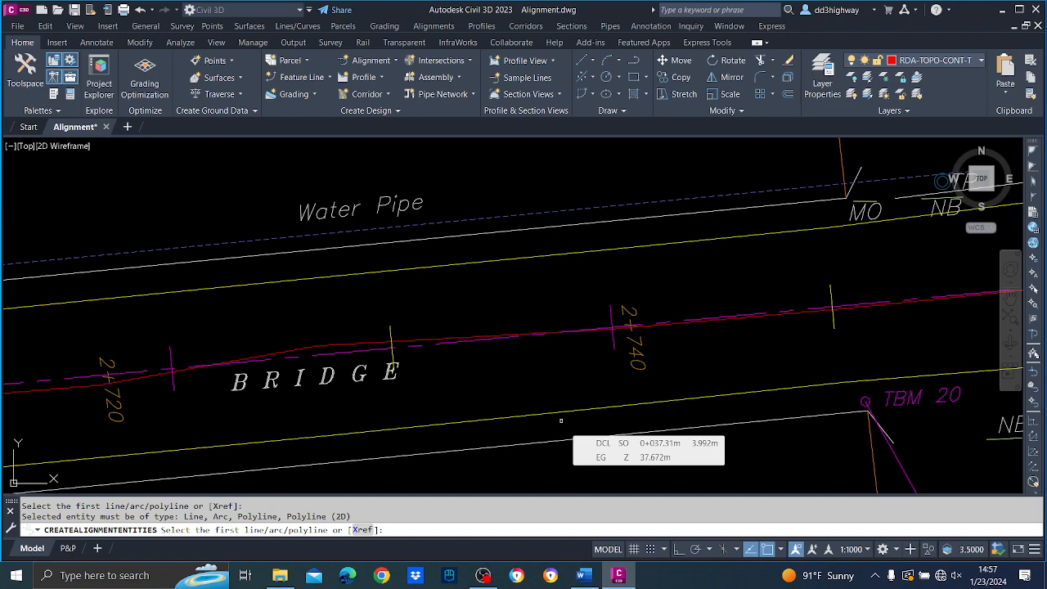
key(Escape)
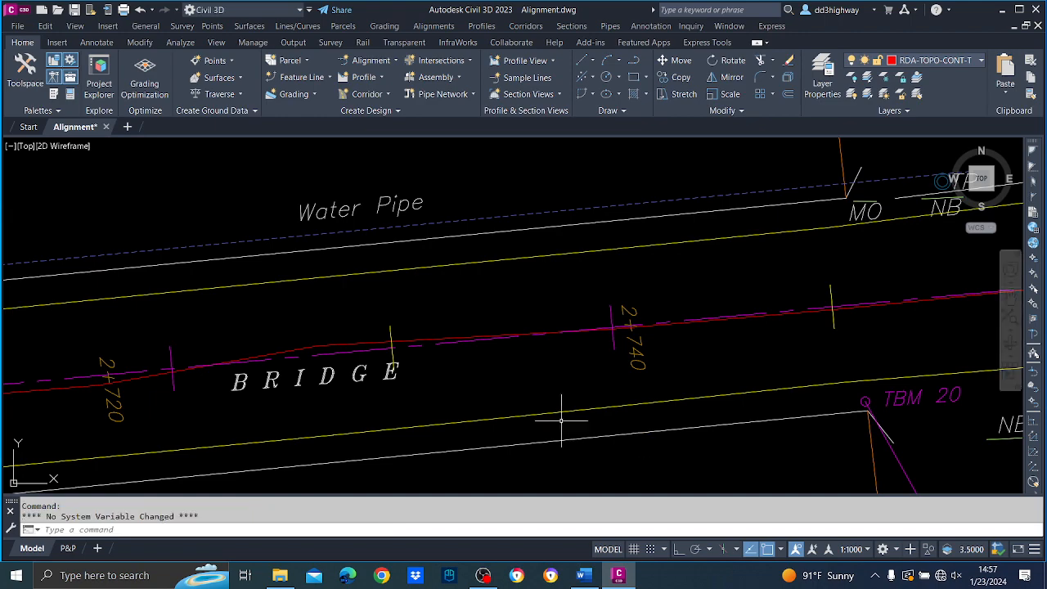
Isolate the two yellow road-edge polylines on the TAR_EDGE layer from the rest of the survey drawing.
scroll(583, 263, down, 6)
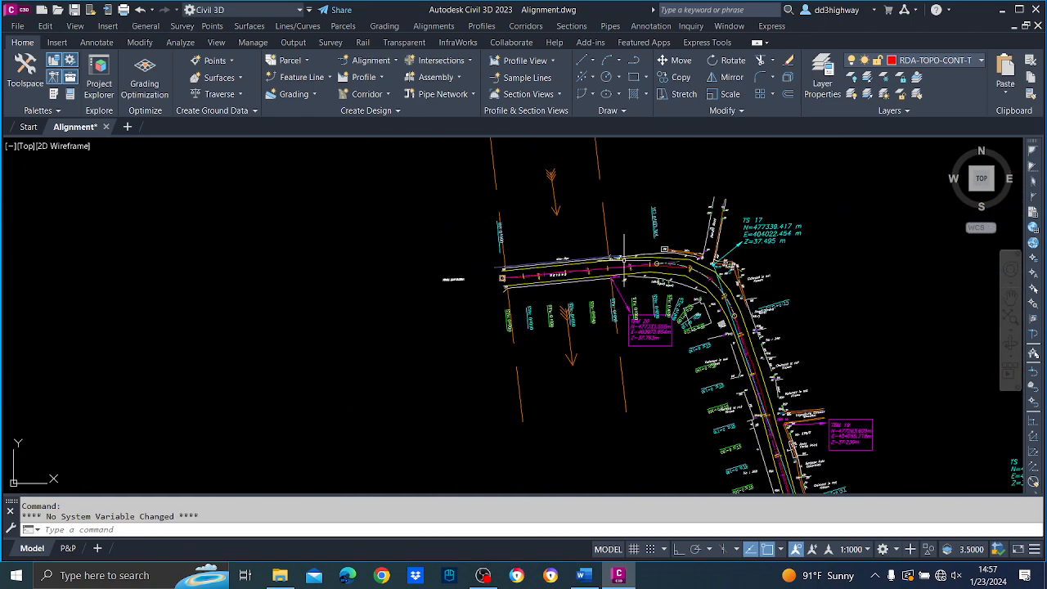
scroll(623, 258, up, 5)
scroll(617, 245, up, 2)
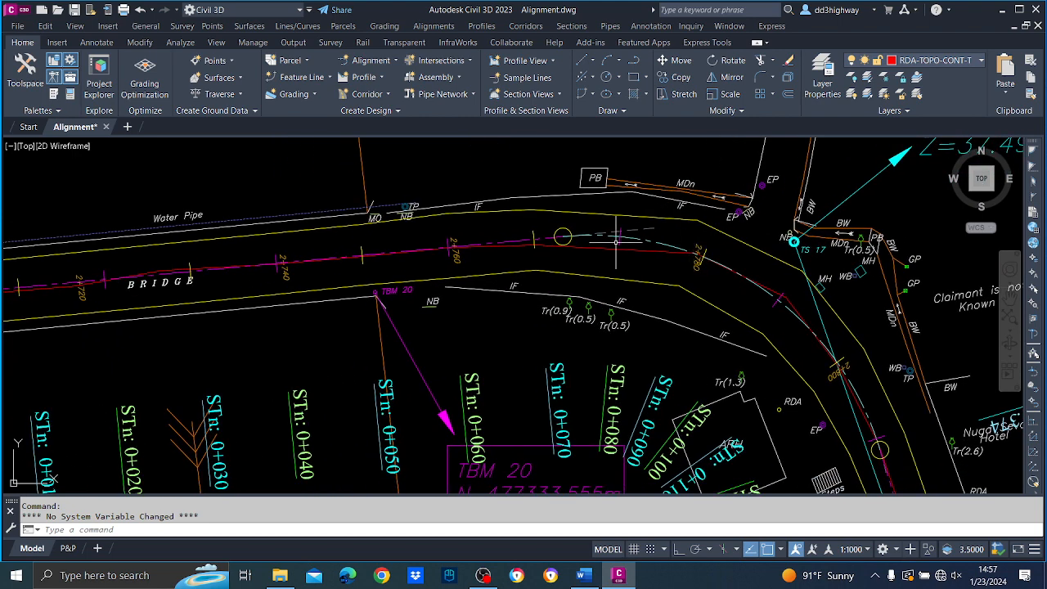
click(573, 211)
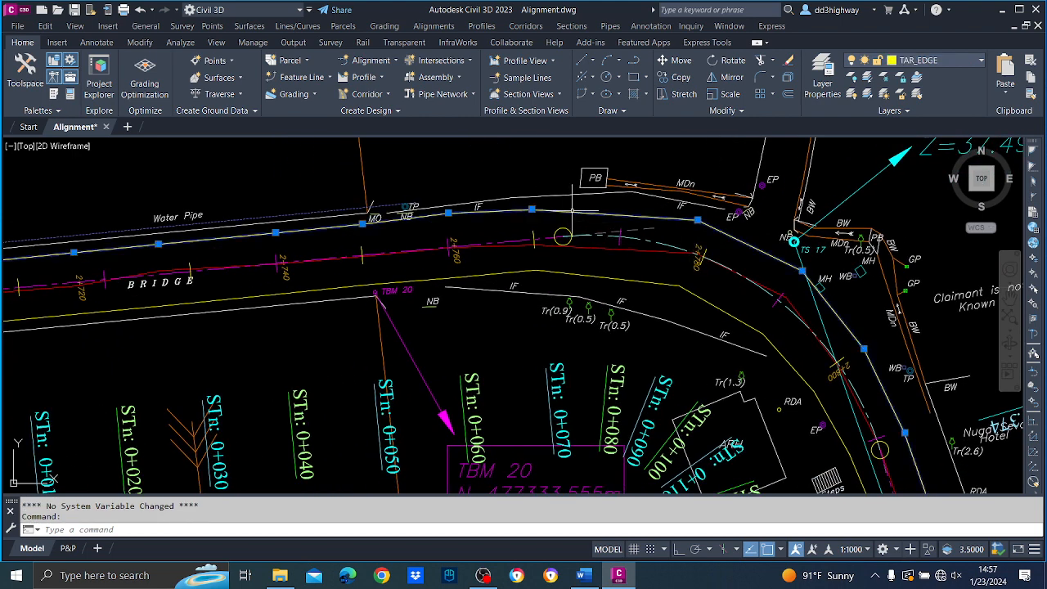
click(577, 274)
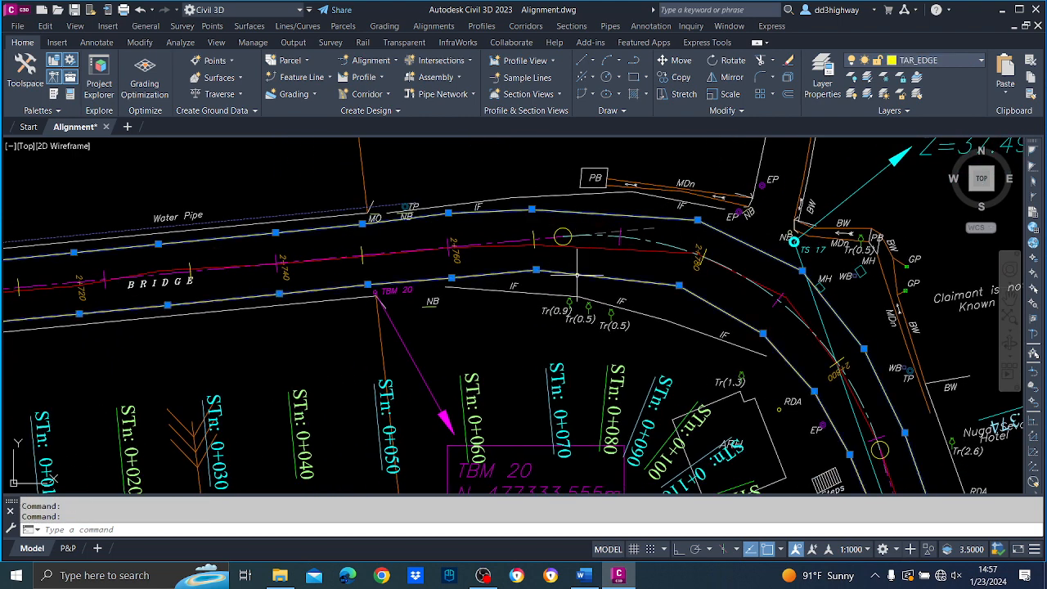
right_click(488, 170)
mouse_move(520, 210)
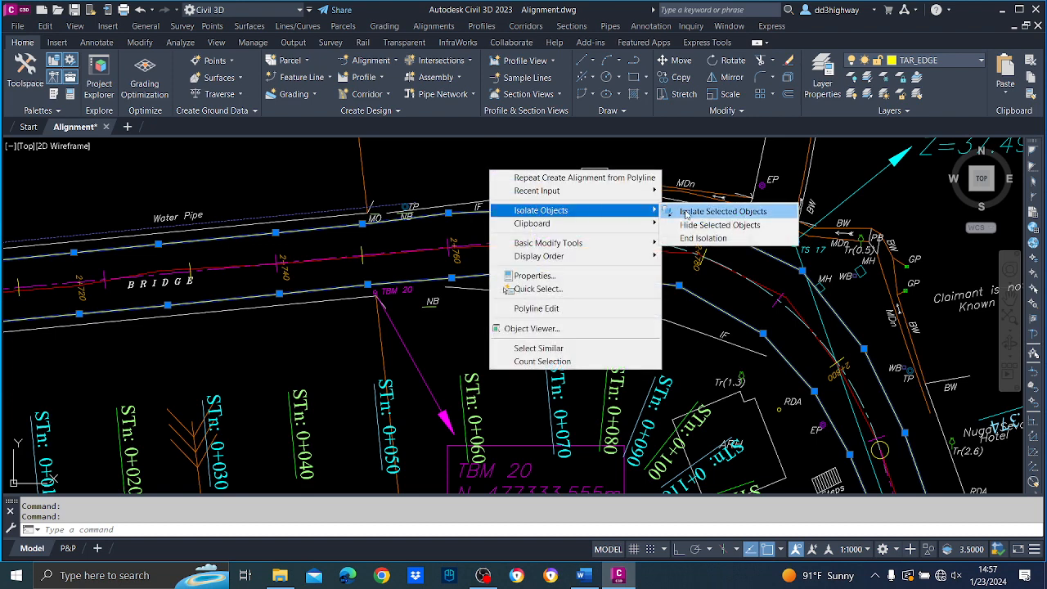
click(686, 212)
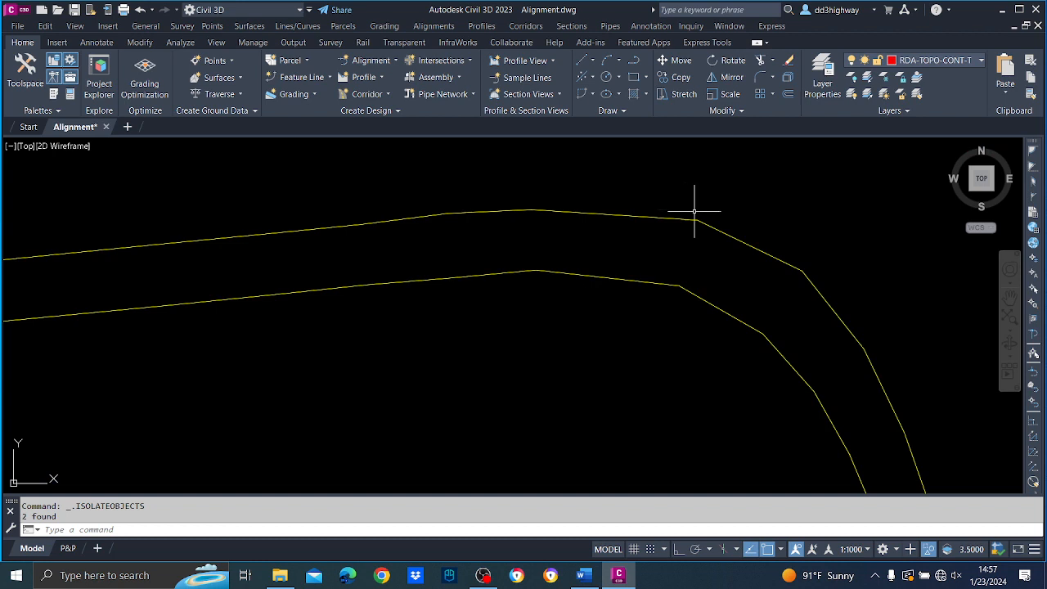
Explode both isolated road-edge polylines into separate line segments.
scroll(699, 233, down, 5)
middle_drag(738, 243, 544, 335)
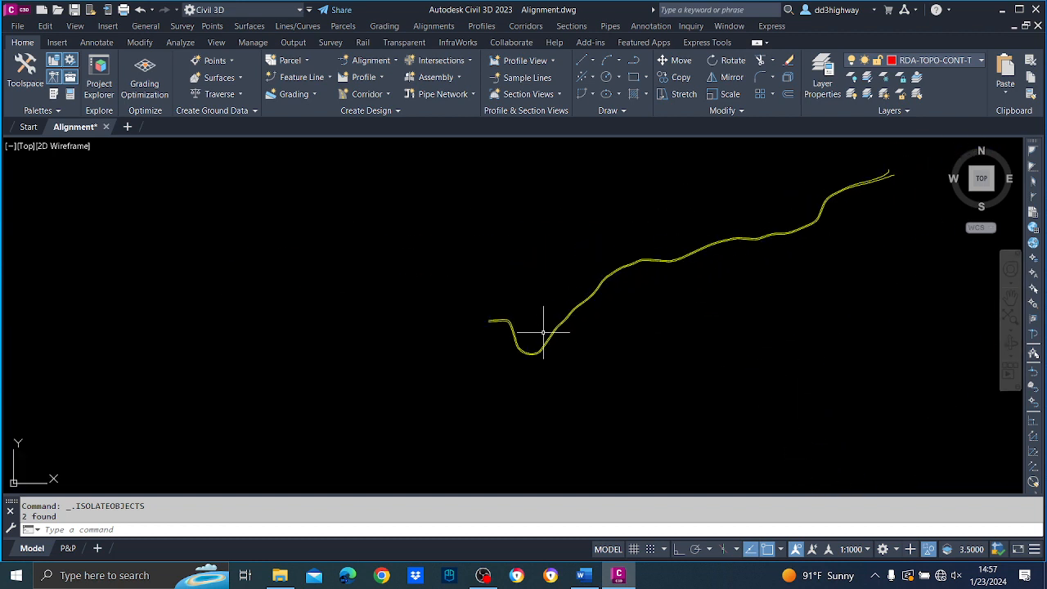
scroll(664, 308, up, 2)
scroll(678, 299, down, 4)
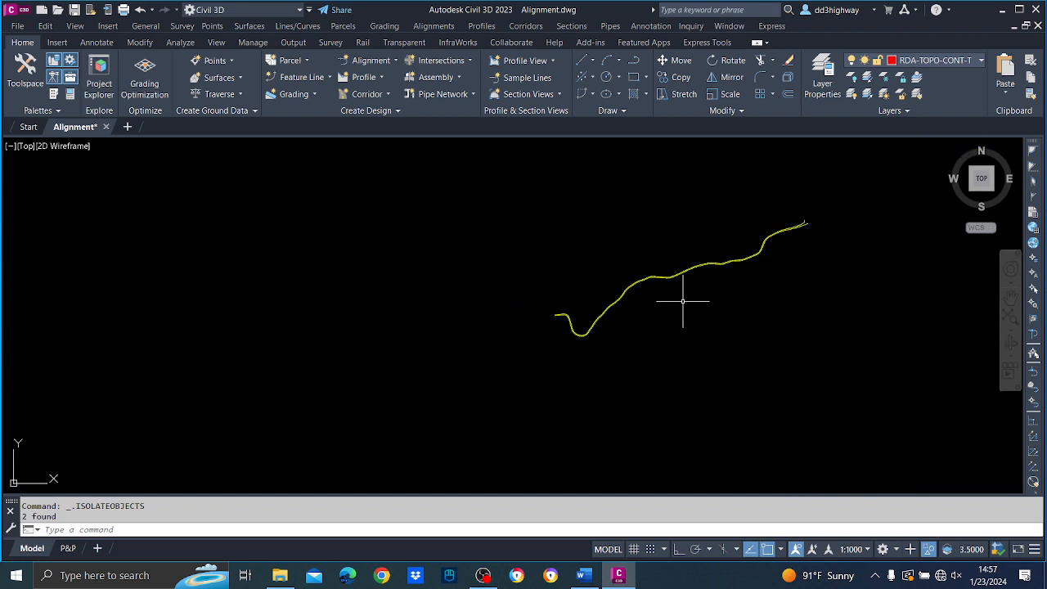
middle_drag(678, 299, 611, 311)
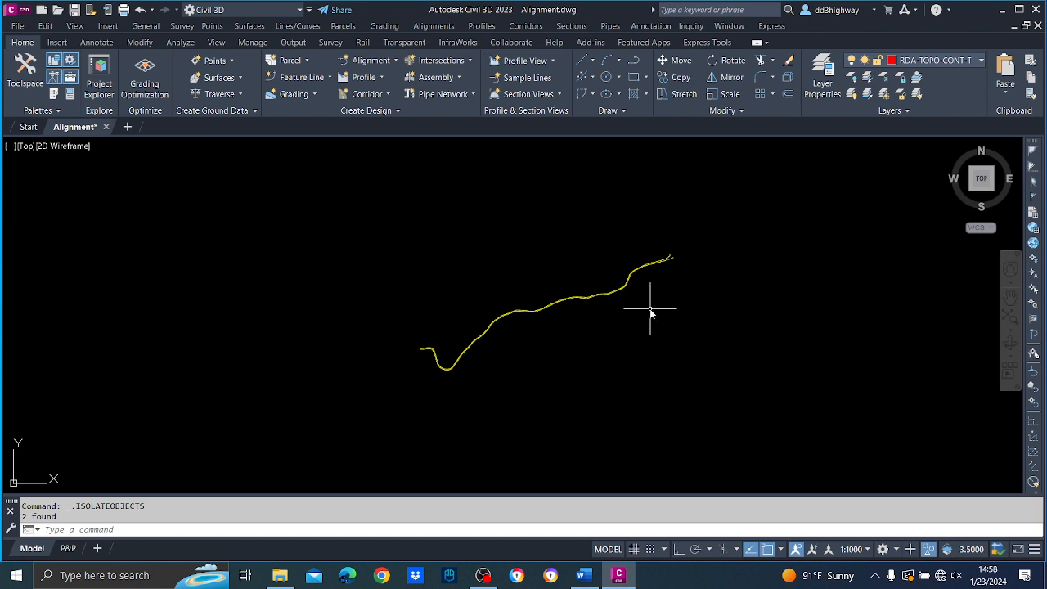
text(explode)
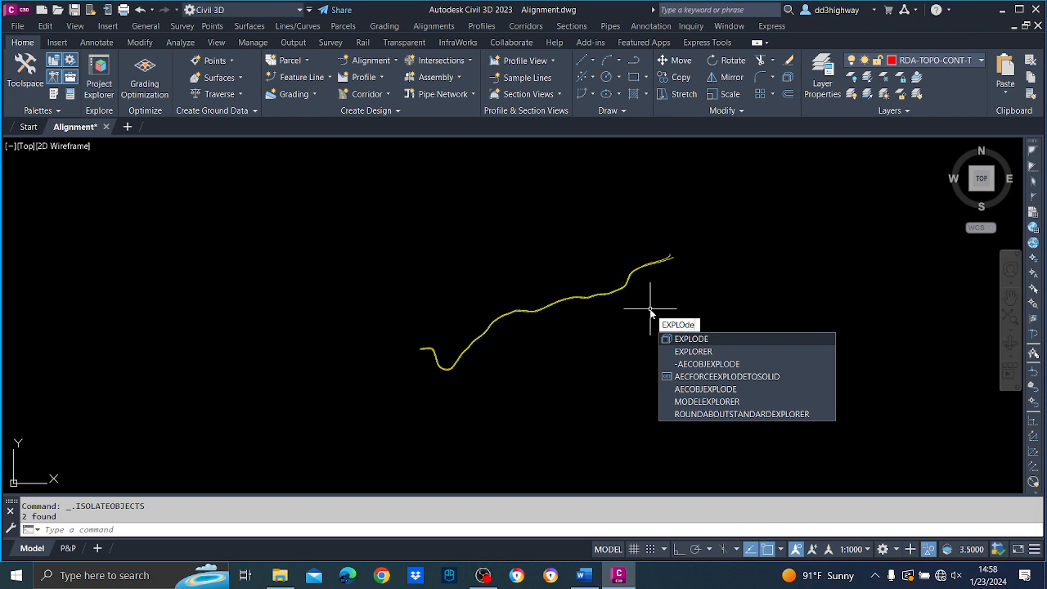
key(Return)
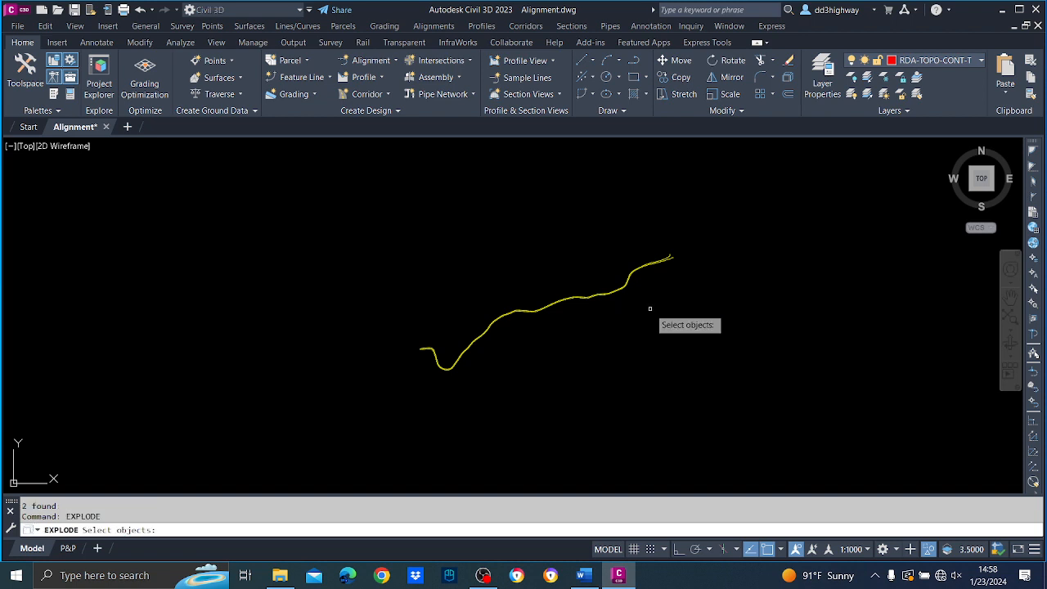
click(764, 433)
click(360, 204)
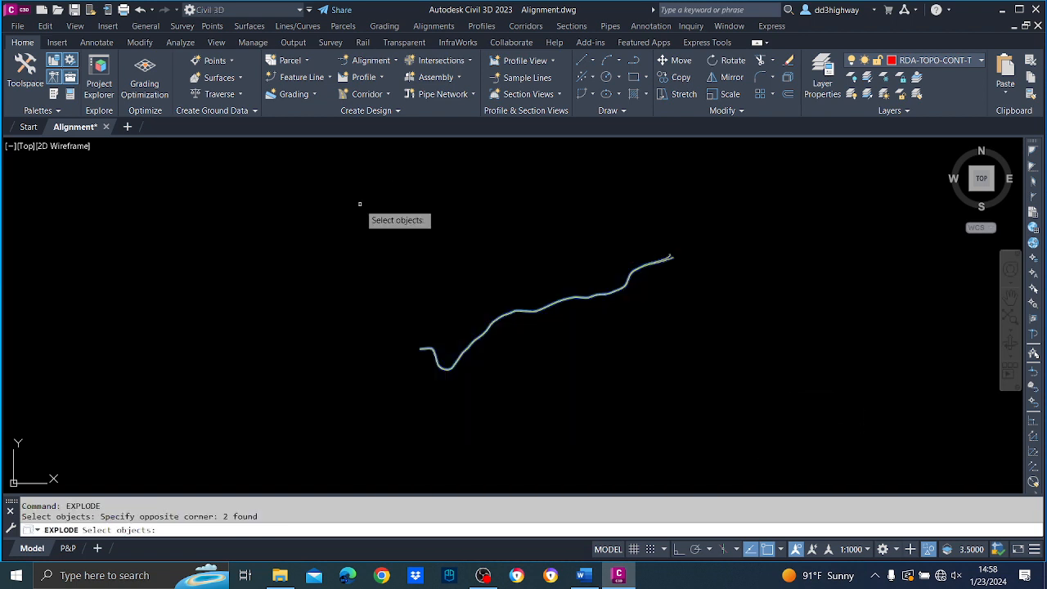
key(Return)
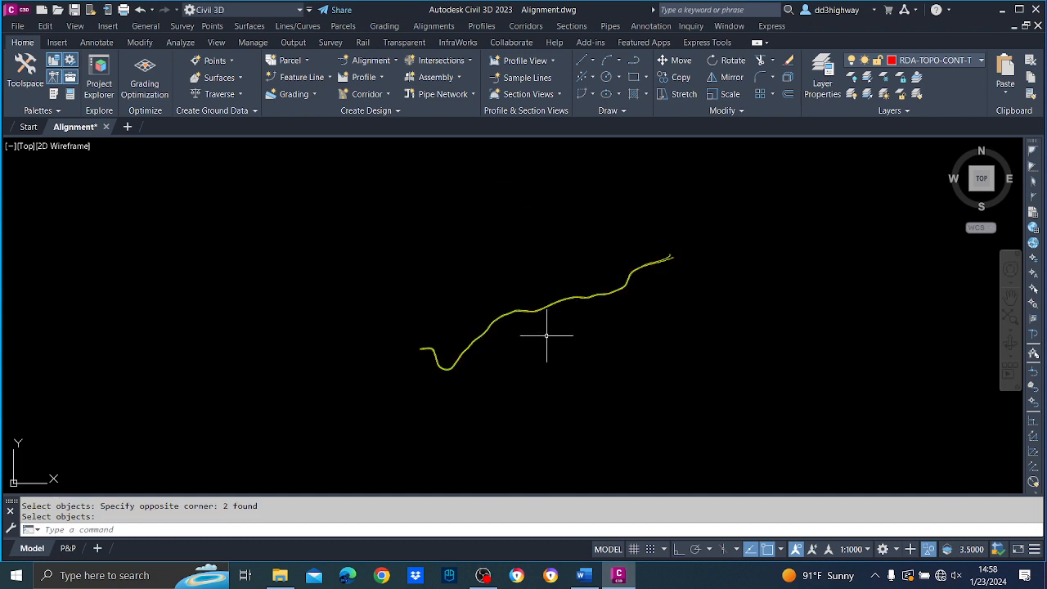
Check a single segment of the exploded upper road edge, leaving nothing selected.
scroll(545, 338, up, 4)
scroll(503, 286, up, 3)
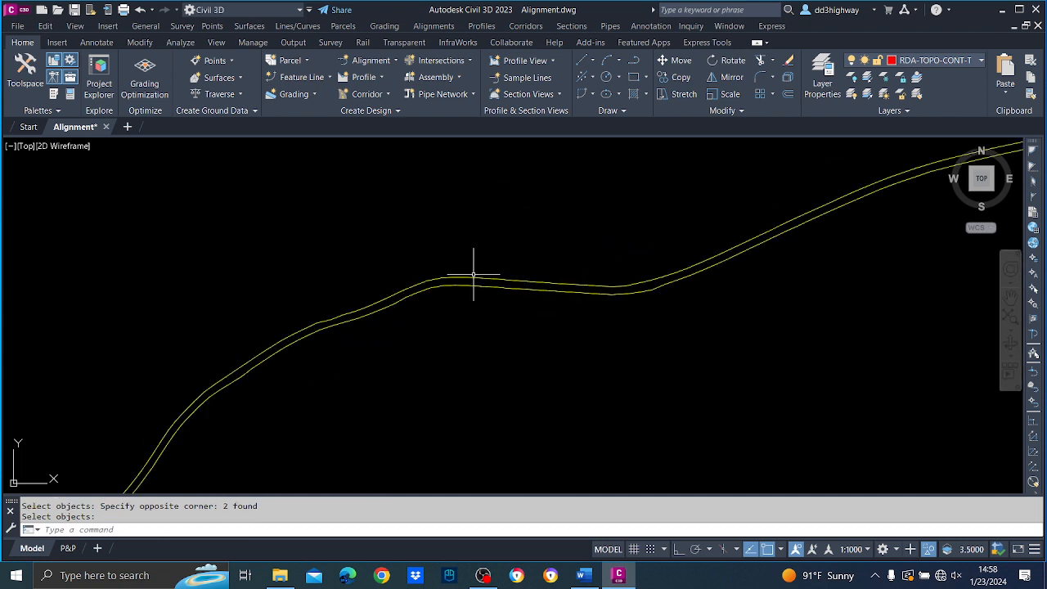
click(470, 278)
scroll(476, 255, up, 5)
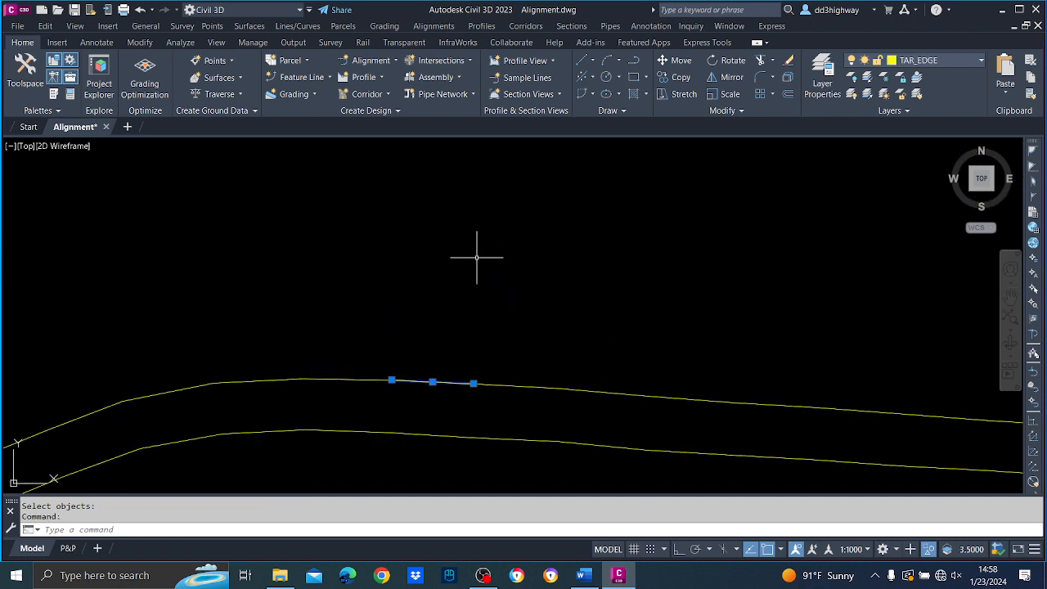
key(Escape)
scroll(479, 258, down, 8)
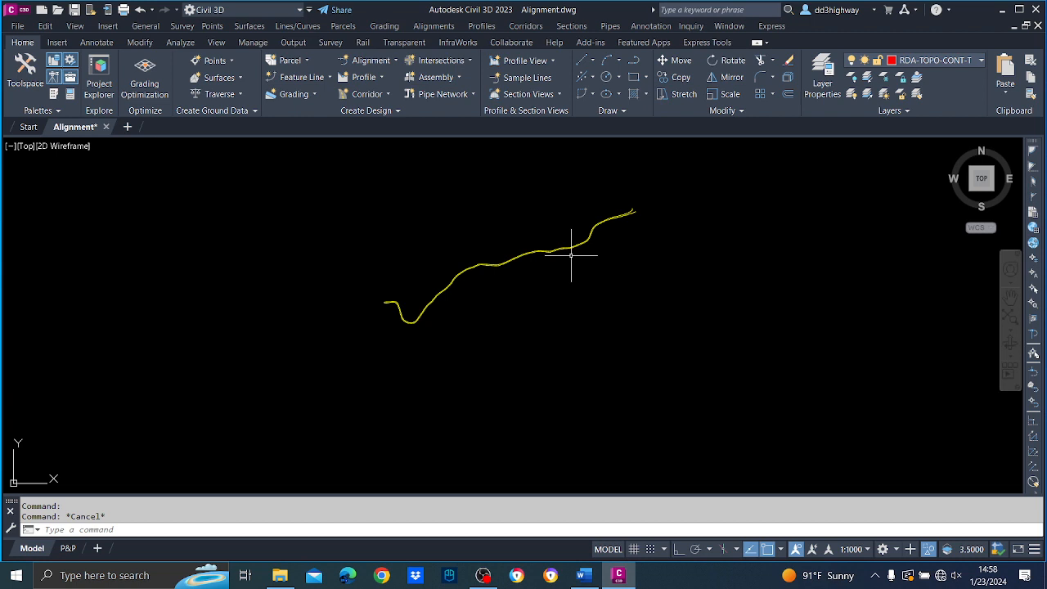
text(PE)
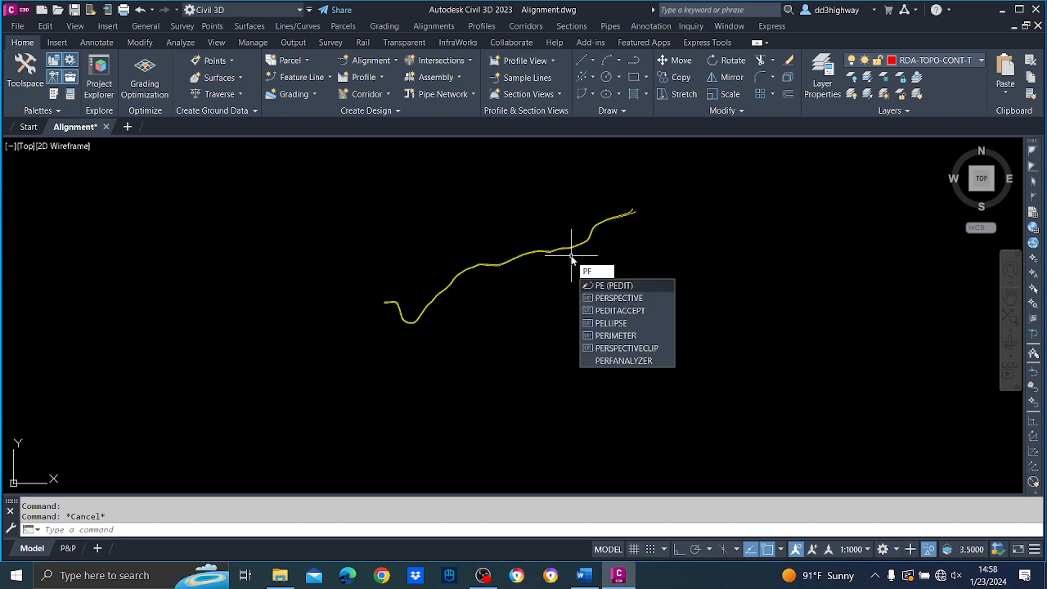
key(Return)
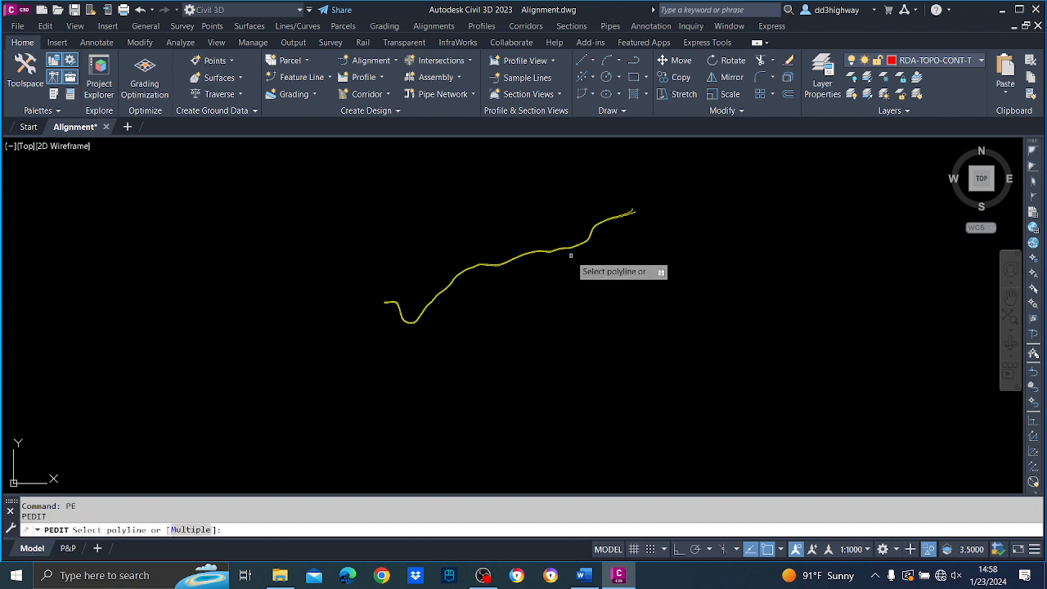
key(Escape)
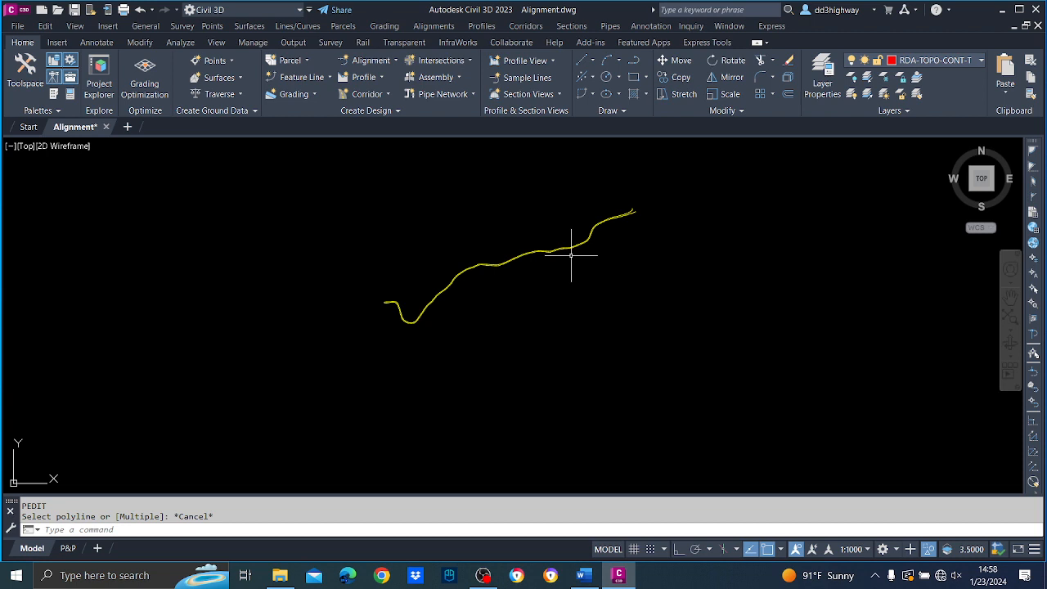
Flatten all the exploded road-edge segments to 2D without removing hidden lines.
text(FL)
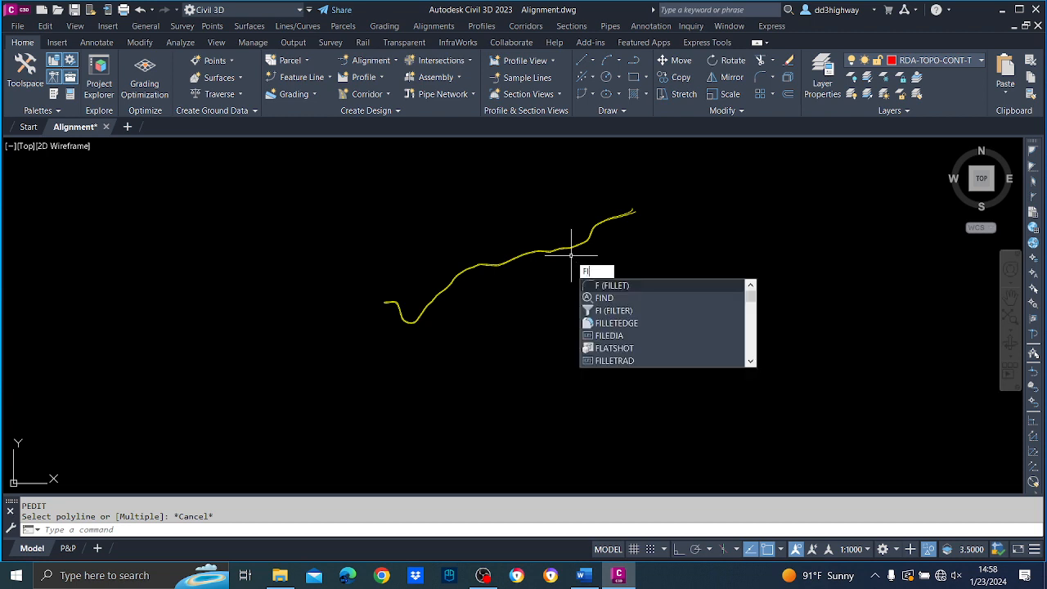
text(ATTEN)
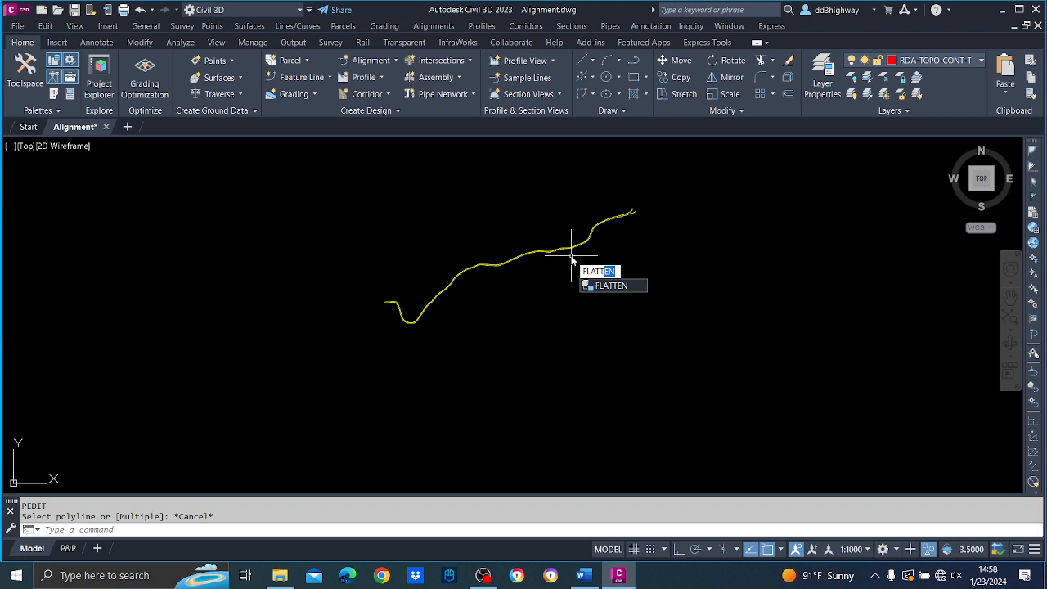
key(Return)
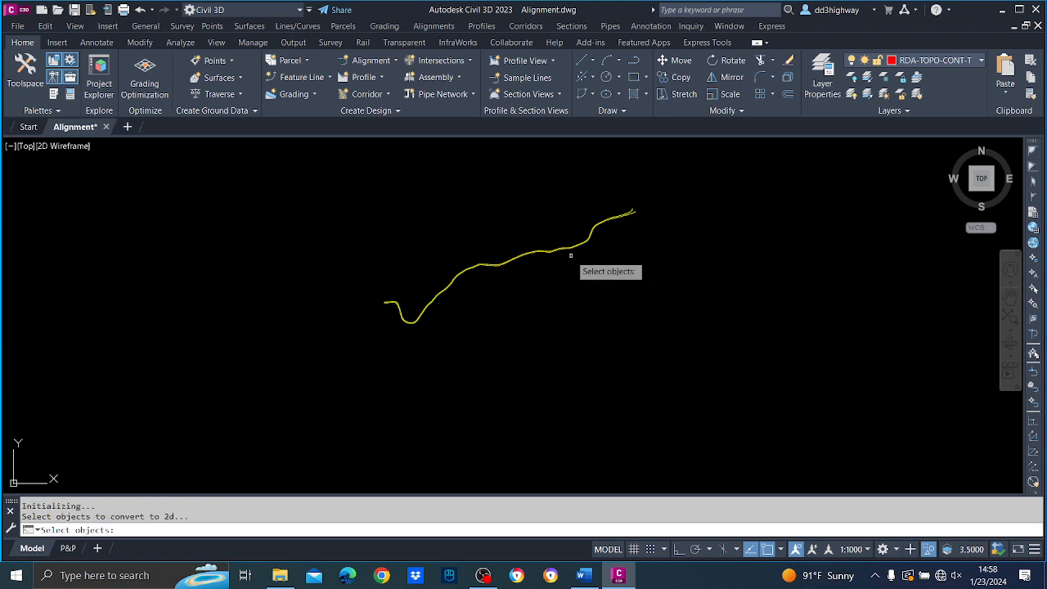
click(730, 376)
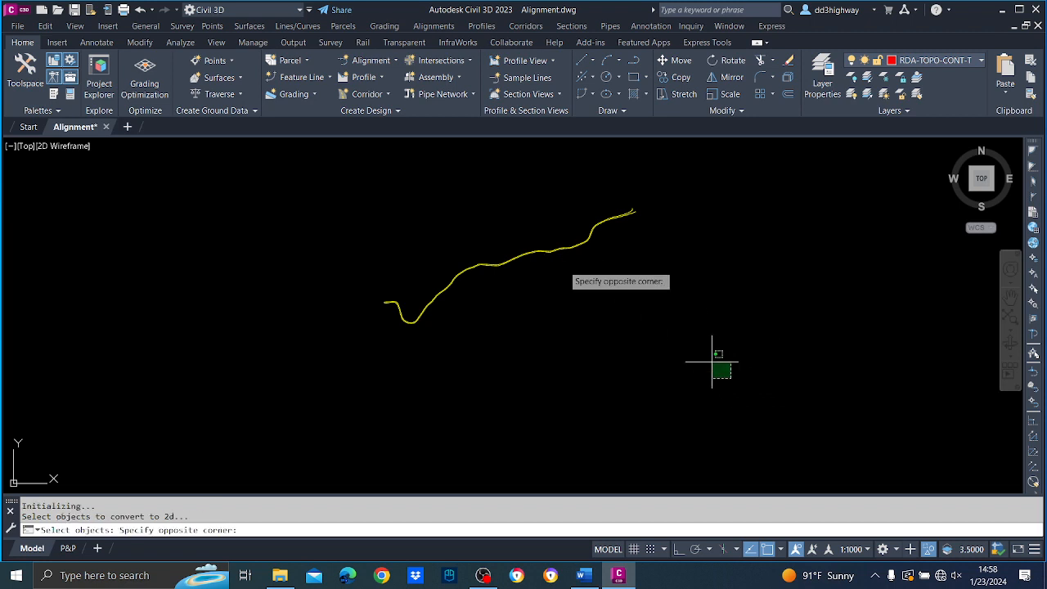
click(372, 173)
key(Return)
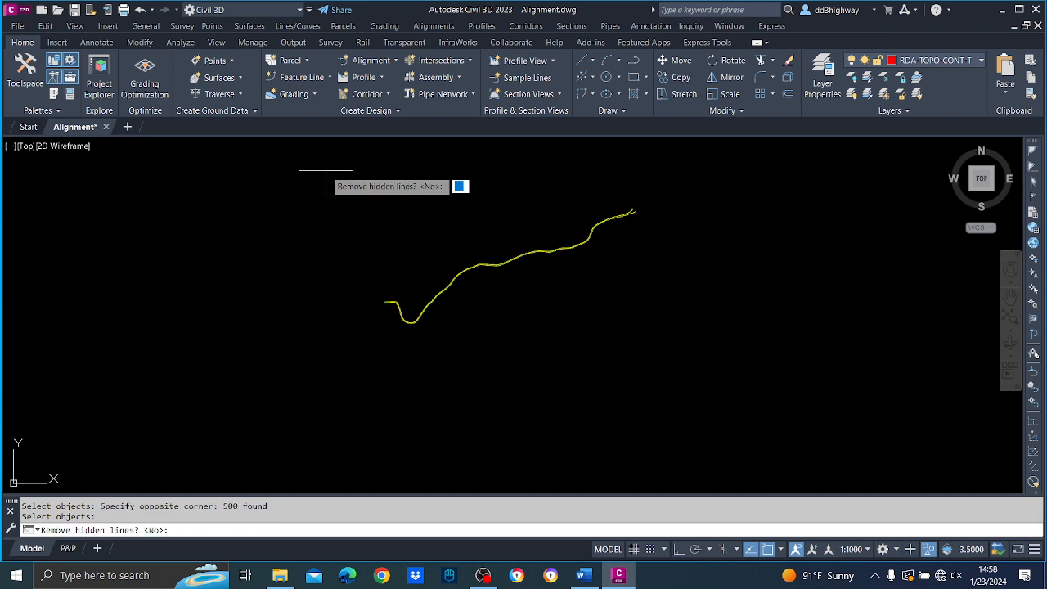
key(Return)
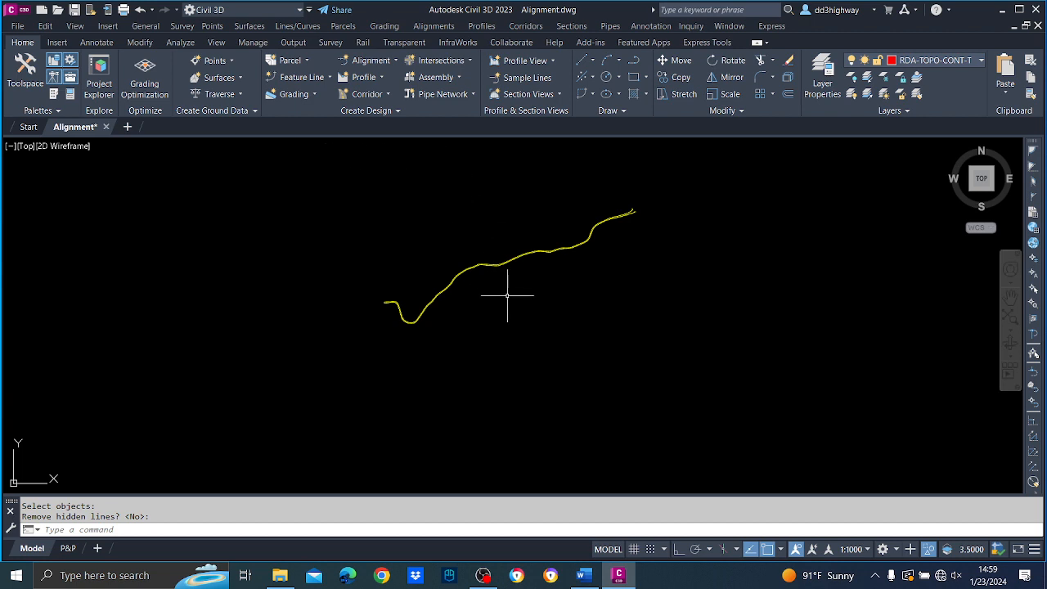
Convert all the flattened road-edge segments to polylines with a multiple-object polyline edit.
text(PE)
key(Return)
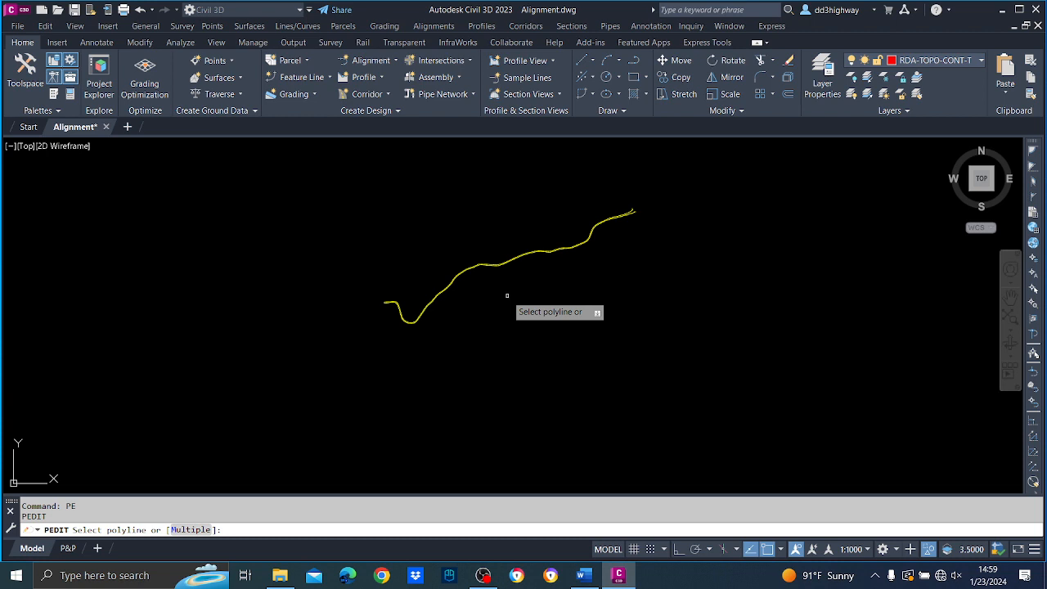
text(m)
key(Return)
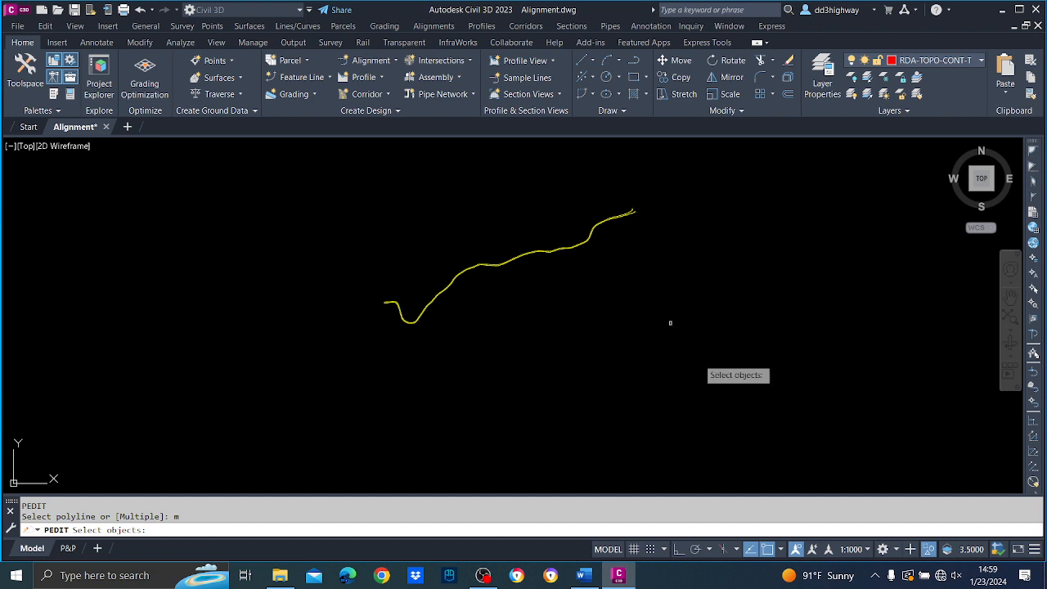
click(754, 416)
click(343, 166)
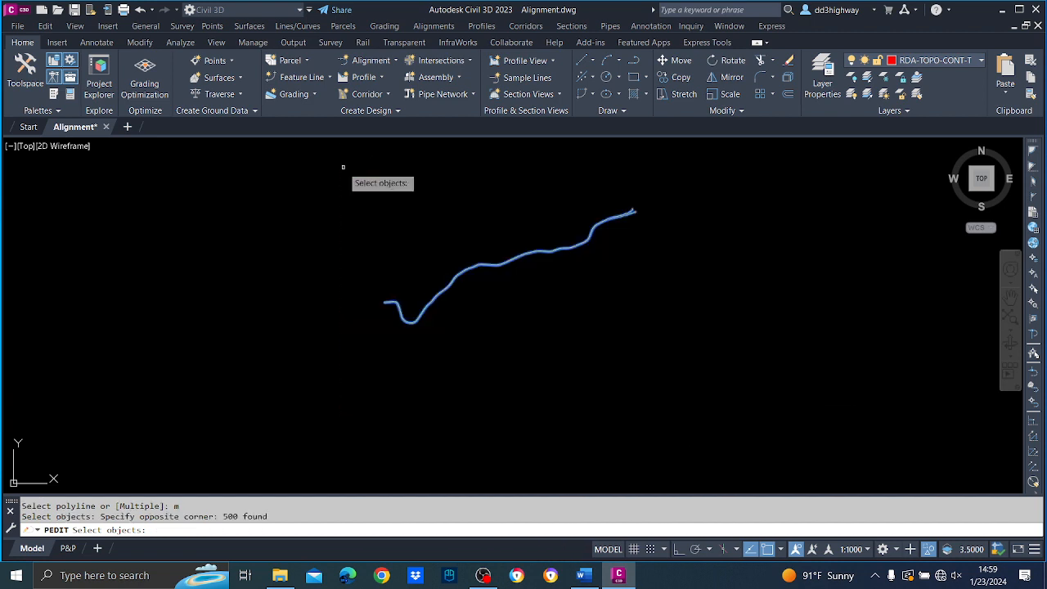
key(Return)
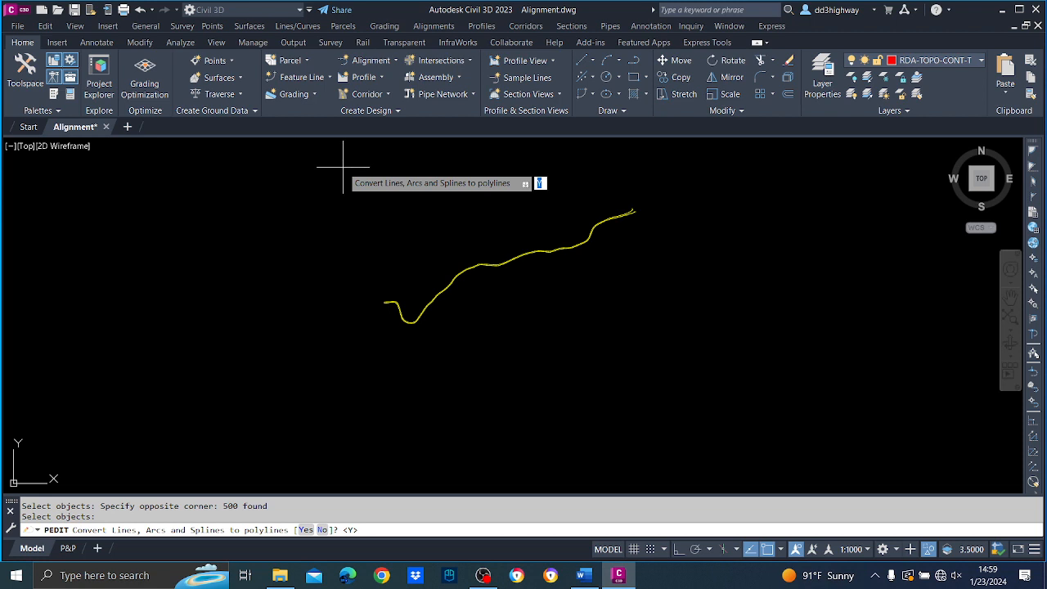
key(Return)
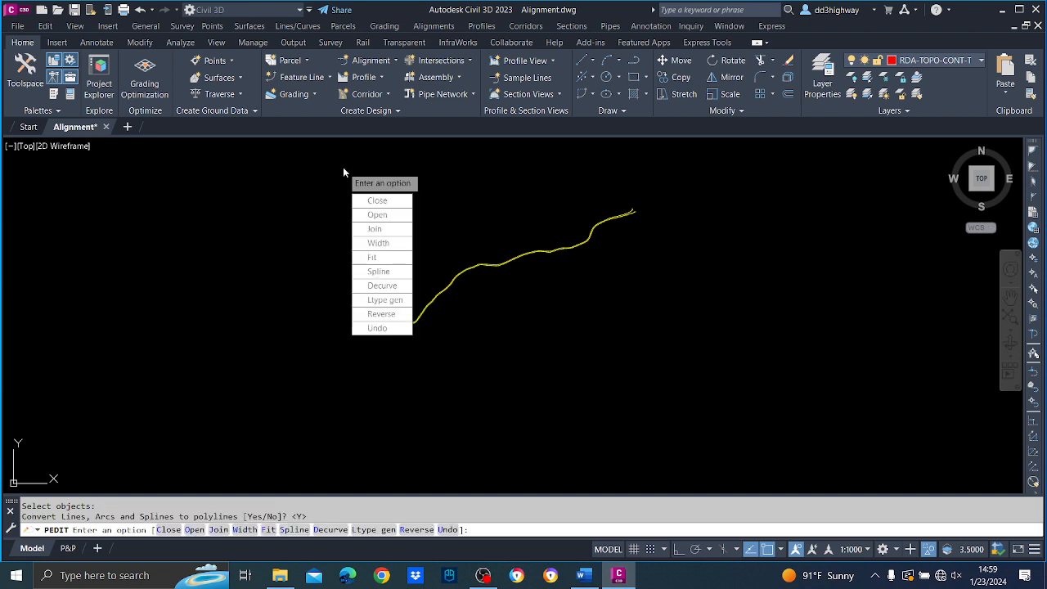
Join the converted road-edge segments with a fuzz distance of 0.0000 and finish the polyline edit.
text(j)
key(Return)
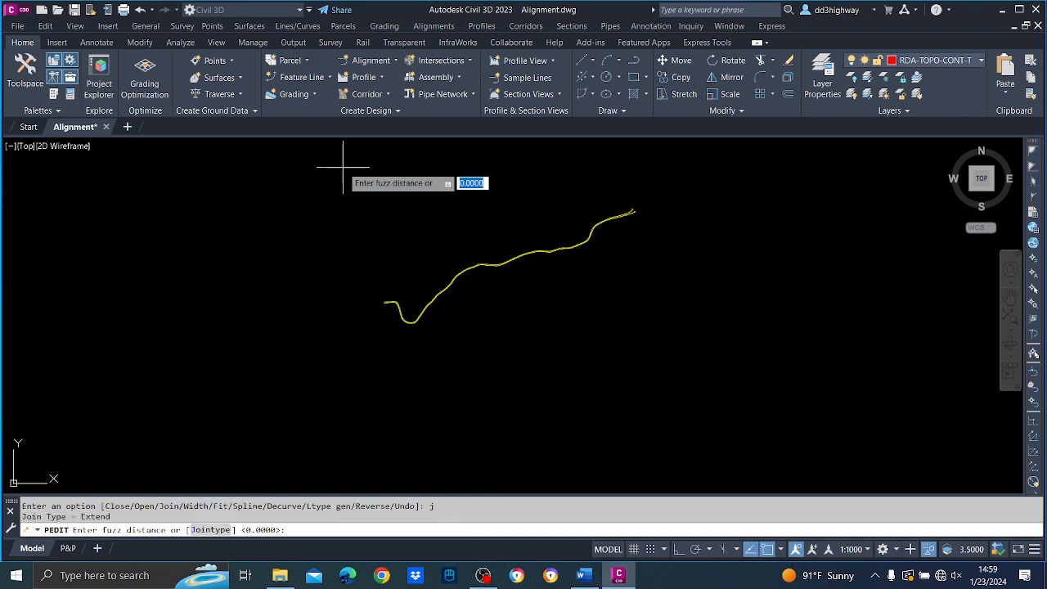
key(Return)
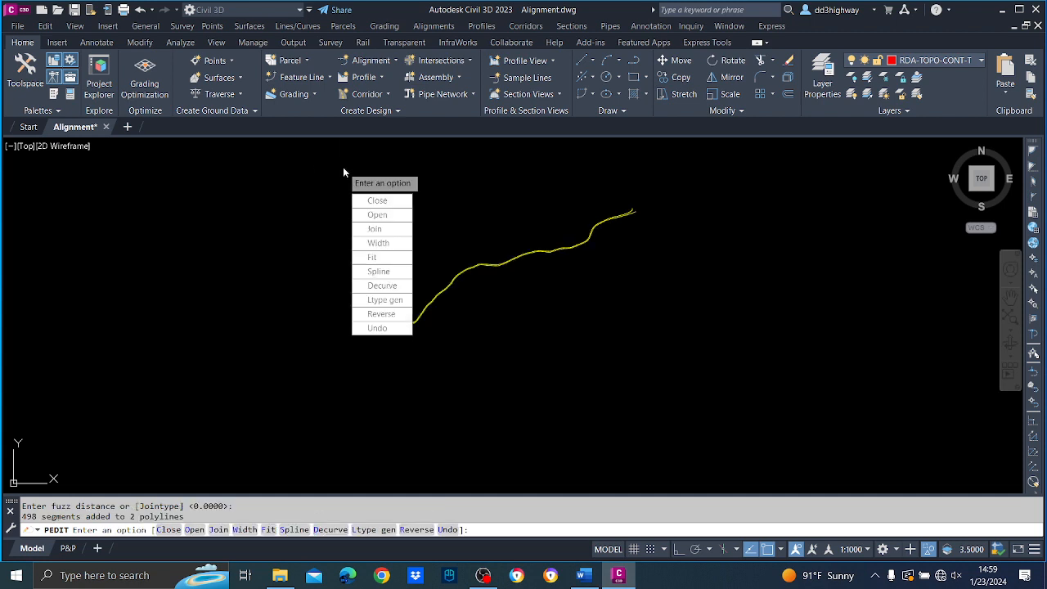
key(Escape)
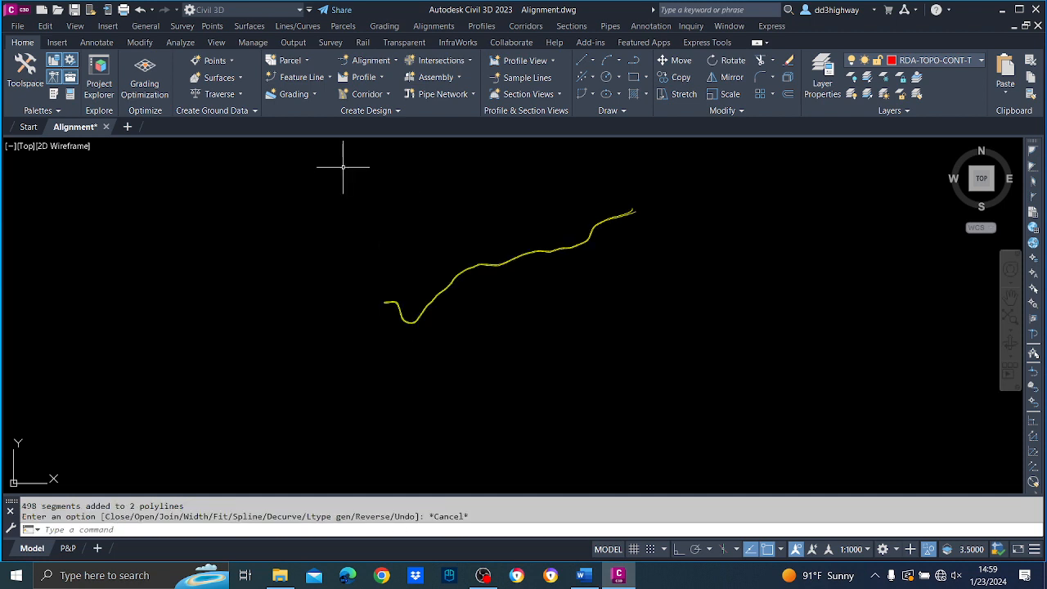
End the object isolation so the whole survey drawing is displayed again.
scroll(529, 295, up, 3)
scroll(444, 209, up, 5)
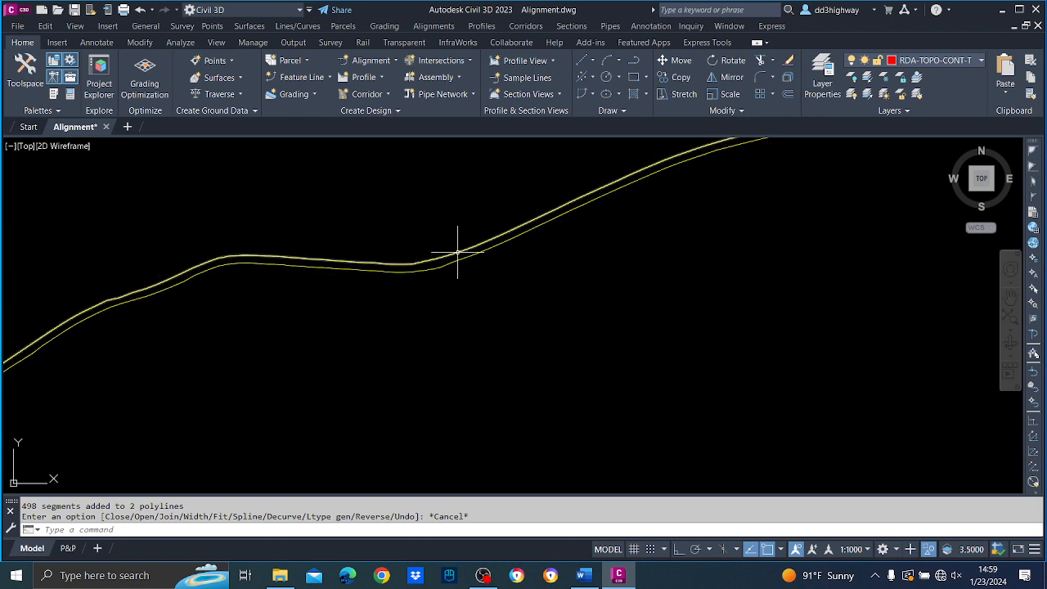
scroll(457, 252, down, 5)
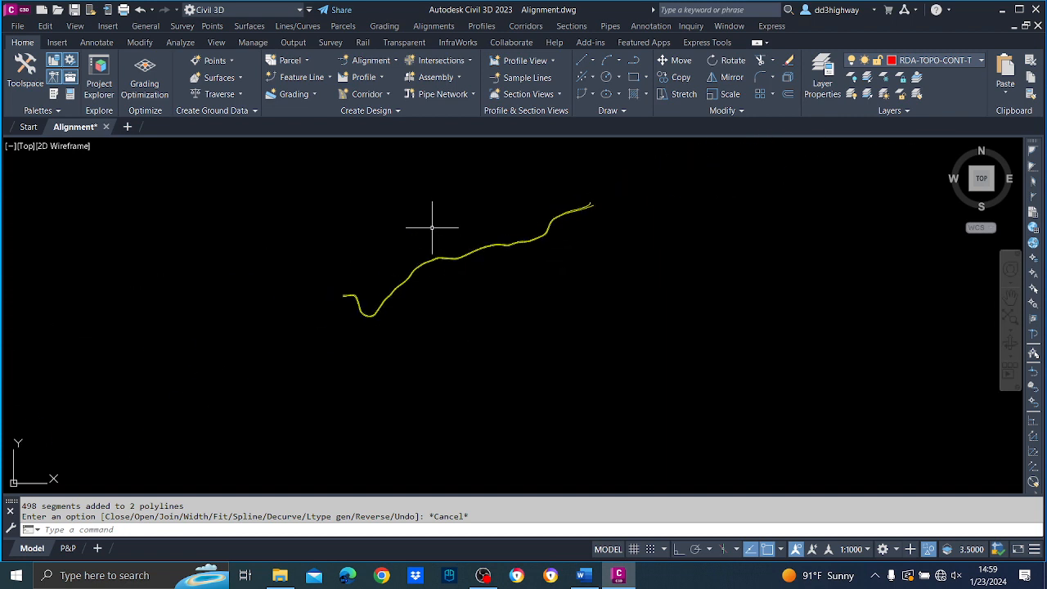
right_click(433, 229)
mouse_move(474, 268)
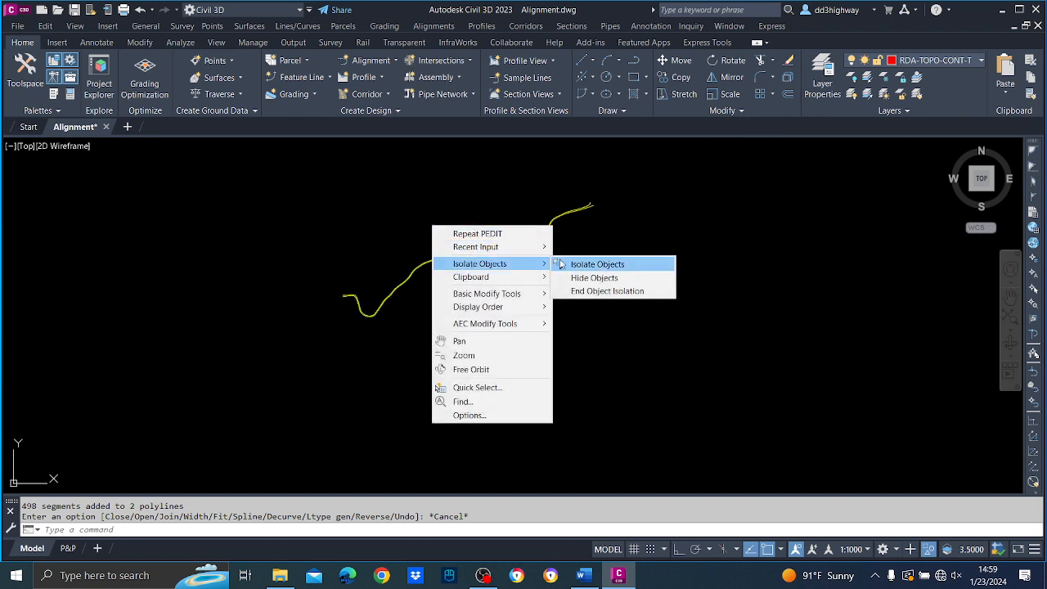
click(610, 291)
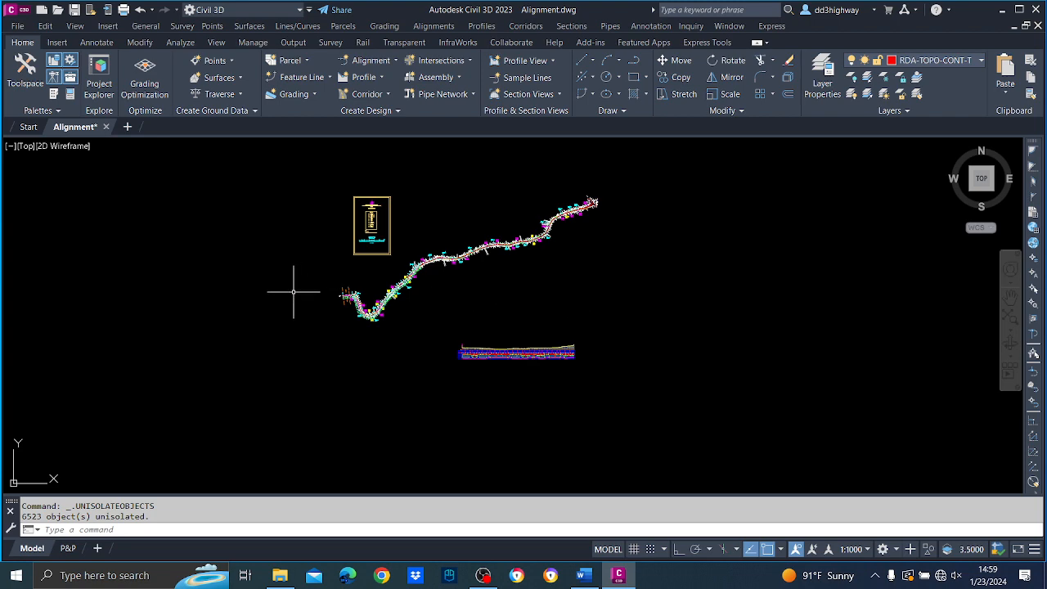
Start creating an alignment from the upper yellow road-edge polyline, accepting its default direction.
scroll(397, 303, up, 8)
middle_drag(629, 382, 518, 373)
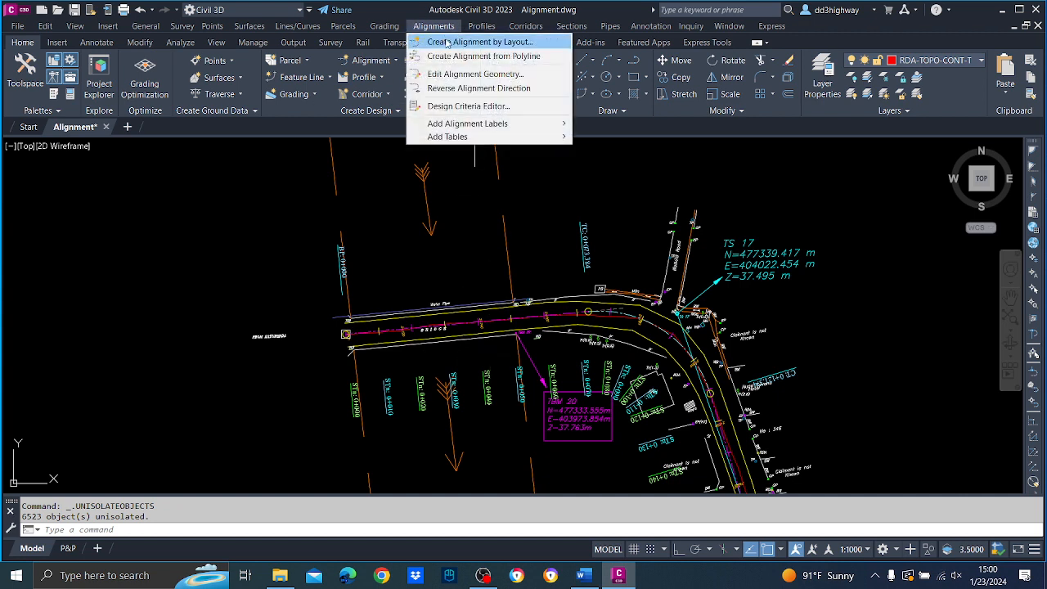
click(470, 55)
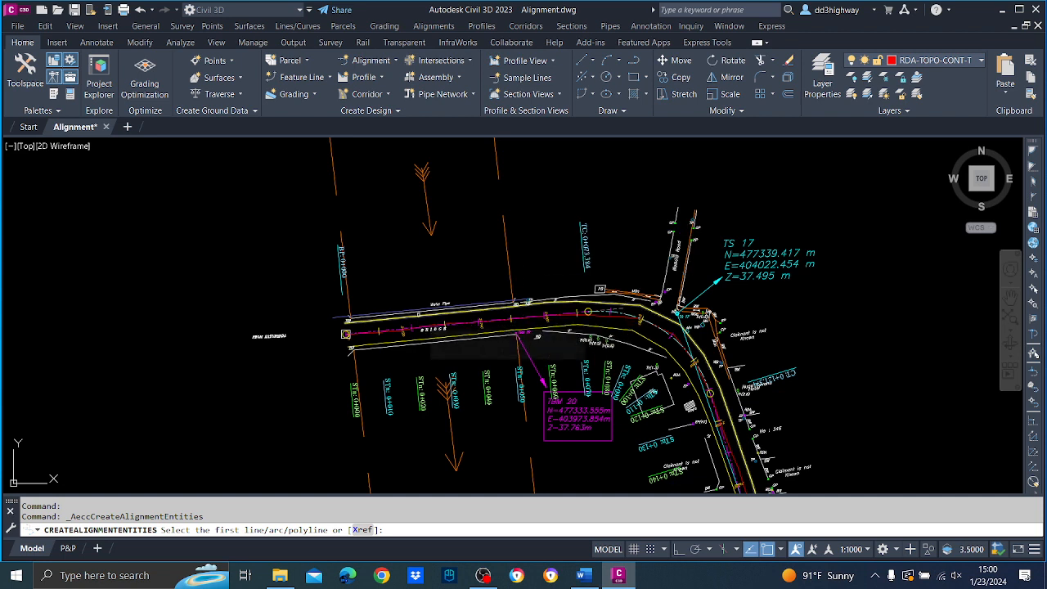
click(418, 316)
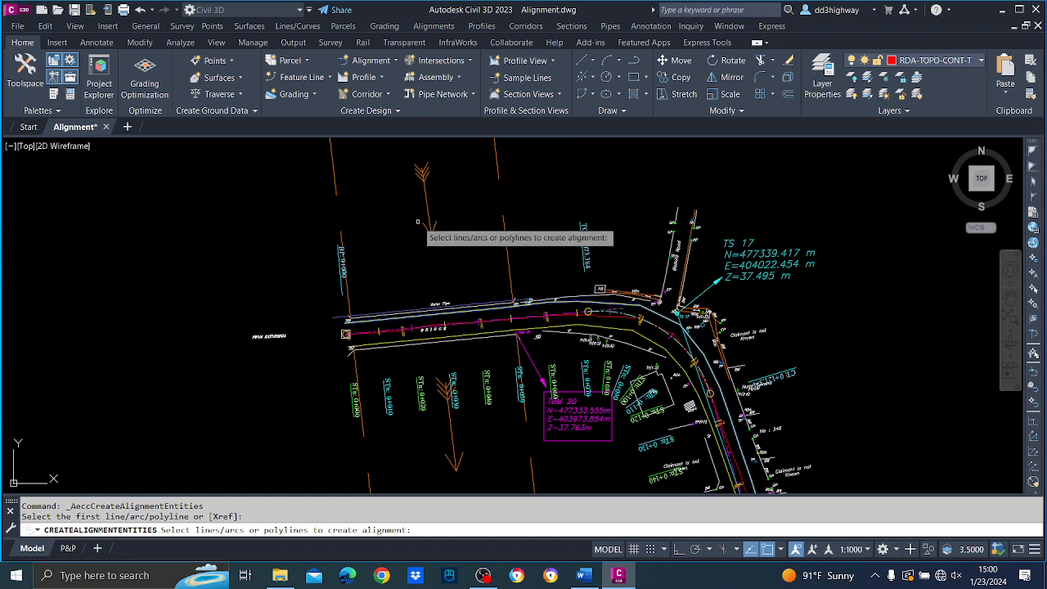
key(Return)
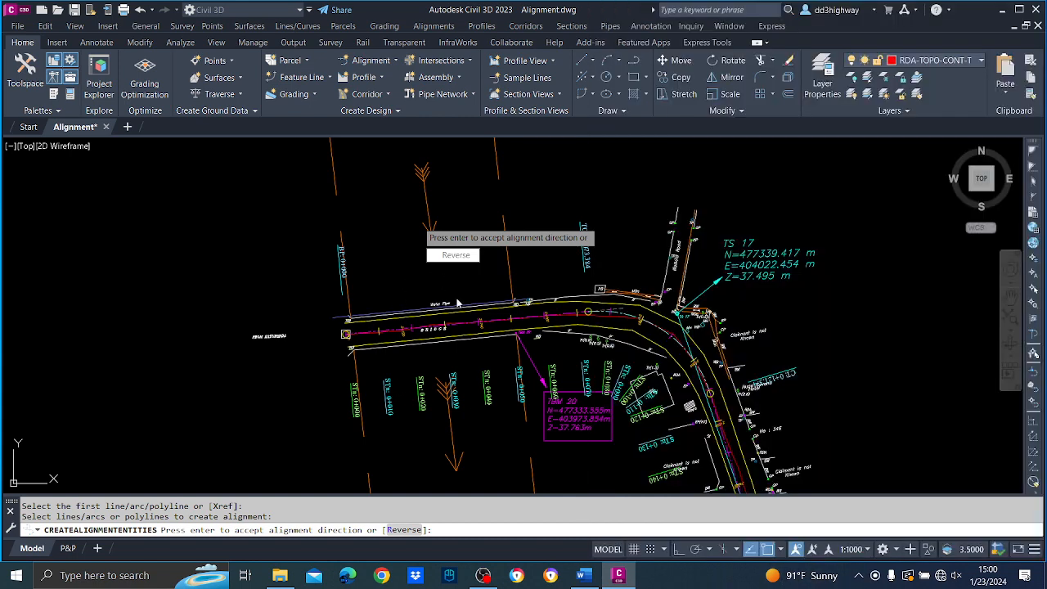
key(Return)
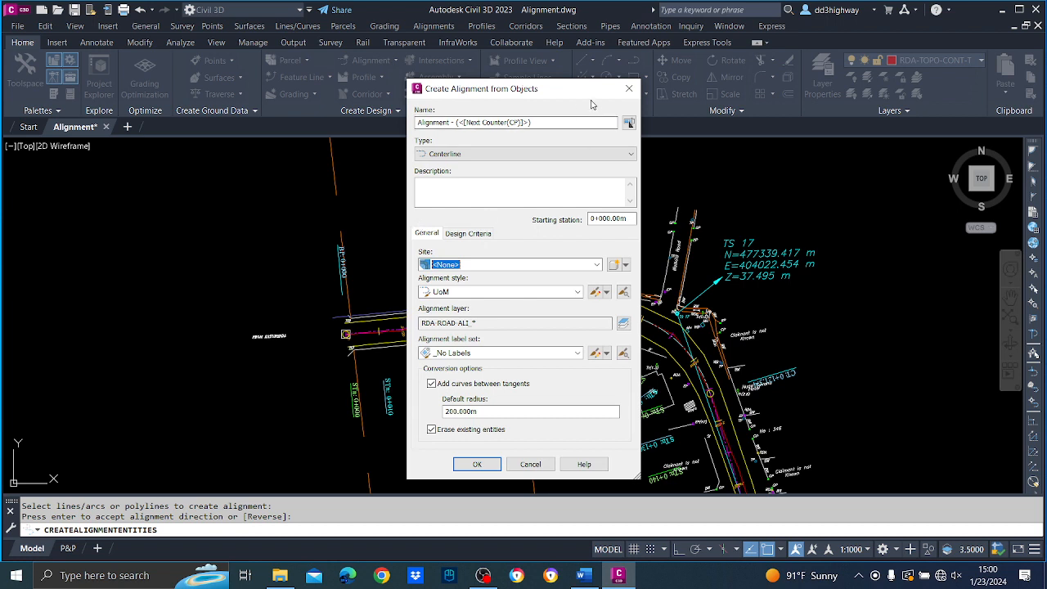
Name the new alignment E-LHS and set its type to Offset.
drag(529, 122, 416, 123)
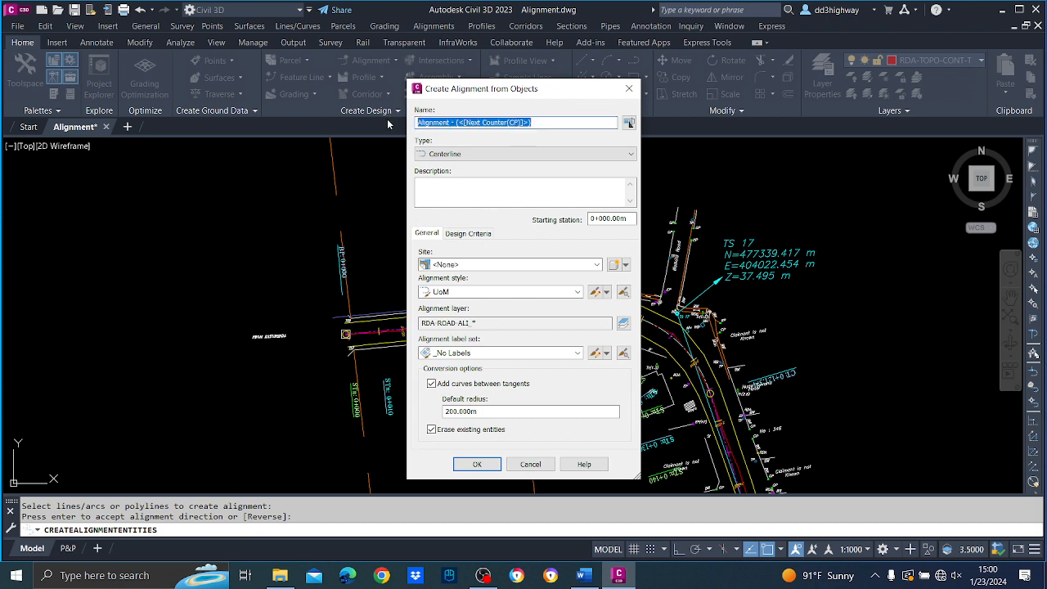
text(E-LHS)
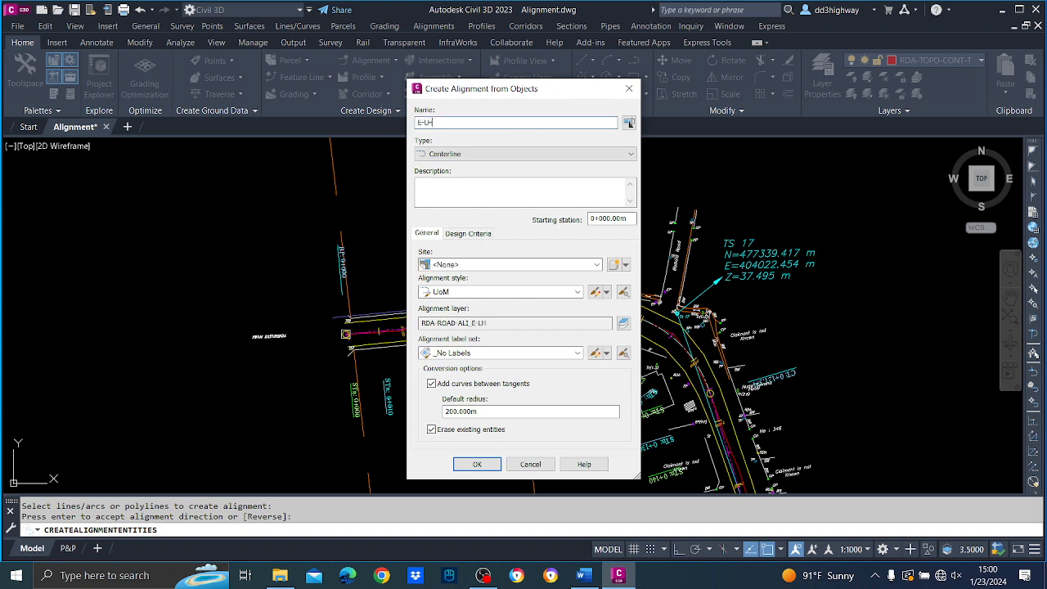
click(502, 153)
click(477, 178)
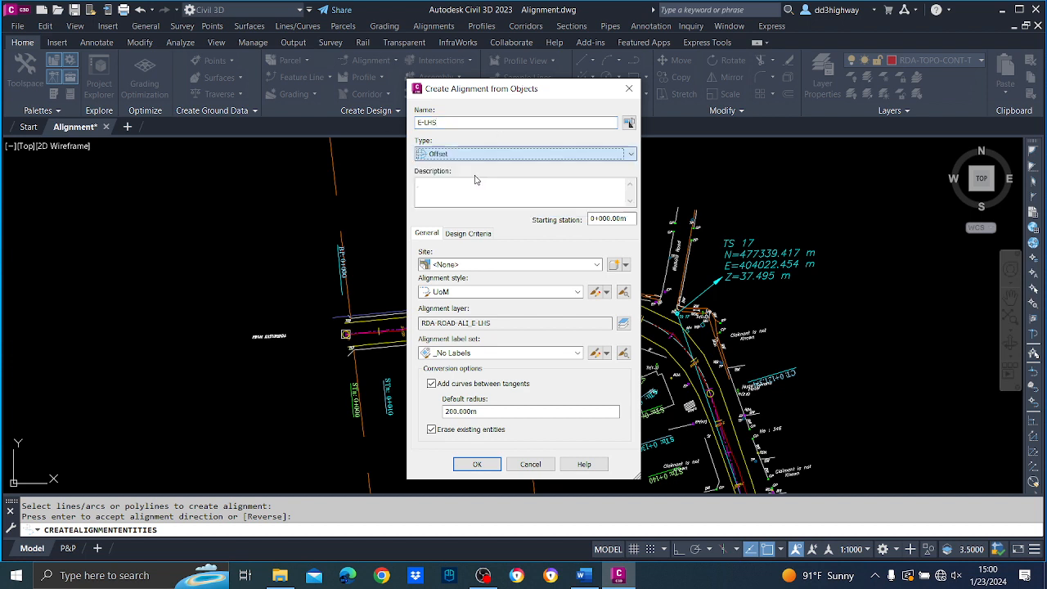
Create the E-LHS alignment in Site 1 without adding curves between tangents and without erasing the existing entities.
click(529, 265)
click(456, 289)
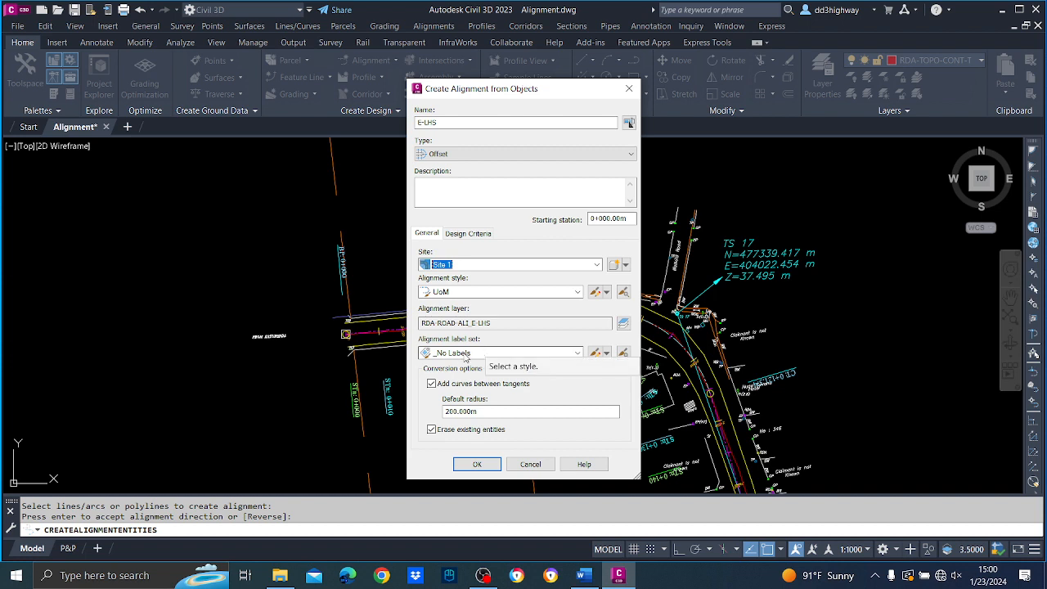
click(432, 384)
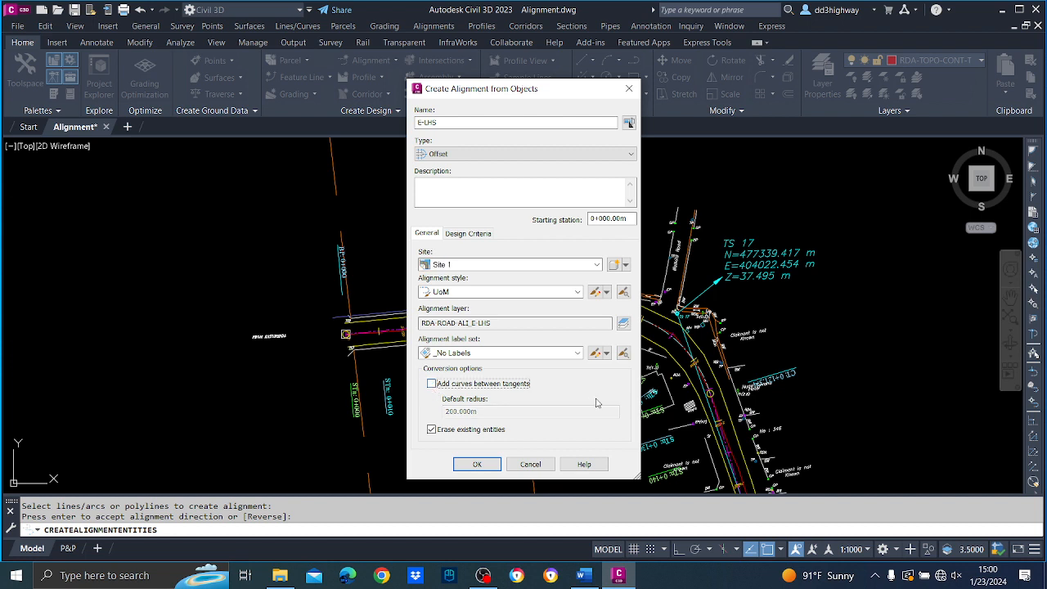
click(432, 430)
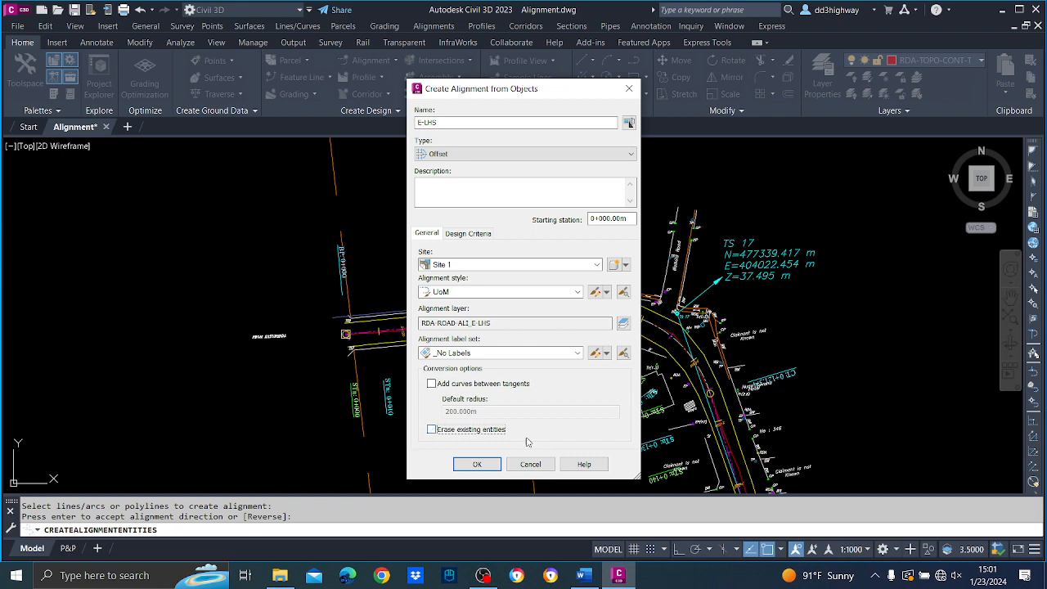
click(477, 464)
scroll(556, 284, up, 2)
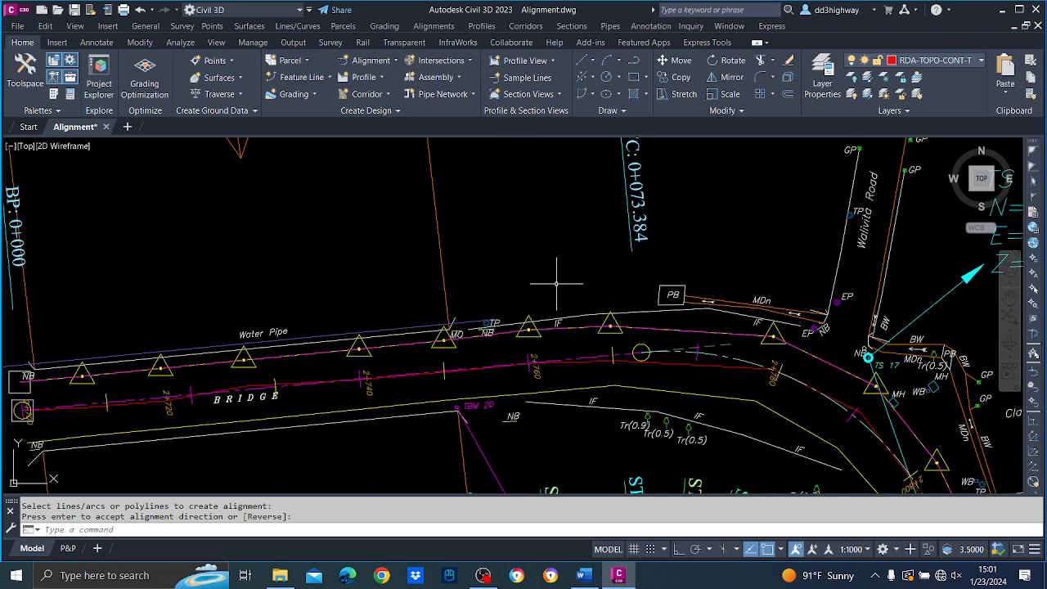
scroll(640, 352, up, 4)
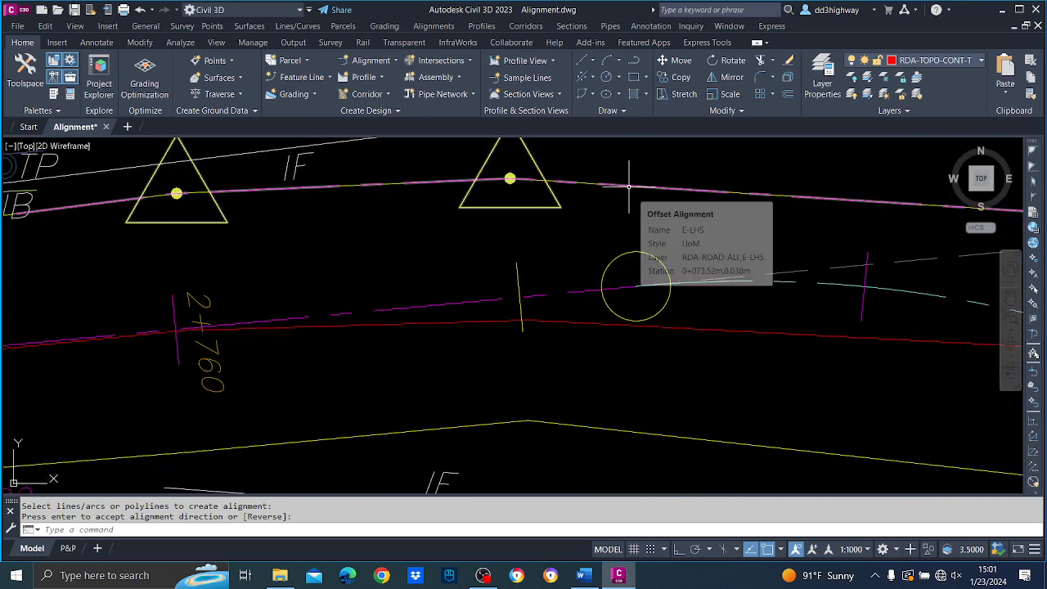
Start creating an alignment from the lower yellow road-edge polyline, accepting its default direction.
scroll(628, 186, down, 6)
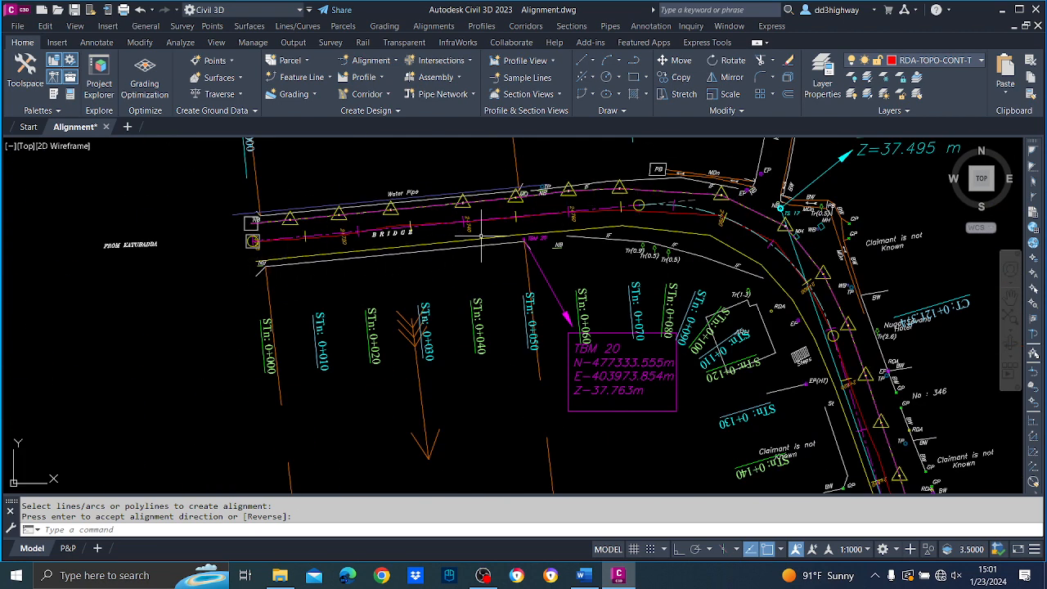
click(435, 27)
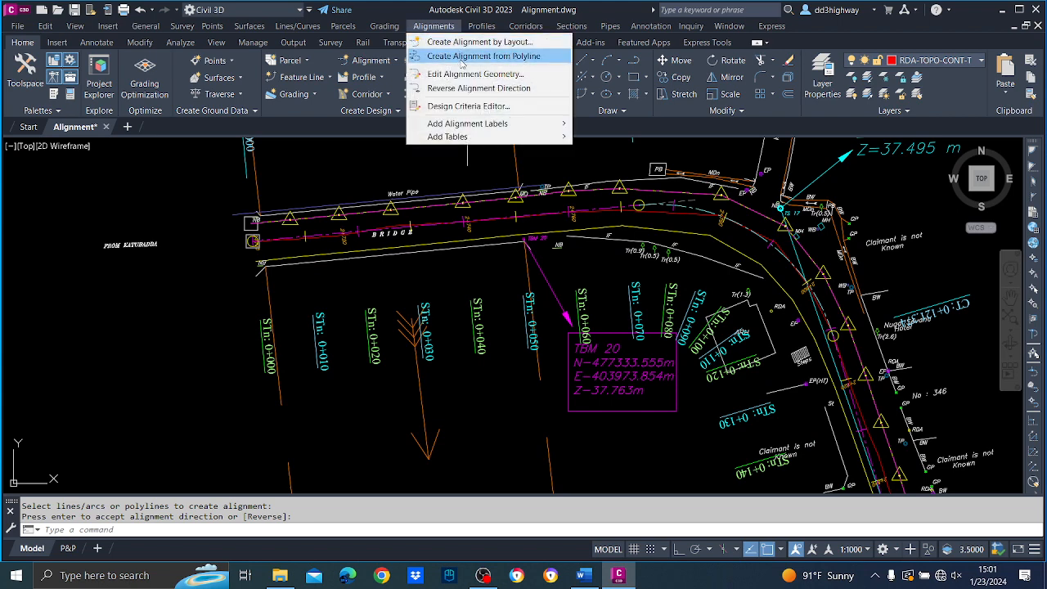
click(463, 59)
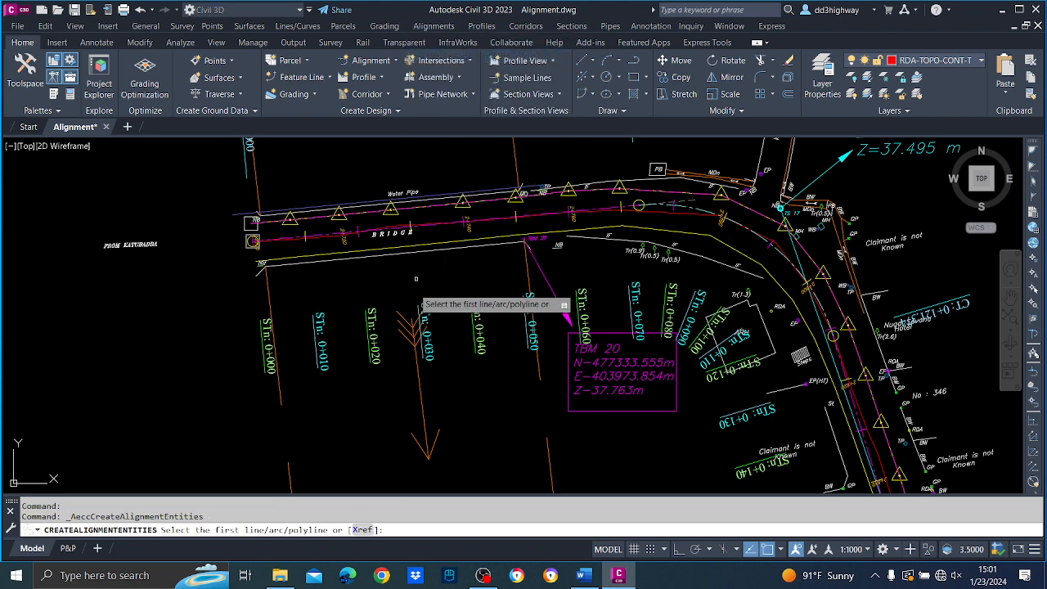
click(322, 255)
key(Return)
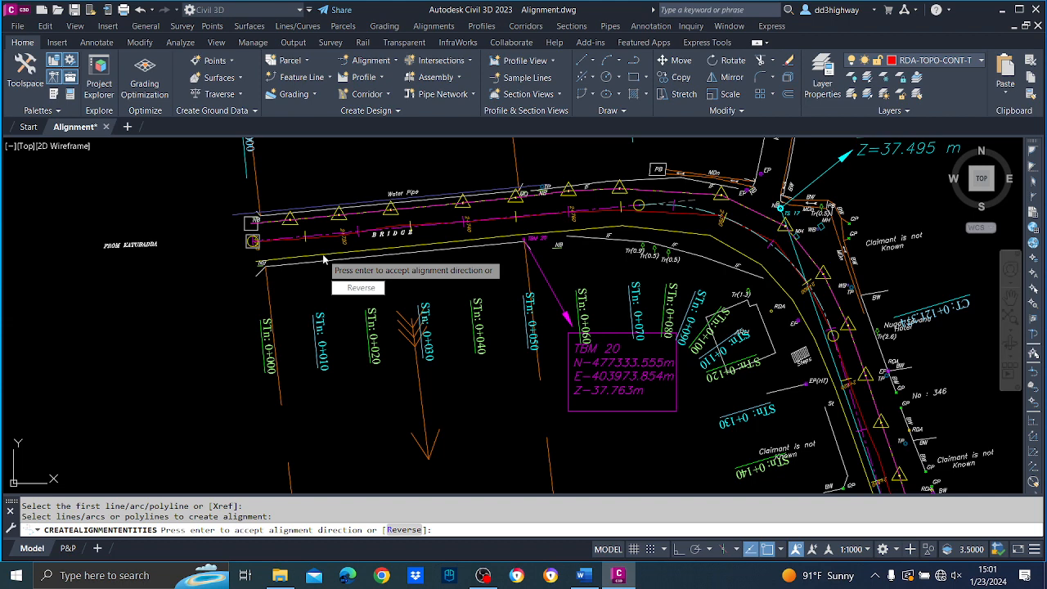
key(Return)
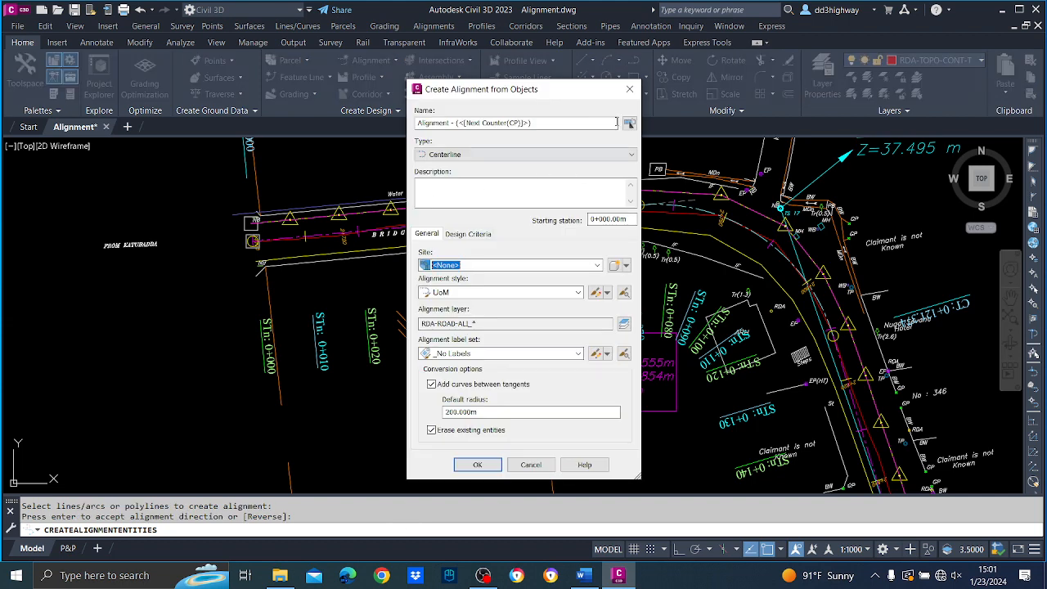
Name the second alignment E-RHS and set its type to Offset.
drag(572, 121, 324, 122)
text(E)
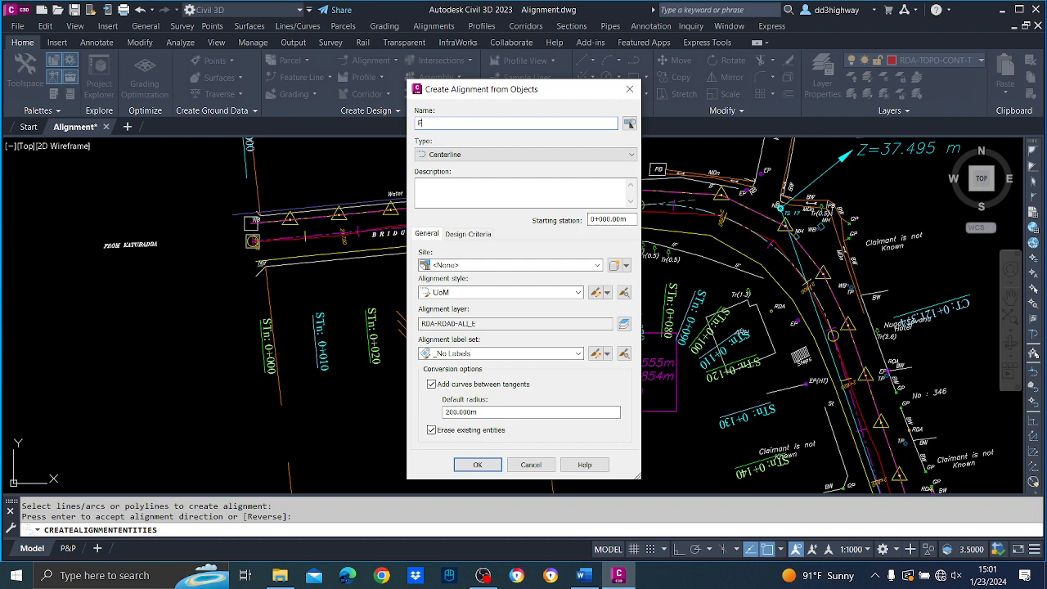
text(-RHS)
click(506, 156)
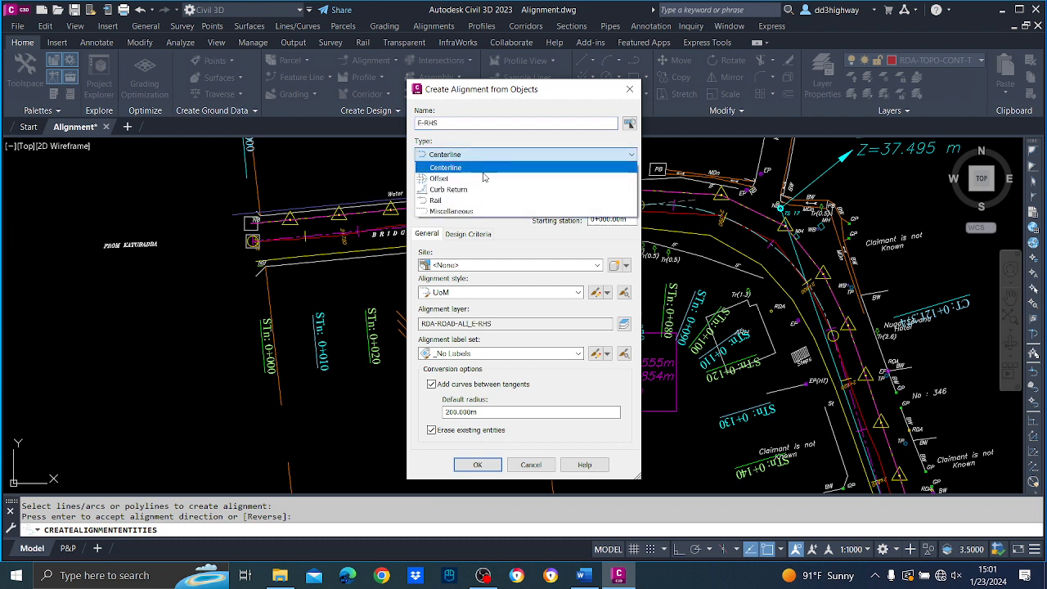
click(507, 175)
Create the E-RHS alignment in Site 1 without adding curves between tangents and without erasing the existing entities.
click(527, 265)
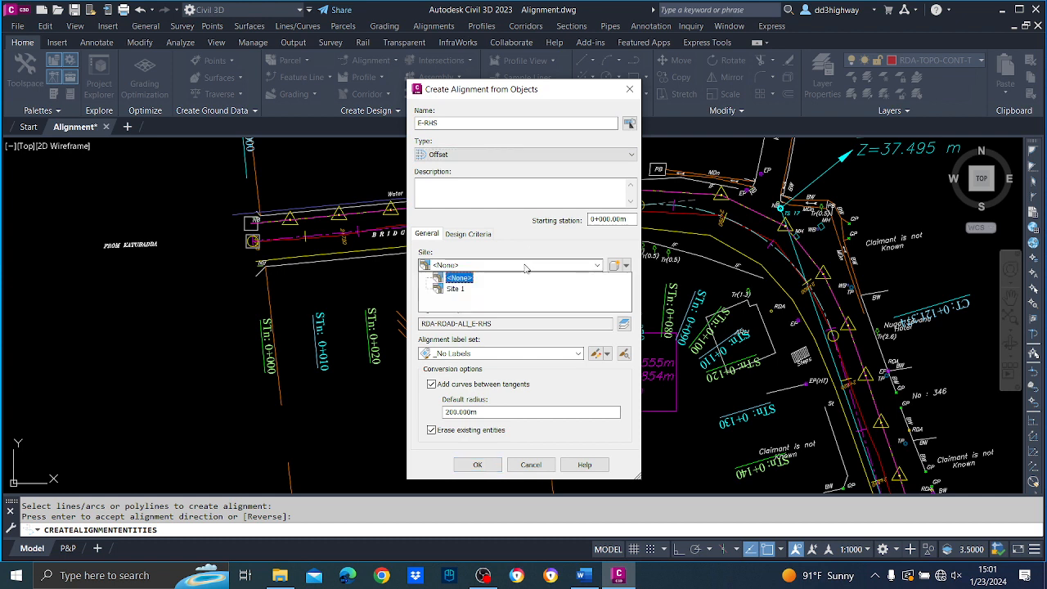
click(454, 288)
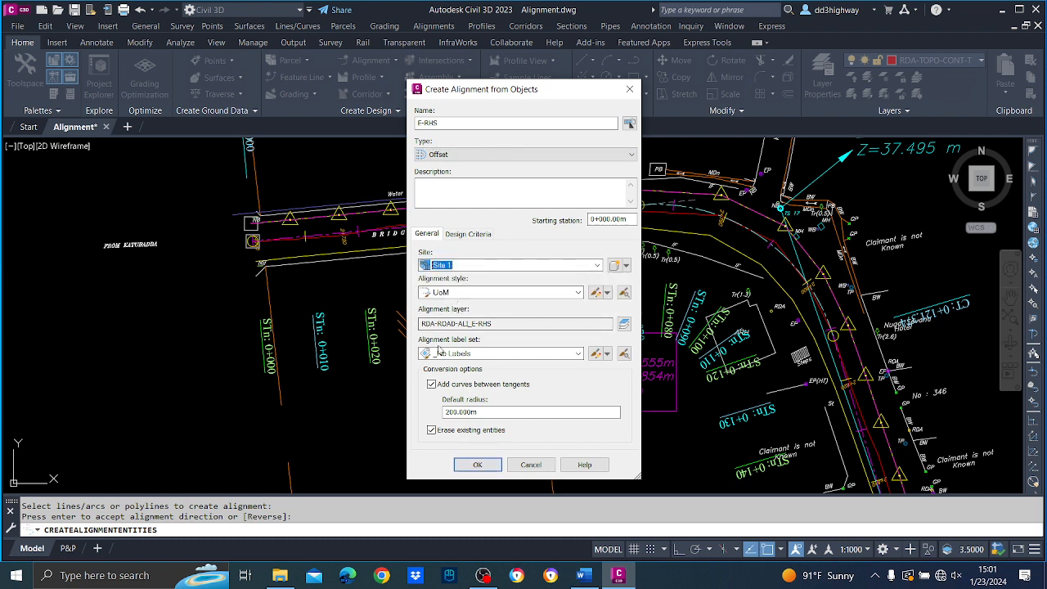
click(431, 385)
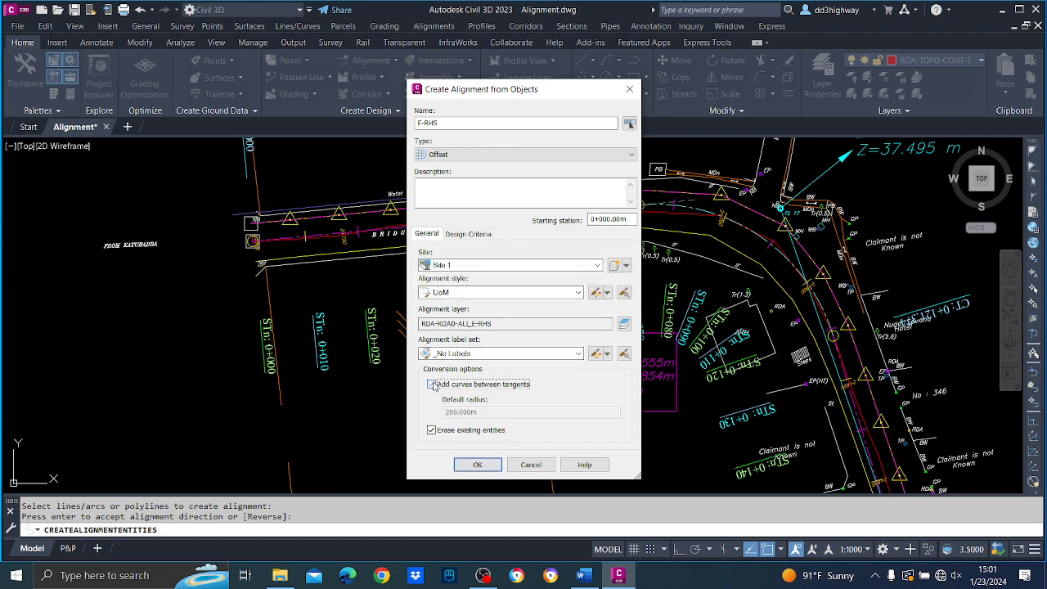
click(431, 430)
click(491, 471)
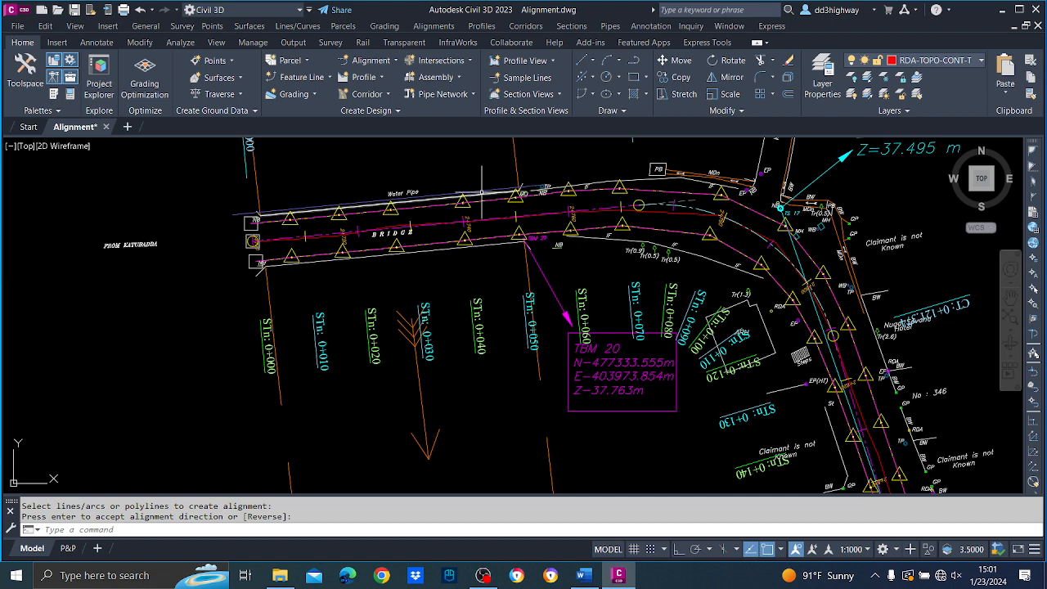
Save the Alignment drawing.
scroll(662, 245, down, 8)
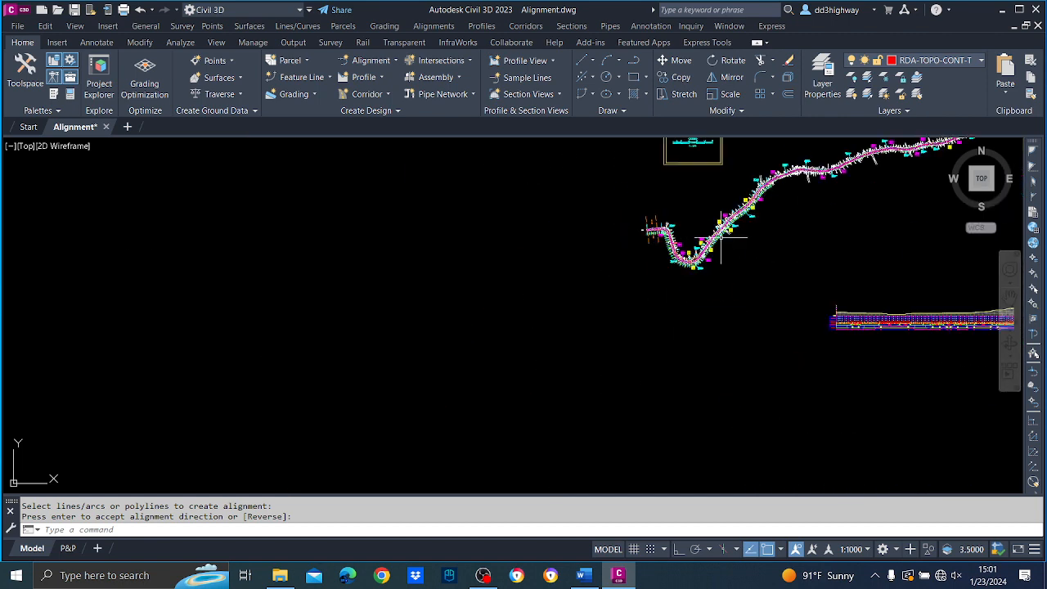
scroll(720, 237, up, 4)
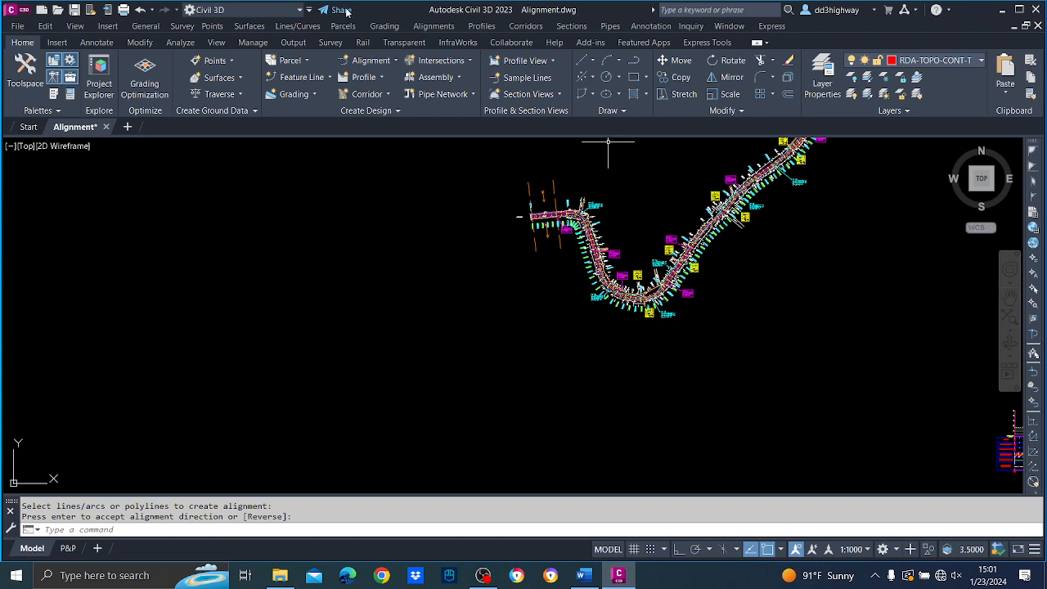
click(74, 9)
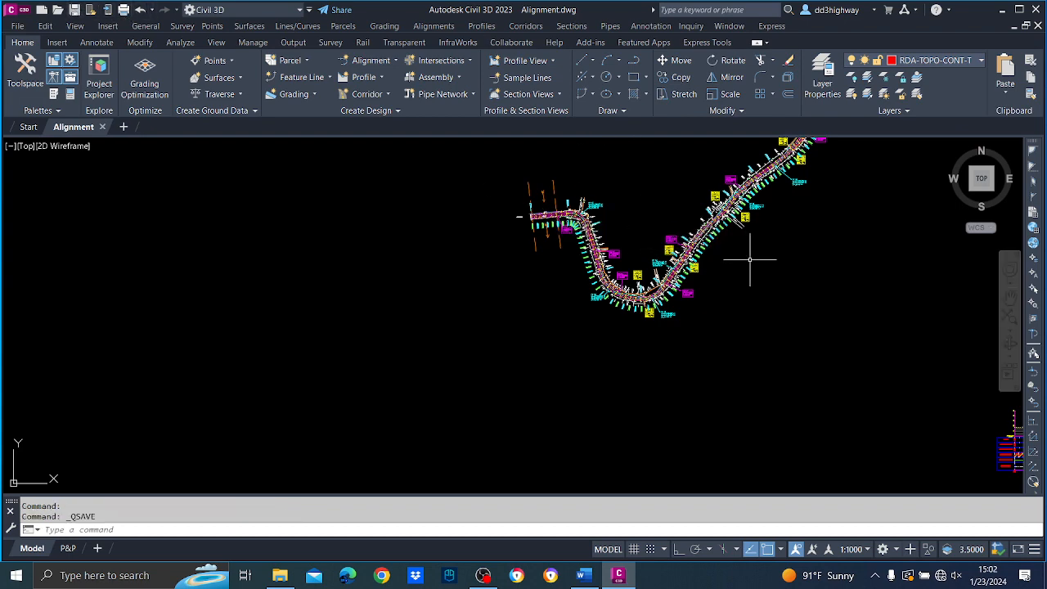
Start creating an assembly named RC and set its type to Undivided Crowned Road.
scroll(748, 260, down, 2)
middle_drag(841, 338, 646, 347)
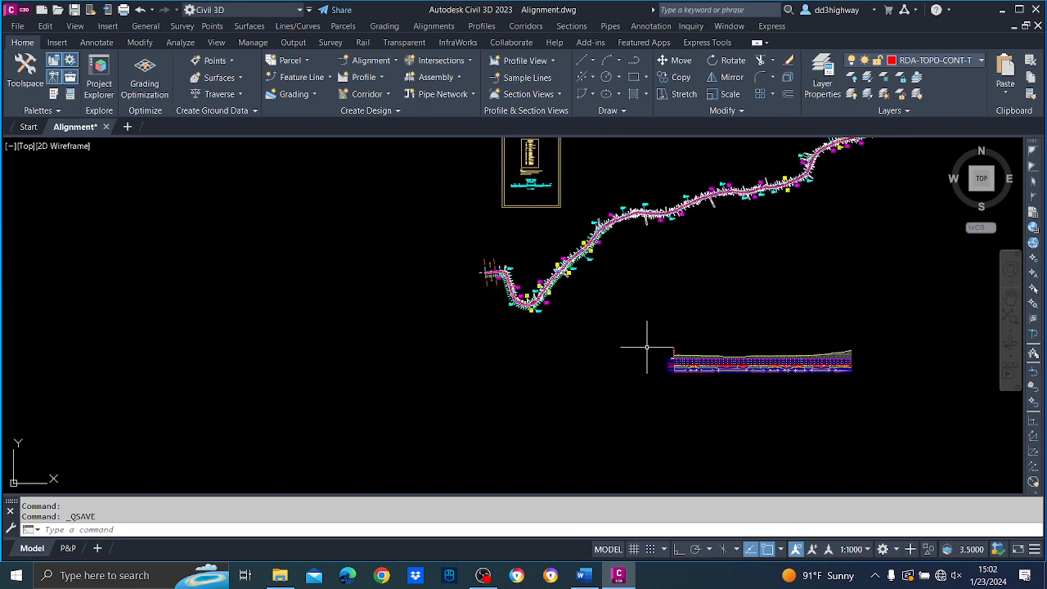
scroll(646, 347, up, 5)
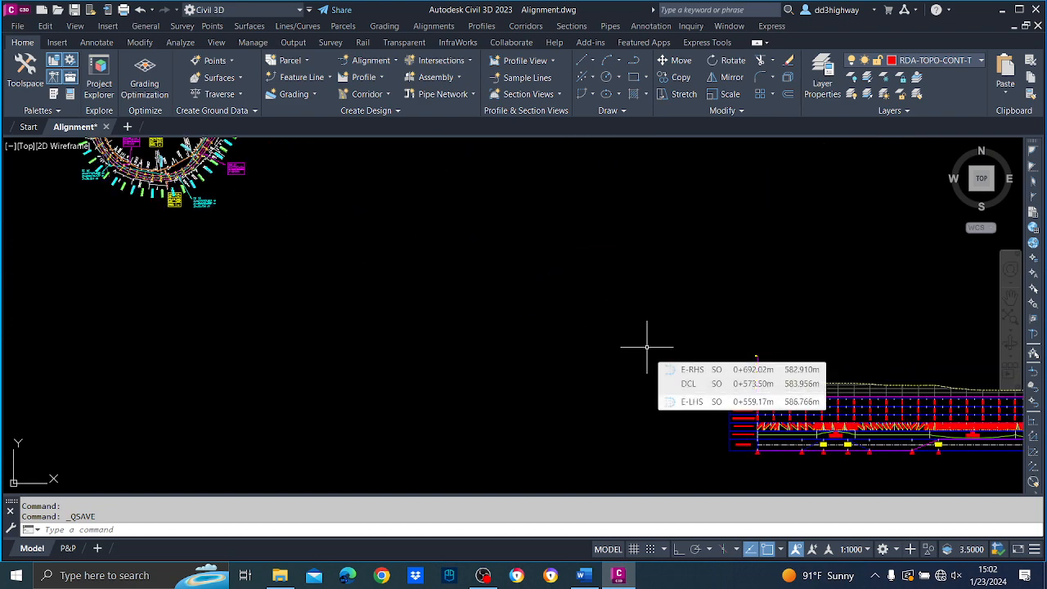
middle_drag(710, 330, 653, 289)
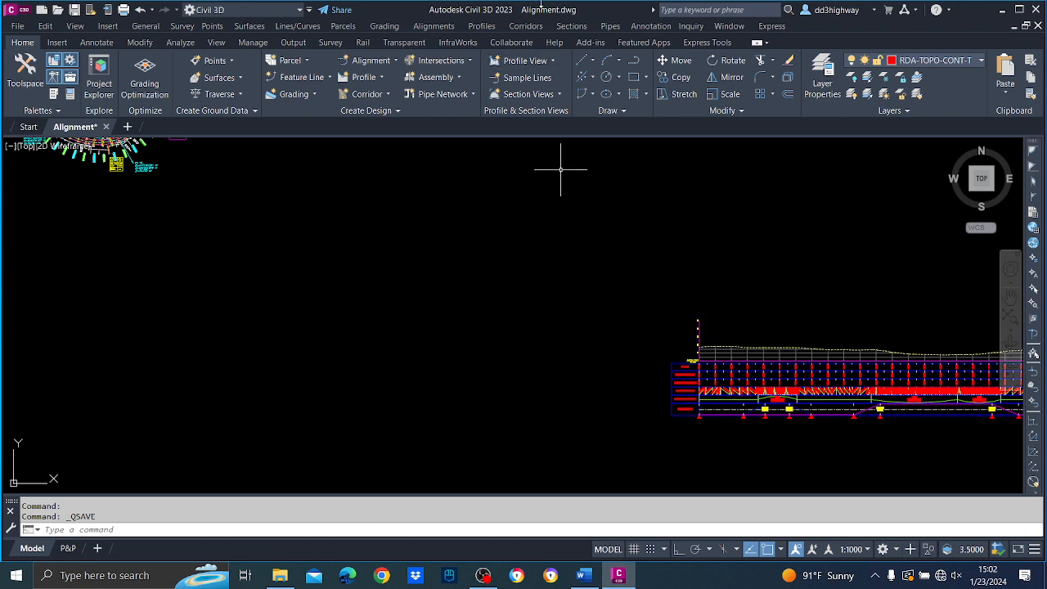
click(530, 26)
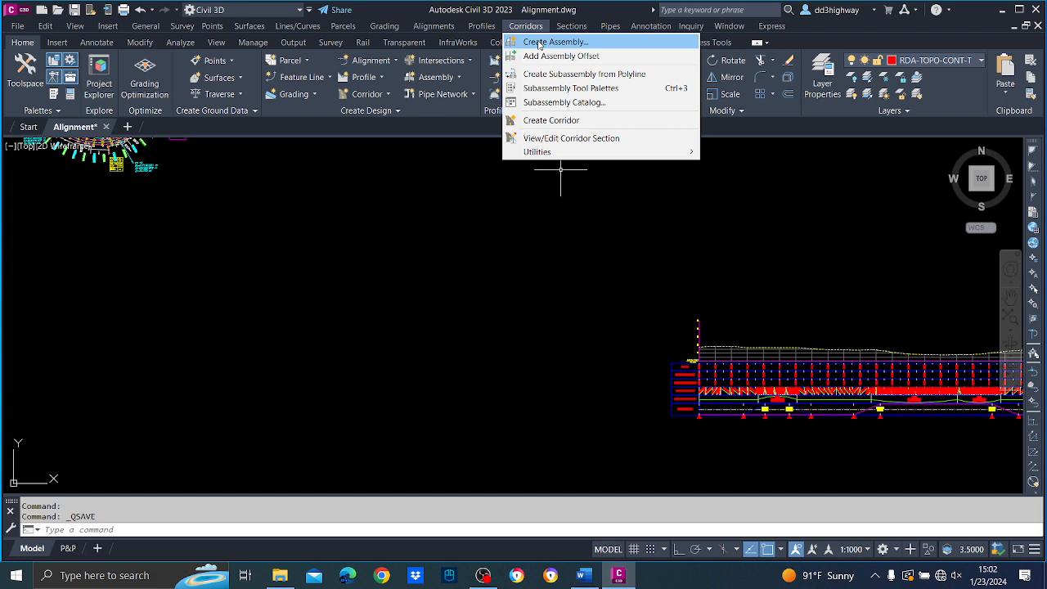
click(539, 42)
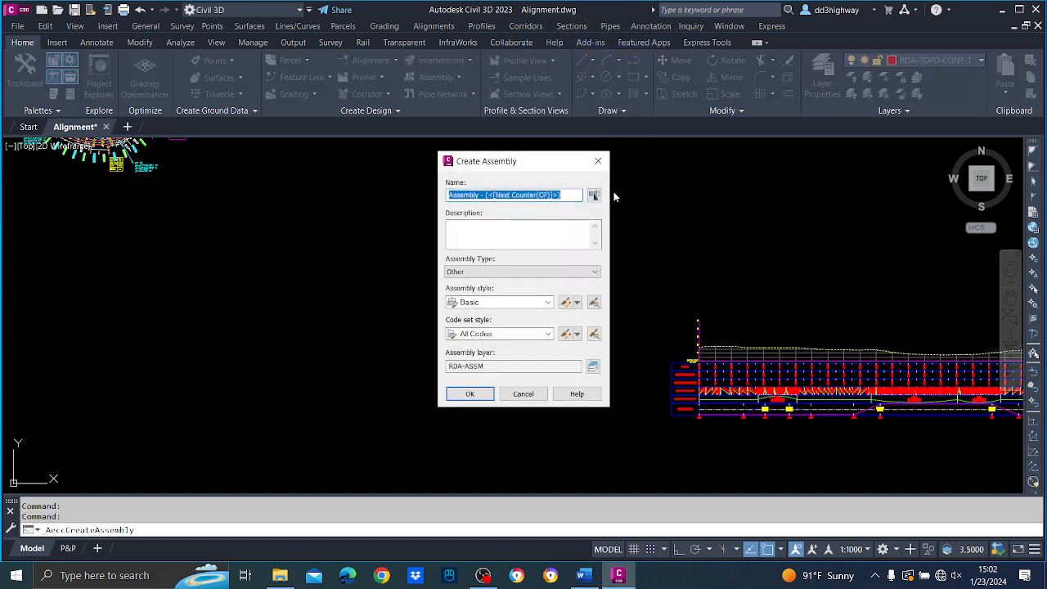
text(RC)
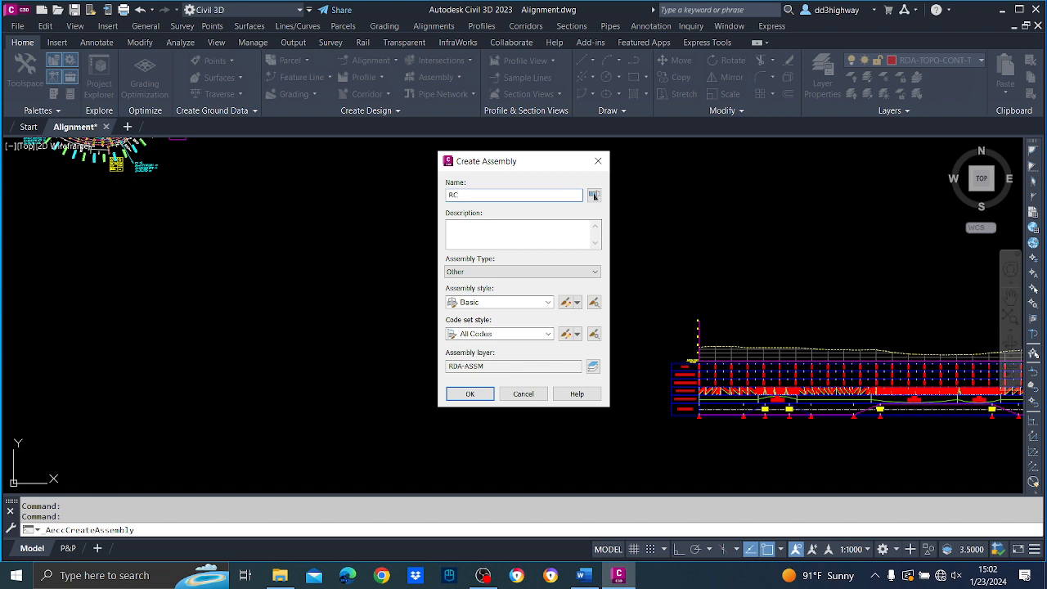
click(586, 274)
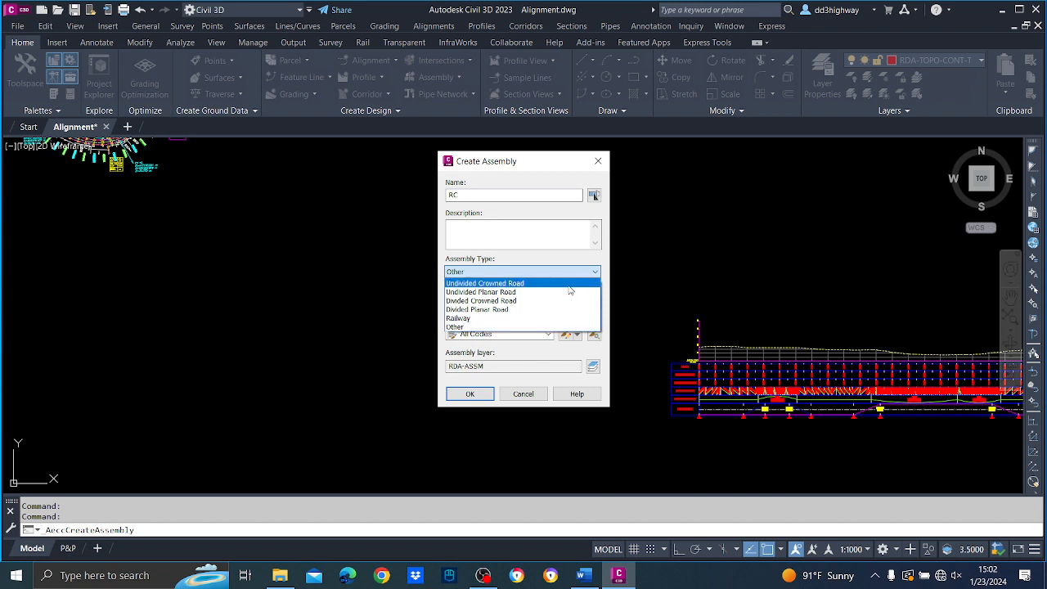
click(569, 284)
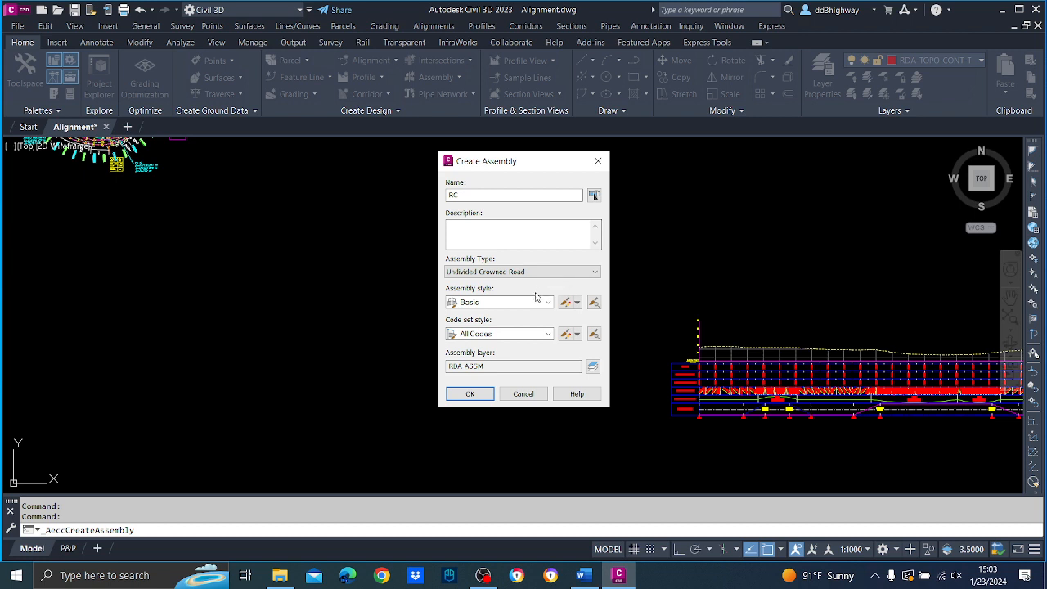
Assign the UoM Assembly style and the UoM FINISED code set style to the RC assembly and accept its settings.
click(539, 302)
click(508, 326)
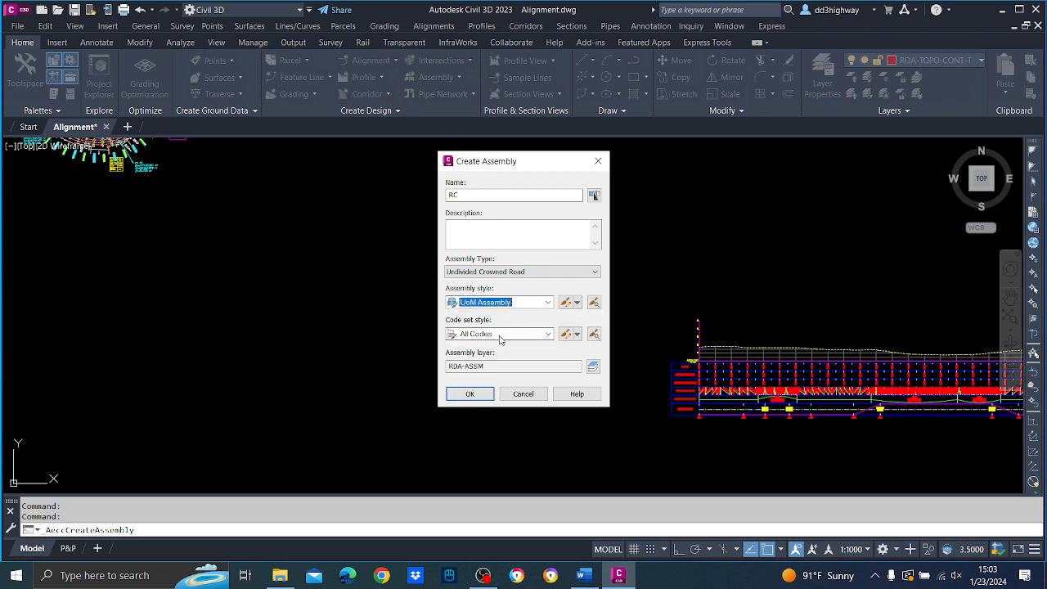
click(491, 335)
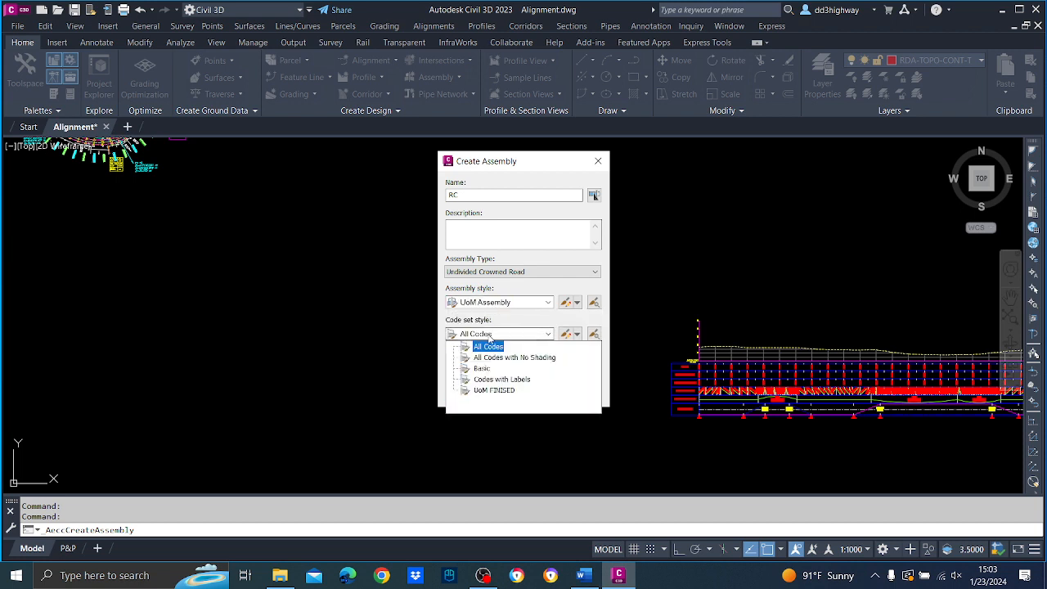
click(494, 390)
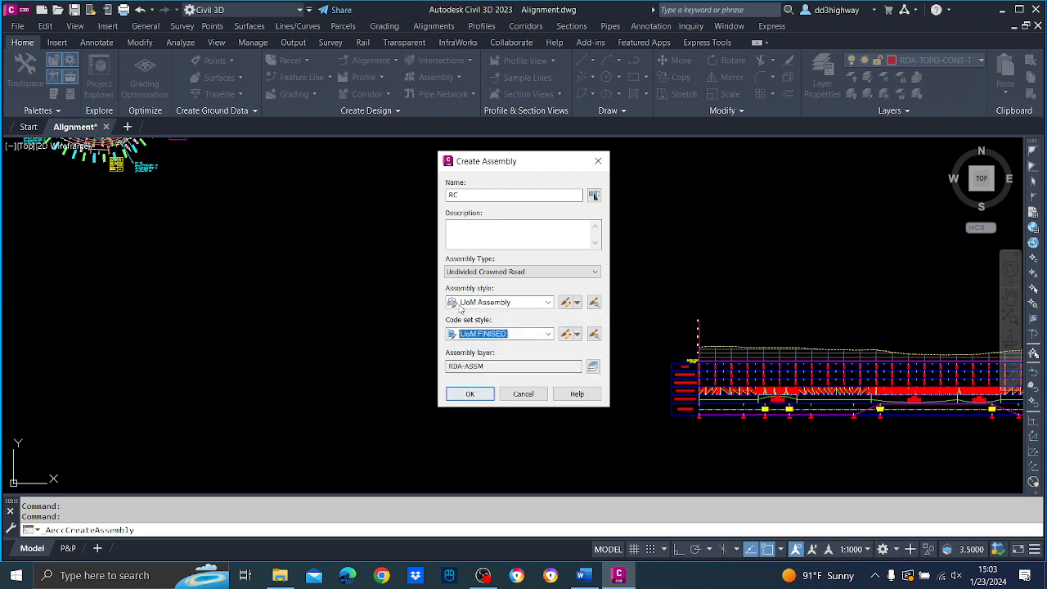
click(469, 394)
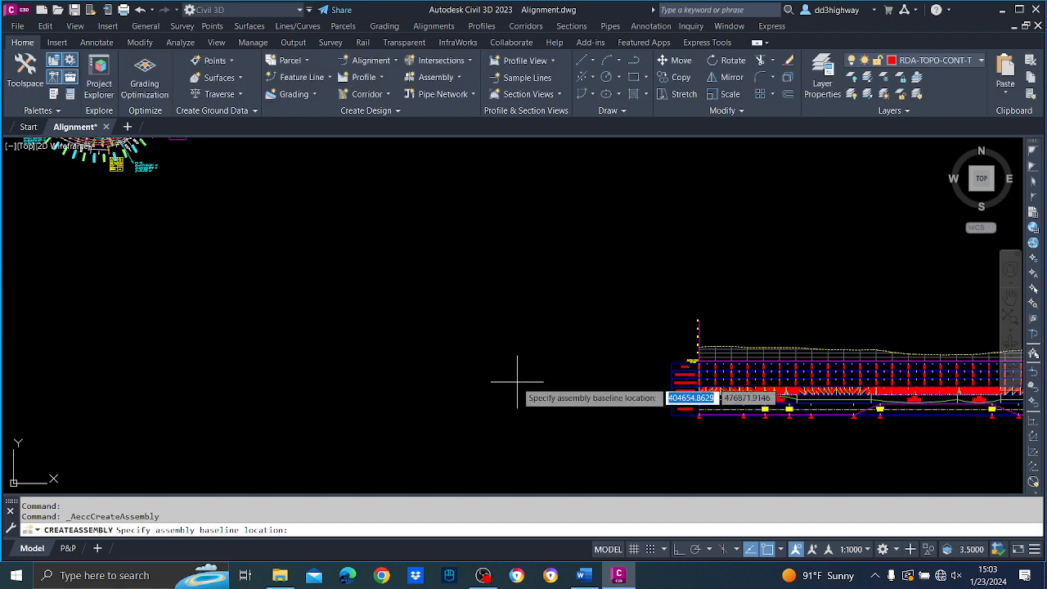
Place the RC assembly baseline in the empty area just west of the profile view.
click(596, 385)
scroll(544, 299, down, 5)
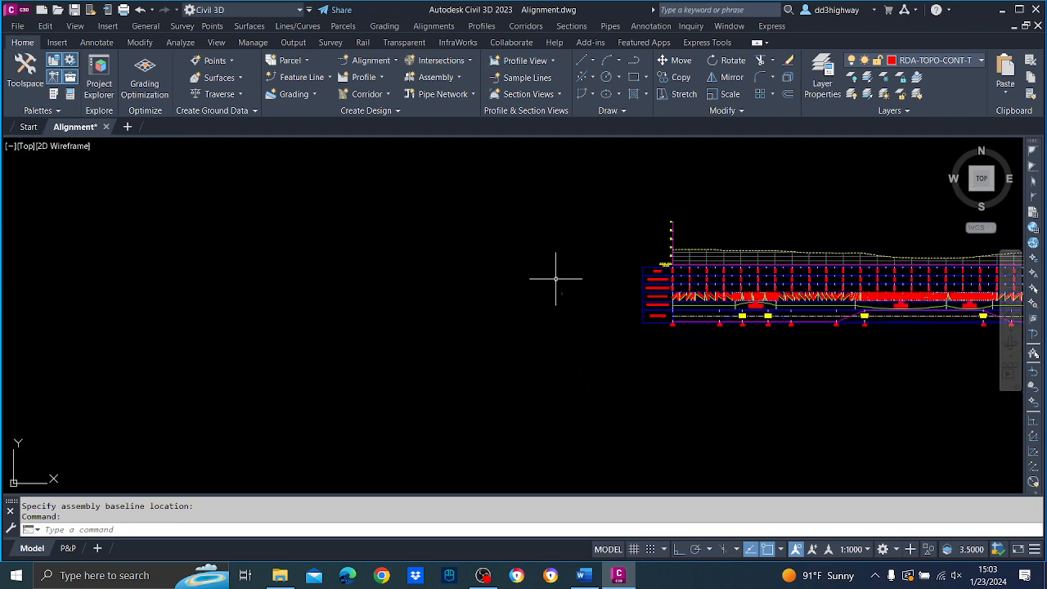
scroll(568, 301, up, 3)
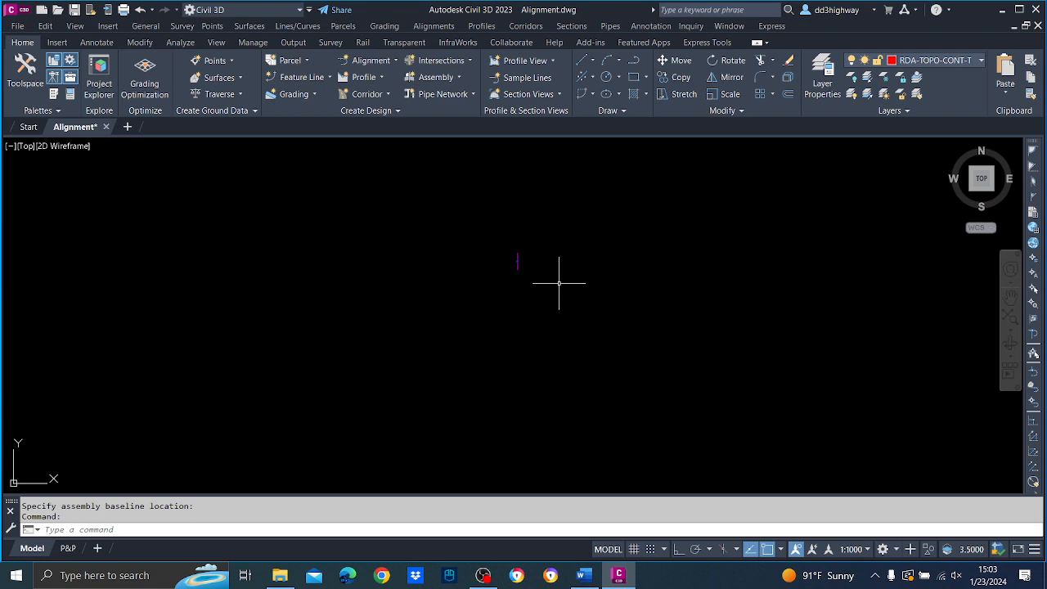
Draw a circle with a radius of about 90 centred on the RC assembly to mark its location.
mouse_move(558, 283)
scroll(577, 251, down, 7)
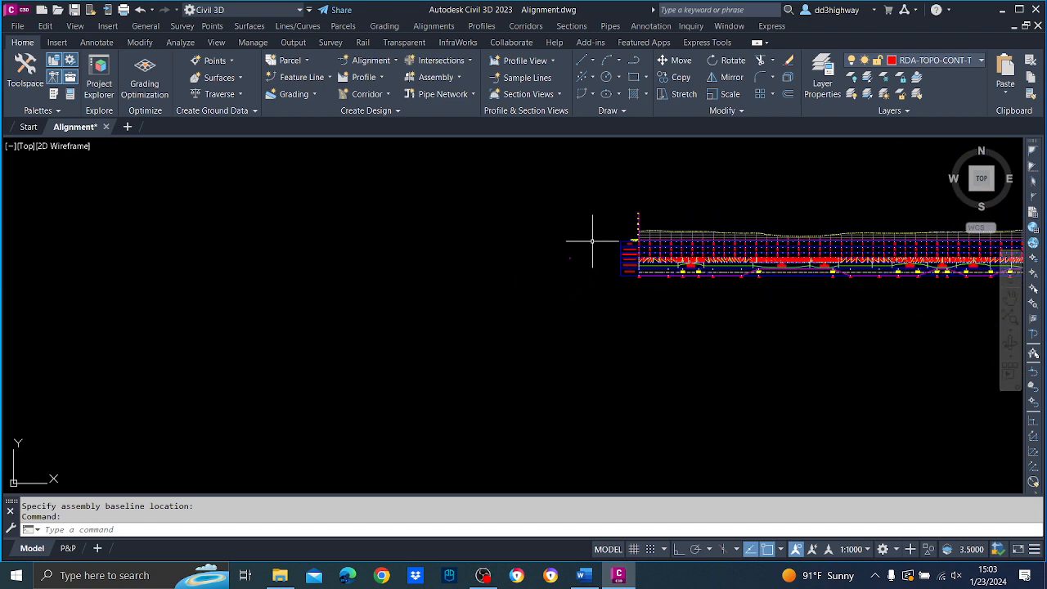
text(C)
key(Return)
scroll(592, 242, up, 4)
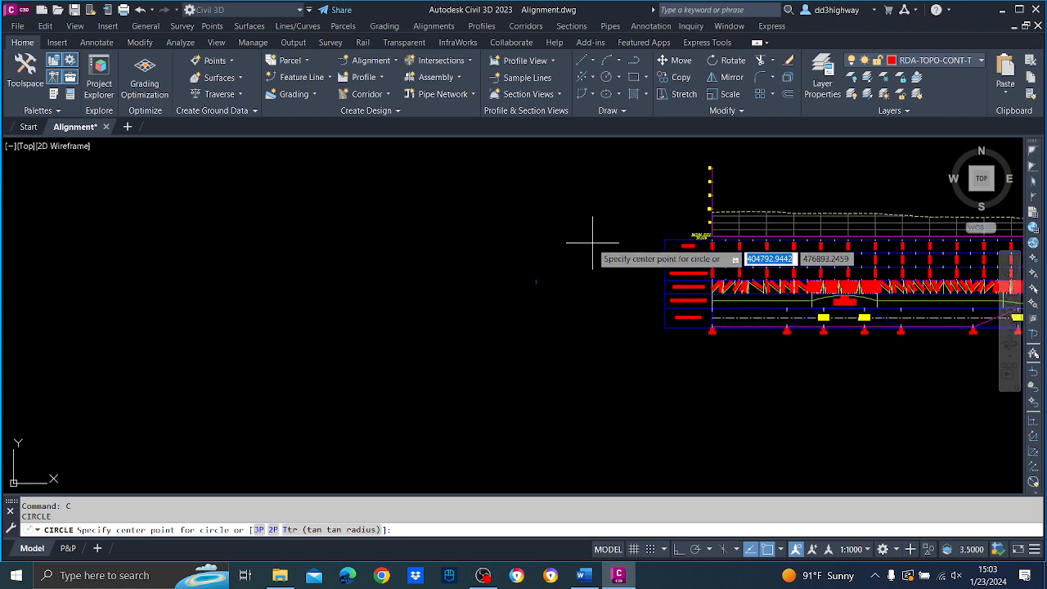
click(536, 282)
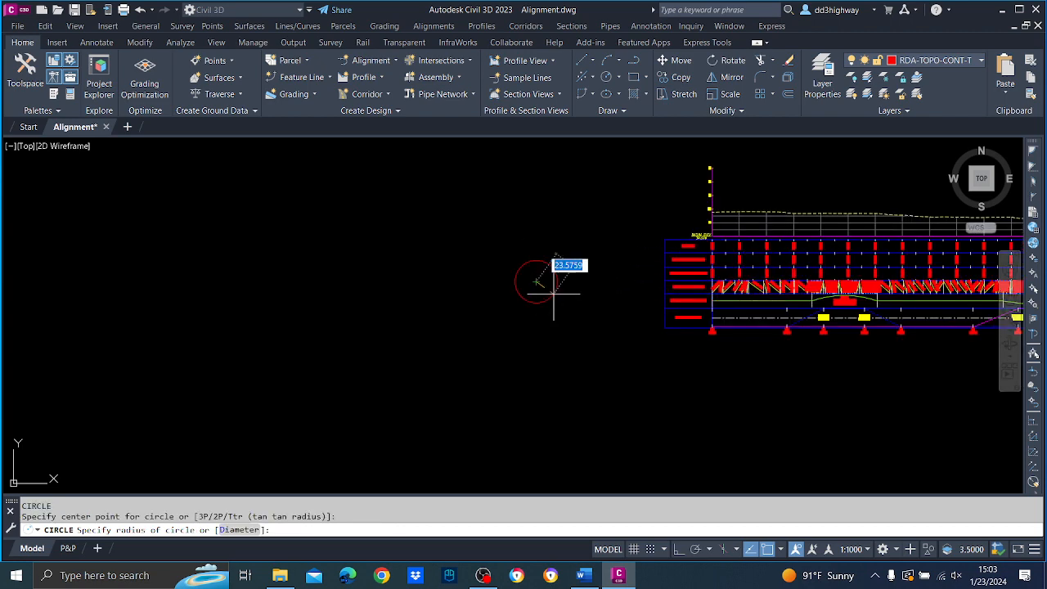
click(617, 372)
scroll(535, 289, up, 5)
scroll(542, 318, up, 5)
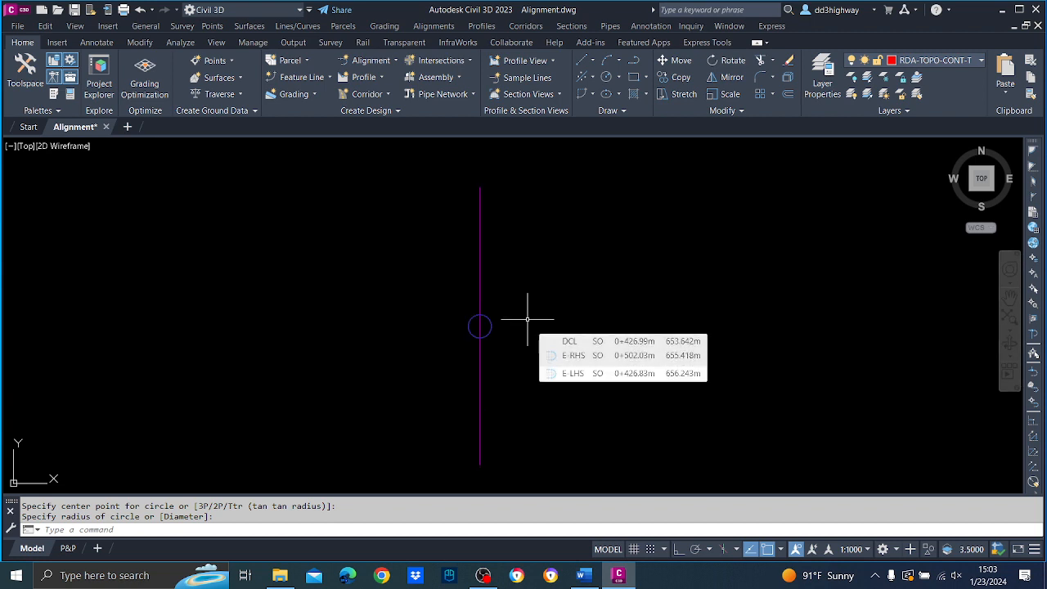
Open the tool palettes, enlarge their window and display the Metric Rehab subassemblies.
click(151, 27)
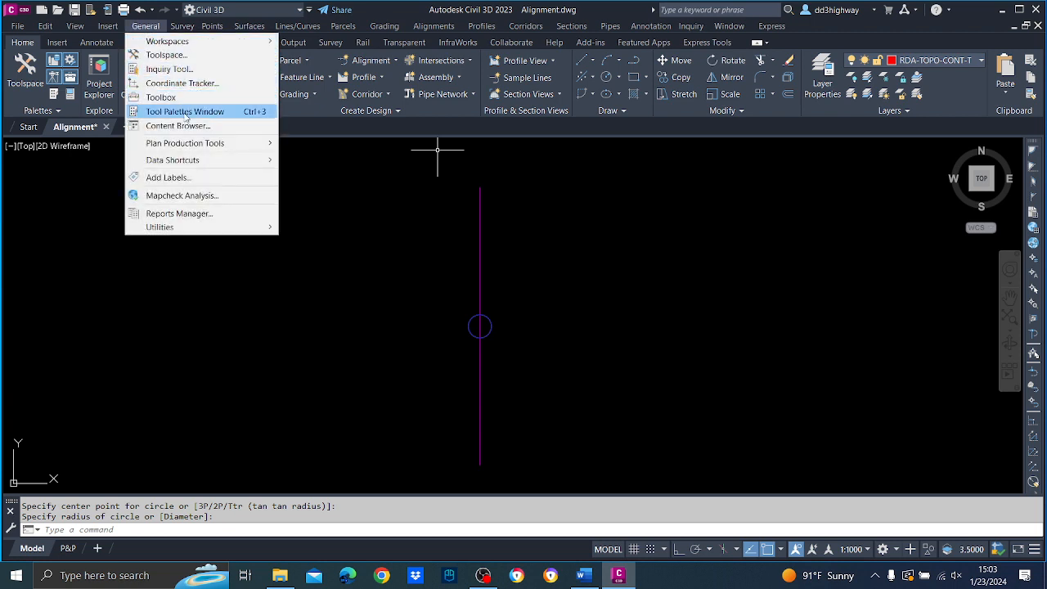
click(185, 115)
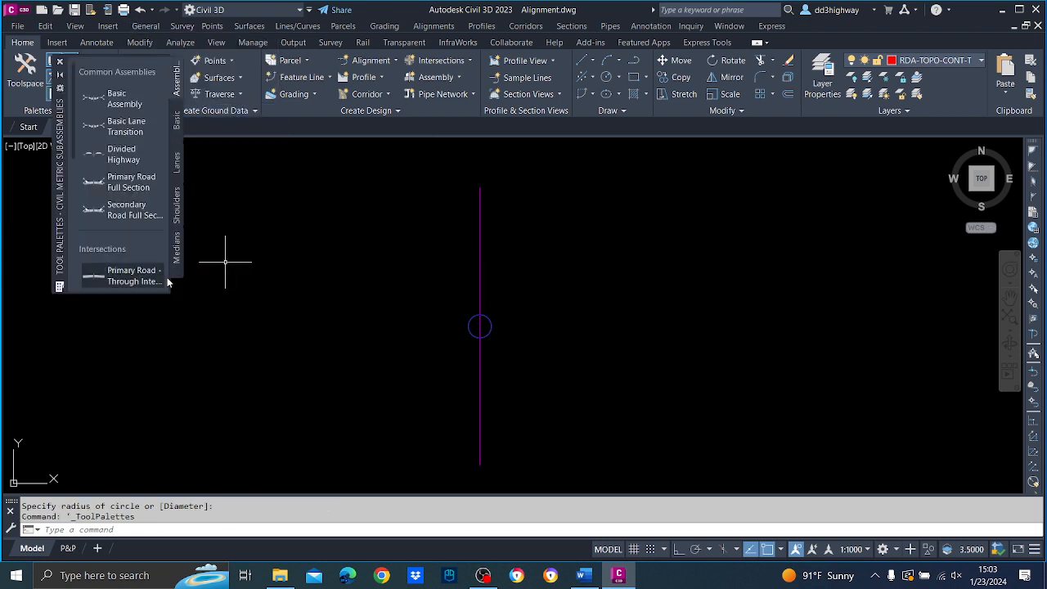
click(177, 276)
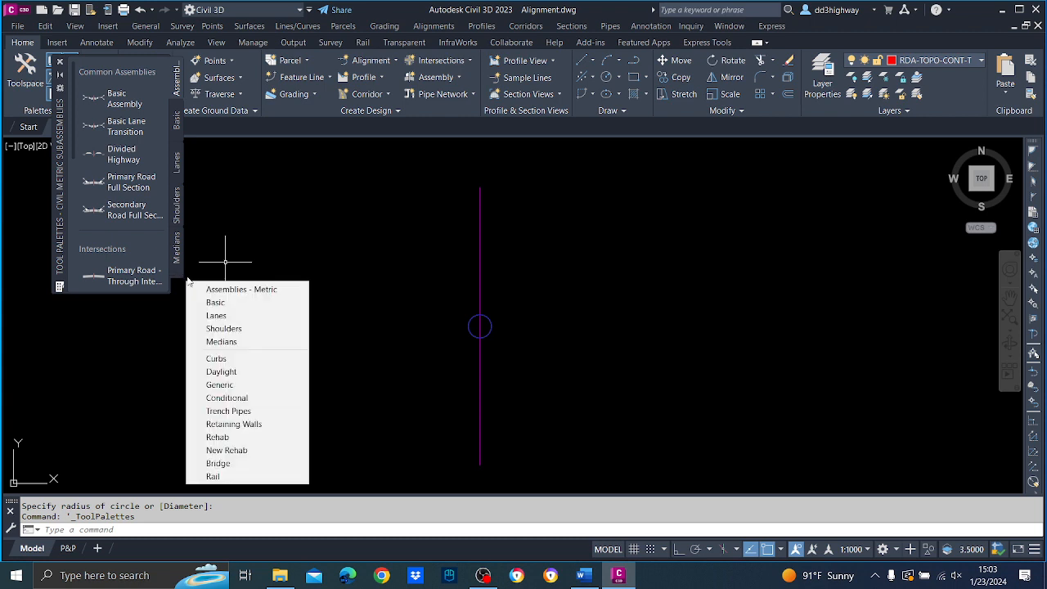
click(243, 449)
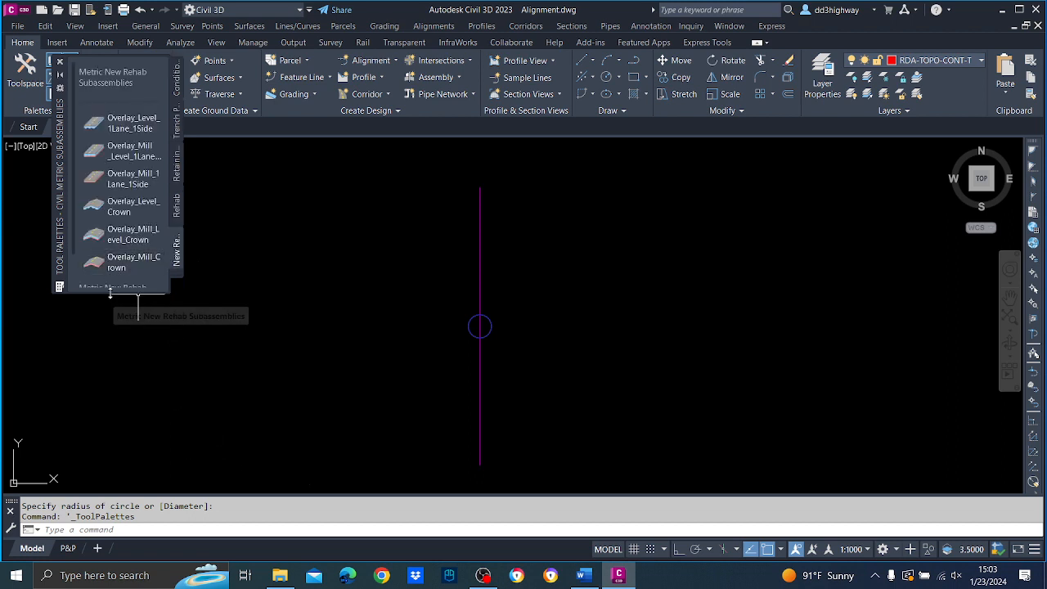
drag(110, 293, 114, 520)
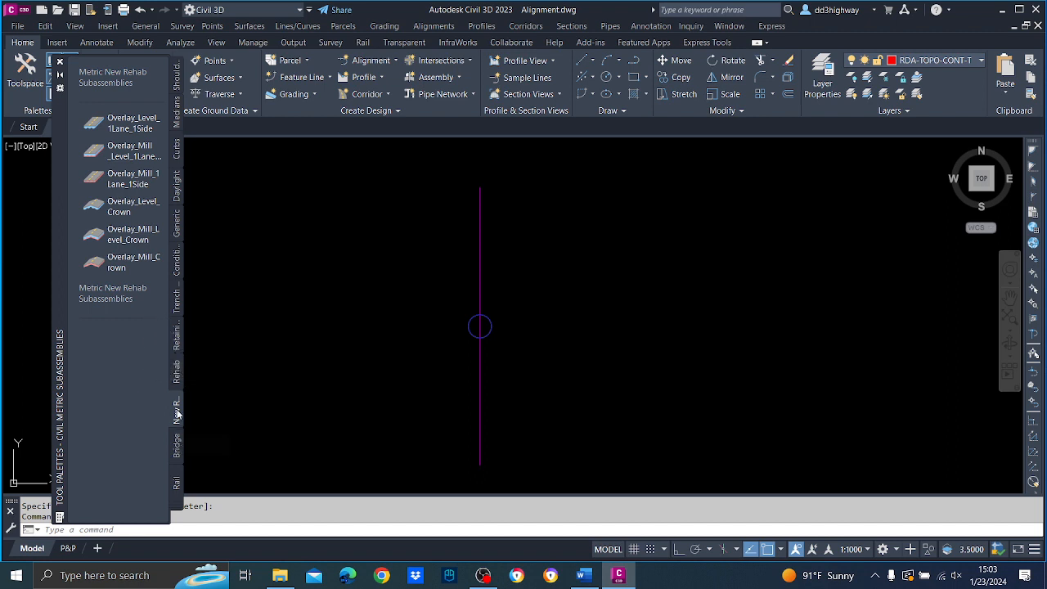
click(176, 372)
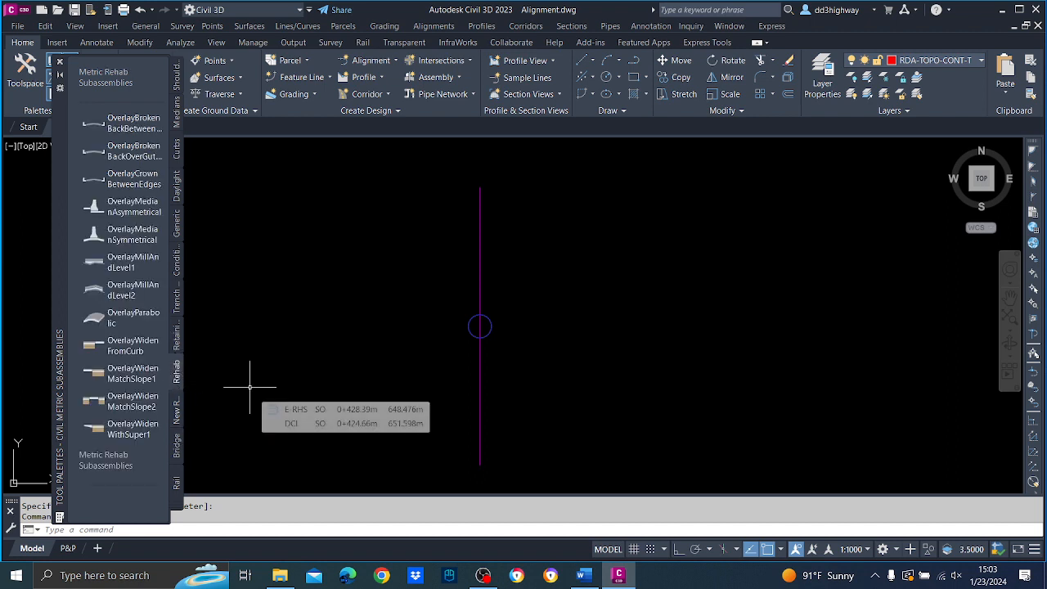
Attach the OverlayMillAndLevel2 subassembly to the marker point of the RC assembly baseline and end the command.
click(131, 290)
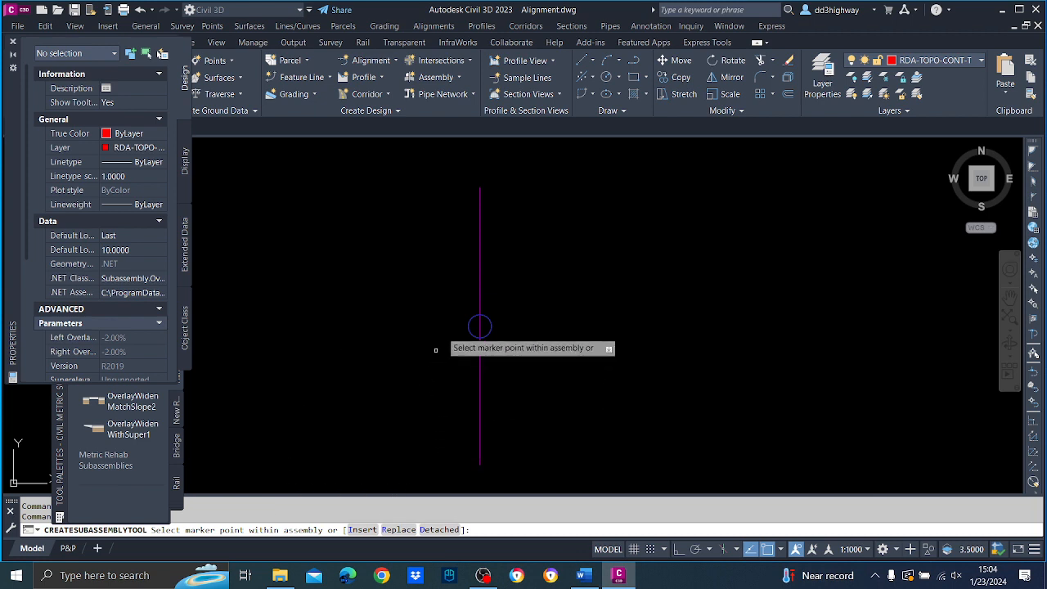
click(480, 326)
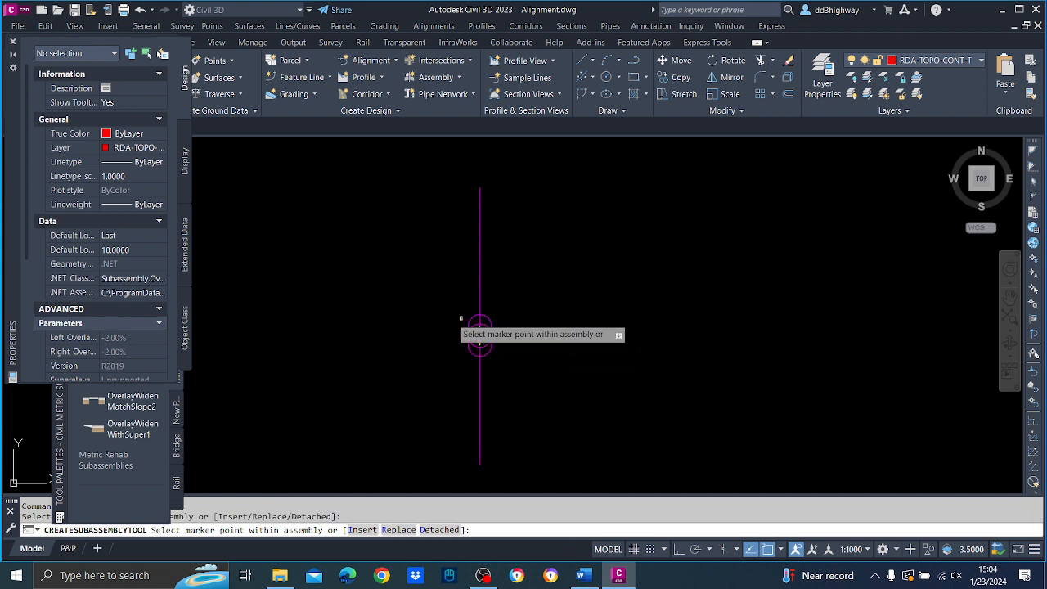
key(Escape)
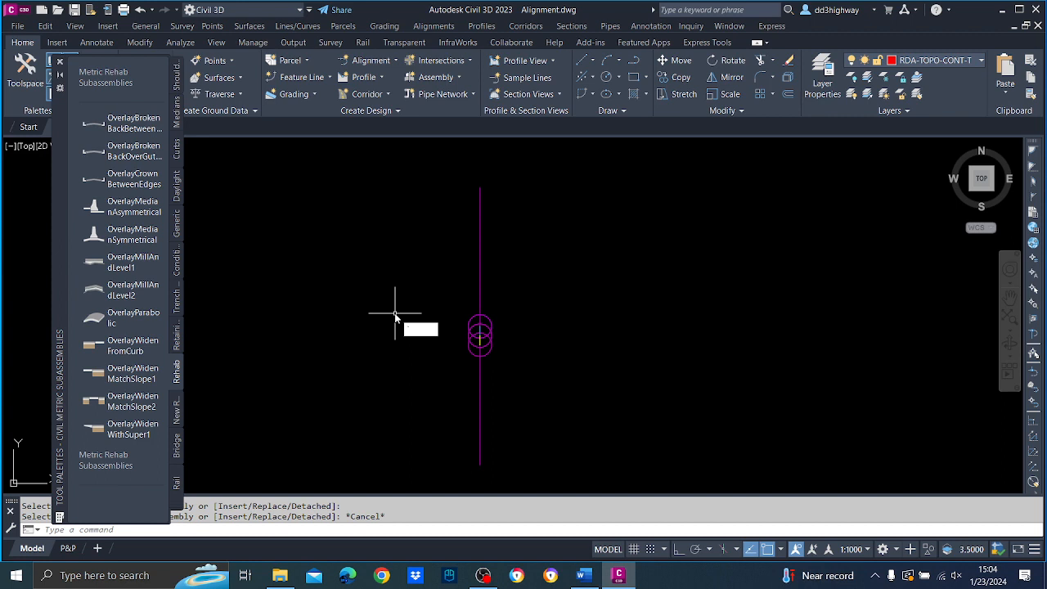
click(544, 311)
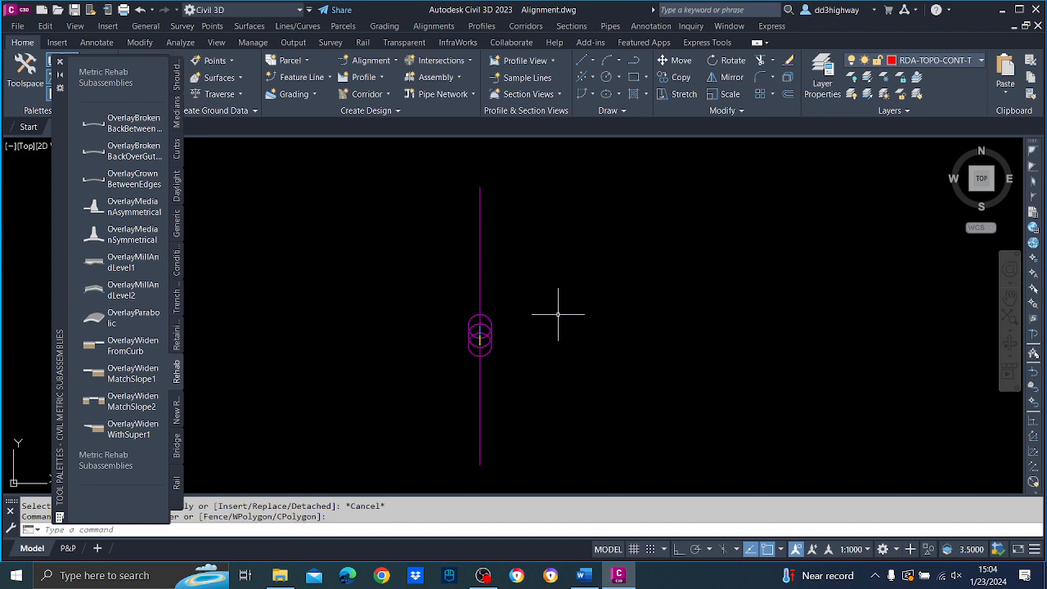
Open the parameters of the OverlayMillAndLevel2 subassembly's properties and enlarge the dialog to show all input values.
click(488, 324)
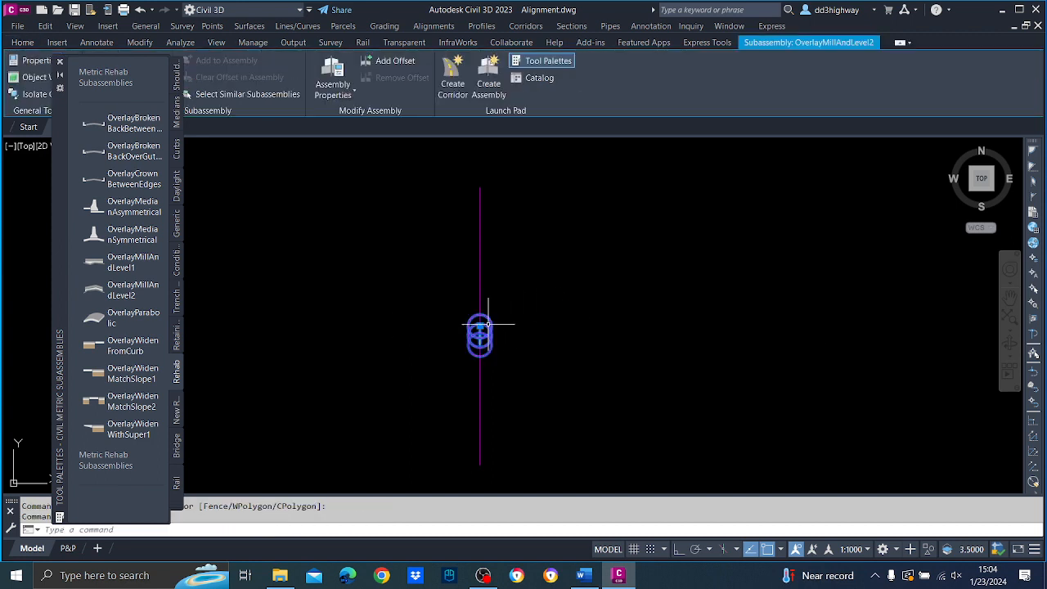
right_click(489, 324)
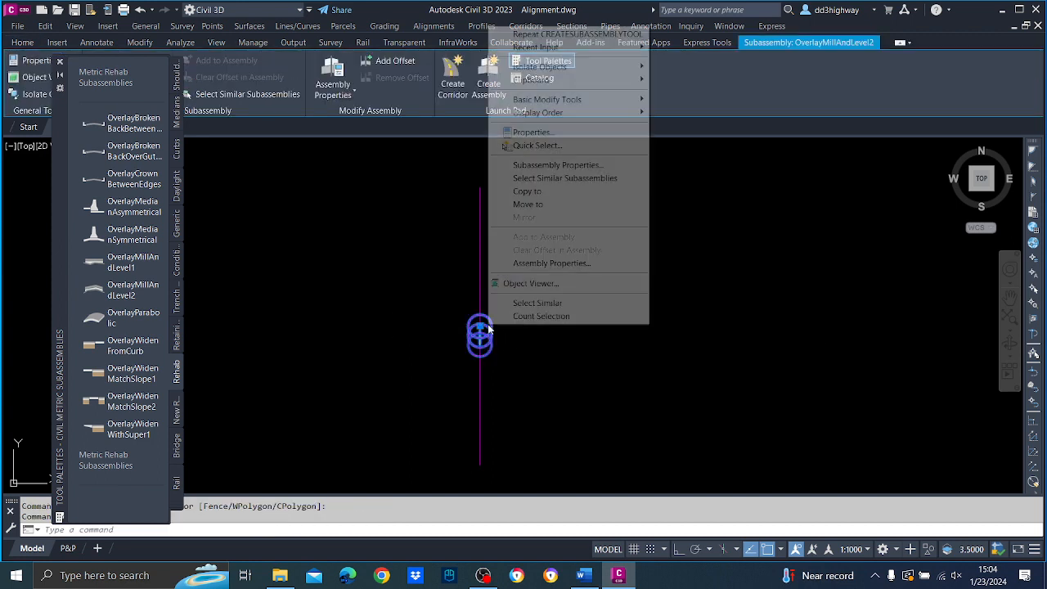
click(557, 166)
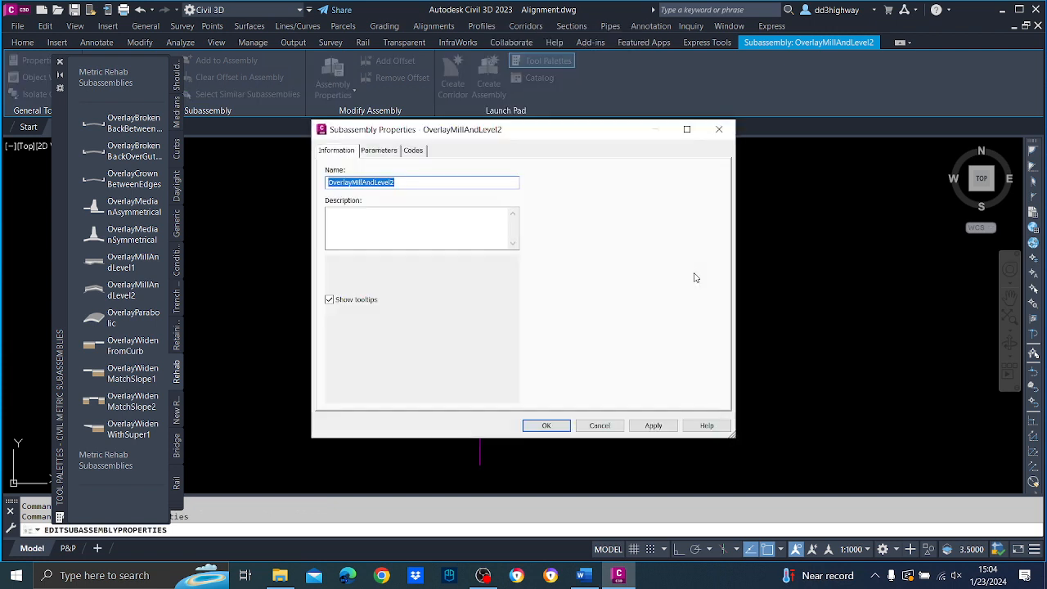
click(372, 152)
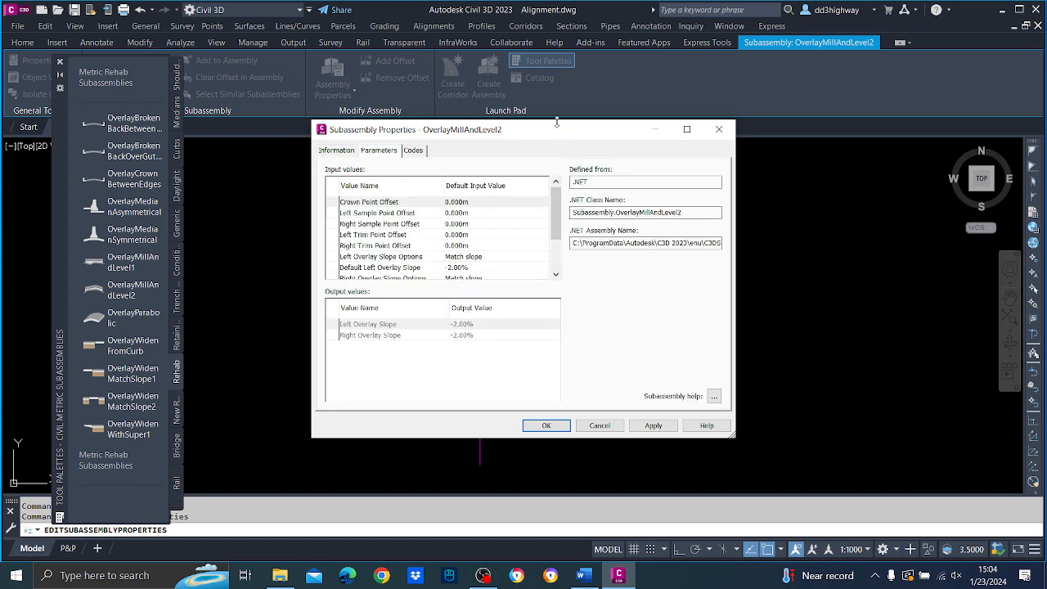
drag(556, 120, 561, 2)
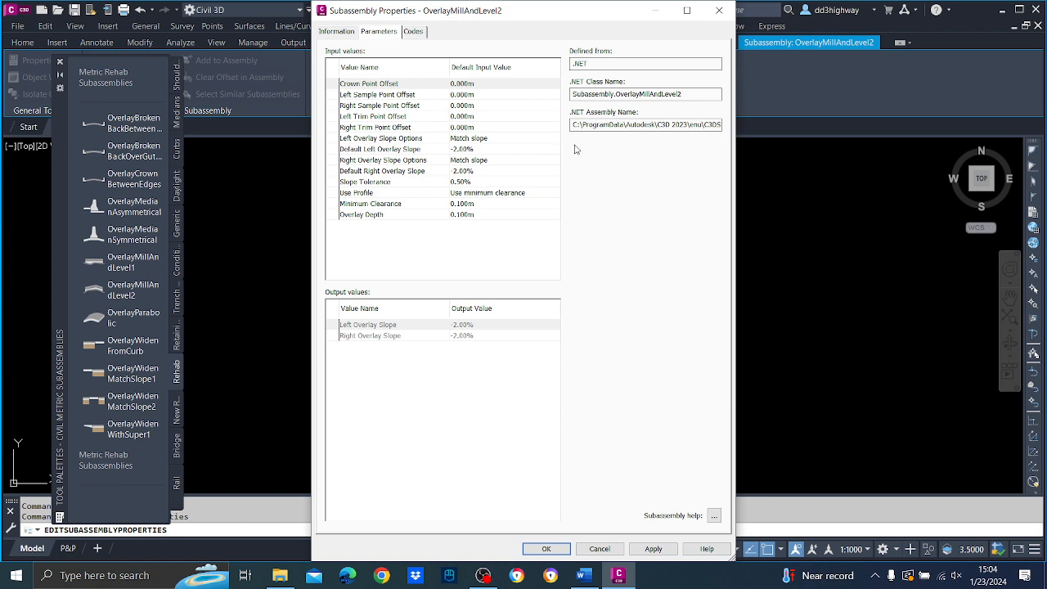
Set the overlay's left sample point offset to -3.5 m and its right sample point offset to 3.5 m.
click(510, 96)
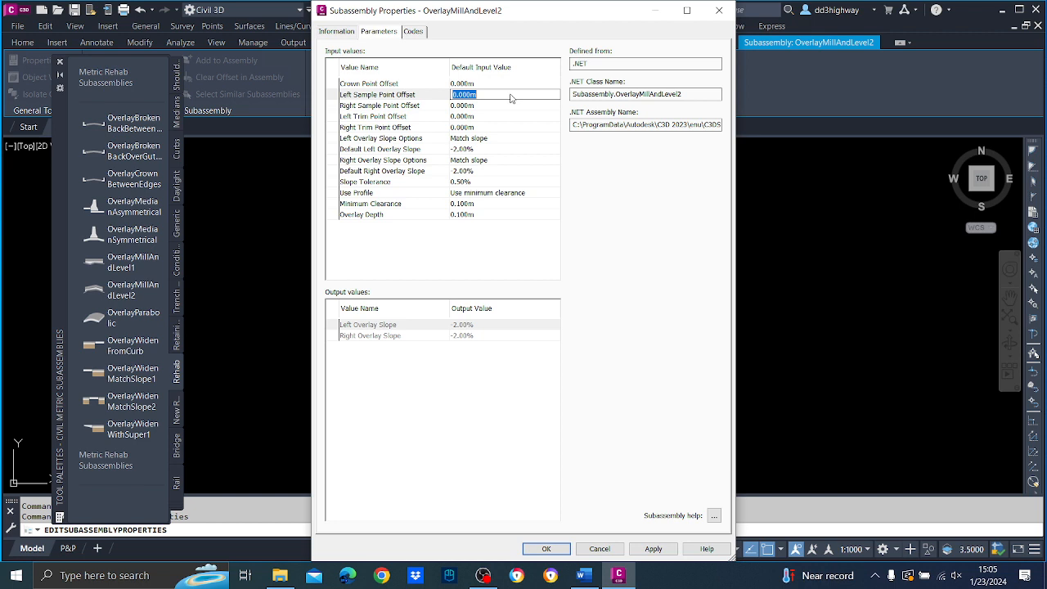
text(-3.5)
click(482, 107)
click(484, 106)
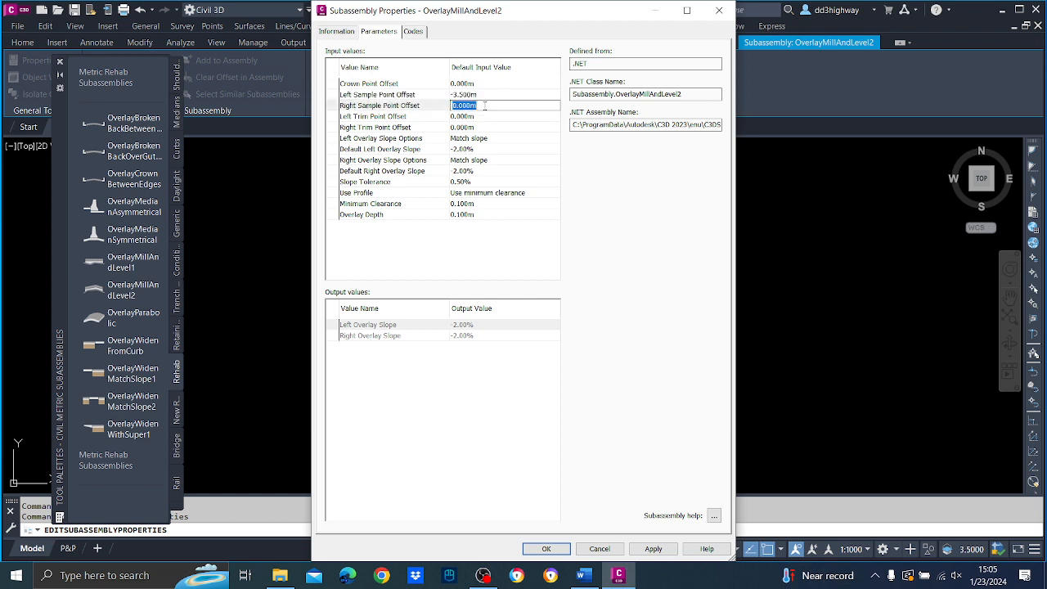
text(3.5)
Set the overlay's left trim point offset to -2.5 m and its right trim point offset to 2.5 m.
click(473, 118)
click(473, 119)
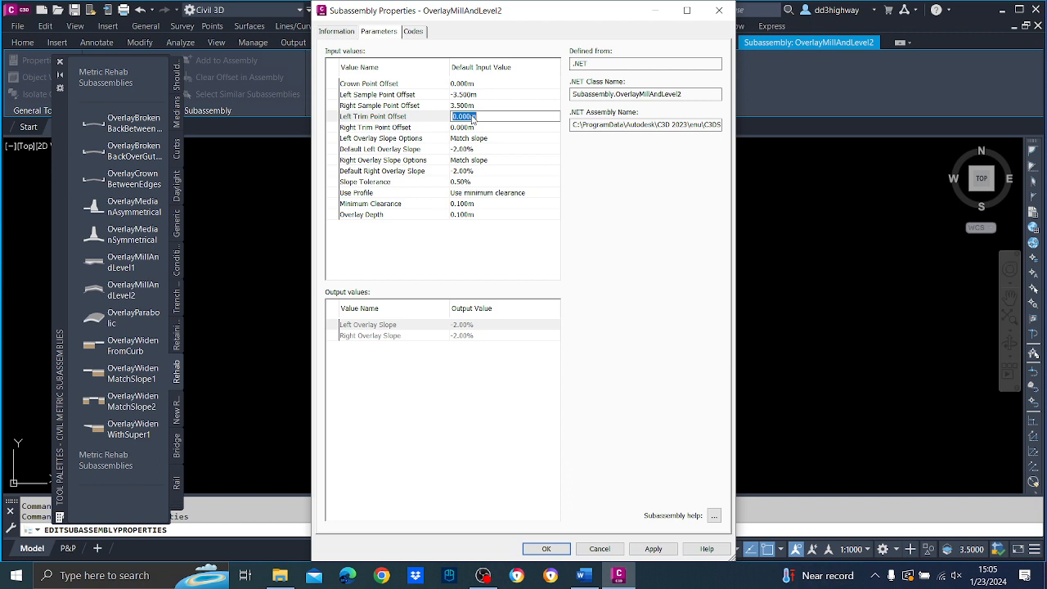
text(-2.5)
click(481, 129)
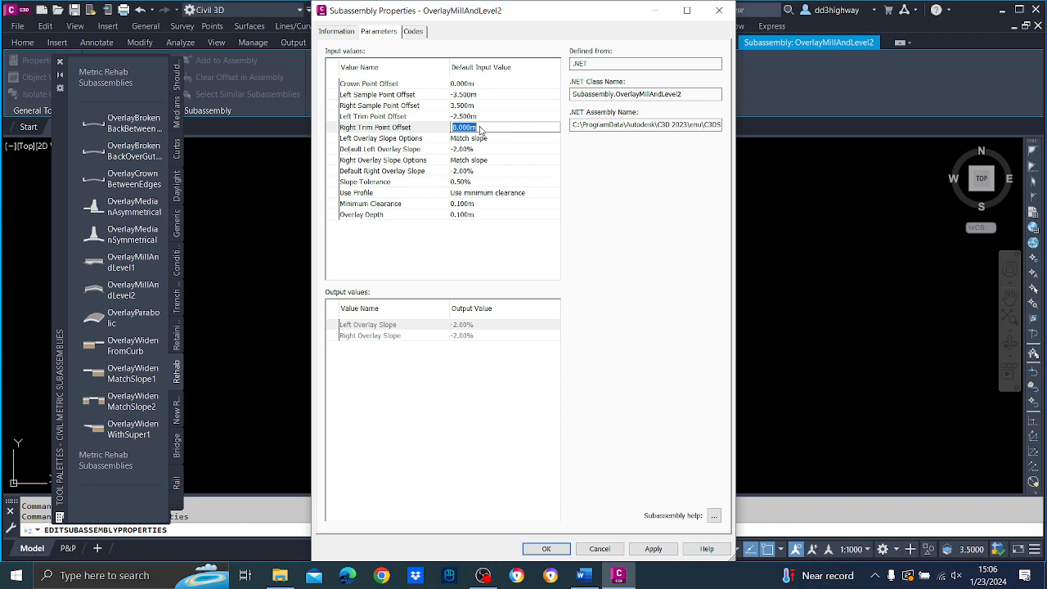
text(2.5)
Set the left overlay slope option to Outside lane superelevation and the default left overlay slope to -2.5%.
click(482, 138)
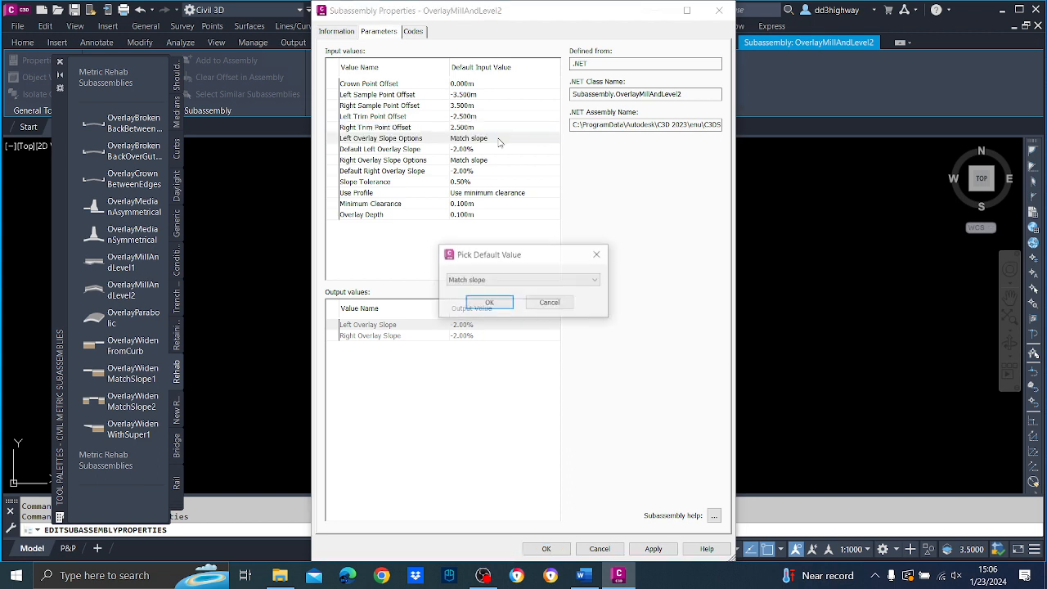
click(591, 280)
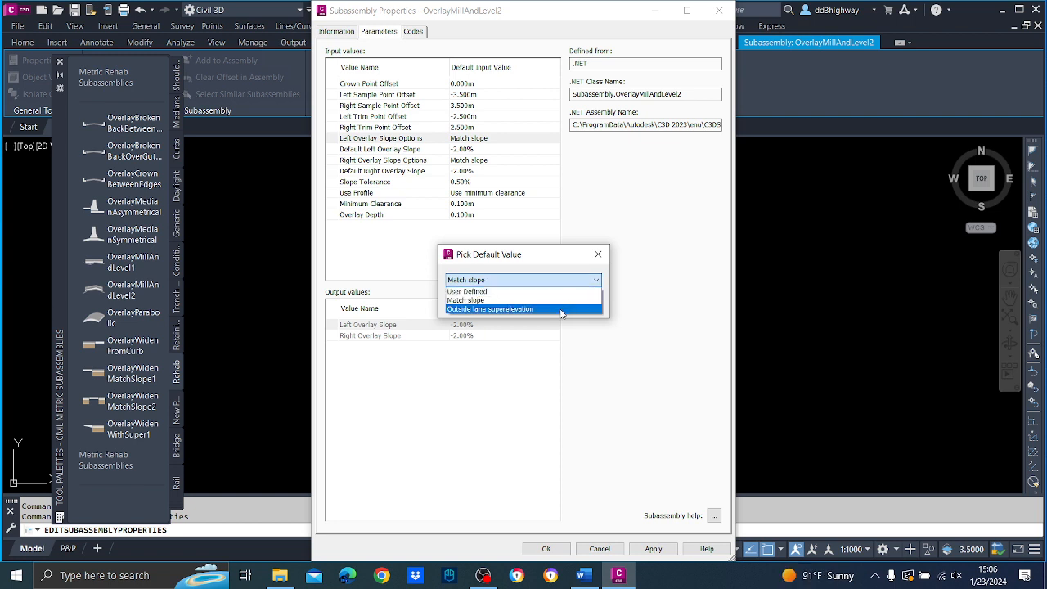
click(562, 310)
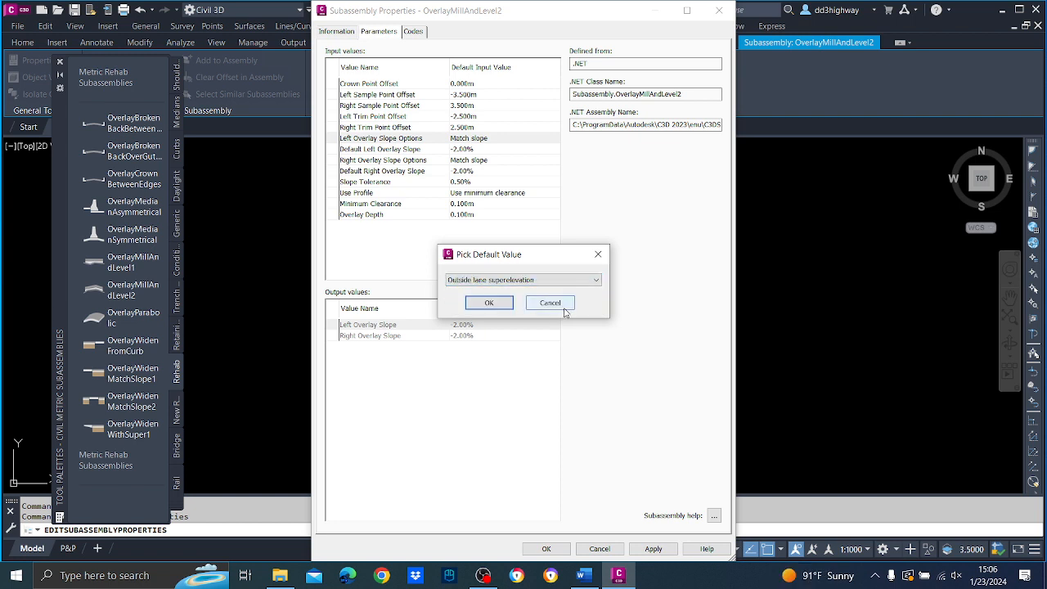
click(489, 303)
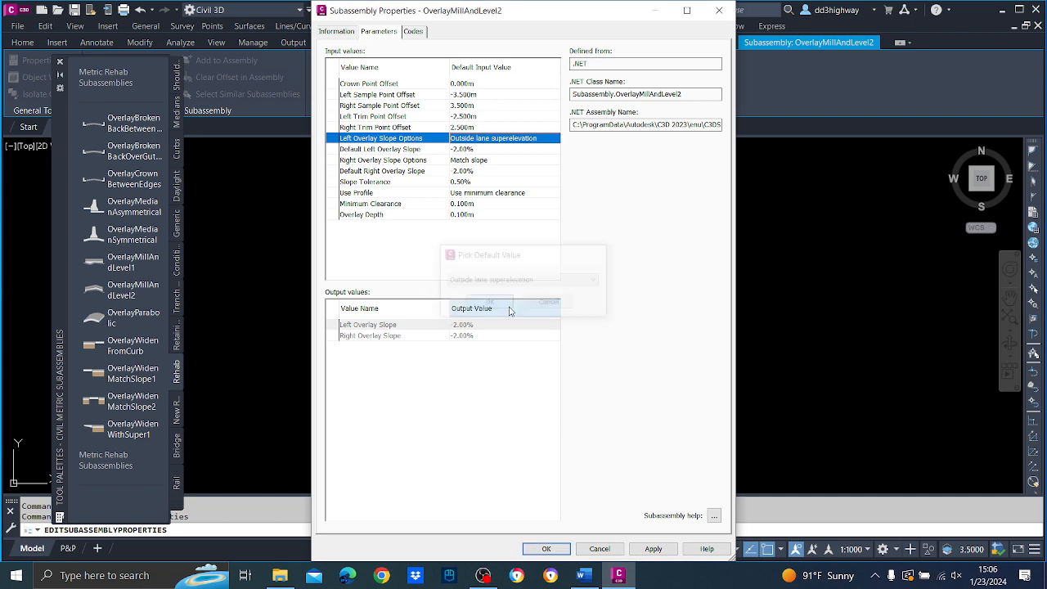
click(484, 152)
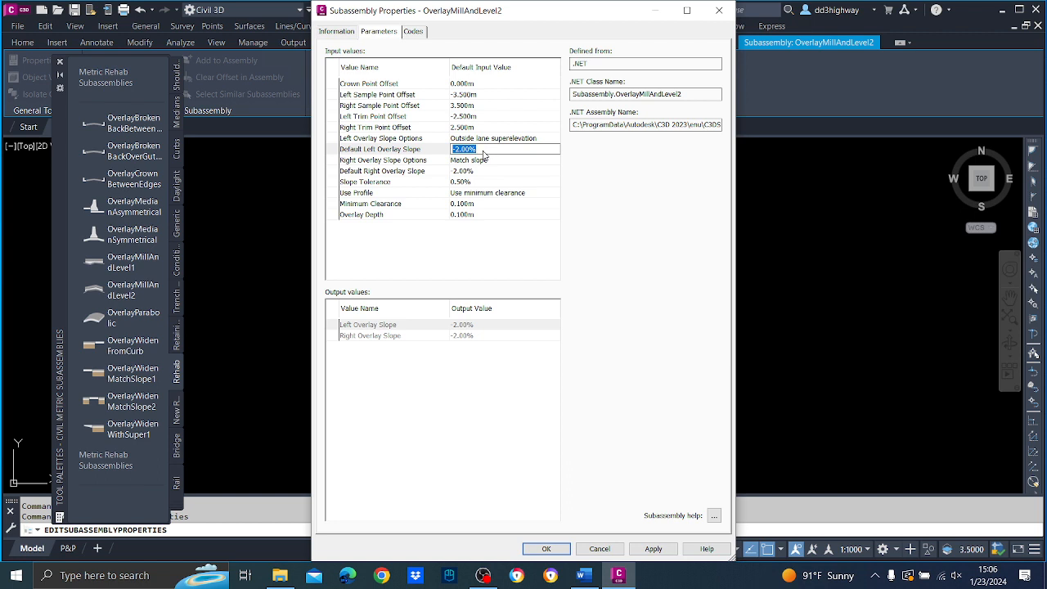
text(-2.5)
key(Return)
Set the right overlay slope option to Outside lane superelevation and the default right overlay slope to -2.5%.
double_click(475, 161)
click(564, 279)
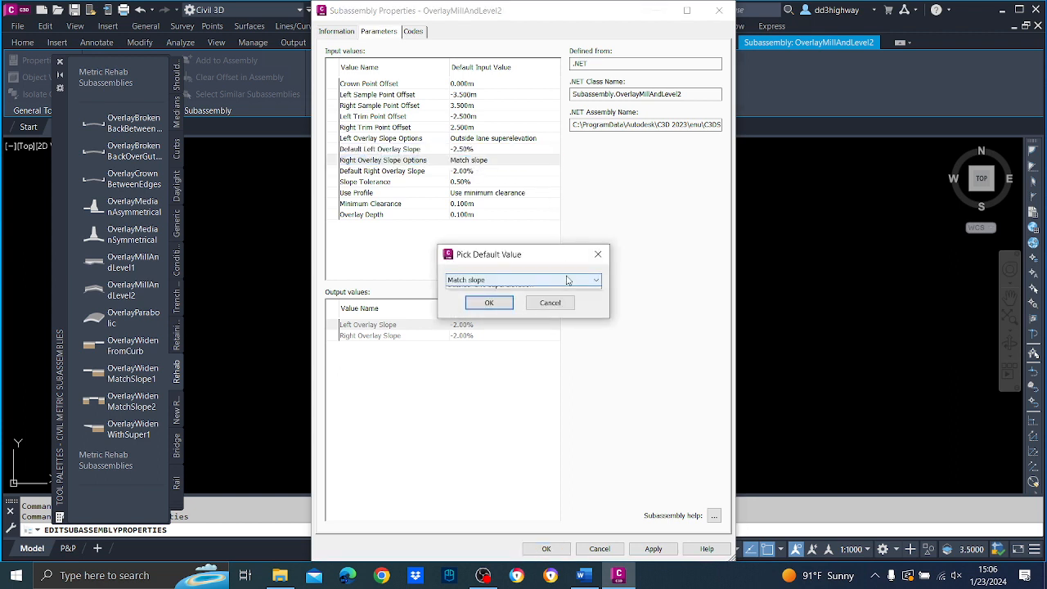
click(550, 311)
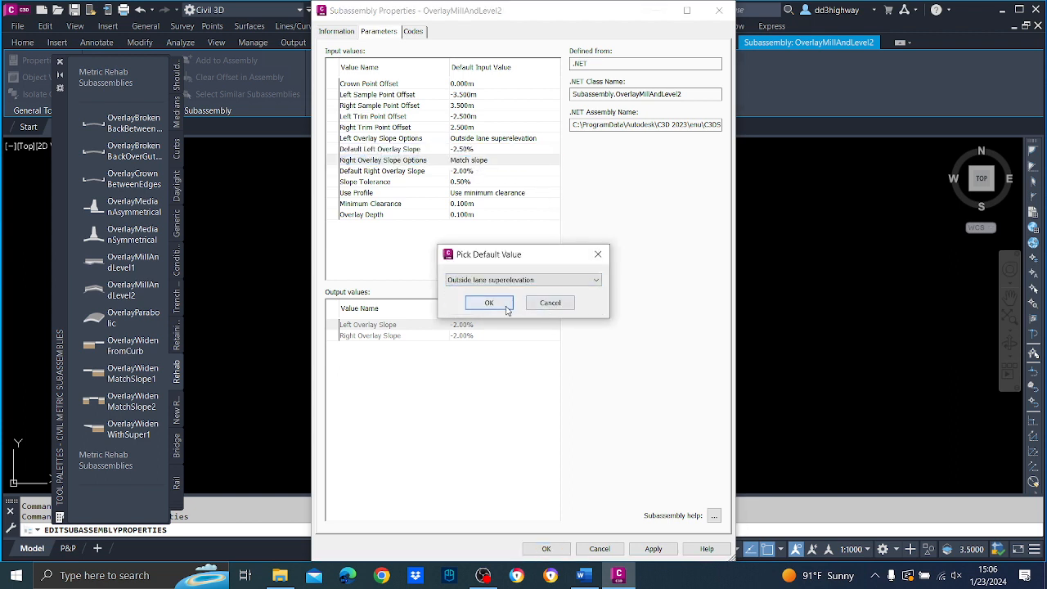
click(502, 305)
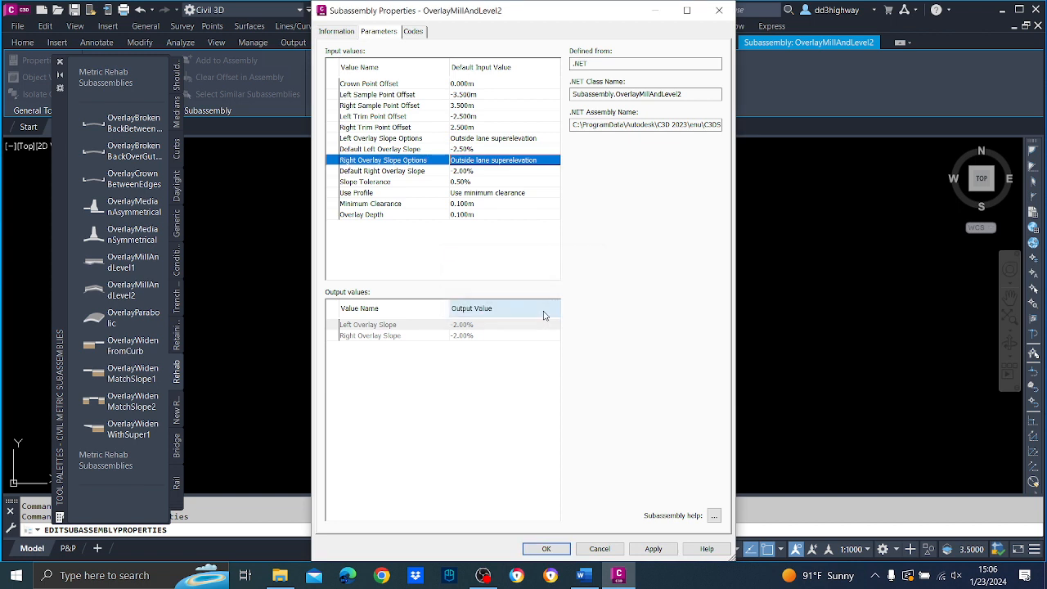
double_click(486, 173)
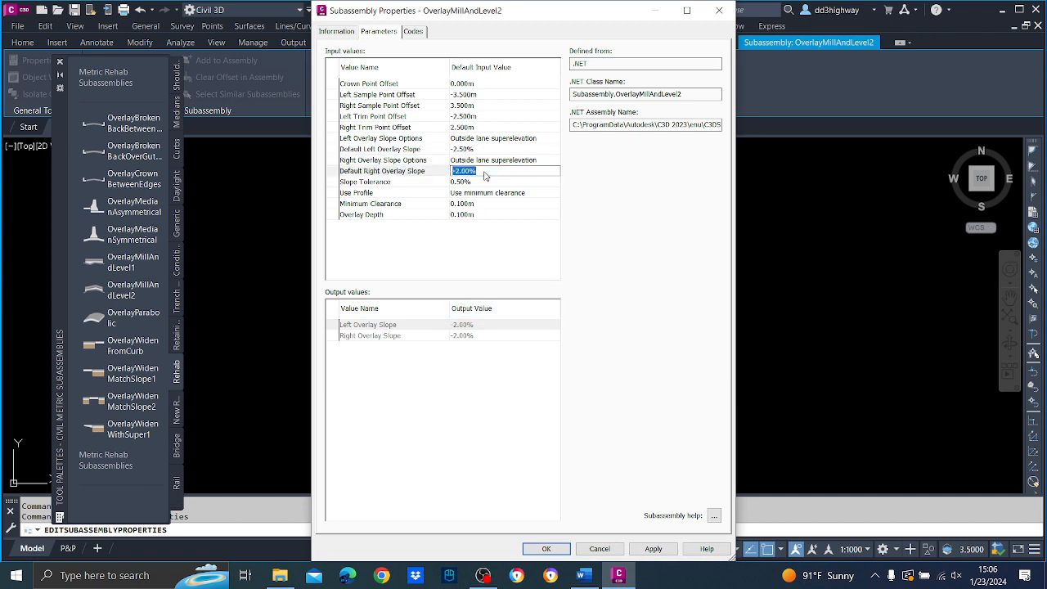
text(-2.5)
Set the slope tolerance to 0% and choose Use minimum clearance for the Use Profile parameter.
double_click(479, 181)
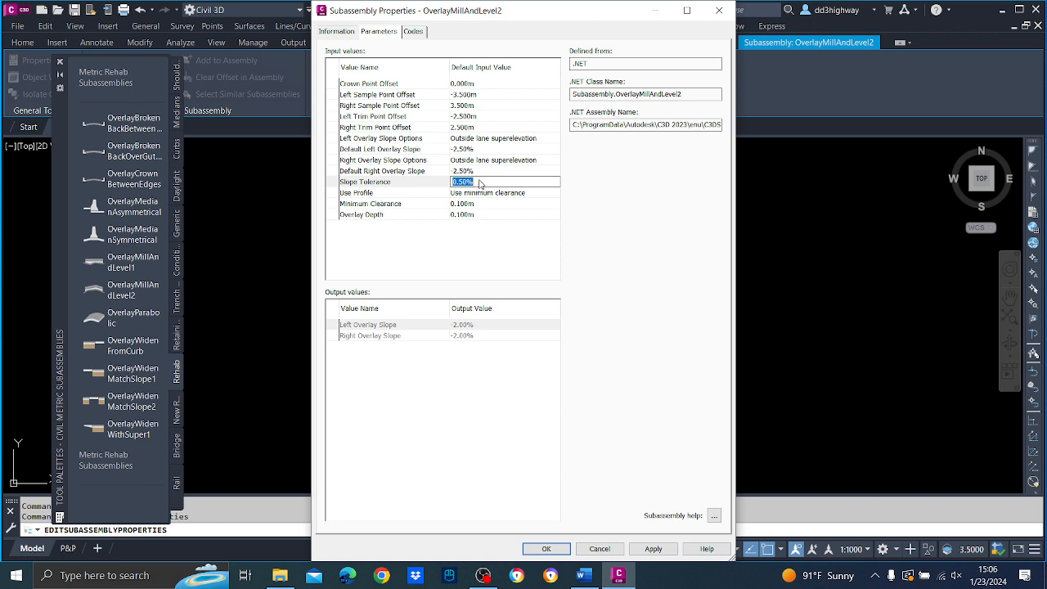
text(0)
click(514, 193)
click(509, 280)
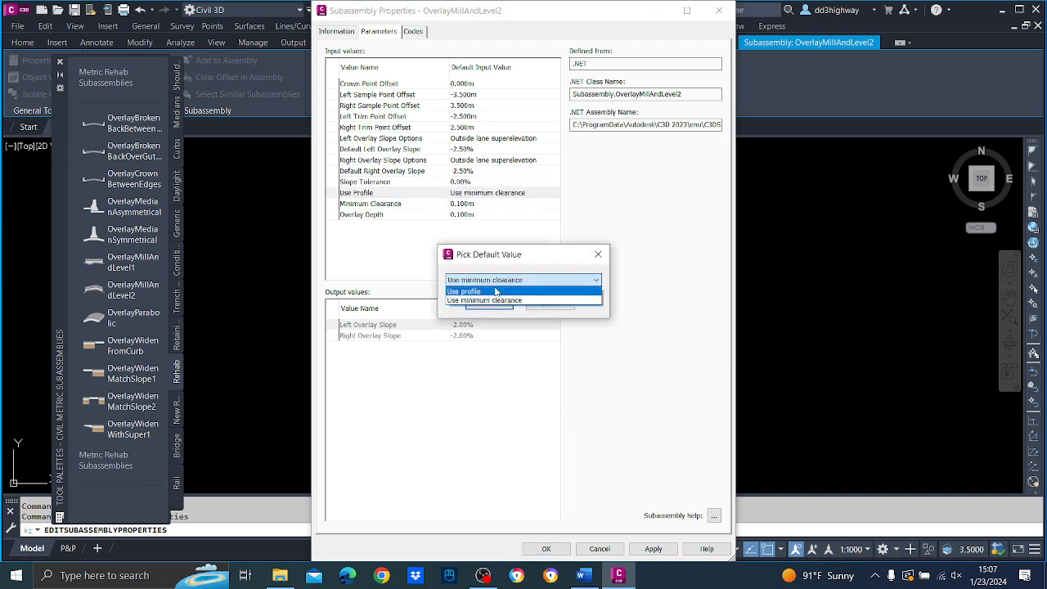
click(495, 301)
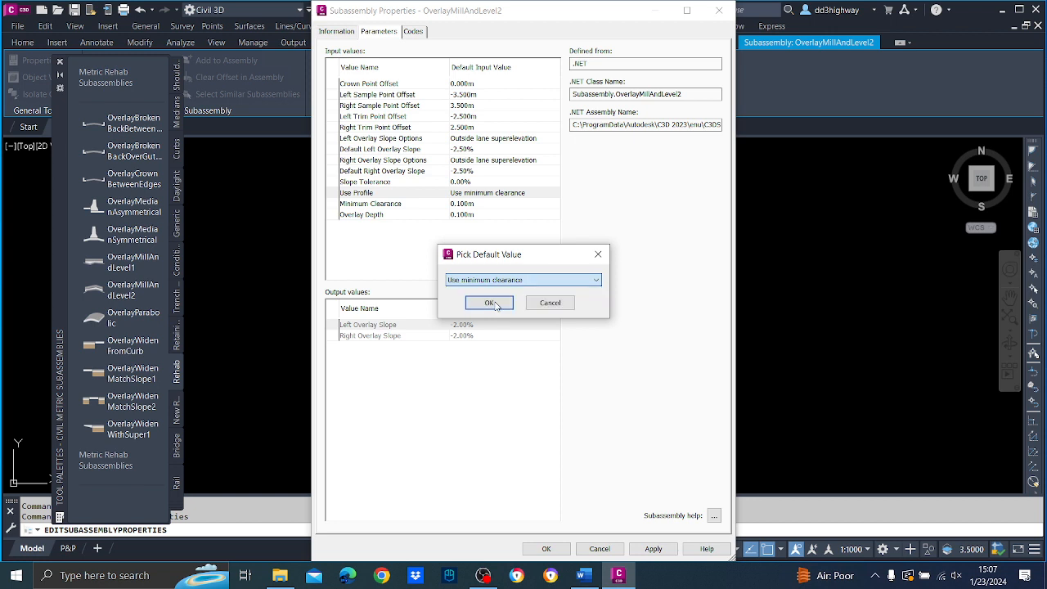
click(502, 303)
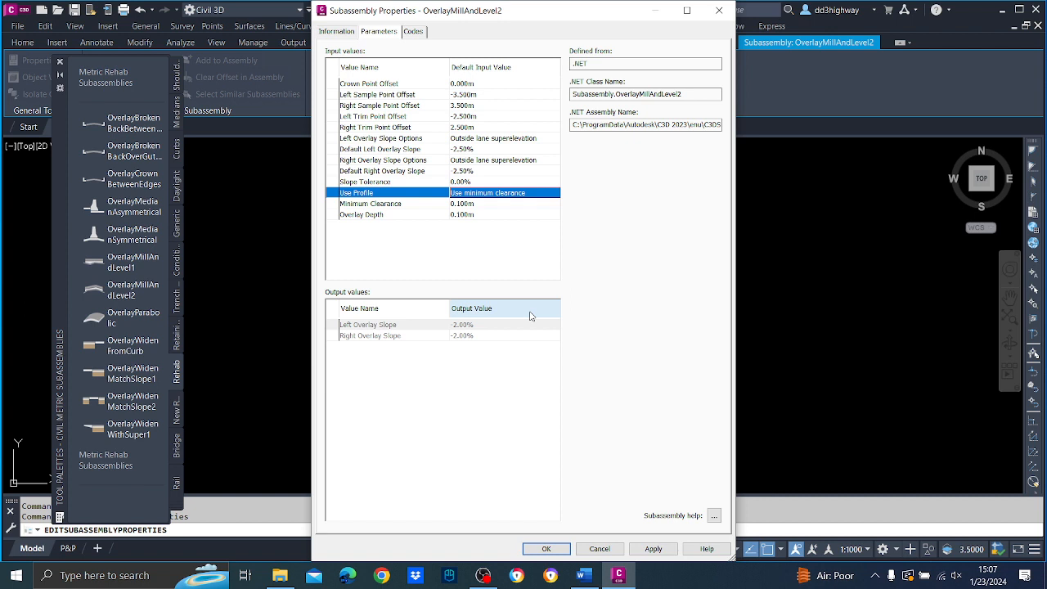
Set the minimum clearance to 0.250 m, keep the overlay depth at 0.100 m and apply the subassembly properties.
click(478, 206)
click(478, 206)
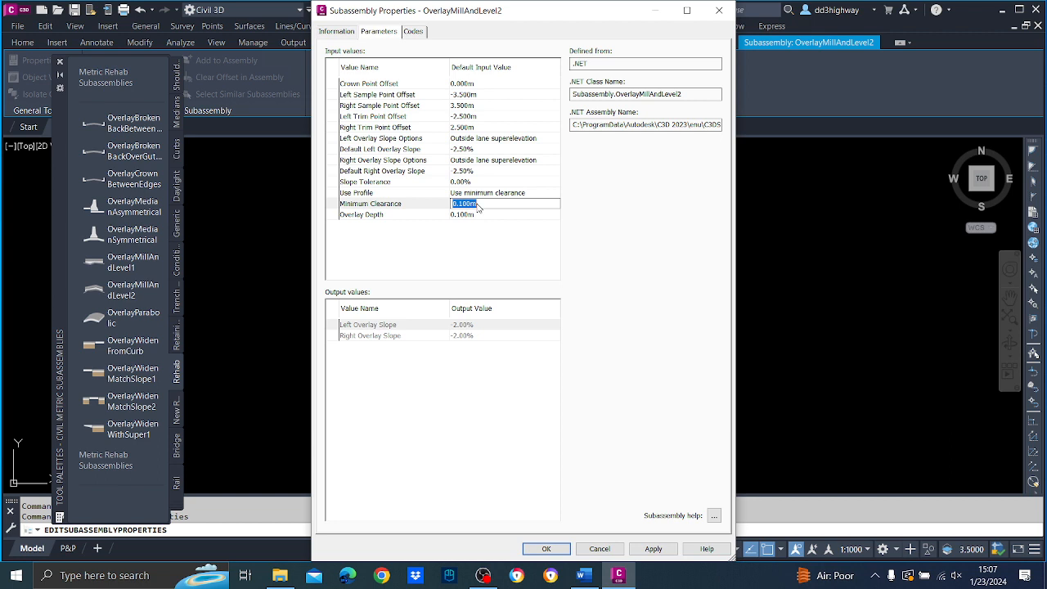
text(0.250)
click(475, 215)
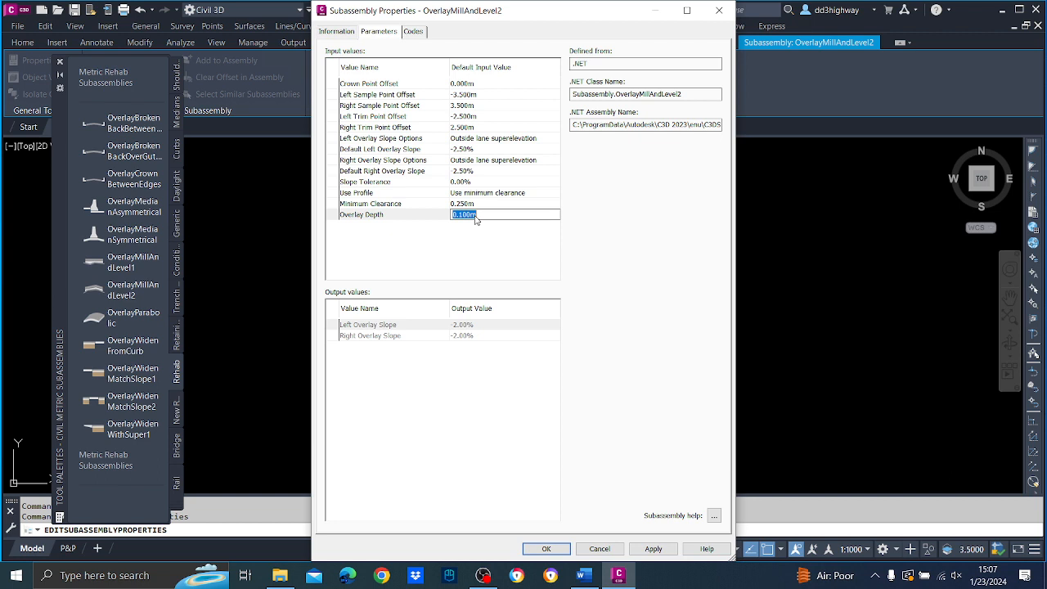
key(Return)
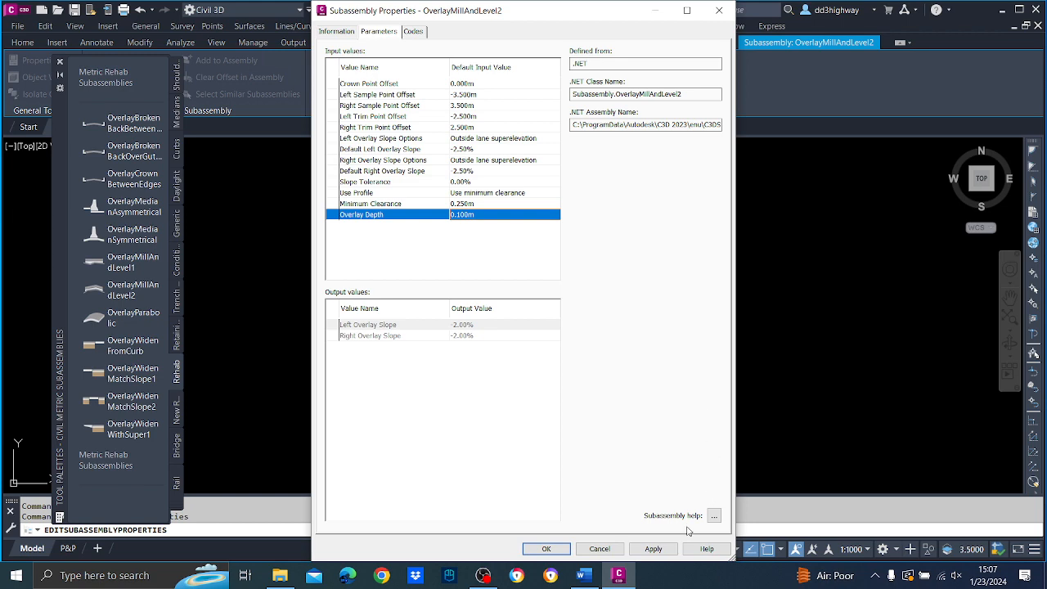
click(654, 548)
click(546, 549)
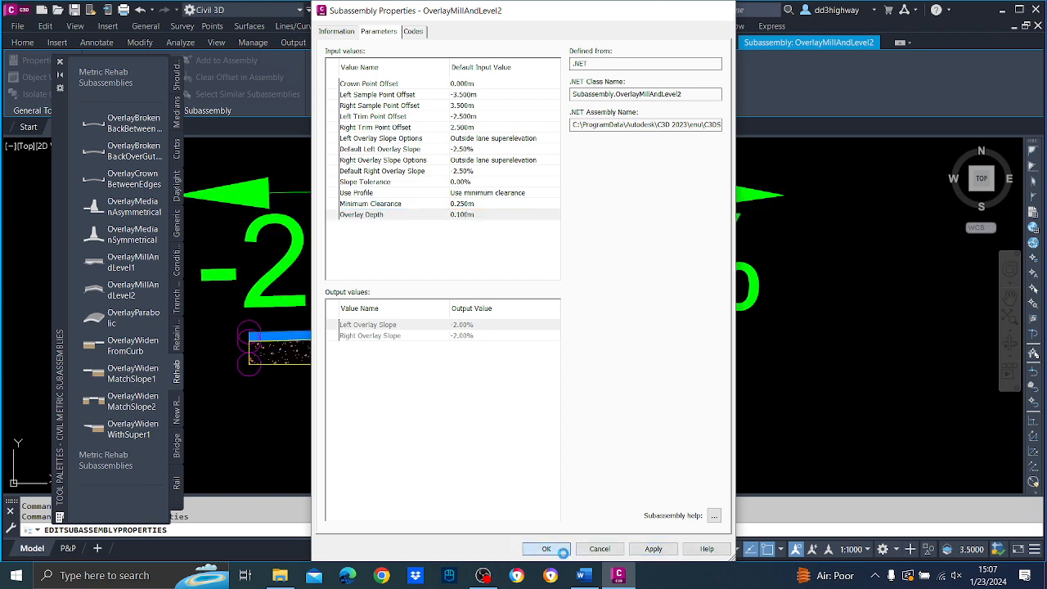
Examine the overlay subassembly's shape, slope labels and marker points on the RC assembly up close.
scroll(559, 392, down, 5)
scroll(572, 344, up, 5)
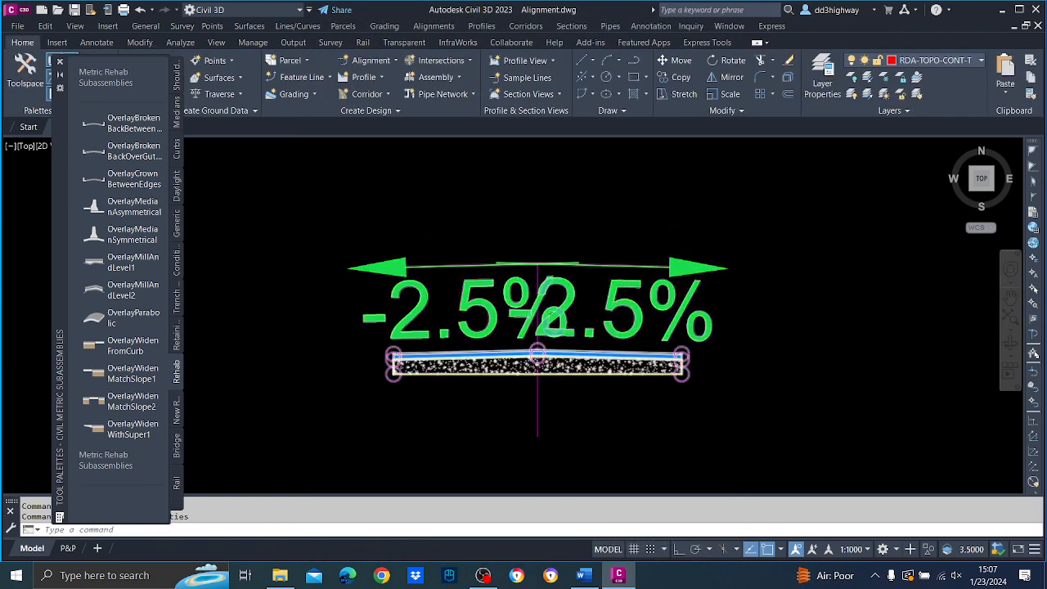
middle_drag(575, 335, 730, 215)
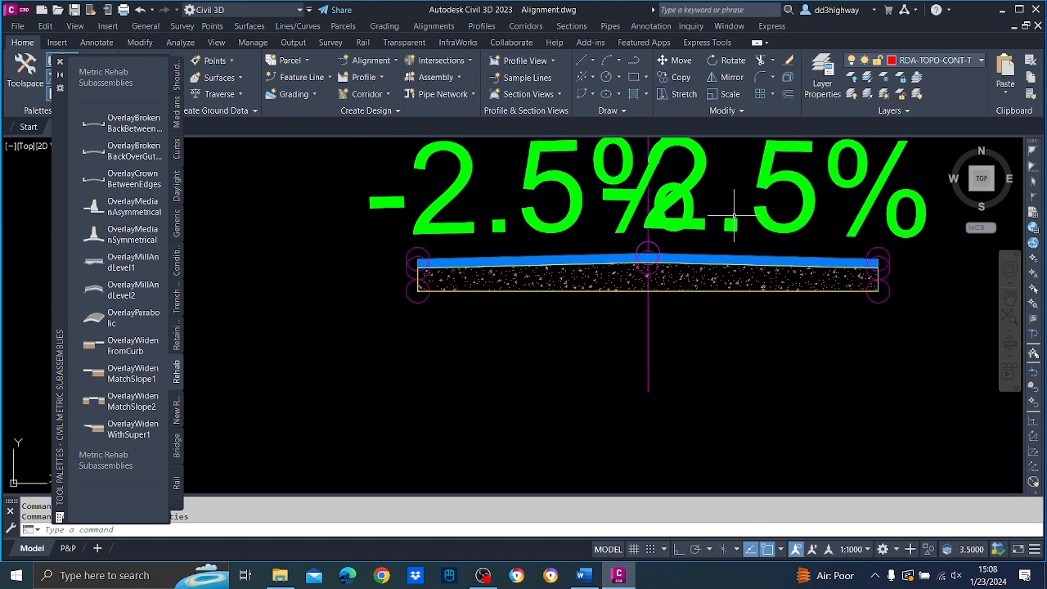
scroll(728, 220, down, 3)
scroll(695, 237, up, 2)
mouse_move(692, 250)
middle_down()
mouse_move(687, 291)
mouse_move(650, 331)
middle_up()
scroll(643, 314, up, 4)
scroll(643, 314, down, 2)
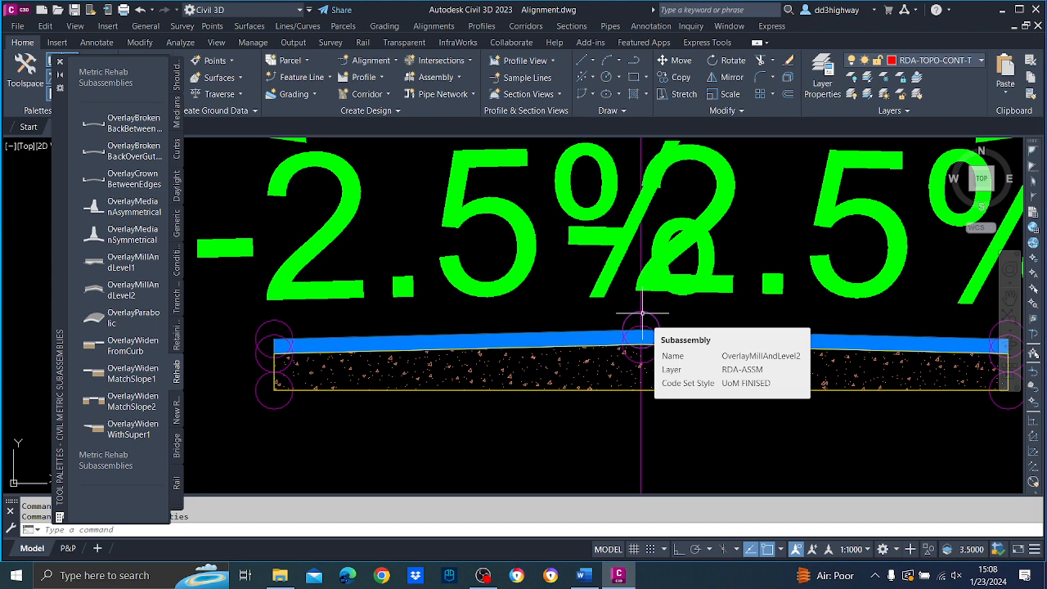
scroll(678, 287, up, 2)
scroll(677, 294, down, 7)
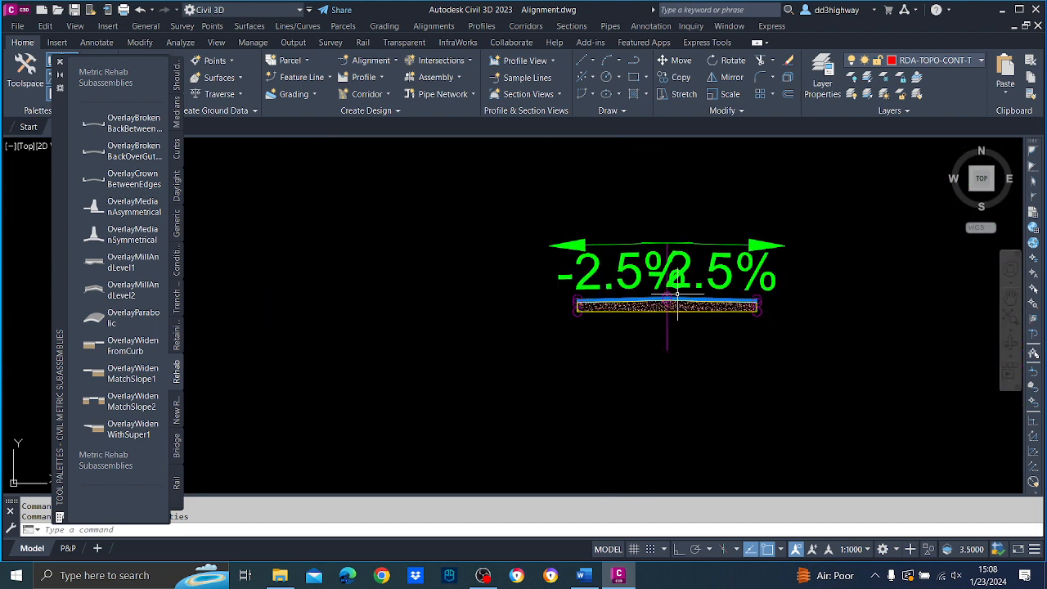
scroll(677, 294, up, 2)
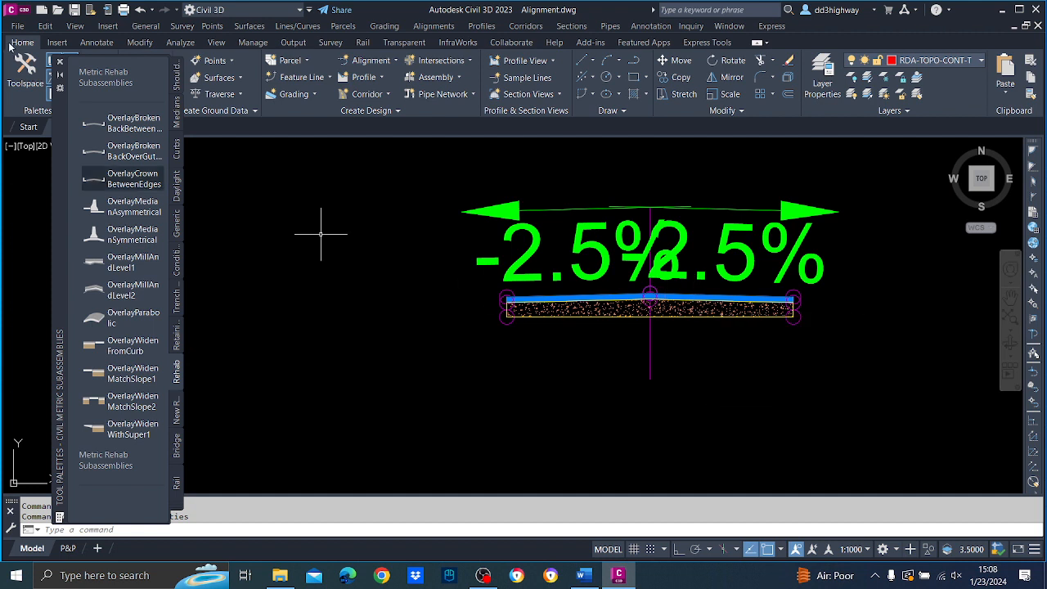
Close the tool palettes and save the drawing with the finished RC assembly.
click(59, 61)
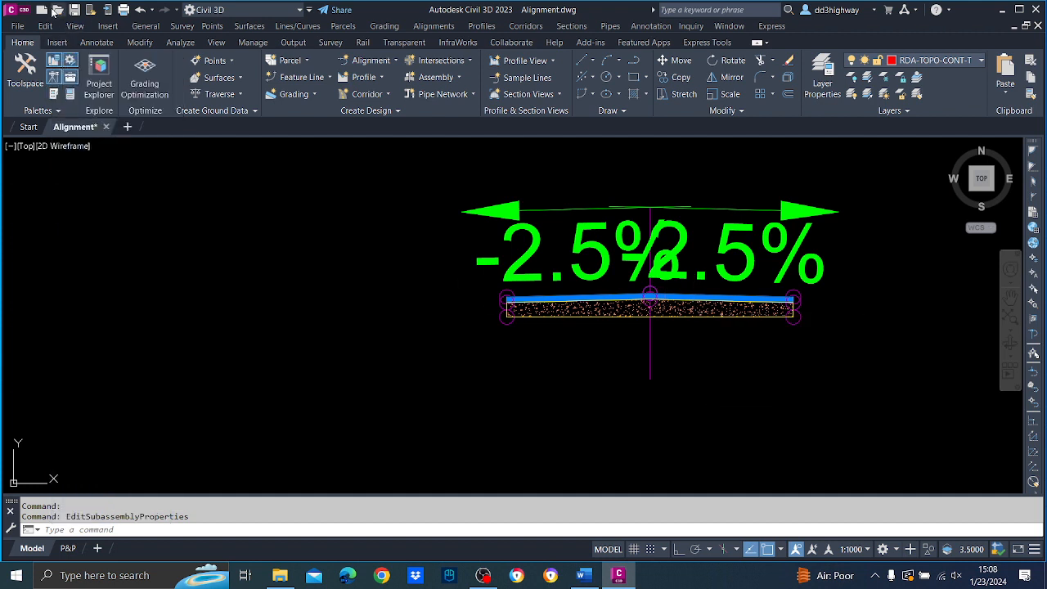
click(75, 10)
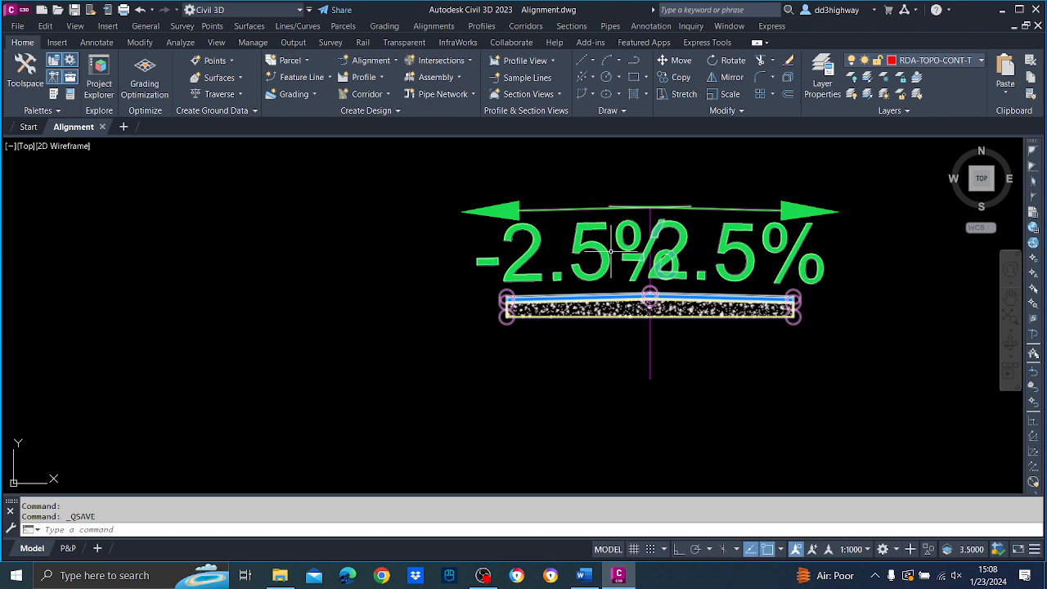
scroll(610, 251, down, 10)
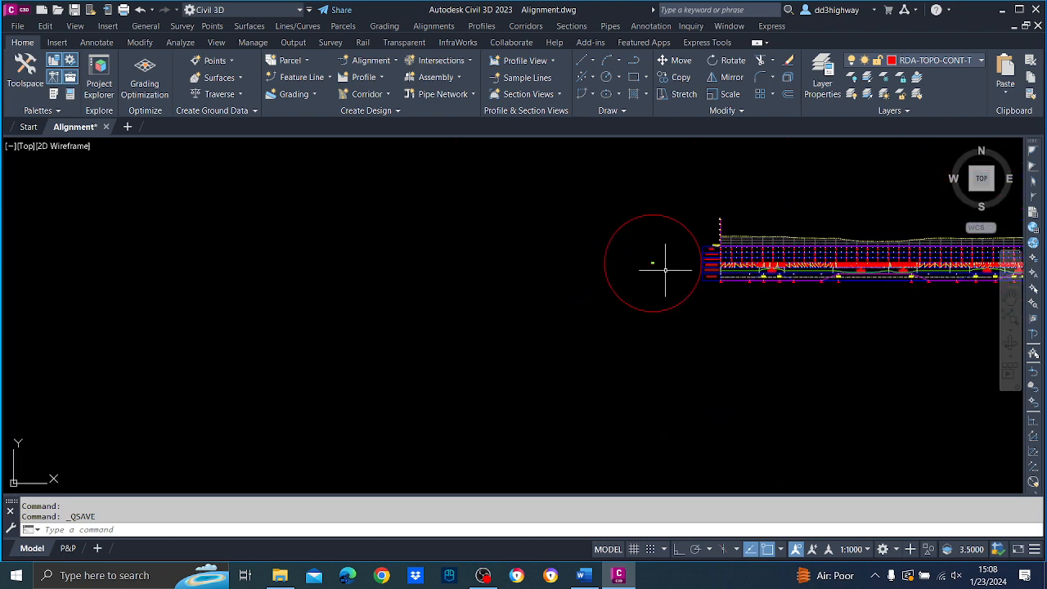
scroll(679, 263, up, 4)
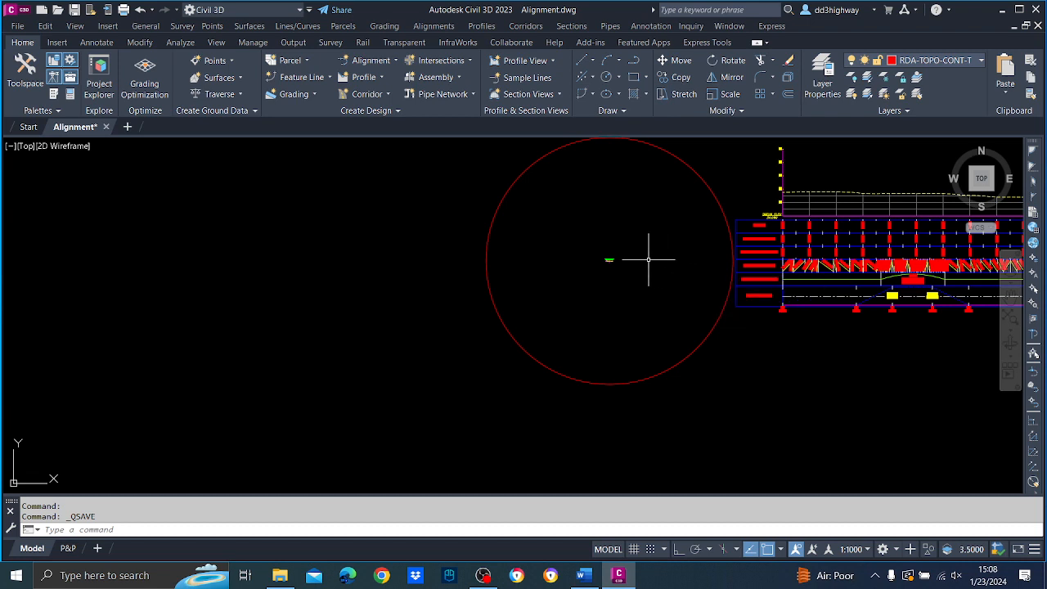
Start a new corridor named RC with the Basic style, using alignment DCL and profile EG - Surface (8) as baseline.
click(533, 28)
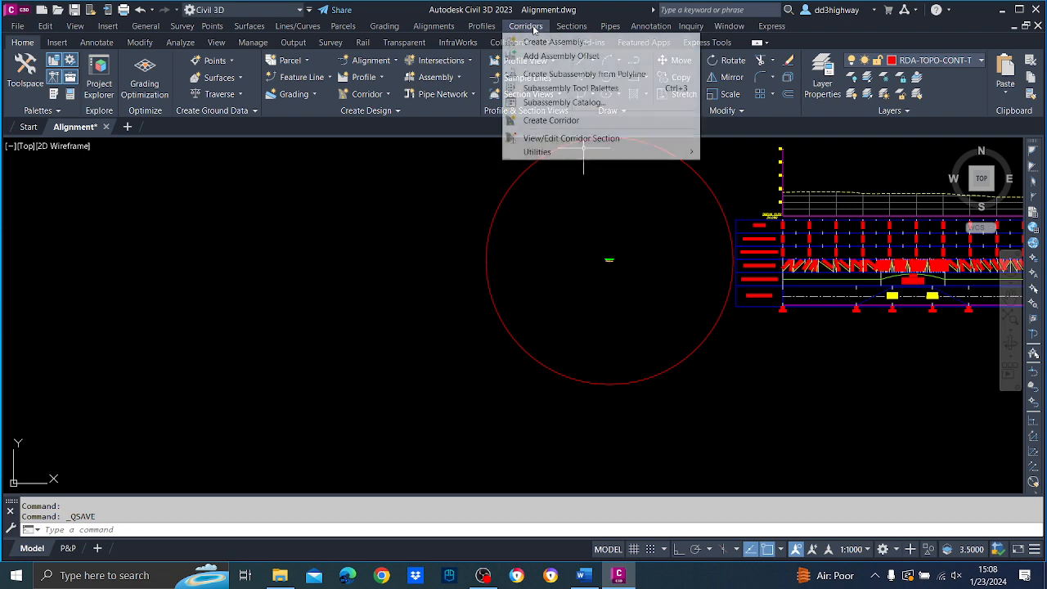
click(551, 120)
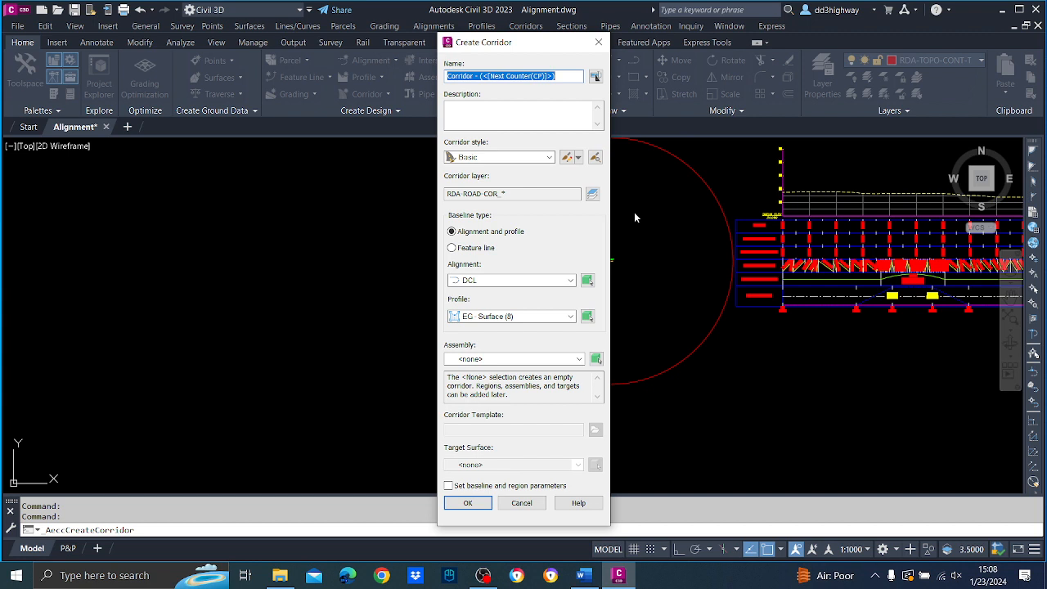
text(RC)
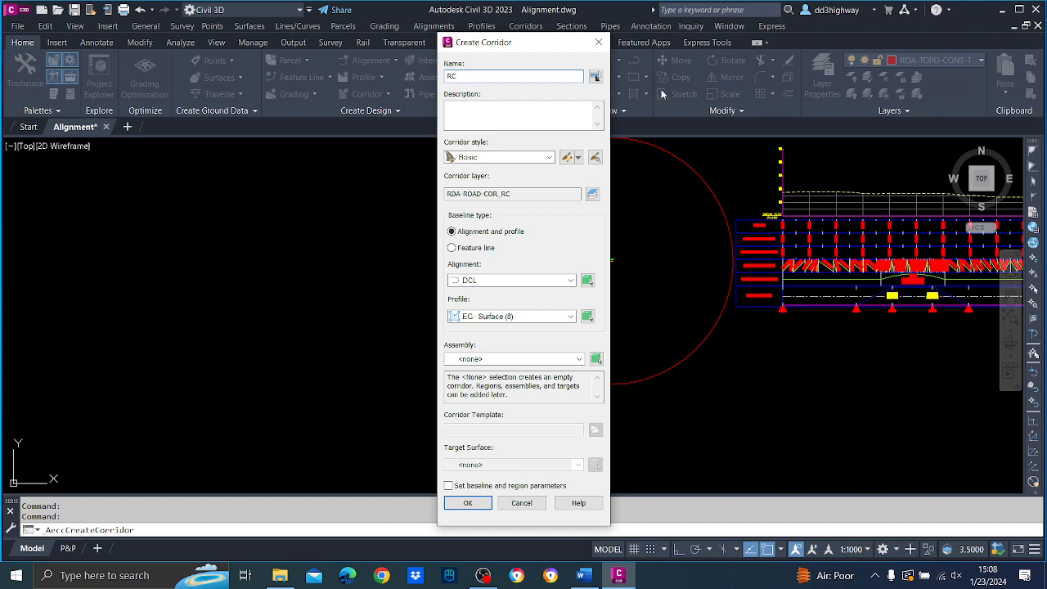
click(549, 158)
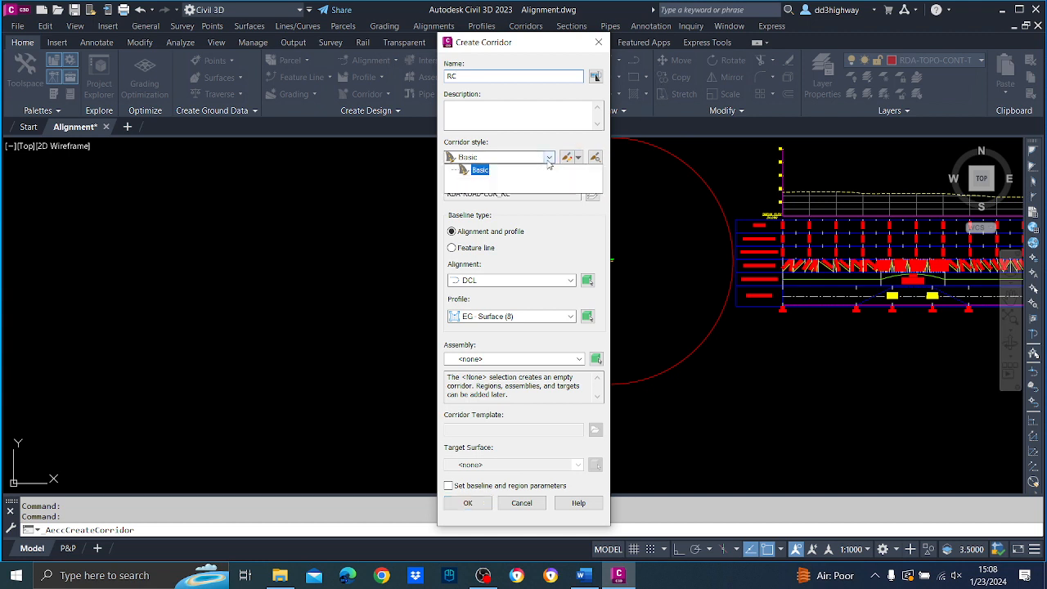
click(484, 170)
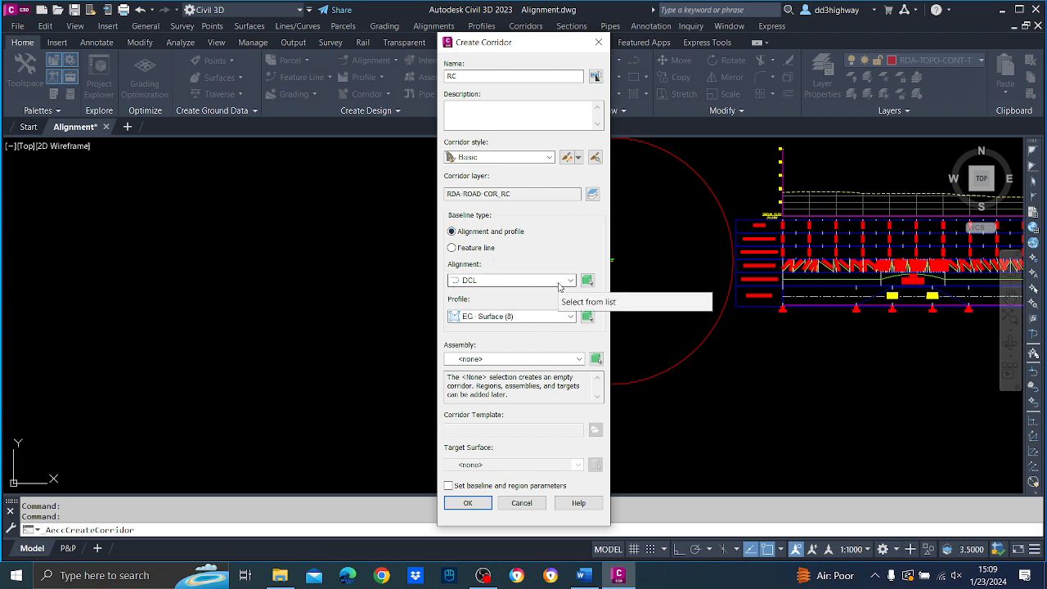
click(533, 316)
click(521, 328)
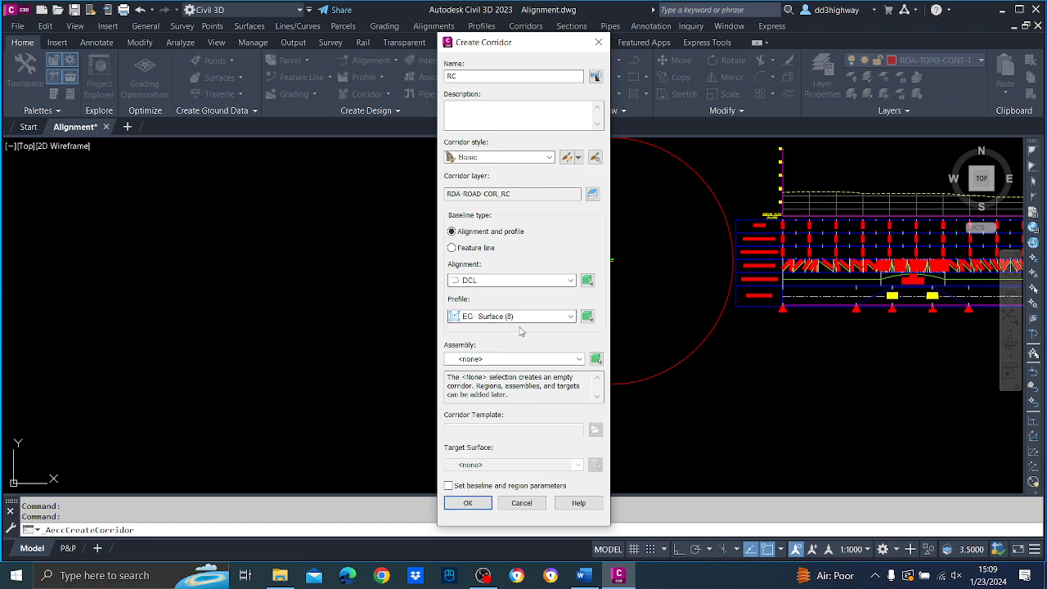
Assign the RC assembly and target surface EG to the corridor and proceed to its baseline and region parameters.
click(506, 359)
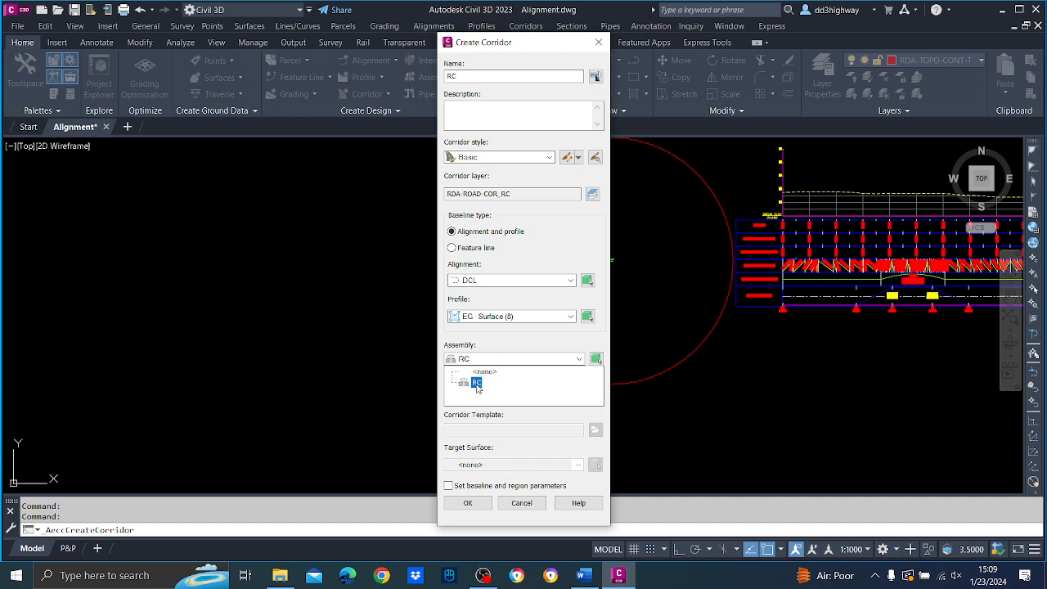
click(477, 383)
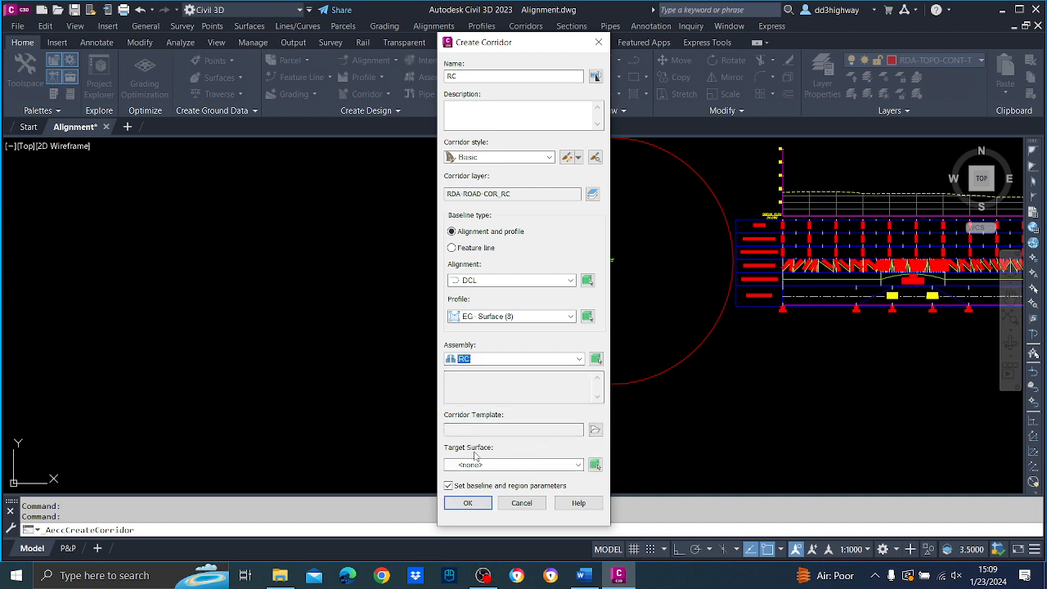
click(558, 464)
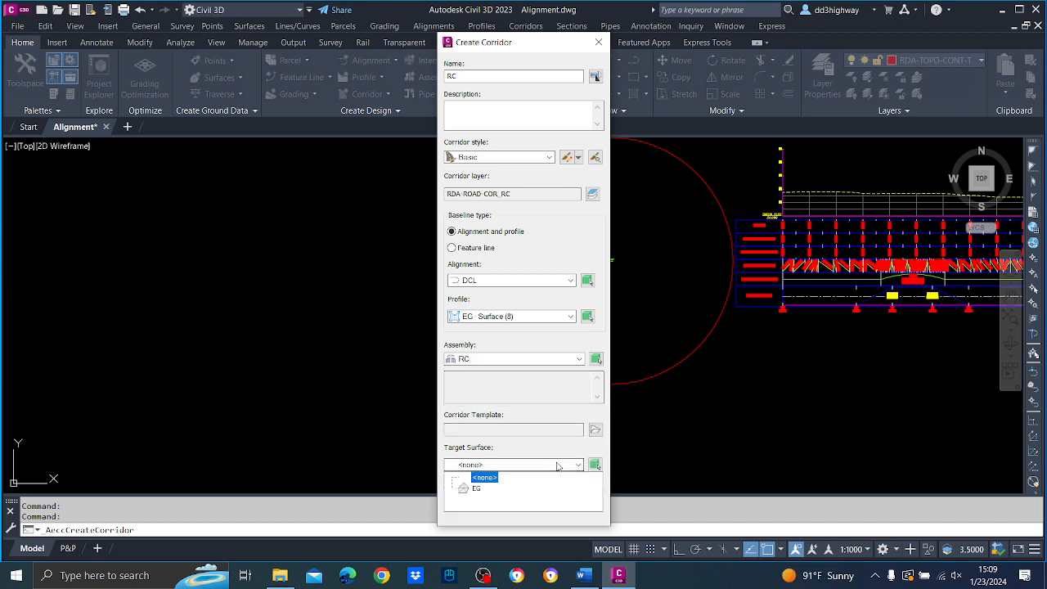
click(467, 491)
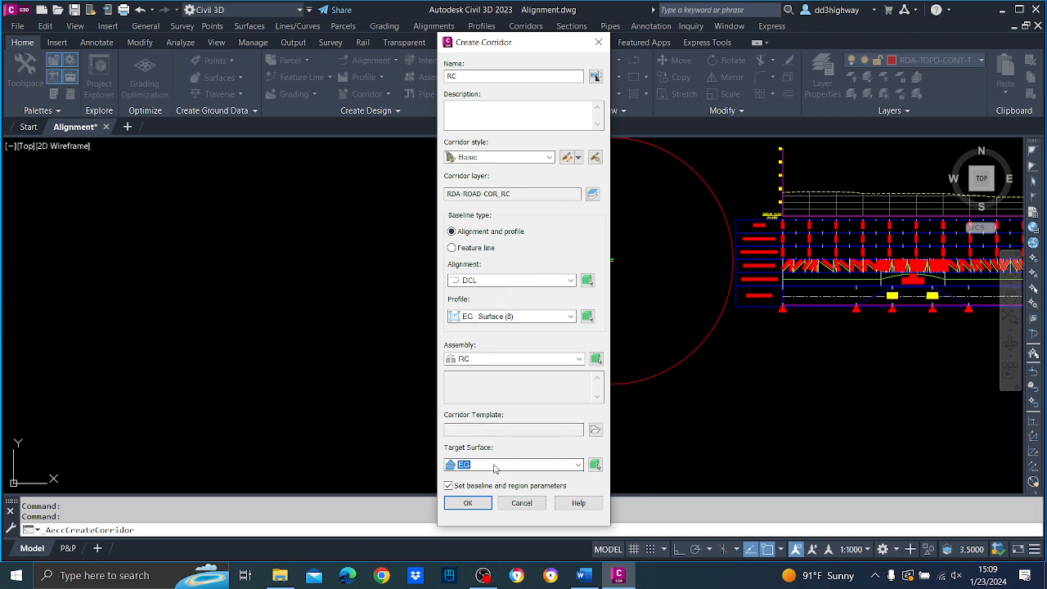
click(480, 503)
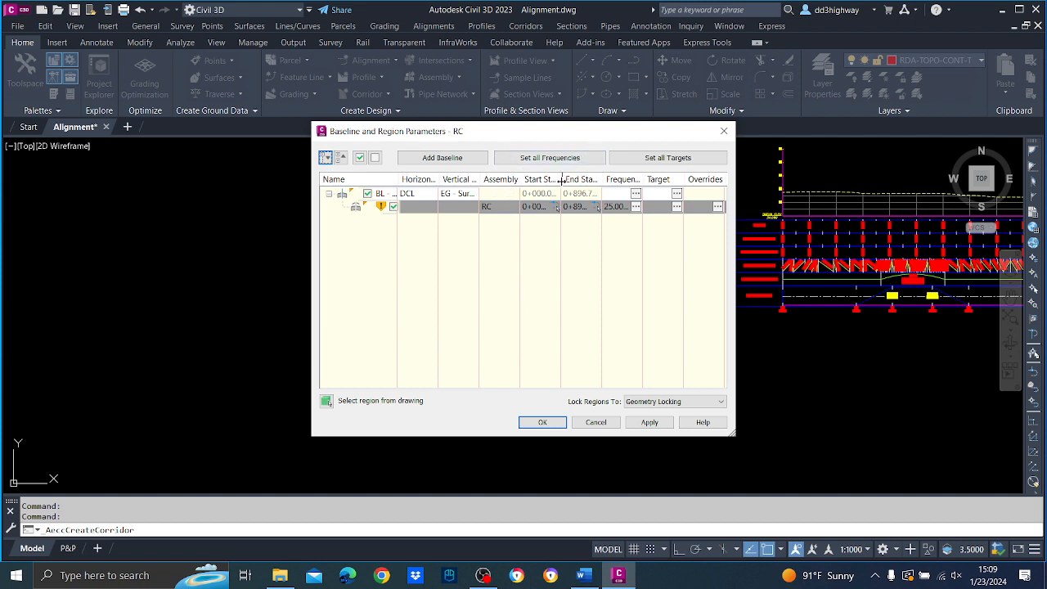
Open the RC region's assembly frequency settings and set the frequency along tangents to 10 m.
drag(561, 179, 628, 179)
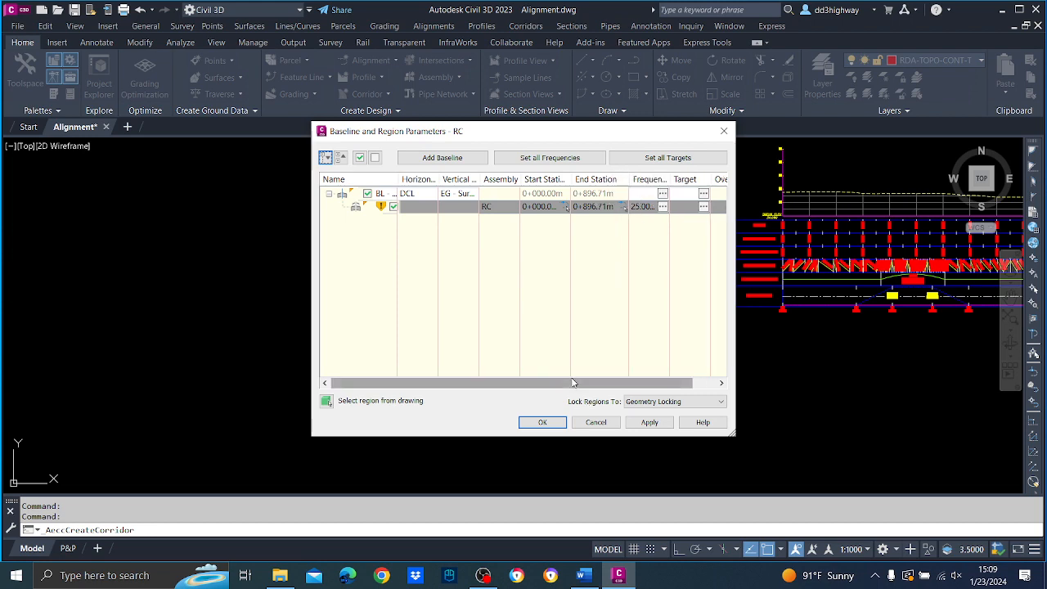
drag(613, 382, 639, 383)
click(636, 206)
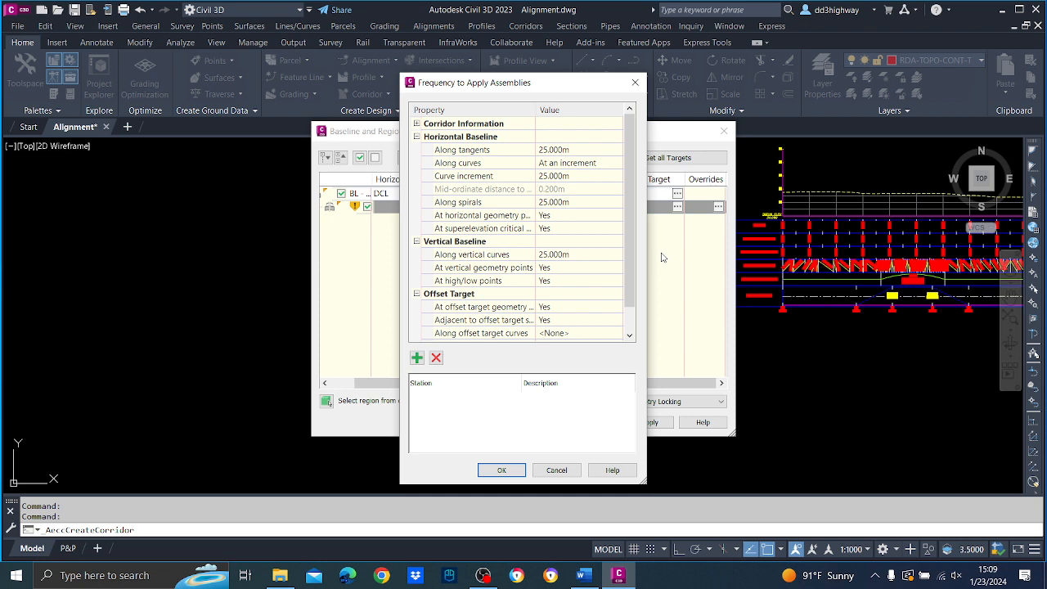
click(591, 148)
text(10)
key(Return)
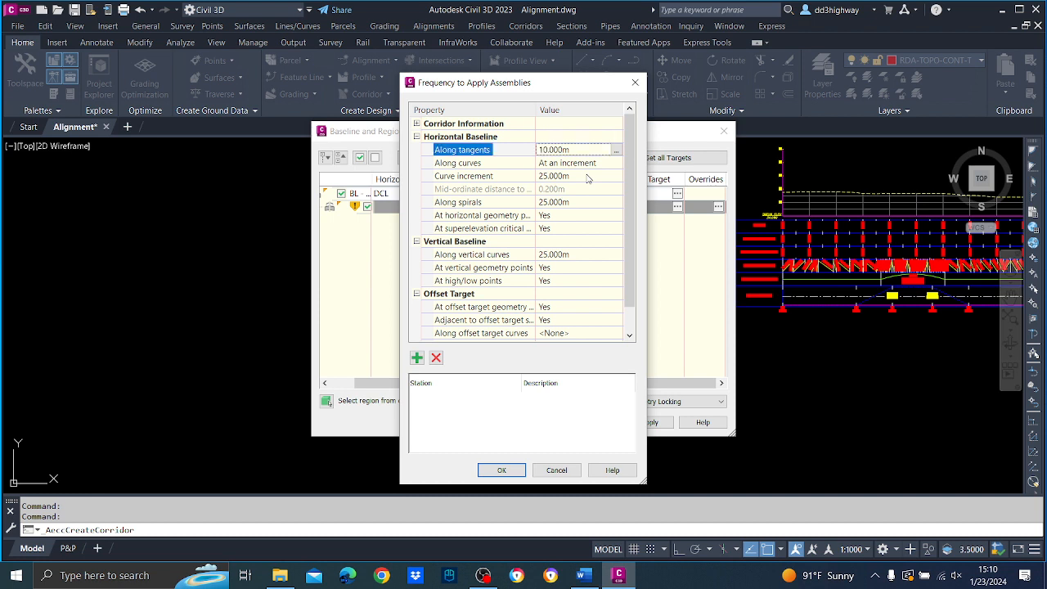
Set the horizontal baseline's curve increment and the frequency along spirals to 10 m each.
click(586, 176)
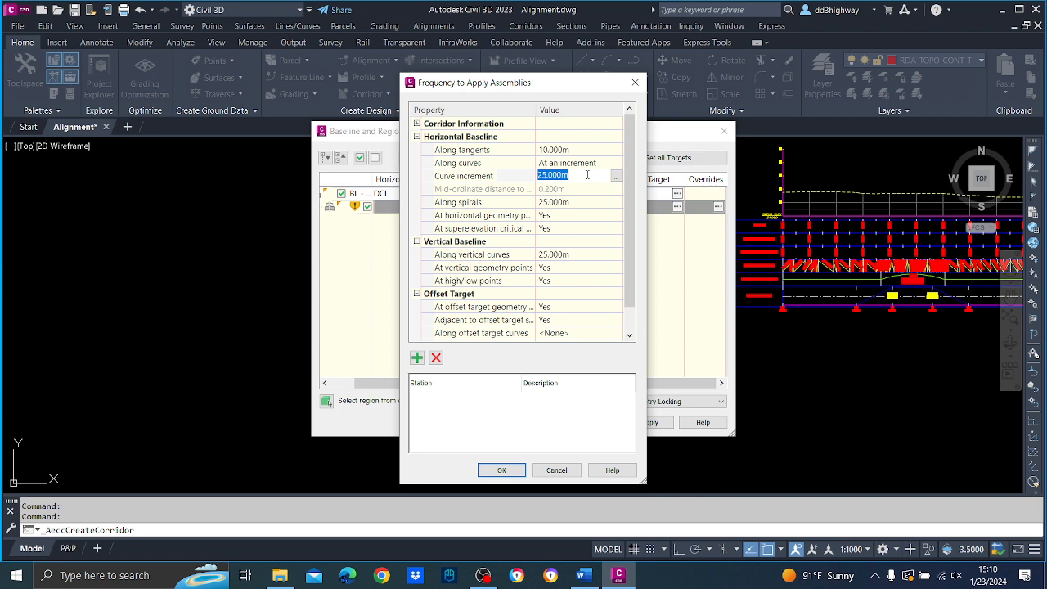
text(10)
key(Return)
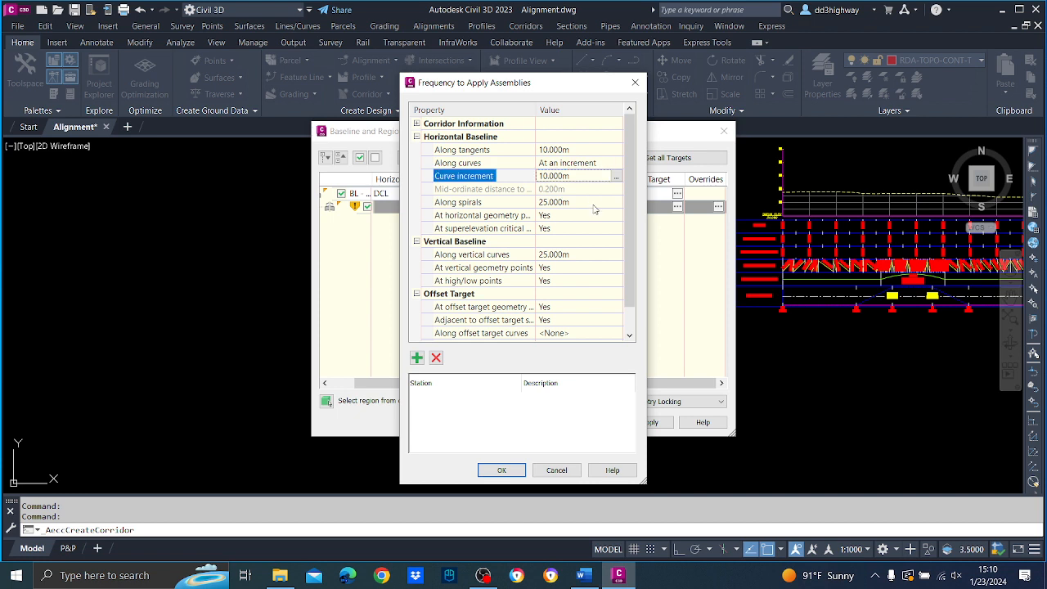
click(594, 204)
text(1)
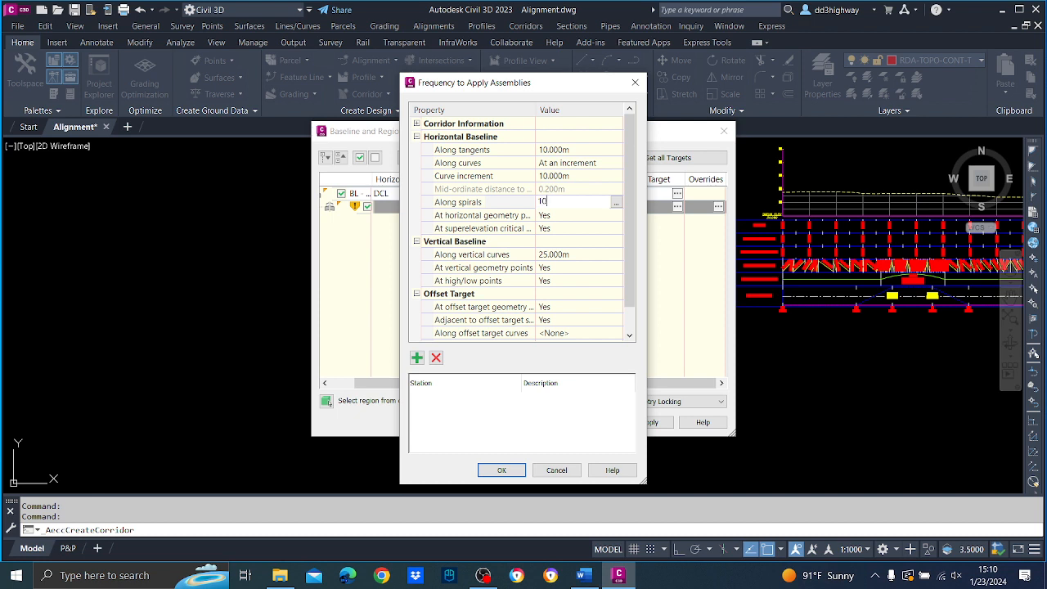
text(0)
key(Return)
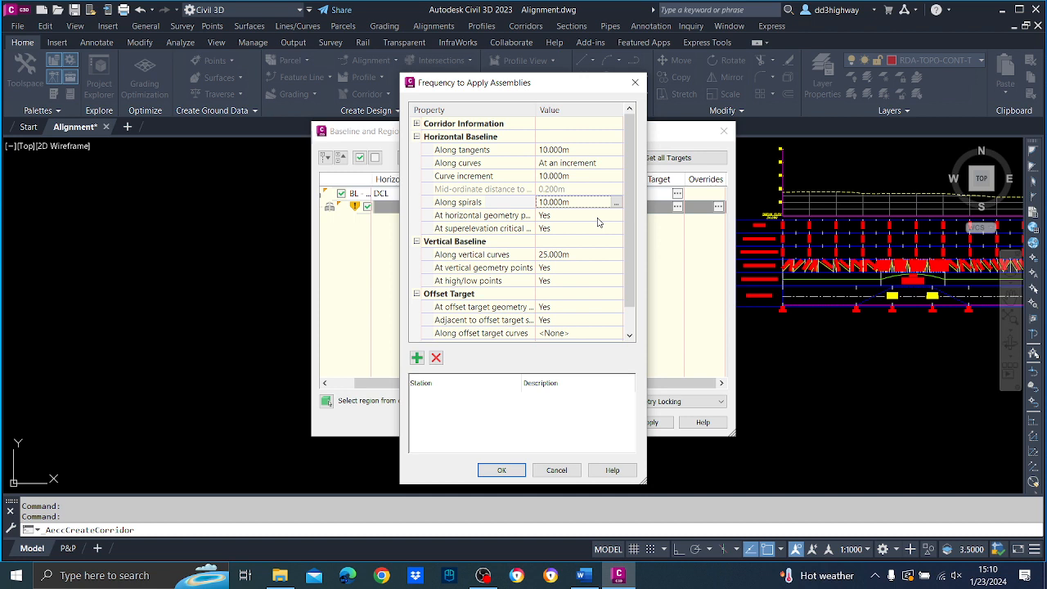
Set the horizontal baseline options for horizontal geometry points and superelevation critical points to No.
click(600, 218)
click(600, 217)
click(599, 217)
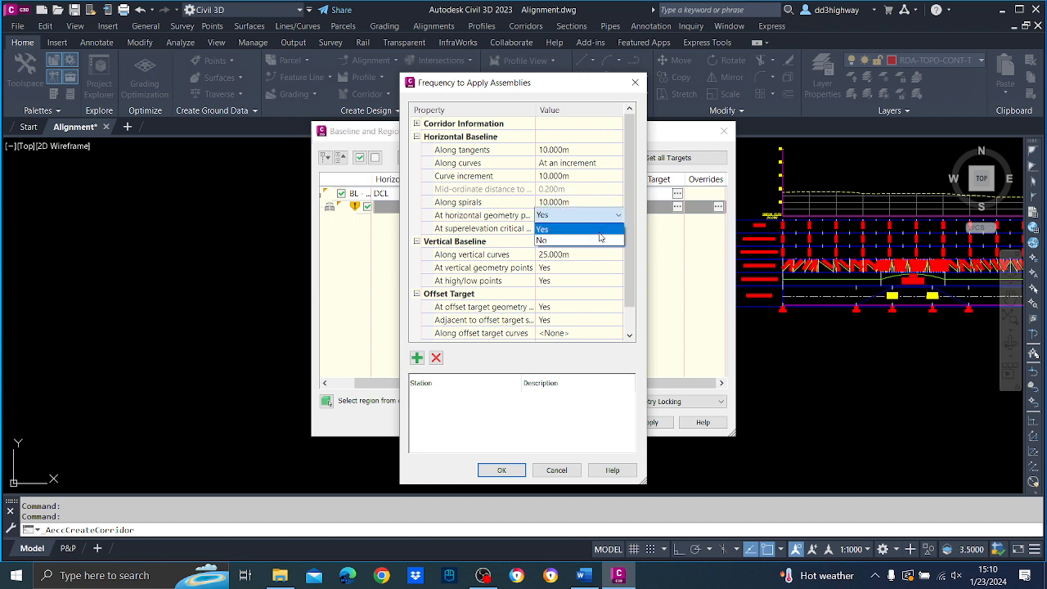
click(601, 242)
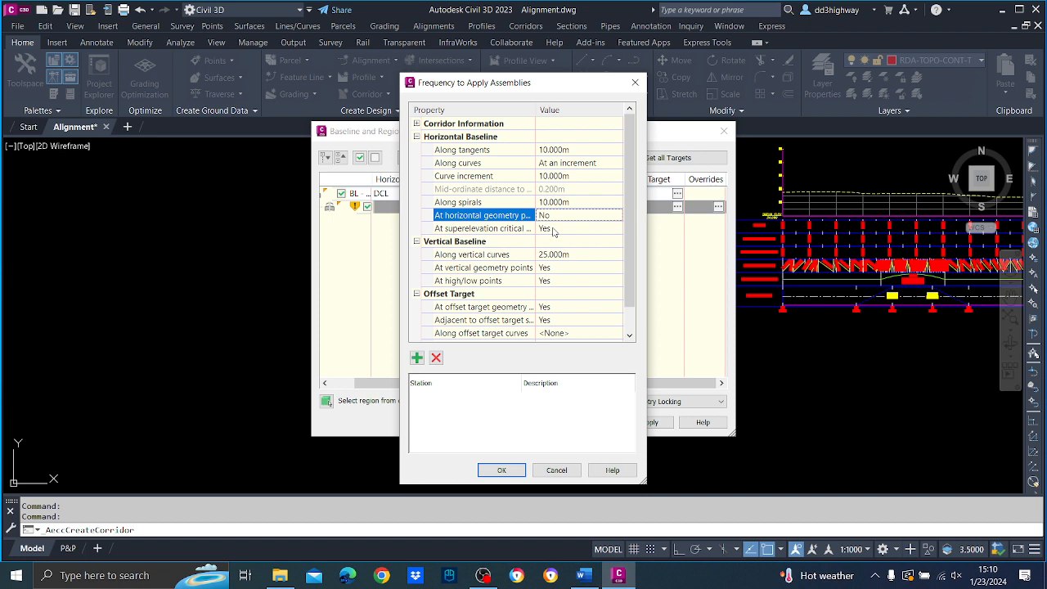
click(553, 229)
click(556, 229)
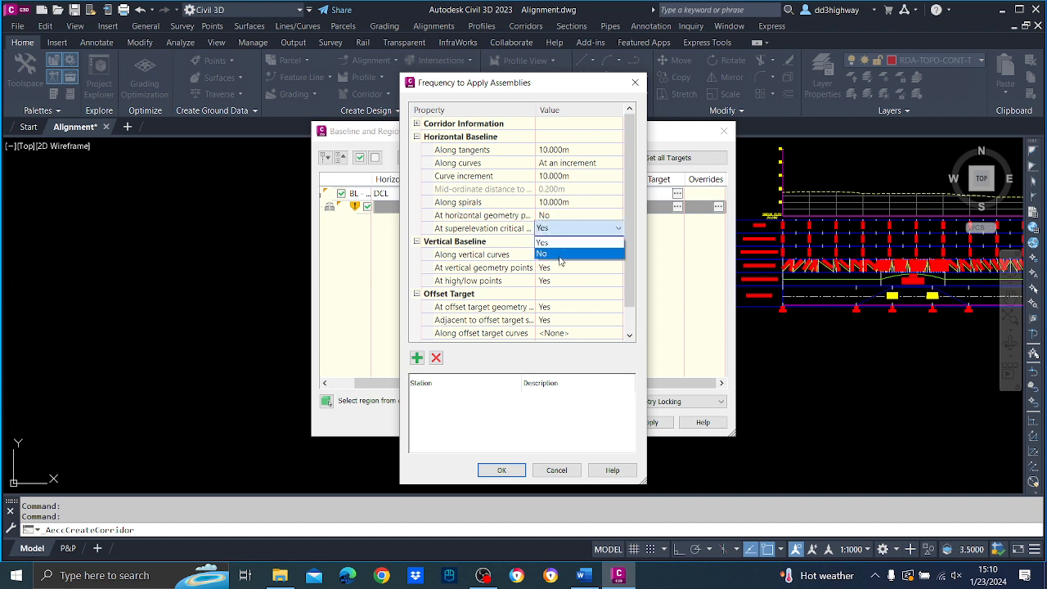
click(570, 254)
Set the vertical baseline's frequency along vertical curves to 10 m.
scroll(629, 270, down, 1)
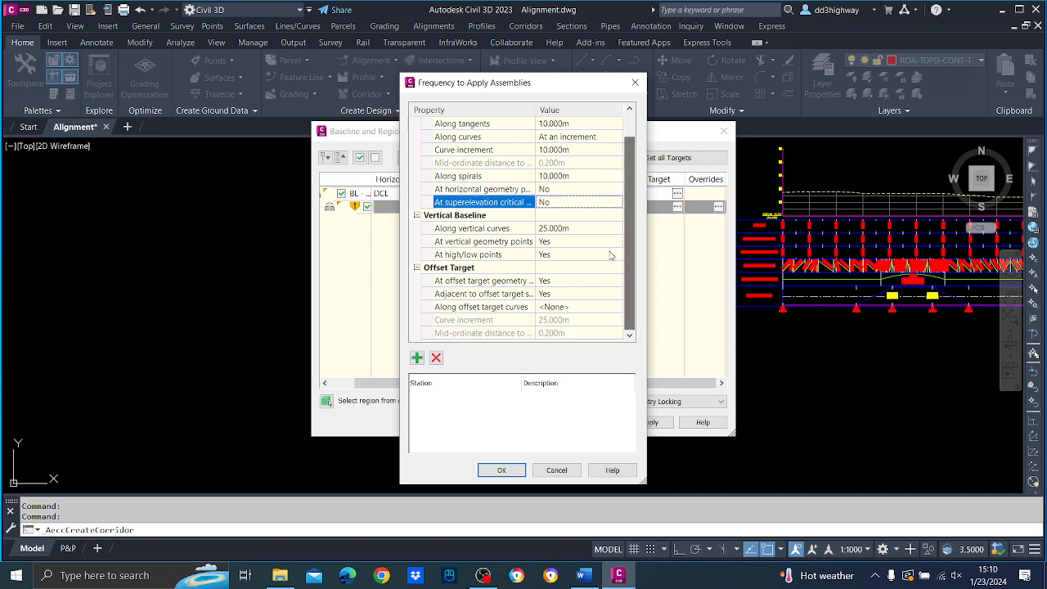
click(572, 231)
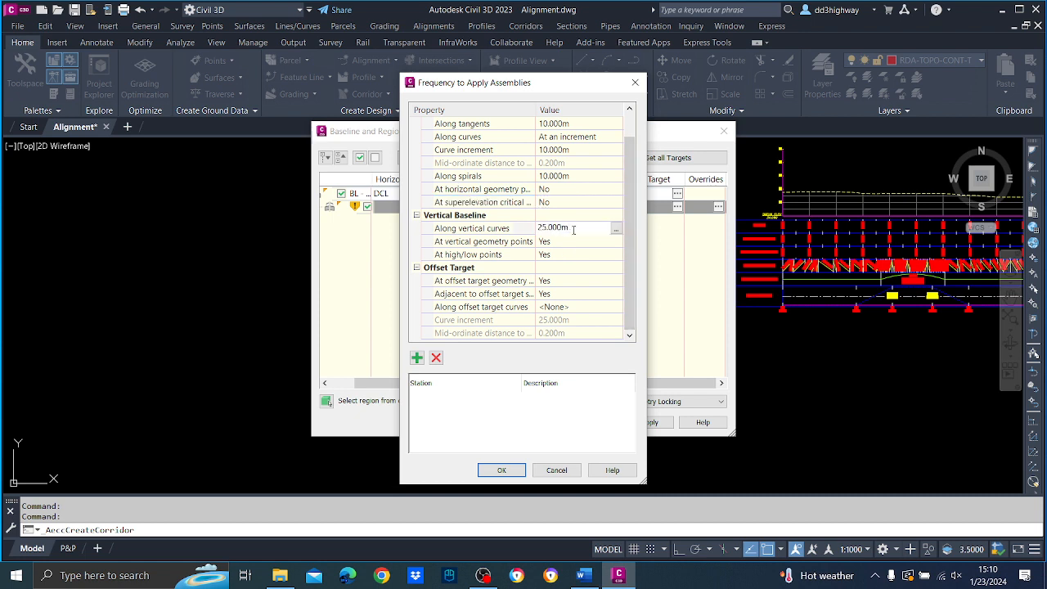
double_click(574, 230)
text(10)
key(Return)
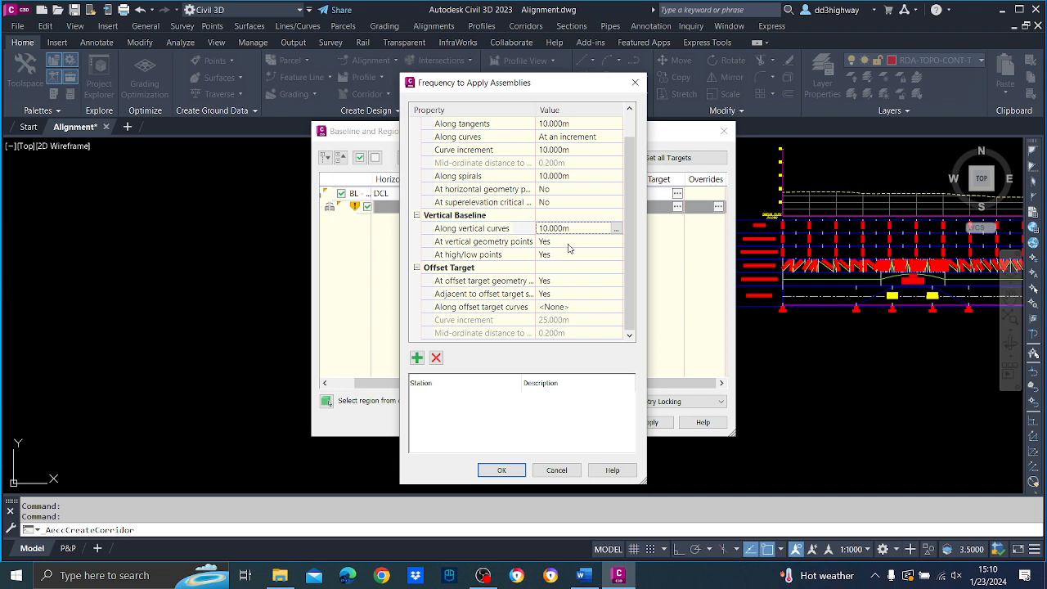
Set the vertical baseline options for vertical geometry points and high/low points to No.
double_click(568, 244)
click(568, 267)
click(561, 255)
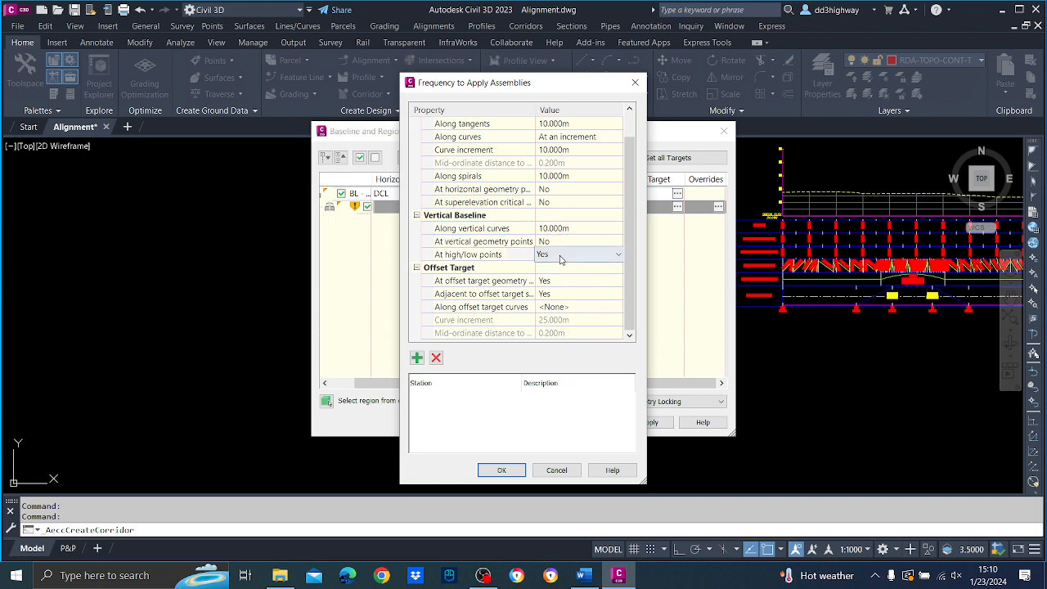
click(561, 256)
click(560, 279)
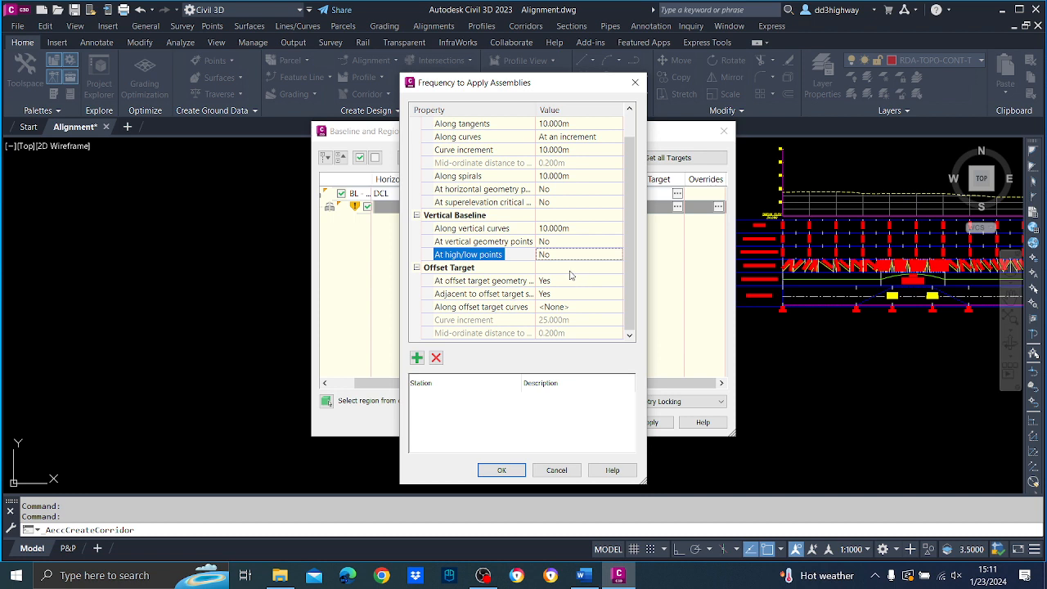
Set the offset target geometry points and adjacent start/end options to No and accept the frequency settings.
click(572, 280)
click(573, 282)
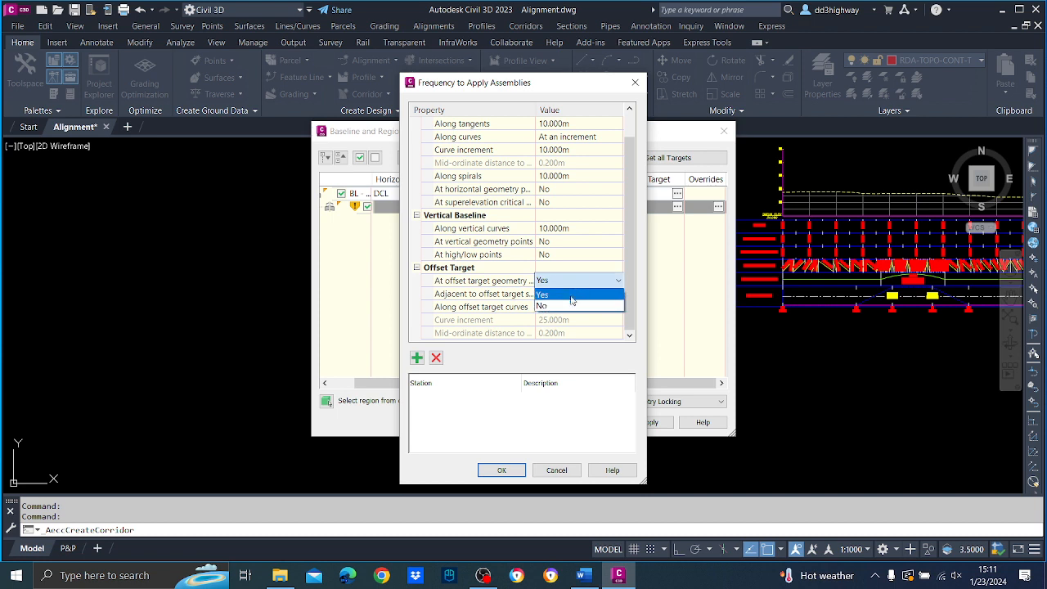
click(571, 305)
click(565, 294)
click(564, 294)
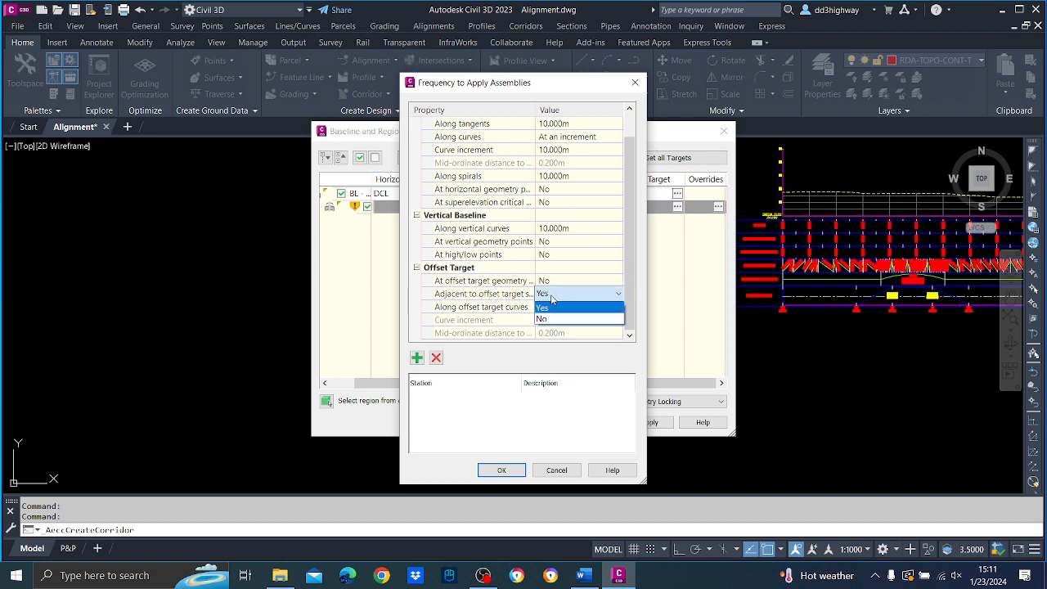
click(555, 318)
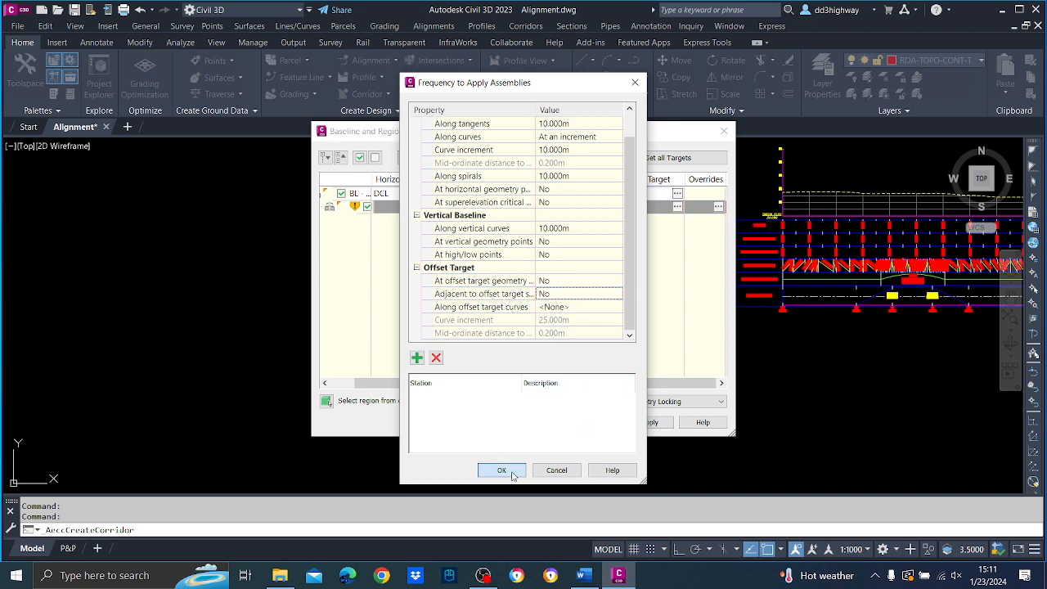
click(501, 471)
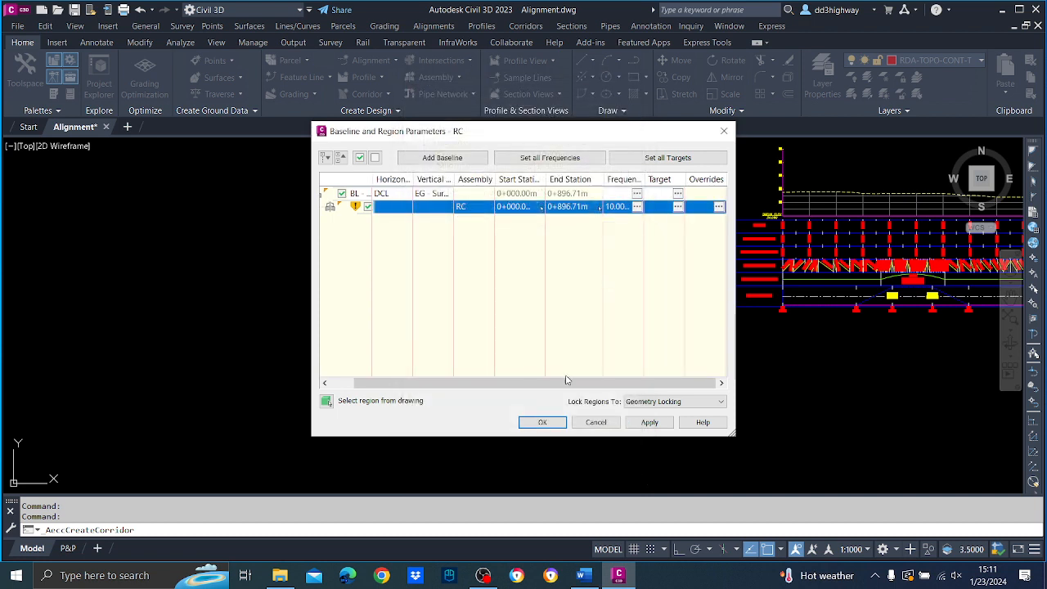
Open the target mapping for the RC region and assign the DCL alignment to the Crown Offset Target.
click(678, 208)
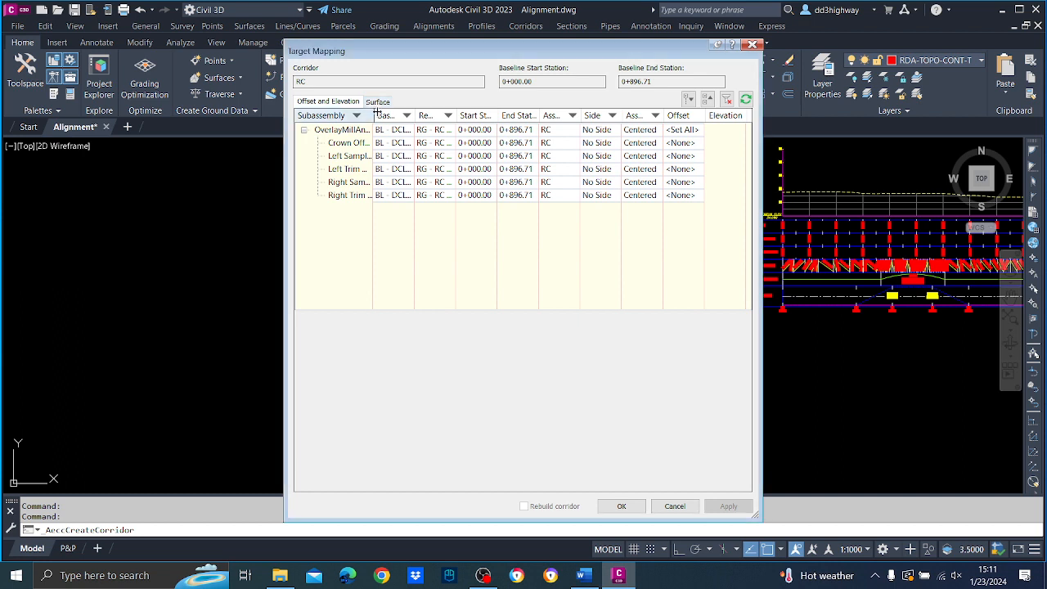
drag(373, 115, 424, 112)
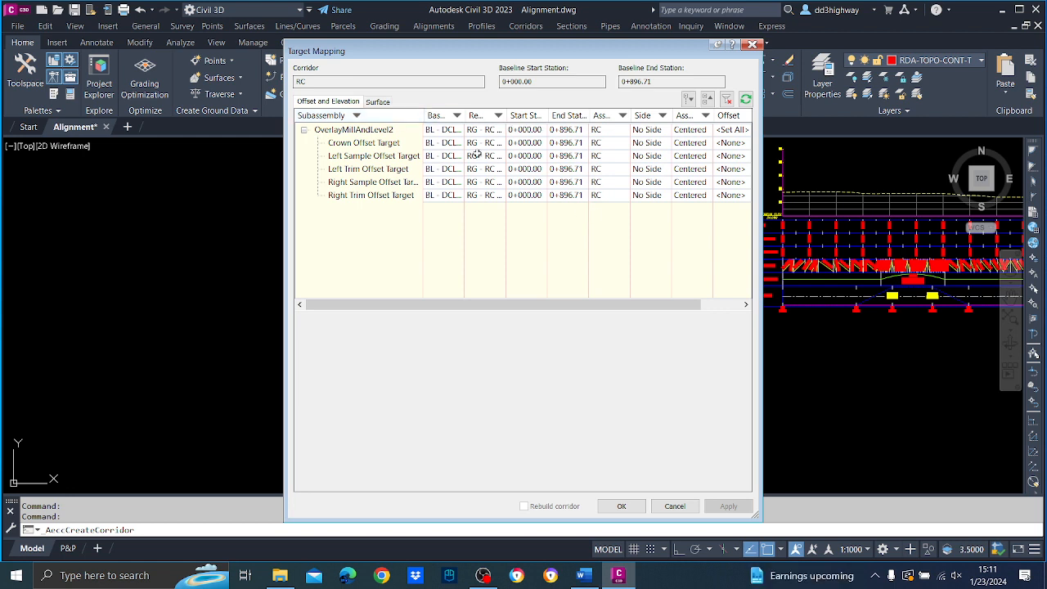
drag(464, 114, 513, 115)
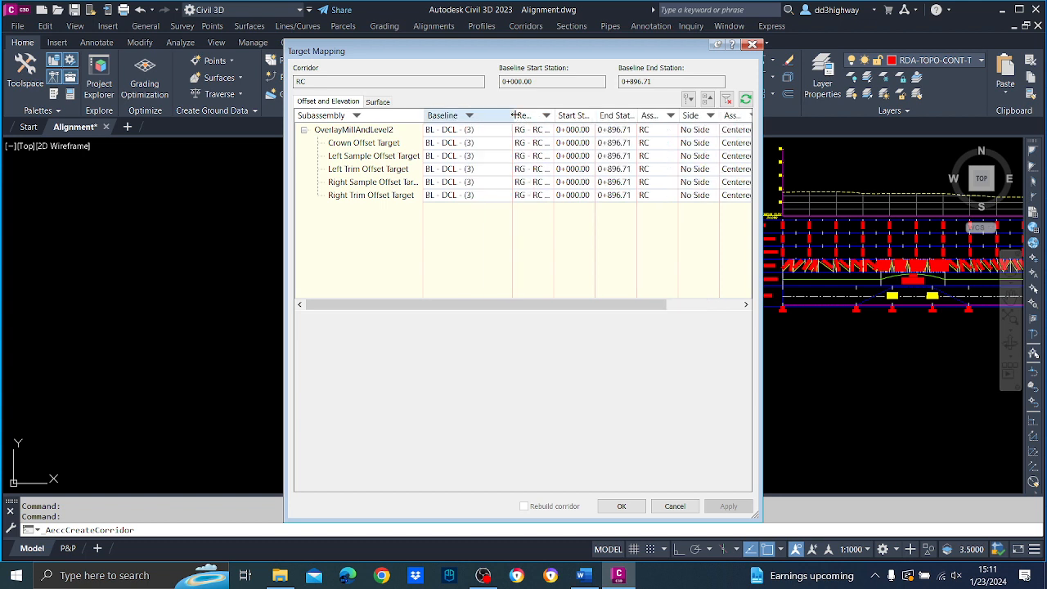
click(506, 169)
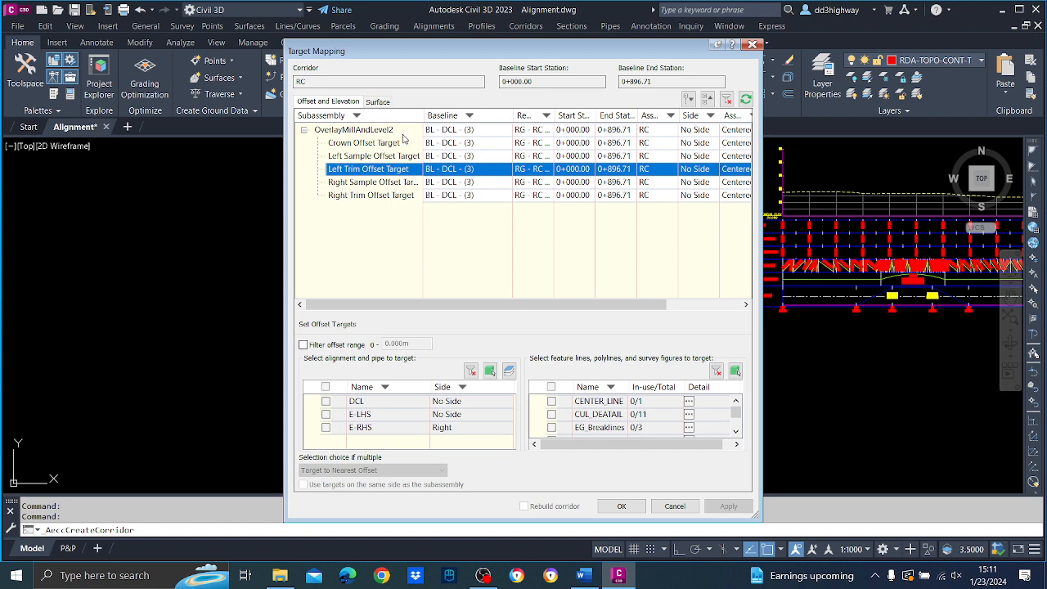
click(432, 143)
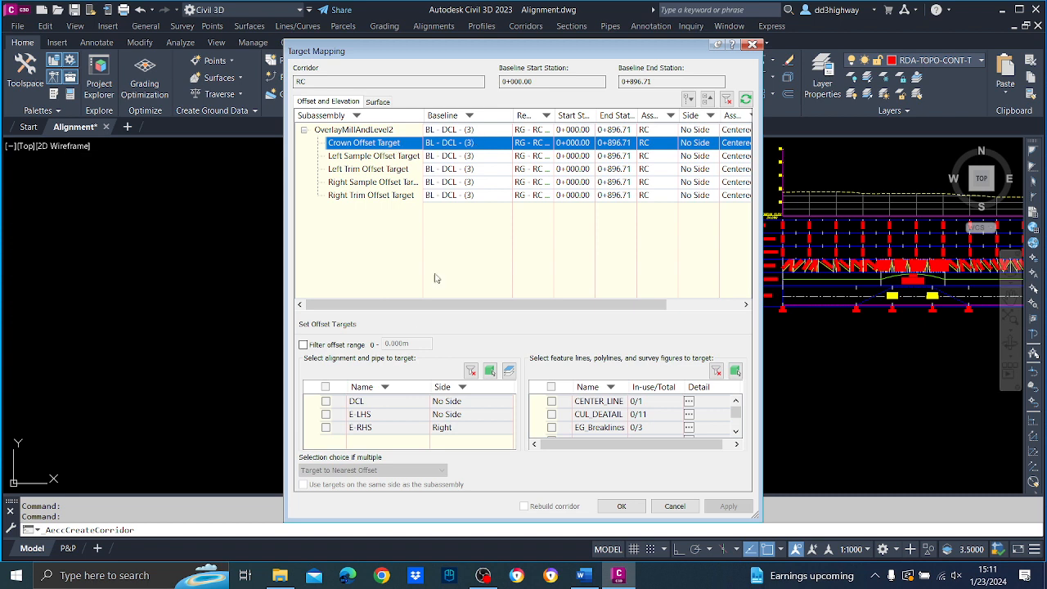
click(327, 401)
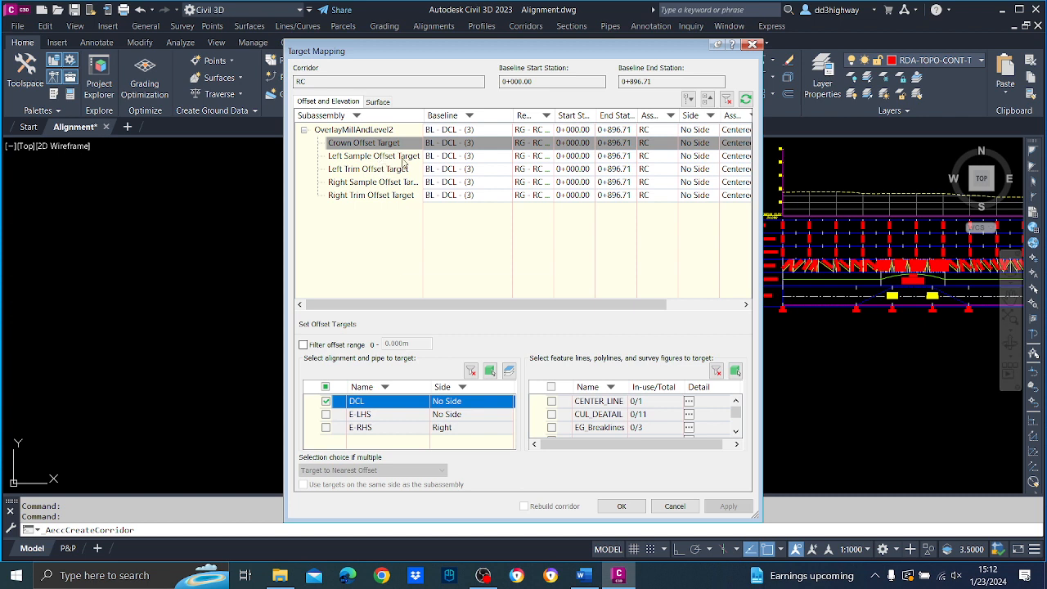
Assign alignment E-LHS to the Left Trim Offset Target and E-RHS to the Right Trim Offset Target.
click(379, 172)
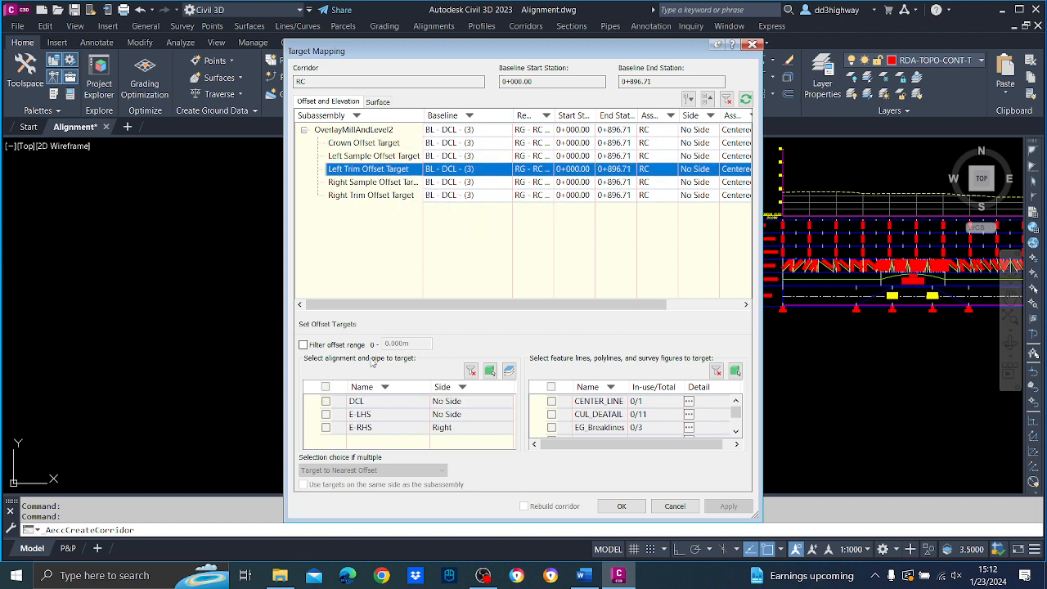
click(326, 414)
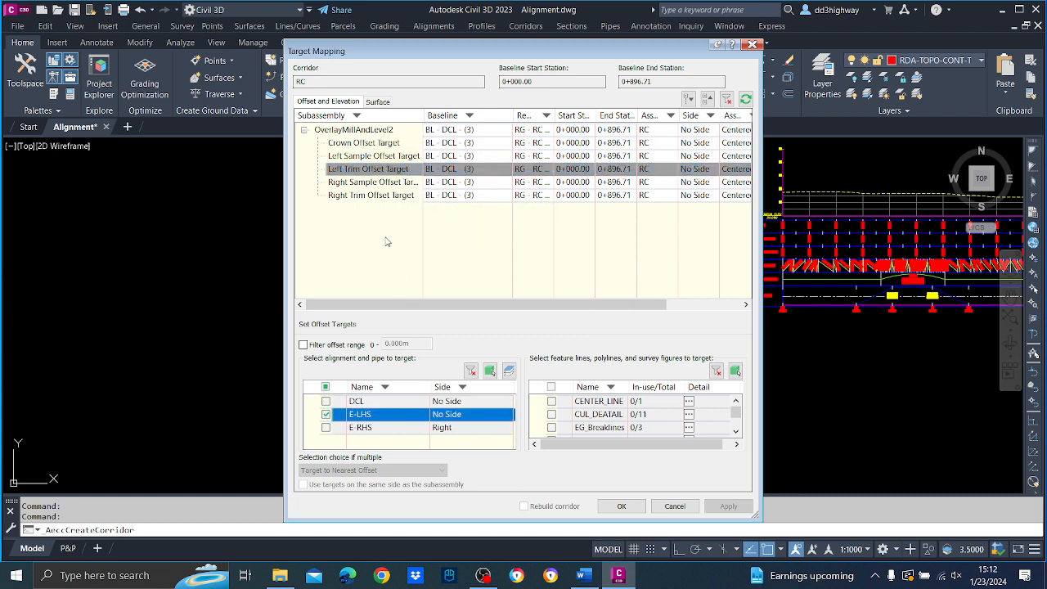
click(369, 196)
click(326, 428)
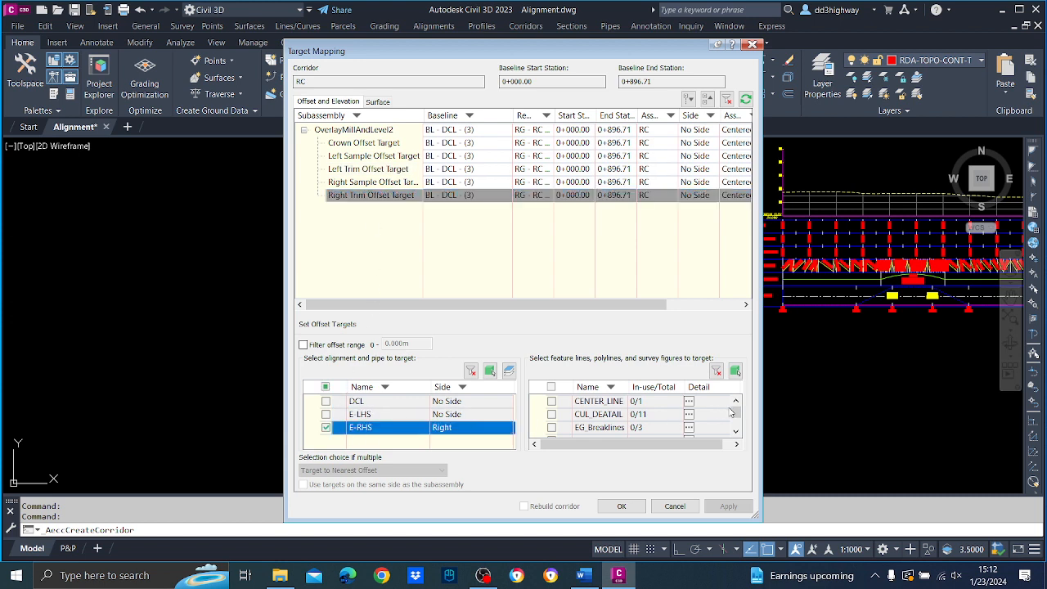
Review the alignments assigned to the crown, left trim and right trim offset targets in the target mapping table.
mouse_move(735, 410)
mouse_down()
mouse_move(736, 423)
mouse_move(734, 389)
mouse_up()
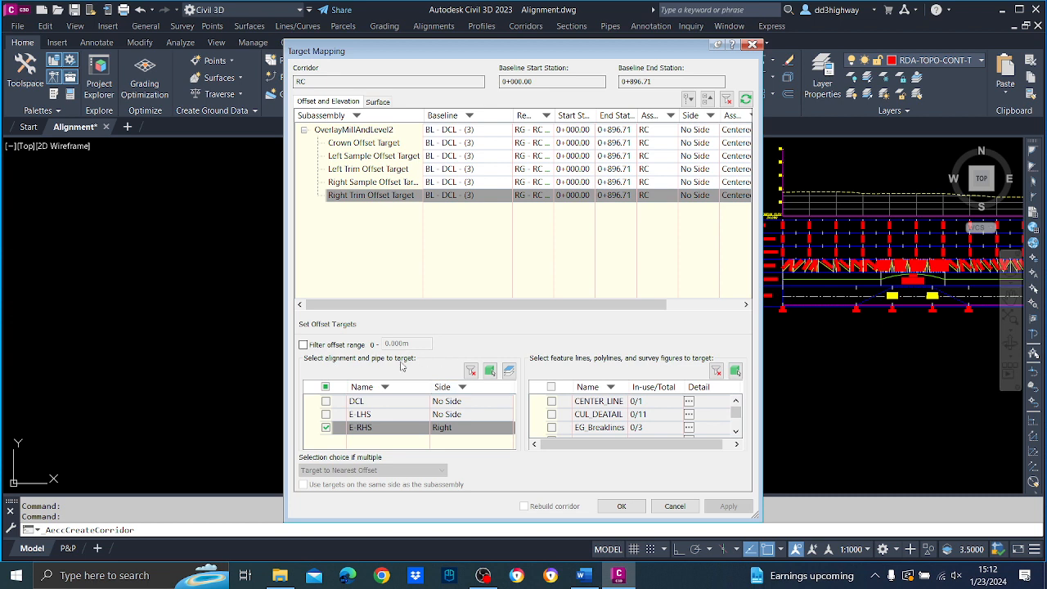
click(356, 145)
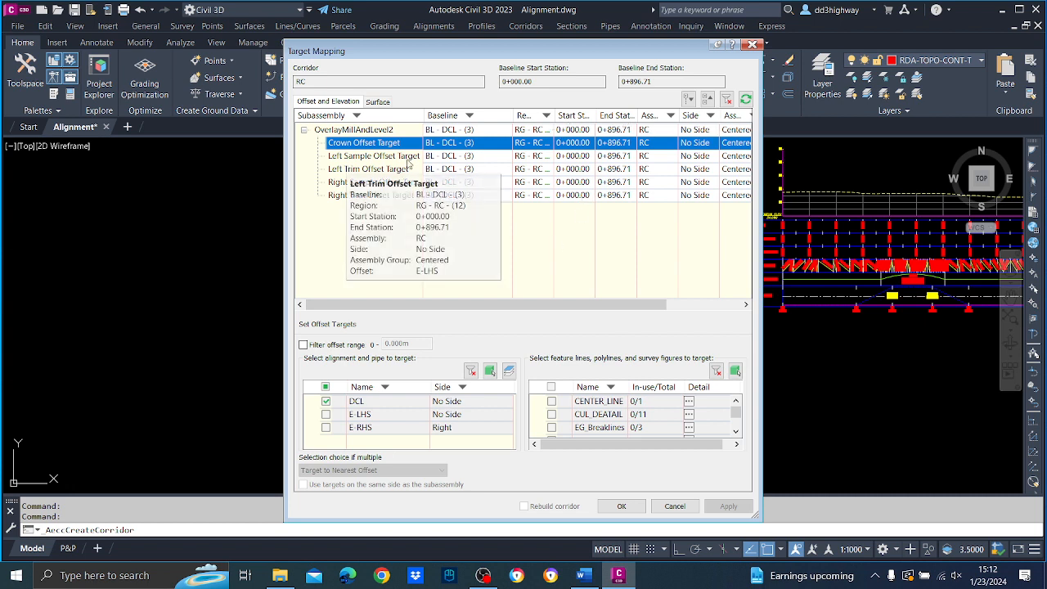
click(377, 168)
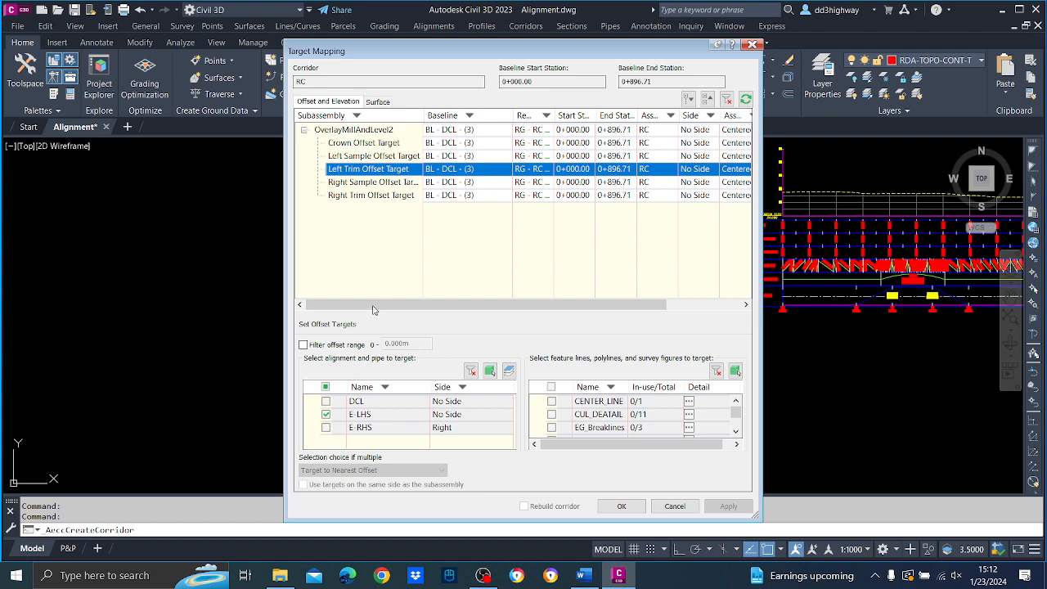
click(360, 197)
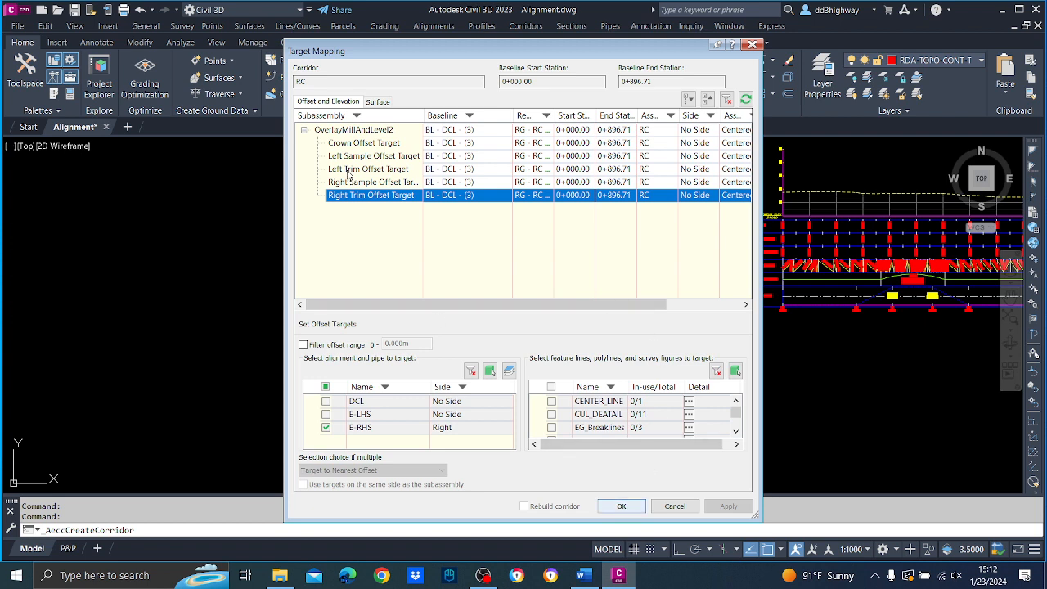
click(350, 133)
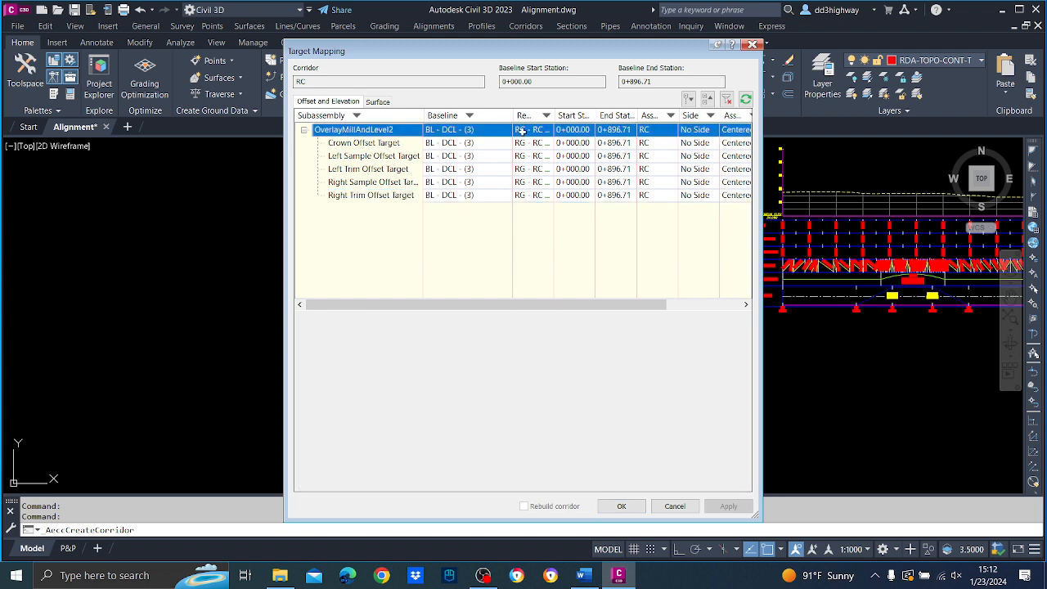
drag(554, 115, 606, 115)
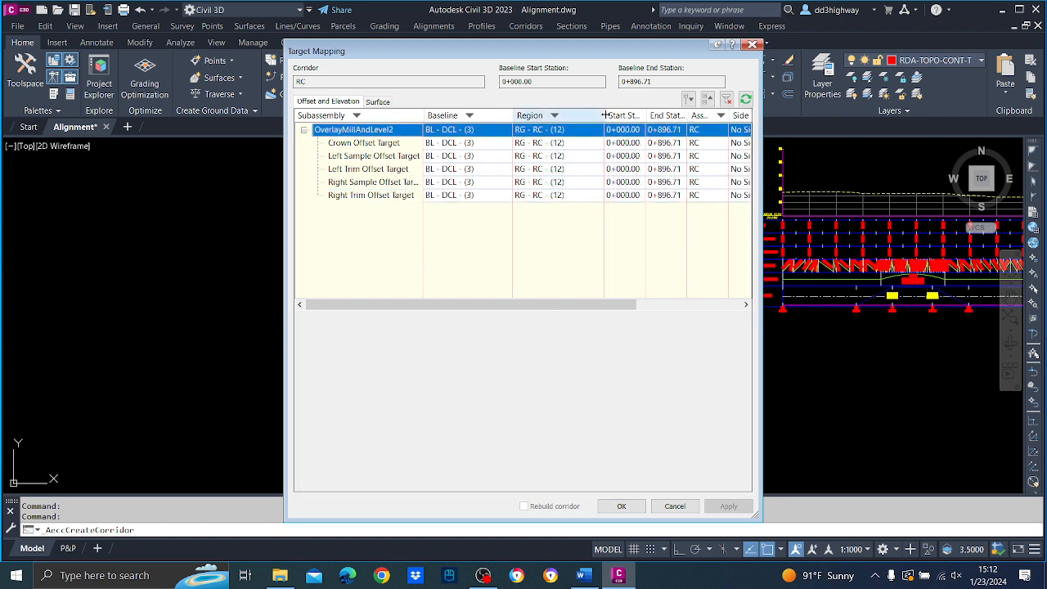
drag(592, 306, 674, 306)
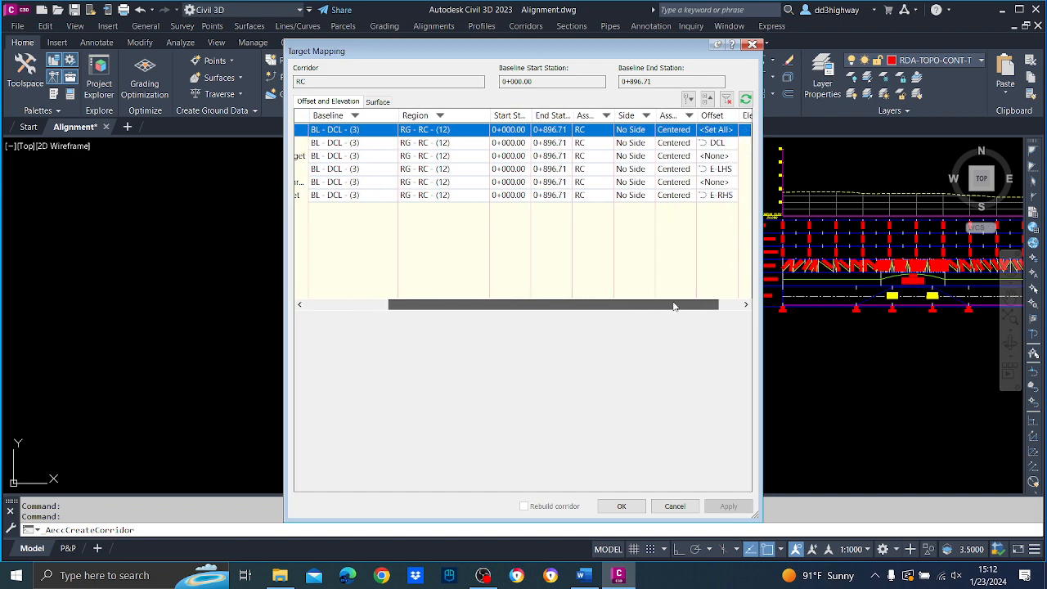
drag(673, 306, 574, 296)
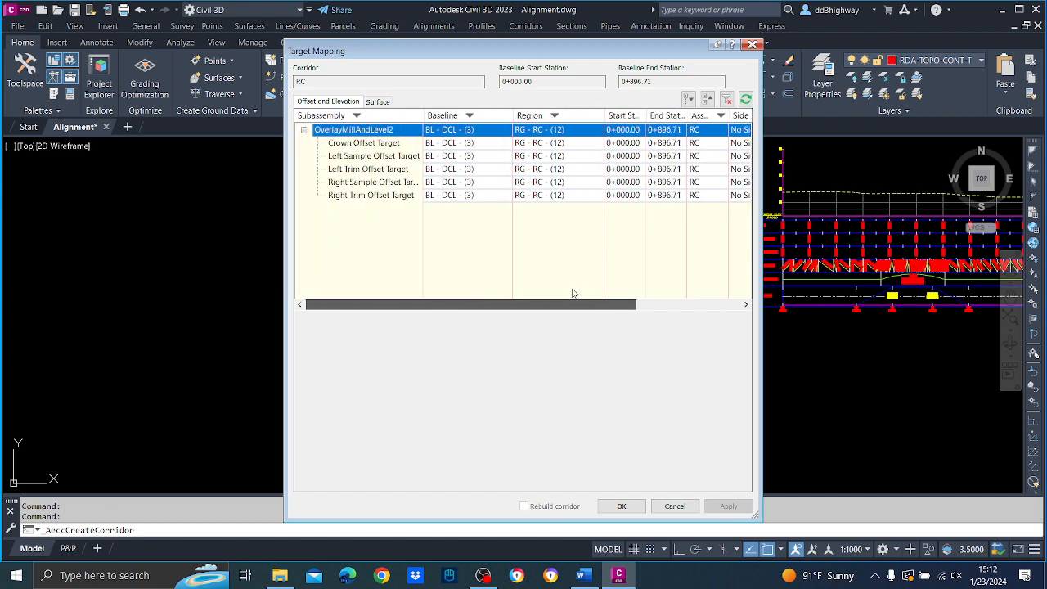
click(360, 169)
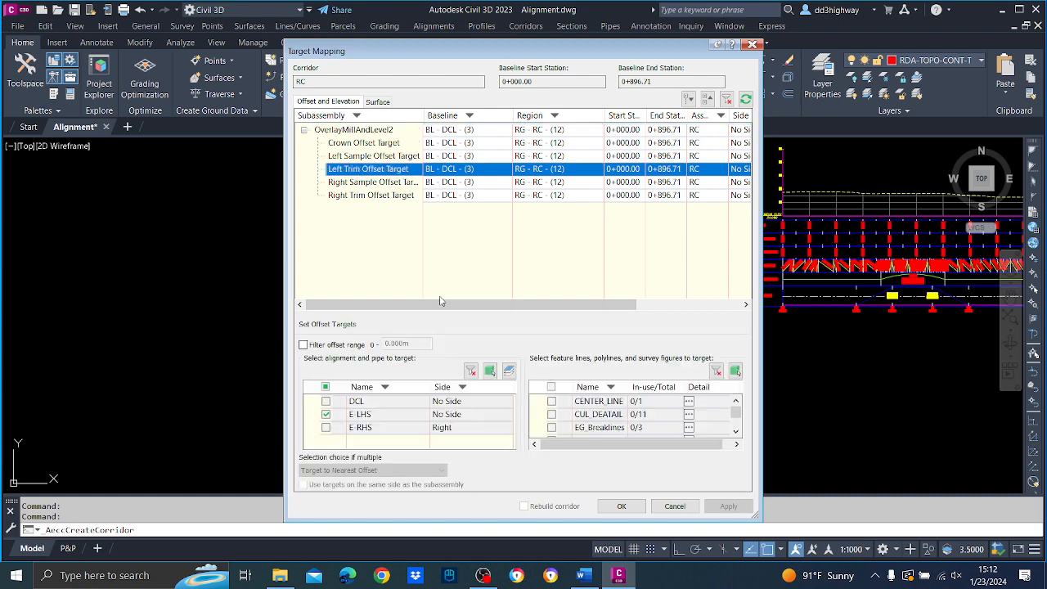
drag(441, 304, 547, 319)
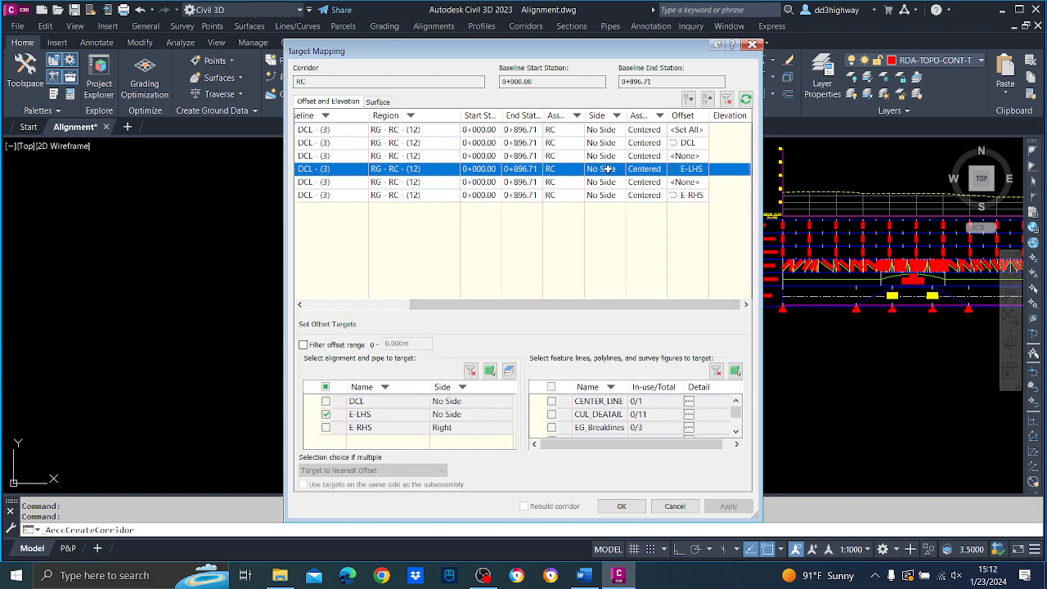
mouse_move(734, 412)
mouse_down()
mouse_move(732, 431)
mouse_move(736, 396)
mouse_up()
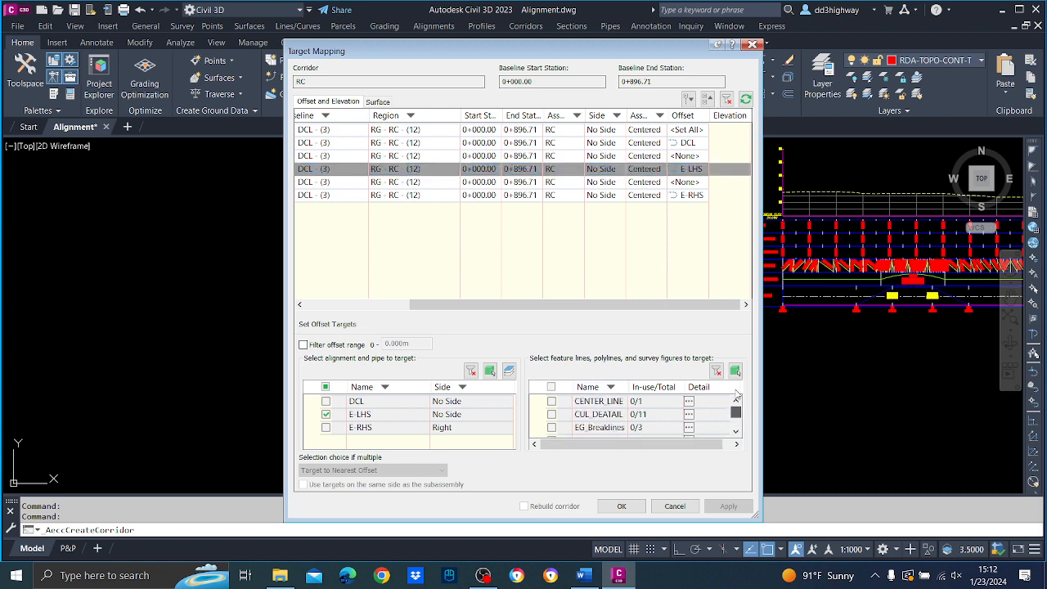
Accept the target mapping, apply the region parameters with a corridor rebuild, and close the event viewer.
click(623, 505)
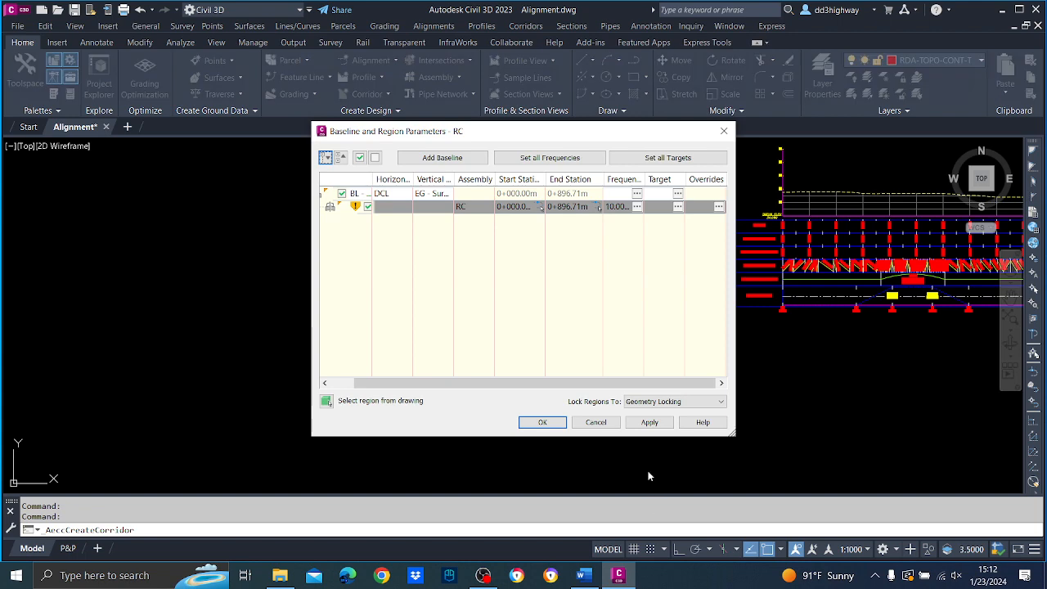
click(651, 422)
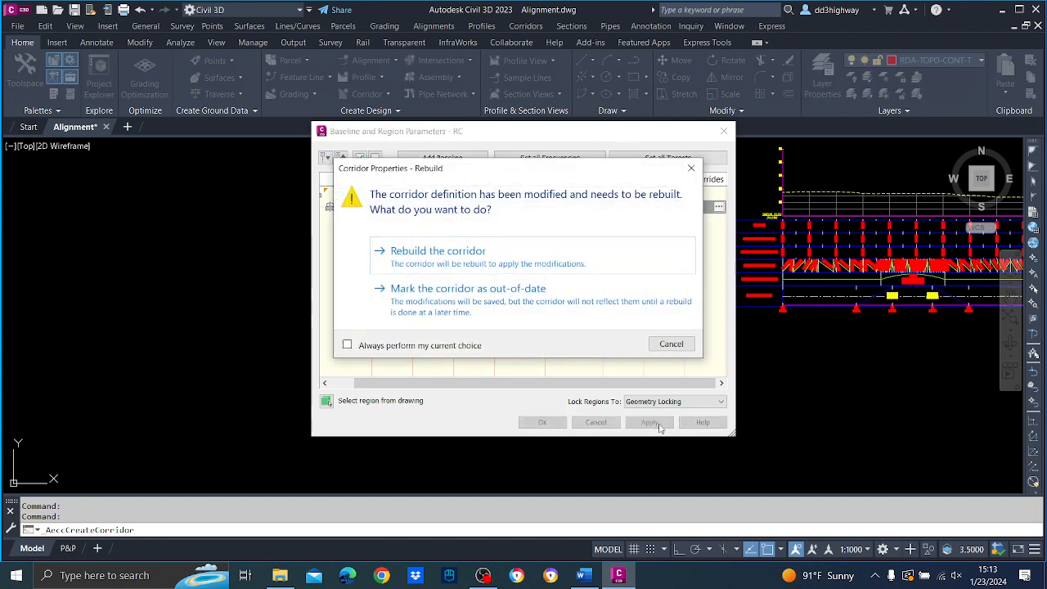
click(464, 252)
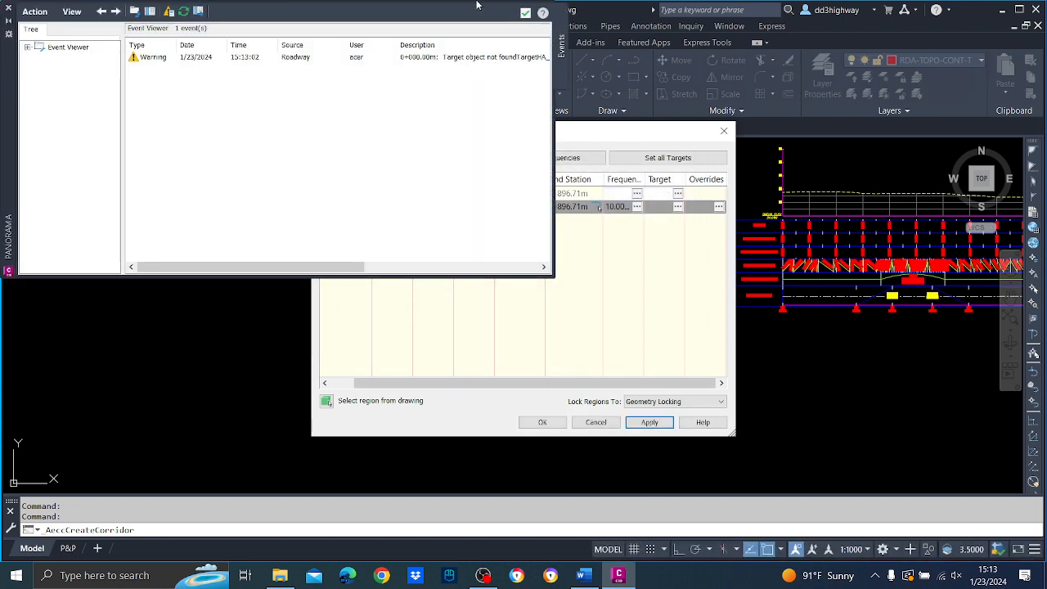
click(543, 423)
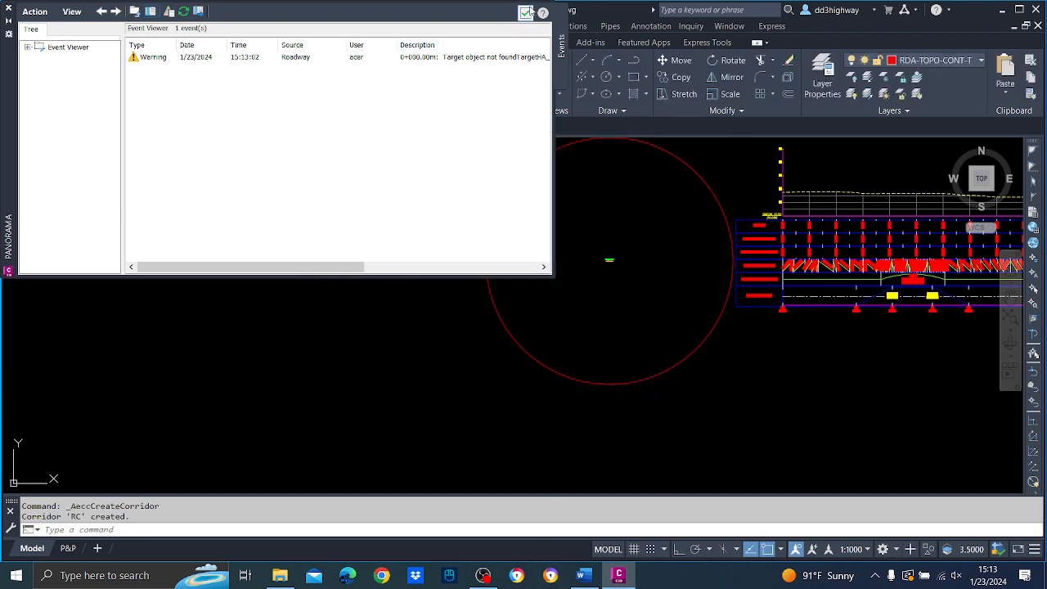
click(527, 12)
Examine the corridor along the road in plan, especially the bridge stretch near station 0+000.
scroll(629, 290, down, 6)
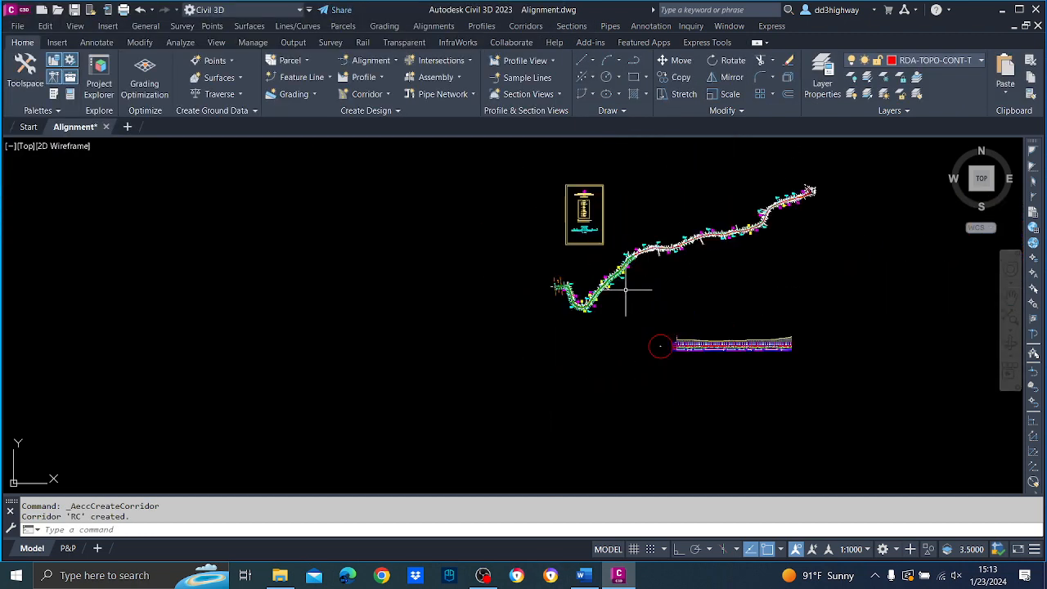
scroll(625, 290, up, 8)
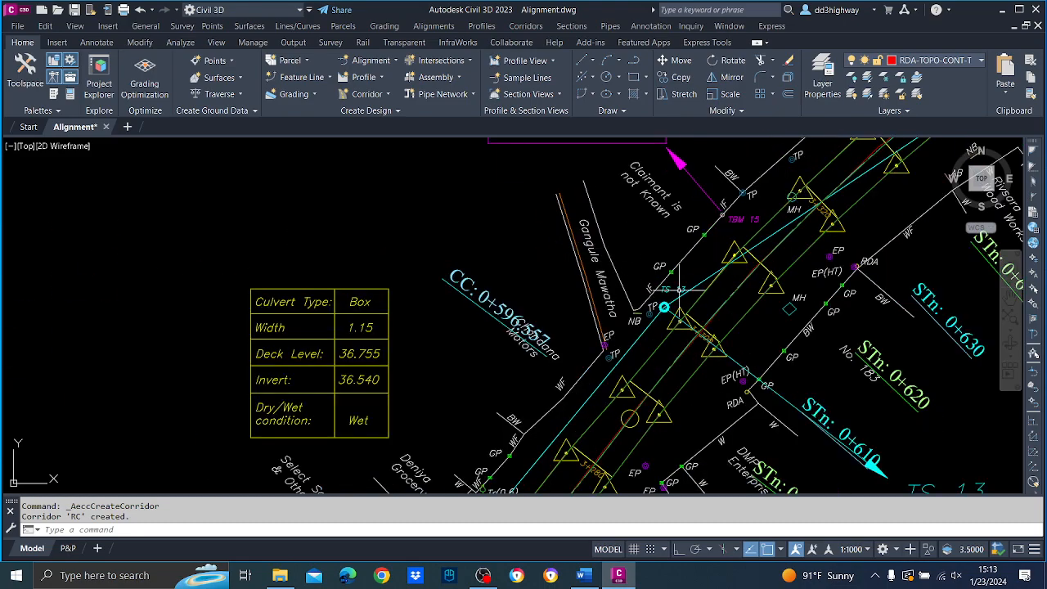
scroll(680, 289, up, 1)
scroll(535, 336, down, 8)
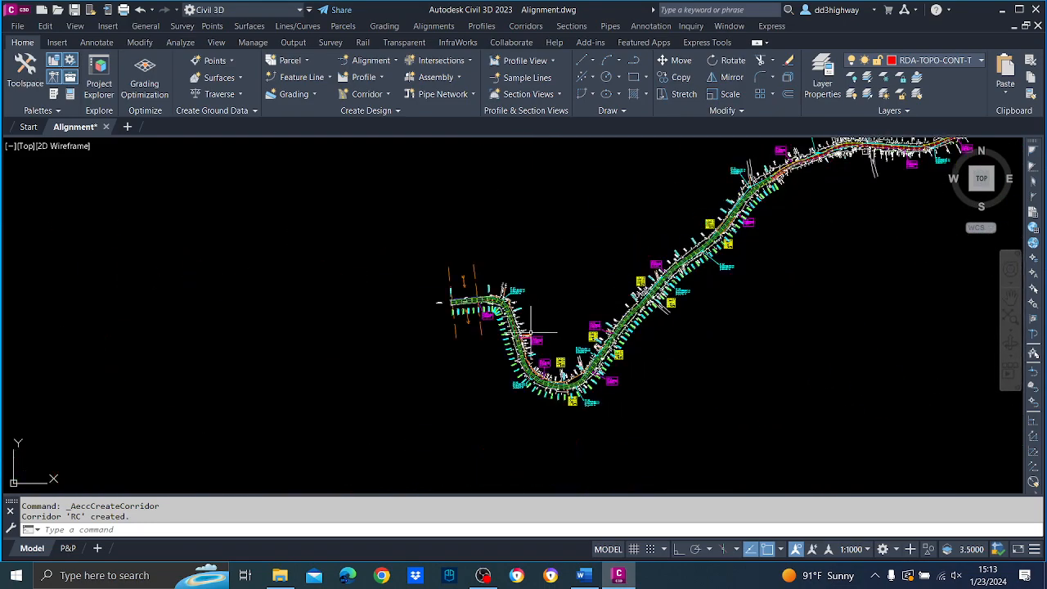
scroll(433, 228, up, 8)
mouse_move(500, 328)
middle_down()
mouse_move(490, 326)
mouse_move(478, 175)
middle_up()
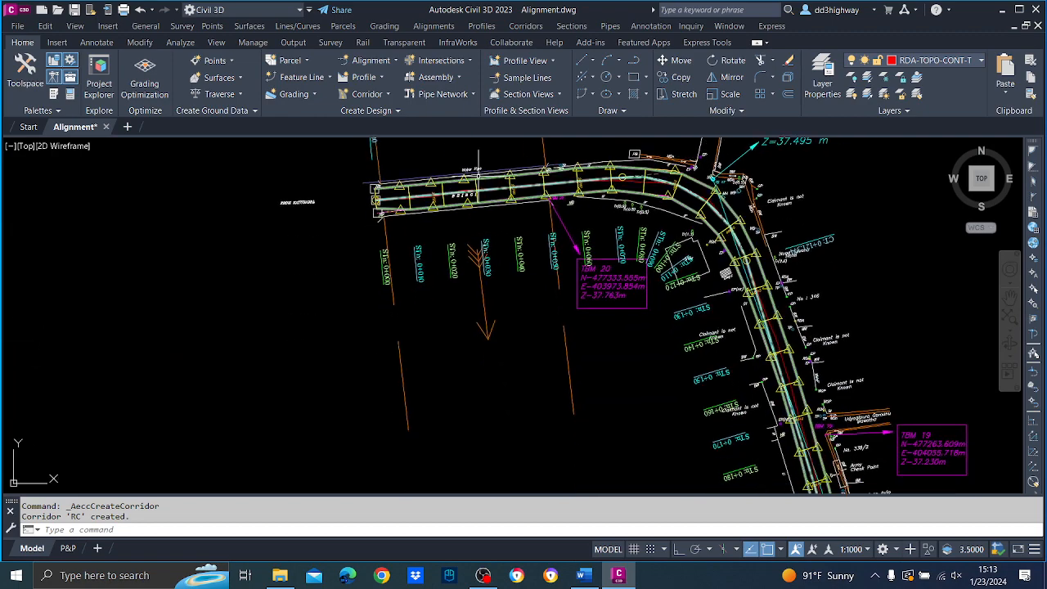
scroll(493, 214, up, 4)
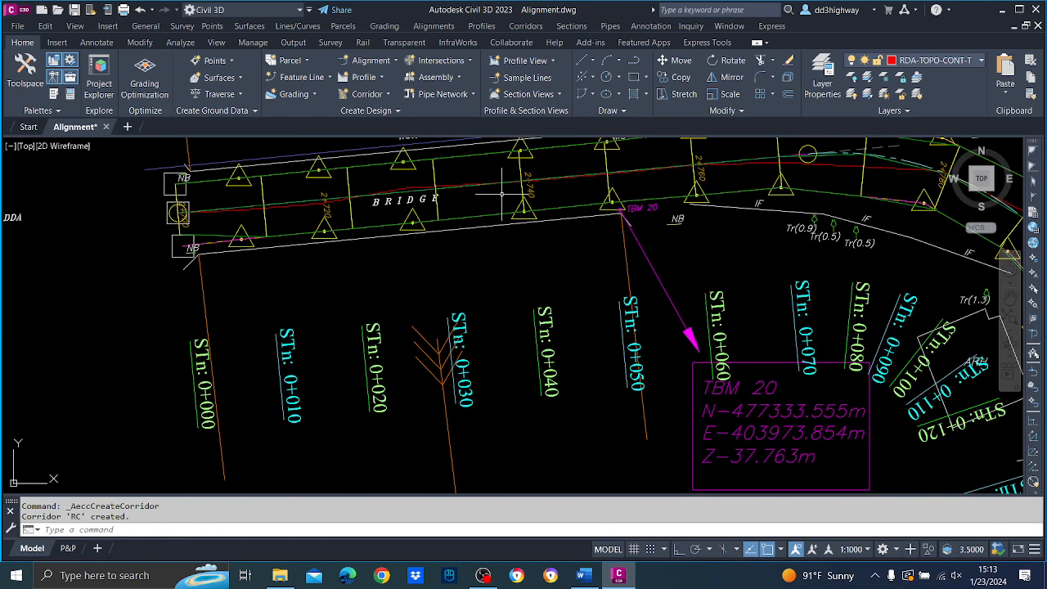
scroll(513, 226, down, 6)
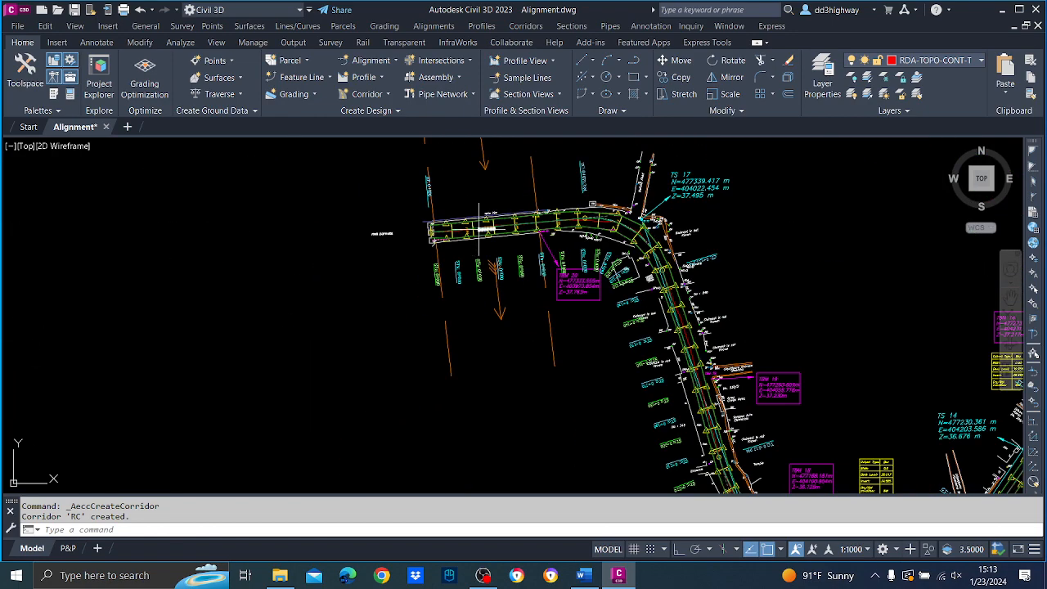
mouse_move(479, 230)
scroll(493, 193, up, 5)
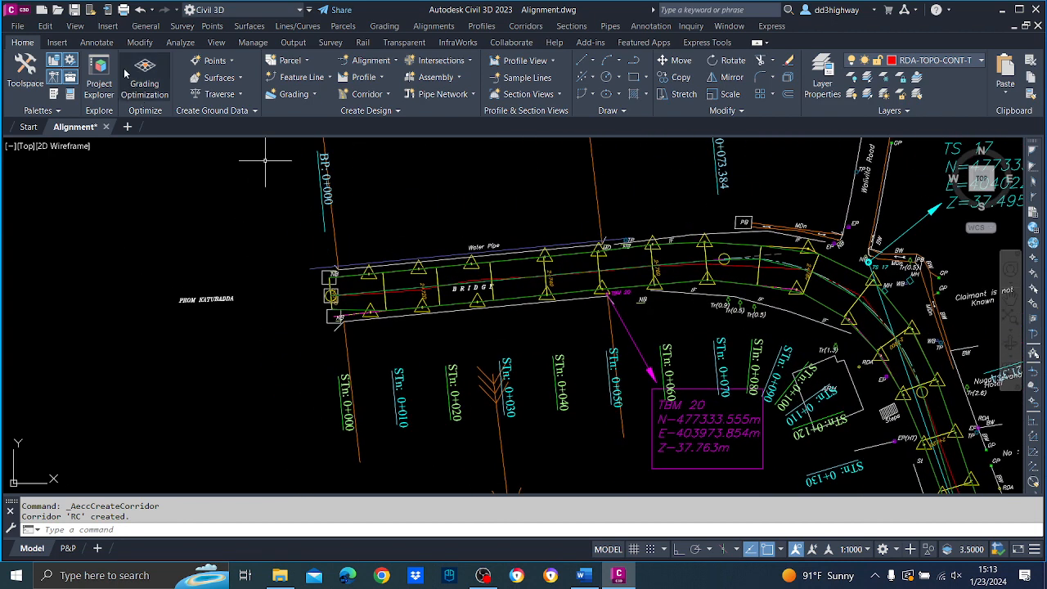
Show the Toolspace and open the properties of the RC corridor.
click(145, 25)
click(157, 55)
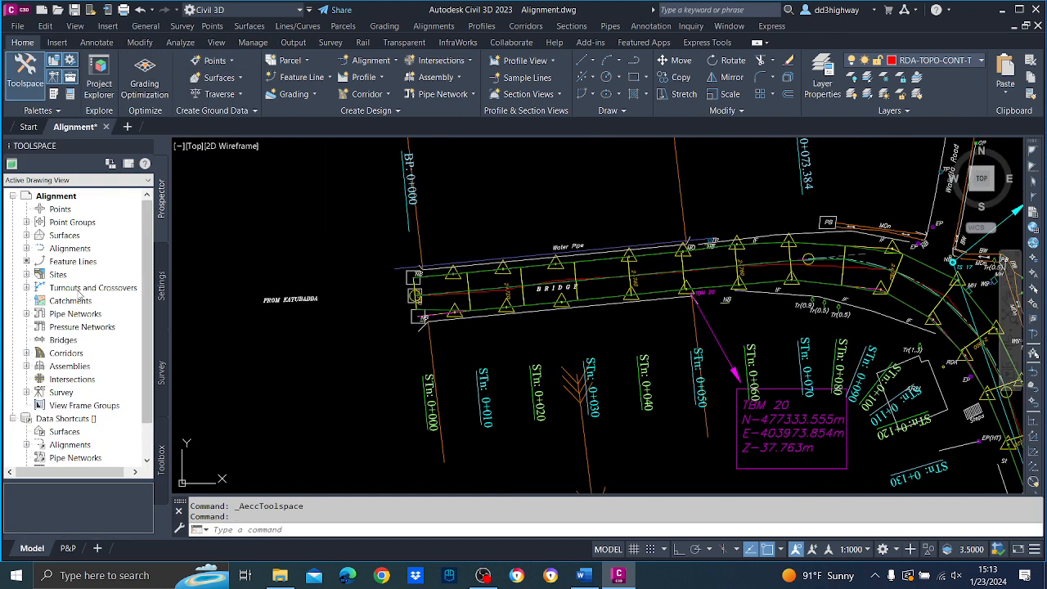
click(28, 353)
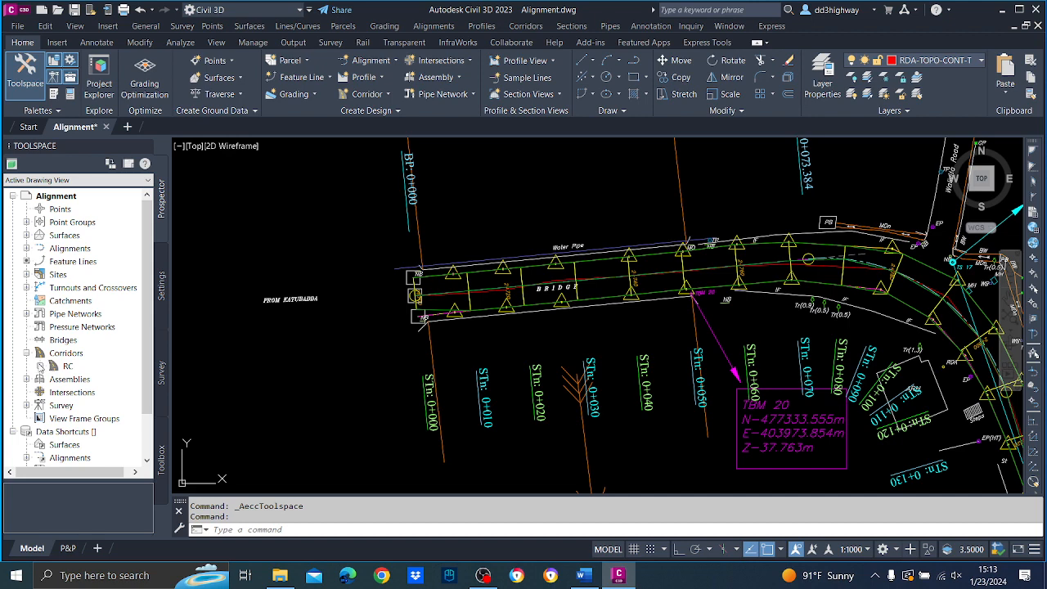
click(66, 366)
right_click(67, 369)
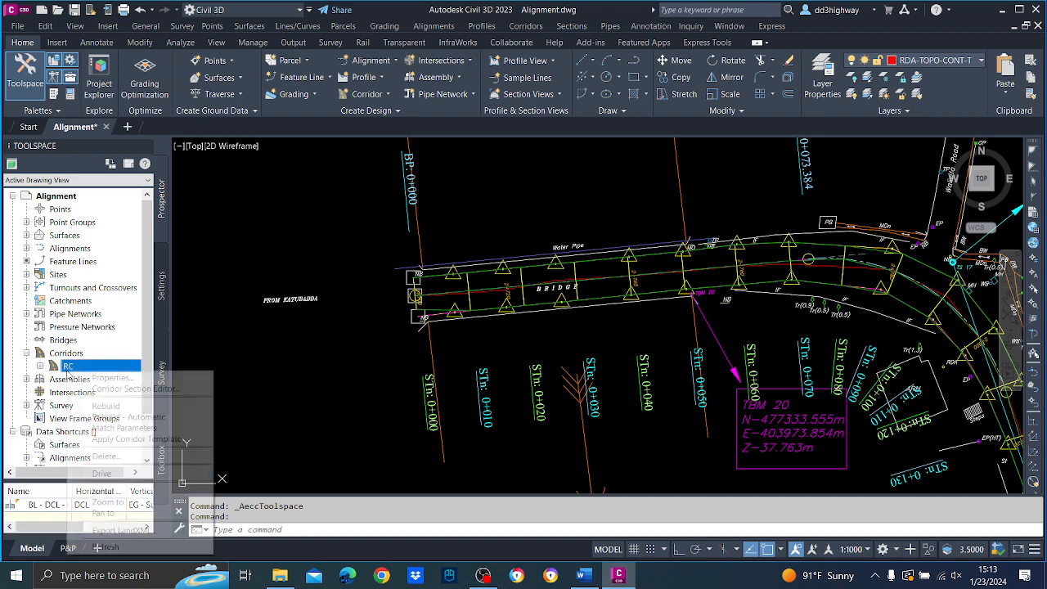
click(97, 377)
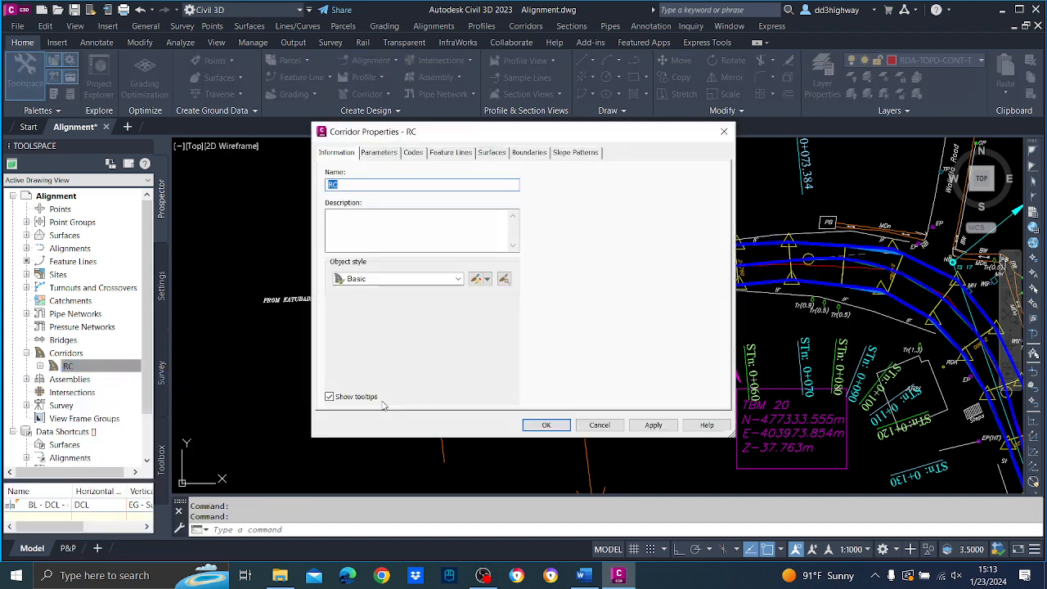
Create a corridor surface for the RC corridor from the Top link data and apply the corridor properties.
click(493, 153)
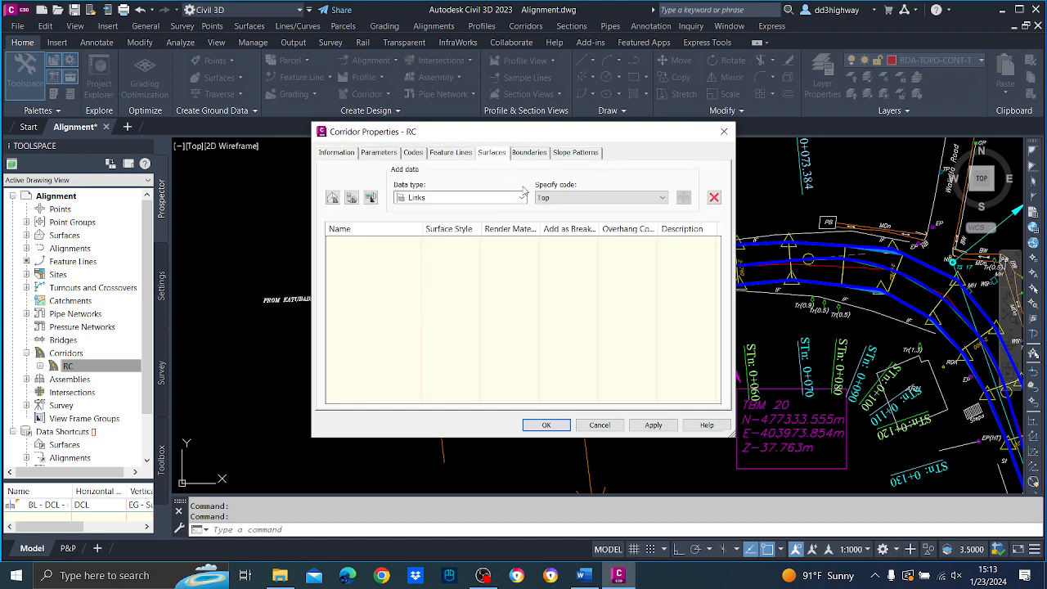
click(332, 197)
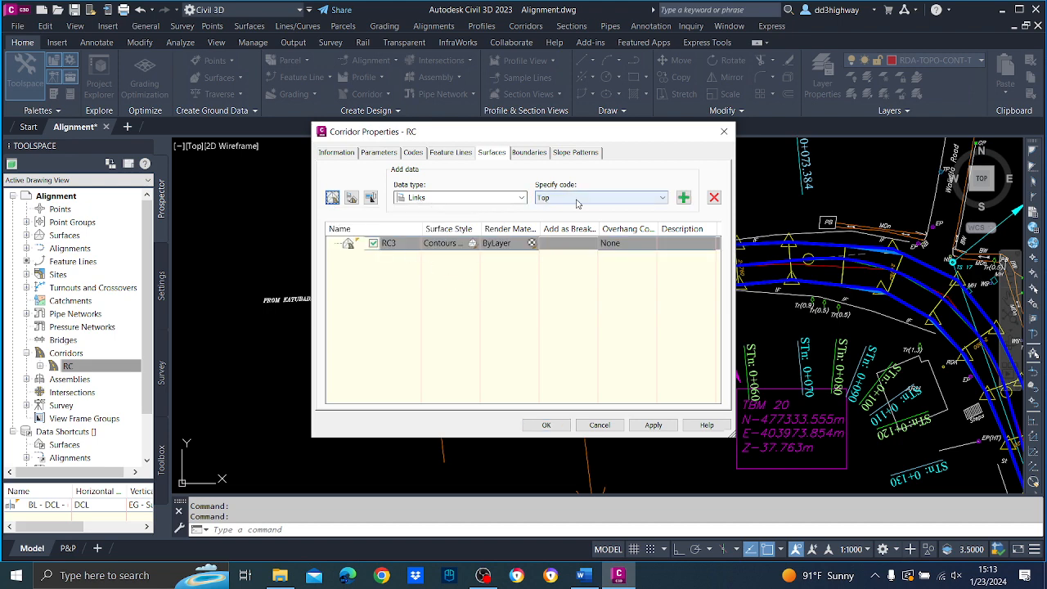
click(682, 198)
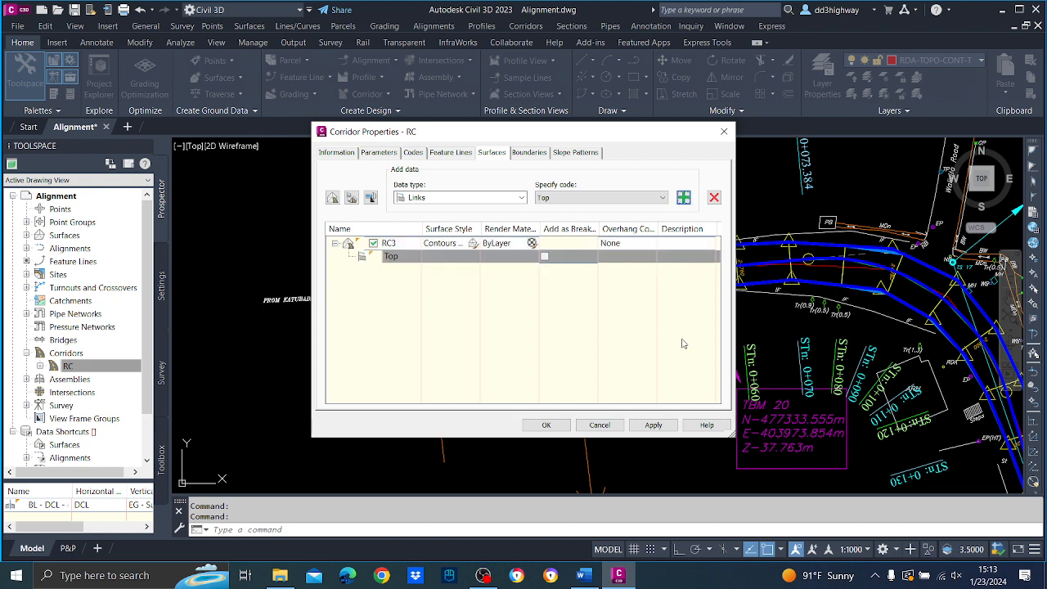
click(544, 424)
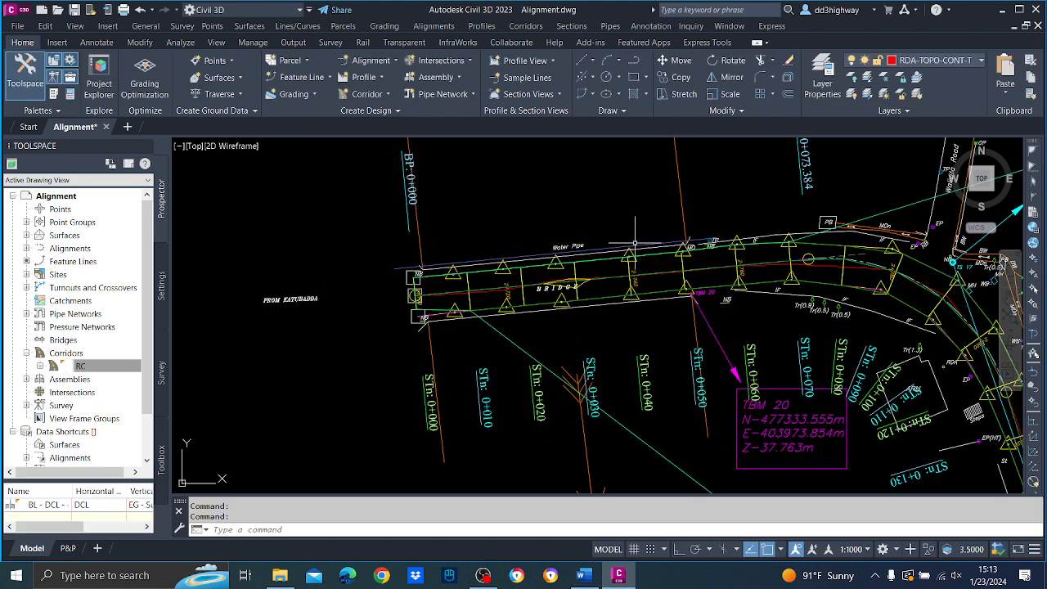
Set the new corridor surface's style to Contours points and Triangles & borders in its surface properties.
scroll(646, 237, down, 5)
scroll(807, 296, up, 4)
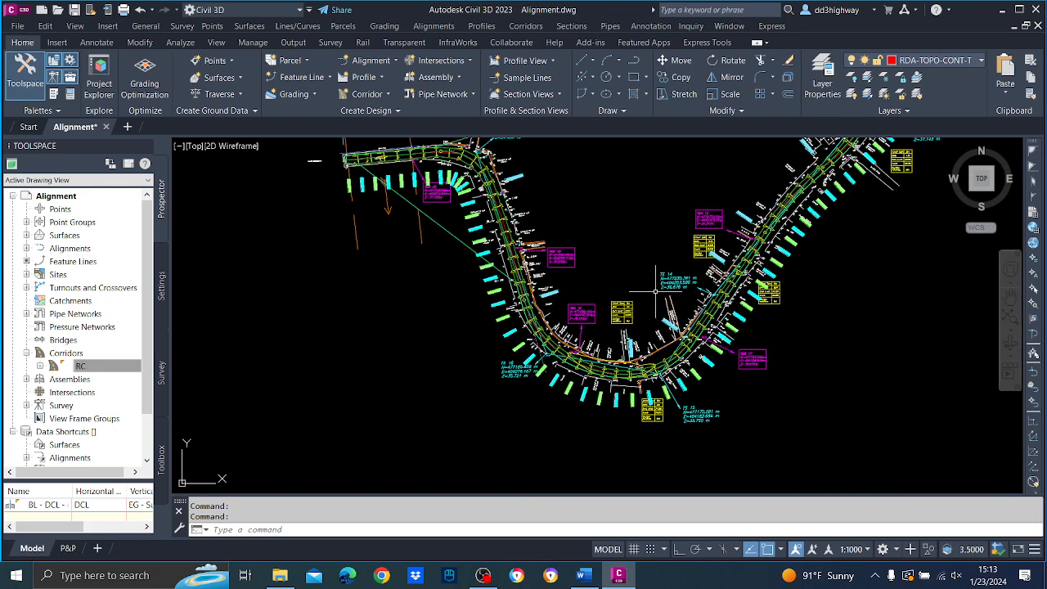
middle_drag(655, 290, 706, 394)
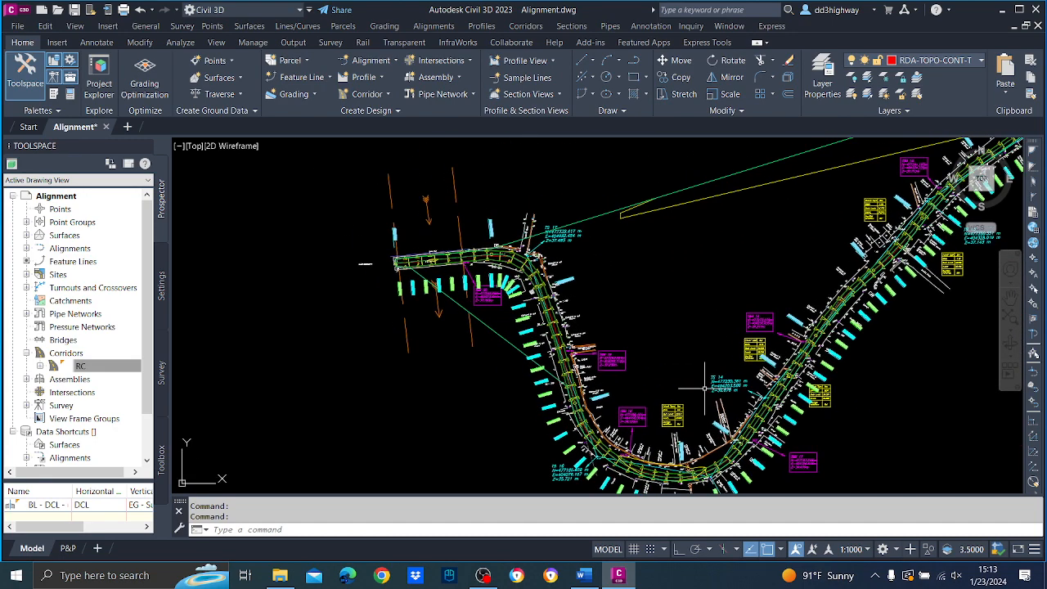
click(602, 210)
click(588, 204)
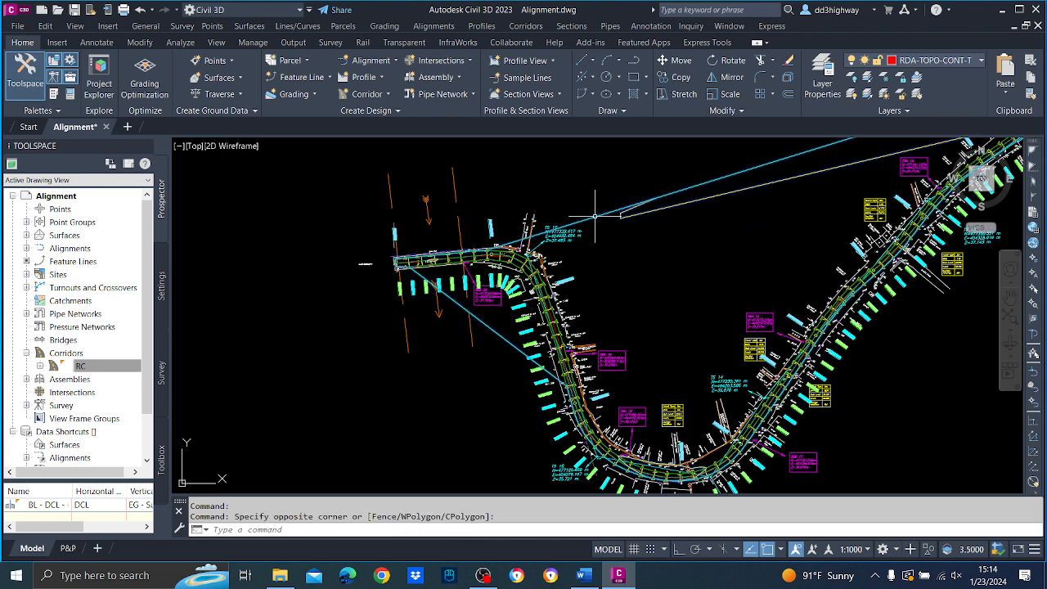
right_click(588, 204)
click(646, 357)
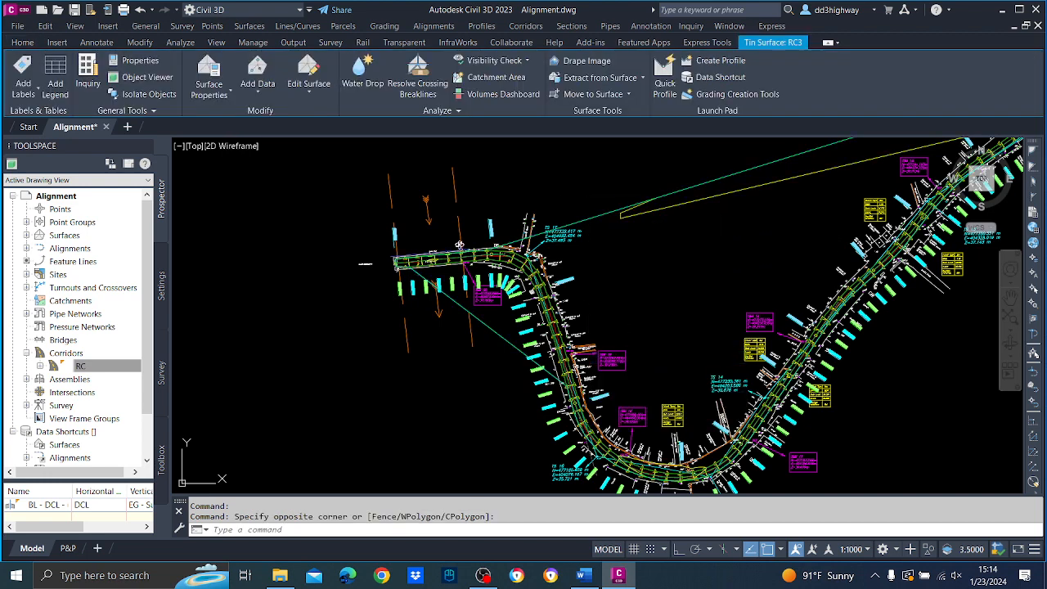
click(459, 288)
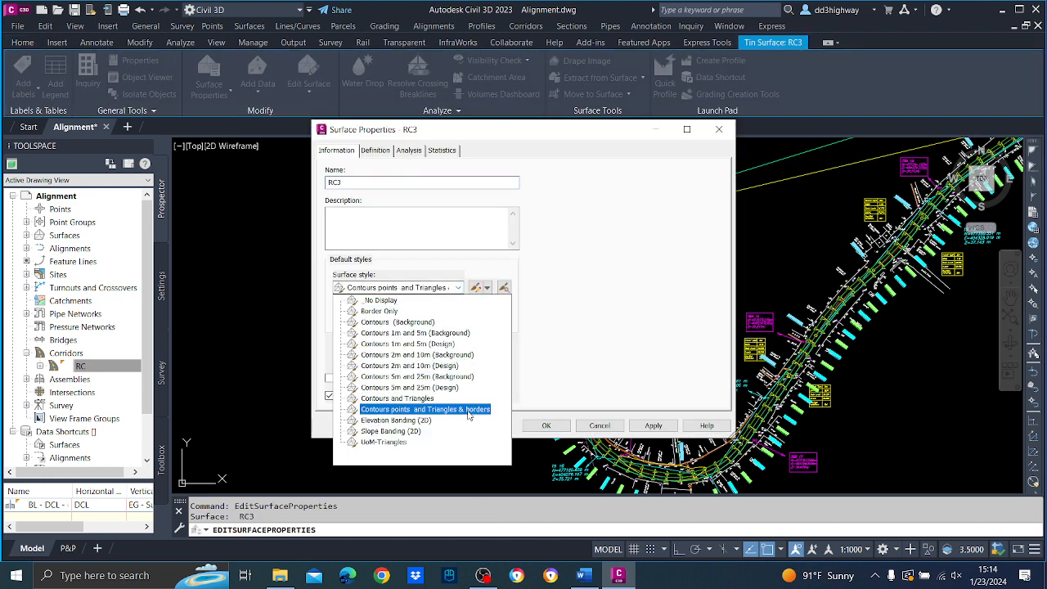
click(425, 402)
click(654, 425)
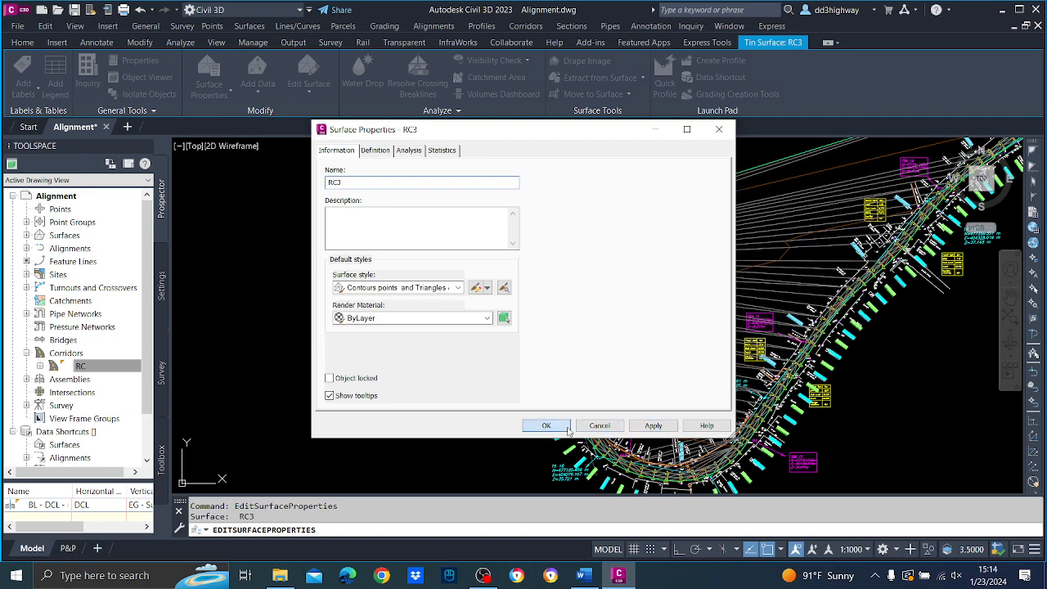
click(546, 425)
key(Escape)
Examine the corridor surface's triangulation in plan along the looped start of the road and further along the alignment.
scroll(673, 223, down, 3)
scroll(709, 244, up, 8)
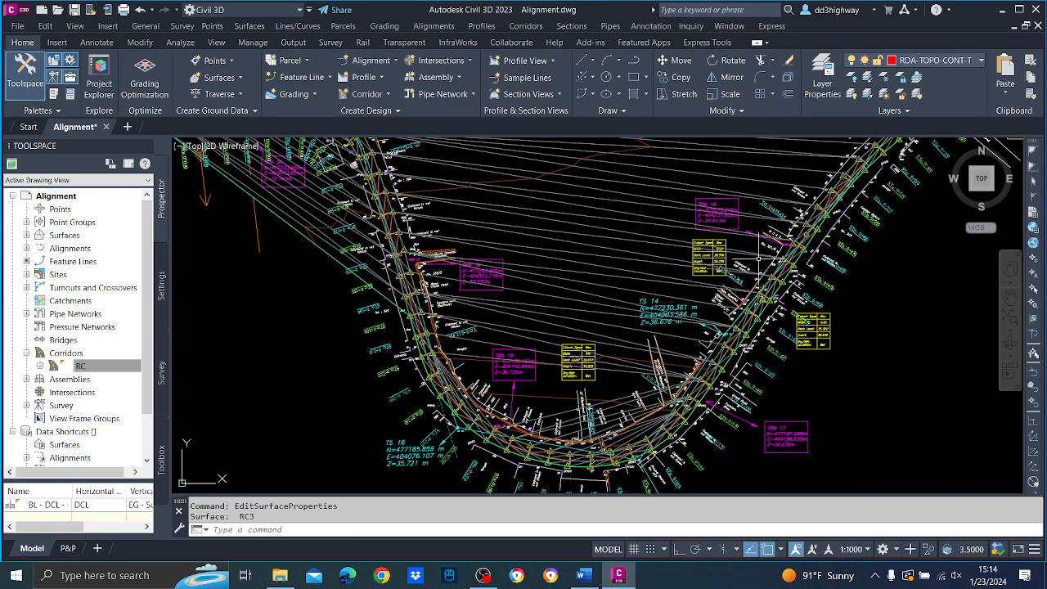
scroll(806, 278, down, 6)
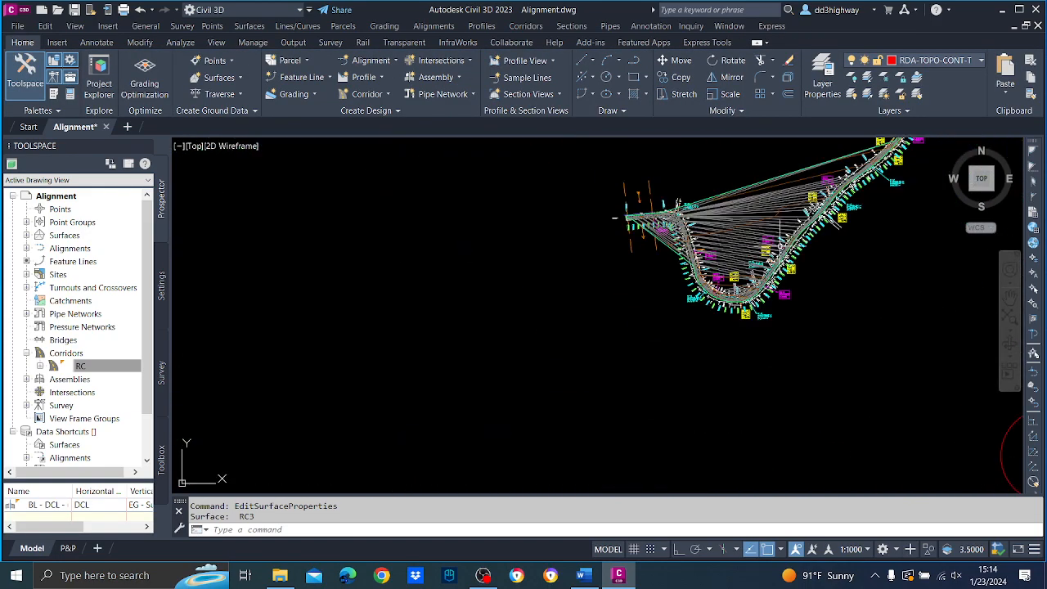
scroll(781, 286, up, 1)
scroll(781, 286, up, 4)
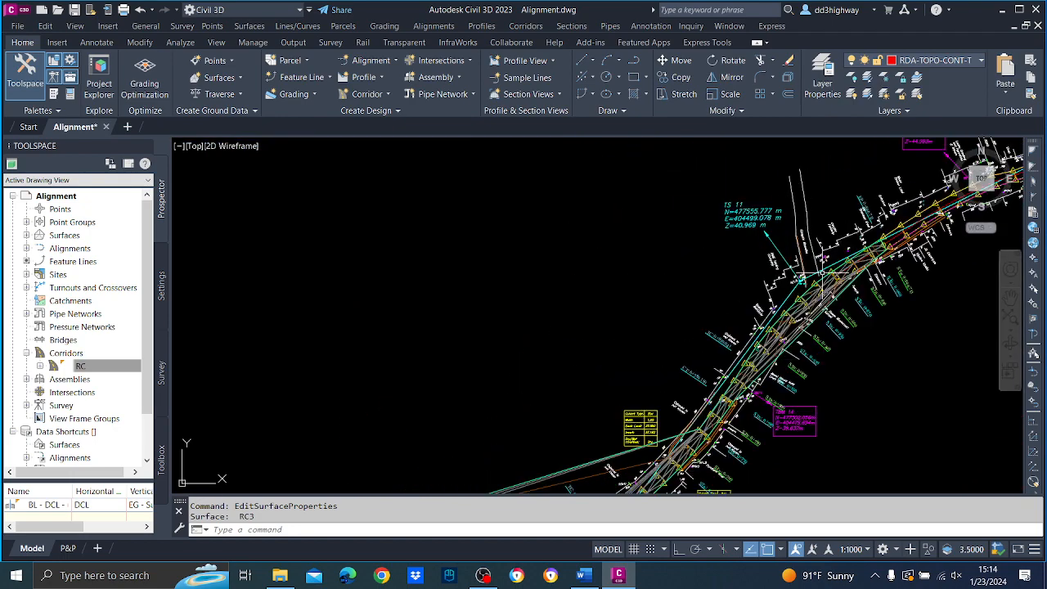
scroll(779, 319, down, 5)
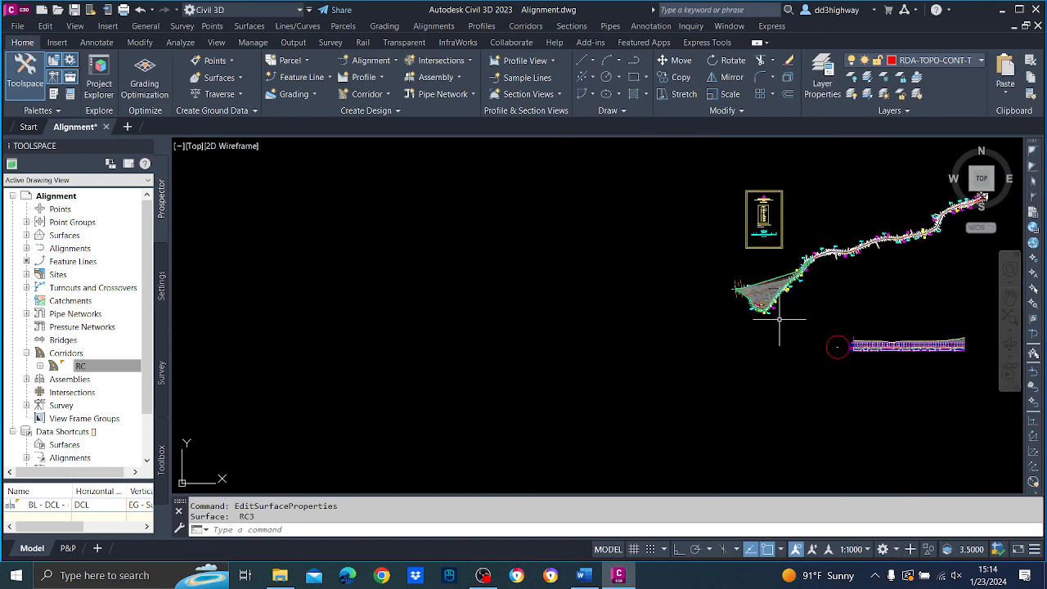
Create a profile of surface RC3 along alignment DCL, add it to the existing profile view, and close the event viewer.
middle_drag(779, 319, 544, 250)
scroll(673, 253, up, 8)
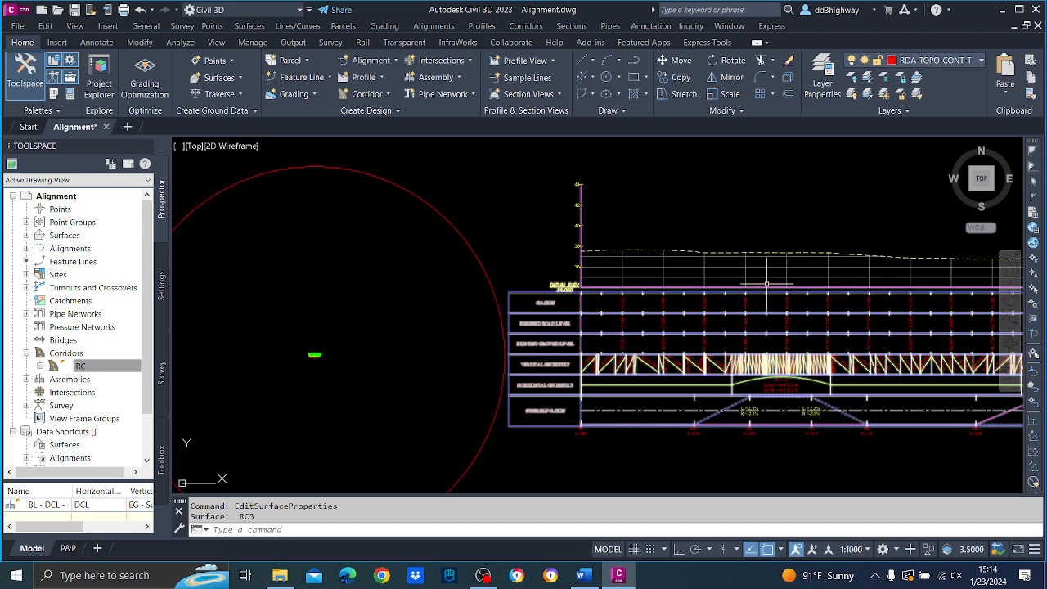
scroll(724, 240, up, 2)
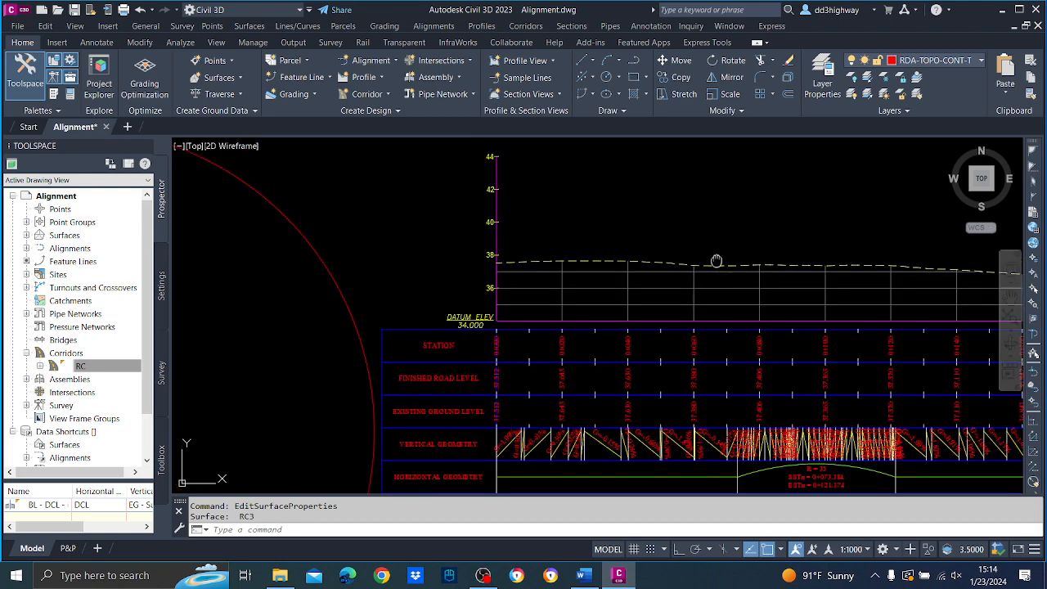
middle_drag(714, 262, 706, 303)
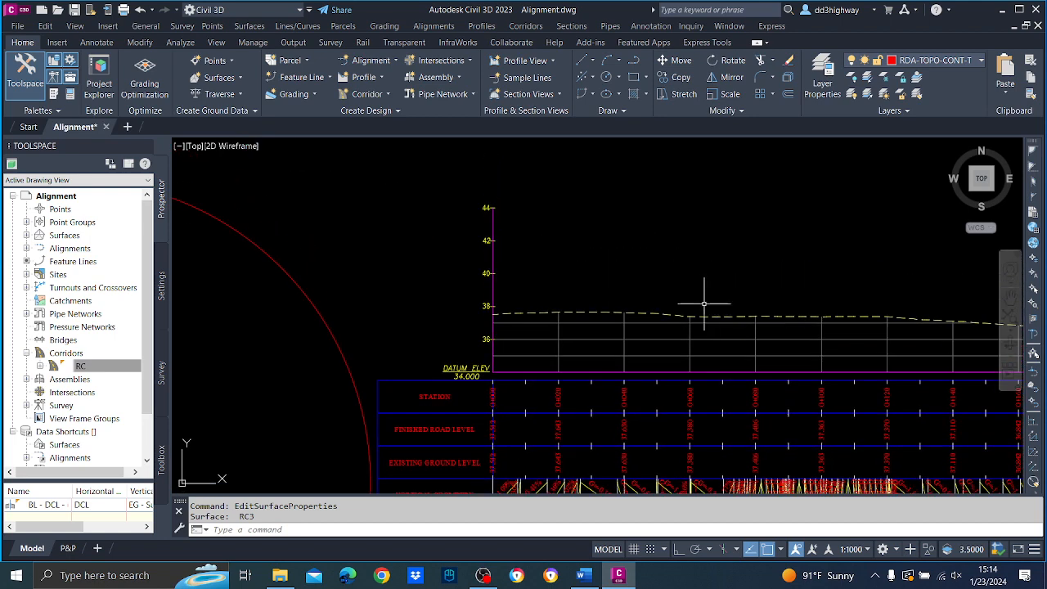
click(483, 26)
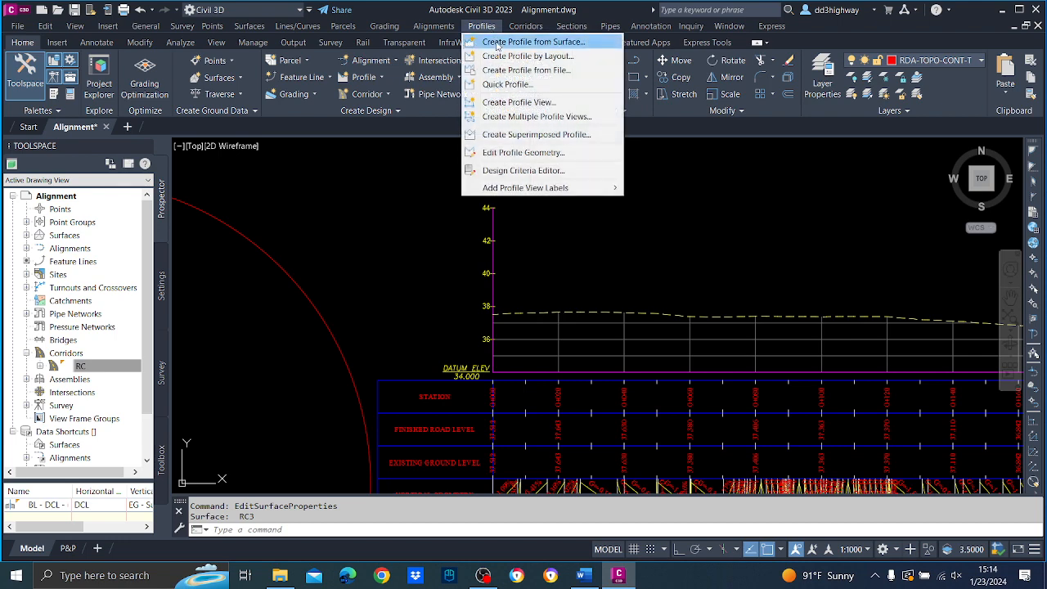
click(496, 44)
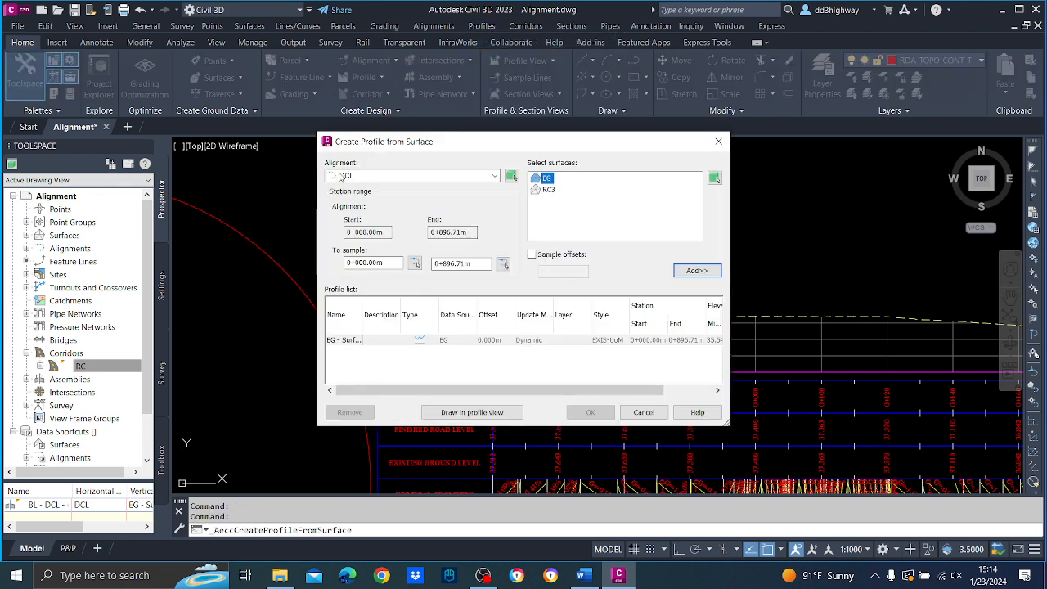
click(548, 191)
click(695, 271)
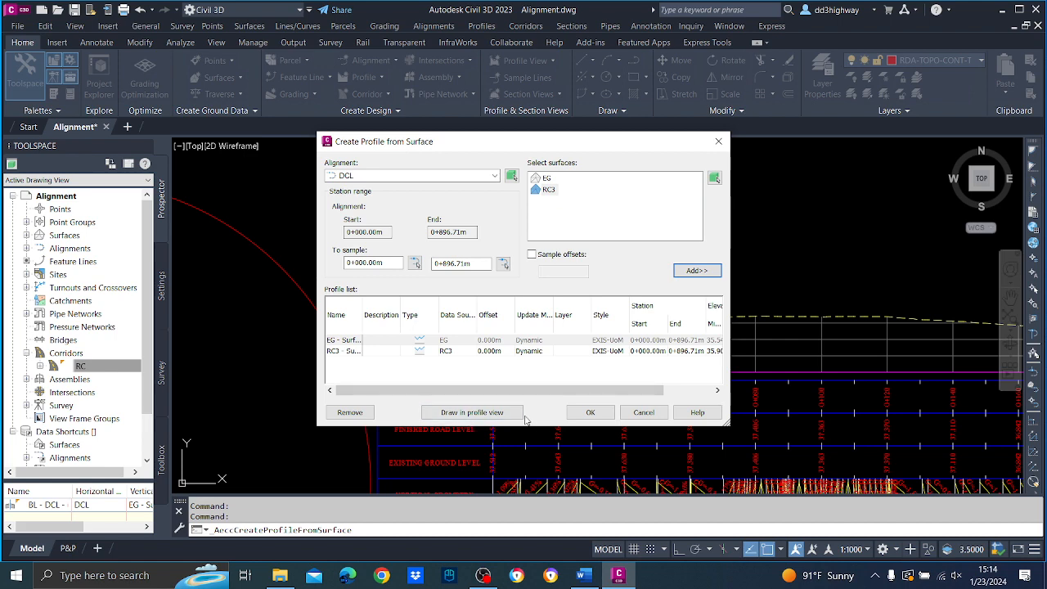
click(589, 413)
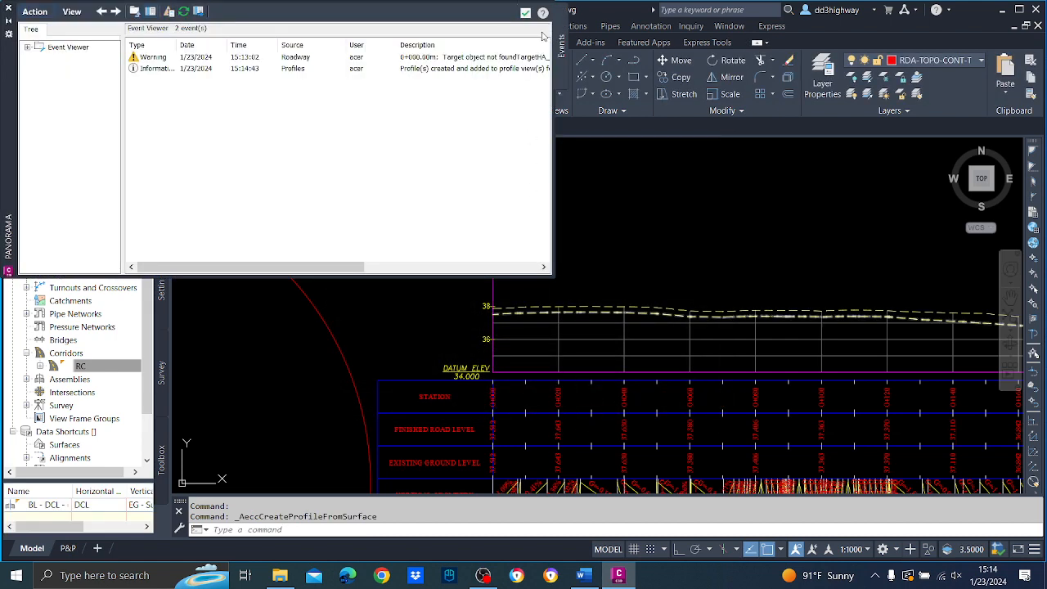
click(525, 13)
Examine the existing ground and corridor surface profiles along the whole profile view, from the start station to the end.
scroll(701, 234, down, 3)
scroll(694, 220, up, 3)
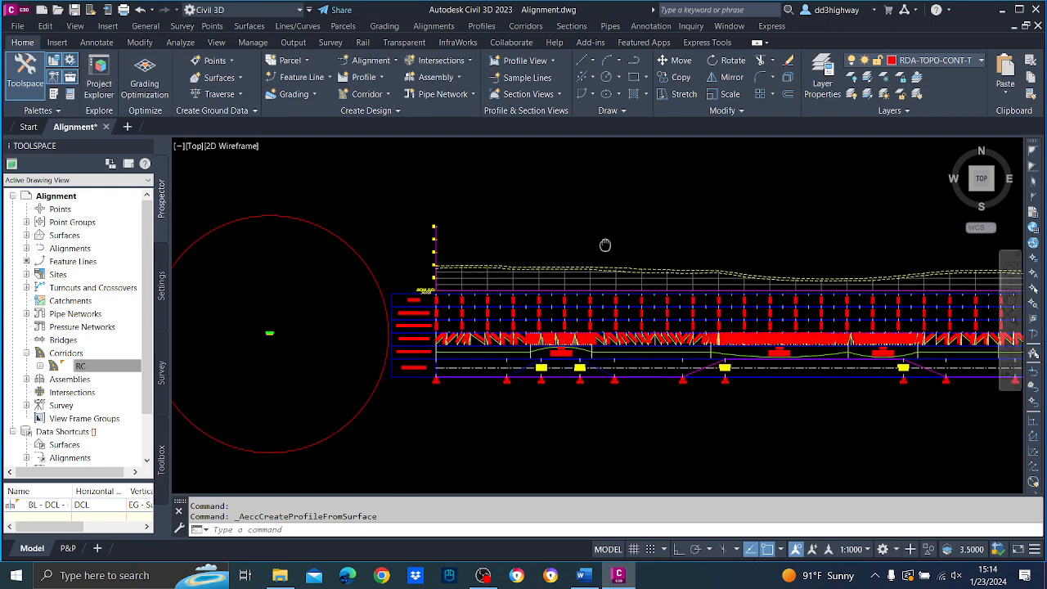
scroll(853, 255, up, 4)
scroll(502, 269, down, 6)
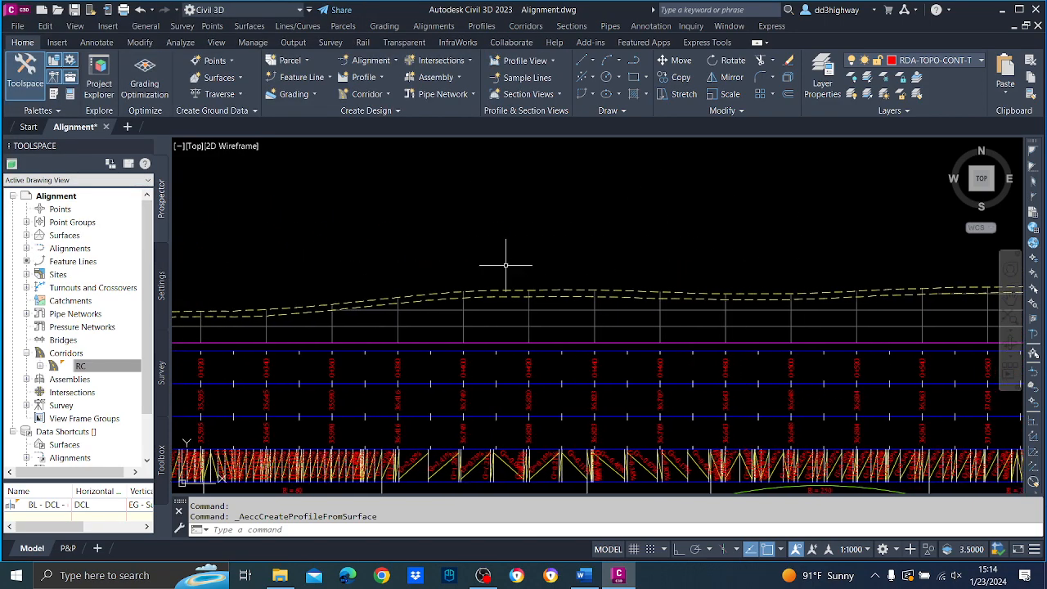
scroll(817, 242, up, 5)
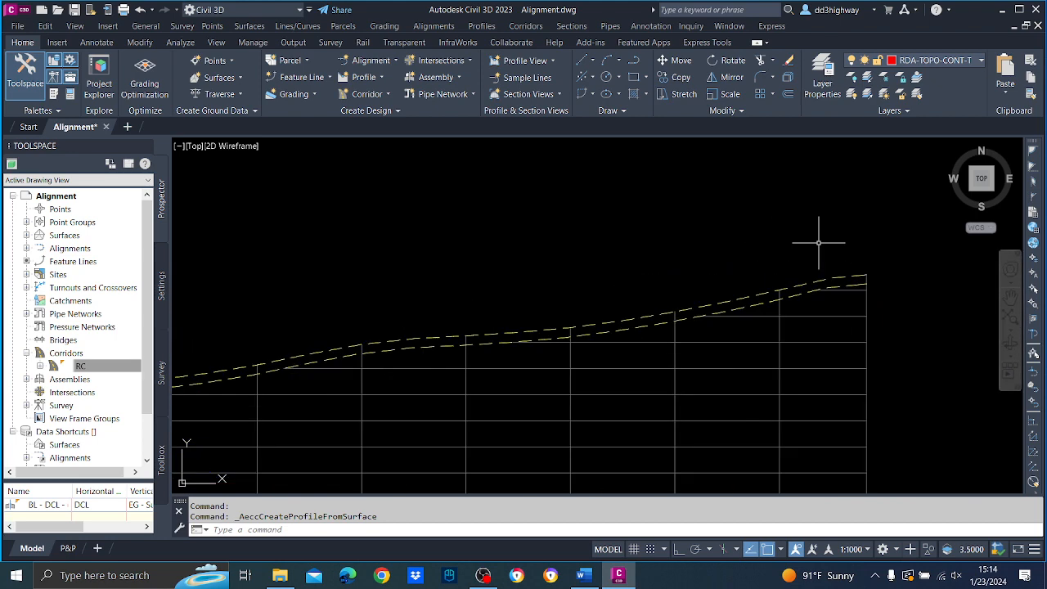
scroll(819, 222, down, 2)
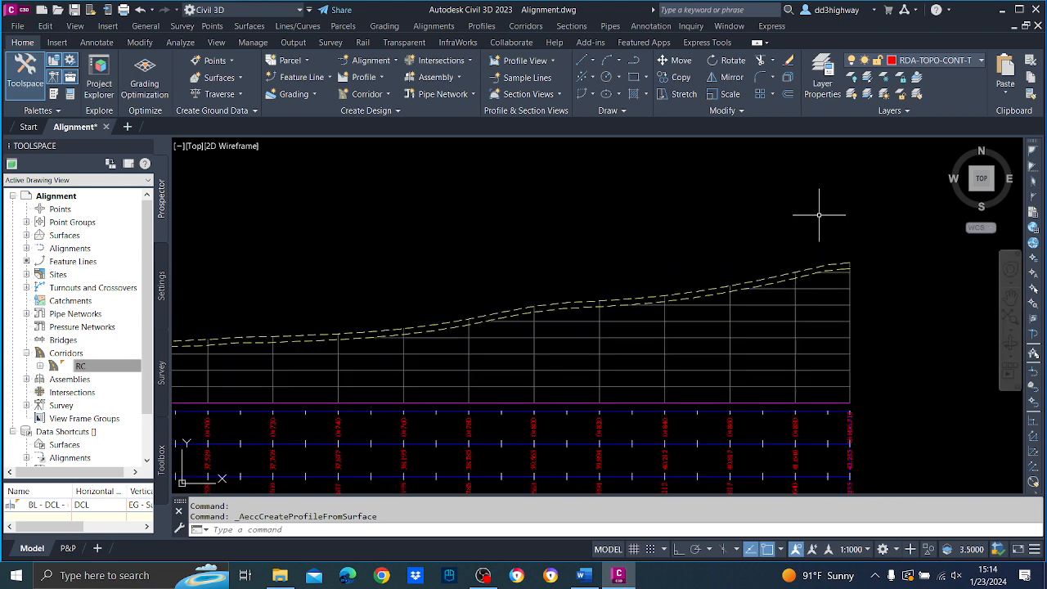
mouse_move(818, 215)
scroll(561, 234, down, 5)
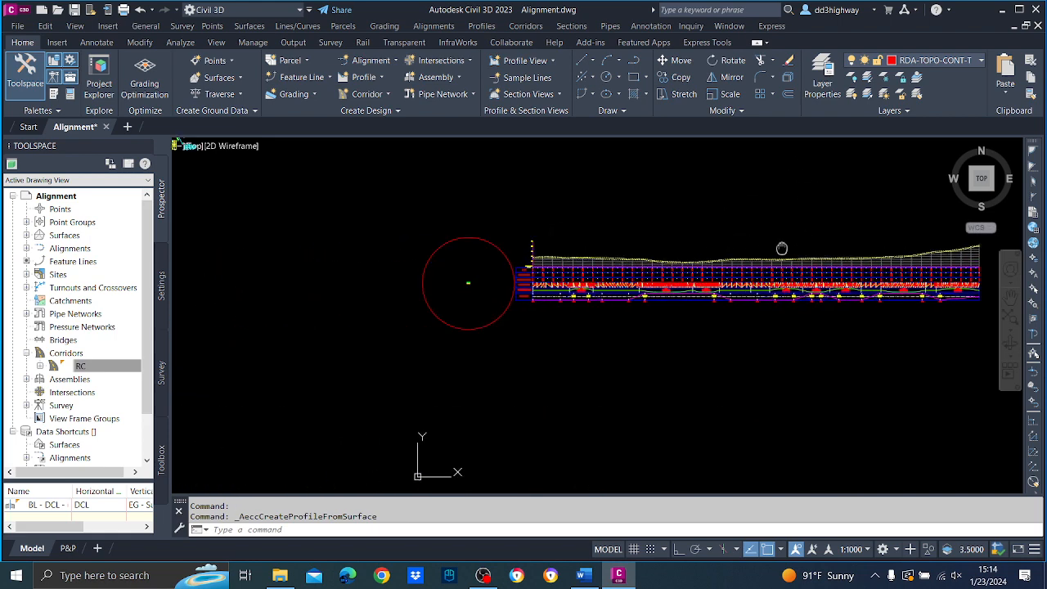
scroll(541, 242, up, 3)
scroll(611, 227, up, 4)
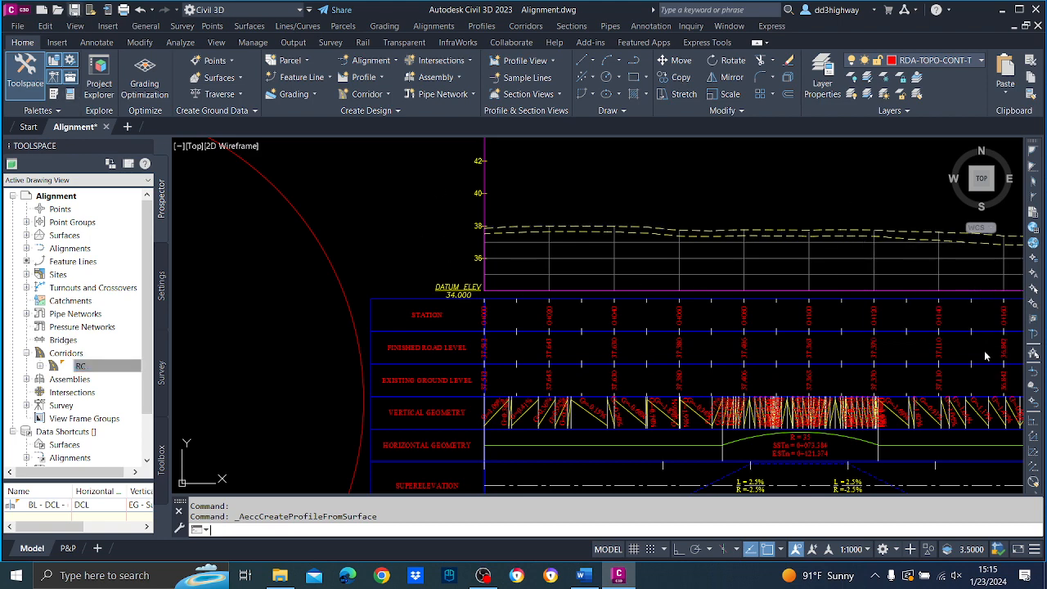
Save the drawing and begin a layout profile named FG in the DCL profile view.
click(73, 9)
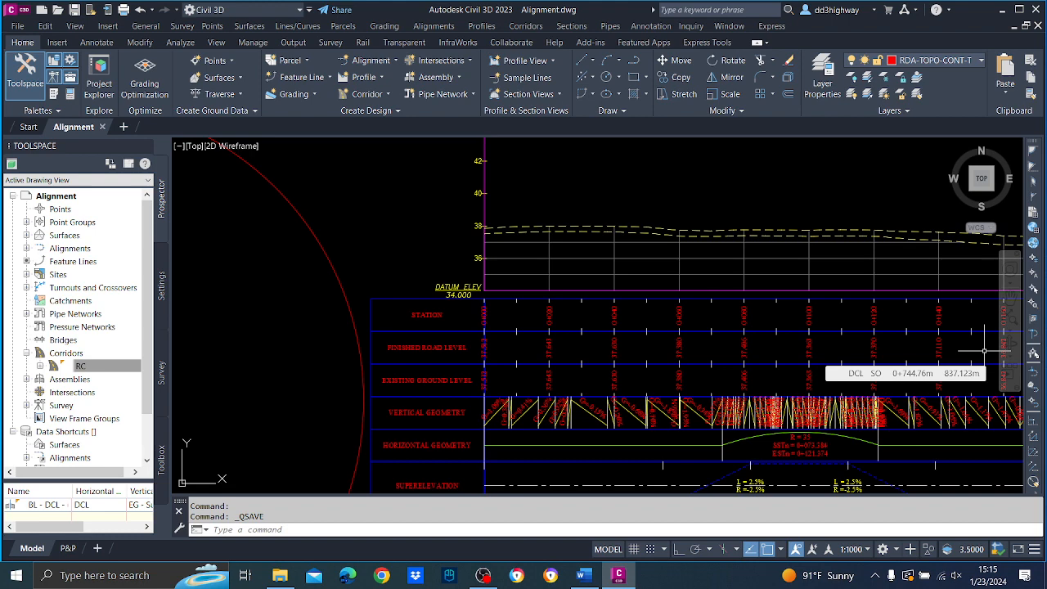
click(482, 26)
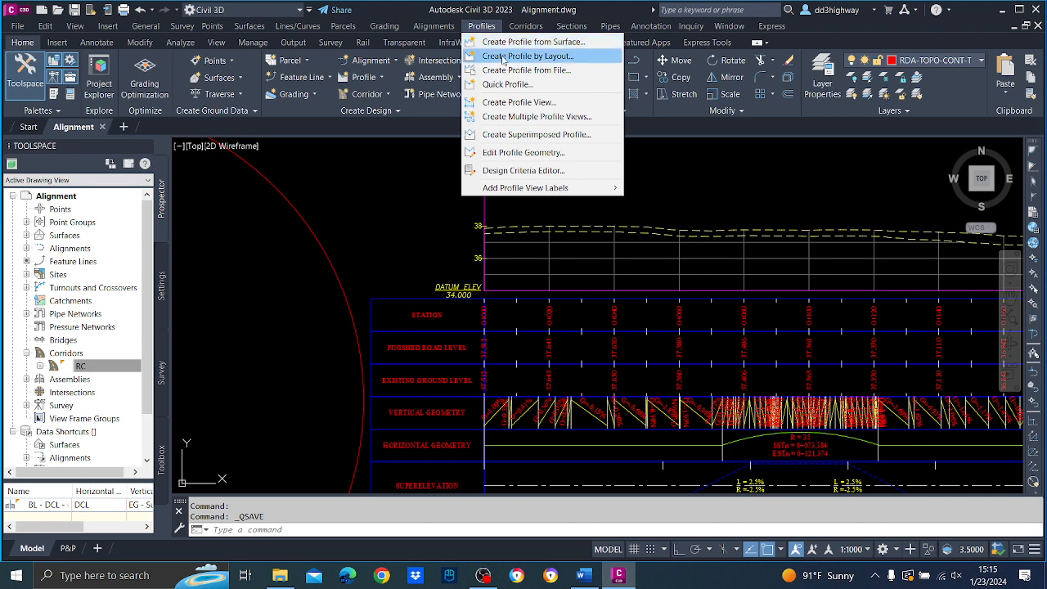
click(527, 55)
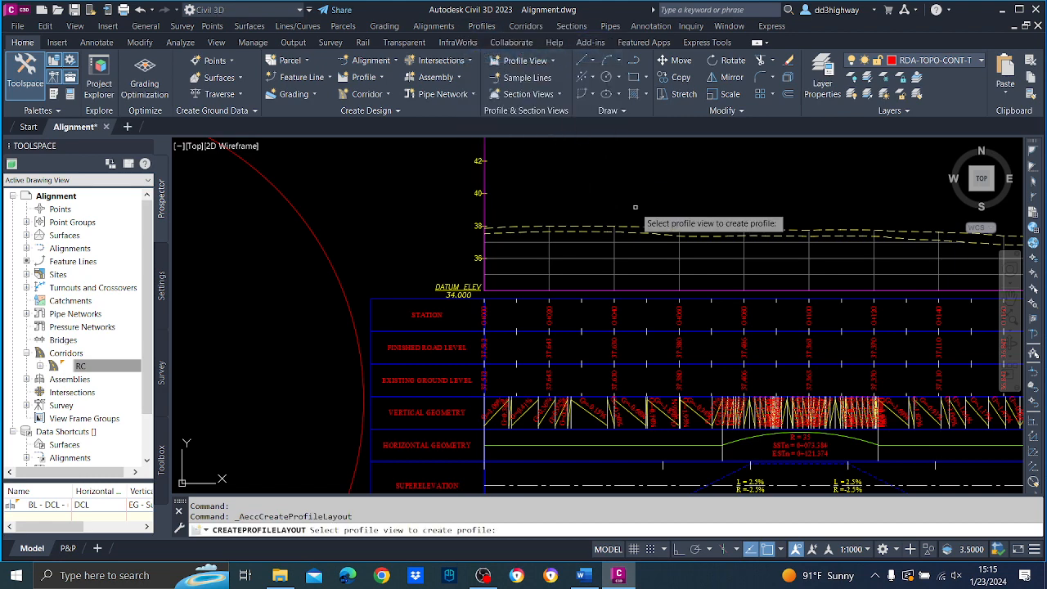
click(586, 245)
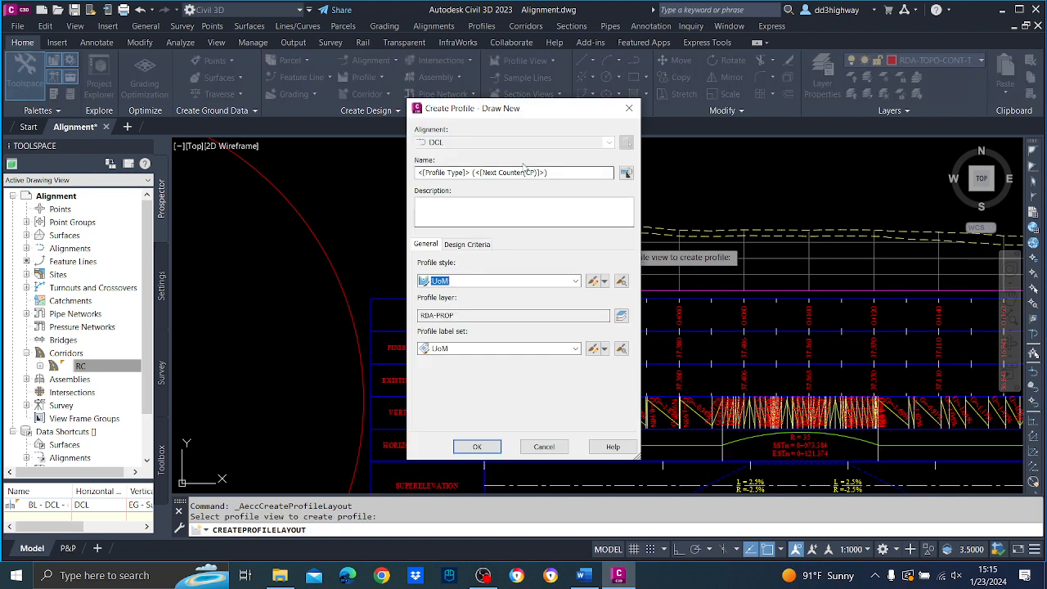
drag(564, 174, 165, 163)
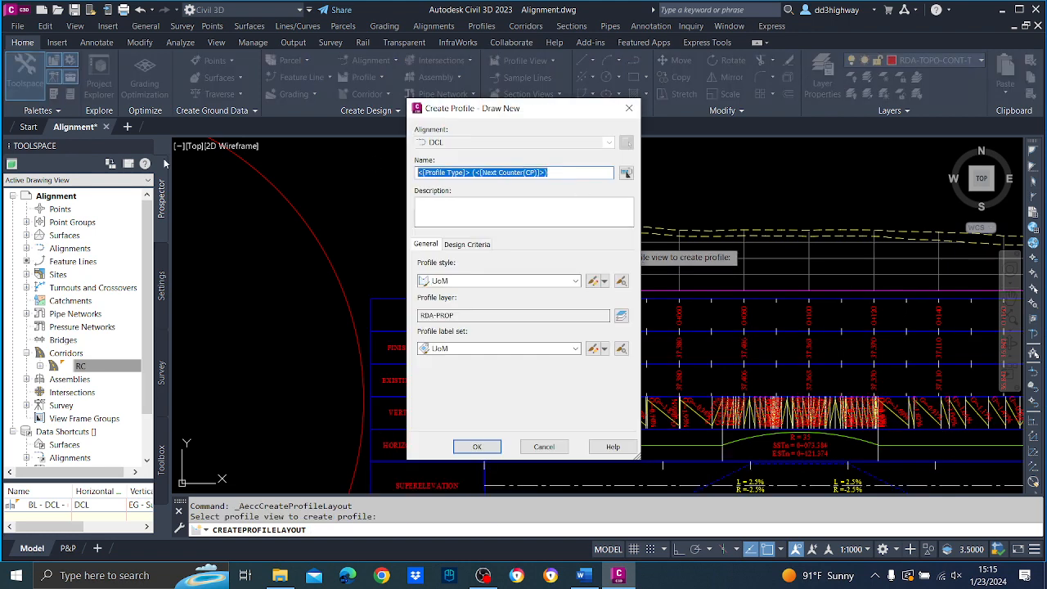
text(r)
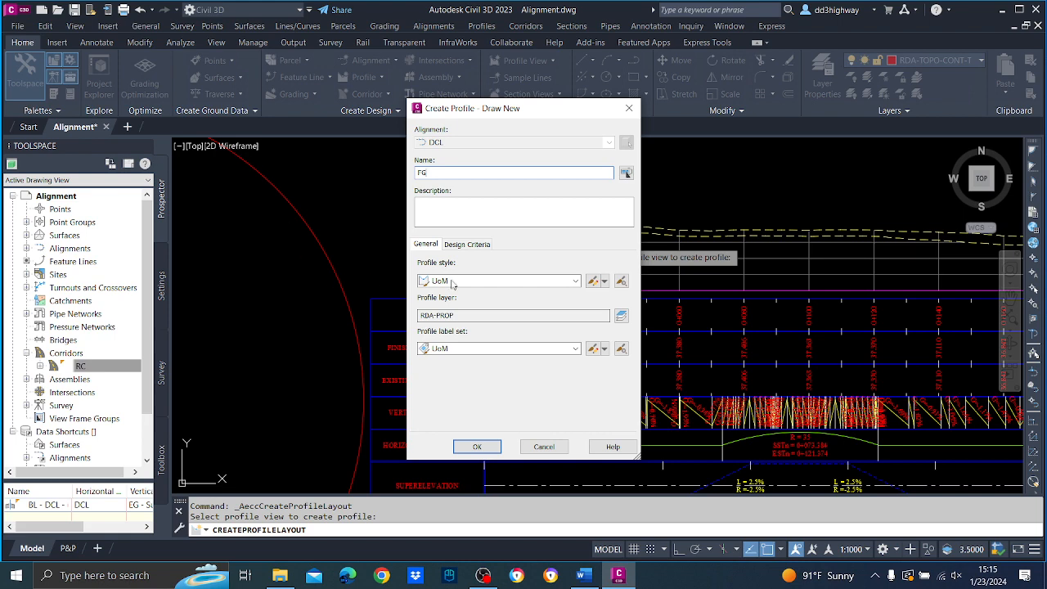
Create the FG profile with the UoM profile style and the UoM profile label set.
click(453, 282)
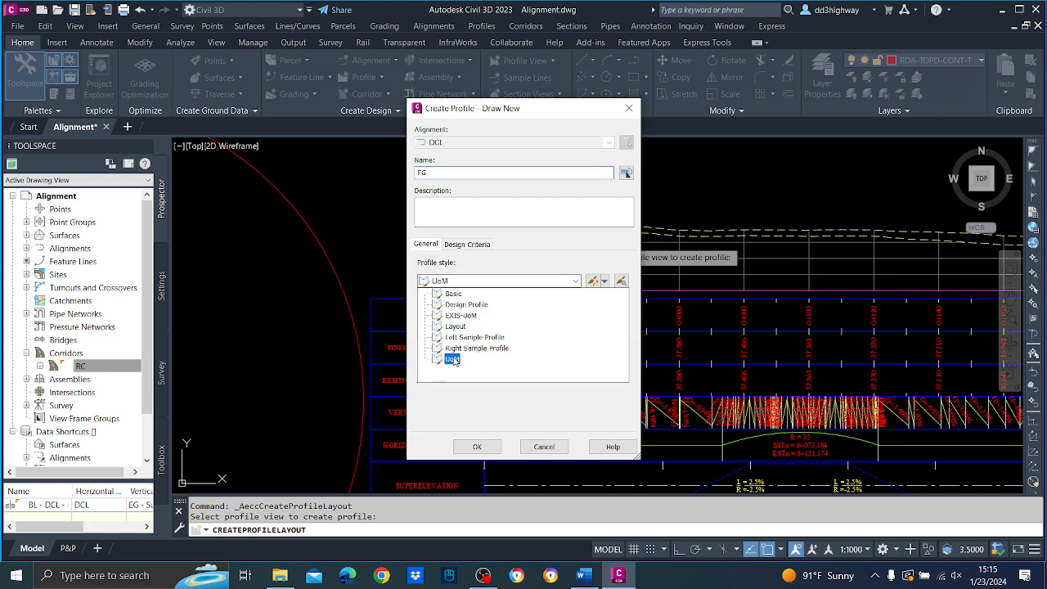
click(483, 359)
click(497, 349)
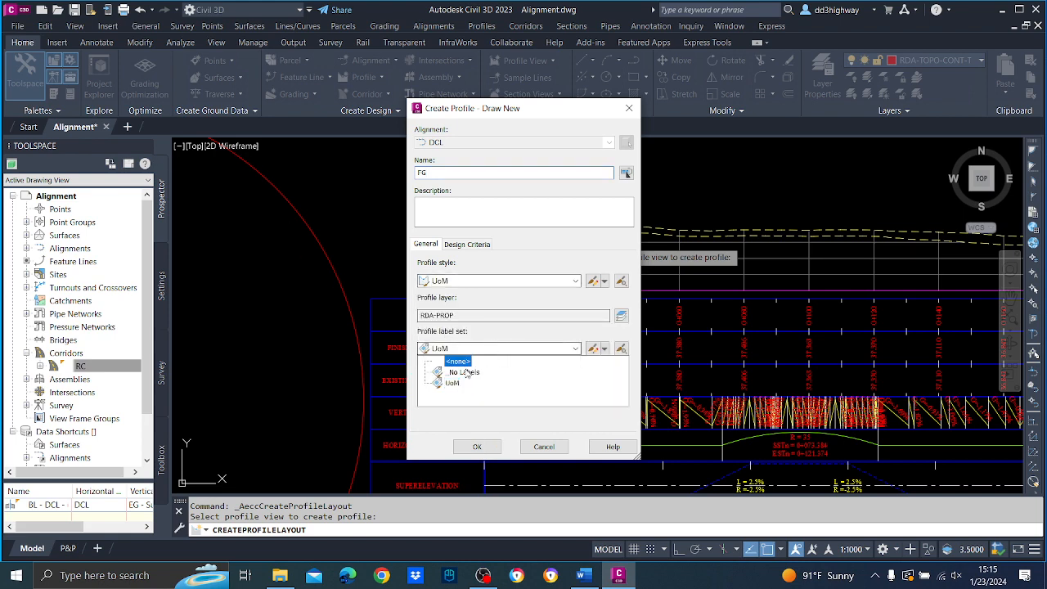
click(483, 385)
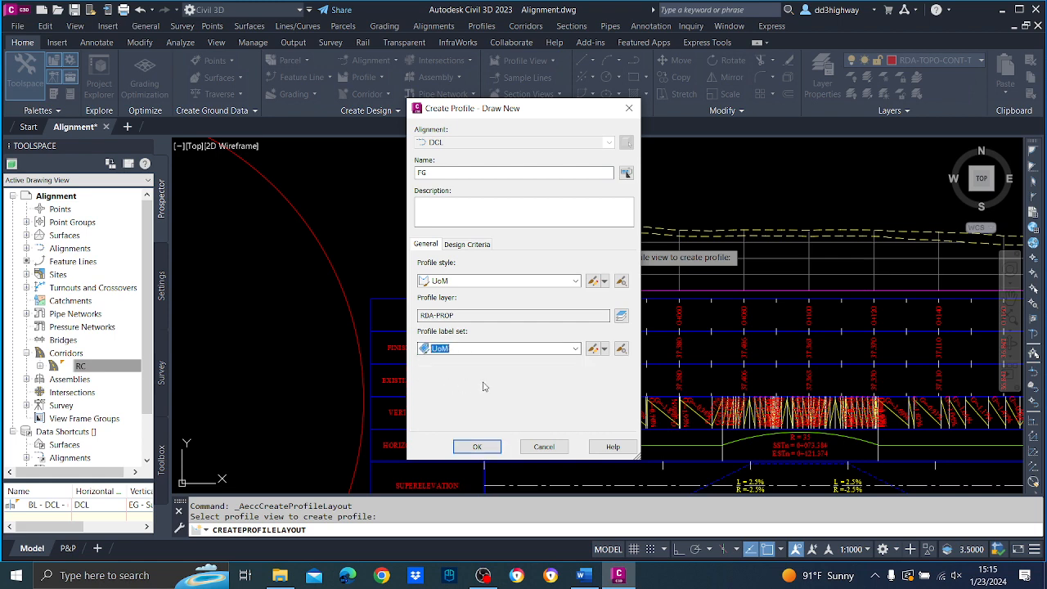
click(479, 447)
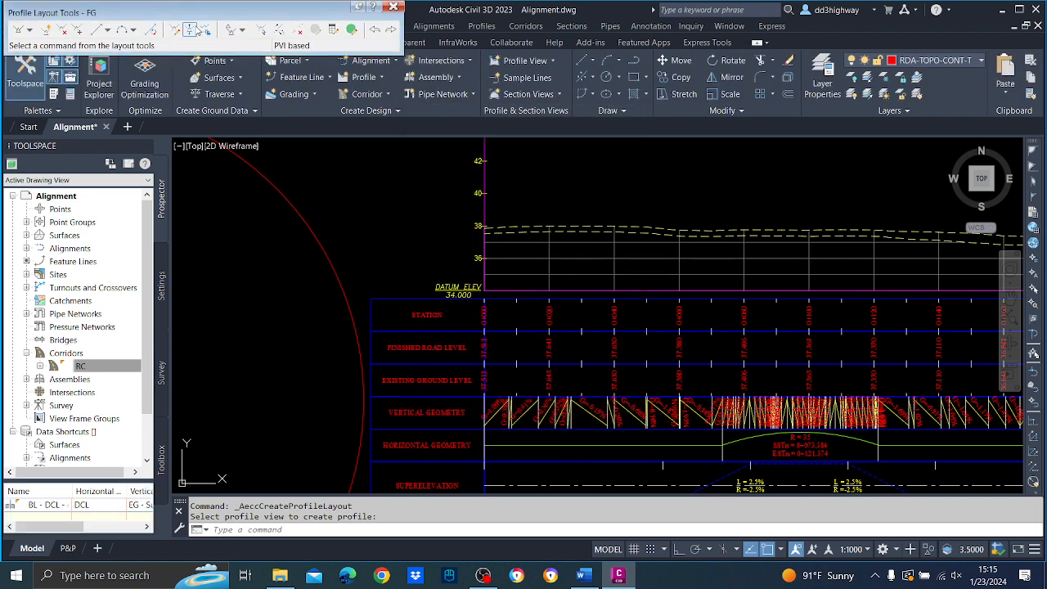
Start drawing FG's tangents from the upper surface profile's endpoint at station 0+000, with object snap off for the following points.
drag(194, 18, 513, 138)
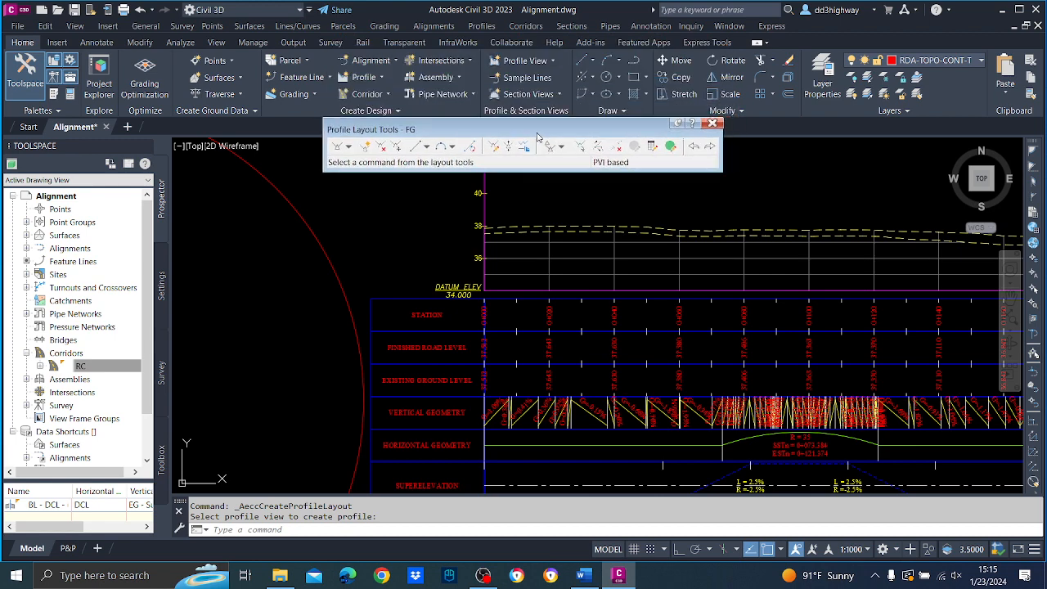
click(350, 149)
click(369, 159)
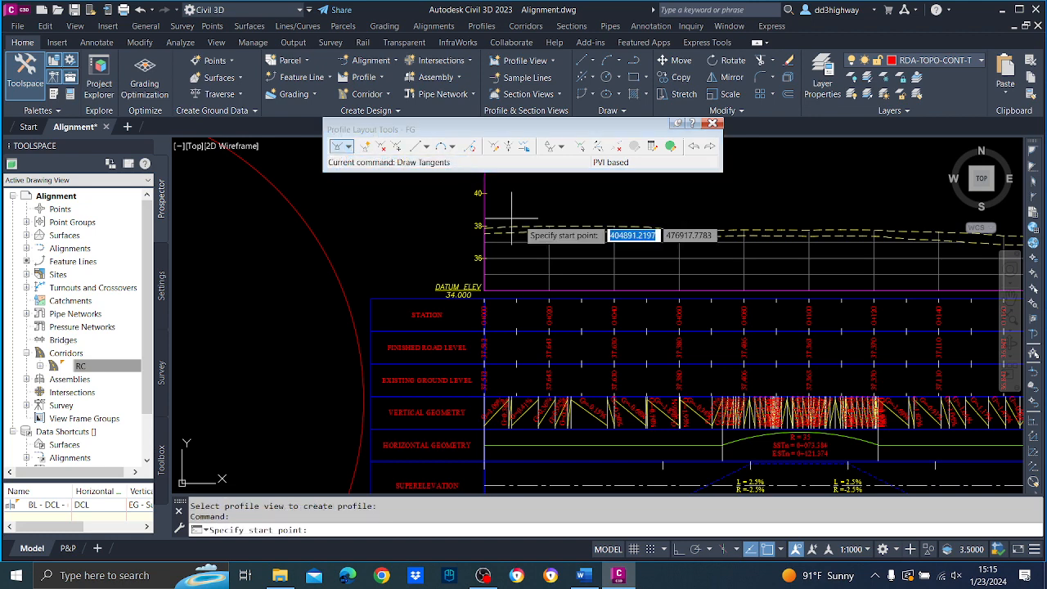
scroll(506, 235, up, 2)
scroll(506, 234, up, 2)
click(452, 221)
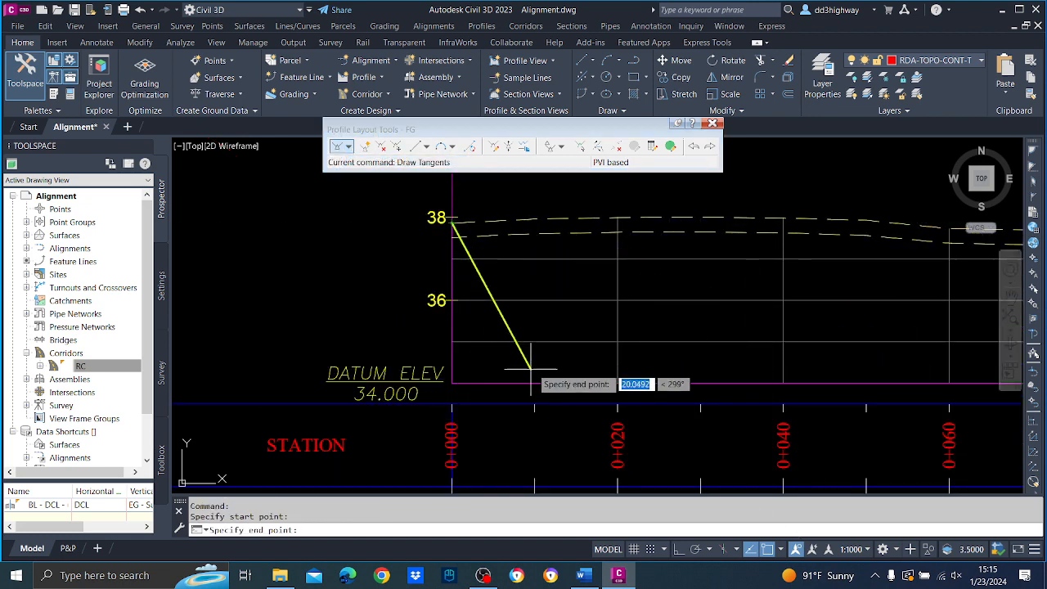
key(F3)
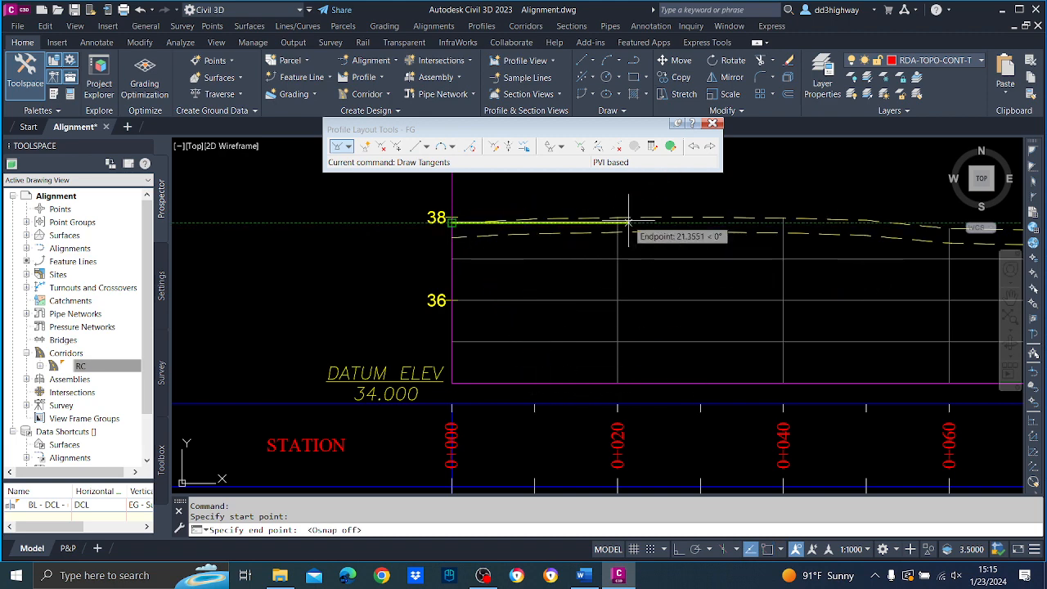
scroll(627, 227, down, 4)
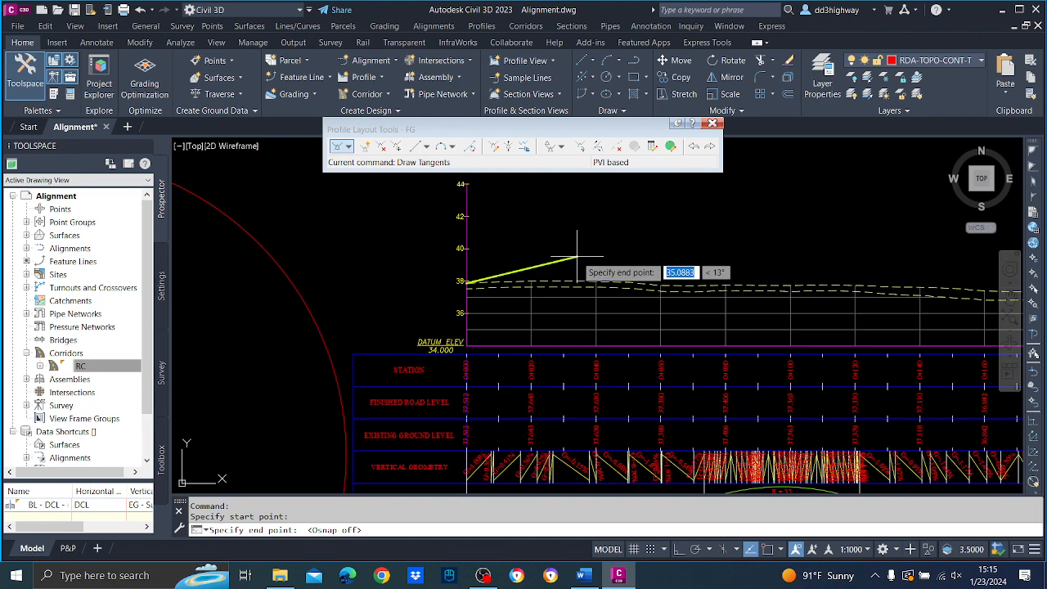
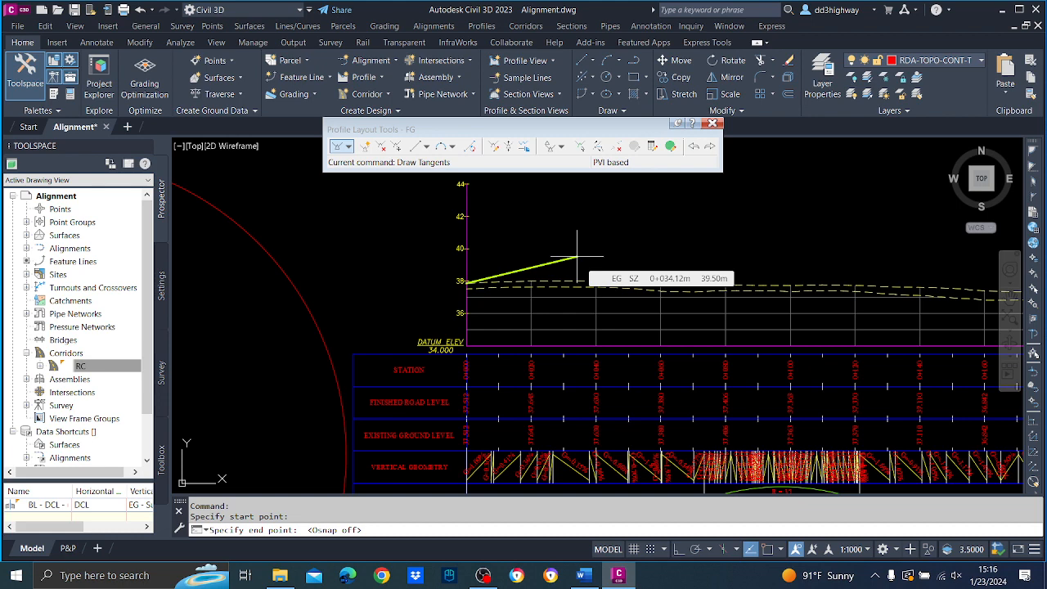
Continue FG's tangents along the upper surface profile with PVIs at about stations 0+030, 0+060, 0+114 and 0+166.
scroll(628, 262, up, 2)
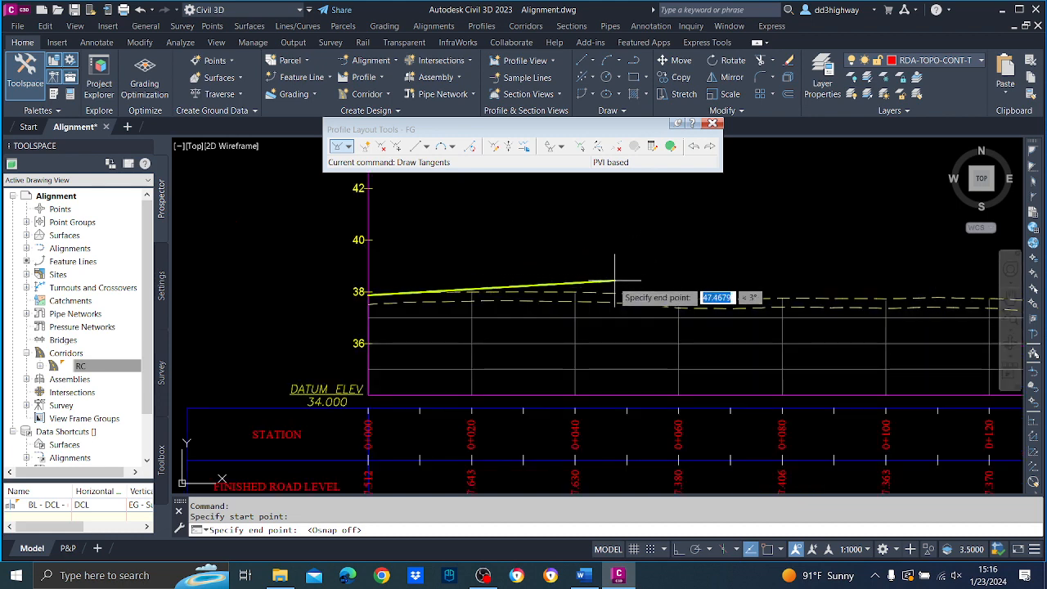
click(524, 284)
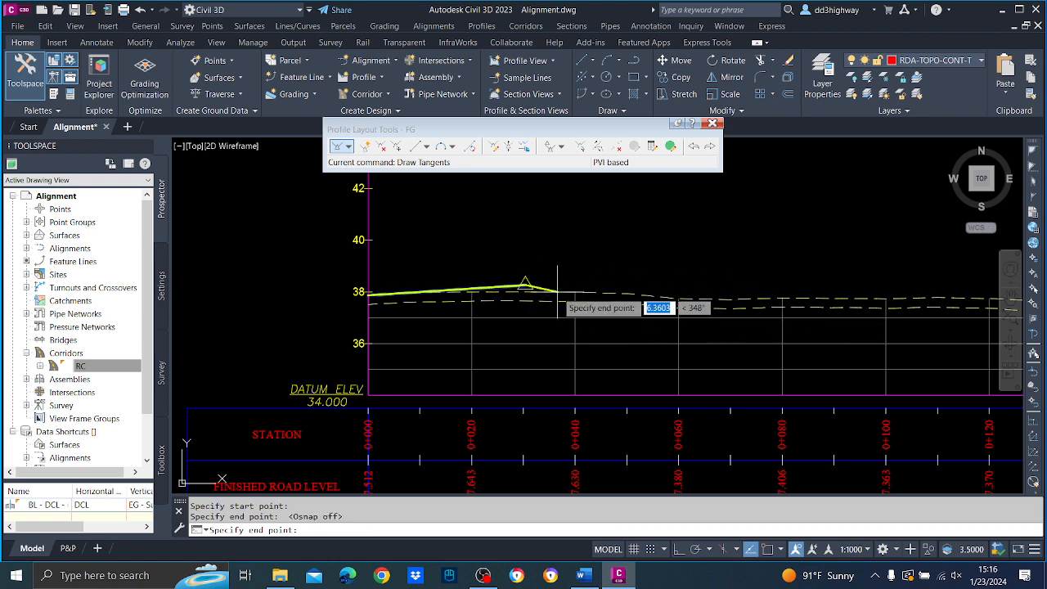
click(678, 299)
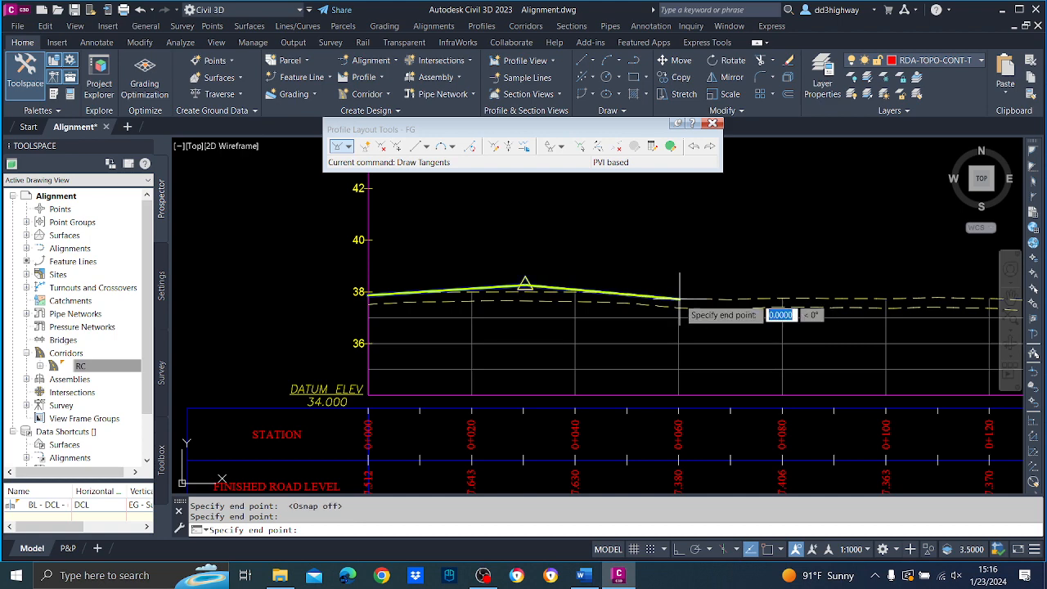
middle_drag(813, 289, 425, 295)
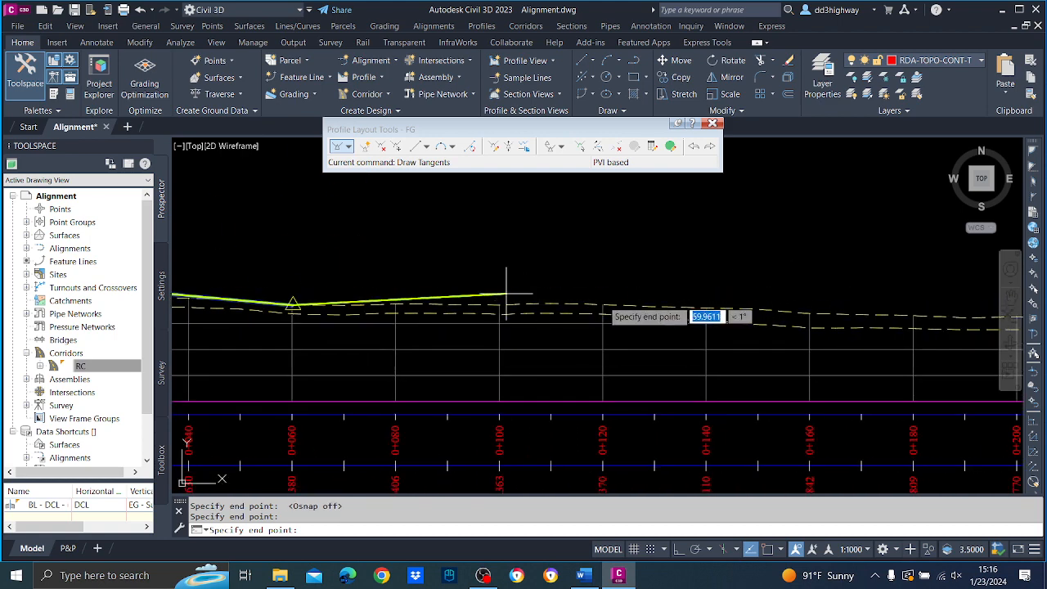
click(572, 304)
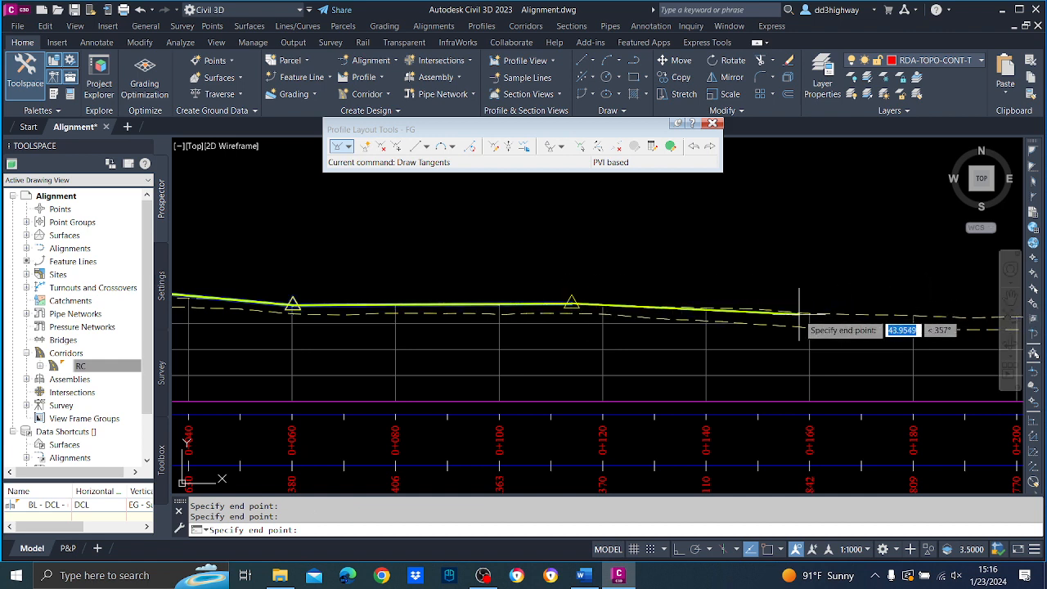
click(842, 314)
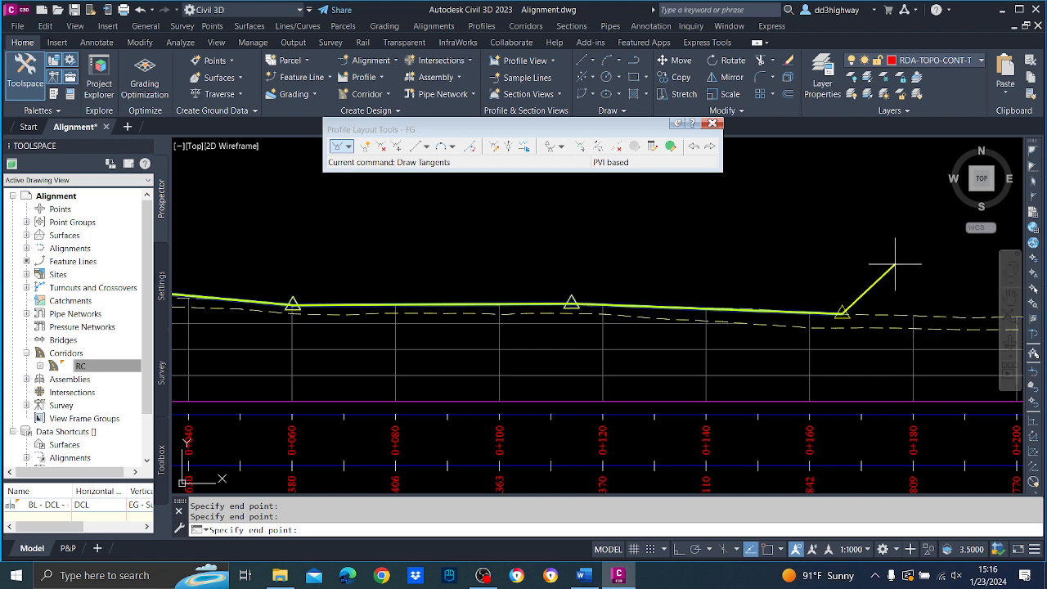
Extend FG's tangents along the upper profile with PVIs at about stations 0+222, 0+267 and 0+316.
middle_drag(899, 260, 463, 265)
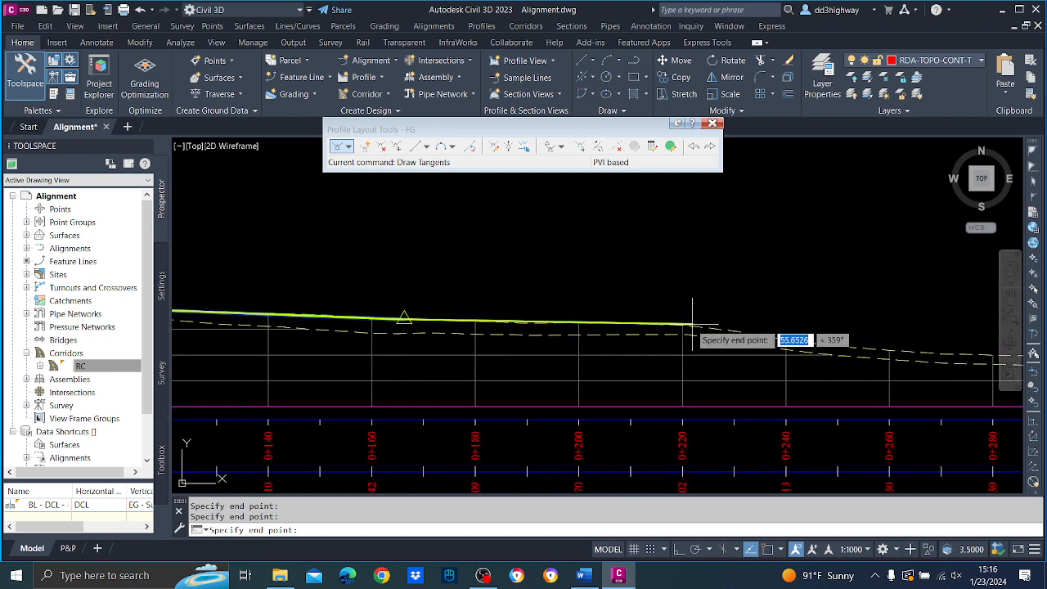
click(691, 323)
middle_drag(891, 338, 736, 337)
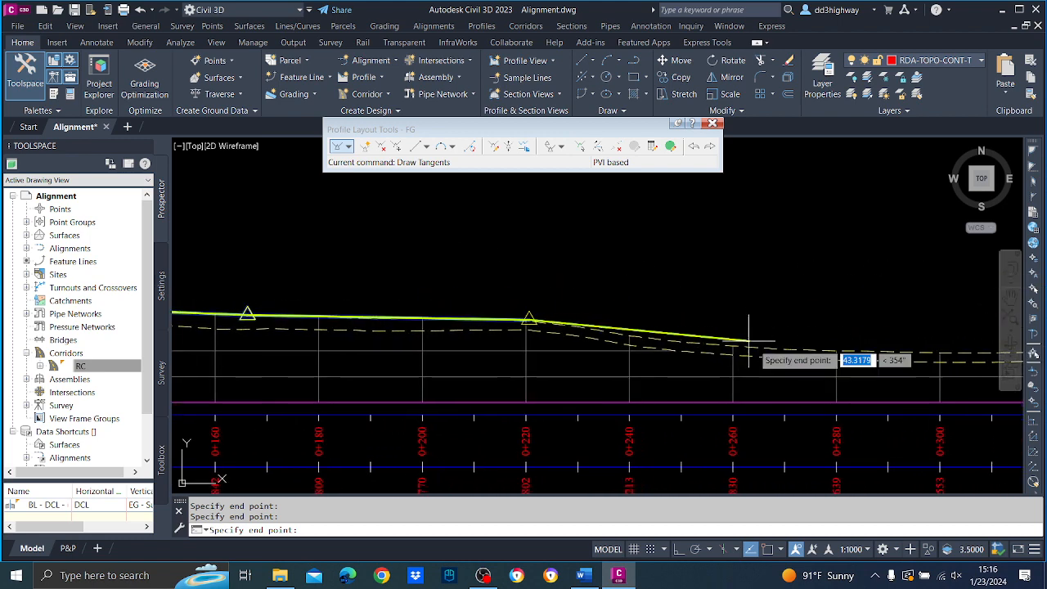
click(769, 347)
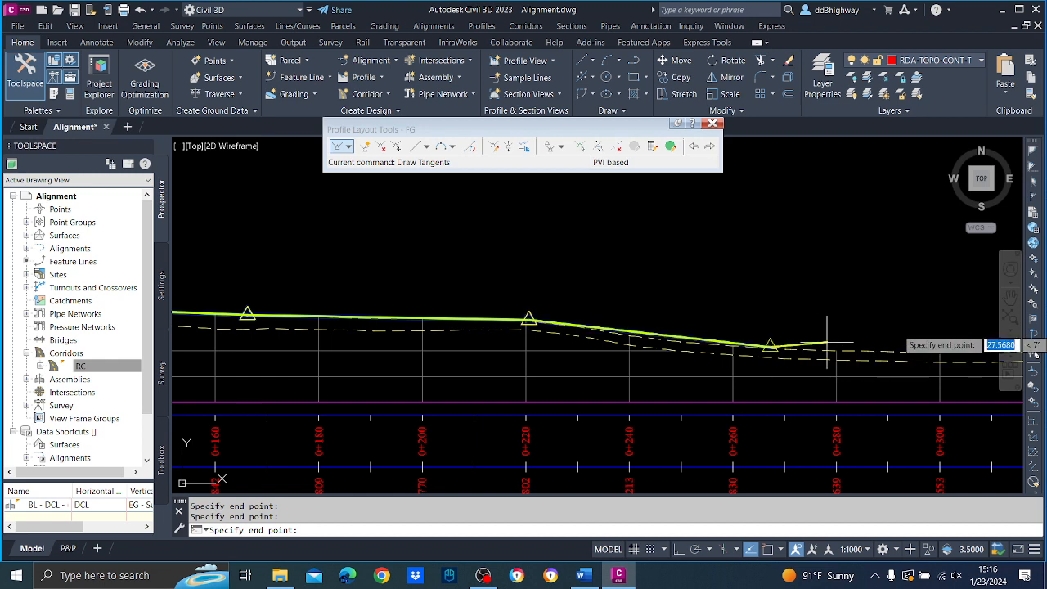
middle_drag(916, 330, 626, 336)
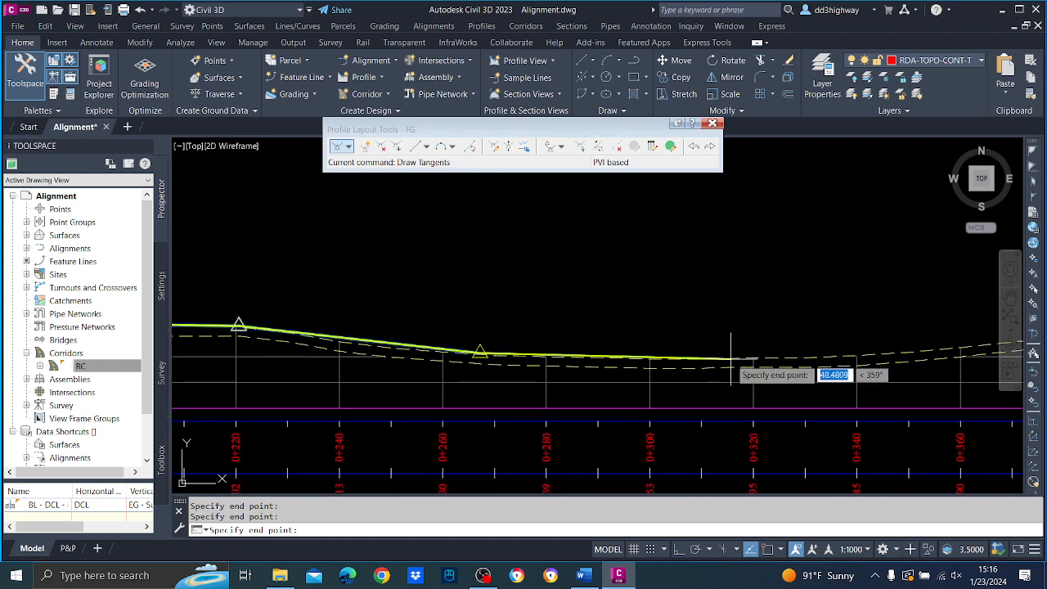
click(730, 356)
Extend FG's tangents over the rise in the upper profile with PVIs at about stations 0+355, 0+407 and 0+455.
middle_drag(911, 311, 582, 332)
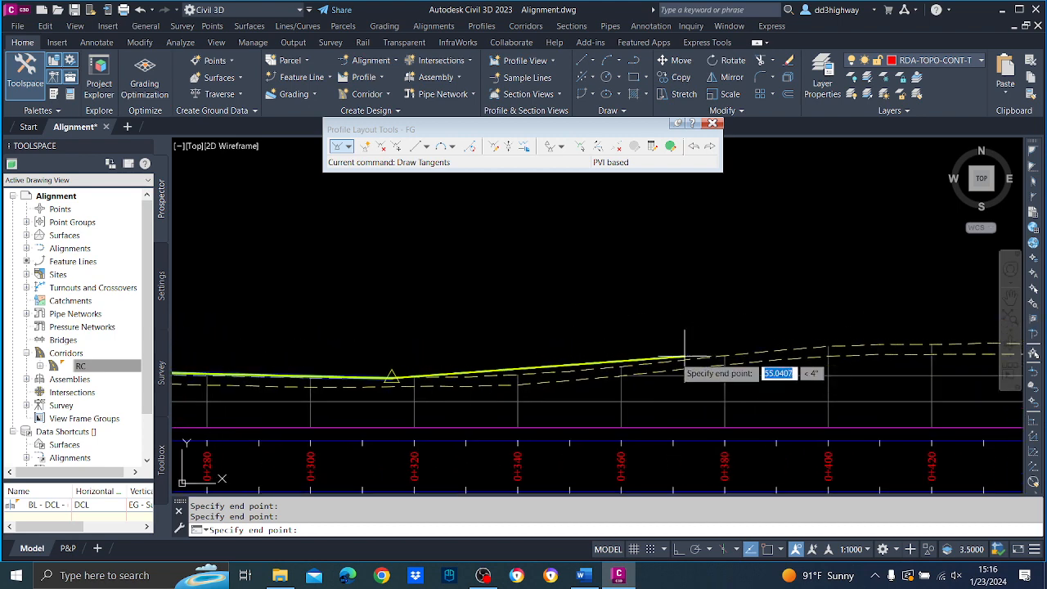
click(596, 366)
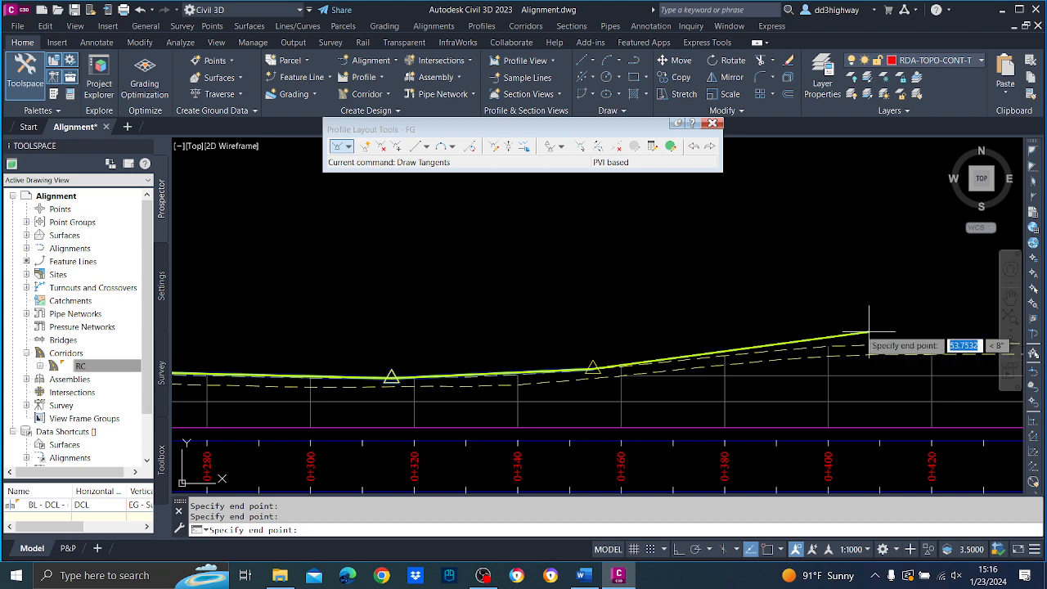
middle_drag(731, 315, 524, 315)
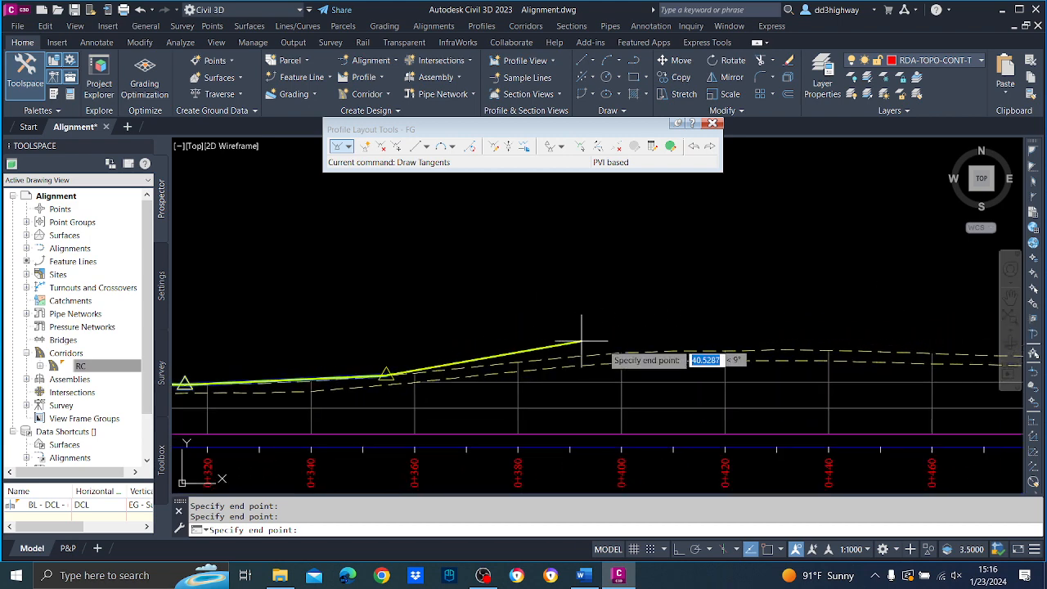
click(660, 347)
middle_drag(791, 341, 521, 337)
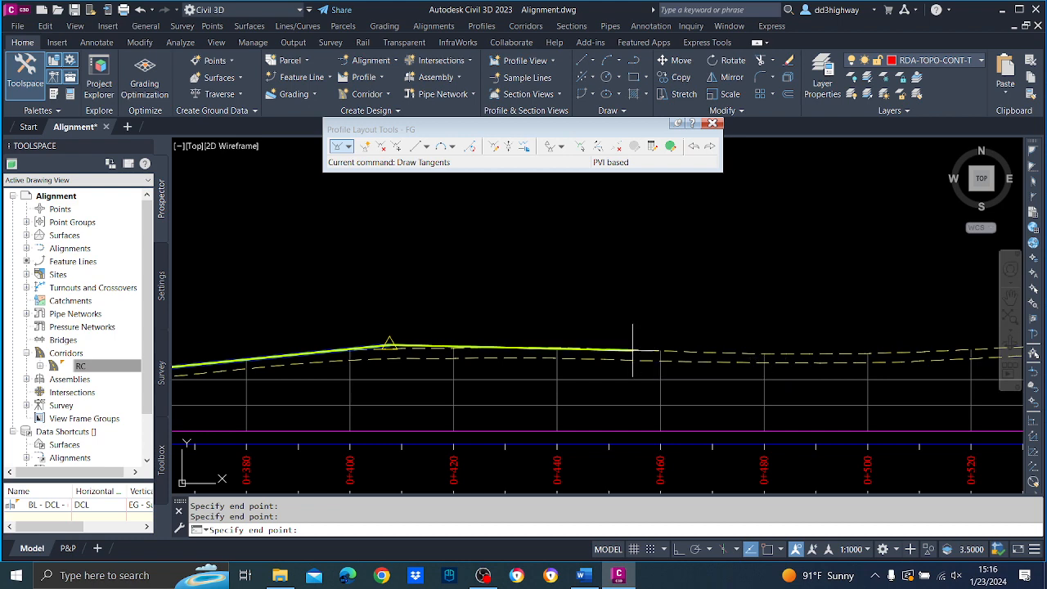
click(632, 350)
Extend FG's tangents along the upper profile with PVIs at about stations 0+498, 0+548 and 0+603.
middle_drag(838, 348, 609, 352)
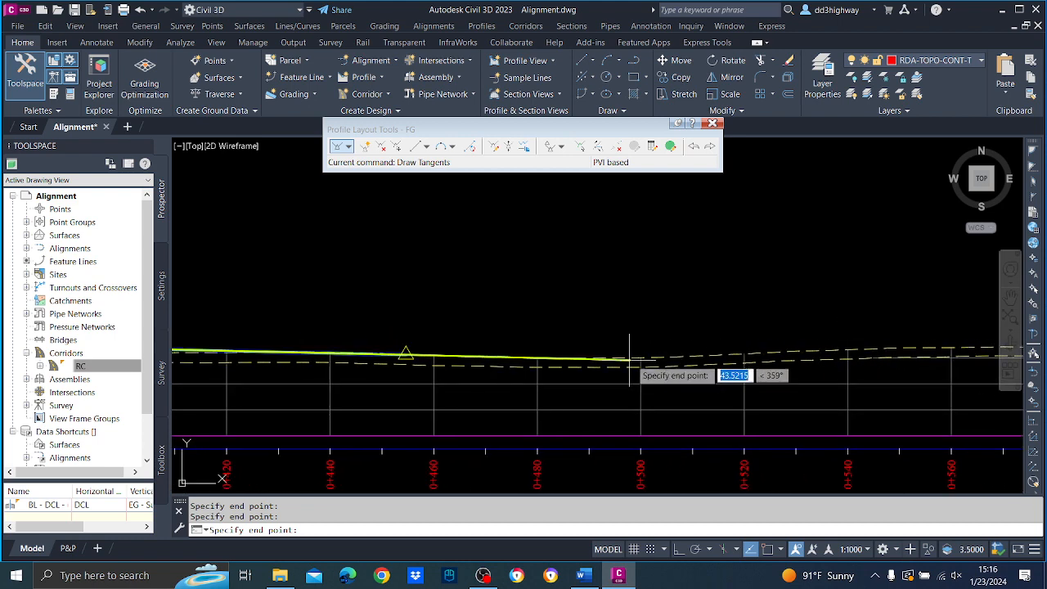
click(633, 358)
middle_drag(876, 346, 700, 352)
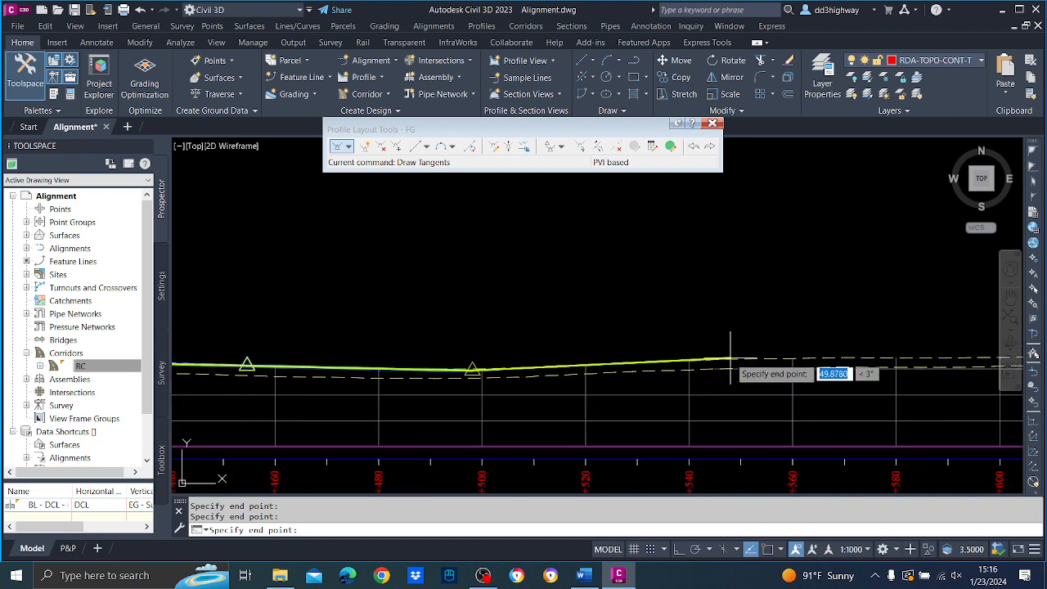
click(730, 357)
middle_drag(879, 322, 574, 326)
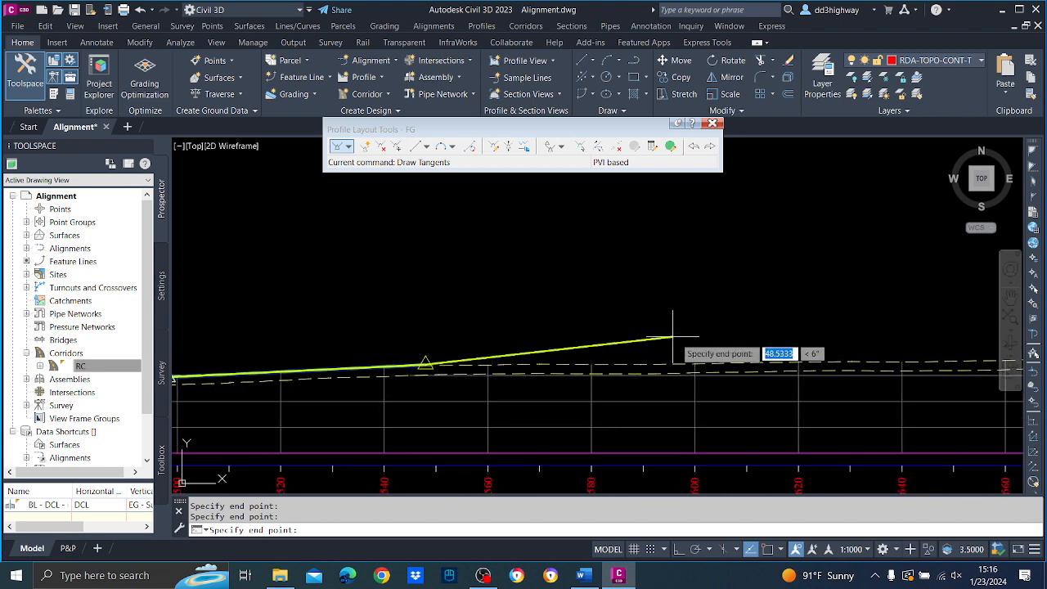
click(711, 362)
Extend FG's tangents along the upper profile with PVIs at about stations 0+642, 0+681, 0+721 and 0+763.
middle_drag(838, 320, 454, 325)
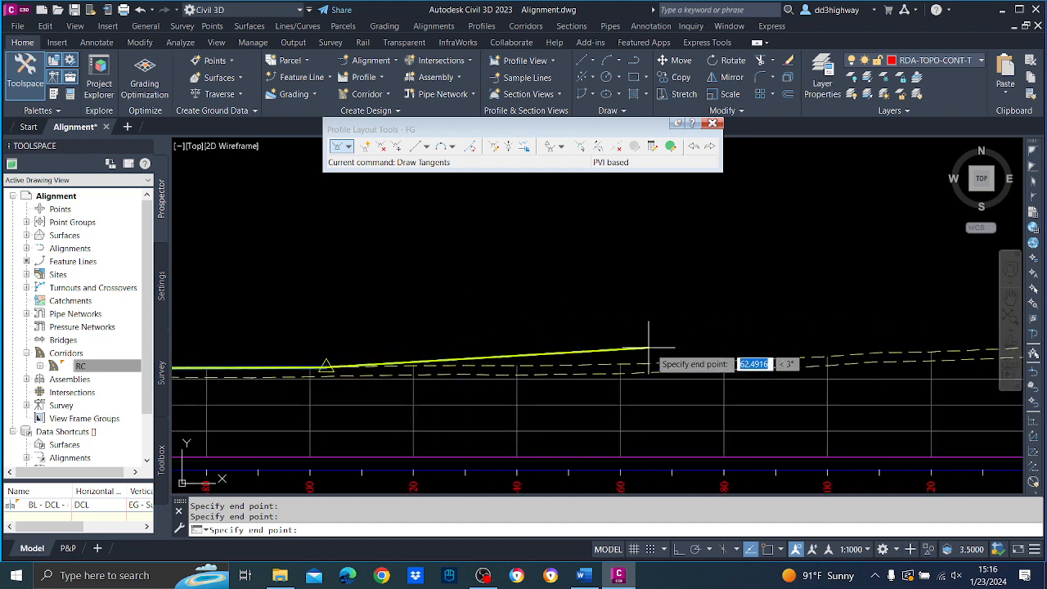
click(527, 364)
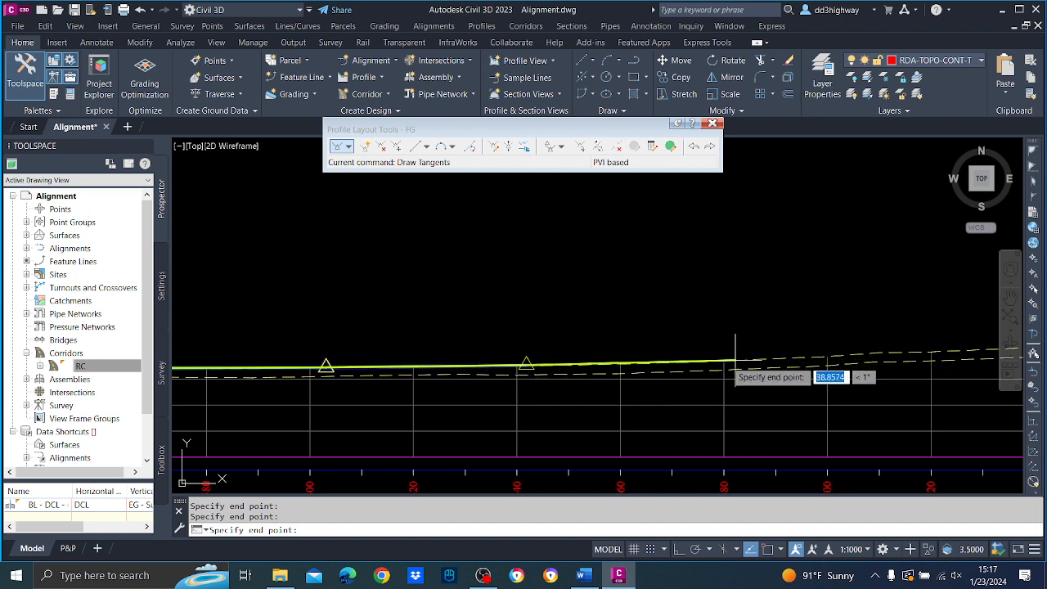
middle_drag(641, 338, 526, 337)
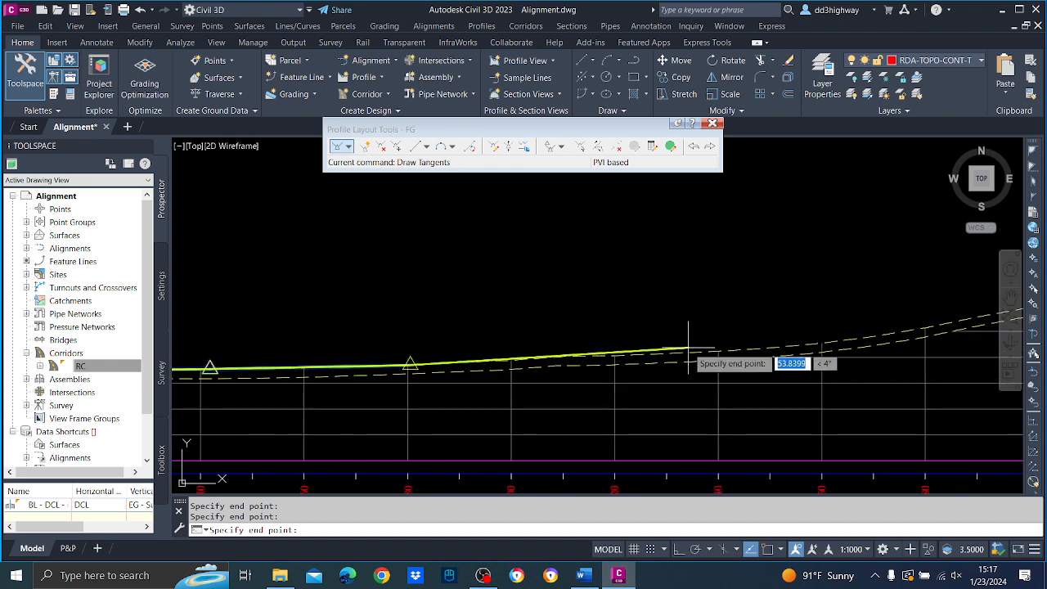
click(618, 354)
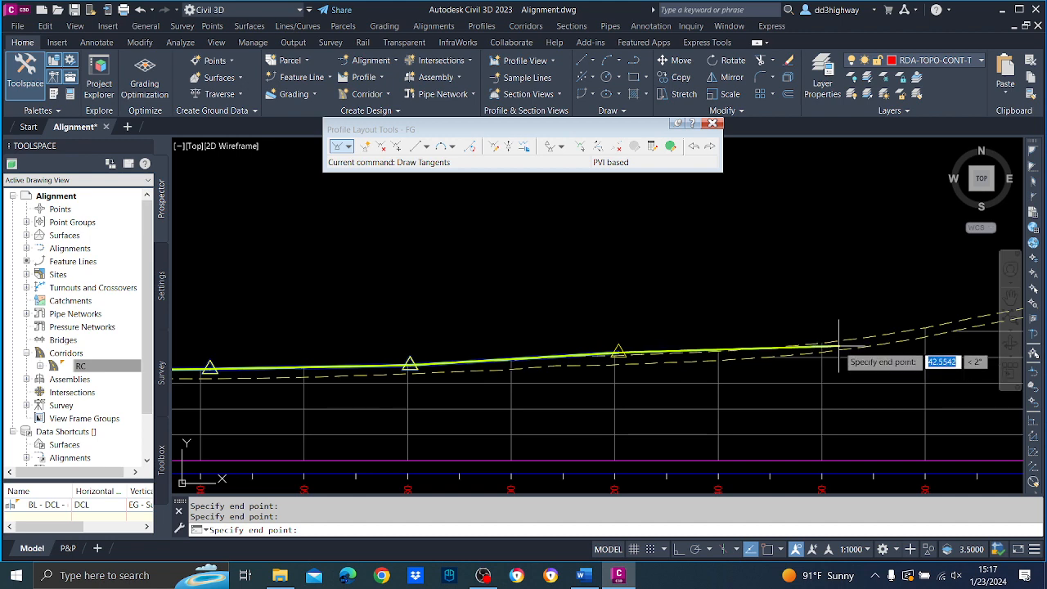
click(838, 346)
Draw FG's last three tangents up the final climb to the upper profile's end and finish the tangent drawing.
middle_drag(921, 305, 456, 357)
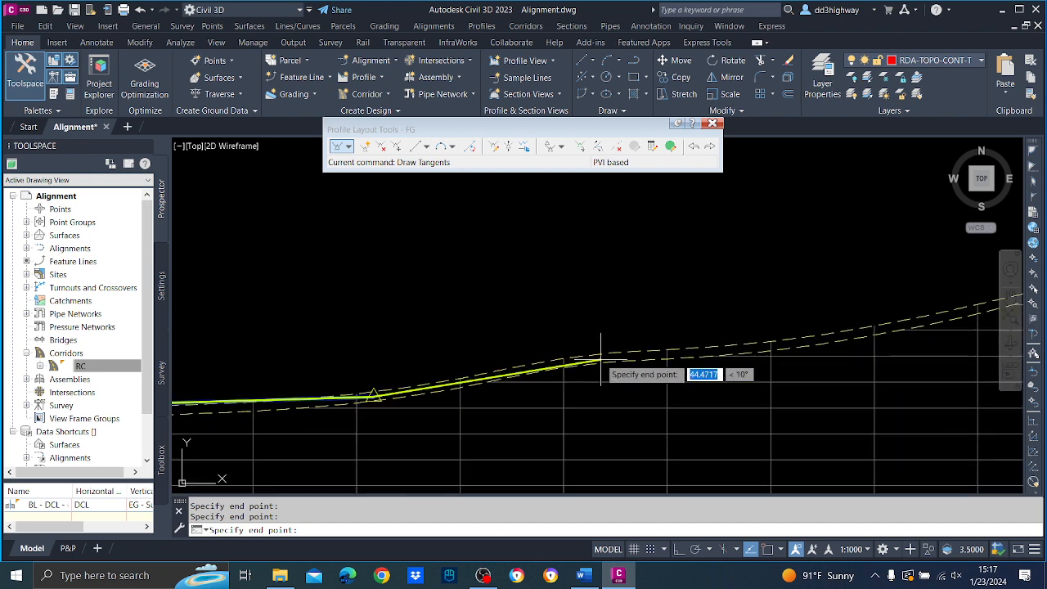
click(602, 355)
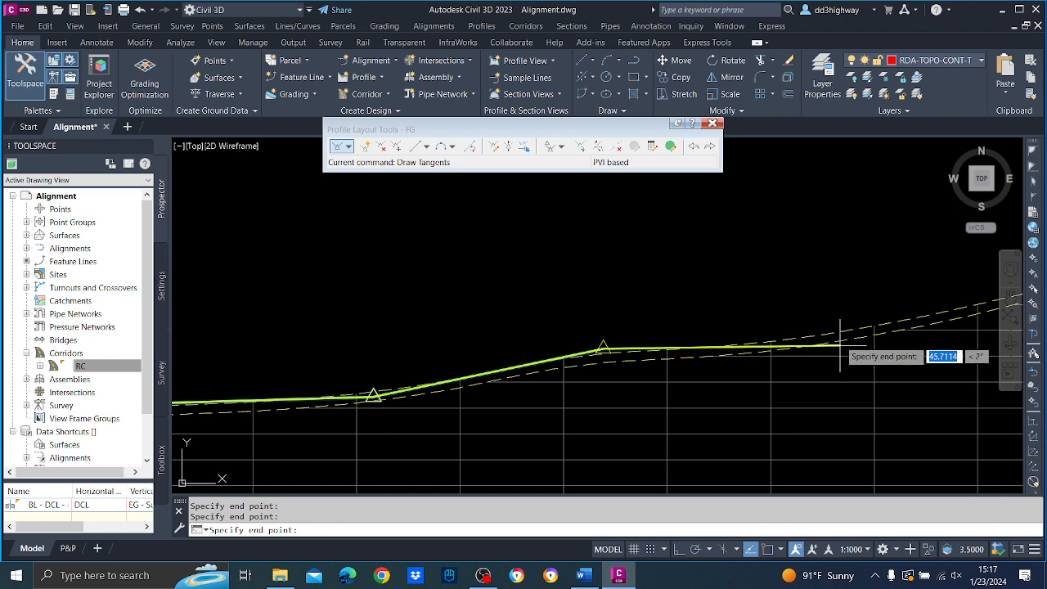
click(832, 335)
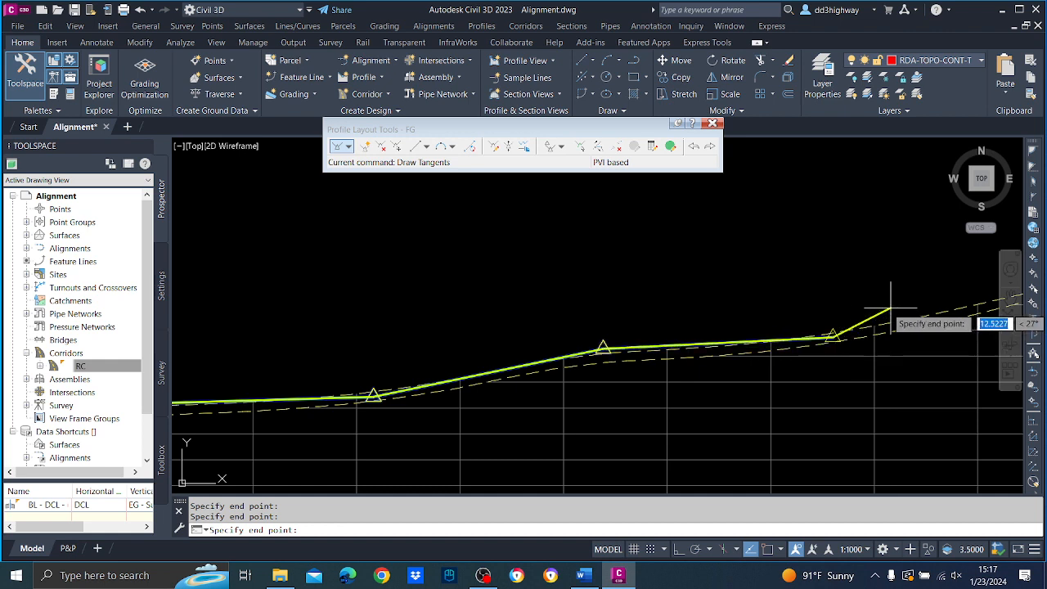
middle_drag(890, 309, 562, 355)
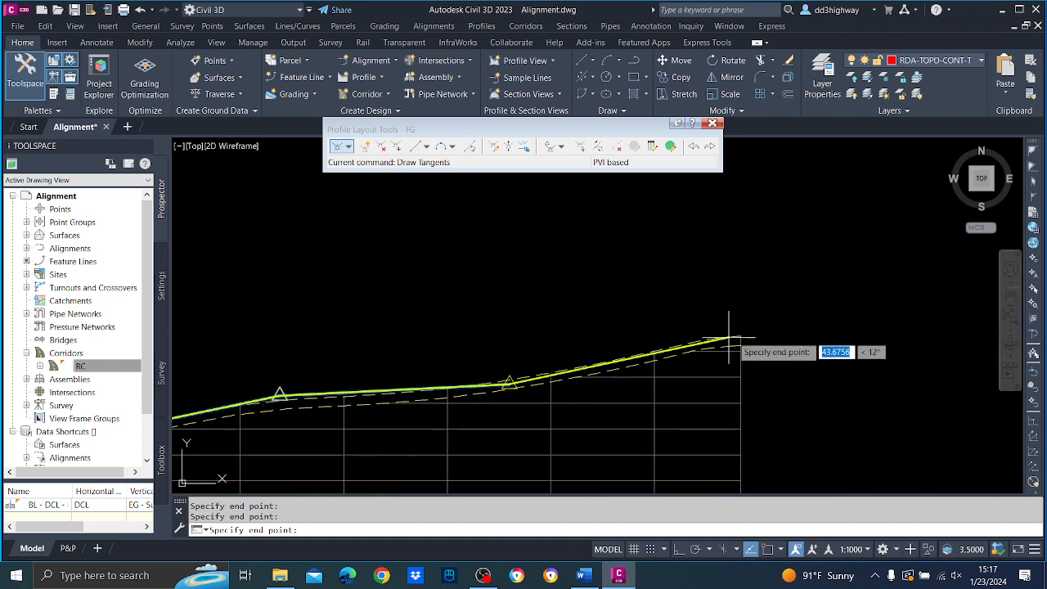
click(739, 333)
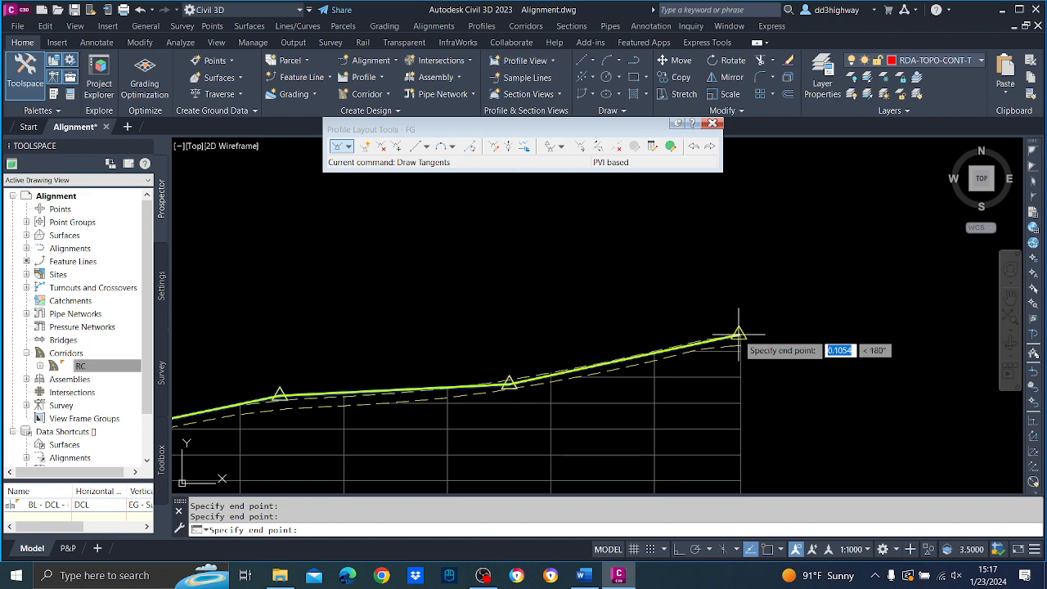
key(Return)
Examine FG's PVI station, elevation and grade labels, especially around the first PVIs at the start of the profile view.
scroll(673, 276, down, 5)
middle_drag(595, 311, 955, 311)
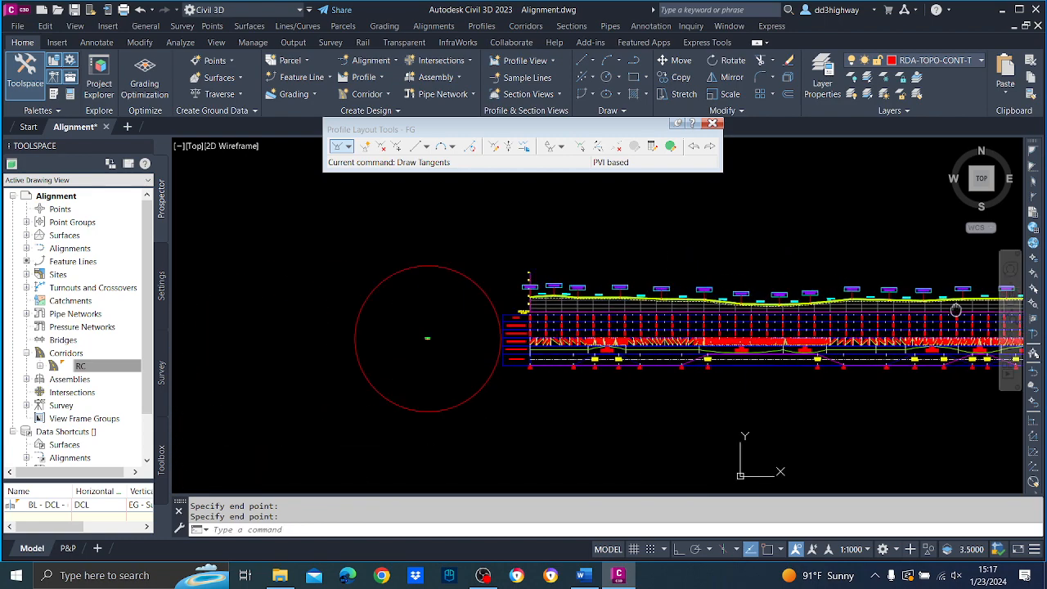
scroll(593, 311, up, 6)
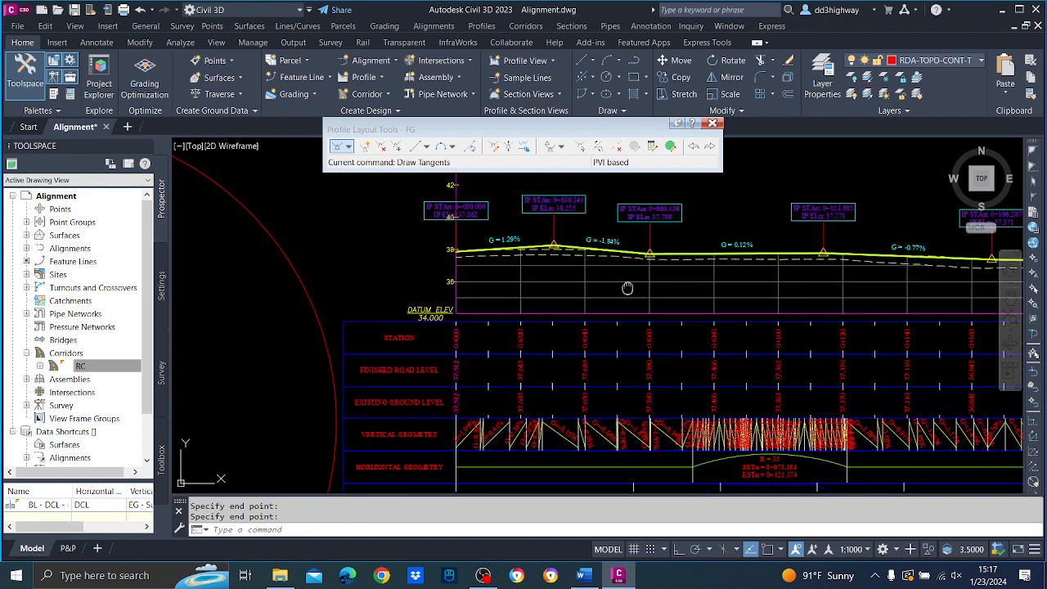
middle_drag(627, 288, 657, 347)
scroll(564, 309, up, 4)
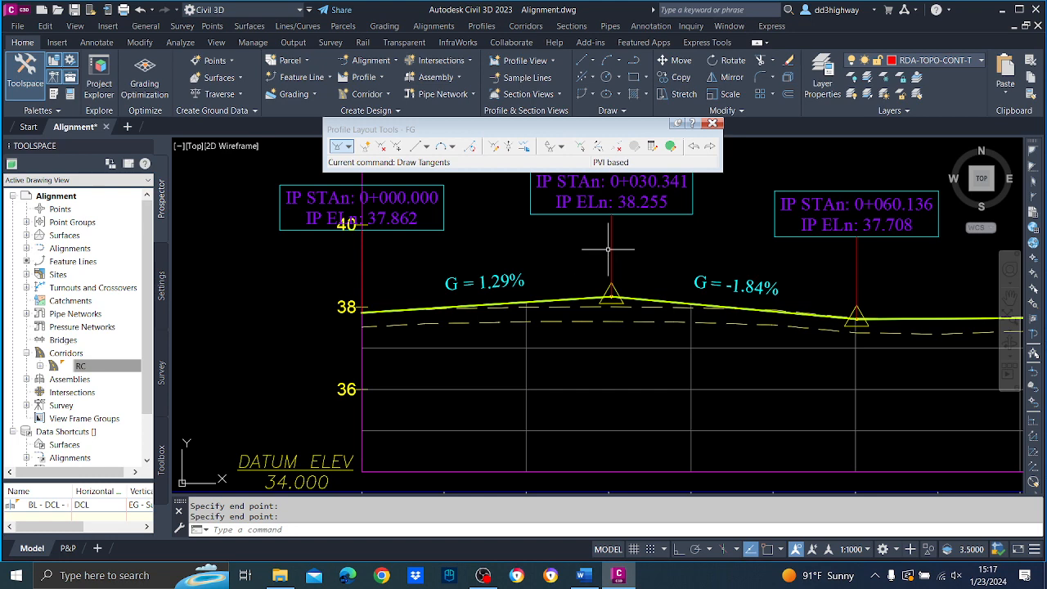
scroll(653, 292, down, 2)
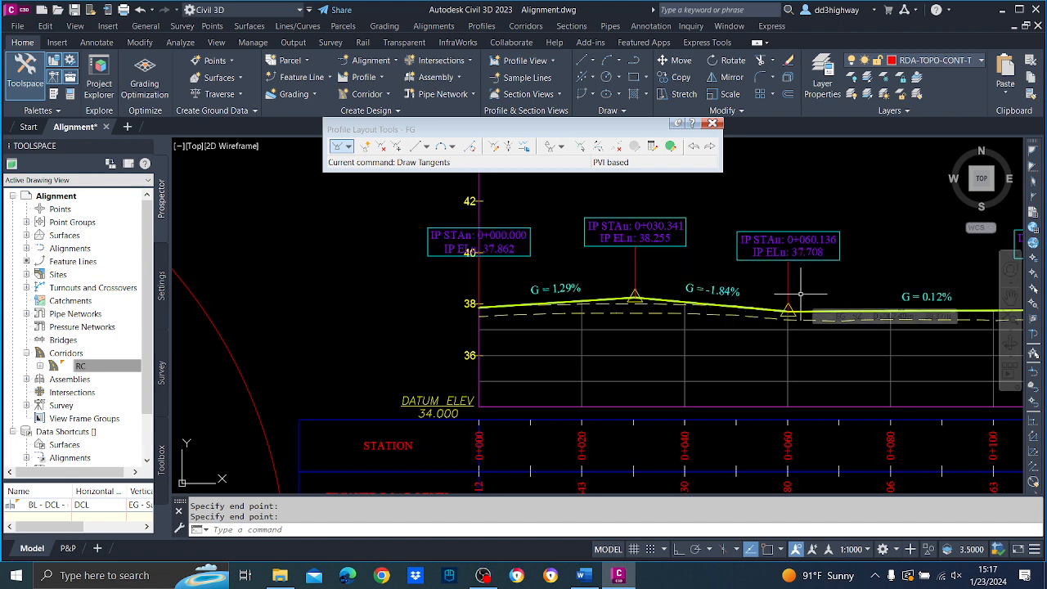
scroll(704, 312, up, 2)
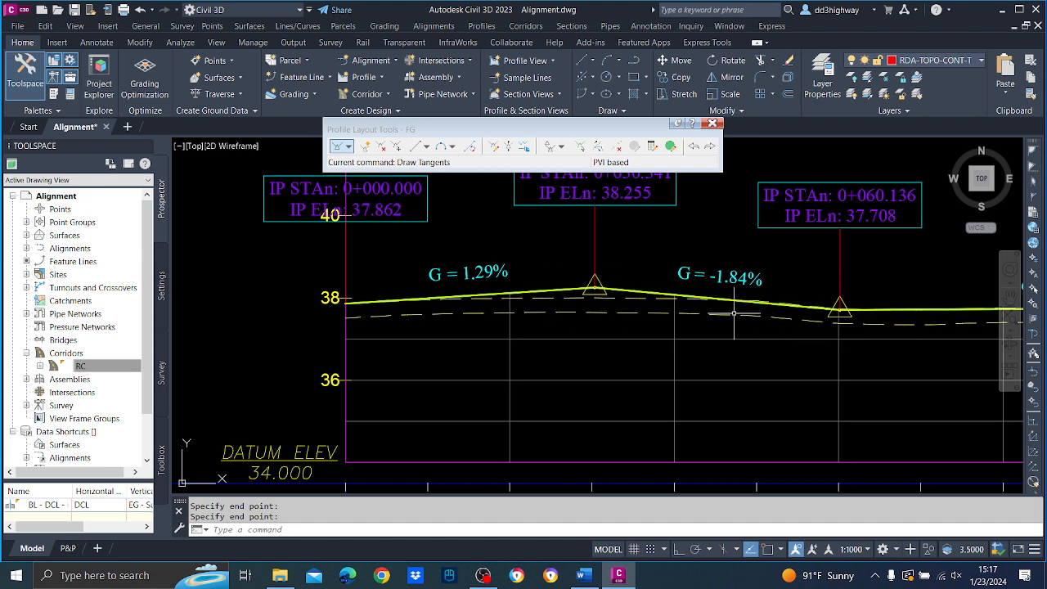
Add a free vertical parabola (PVI based) with a 50 m curve length at FG's PVI near station 0+030.
click(451, 147)
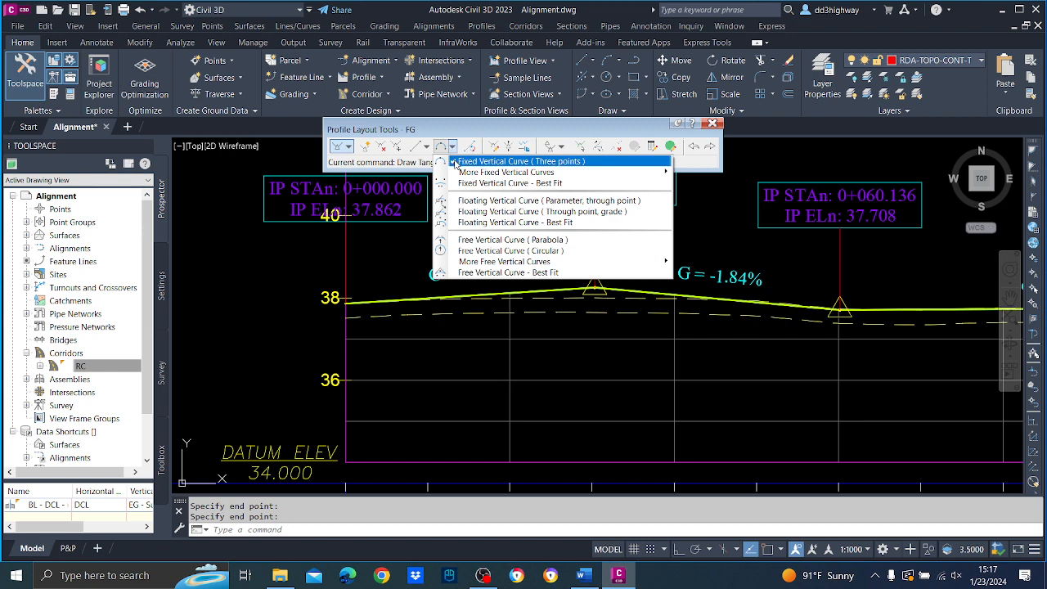
mouse_move(495, 261)
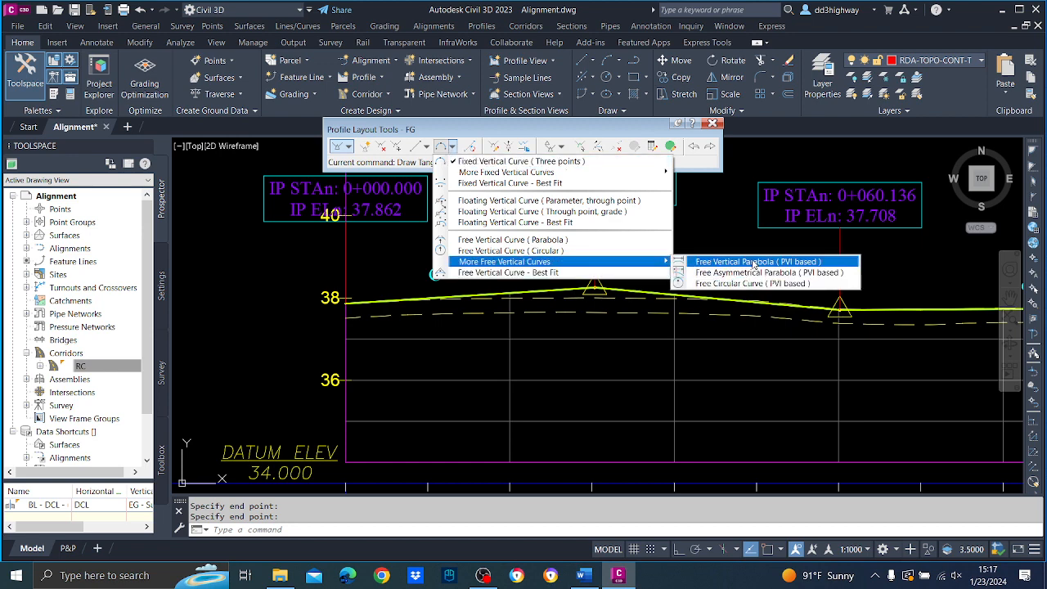
click(754, 261)
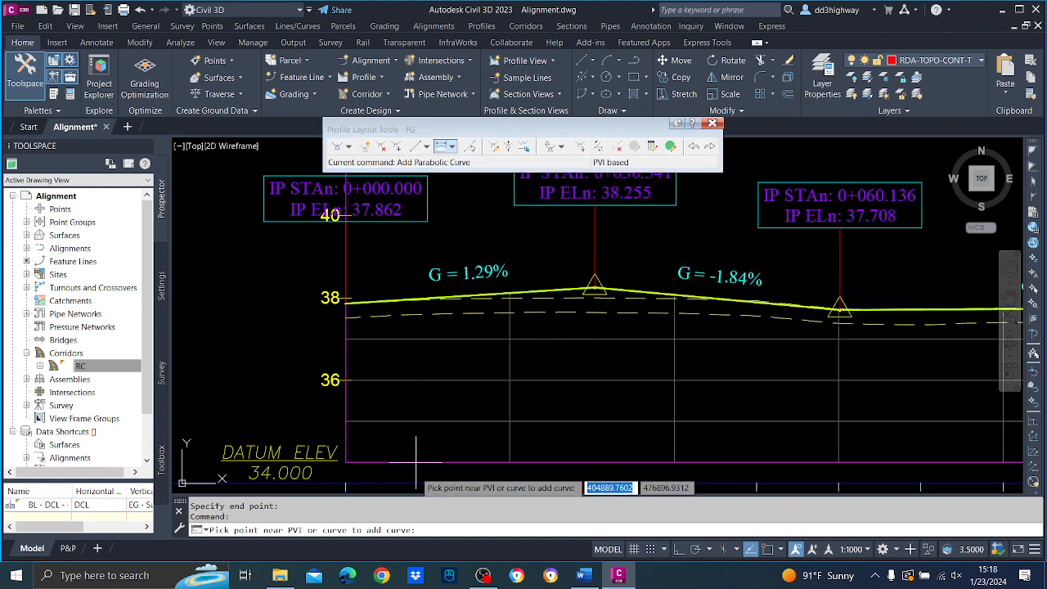
click(596, 299)
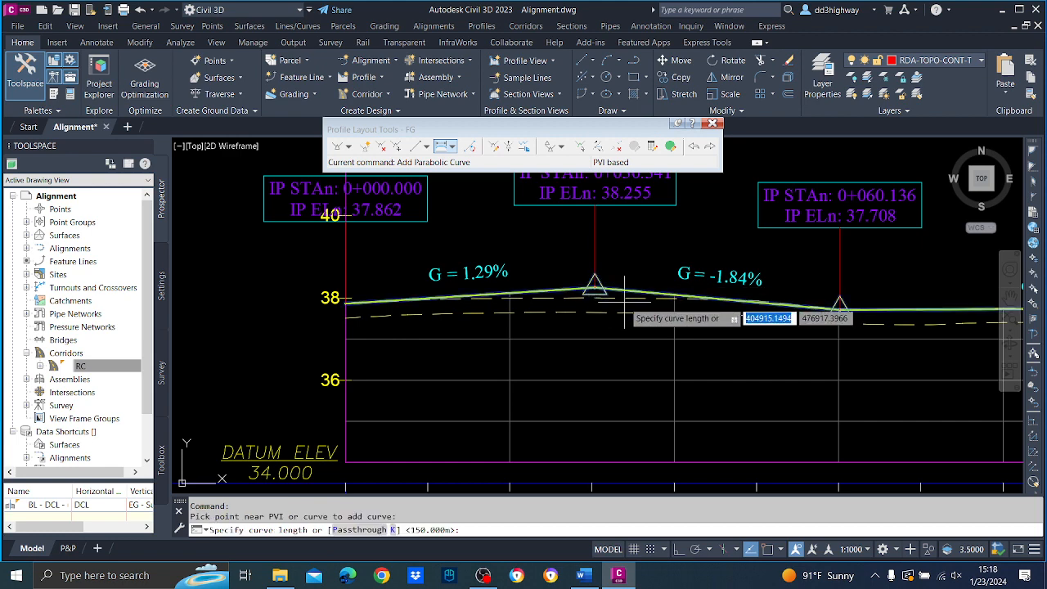
text(50)
key(Return)
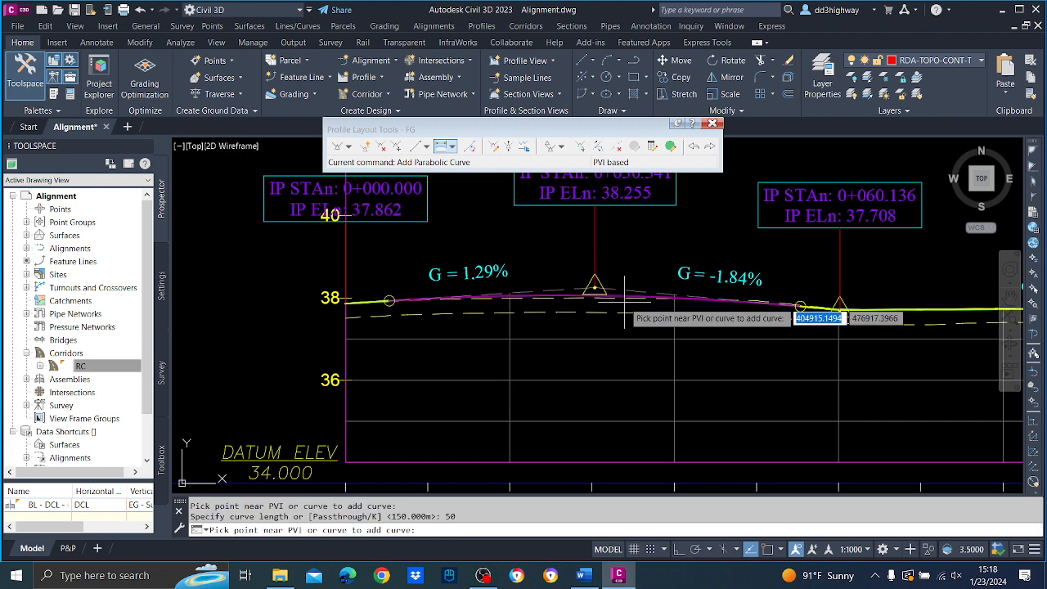
key(Return)
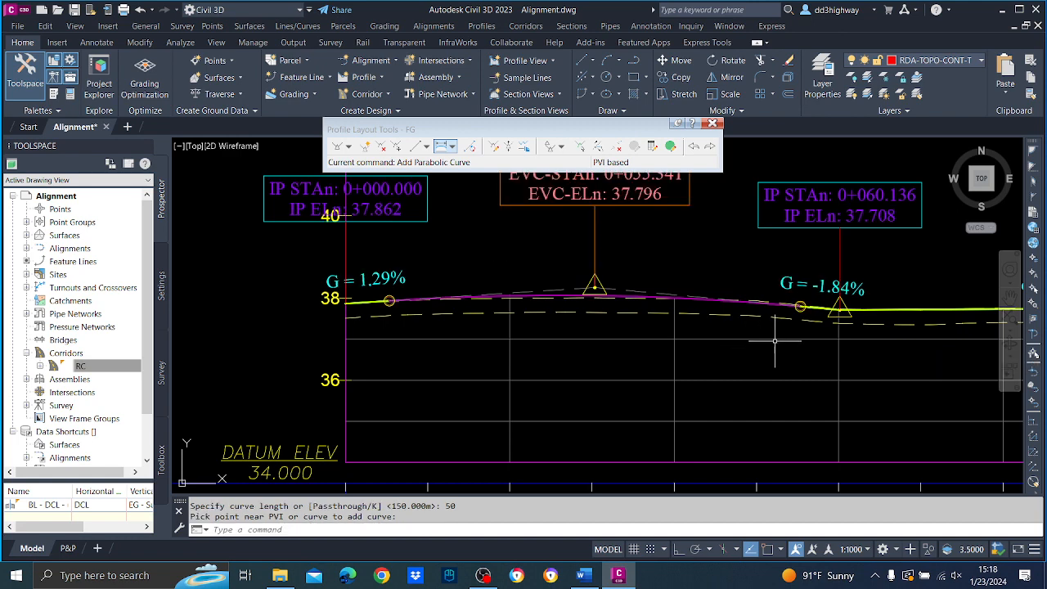
Delete FG's PVI at station 0+060.136, just beyond the end of the first vertical curve.
scroll(774, 340, down, 3)
scroll(603, 343, up, 5)
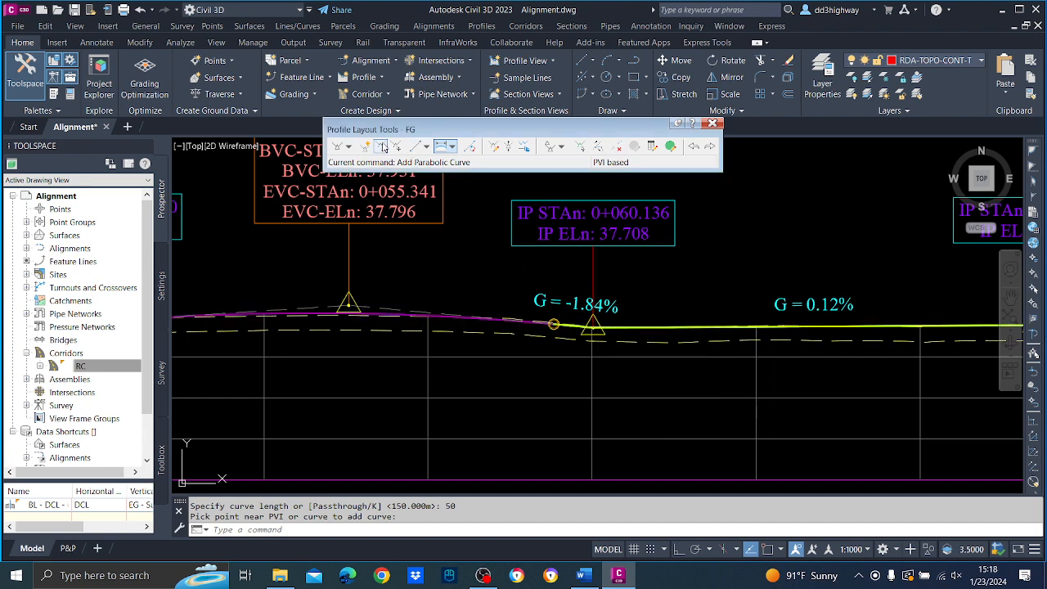
click(381, 146)
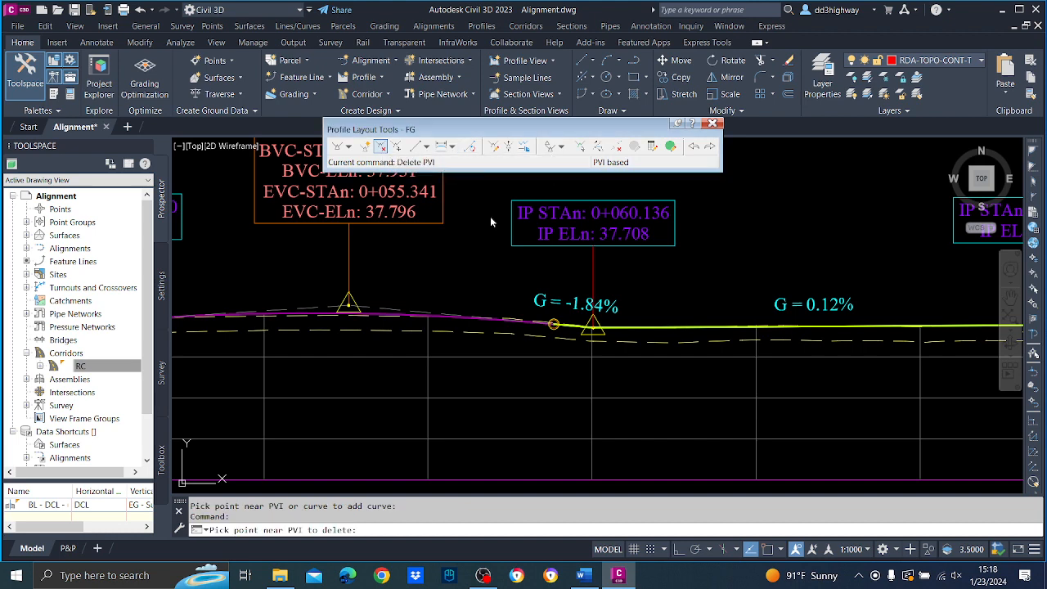
click(622, 333)
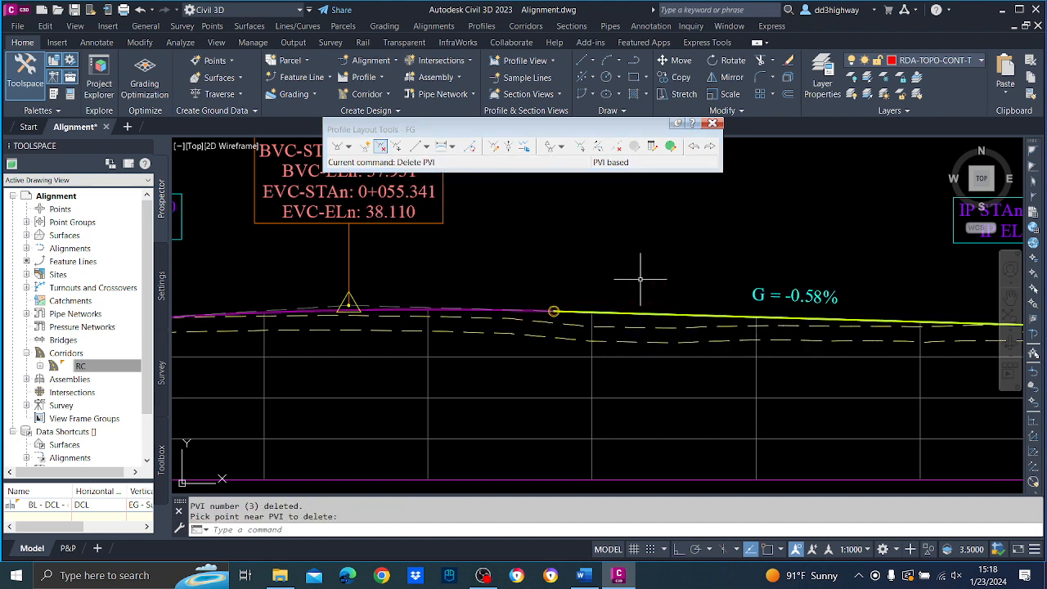
Examine how FG's first vertical curve and the tangent beyond it run relative to the dashed surface profiles.
scroll(645, 251, down, 4)
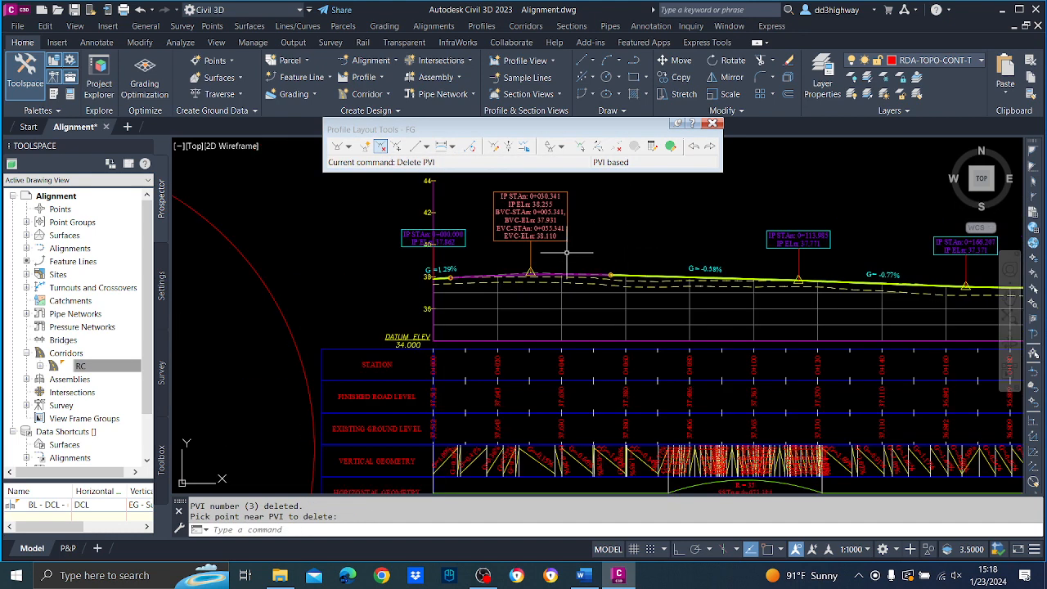
scroll(566, 252, up, 3)
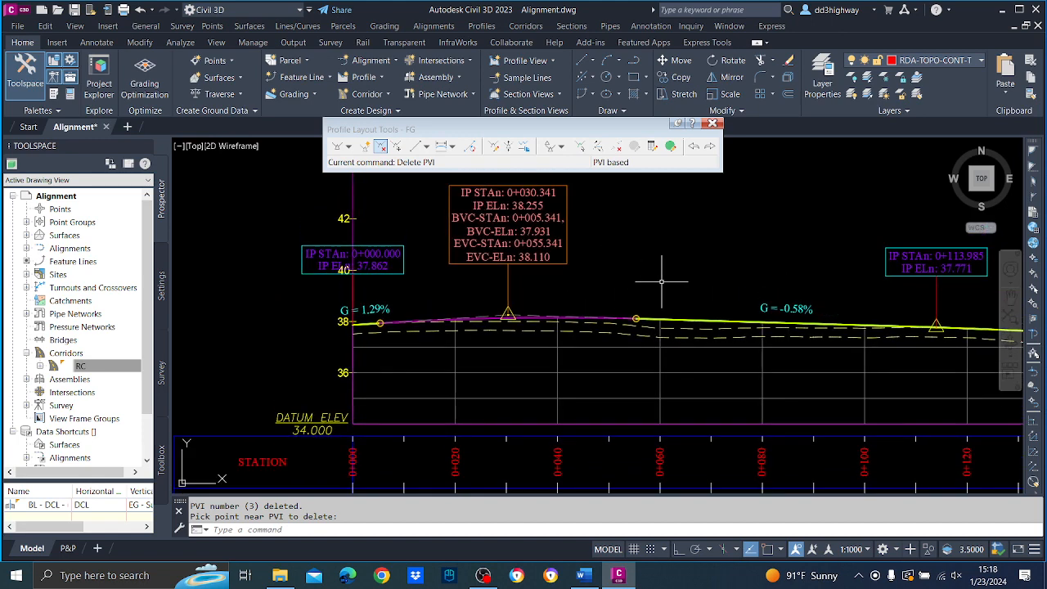
middle_drag(673, 280, 469, 266)
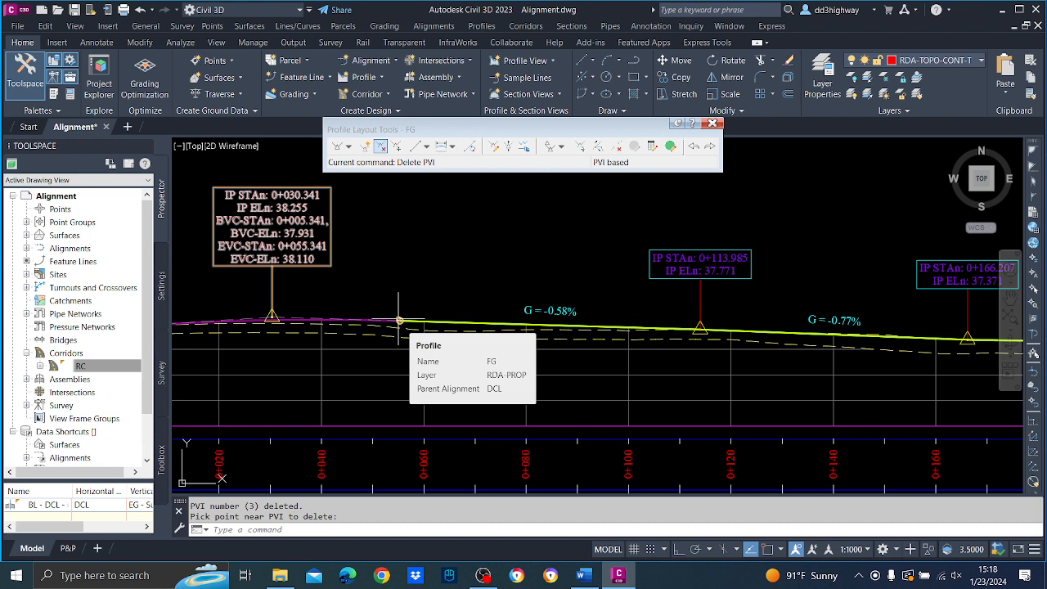
scroll(399, 318, down, 4)
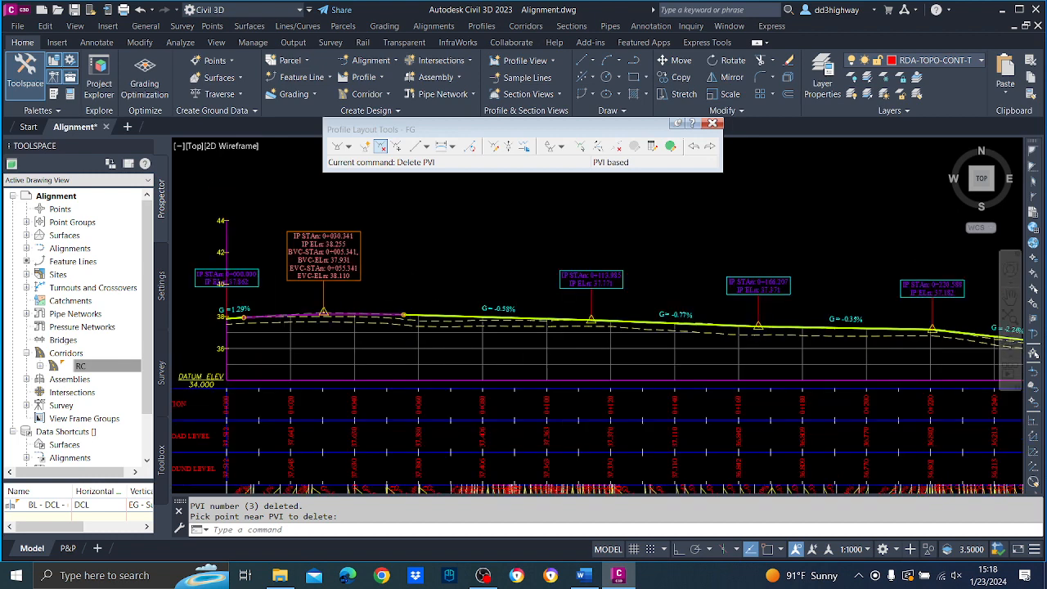
scroll(391, 305, up, 2)
middle_drag(354, 316, 513, 314)
scroll(605, 309, up, 4)
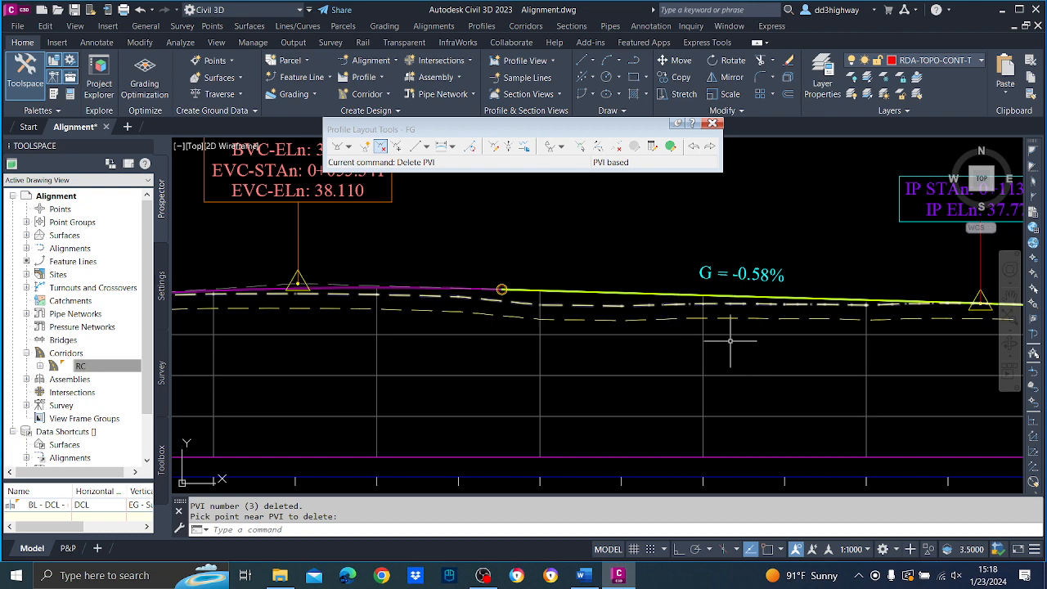
scroll(801, 411, down, 4)
scroll(585, 366, up, 5)
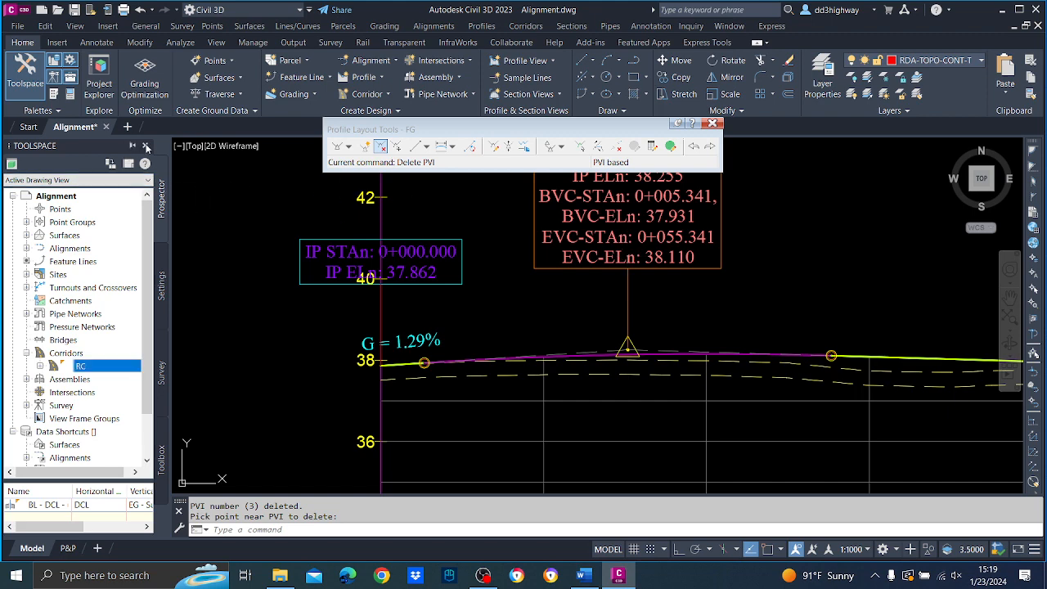
Close the Toolspace and set the PVI station of FG's first vertical curve to 0+025.
click(146, 146)
scroll(631, 349, down, 2)
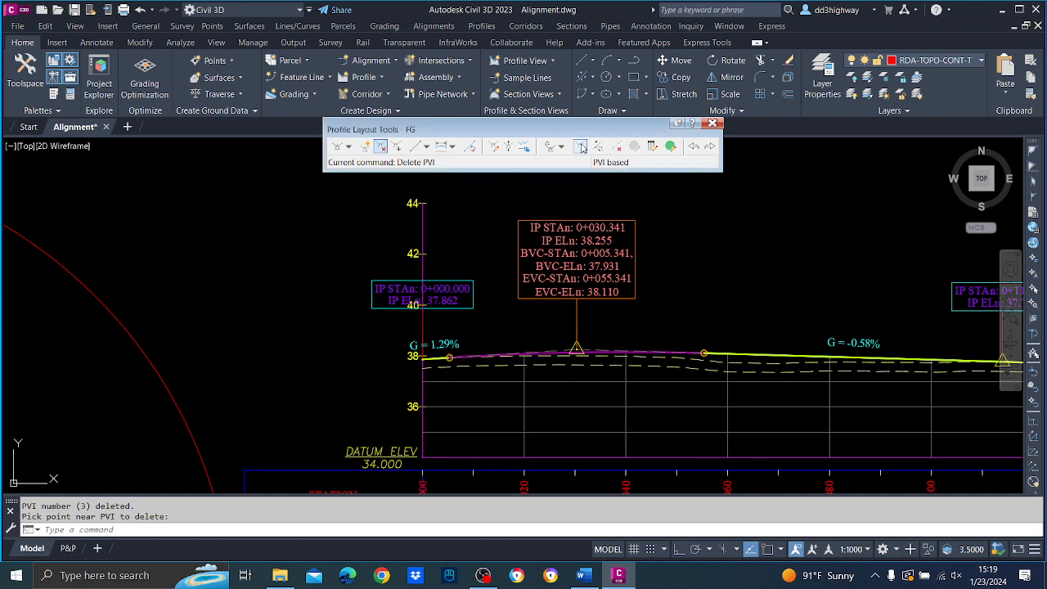
click(579, 147)
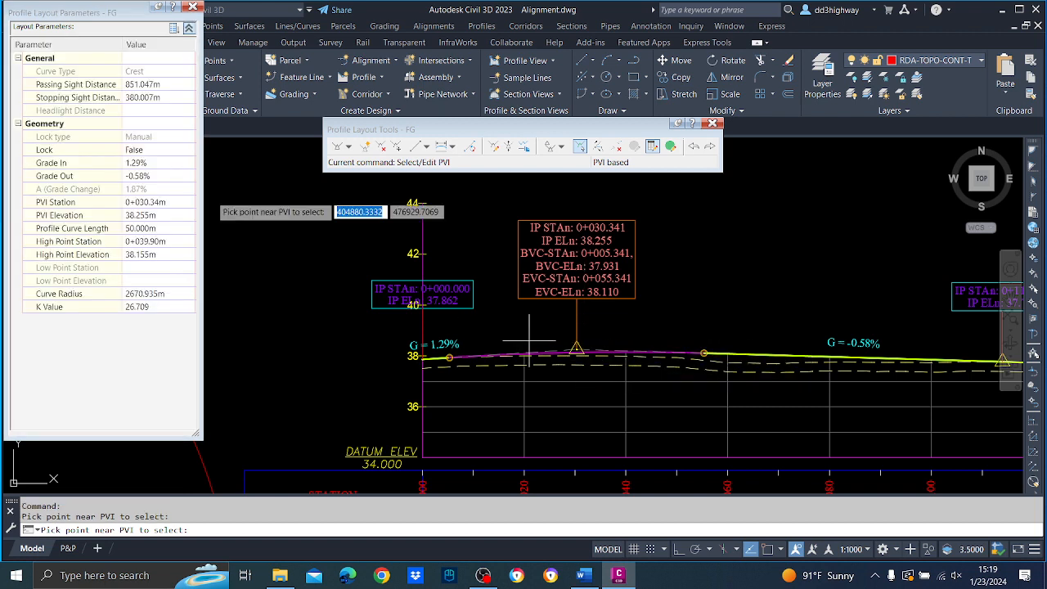
click(156, 202)
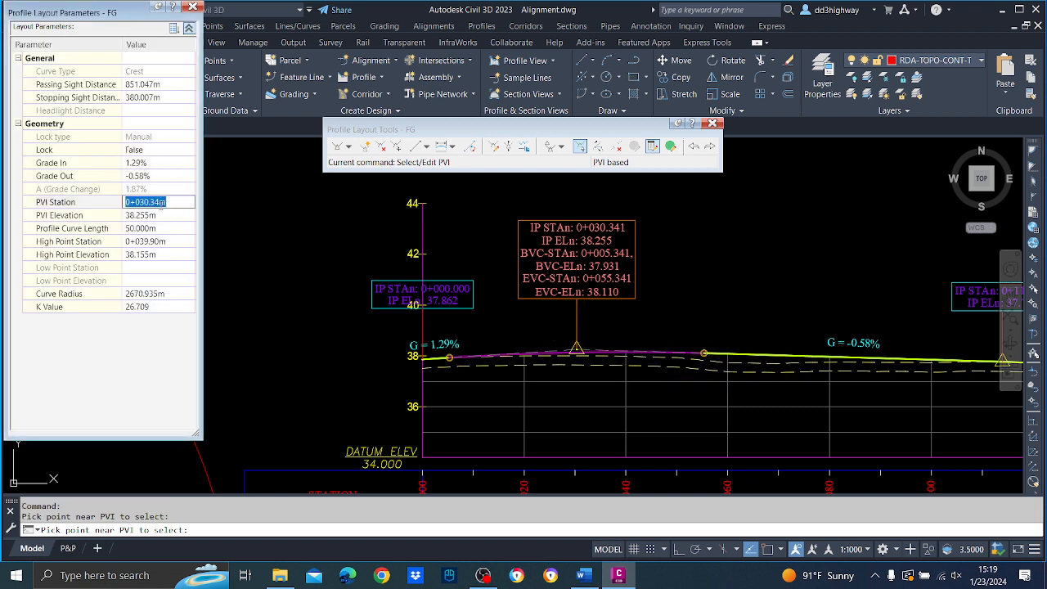
text(25)
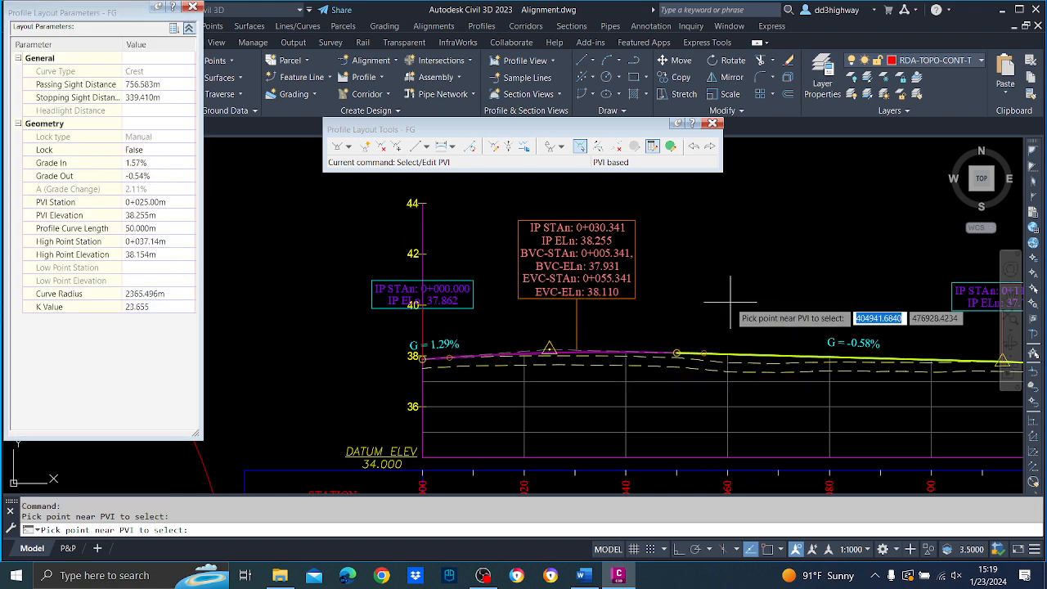
click(716, 295)
middle_drag(702, 290, 545, 270)
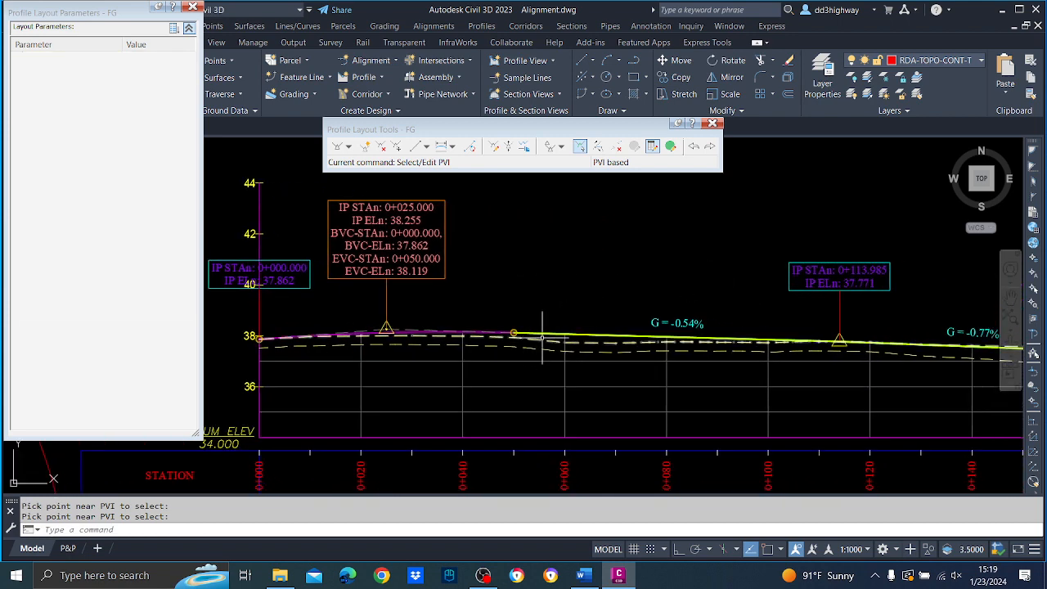
Set the bottom horizontal axis's major tick interval to 10 m in the profile view style 1000-UoM.
middle_drag(597, 349, 701, 210)
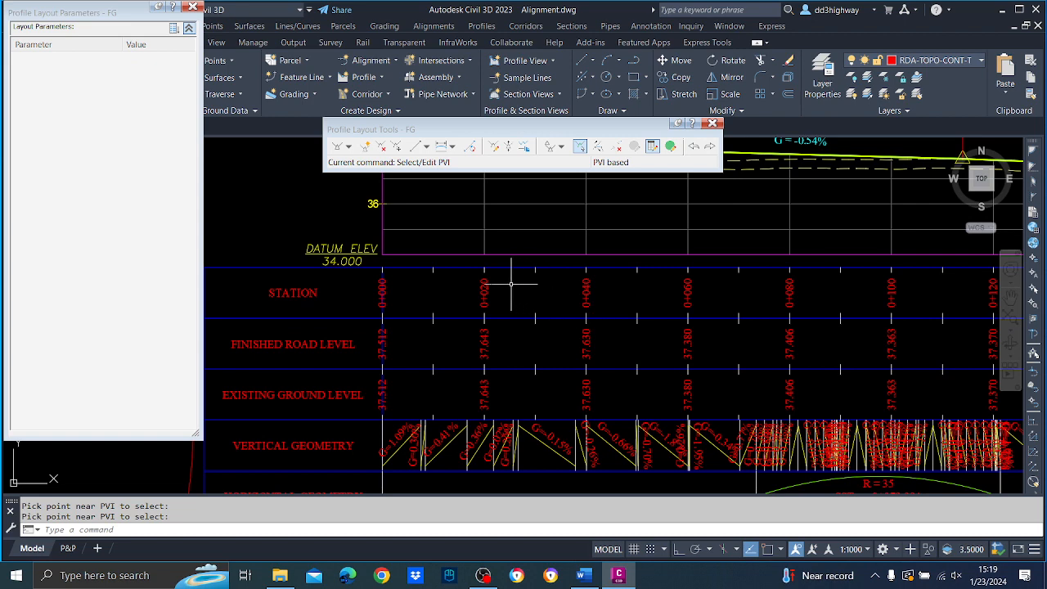
middle_drag(578, 288, 578, 289)
click(568, 252)
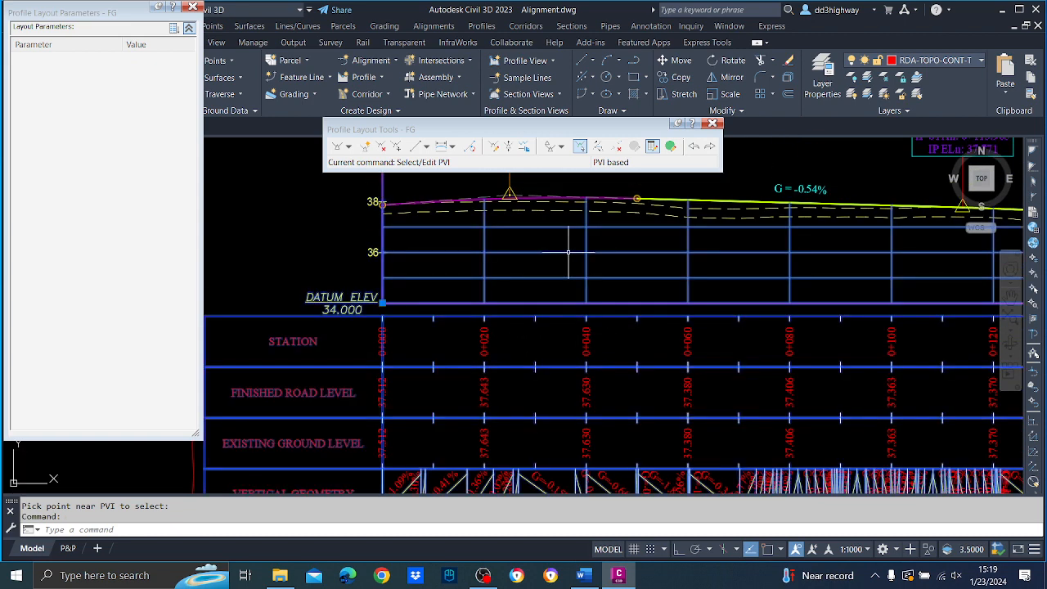
right_click(568, 252)
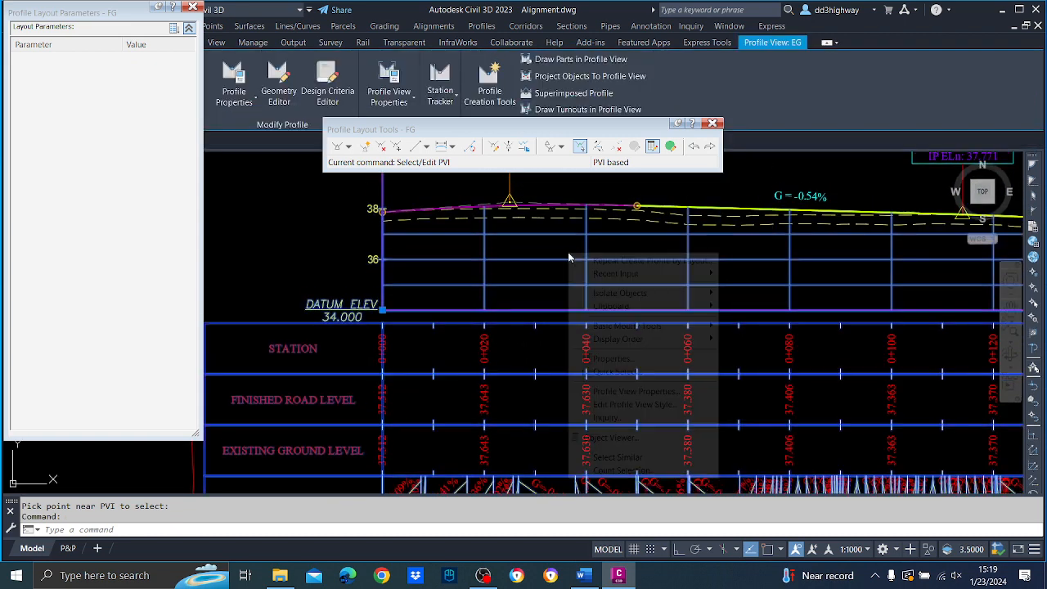
click(640, 407)
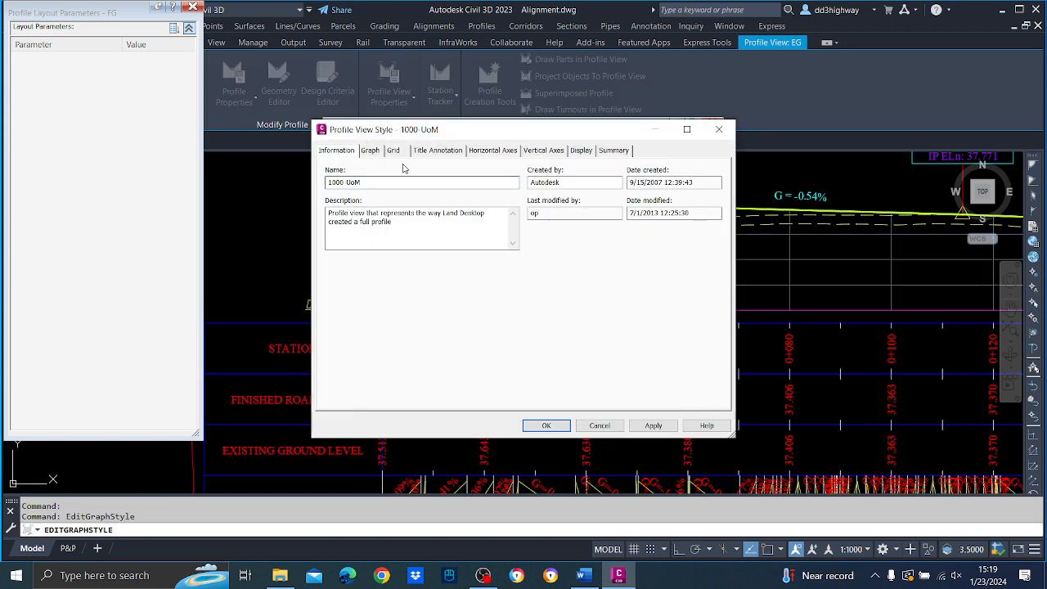
click(491, 152)
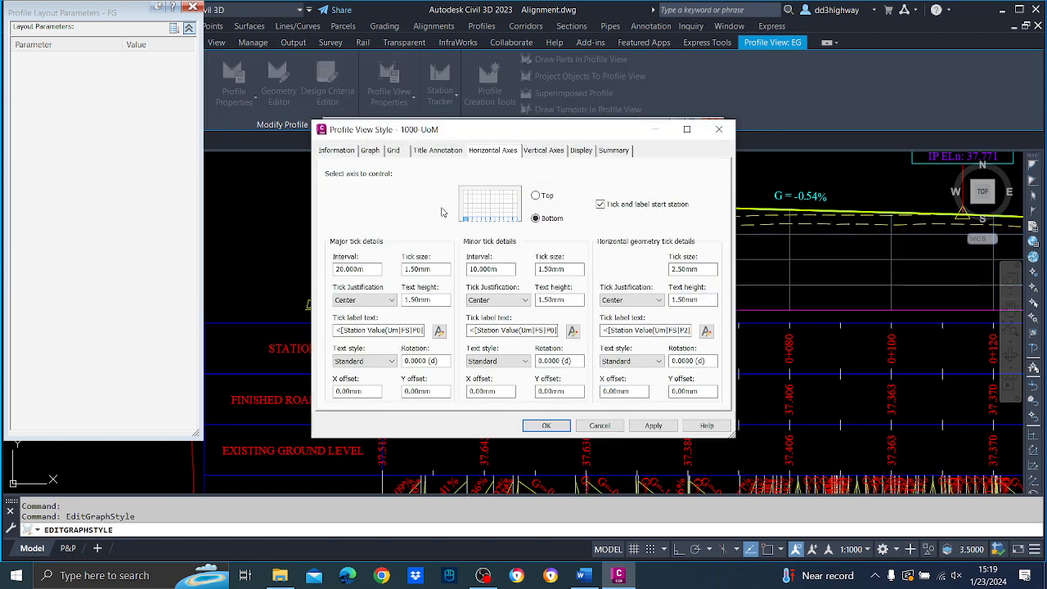
double_click(380, 268)
text(10)
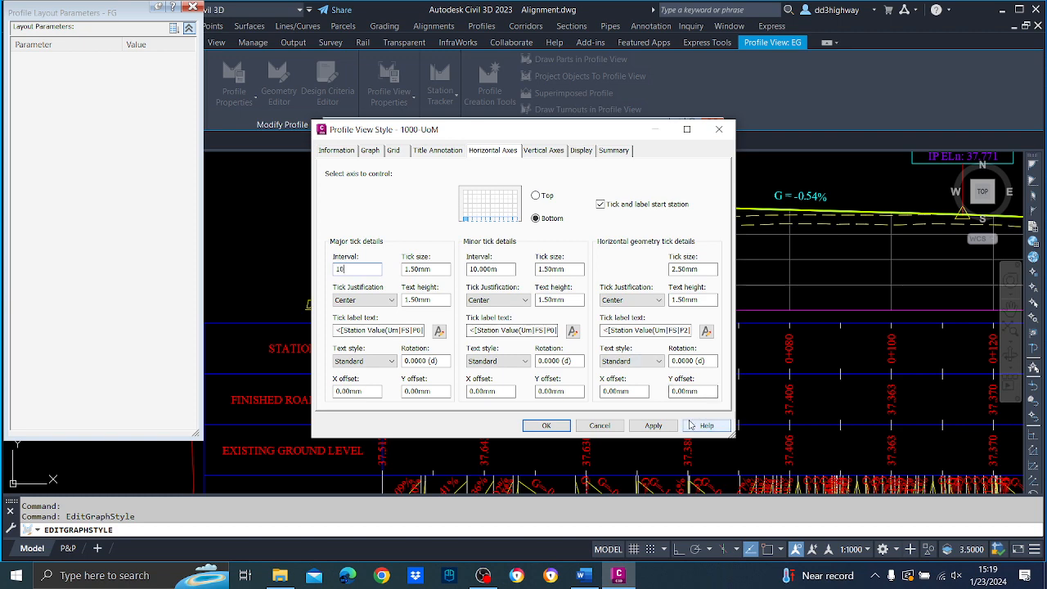
click(653, 425)
click(556, 427)
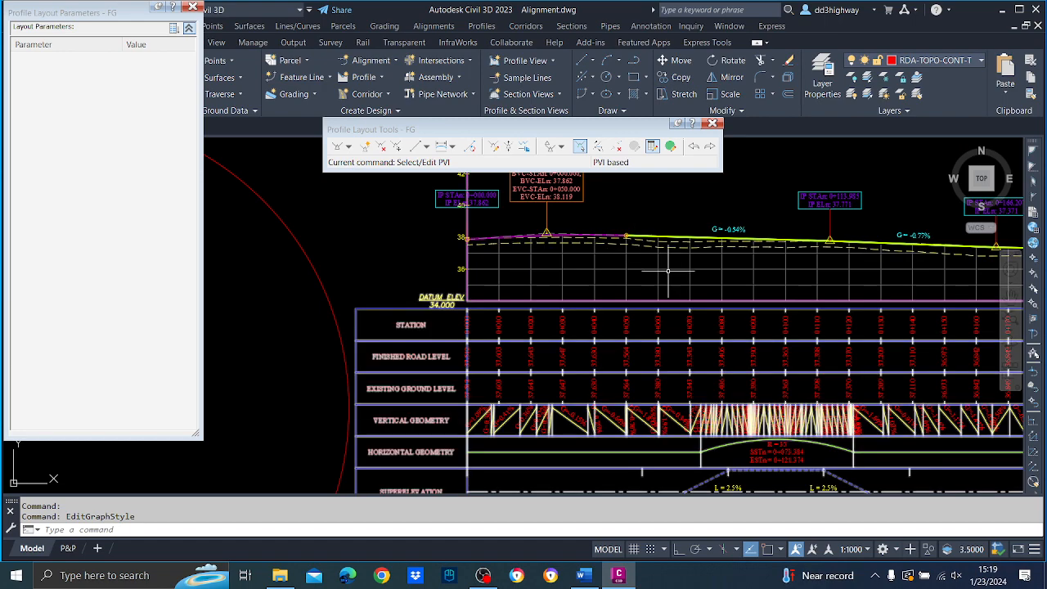
Insert a new FG PVI on the upper dashed profile at about station 0+076, elevation about 37.69 m.
middle_drag(709, 273, 619, 297)
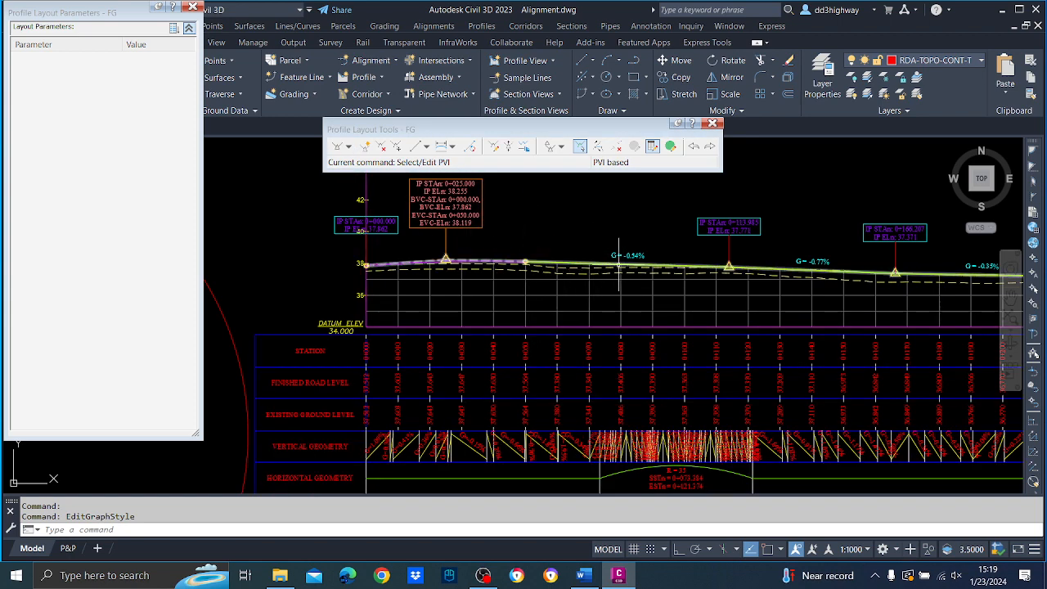
click(364, 145)
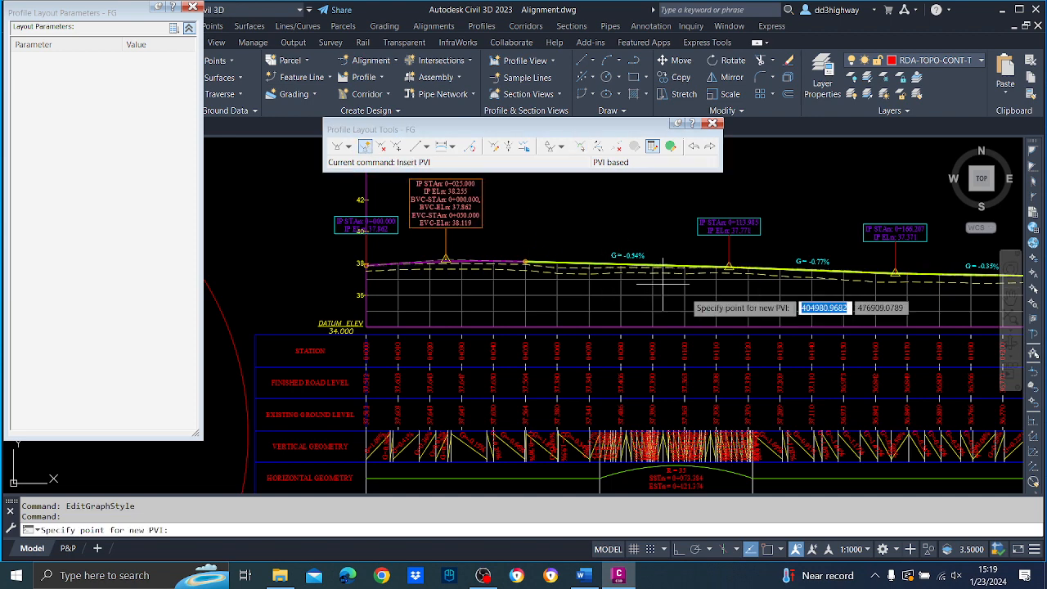
scroll(633, 270, up, 2)
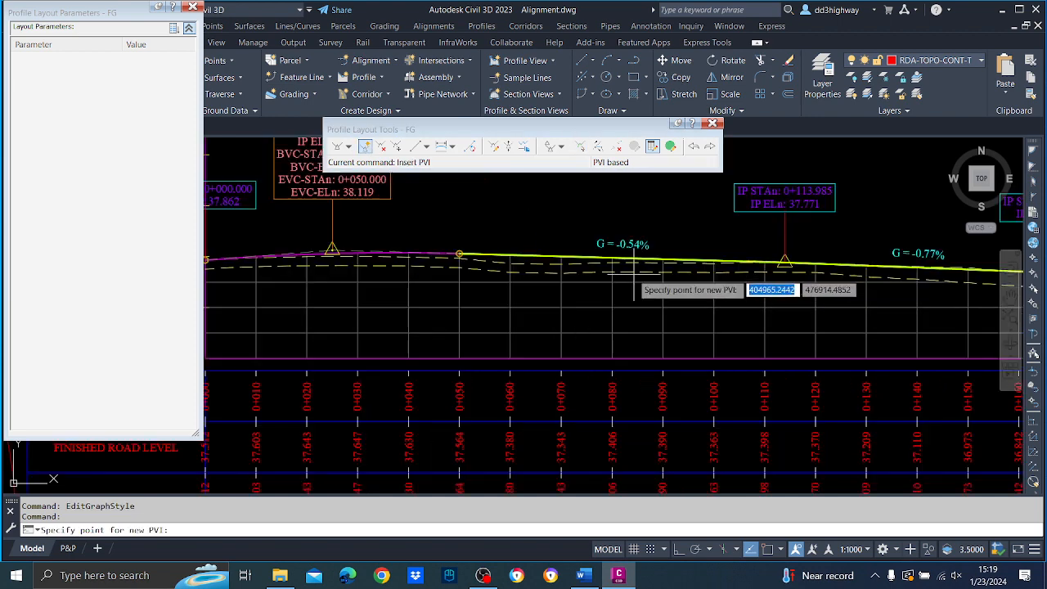
click(591, 261)
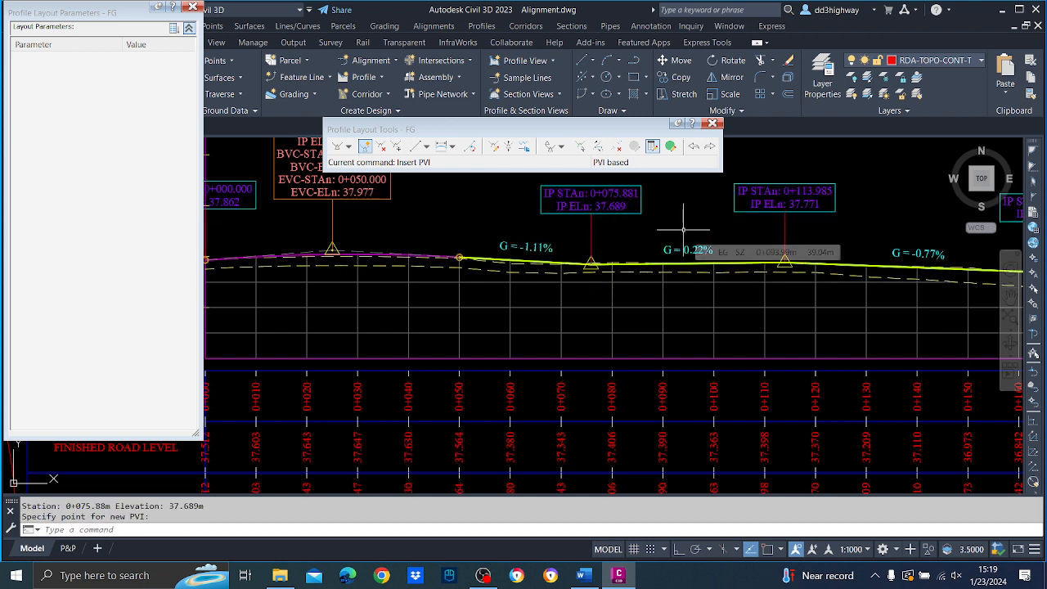
Delete FG's PVI at station 0+113.985.
click(382, 148)
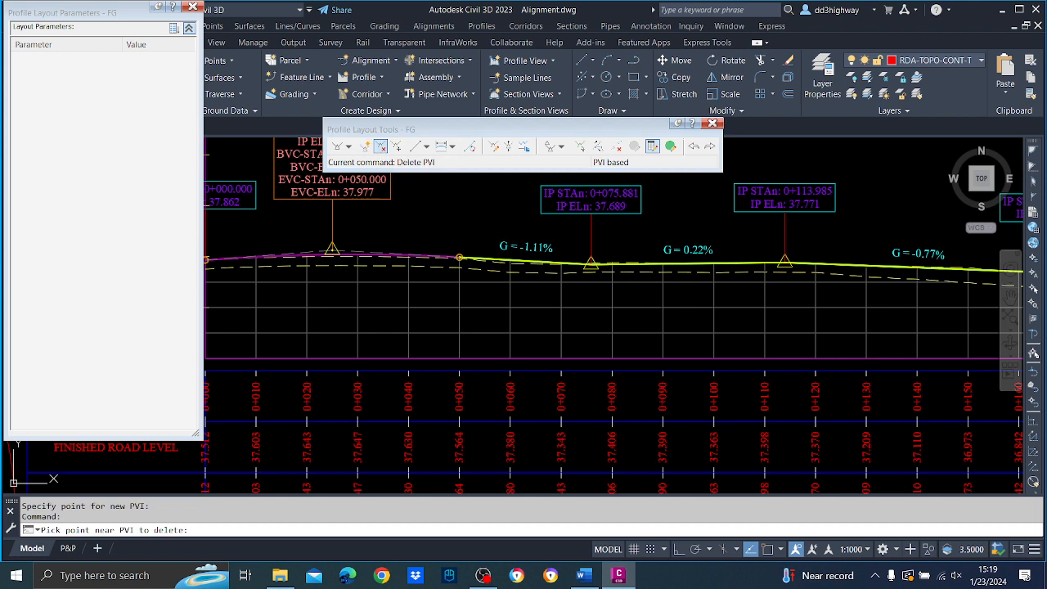
click(786, 244)
click(787, 238)
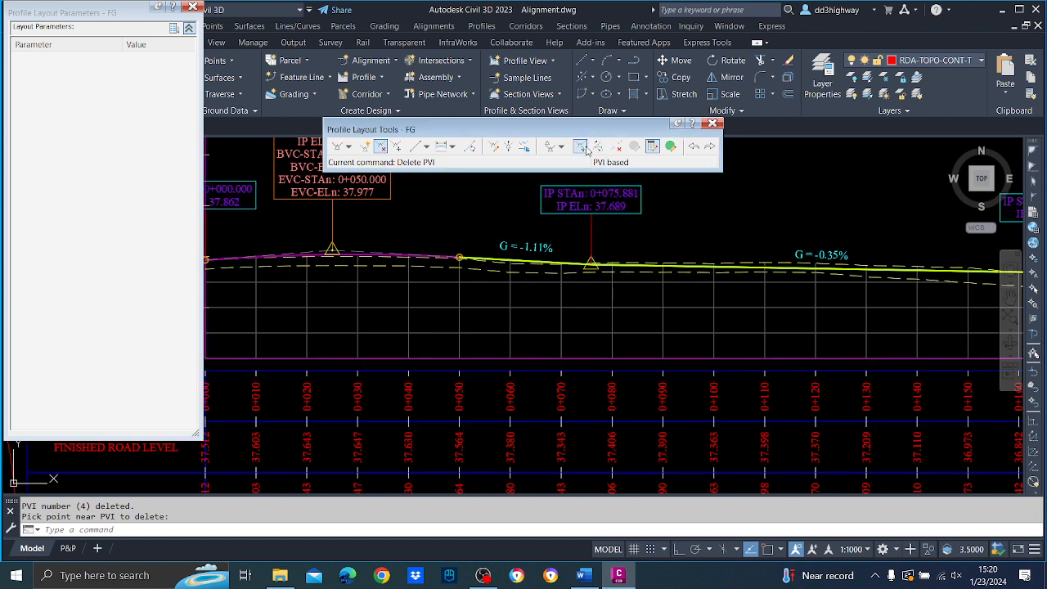
Set the station of FG's newly inserted PVI to 0+075.
click(579, 146)
click(590, 263)
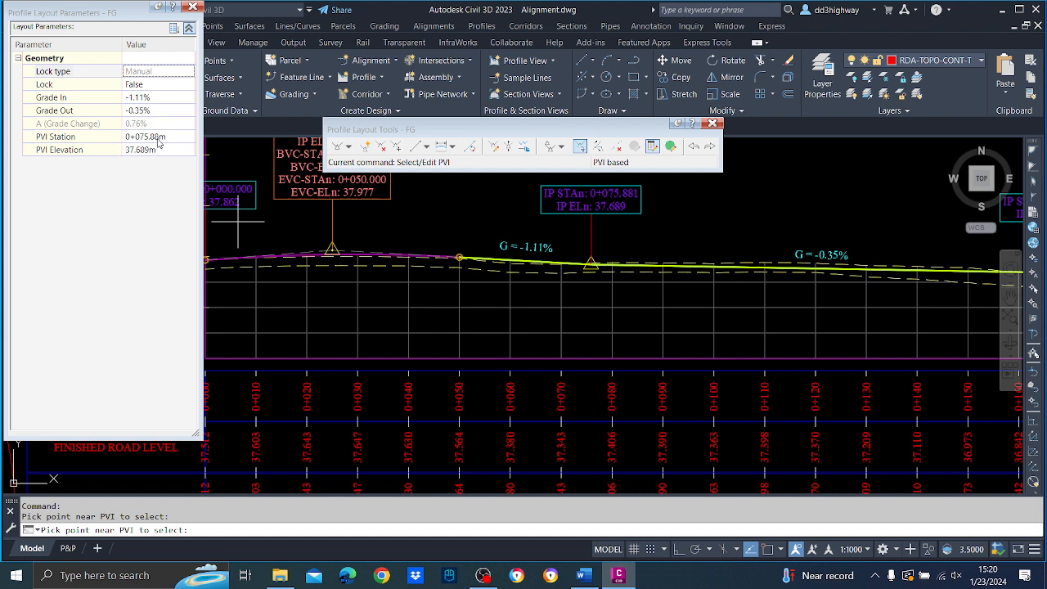
click(158, 139)
text(75)
key(Return)
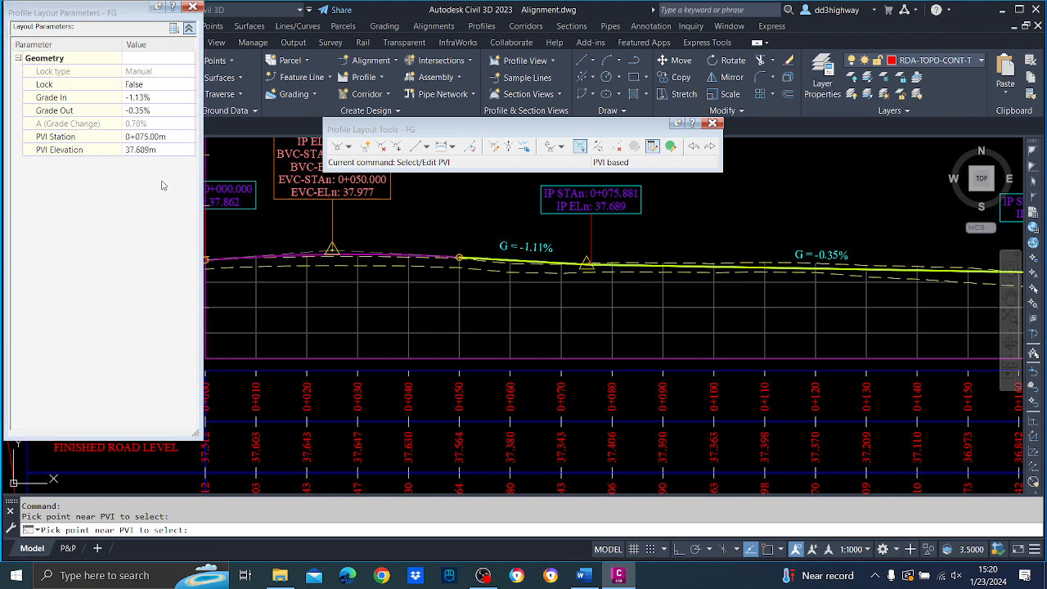
Insert a new FG PVI on the upper dashed profile at elevation about 37.80 m and set its station to 0+125.
key(Escape)
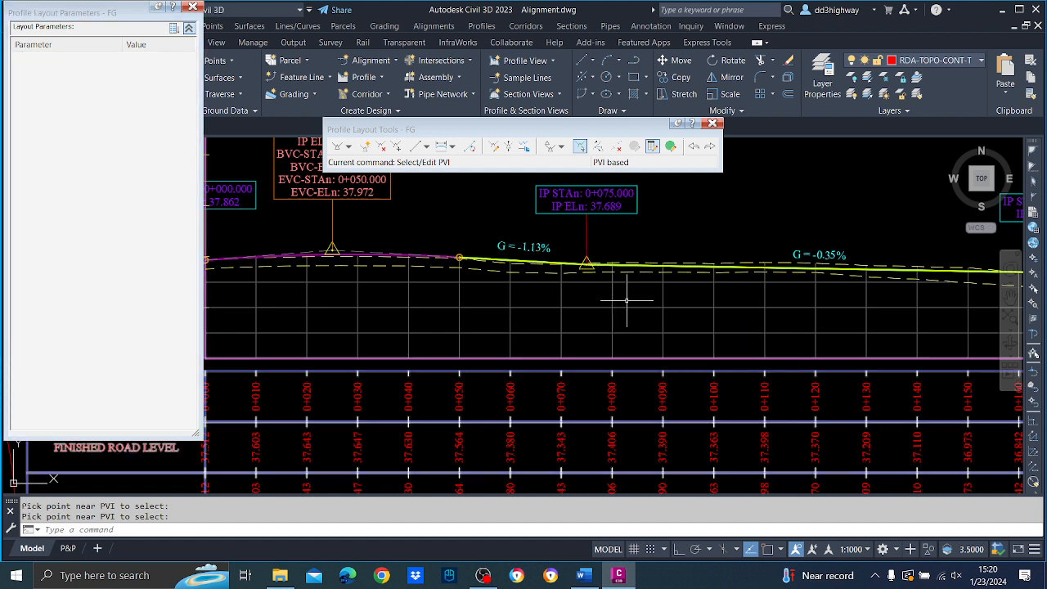
click(369, 147)
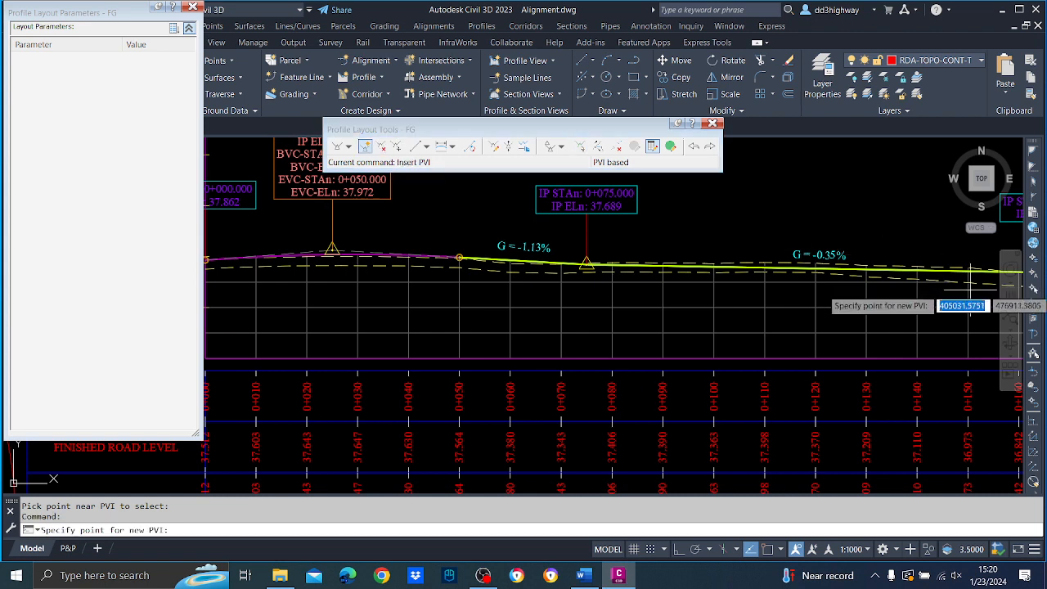
click(840, 261)
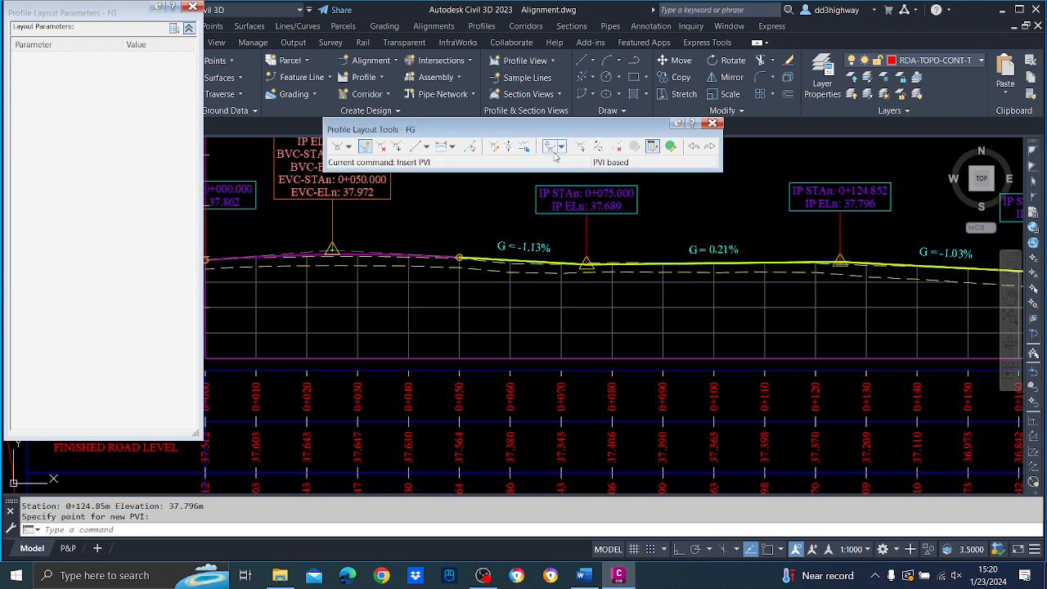
click(580, 152)
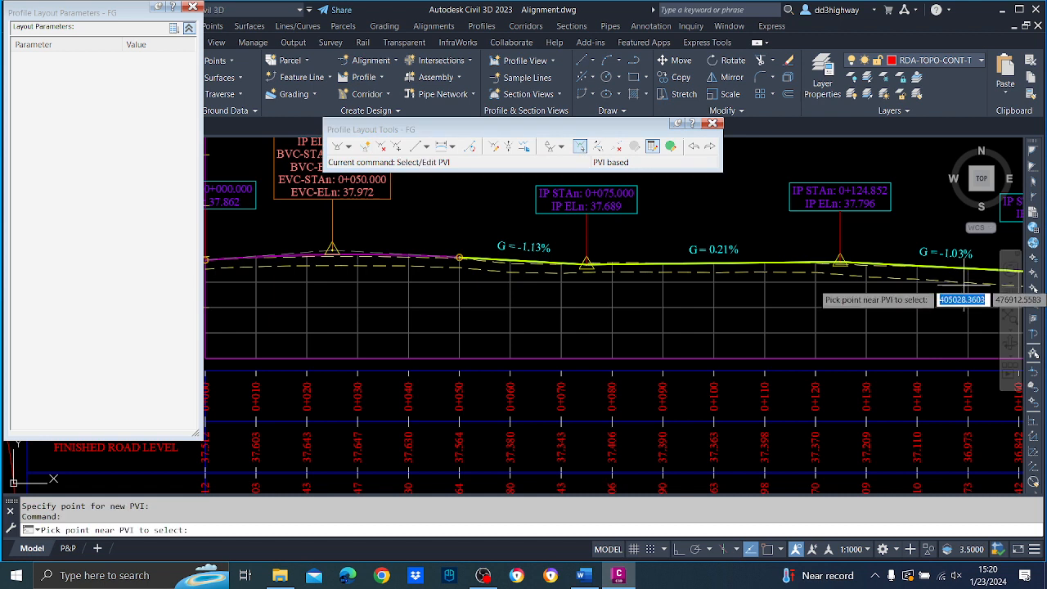
click(843, 264)
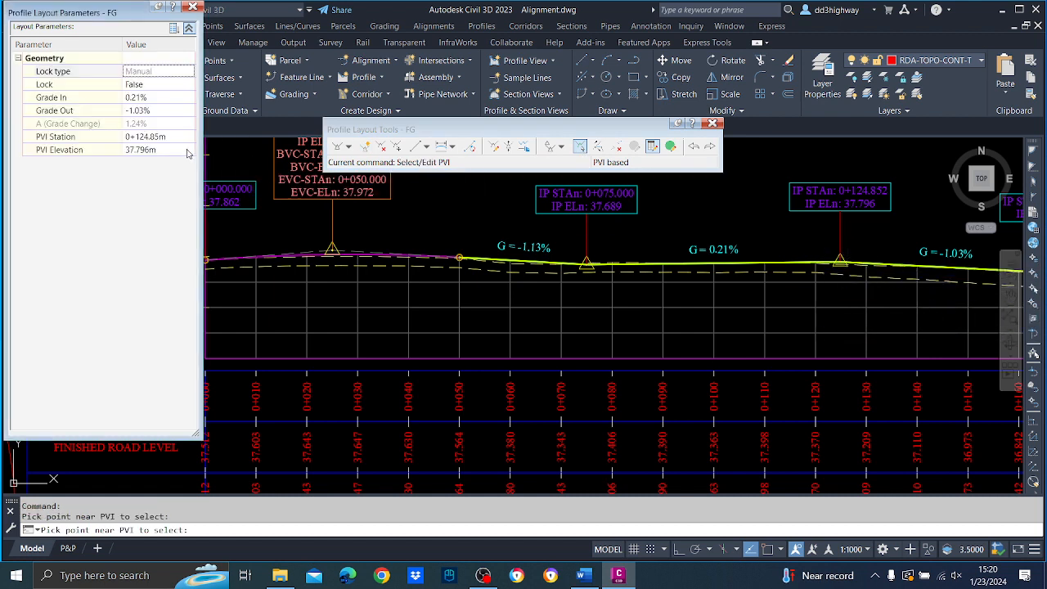
click(169, 136)
text(125)
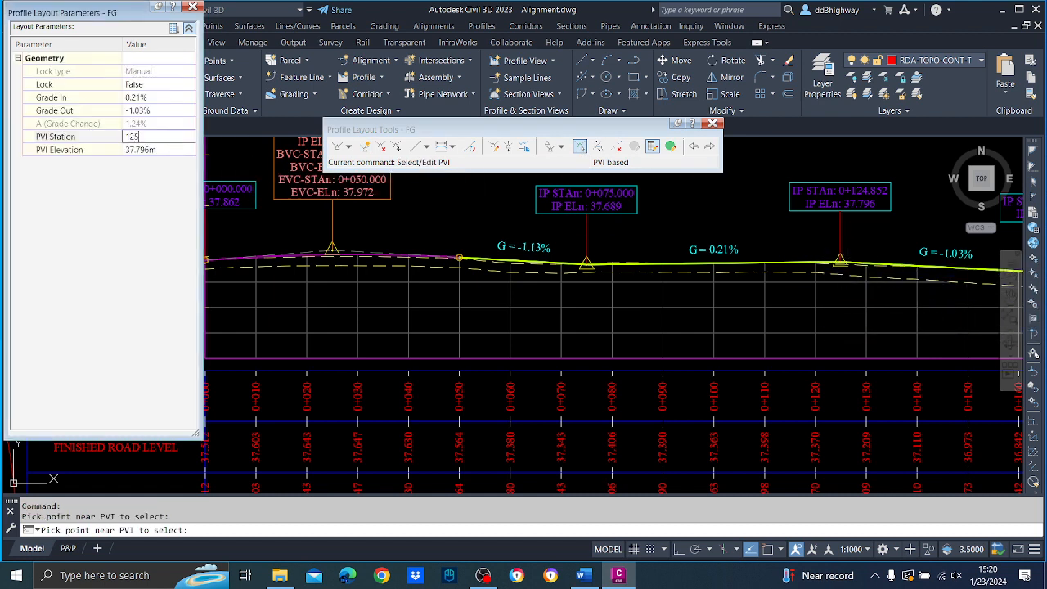
key(Return)
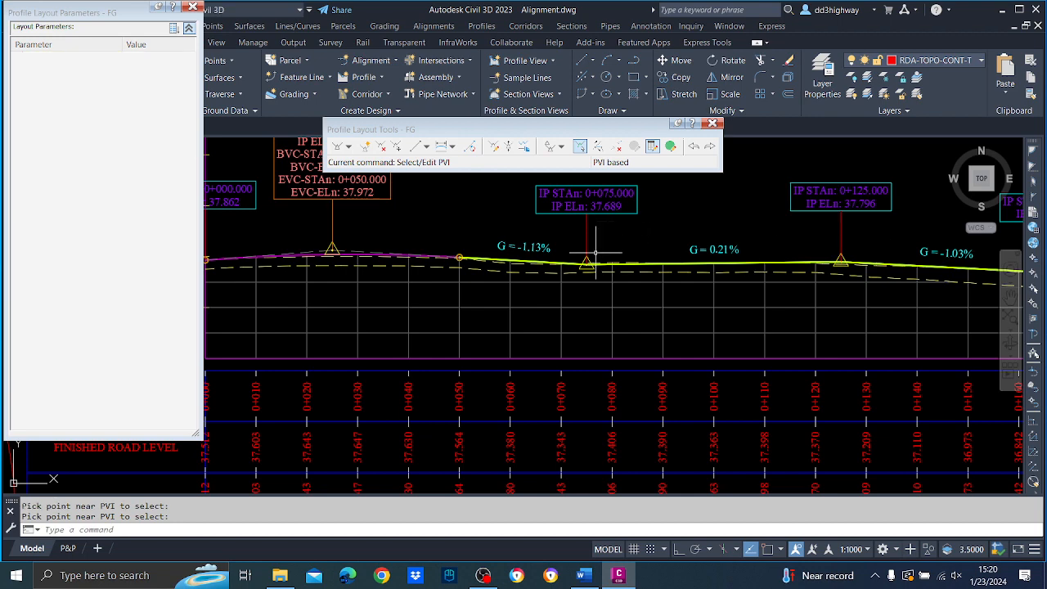
Add 50 m long parabolic vertical curves at FG's PVIs at stations 0+075 and 0+125.
click(447, 147)
click(587, 269)
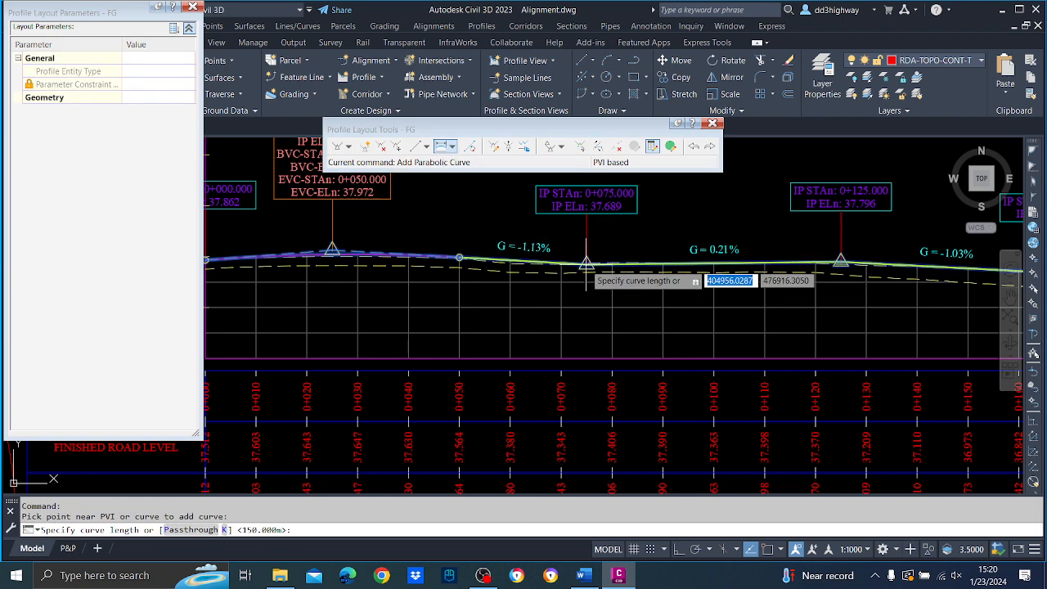
text(50)
key(Return)
middle_drag(794, 207, 470, 226)
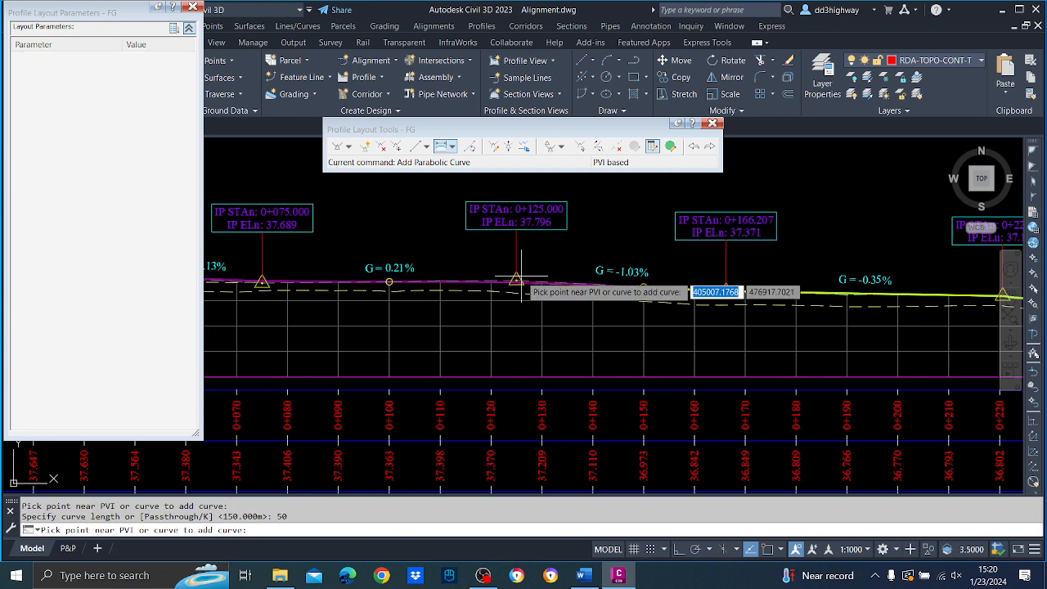
key(Escape)
Delete FG's PVI at station 0+166.207.
middle_drag(845, 295, 656, 299)
click(381, 146)
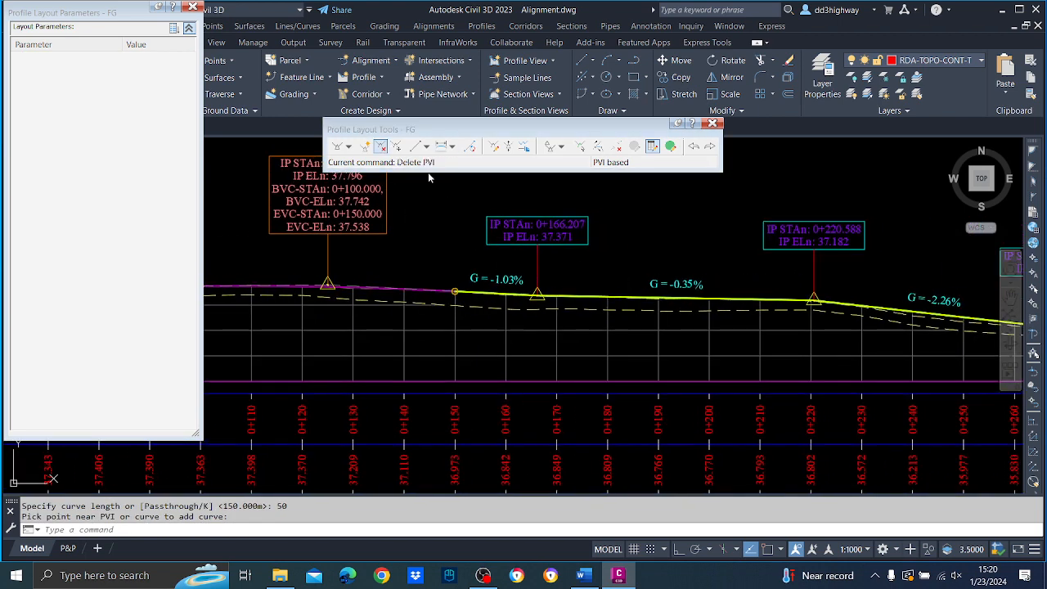
click(539, 302)
key(Escape)
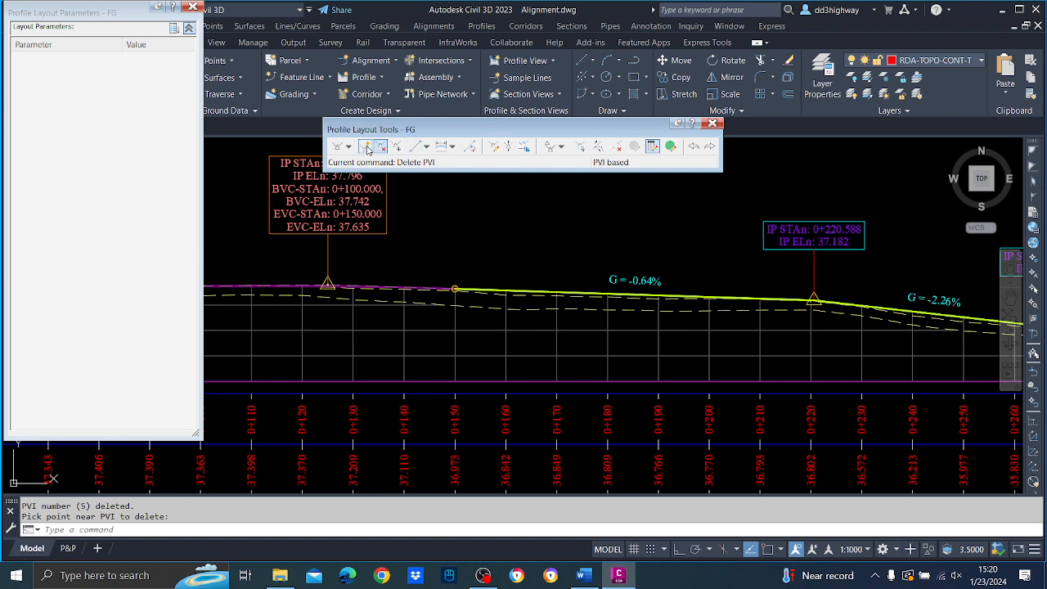
Insert a new FG PVI on the upper dashed profile at elevation about 37.28 m and set its station to 0+175.
click(365, 146)
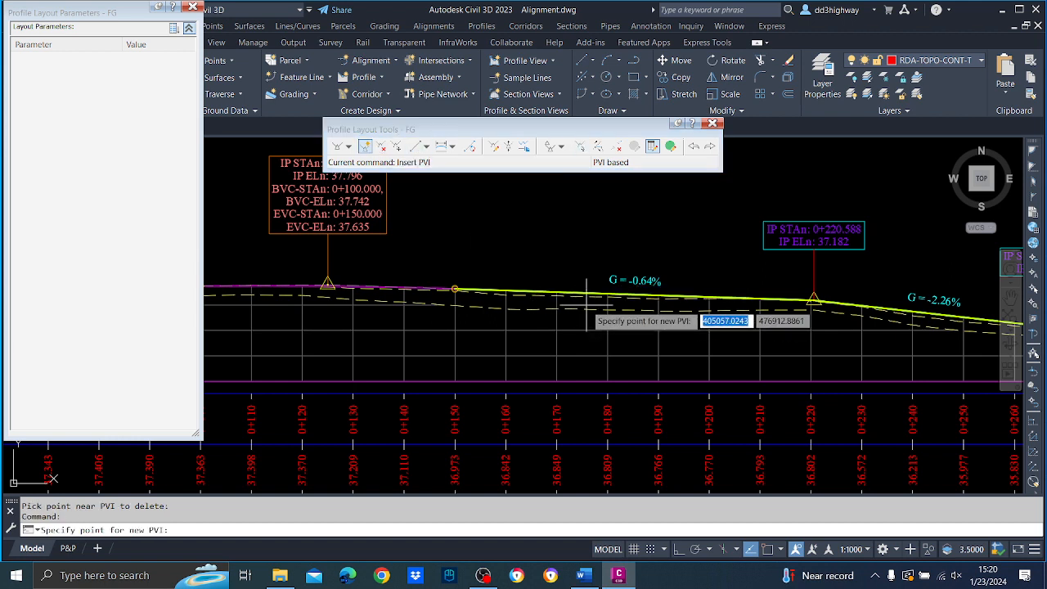
click(586, 296)
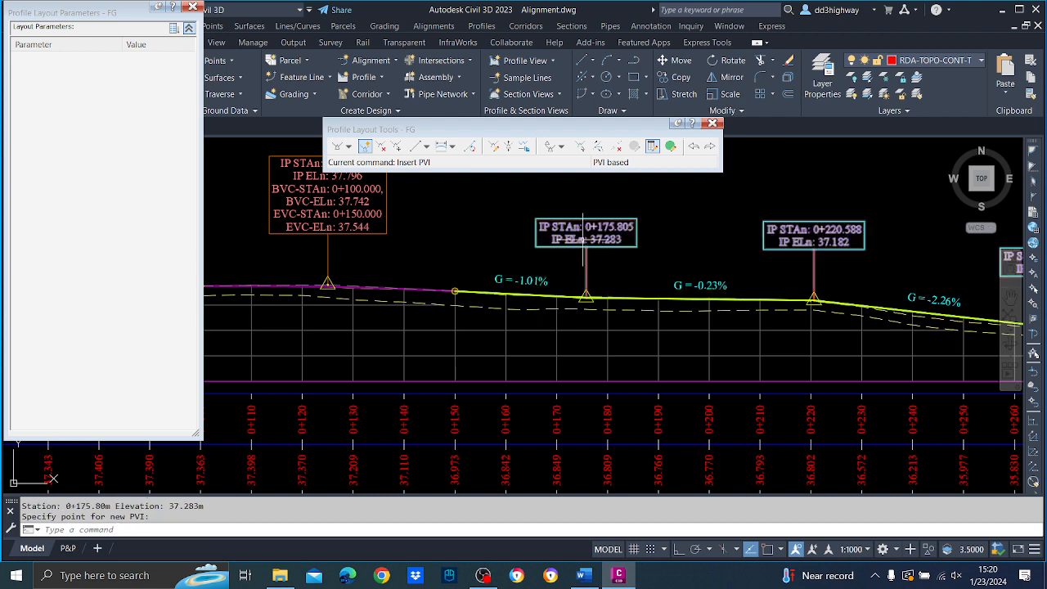
click(585, 150)
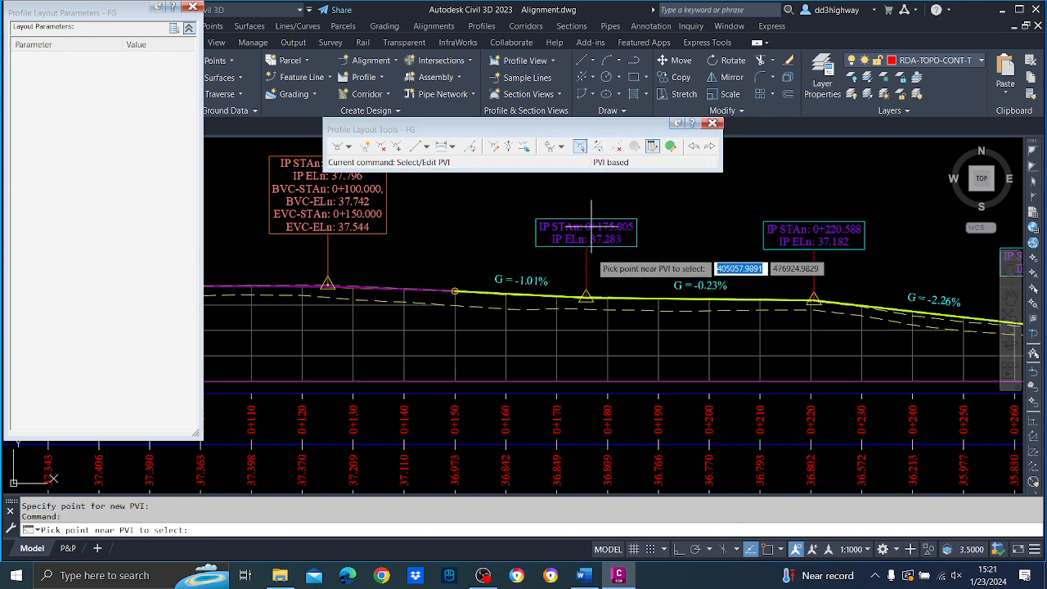
click(585, 296)
click(164, 136)
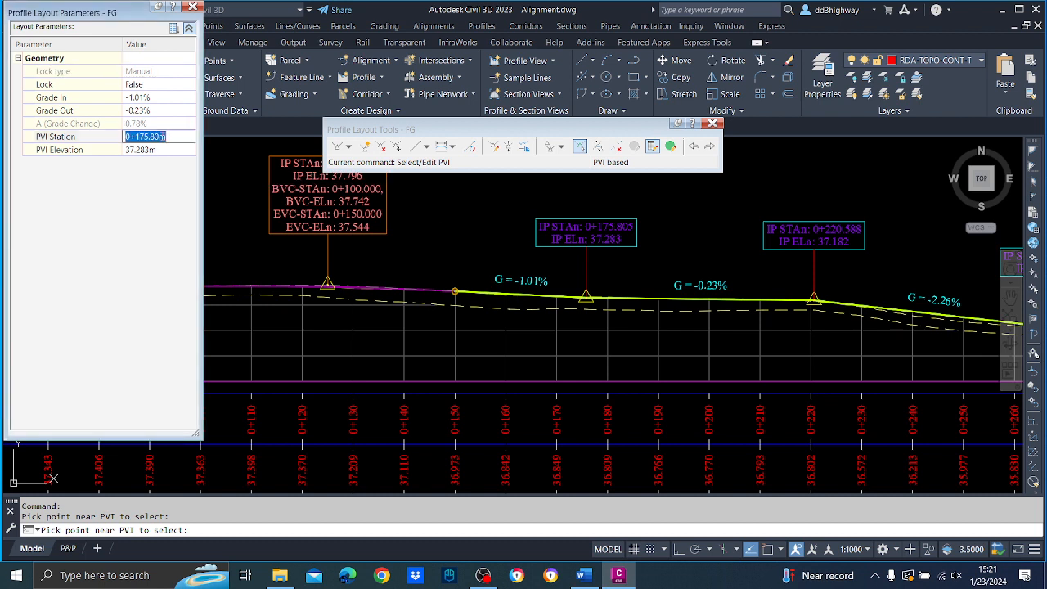
text(175)
key(Return)
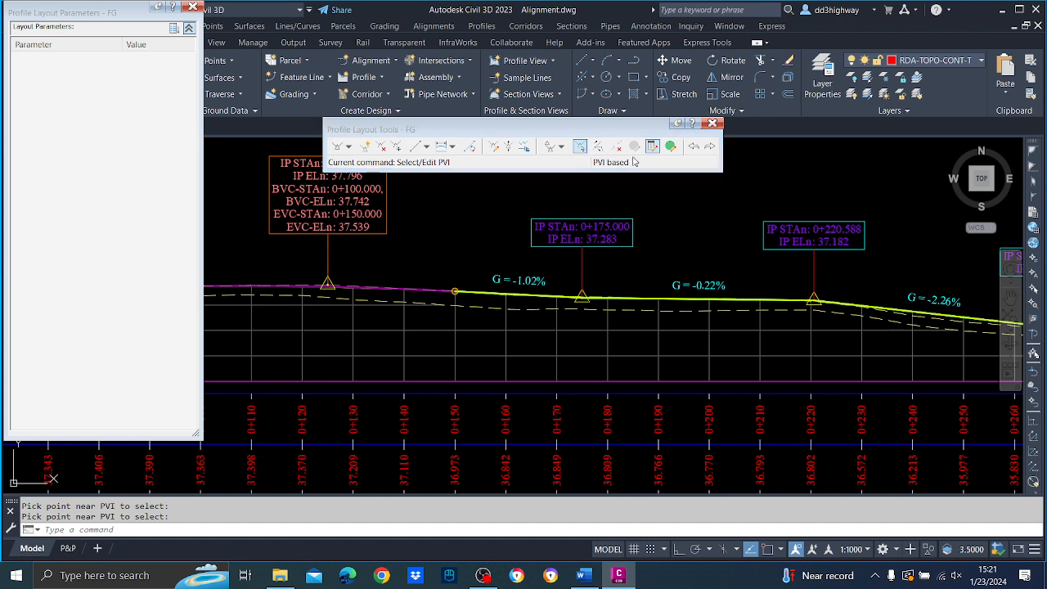
Move FG's PVI at station 0+220.588 to station 0+225.
click(813, 299)
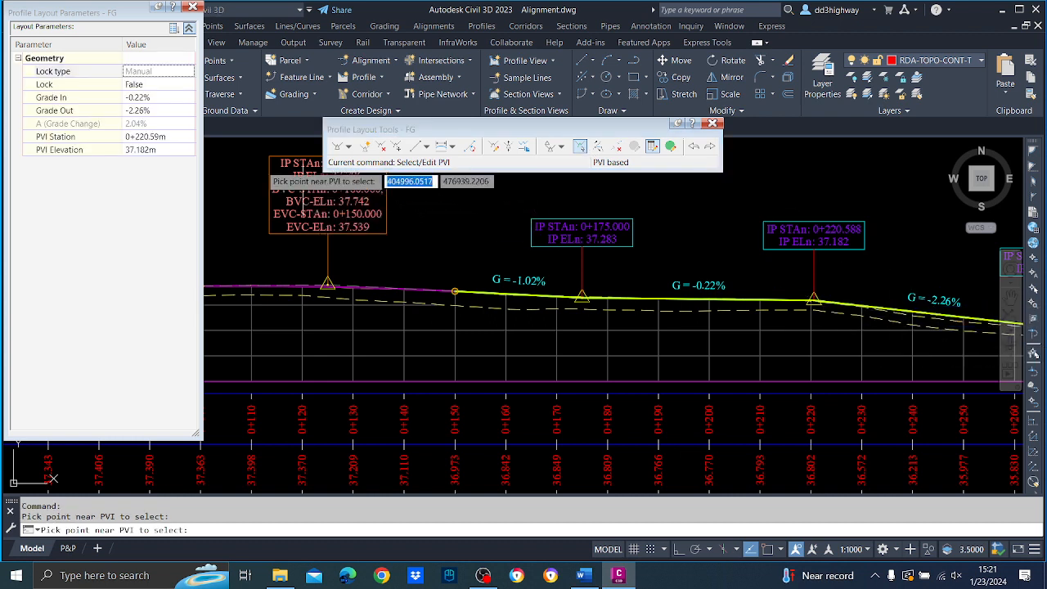
click(158, 137)
text(22)
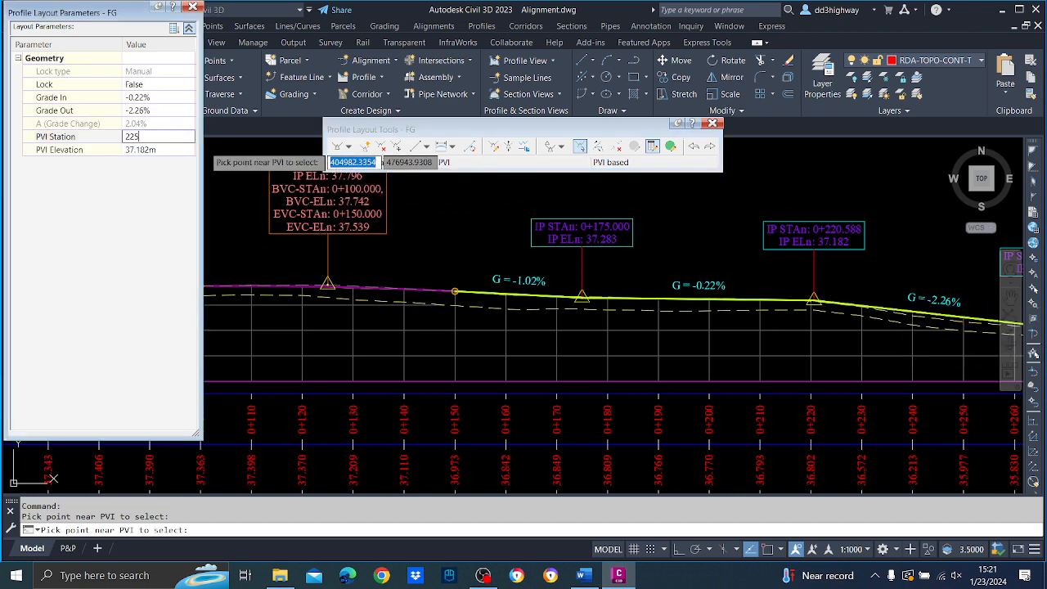
text(5)
key(Return)
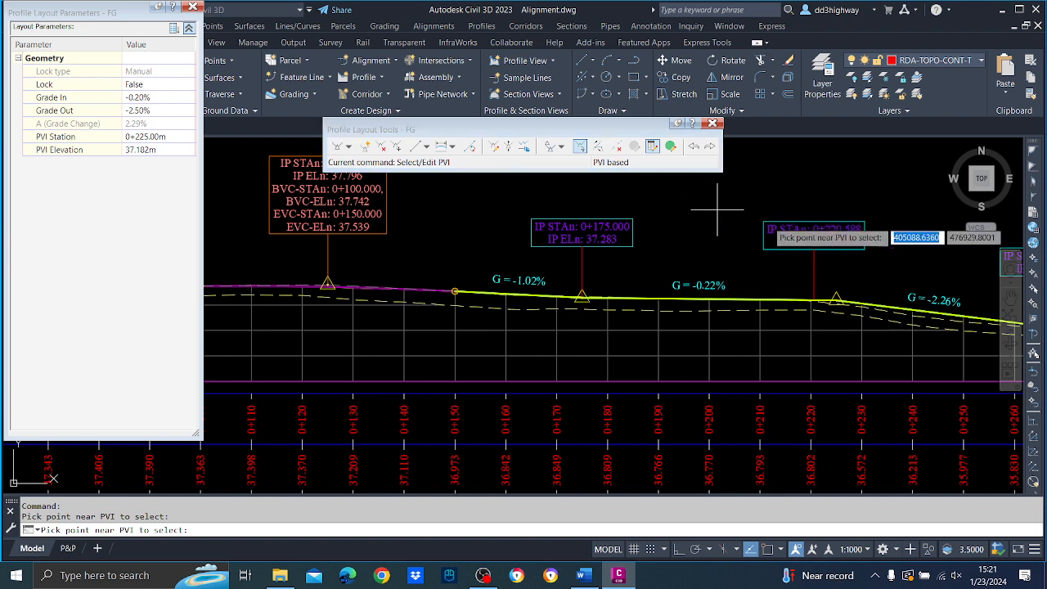
key(Return)
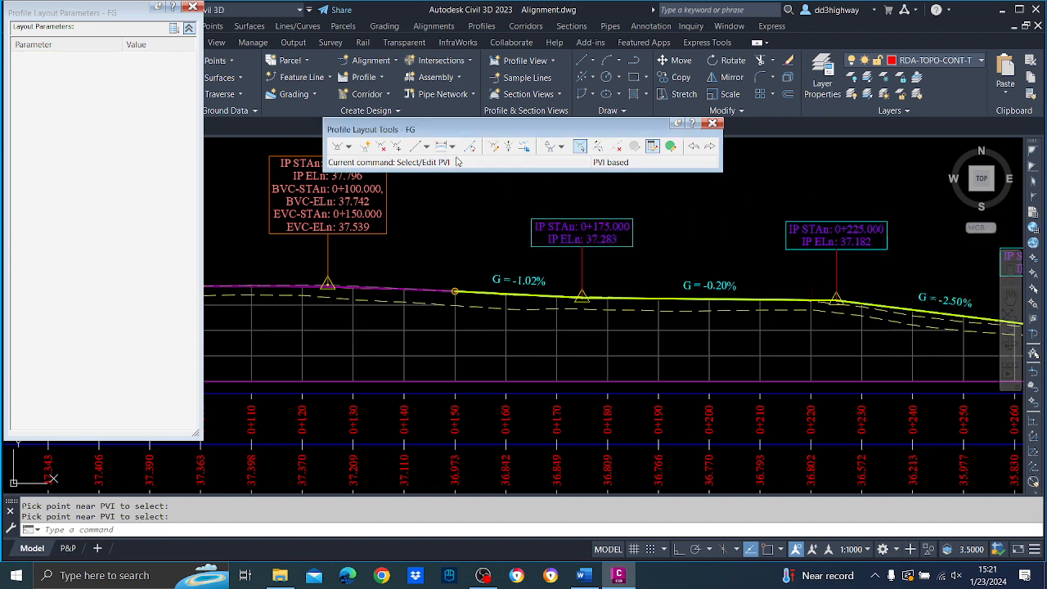
Add 50 m long parabolic vertical curves at FG's PVIs at stations 0+175 and 0+225.
click(426, 147)
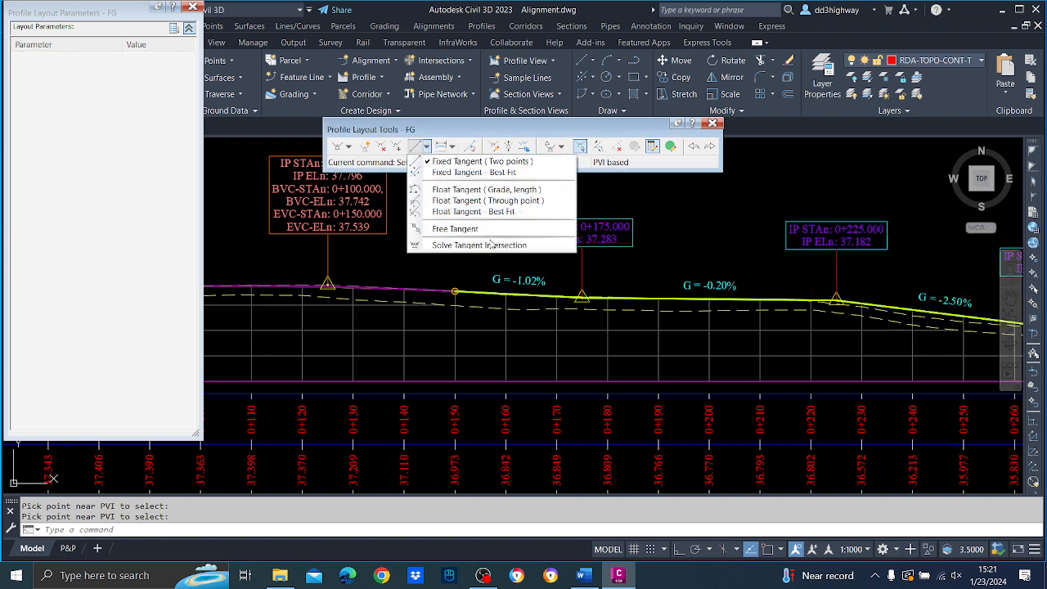
click(441, 146)
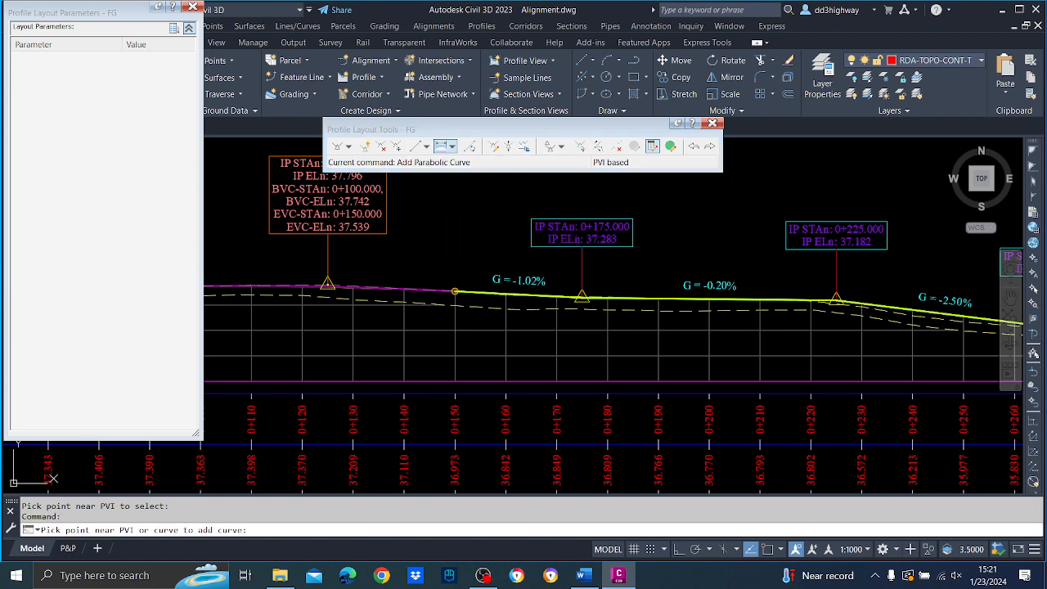
click(584, 294)
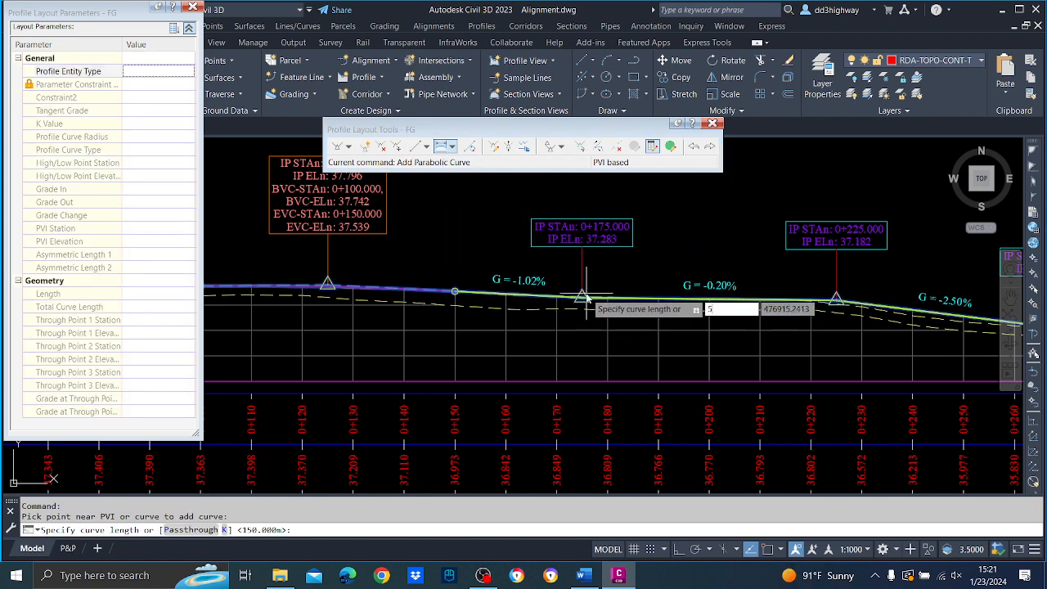
text(50)
key(Return)
middle_drag(792, 312, 590, 310)
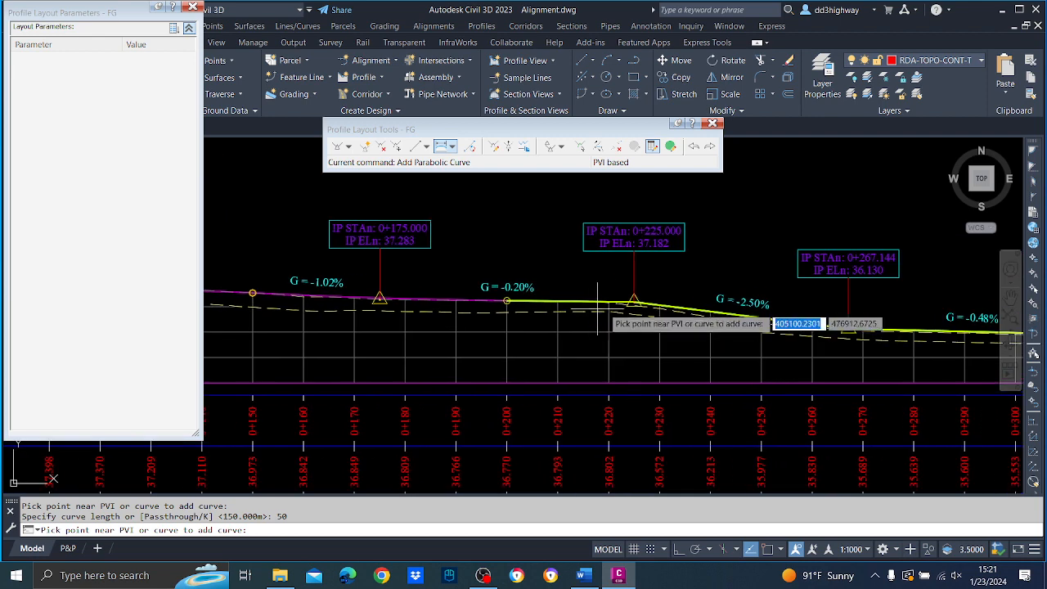
click(630, 300)
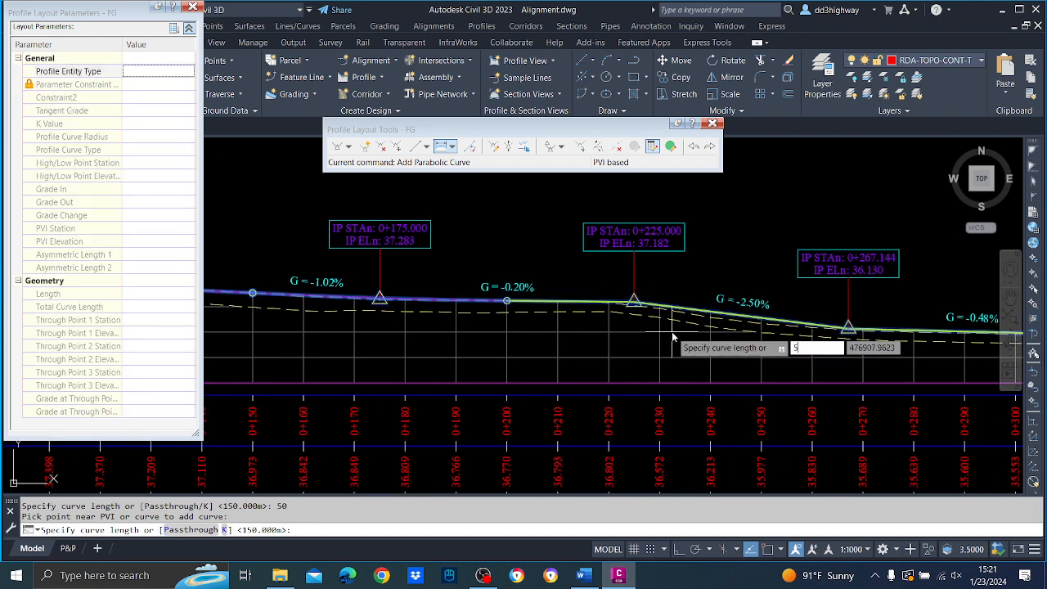
text(50)
key(Return)
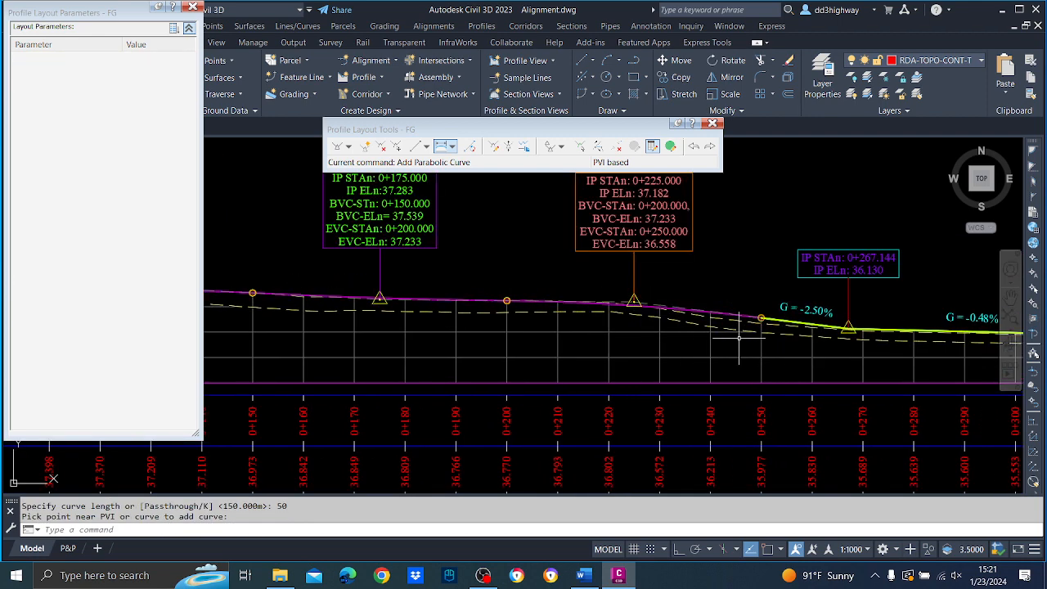
Move FG's PVI at station 0+267.144 to station 0+275.
middle_drag(747, 333, 483, 331)
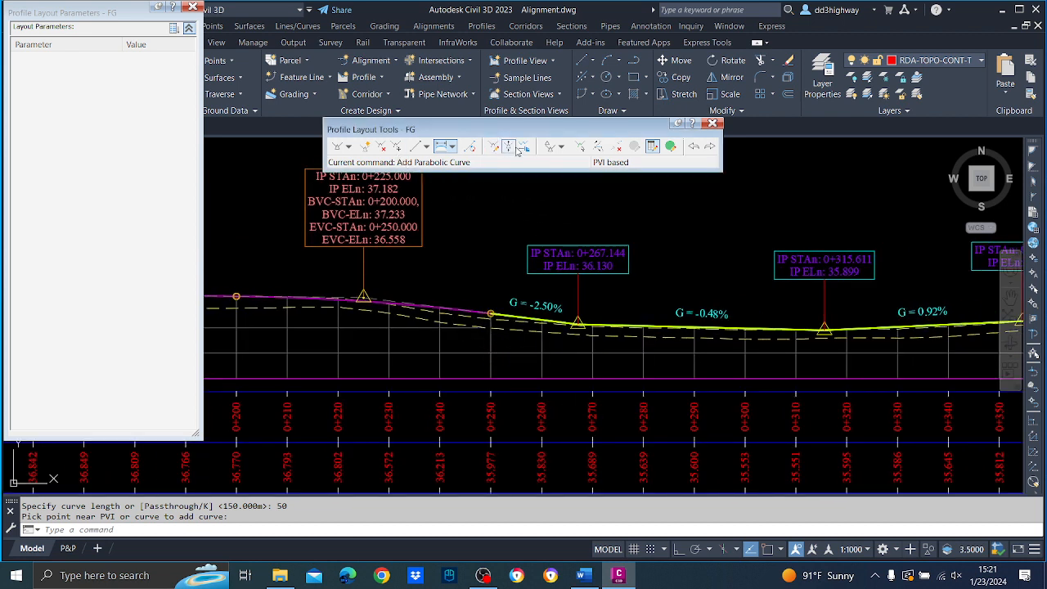
click(580, 146)
click(582, 332)
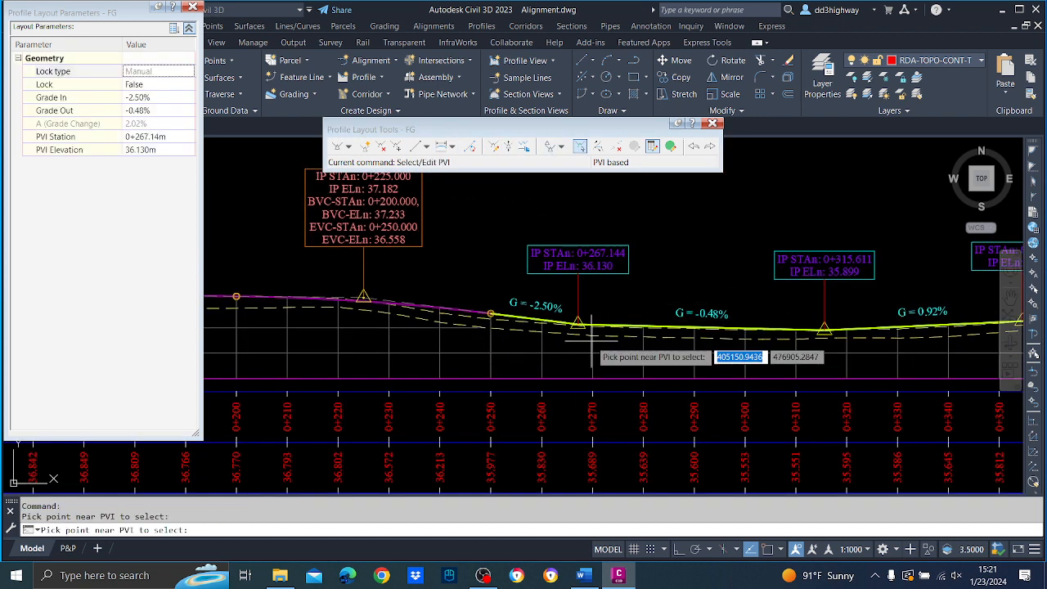
click(175, 137)
text(2)
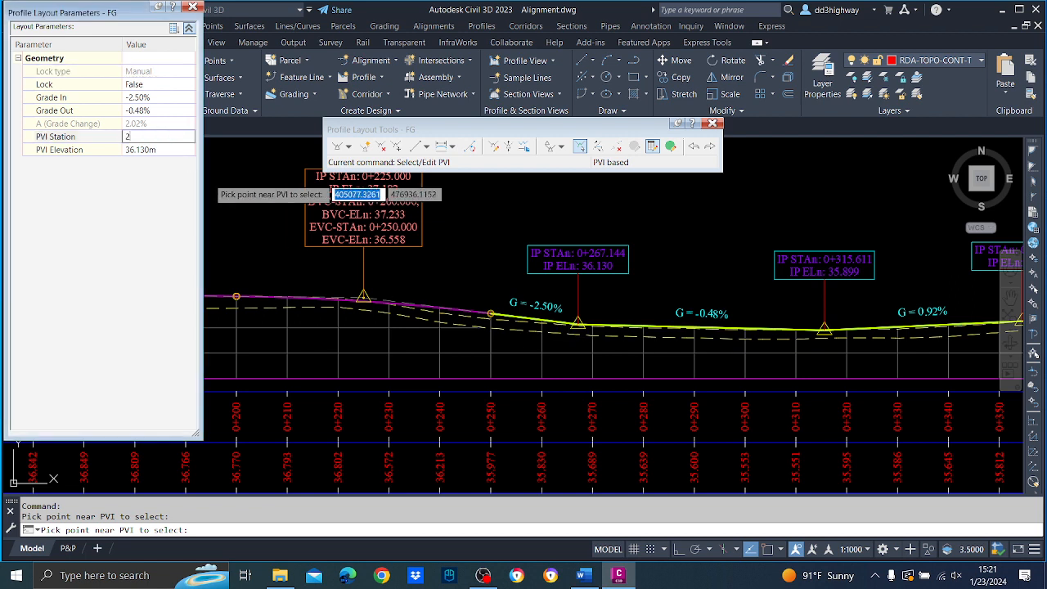
text(75)
key(Return)
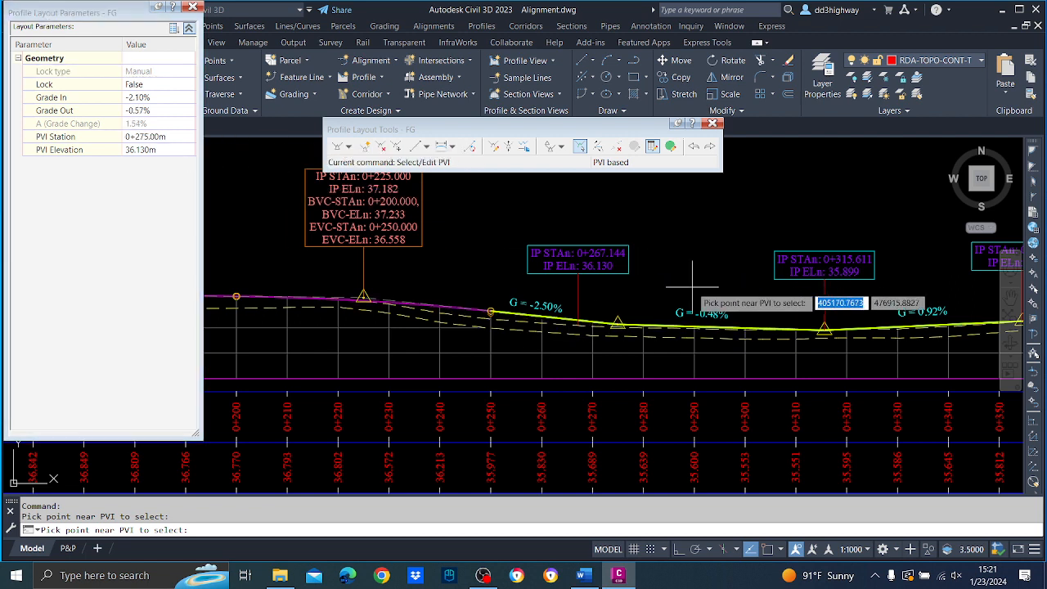
key(Escape)
Add a 50 m long parabolic vertical curve at FG's PVI at station 0+275.
mouse_move(692, 286)
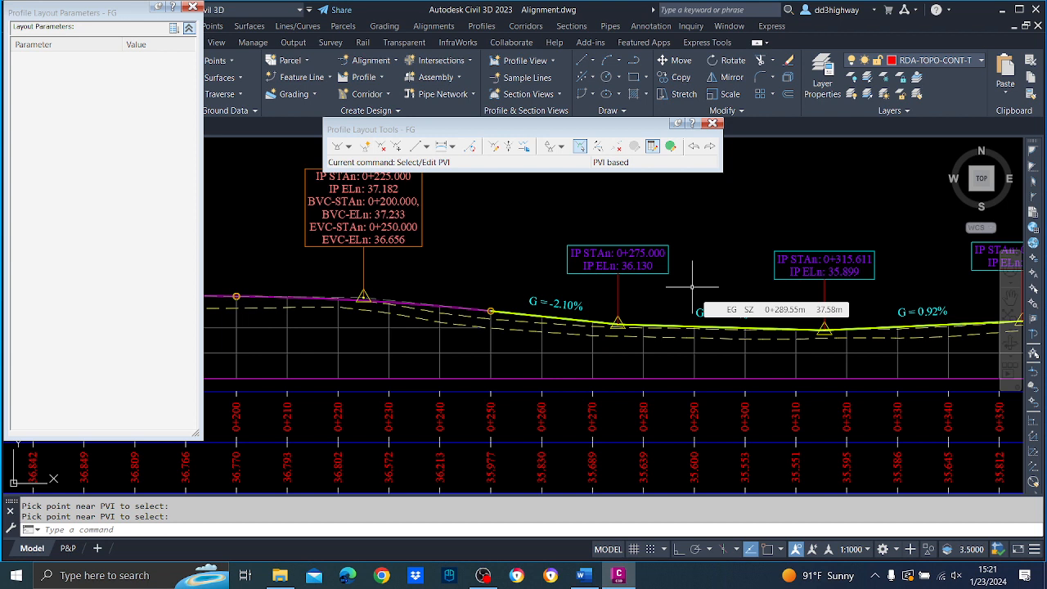
click(440, 146)
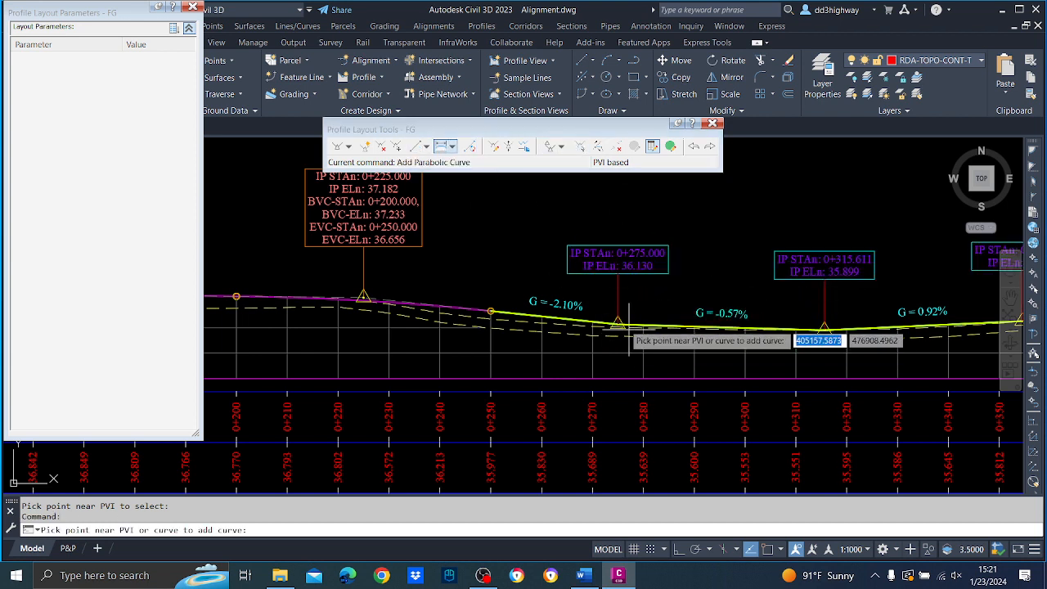
click(624, 327)
text(50)
key(Return)
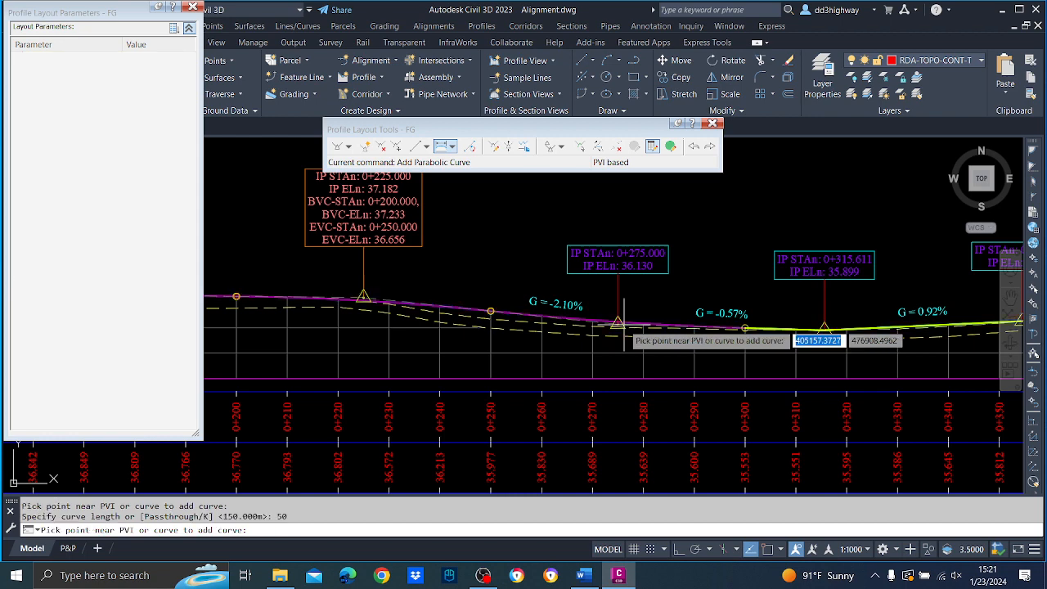
Delete FG's PVI at station 0+315.611.
middle_drag(829, 272, 426, 274)
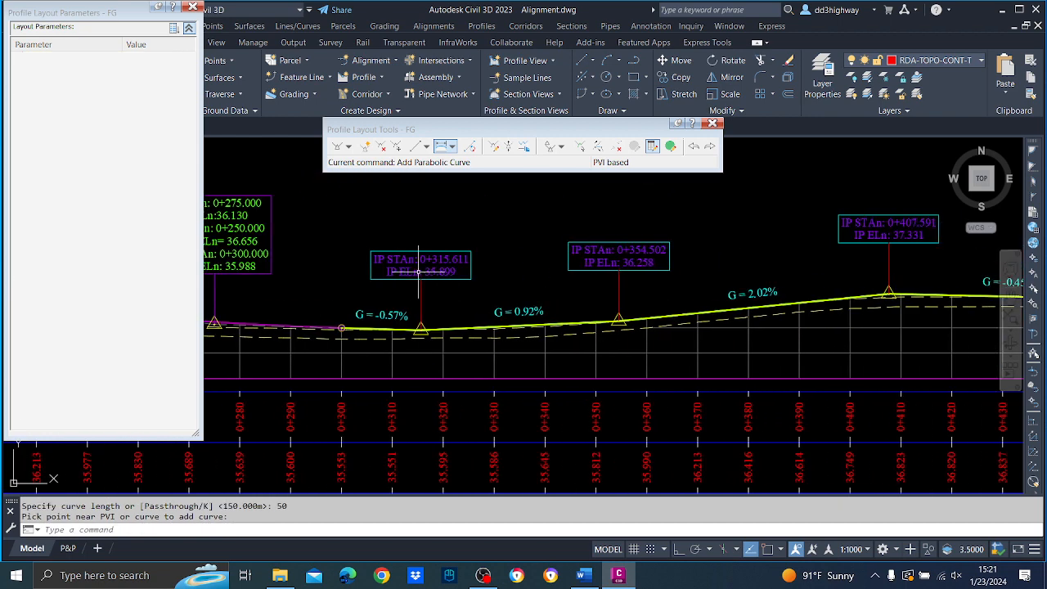
click(382, 148)
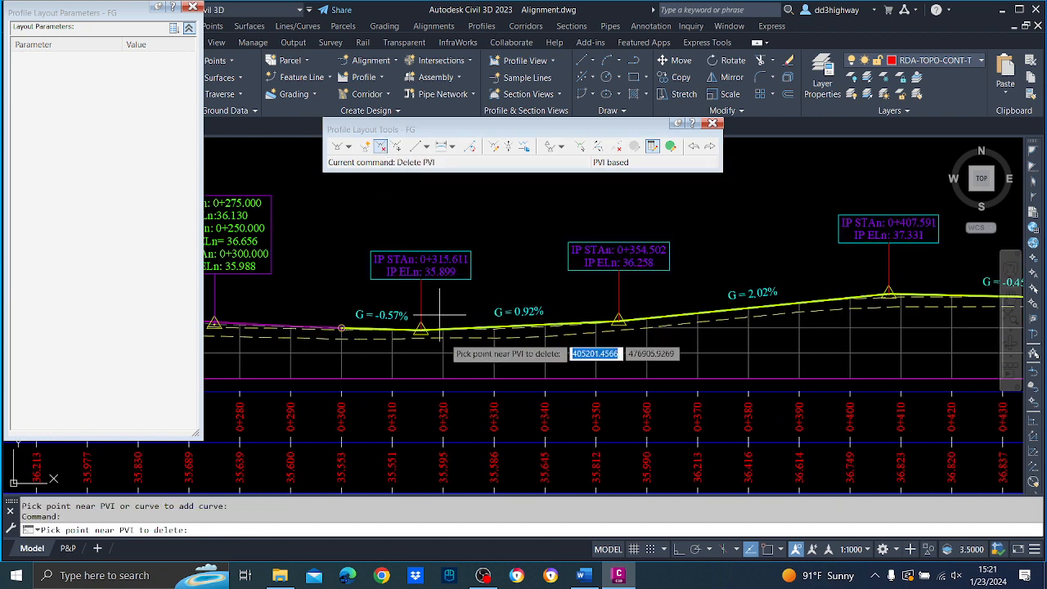
click(432, 335)
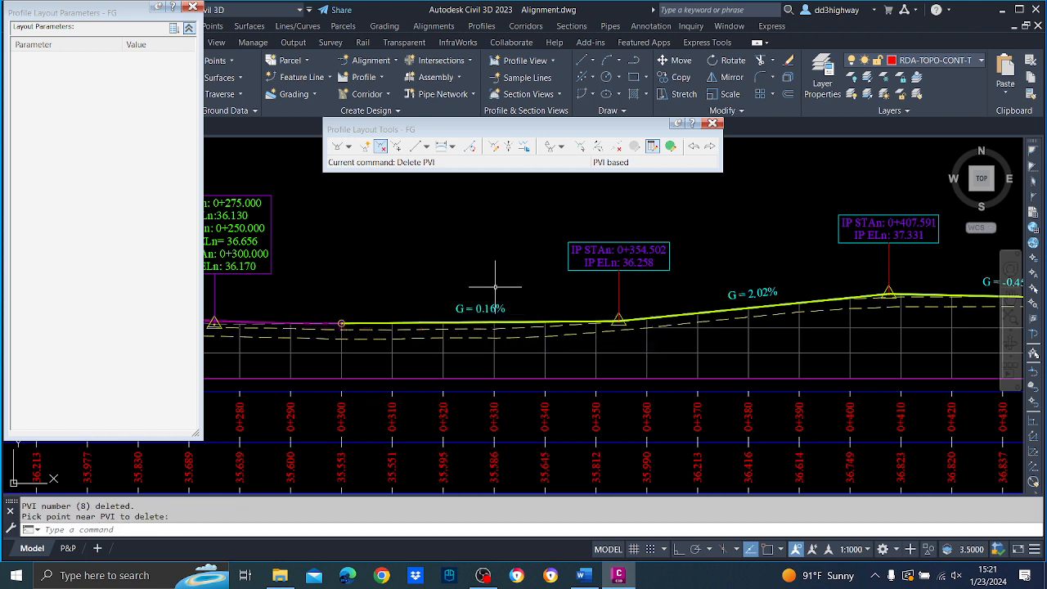
key(Return)
Move FG's PVI at station 0+354.502 back to about station 0+326.6, at about elevation 35.85 m.
middle_drag(491, 292, 699, 290)
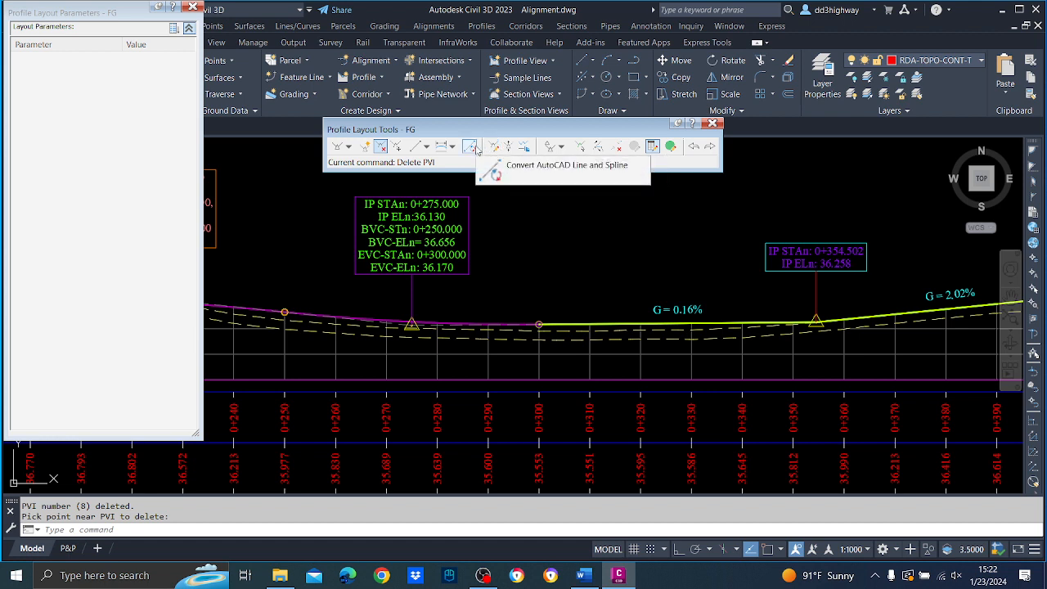
click(397, 147)
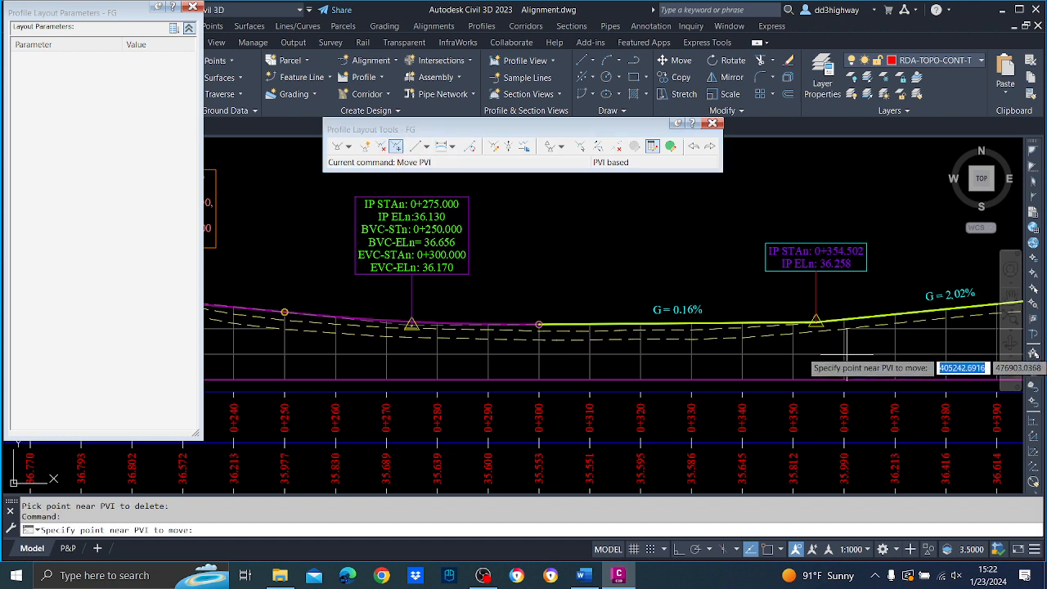
click(820, 319)
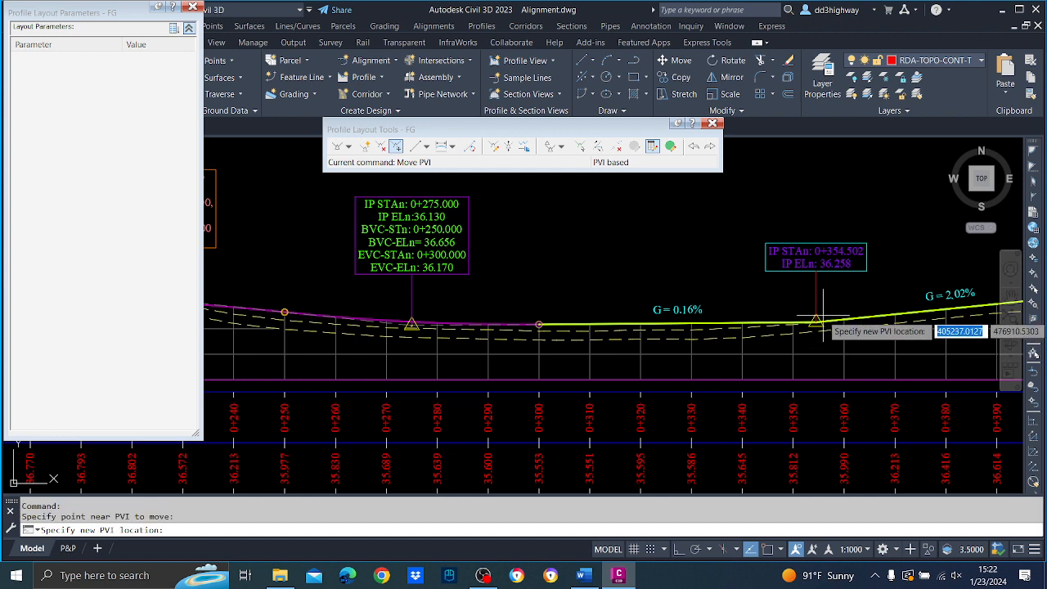
click(675, 335)
key(Return)
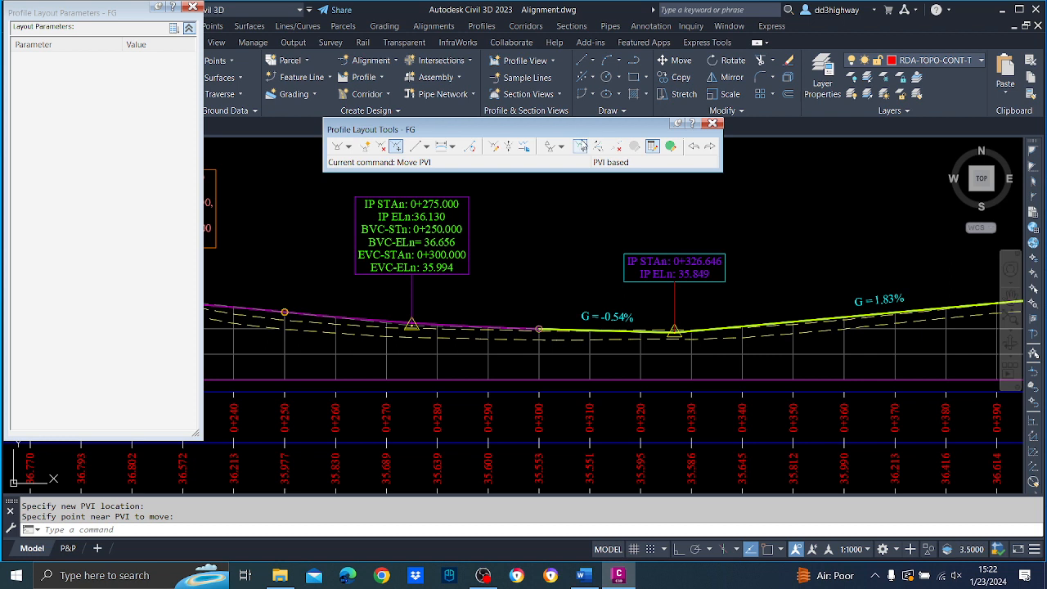
Set the station of FG's PVI near 0+326.6 to 0+325.
click(579, 145)
click(646, 335)
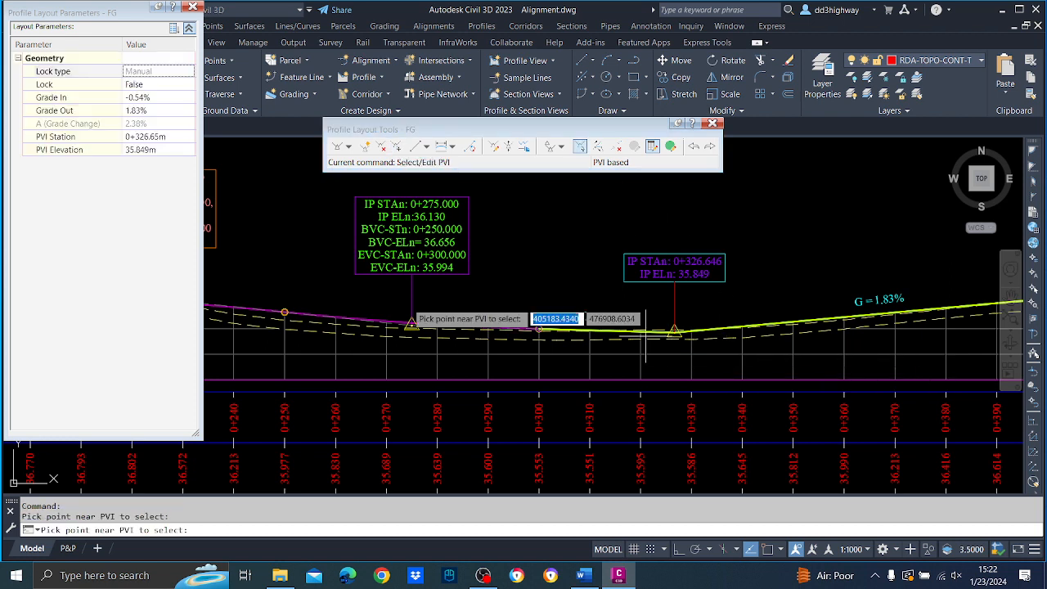
click(160, 137)
text(3)
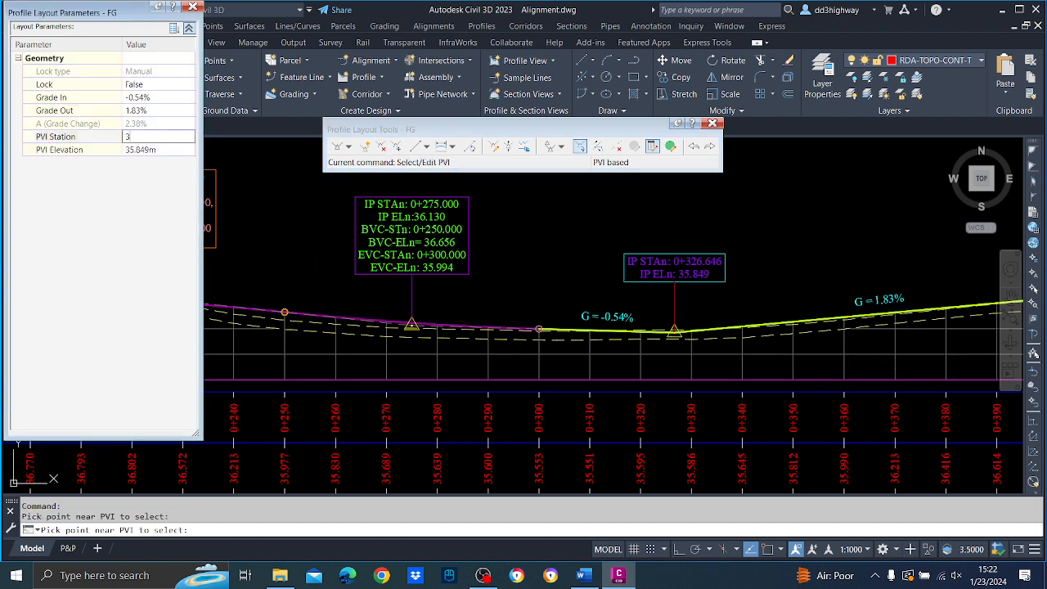
text(25.00m)
key(Return)
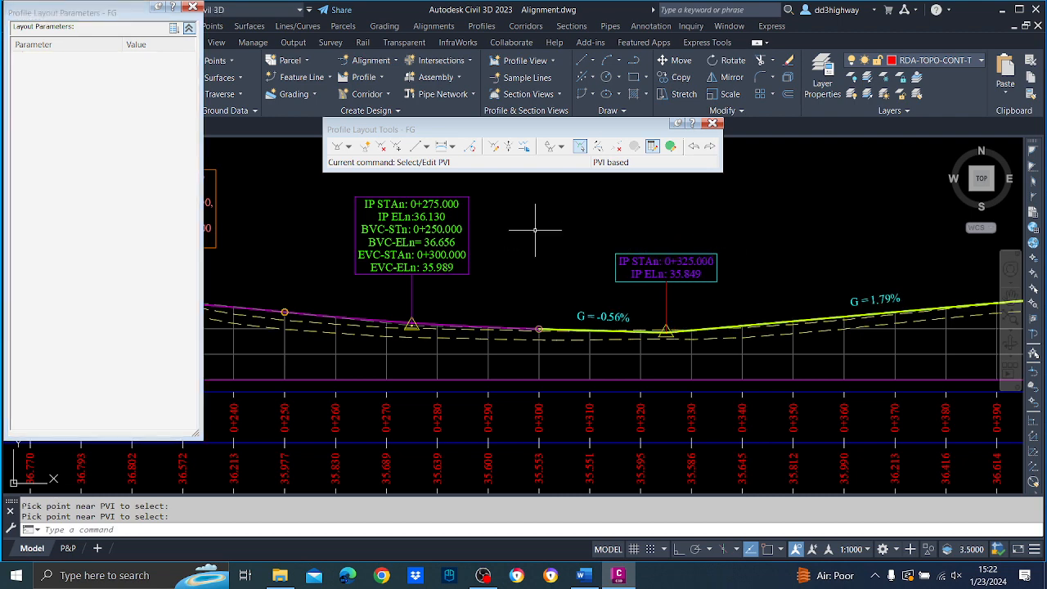
Add a 50 m long parabolic vertical curve at FG's PVI at station 0+325.
click(449, 149)
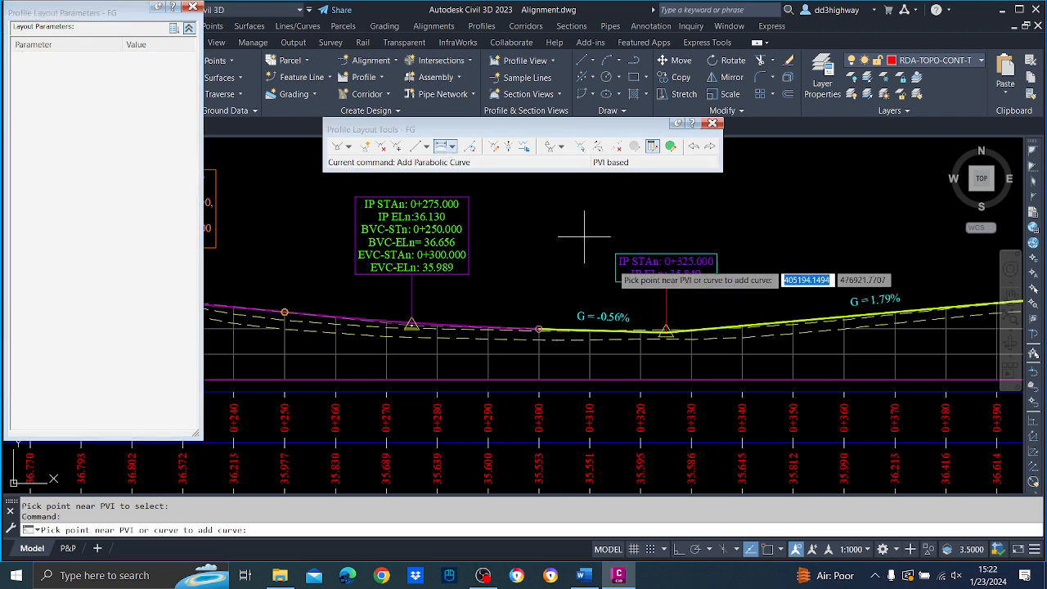
click(675, 331)
text(50)
key(Return)
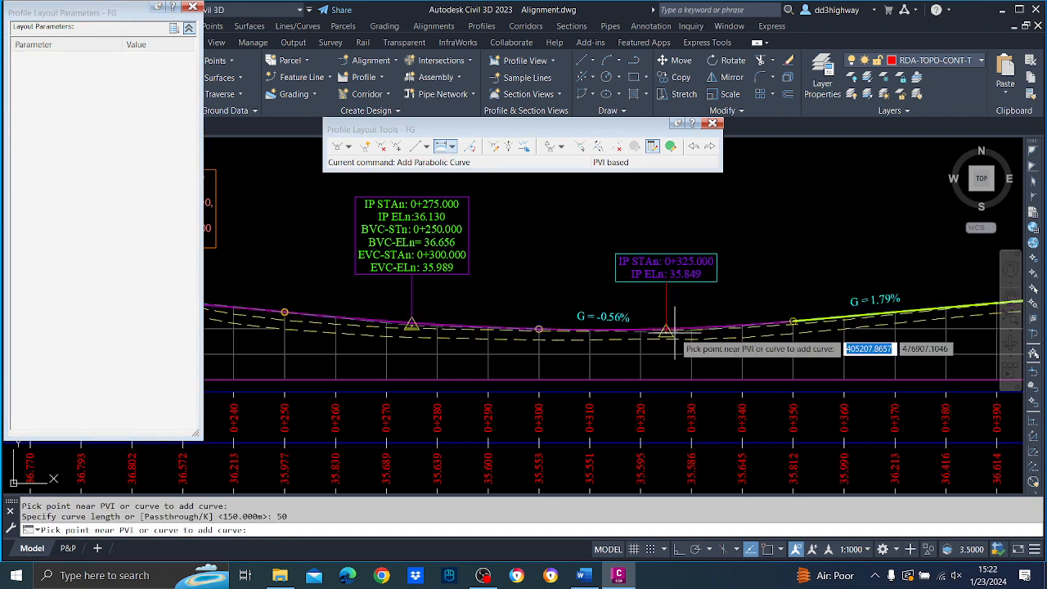
Move FG's PVI at station 0+407.591 to station 0+405.
scroll(762, 280, down, 2)
middle_drag(876, 261, 593, 273)
scroll(683, 280, up, 2)
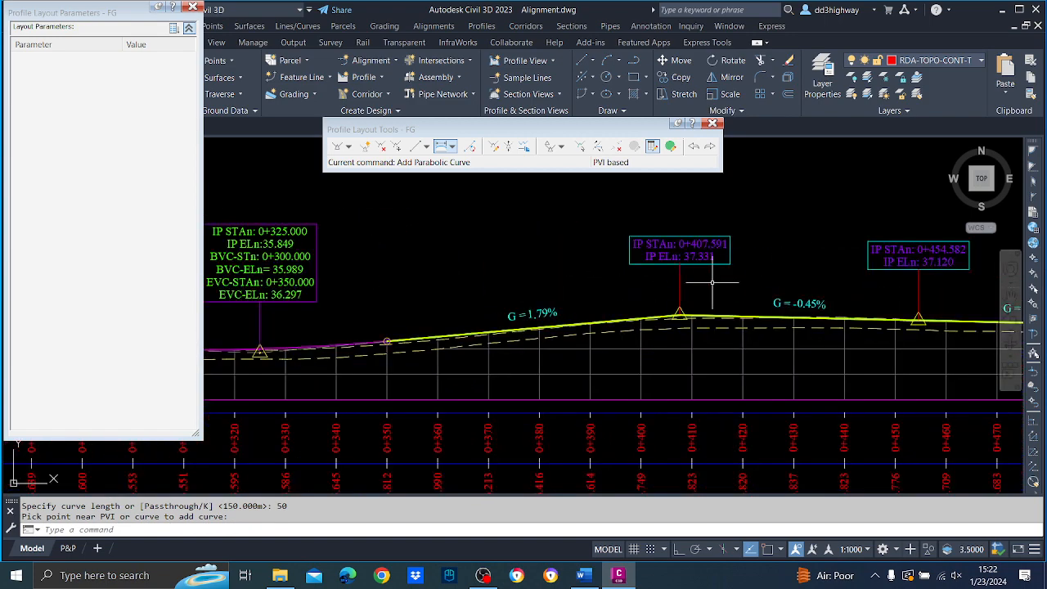
click(579, 146)
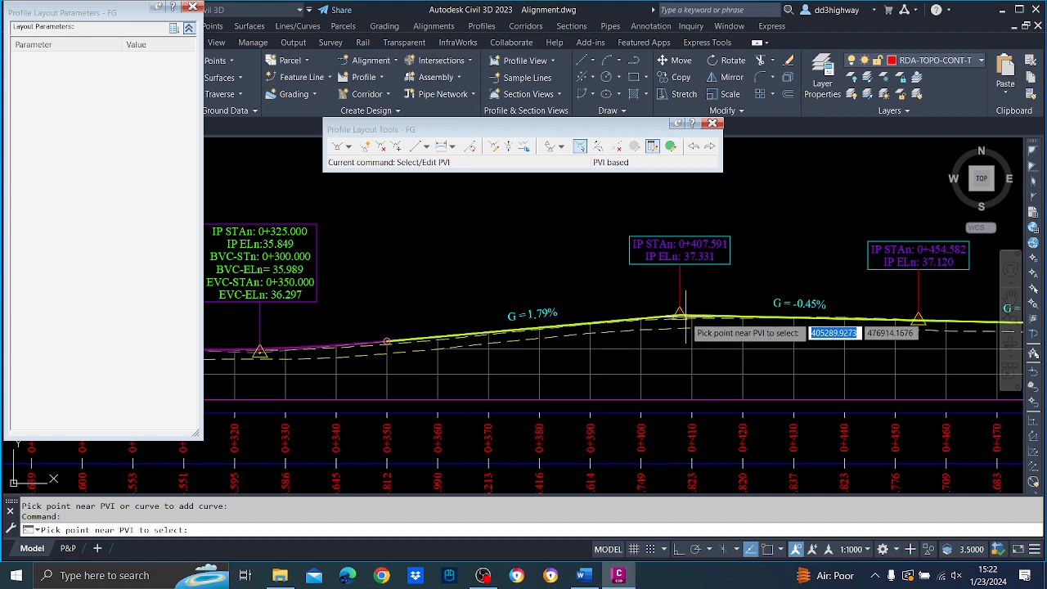
click(676, 317)
click(167, 137)
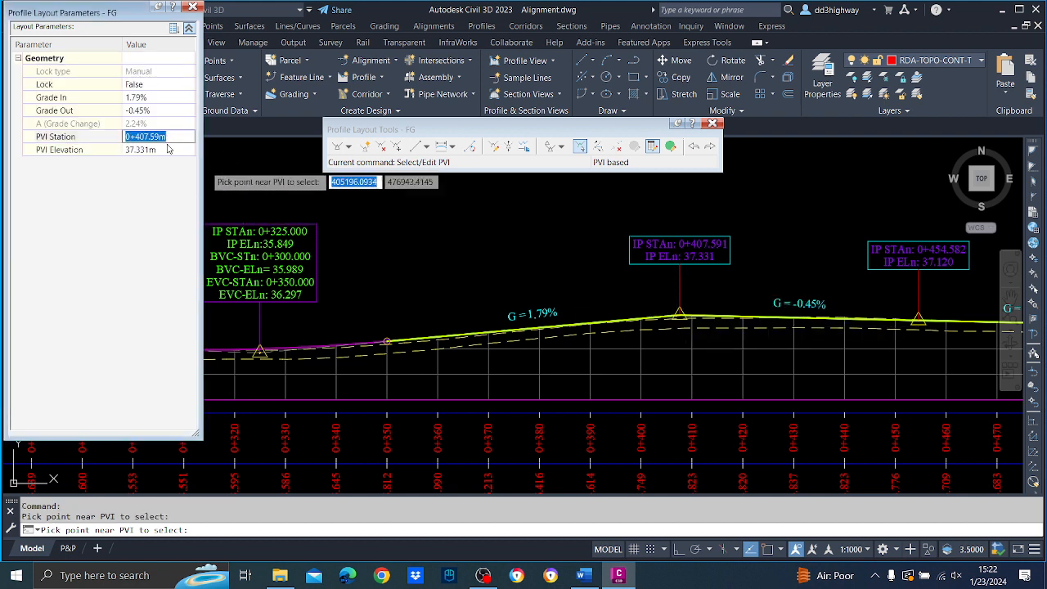
text(405)
key(Return)
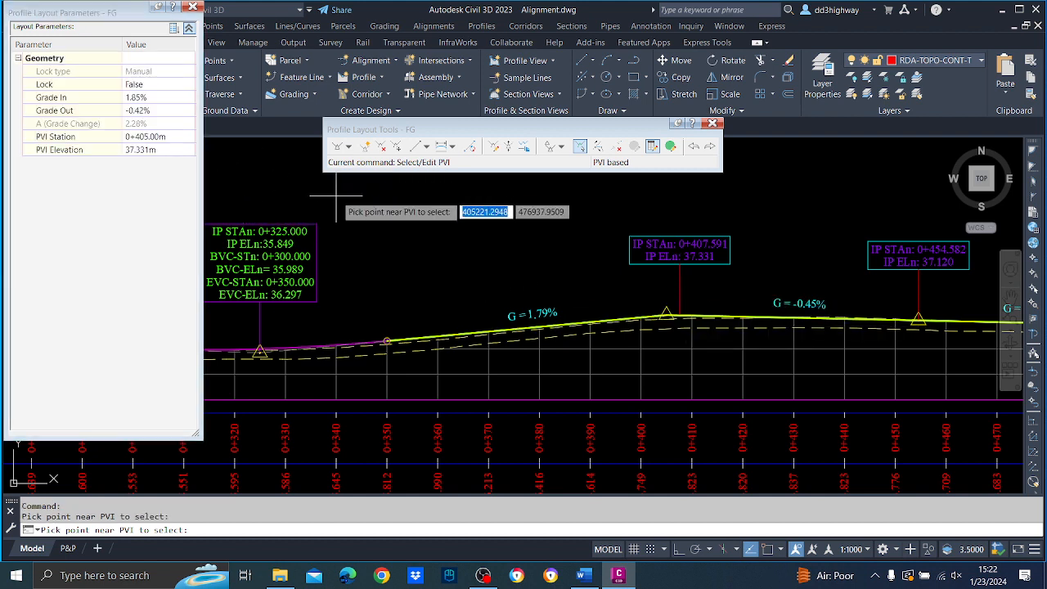
key(Escape)
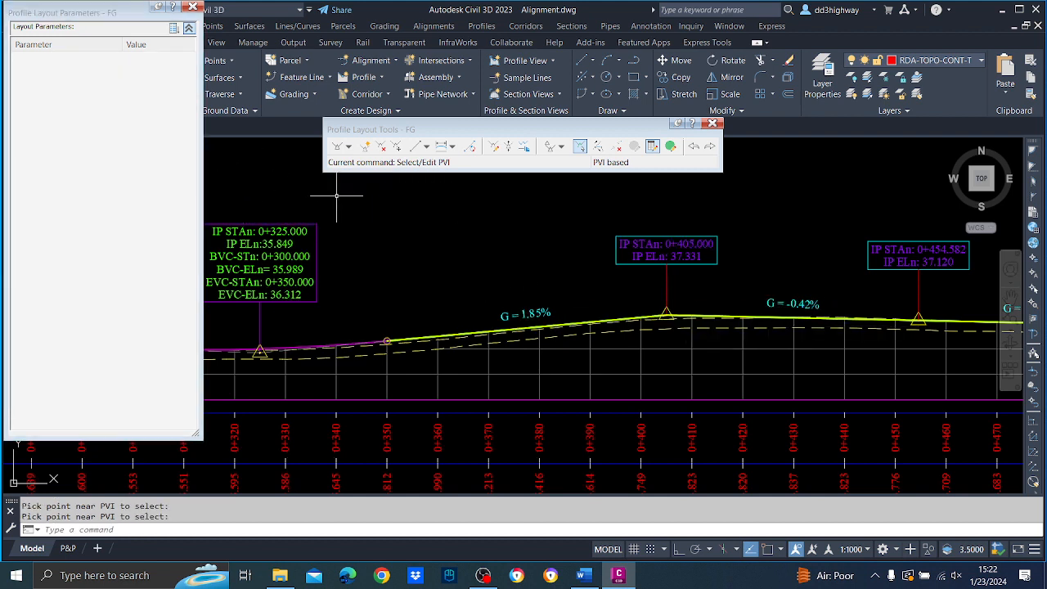
Add a 50 m long parabolic vertical curve at FG's PVI at station 0+405.
click(446, 148)
click(673, 321)
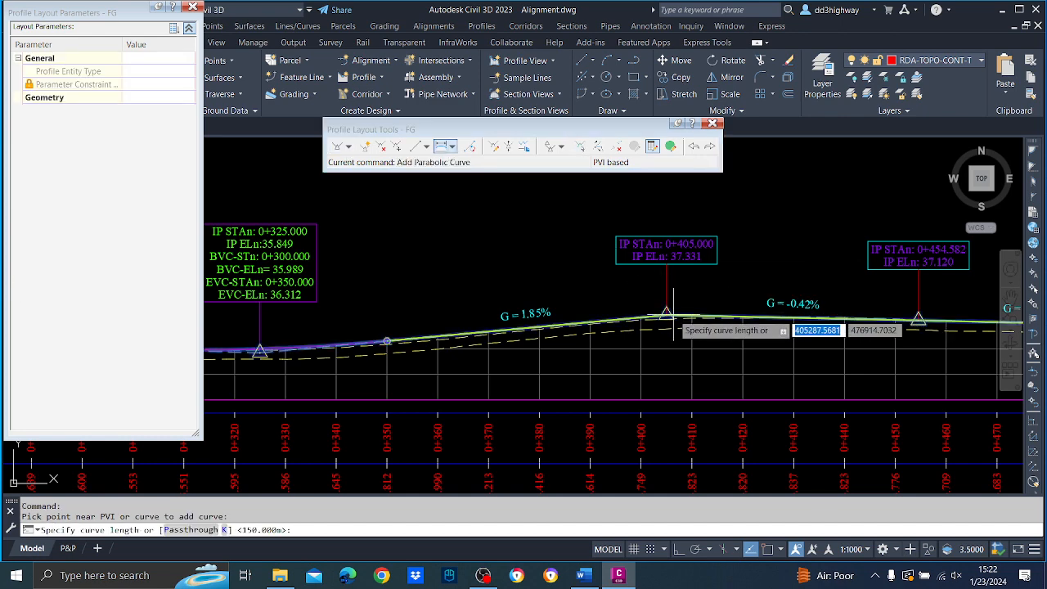
text(50)
key(Return)
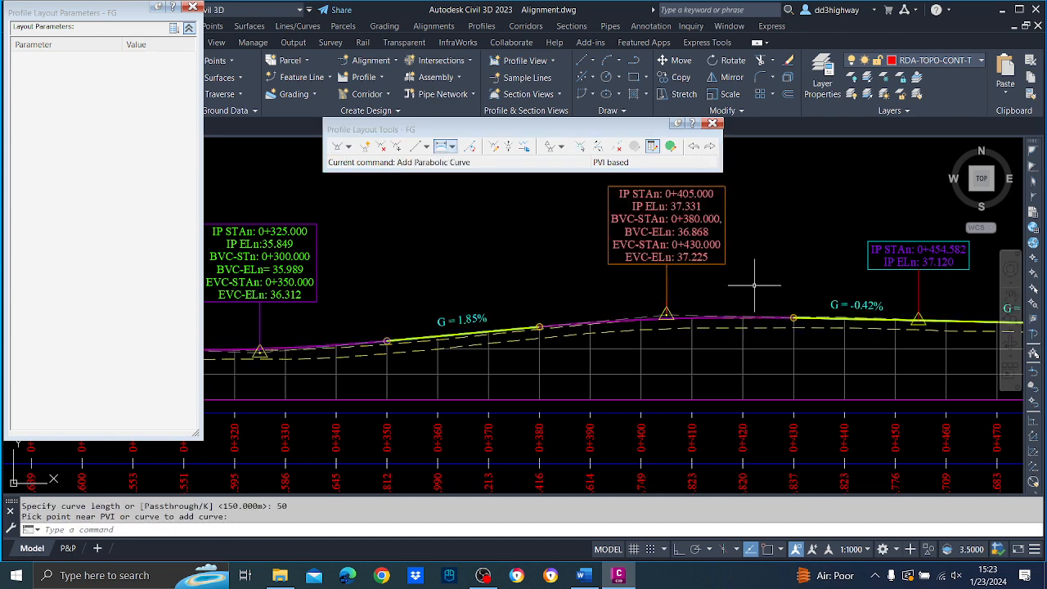
Move FG's PVI at station 0+454.582 to station 0+455.
middle_drag(830, 282, 666, 321)
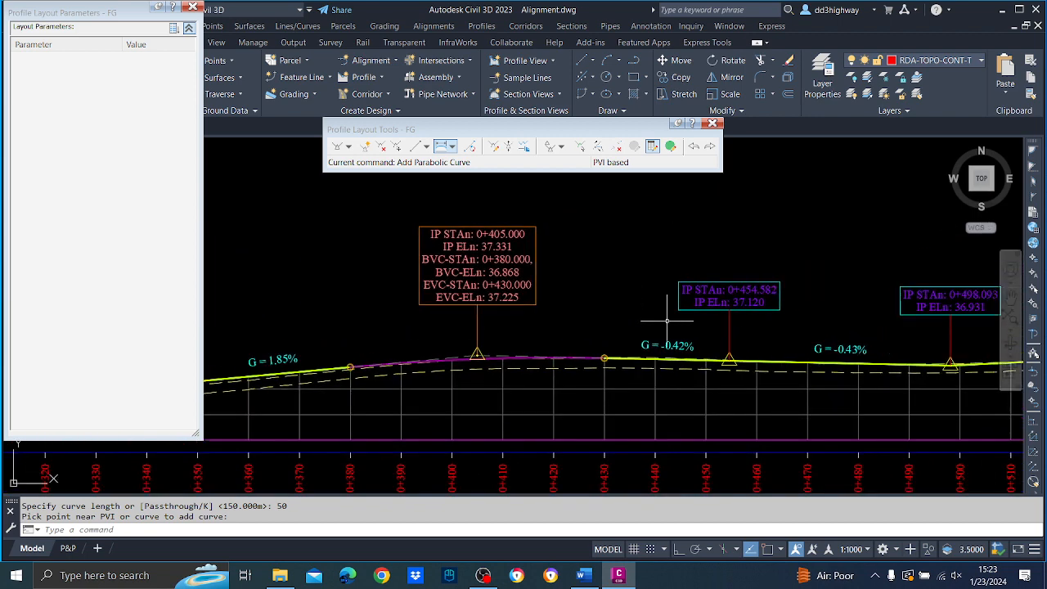
click(580, 147)
click(731, 364)
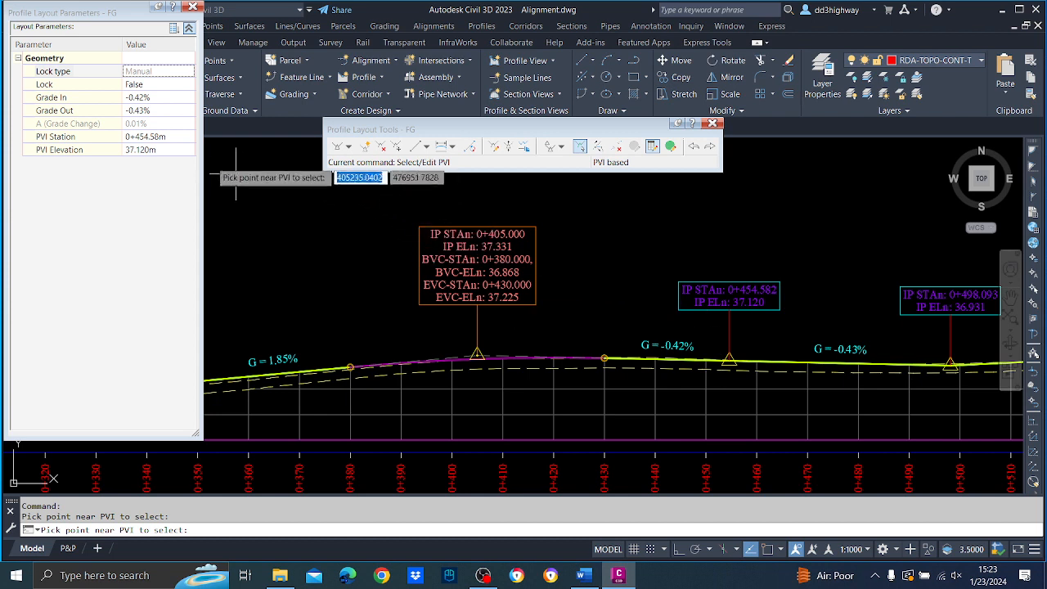
click(160, 136)
text(45)
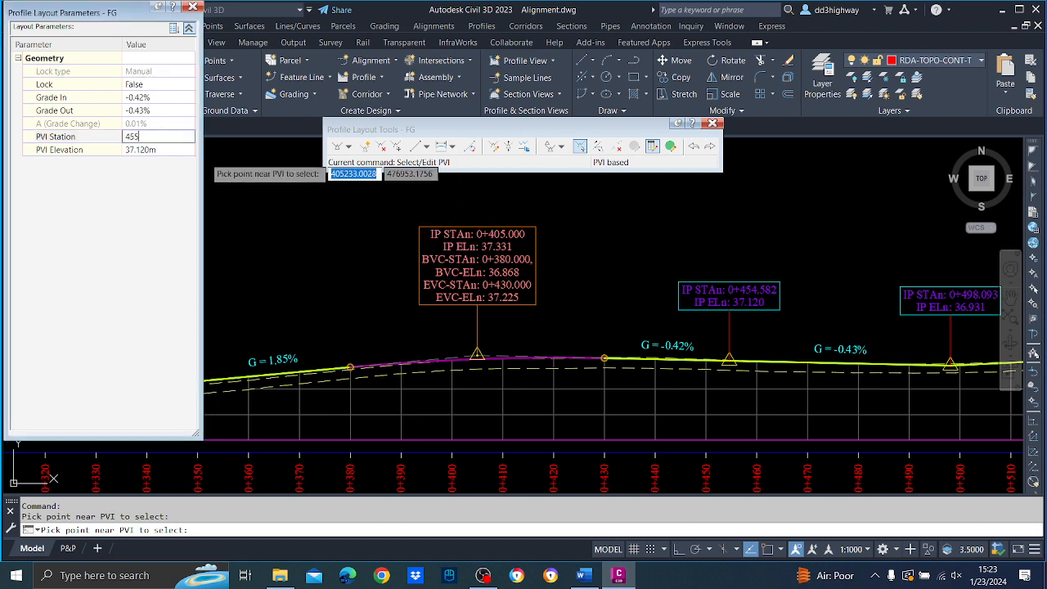
text(5)
key(Return)
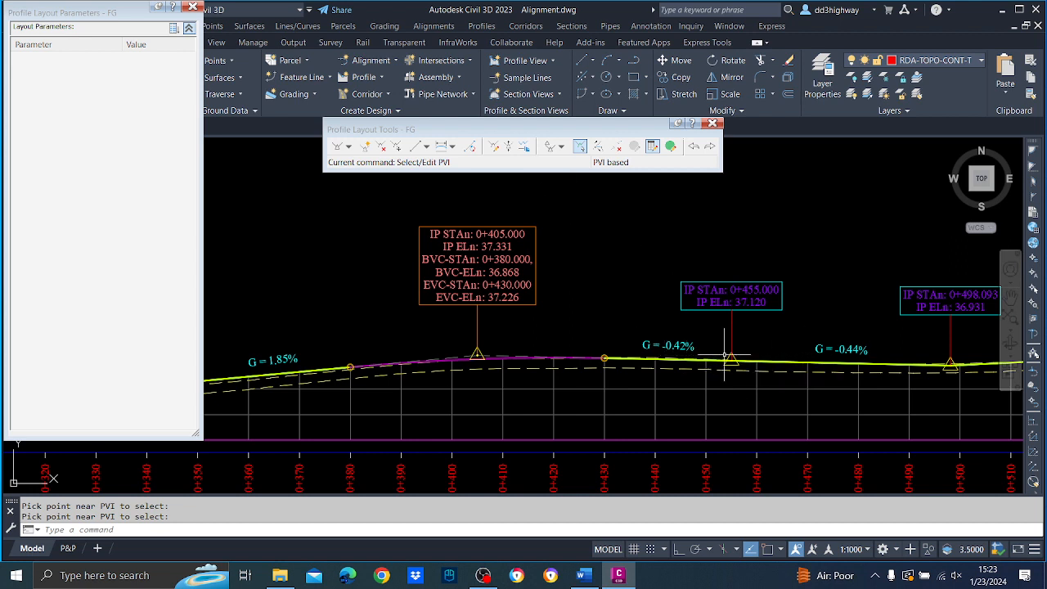
Delete FG's PVI near station 0+455, between the PVIs at 0+405 and 0+498.093.
click(381, 148)
click(730, 358)
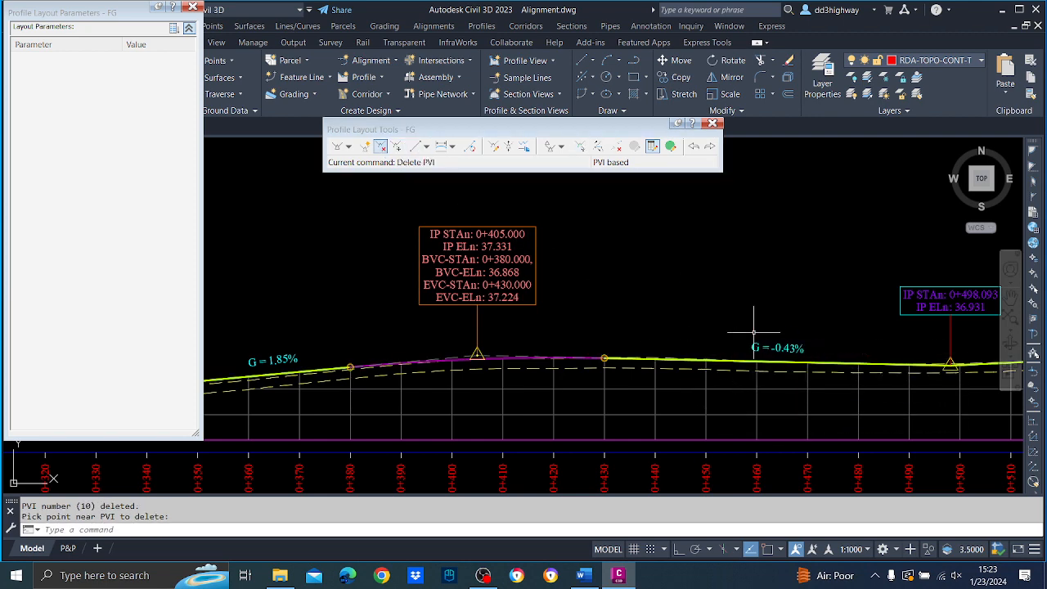
Move FG's PVI at station 0+498.093 to station 0+500.
middle_drag(814, 321, 714, 312)
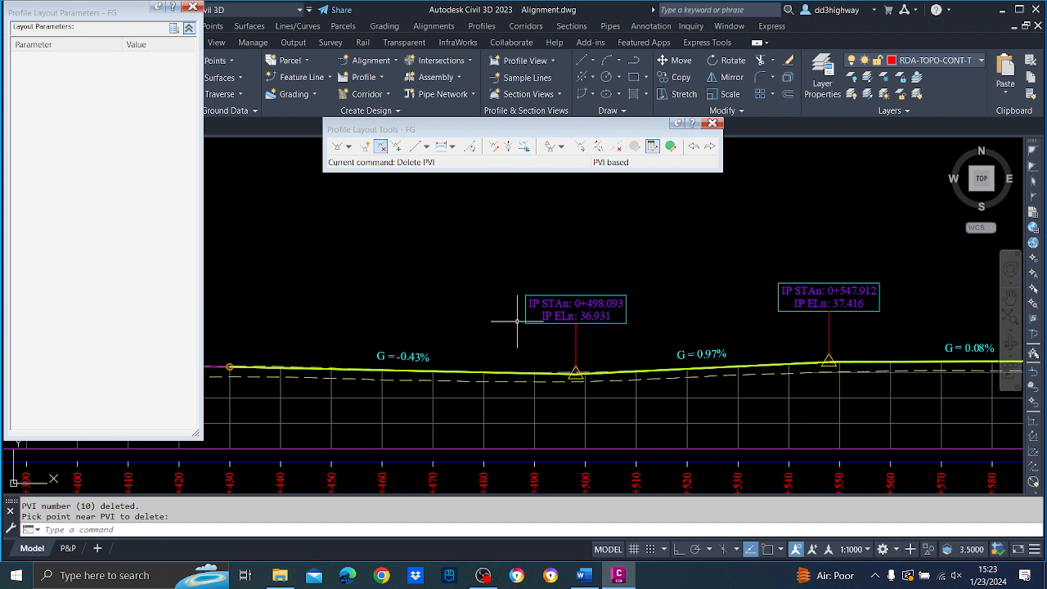
click(580, 146)
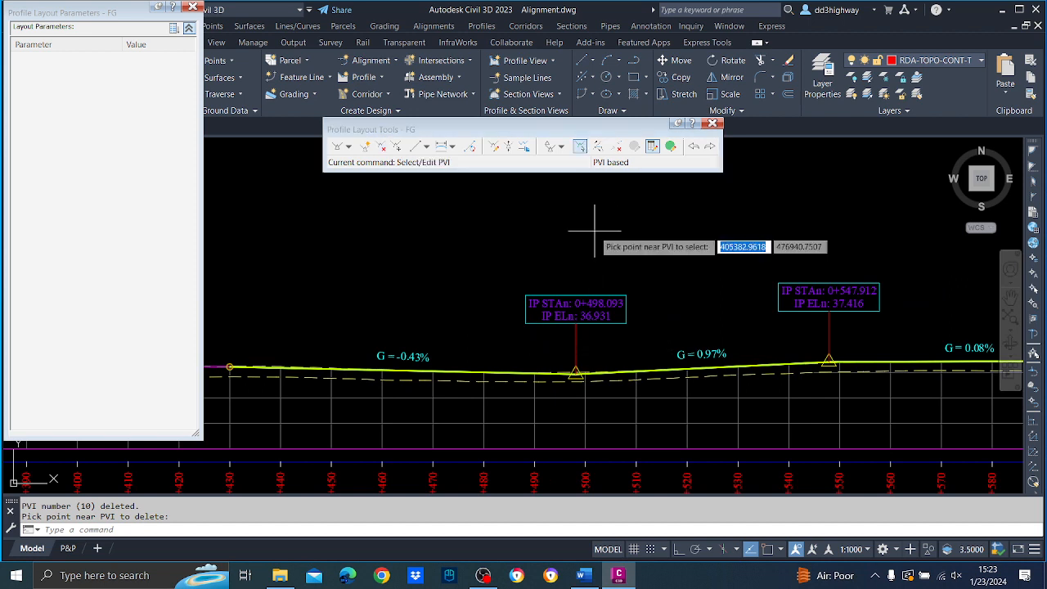
click(577, 371)
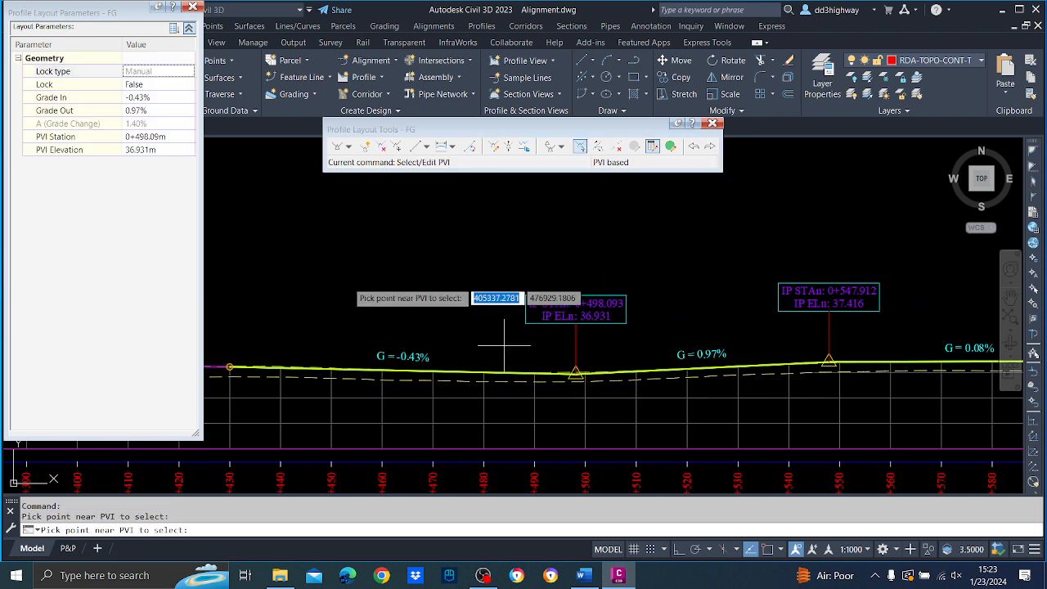
click(167, 136)
key(Return)
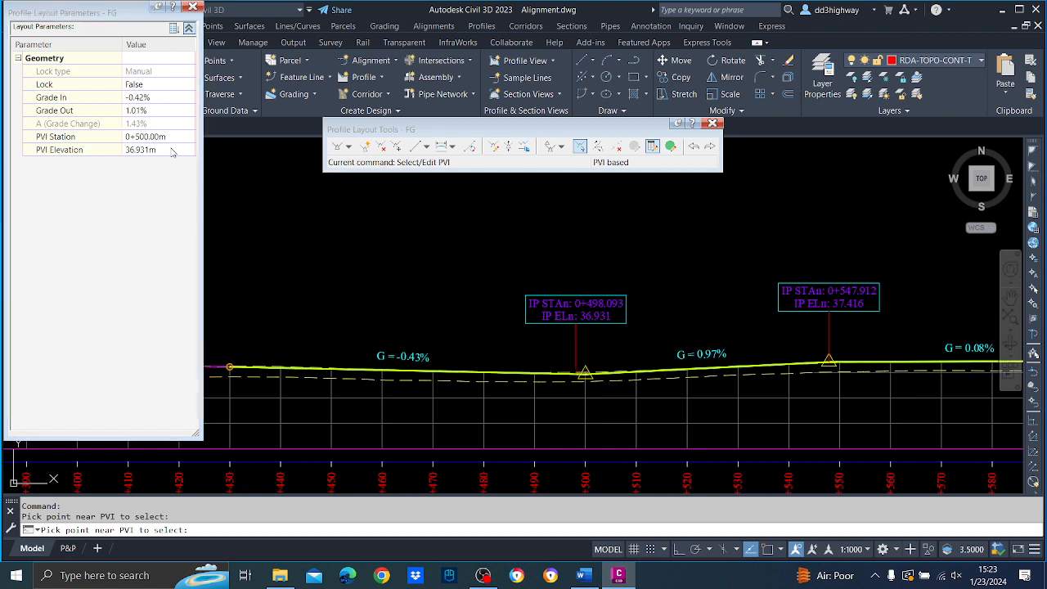
key(Escape)
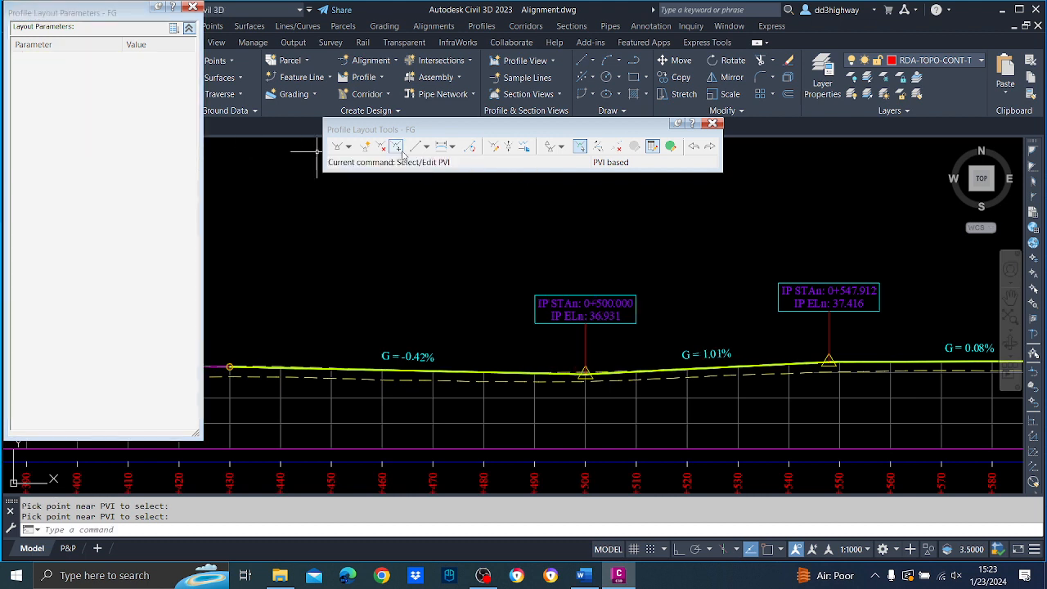
Add a 50 m long parabolic vertical curve at FG's PVI at station 0+500.
click(442, 148)
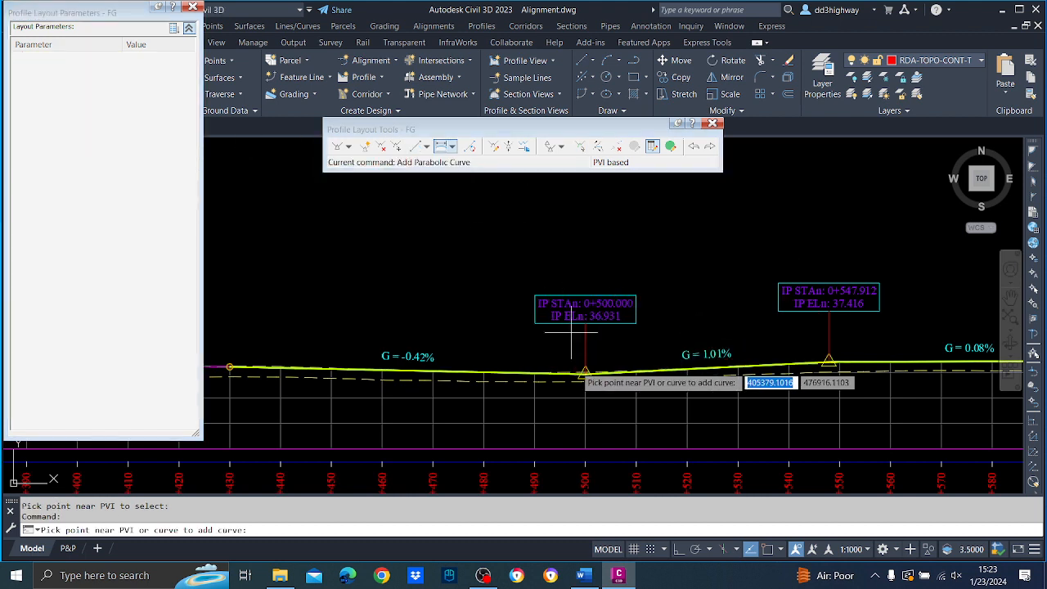
click(585, 378)
text(50)
key(Return)
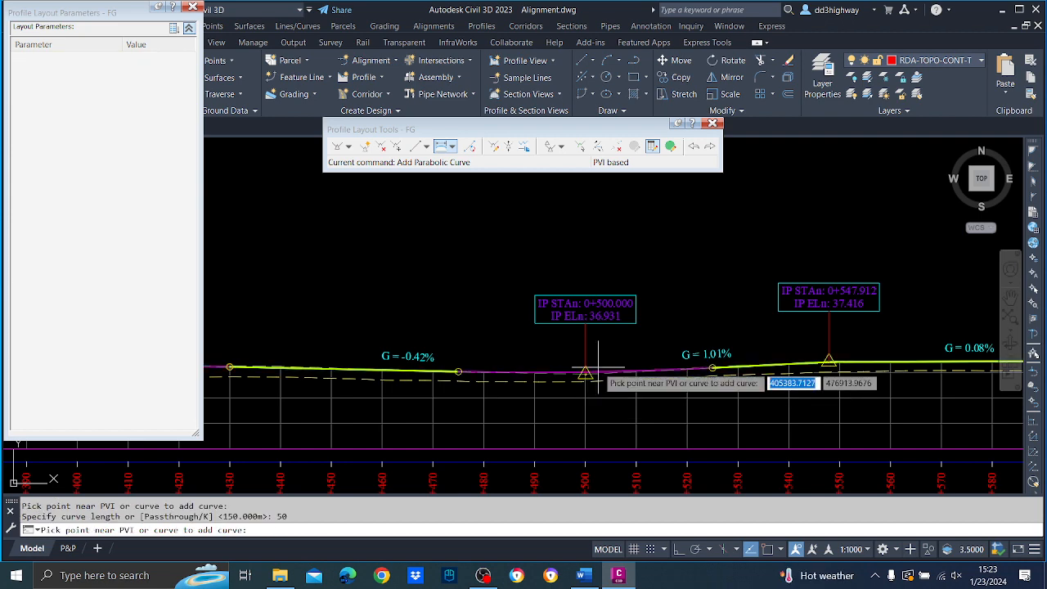
key(Return)
Delete FG's PVI at station 0+603.120.
middle_drag(791, 309, 413, 310)
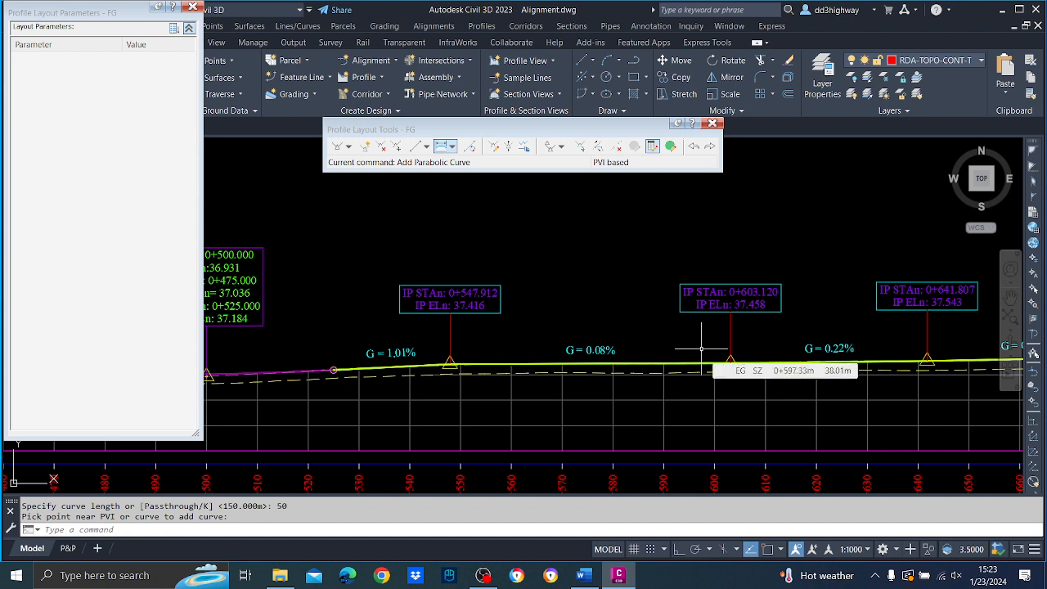
click(381, 146)
click(730, 365)
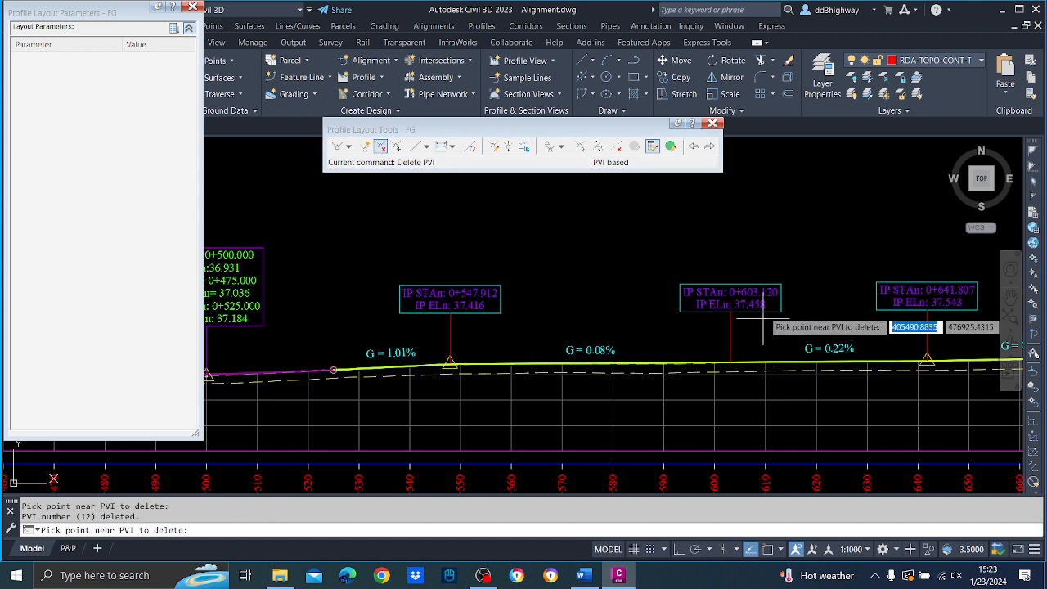
key(Return)
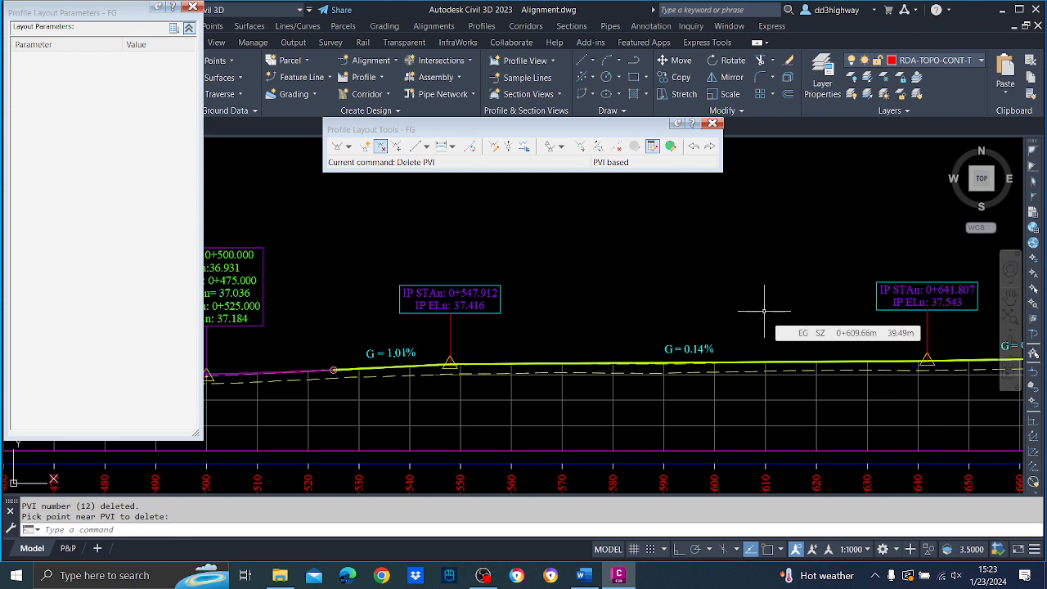
middle_drag(653, 278, 292, 280)
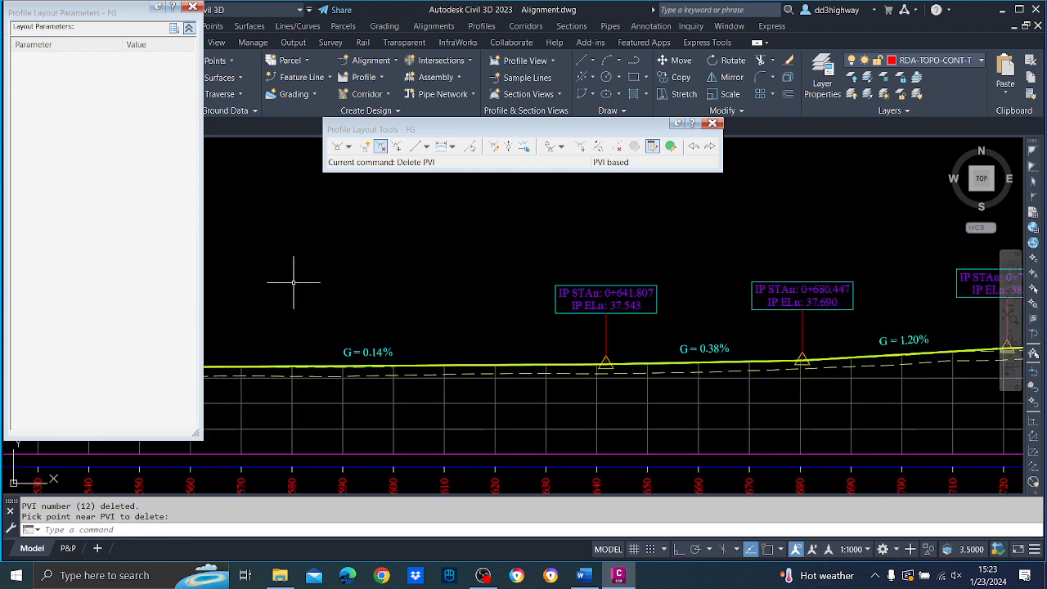
Delete FG's PVI at station 0+641.807.
click(390, 156)
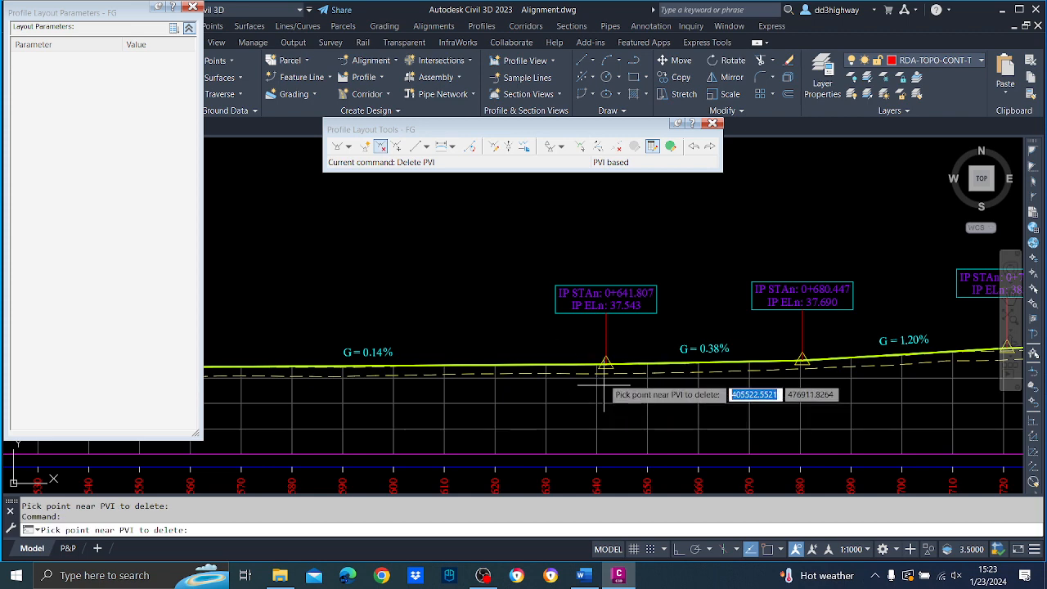
click(622, 332)
key(Return)
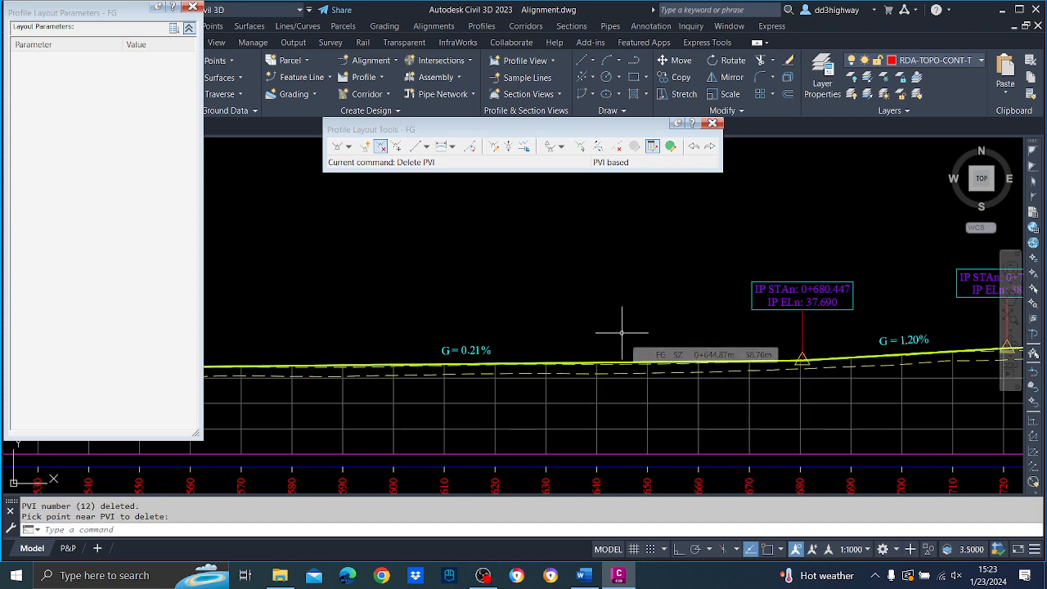
Move FG's PVI at station 0+680.447 to station 0+680.
middle_drag(558, 317, 774, 322)
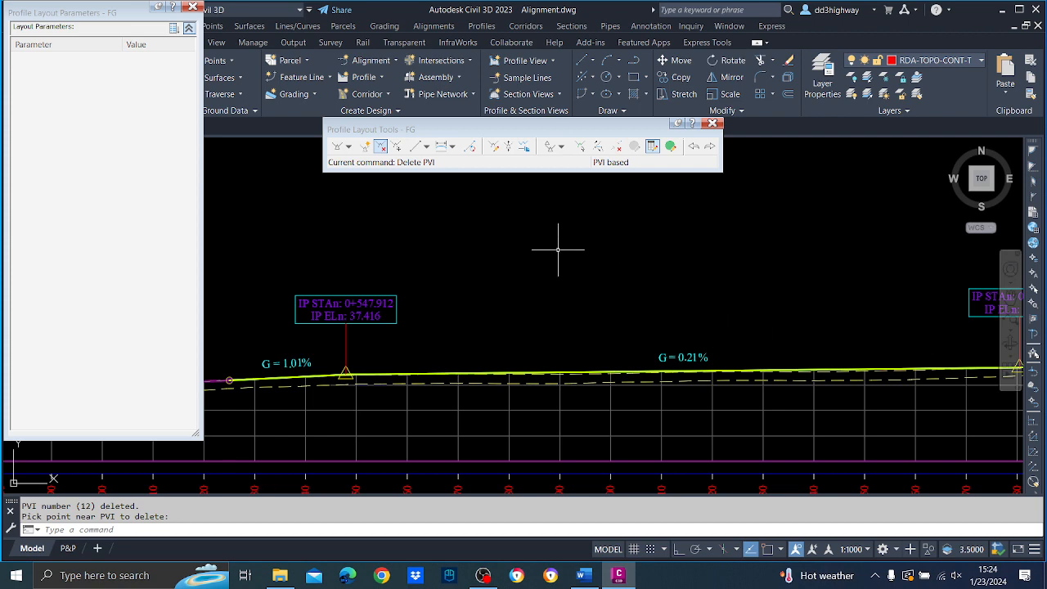
scroll(633, 273, down, 3)
scroll(883, 303, up, 3)
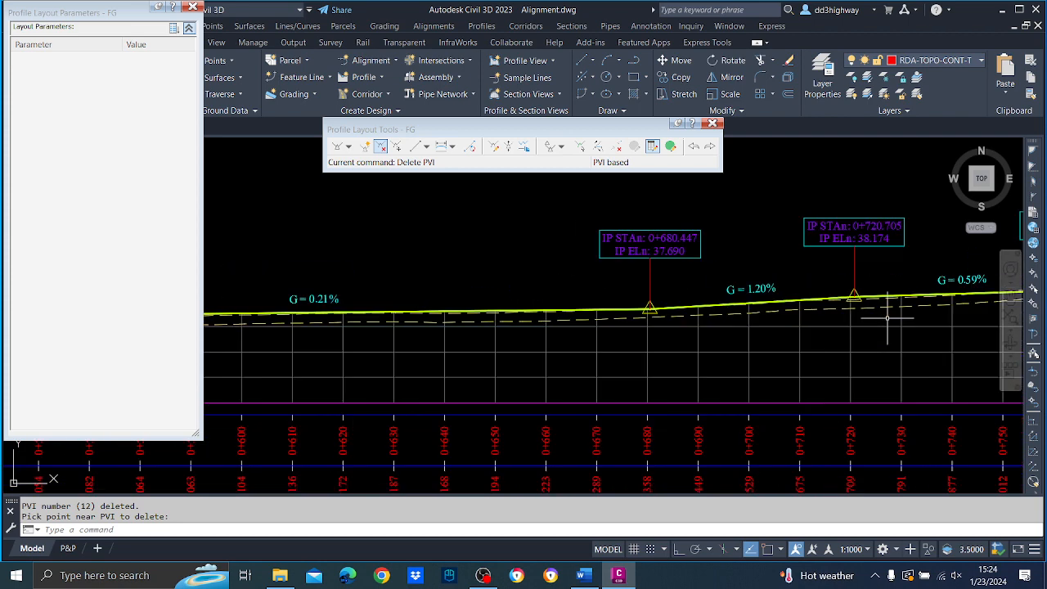
click(579, 148)
click(650, 309)
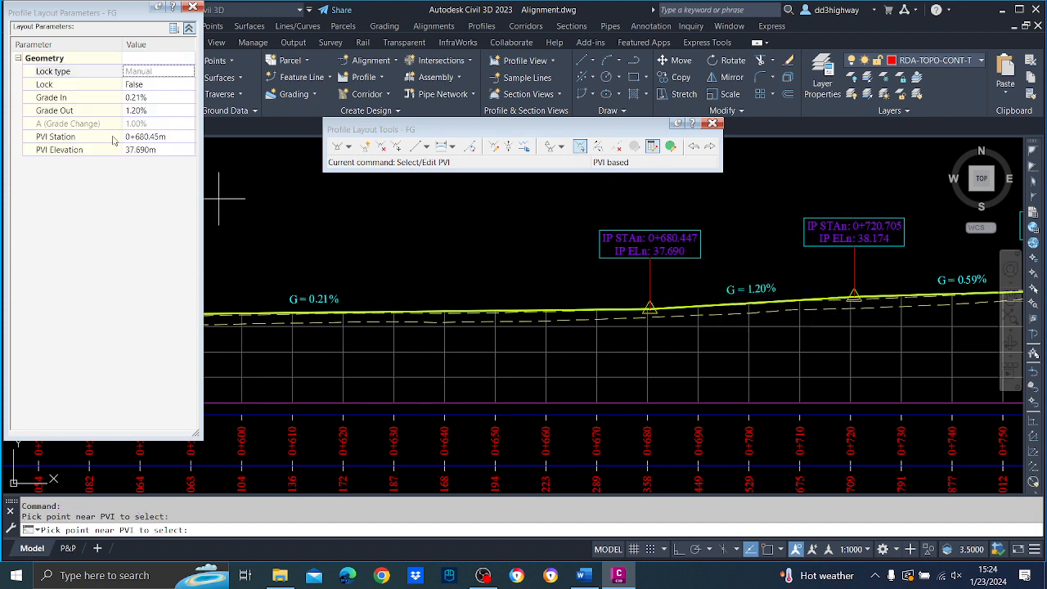
click(145, 136)
text(680)
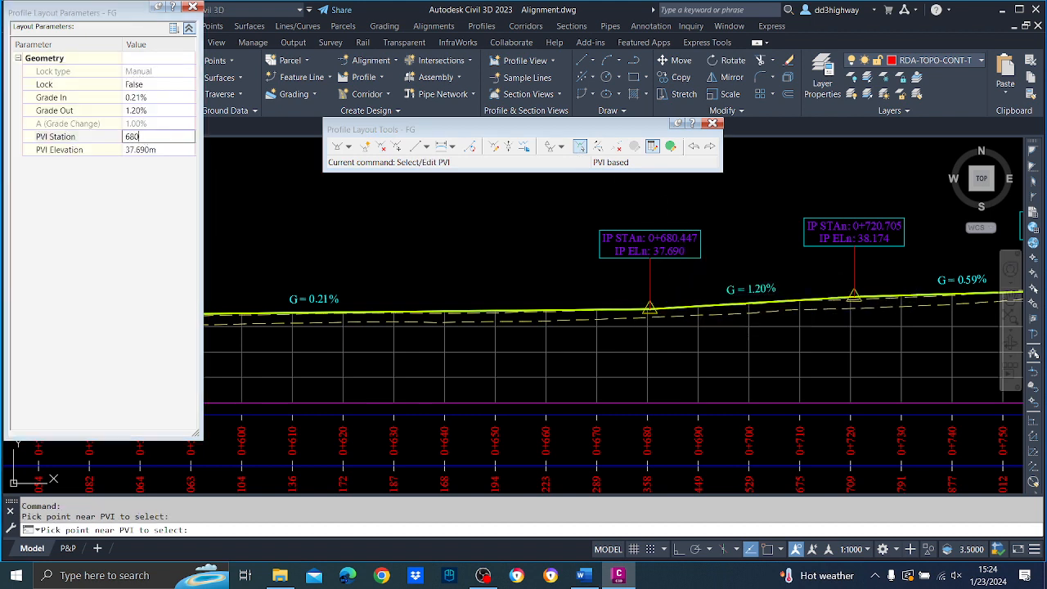
key(Return)
key(Return)
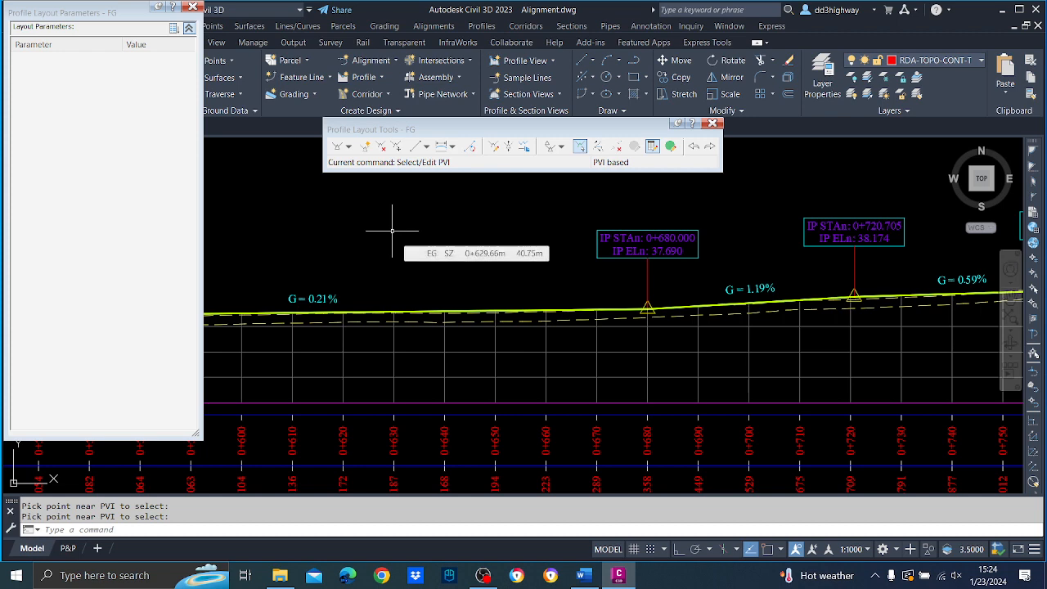
Insert a new PVI in FG at about station 0+609.75 and elevation 37.79 m, between the PVIs at 0+547.912 and 0+680.
middle_drag(388, 229, 744, 307)
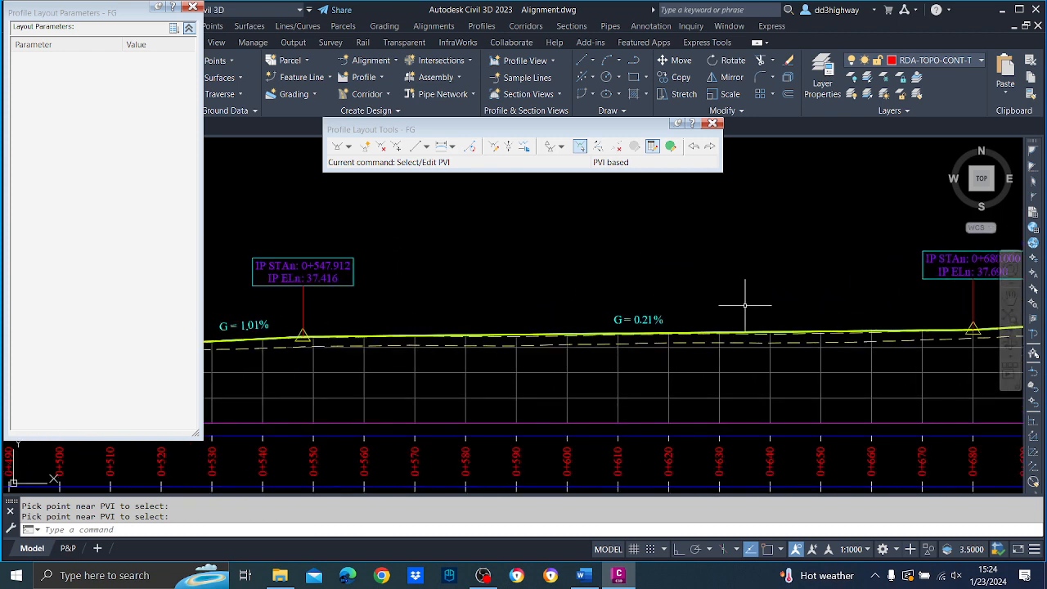
click(367, 146)
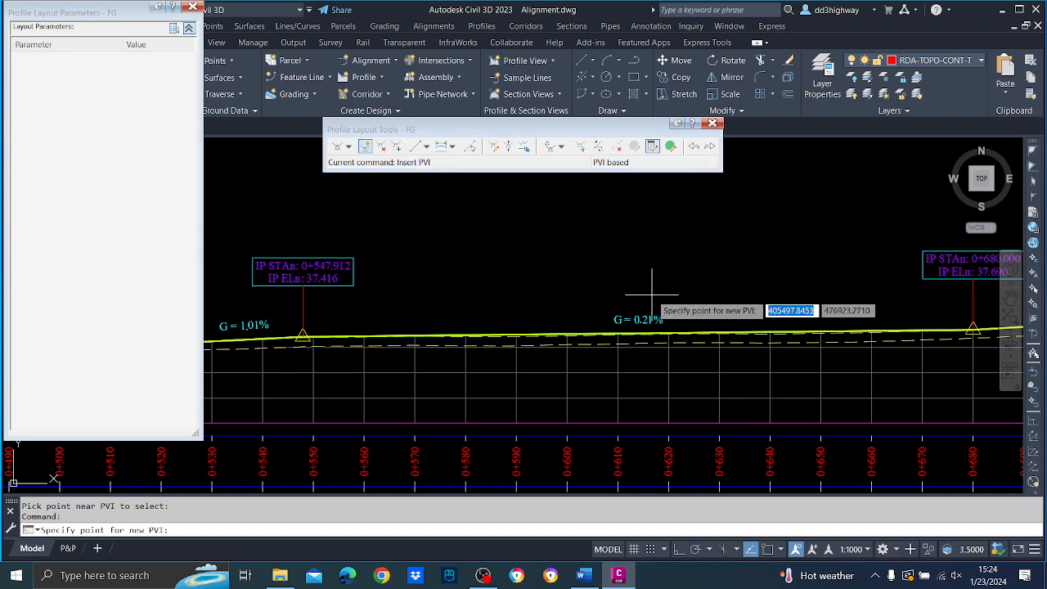
click(617, 327)
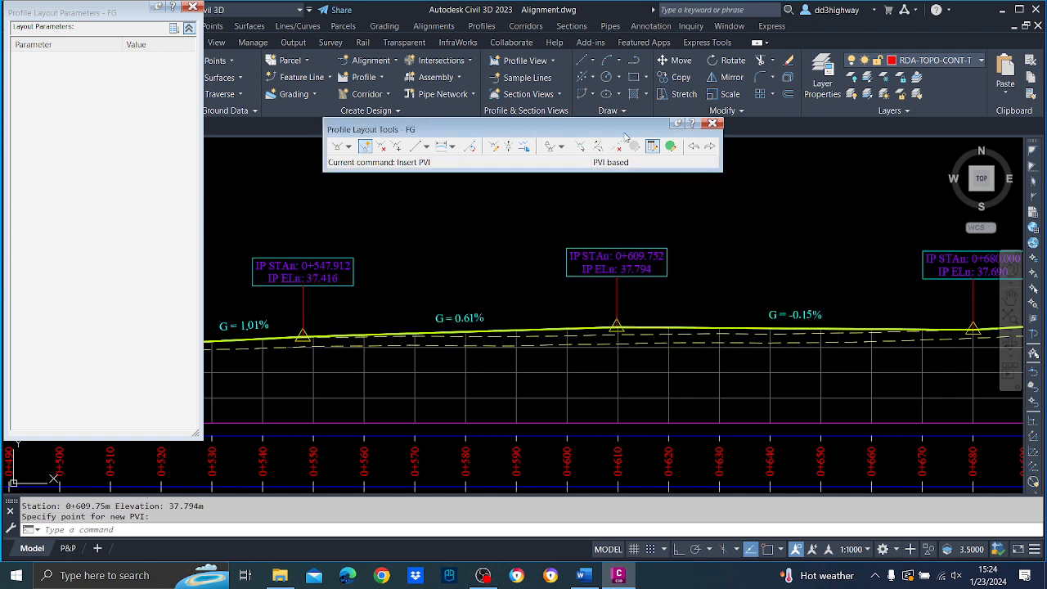
Set the incoming grade of FG's PVI at station 0+680 to 0.30%.
click(580, 146)
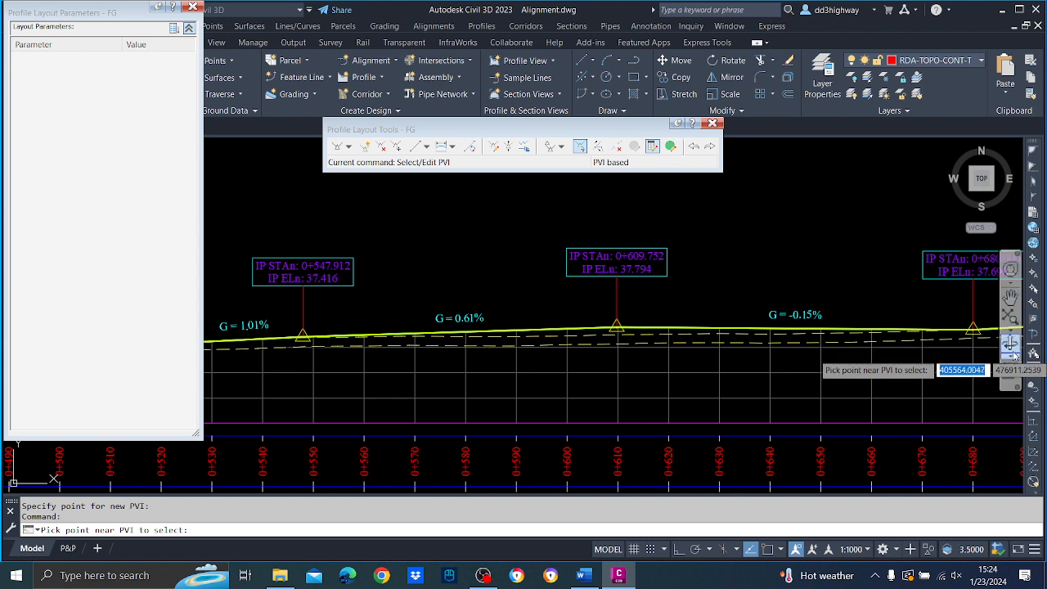
click(970, 332)
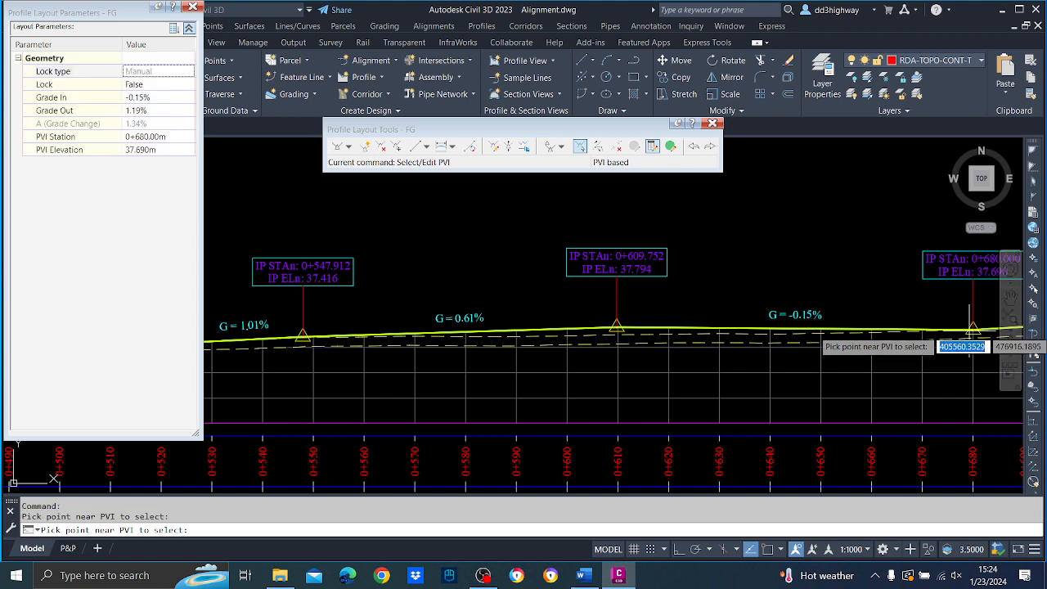
click(156, 97)
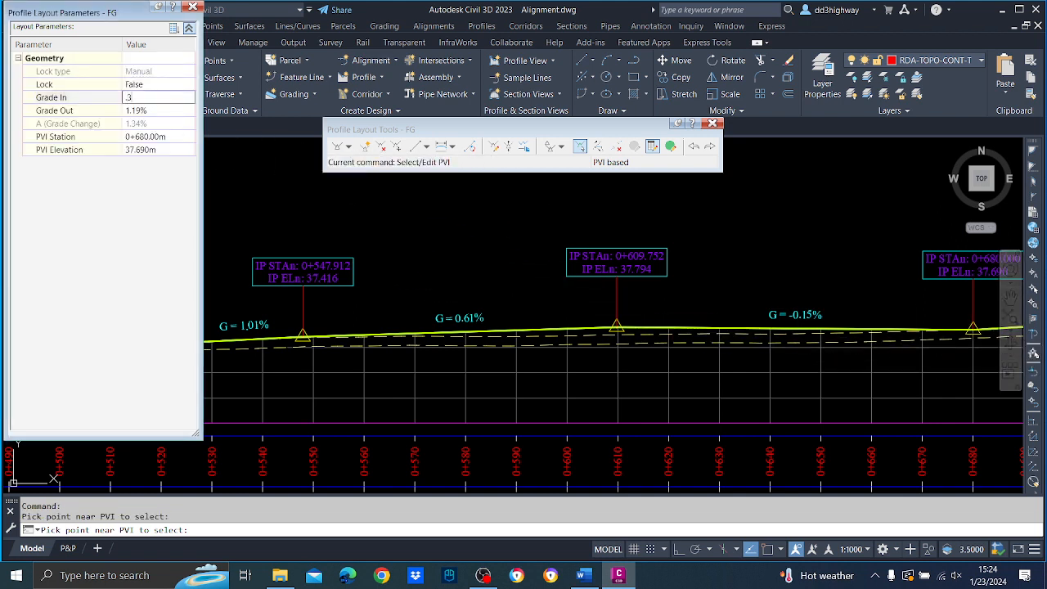
text(.3)
key(Return)
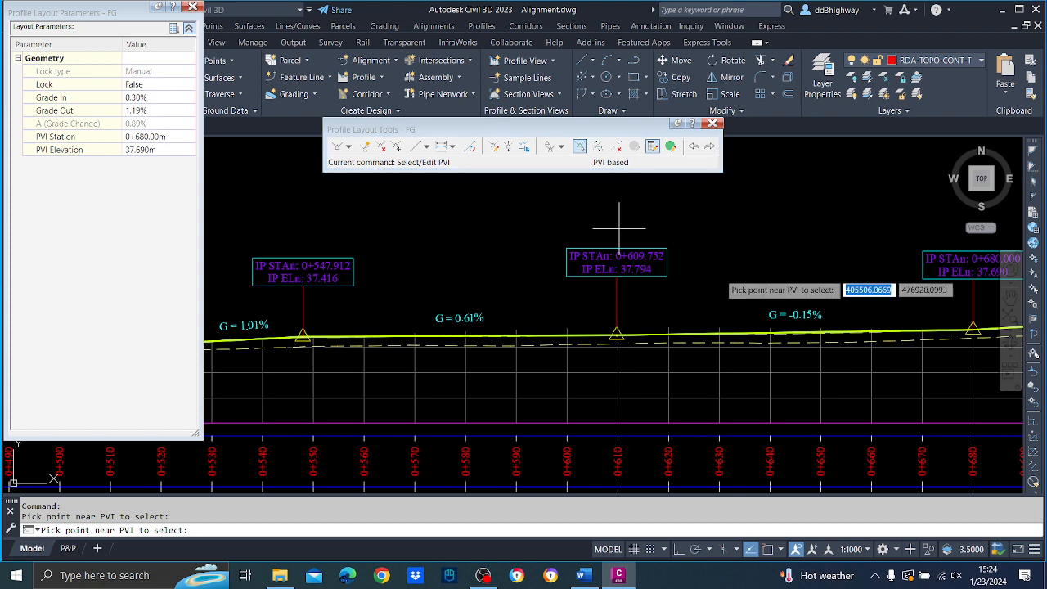
key(Escape)
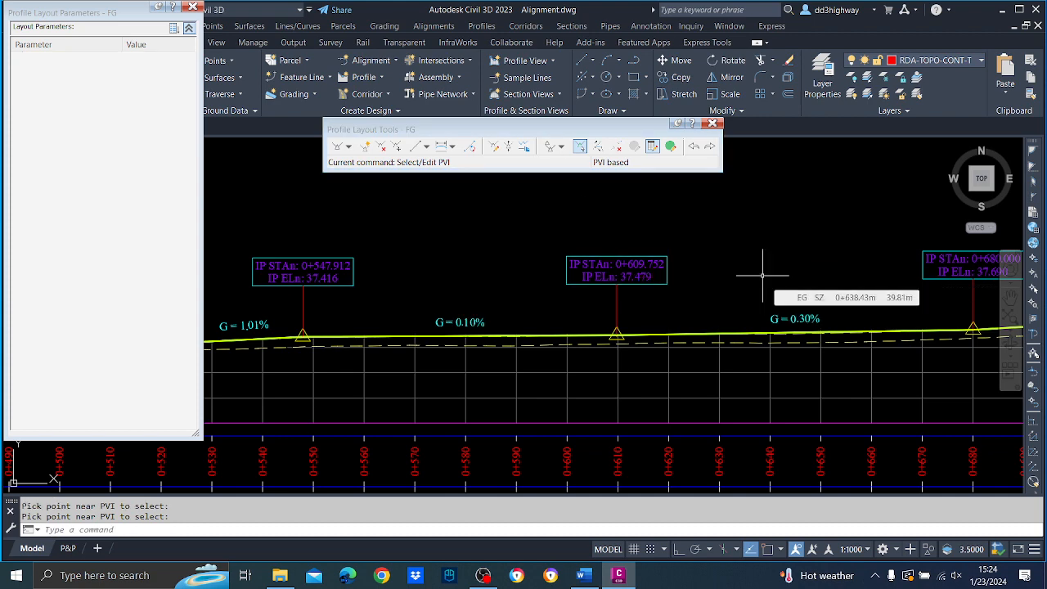
Move FG's PVI at station 0+609.752 to station 0+610.
middle_drag(482, 344, 596, 361)
click(579, 146)
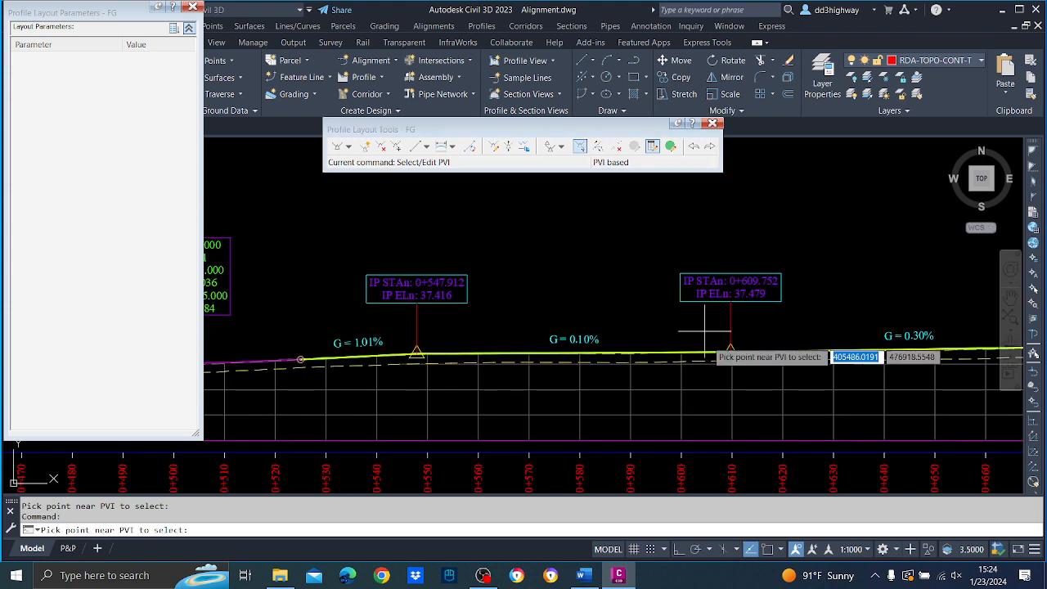
click(730, 353)
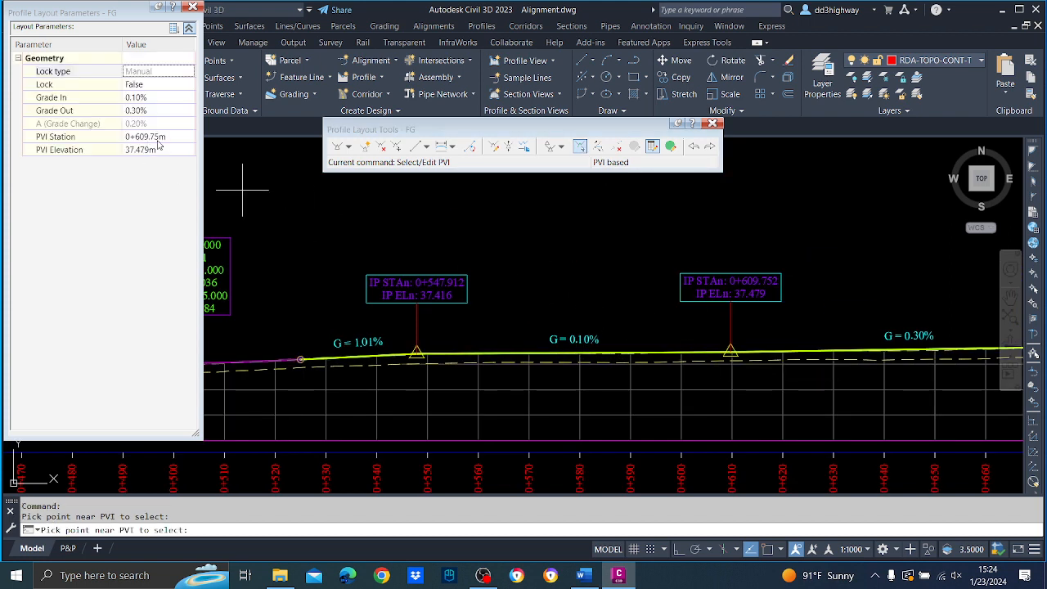
click(160, 138)
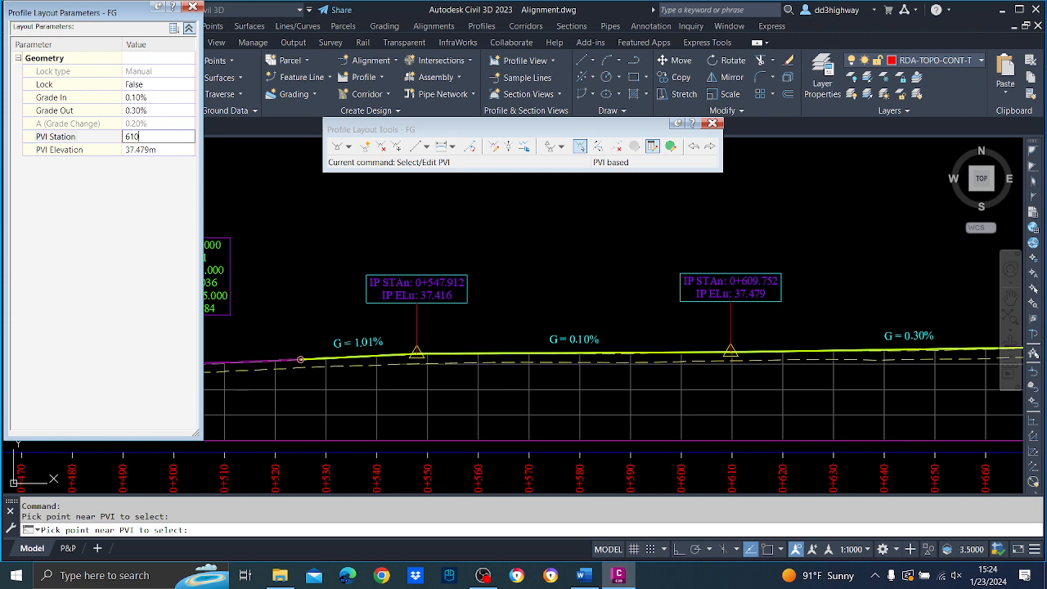
key(Return)
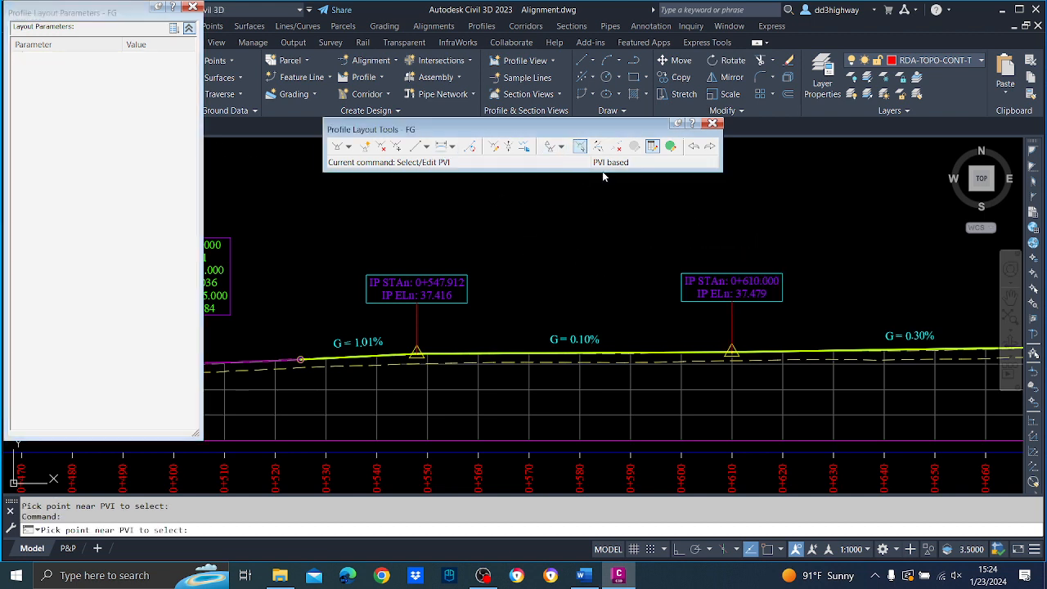
Re-enter the 0.30% incoming grade at FG's PVI at station 0+680.
middle_drag(383, 257, 175, 253)
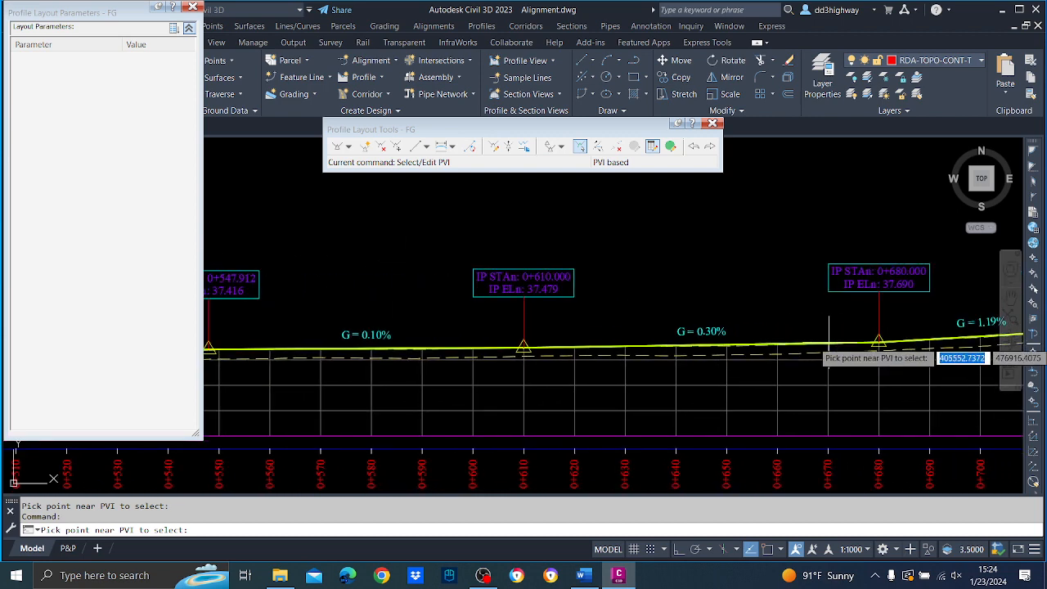
click(879, 342)
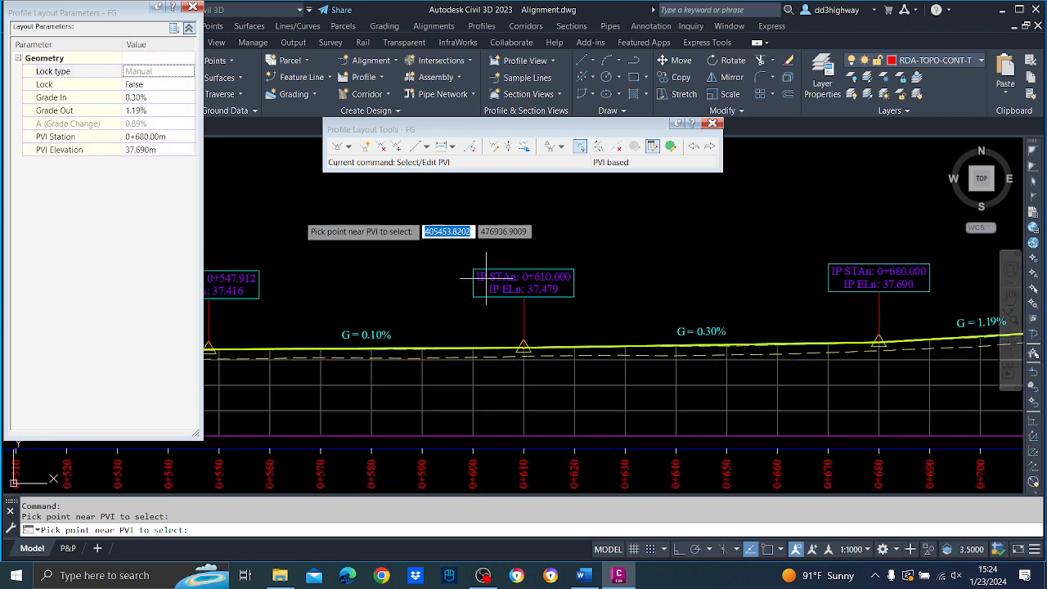
click(158, 97)
key(Return)
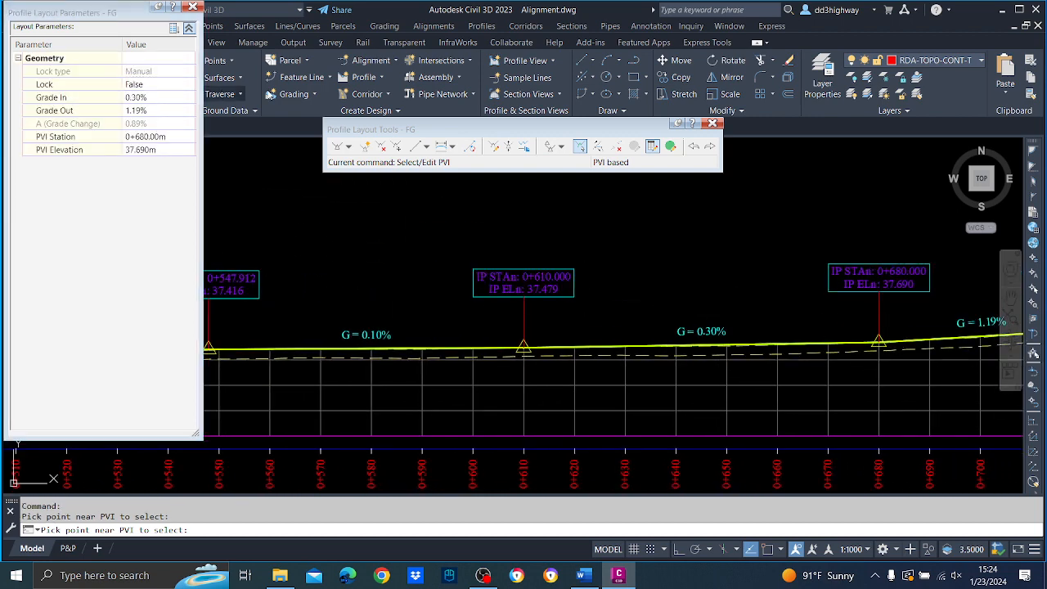
key(Escape)
Set the incoming grade of FG's PVI at station 0+610 to -0.30%.
mouse_move(570, 256)
middle_down()
mouse_move(742, 291)
mouse_move(862, 288)
middle_up()
click(579, 146)
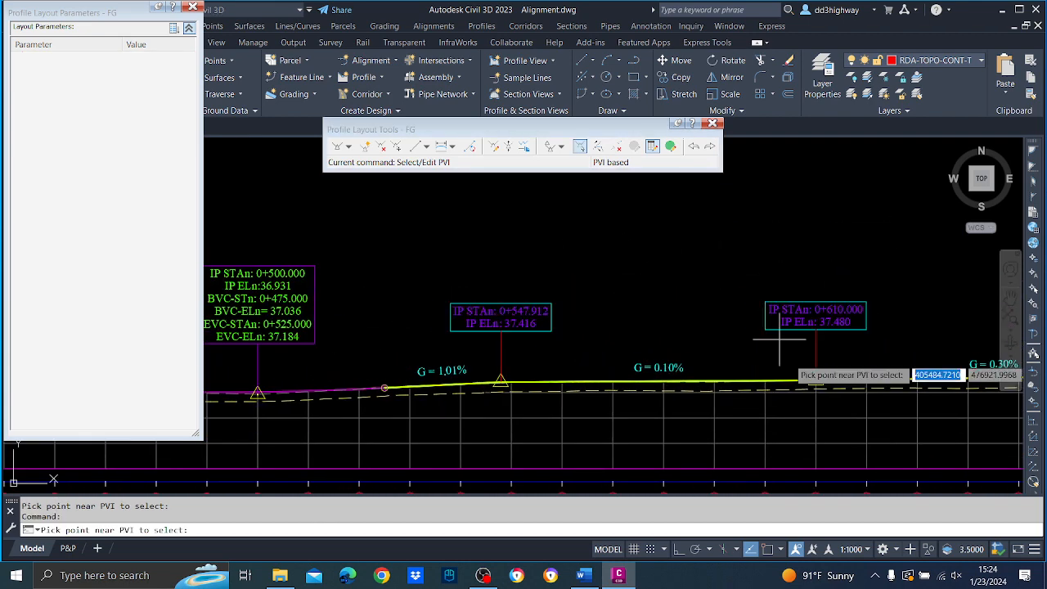
click(815, 381)
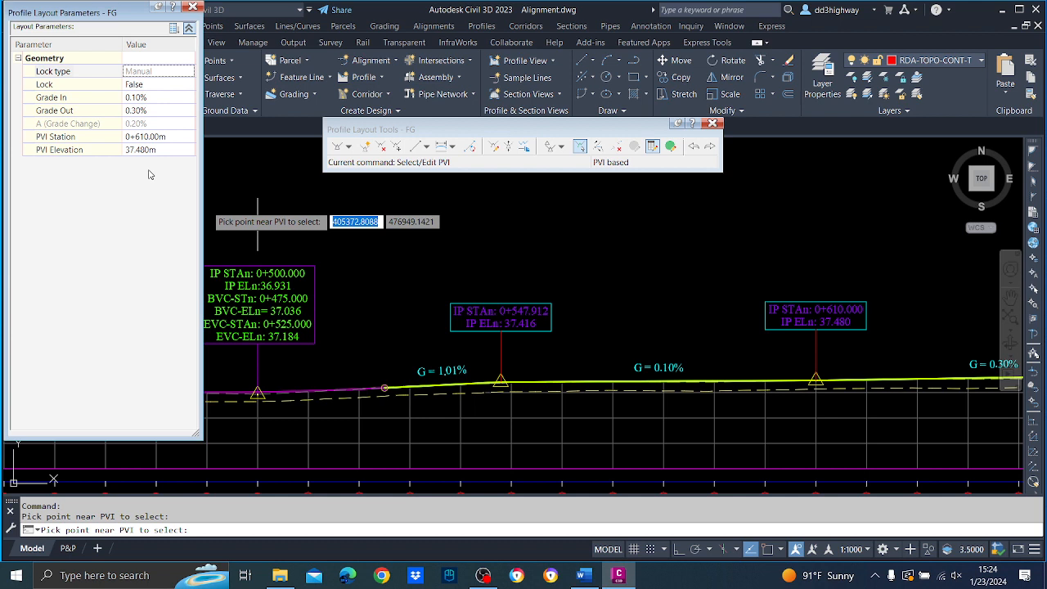
click(153, 99)
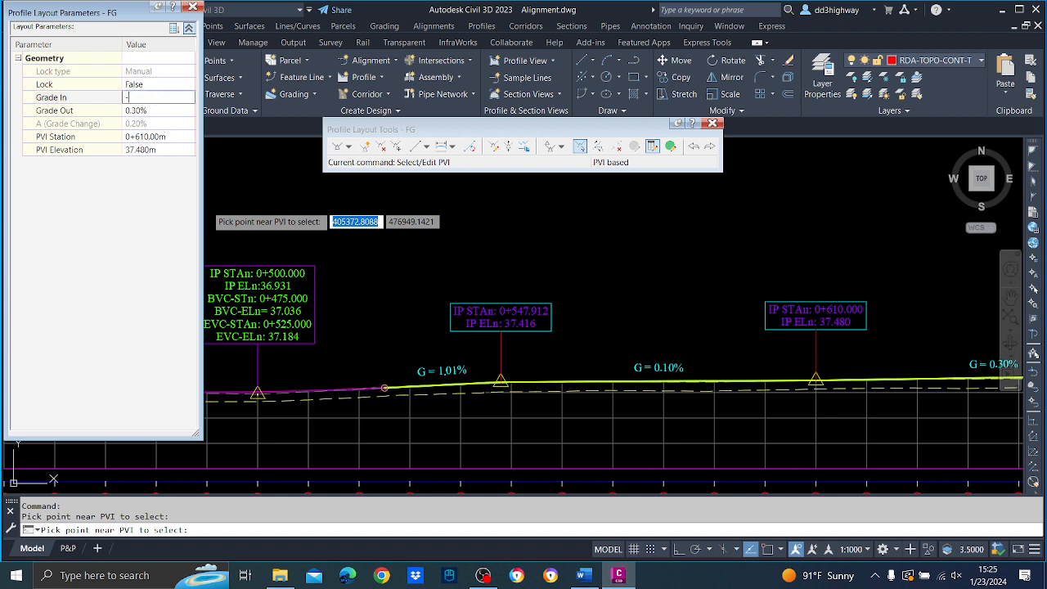
text(-.3)
key(Return)
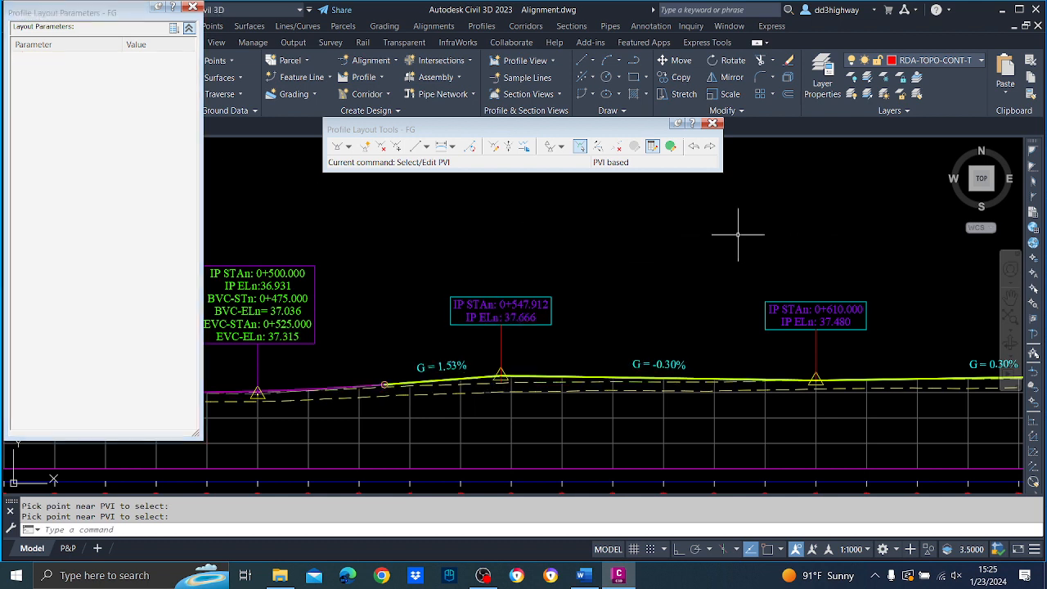
Move FG's PVI at station 0+547.912 to station 0+550.
click(442, 147)
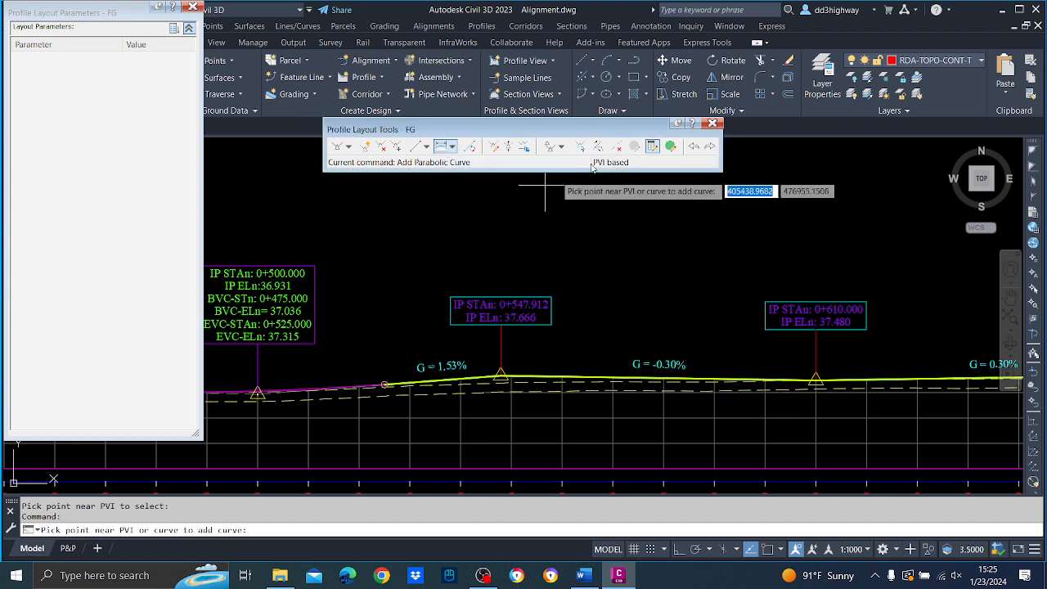
click(581, 147)
click(500, 379)
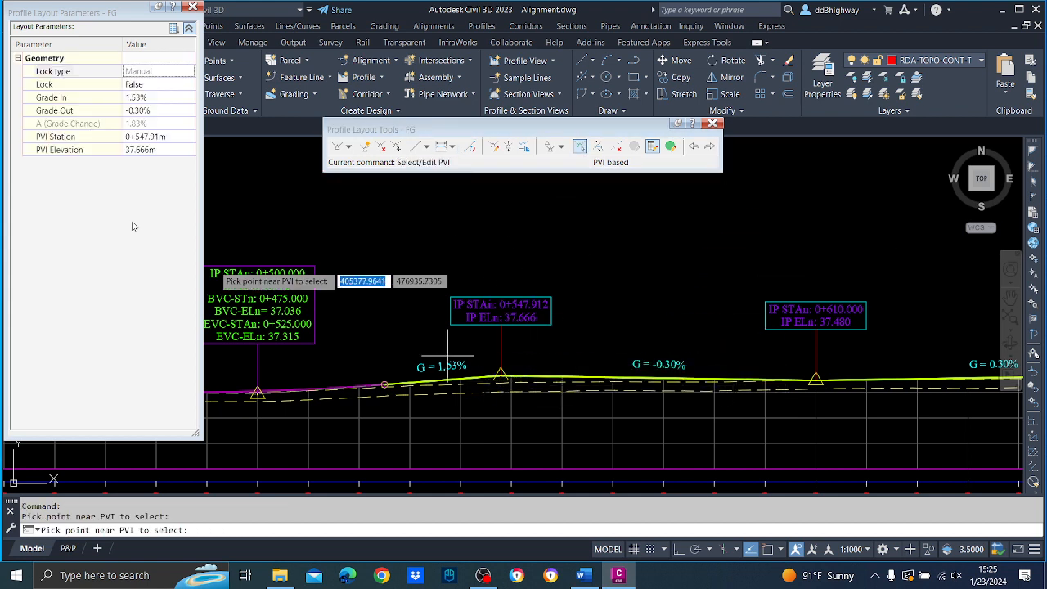
click(155, 137)
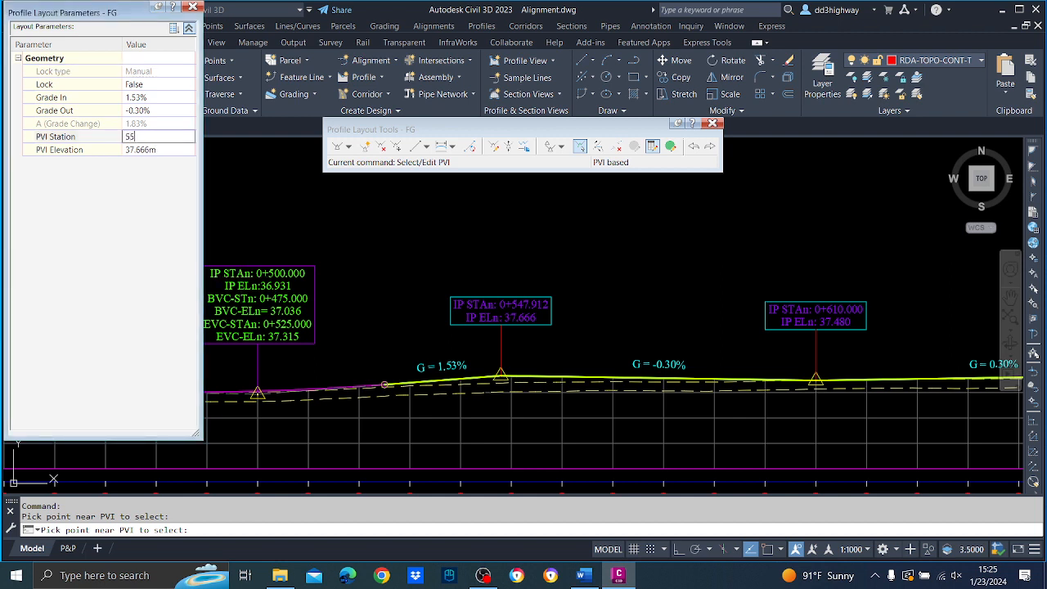
text(550.00m)
key(Return)
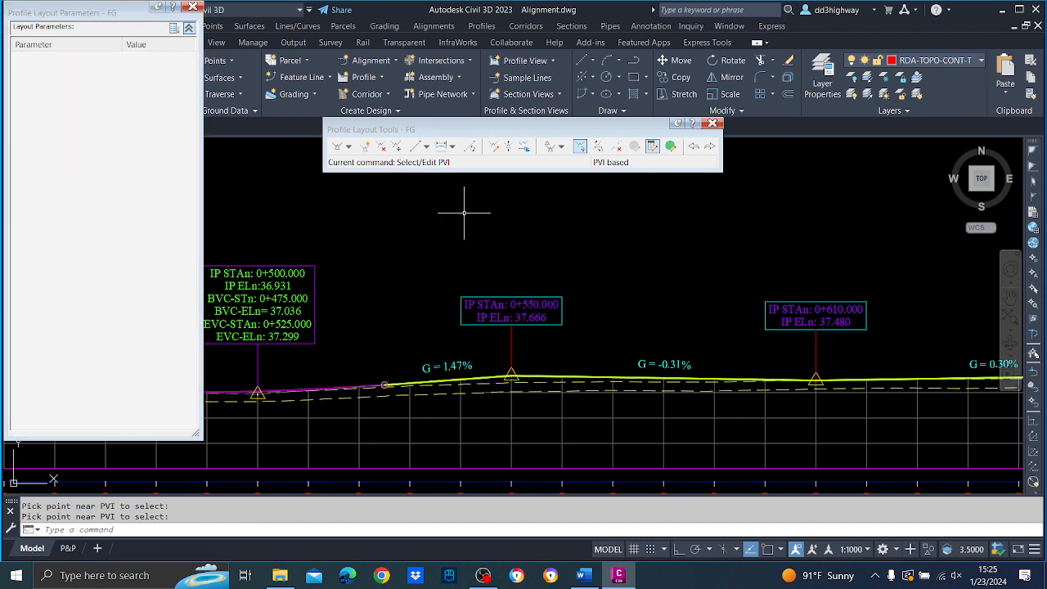
Add a 50 m long parabolic vertical curve at FG's PVI at station 0+550.
click(440, 148)
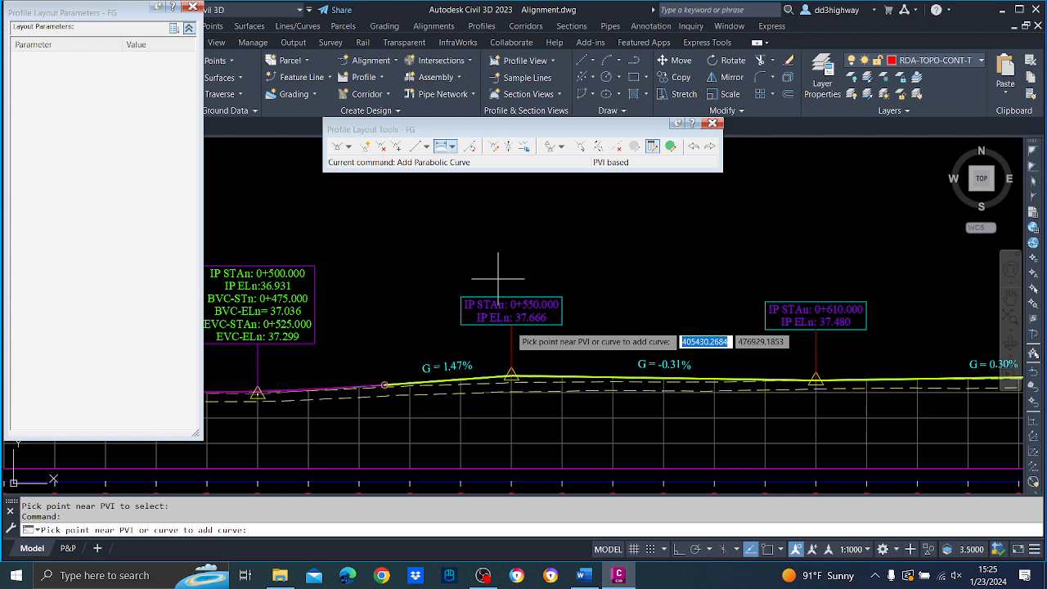
click(513, 378)
text(50)
key(Return)
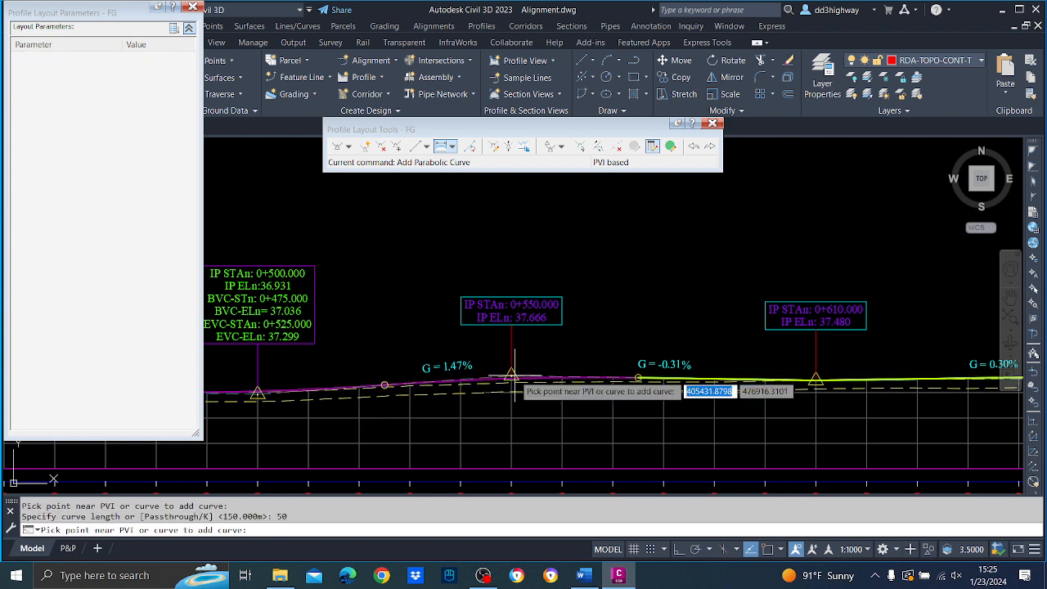
key(Return)
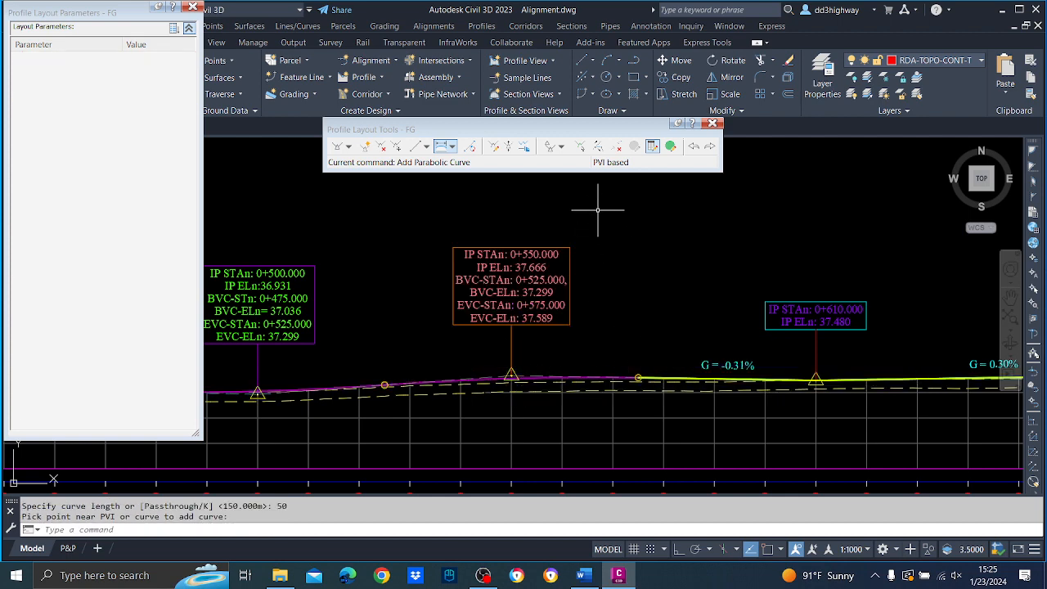
Re-enter the -0.30% incoming grade at FG's PVI at station 0+610.
click(579, 146)
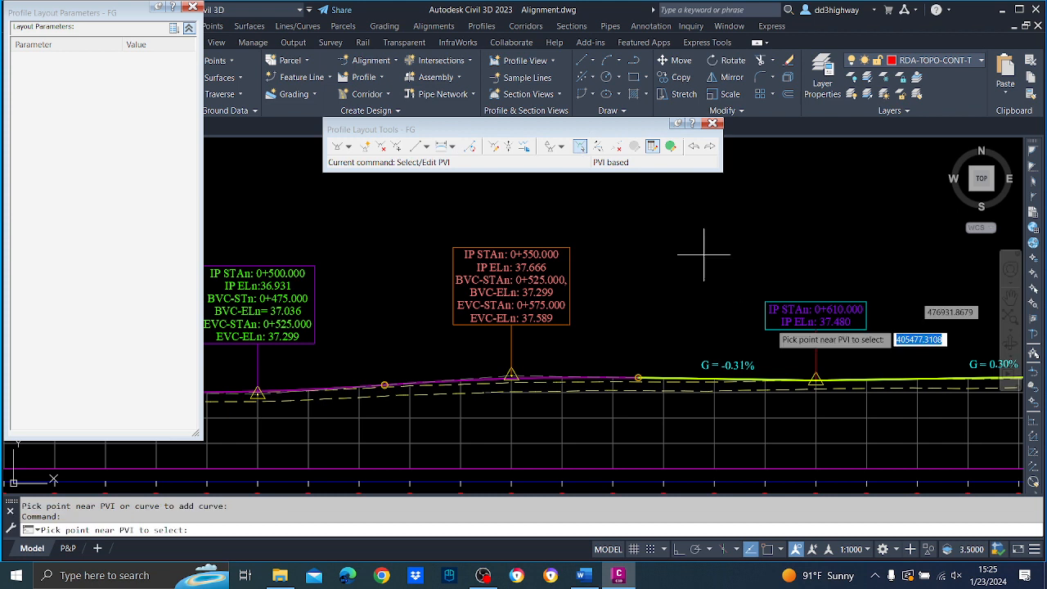
click(815, 379)
click(155, 100)
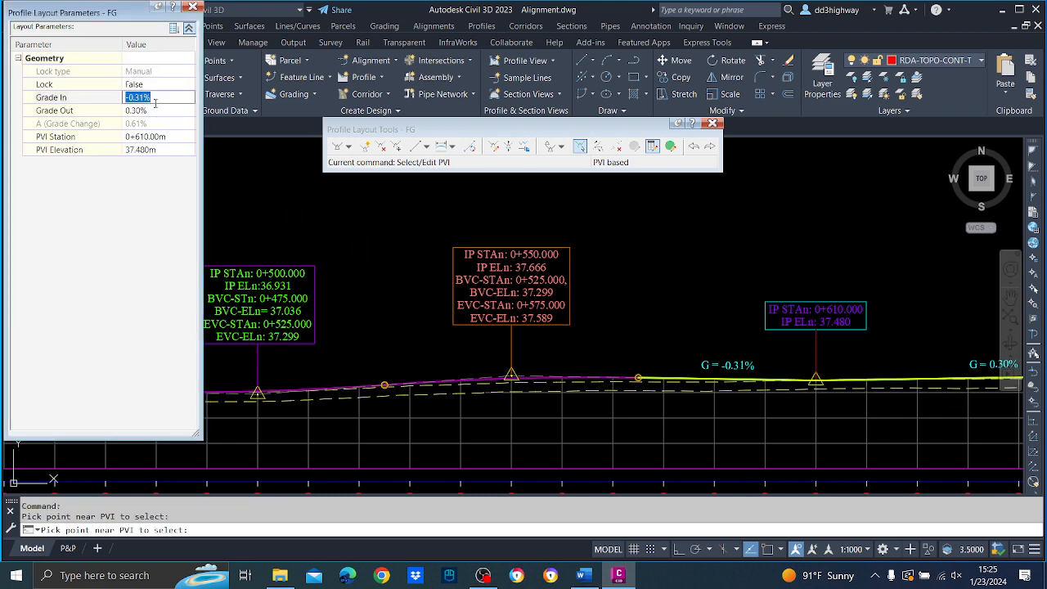
text(-.3)
key(Return)
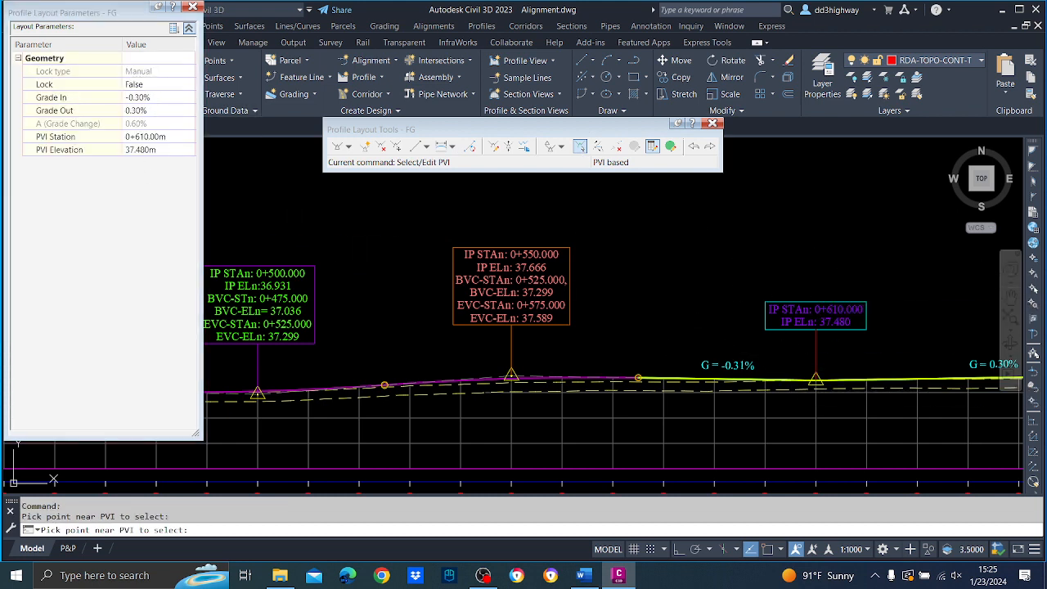
key(Escape)
Add a 50 m long parabolic vertical curve at FG's PVI at station 0+610.
middle_drag(849, 293, 612, 290)
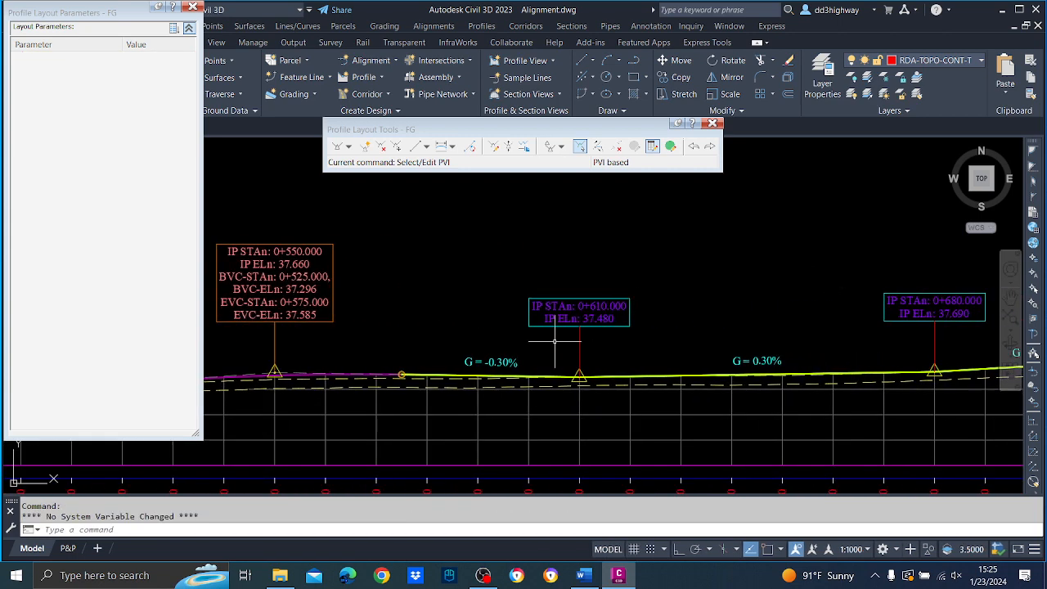
click(440, 149)
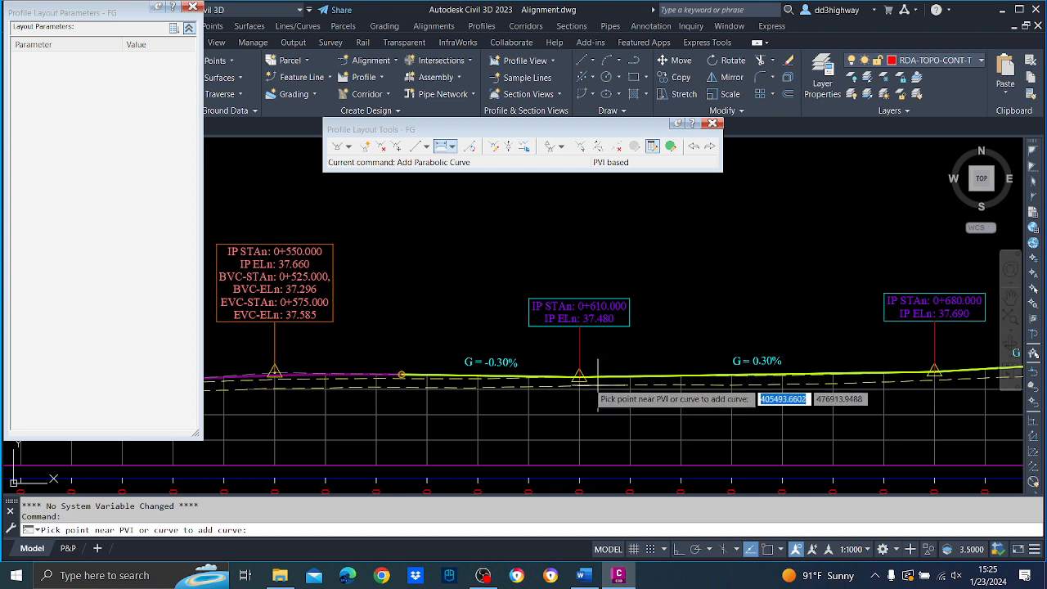
click(583, 378)
text(50)
key(Return)
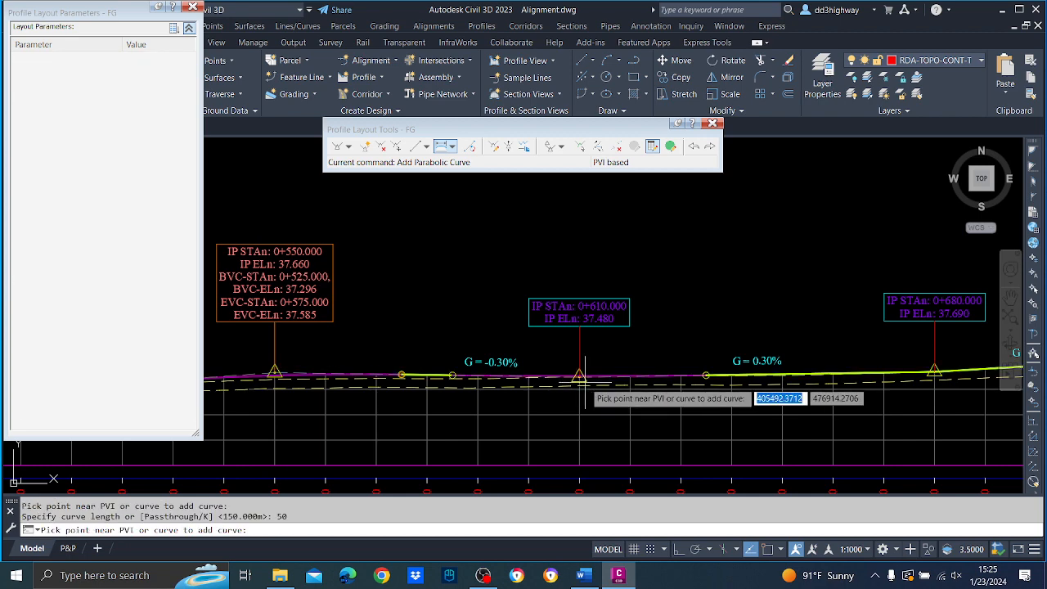
Add a 50 m long parabolic vertical curve at FG's PVI at station 0+680.
middle_drag(823, 320, 463, 333)
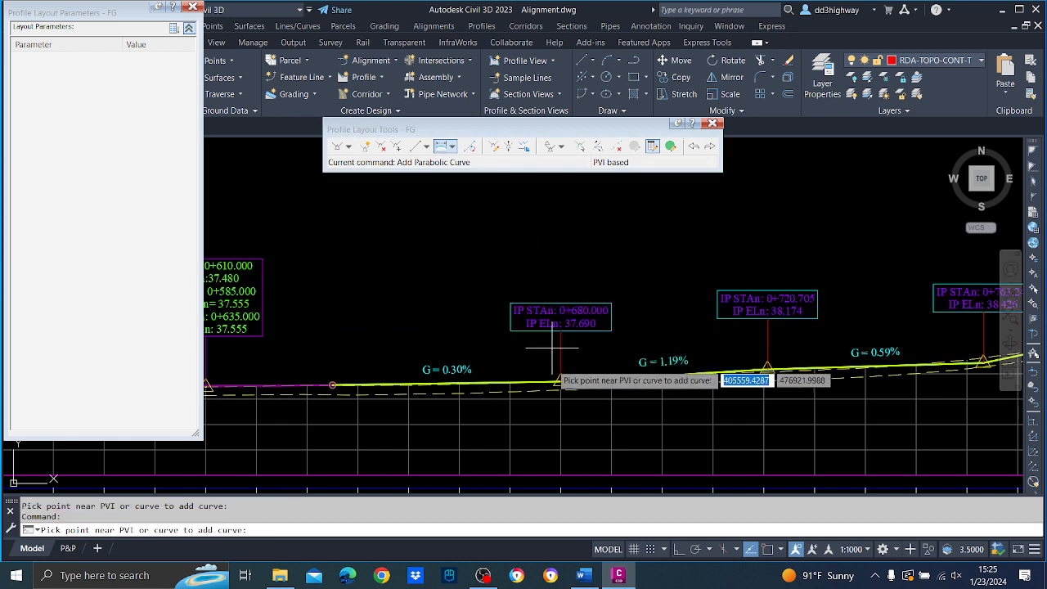
click(556, 379)
text(50)
key(Return)
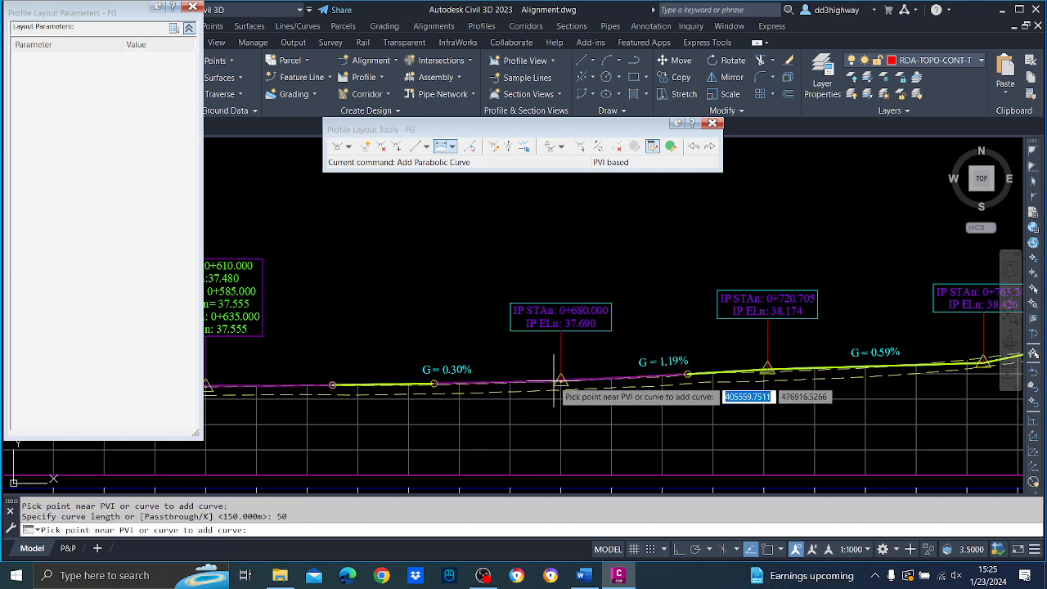
key(Return)
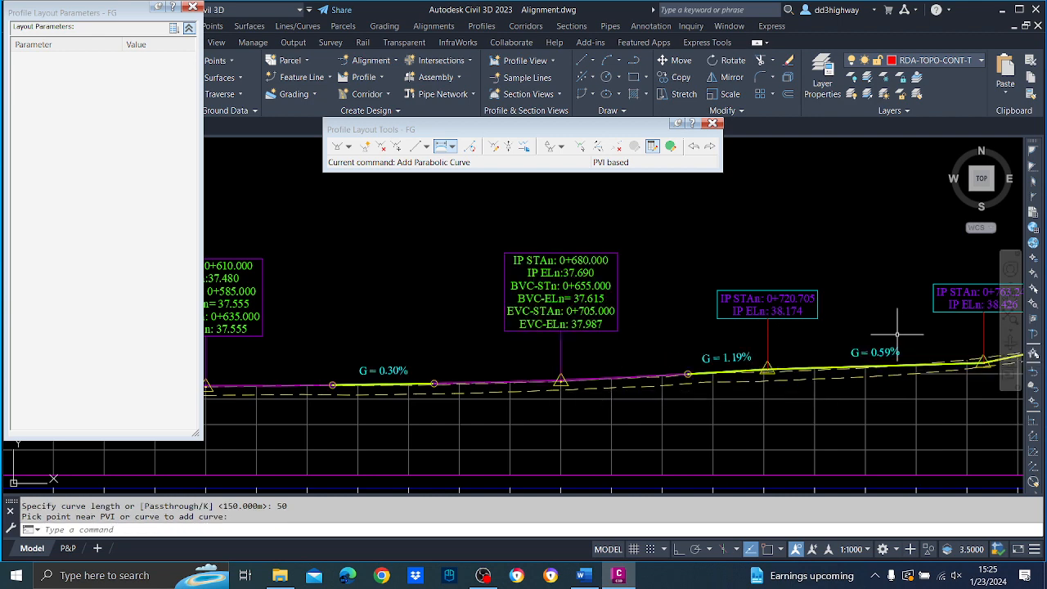
Move FG's PVI at station 0+720.705 to station 0+730.
middle_drag(898, 336, 546, 333)
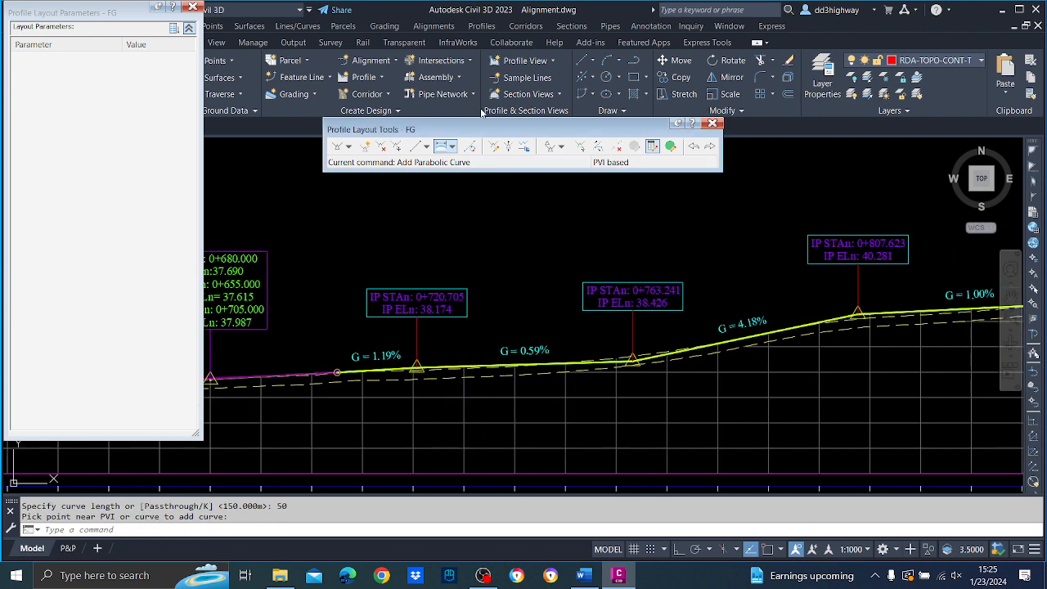
click(579, 146)
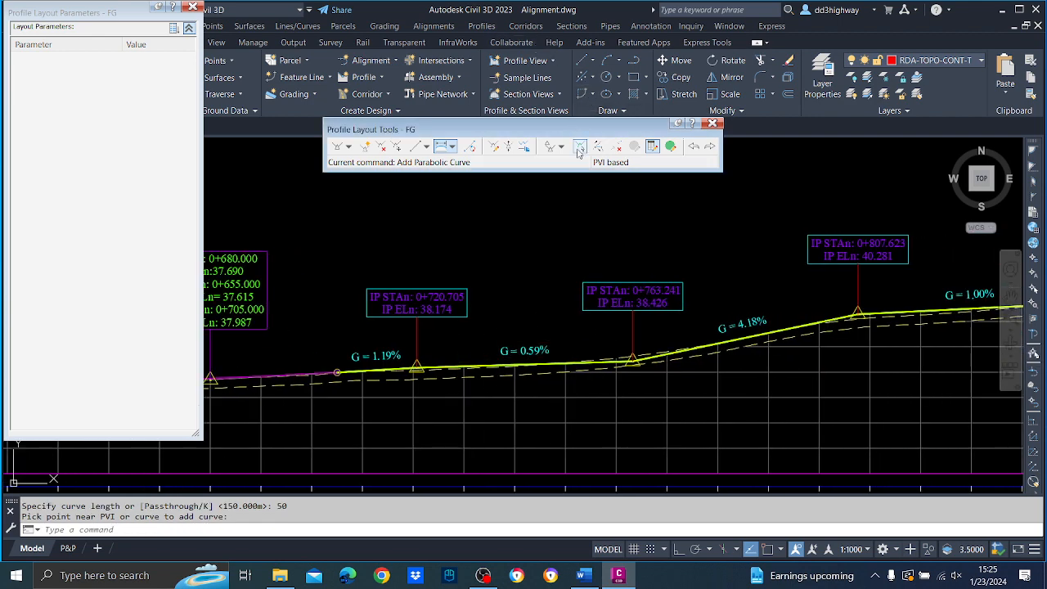
click(418, 364)
click(175, 135)
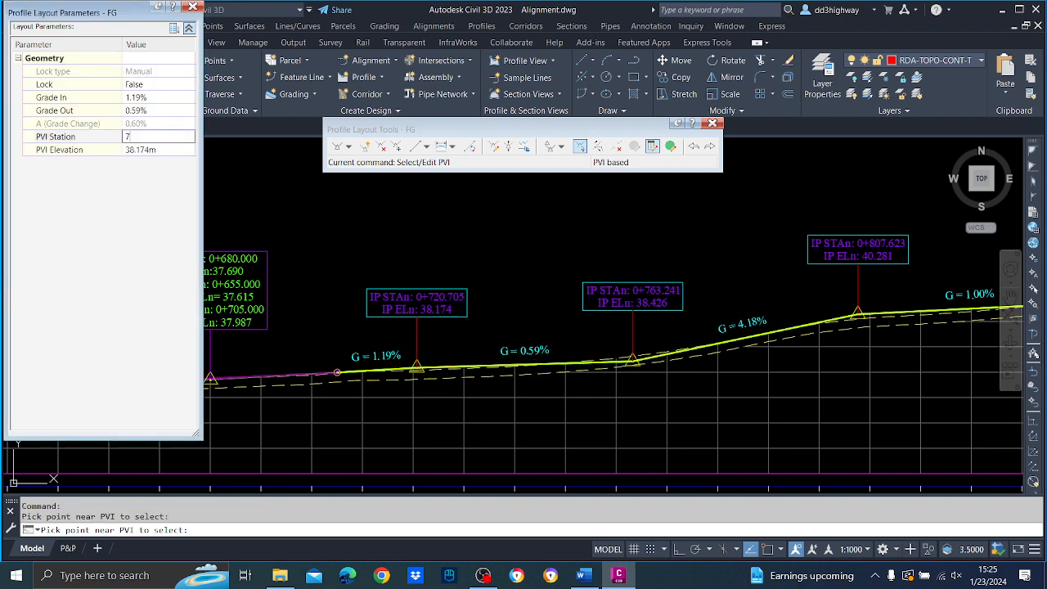
text(730.00m)
key(Return)
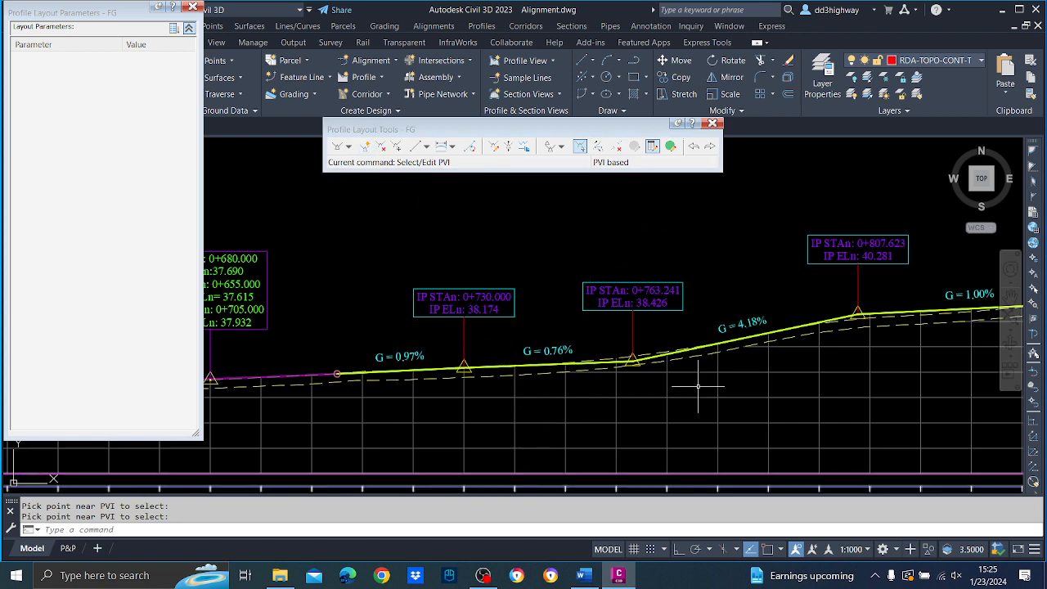
Delete FG's PVI at station 0+763.241.
click(381, 147)
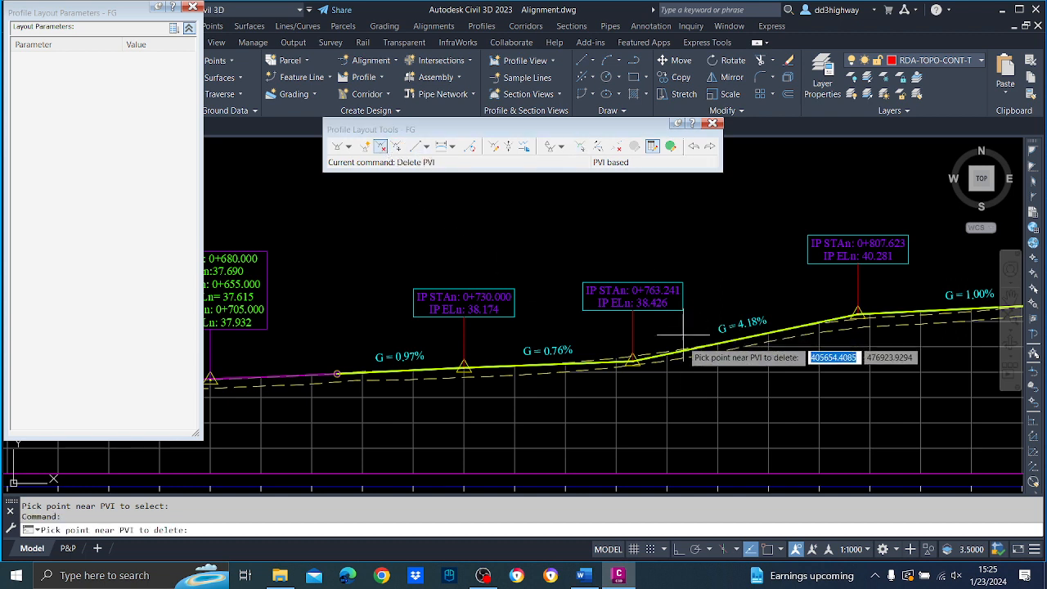
click(636, 356)
key(Escape)
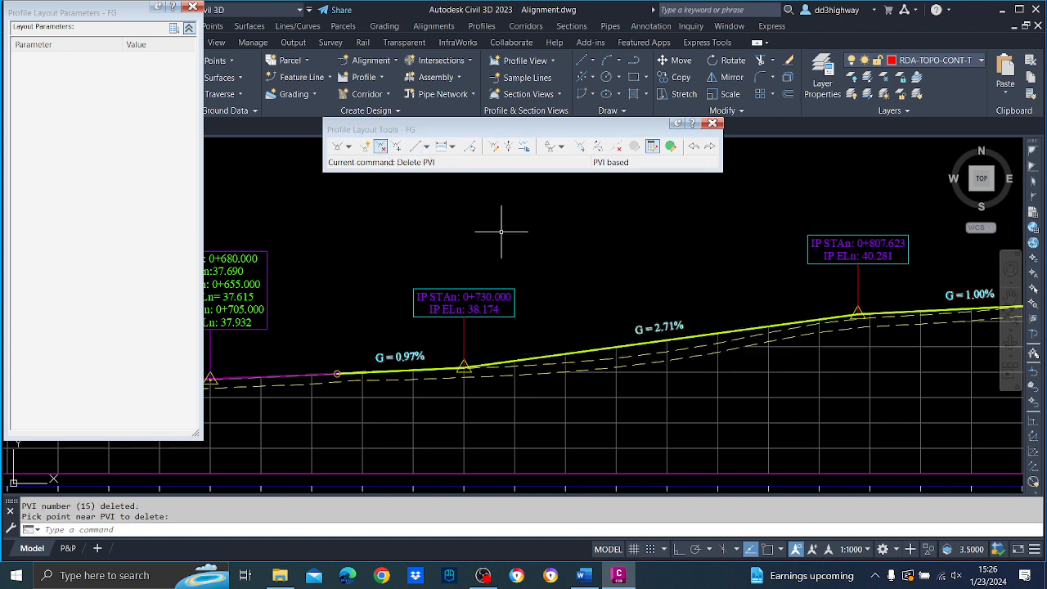
Relocate FG's PVI at station 0+730 along the existing ground to about station 0+758.6, elevation about 38.38 m.
click(397, 147)
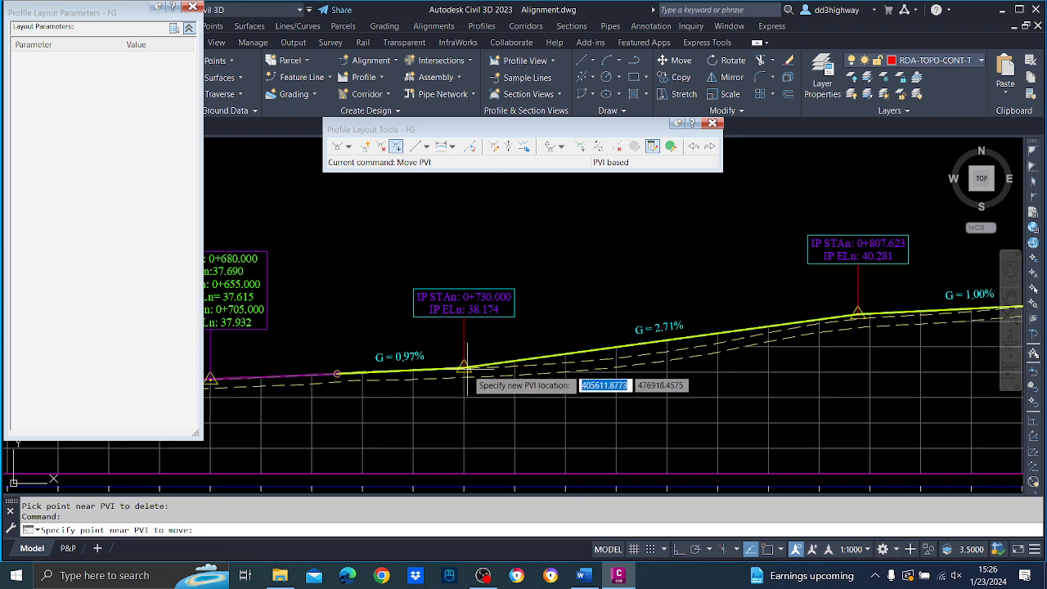
click(471, 367)
click(545, 362)
click(560, 363)
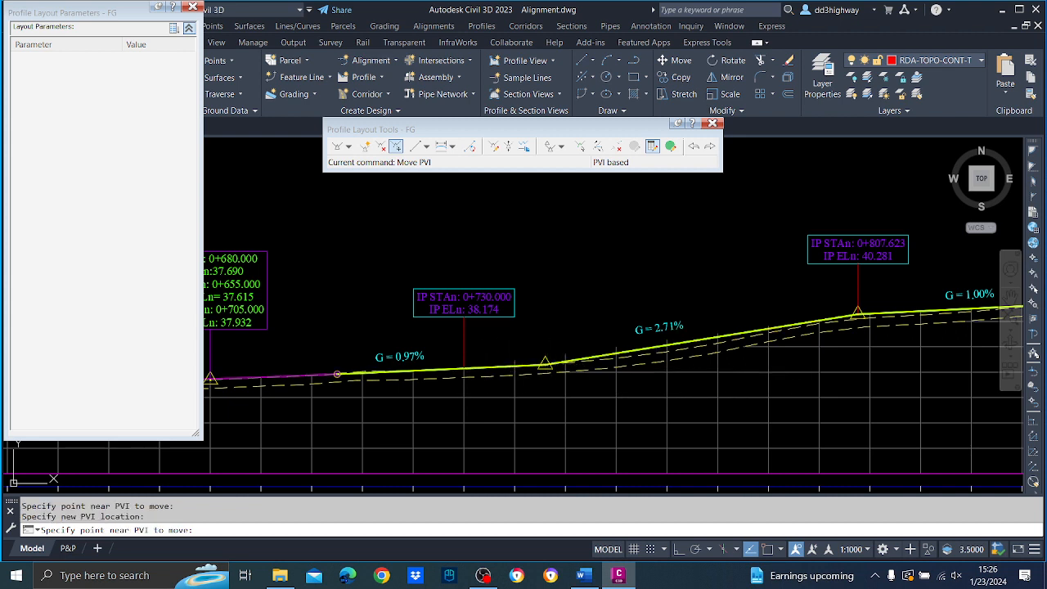
click(589, 362)
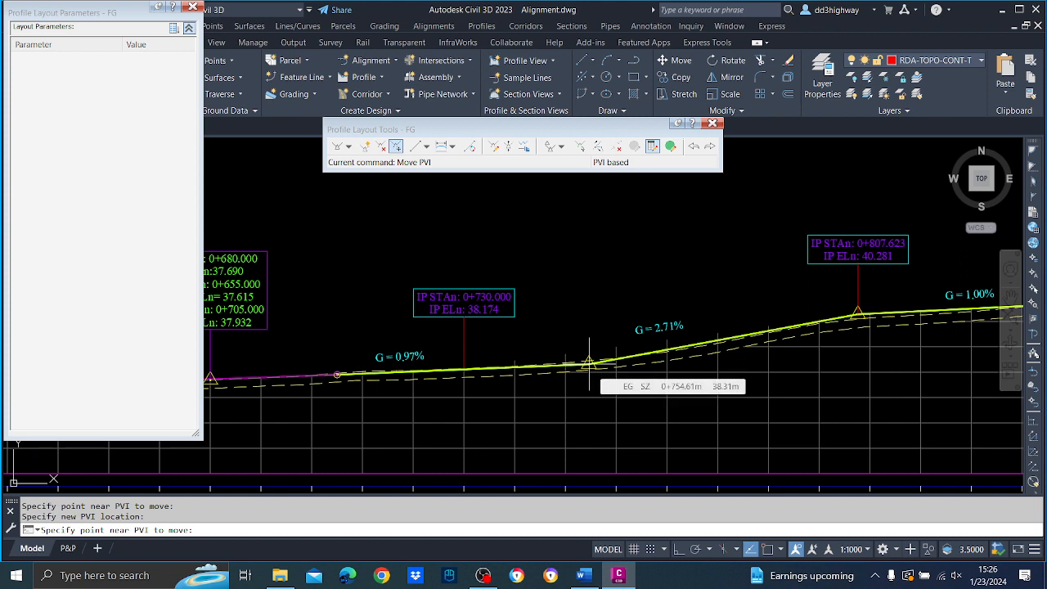
click(590, 362)
click(604, 363)
click(605, 363)
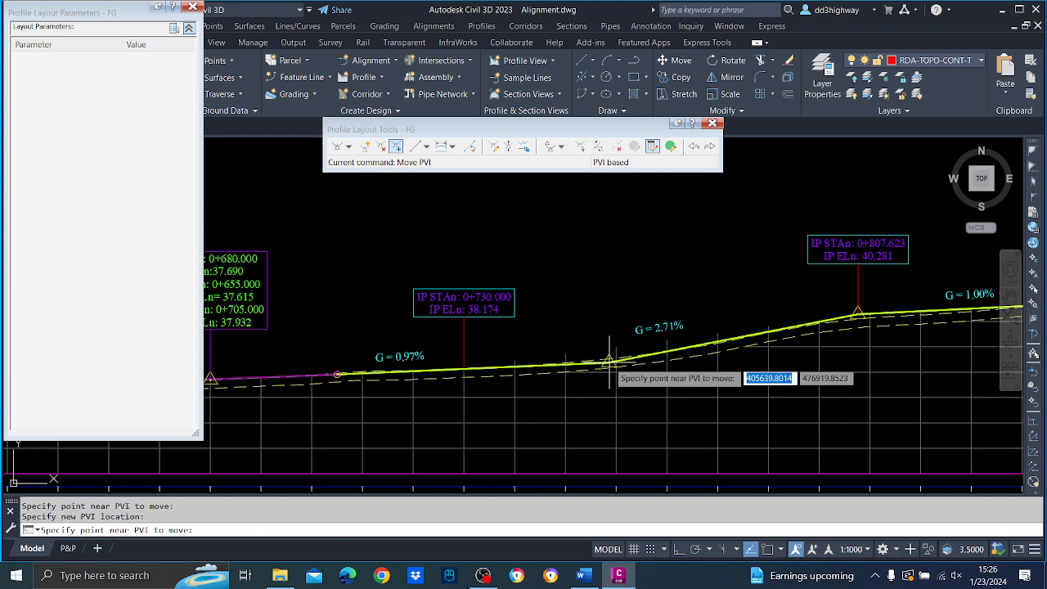
click(608, 360)
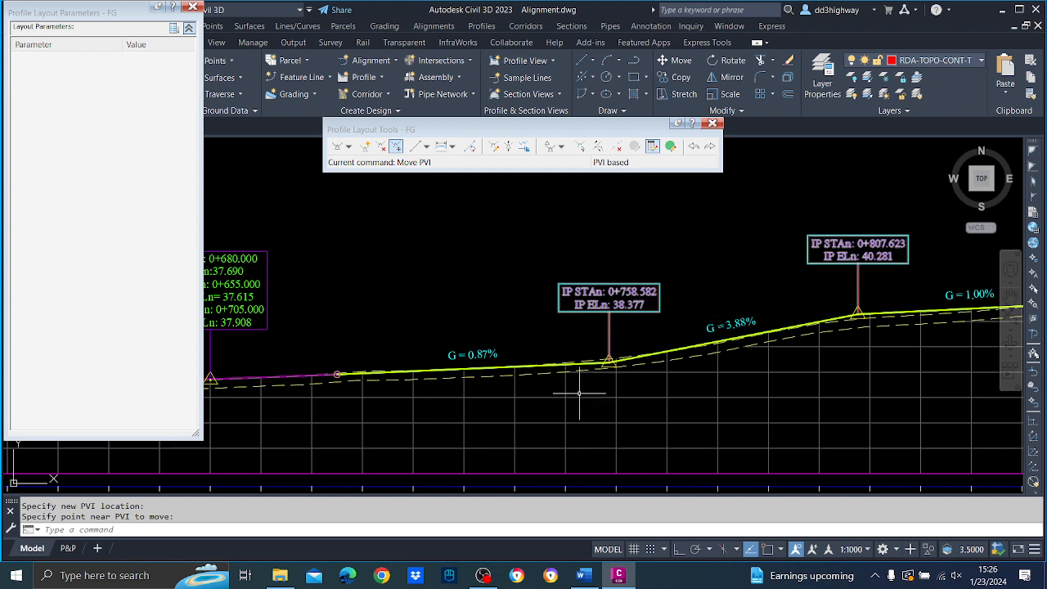
Round the station of FG's PVI at 0+758.582 to 0+760.
scroll(584, 396, up, 2)
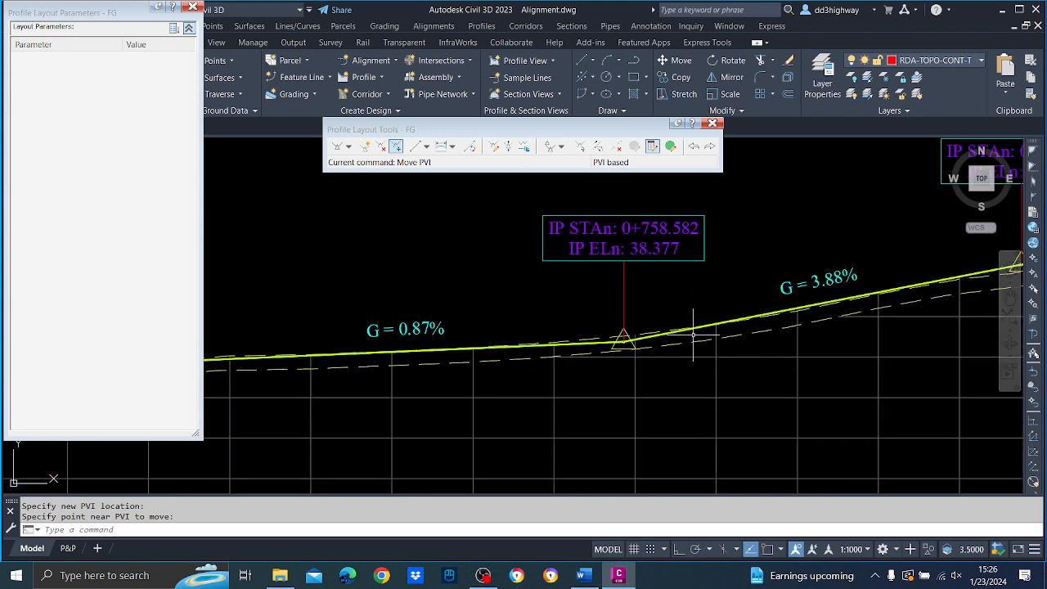
click(580, 146)
click(624, 336)
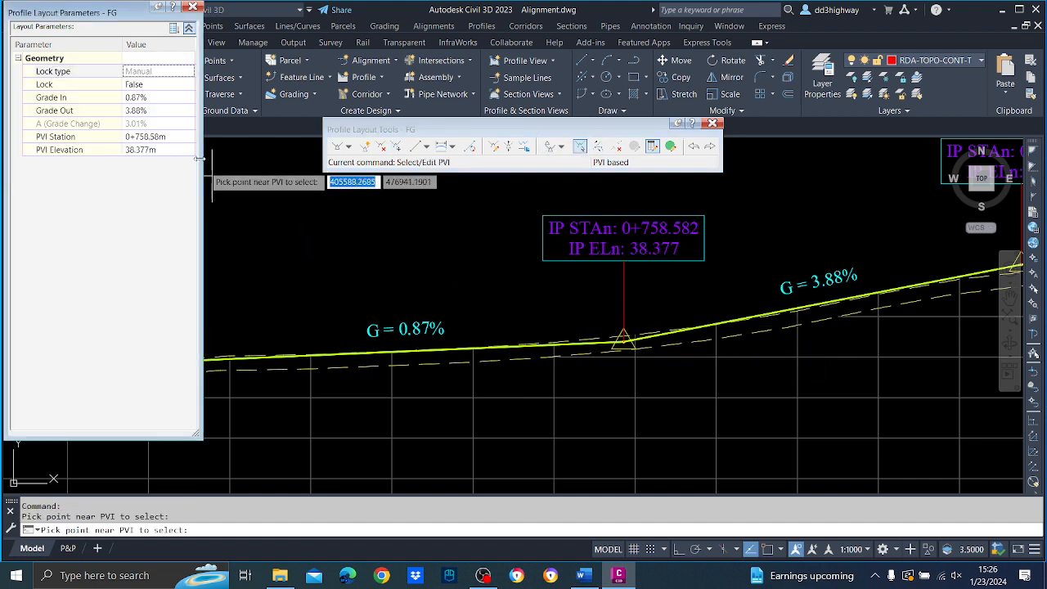
click(167, 139)
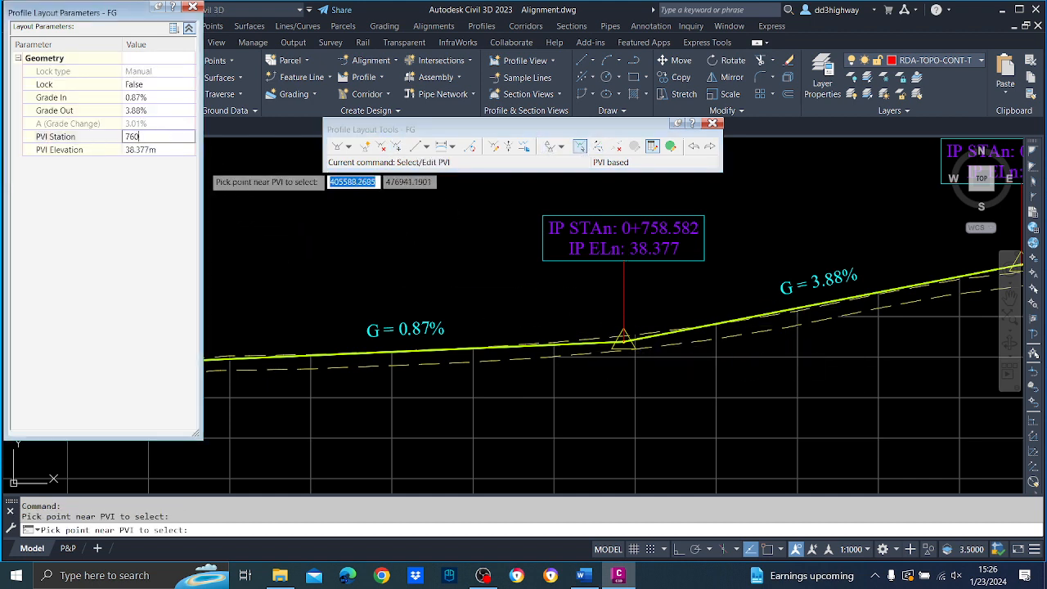
text(760)
key(Return)
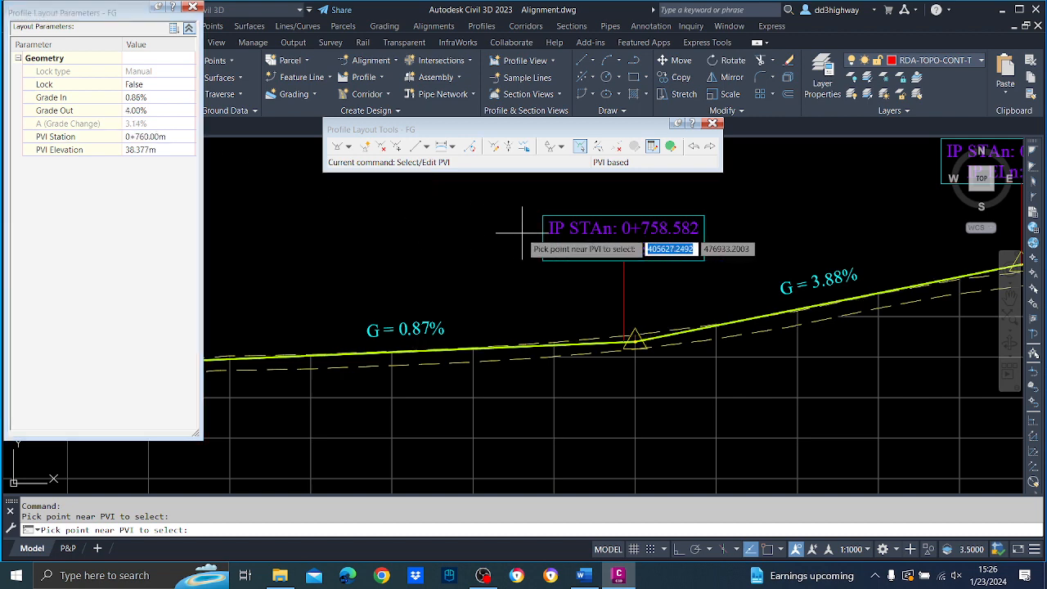
scroll(521, 232, up, 2)
scroll(521, 244, down, 6)
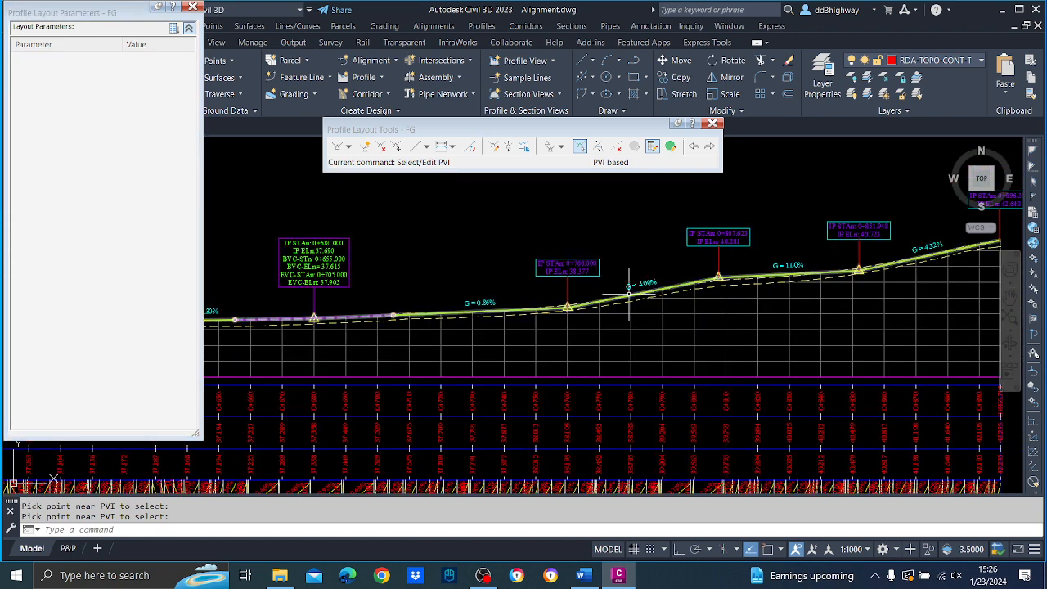
Move FG's PVI at station 0+807.623 to station 0+810.
scroll(647, 303, up, 3)
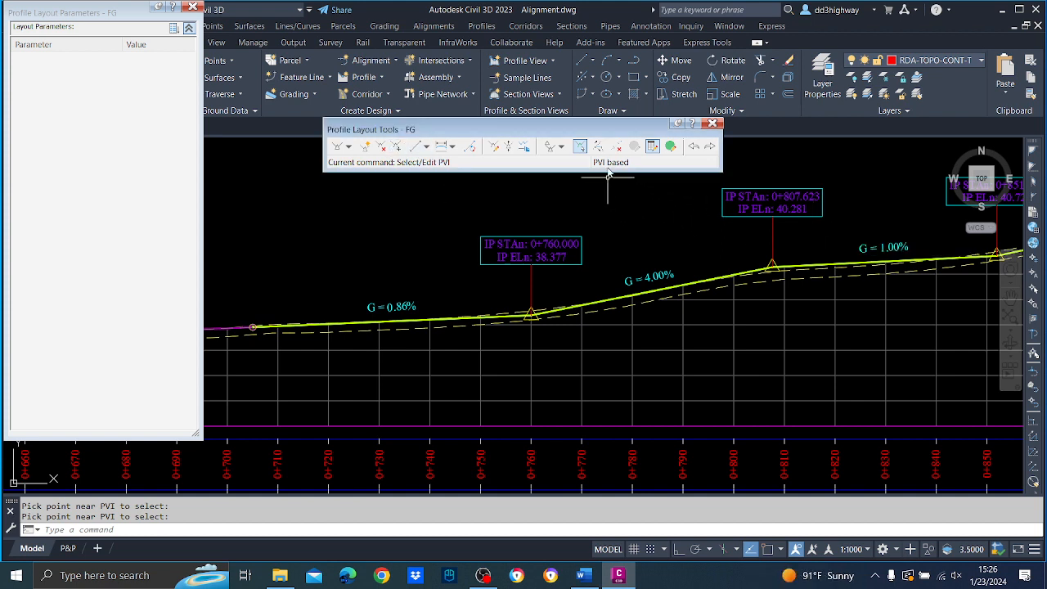
click(580, 147)
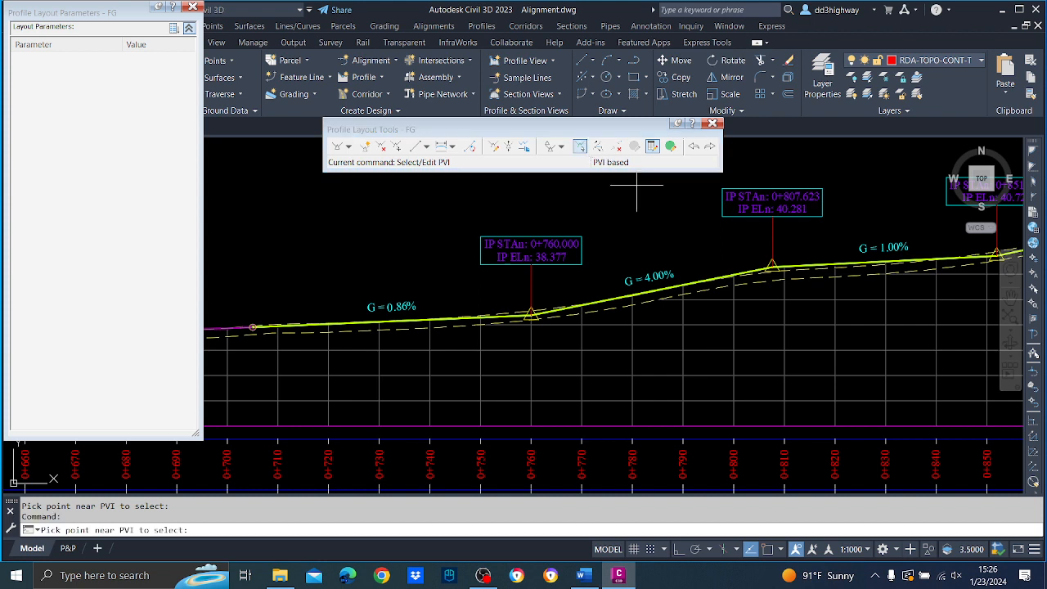
click(777, 273)
click(155, 137)
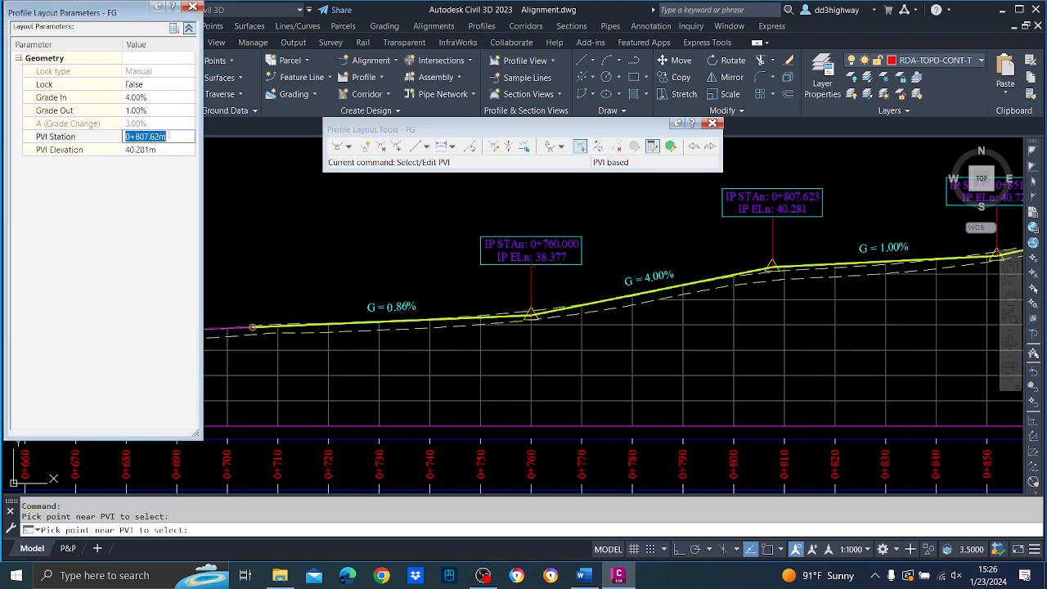
text(810)
key(Return)
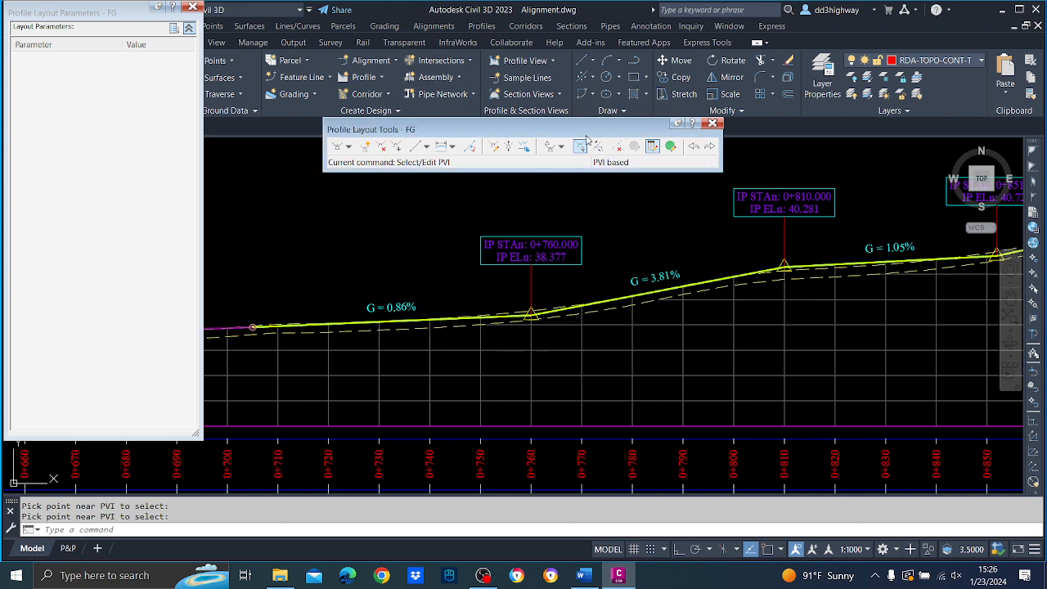
Set the station of FG's PVI at 0+760 to 0+710.
click(530, 317)
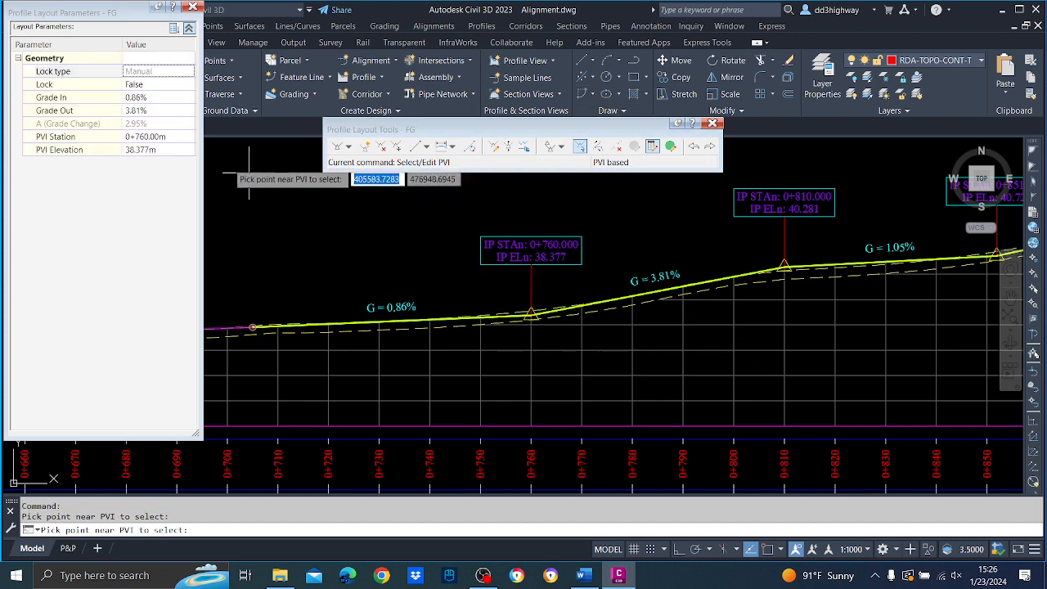
click(158, 136)
text(7)
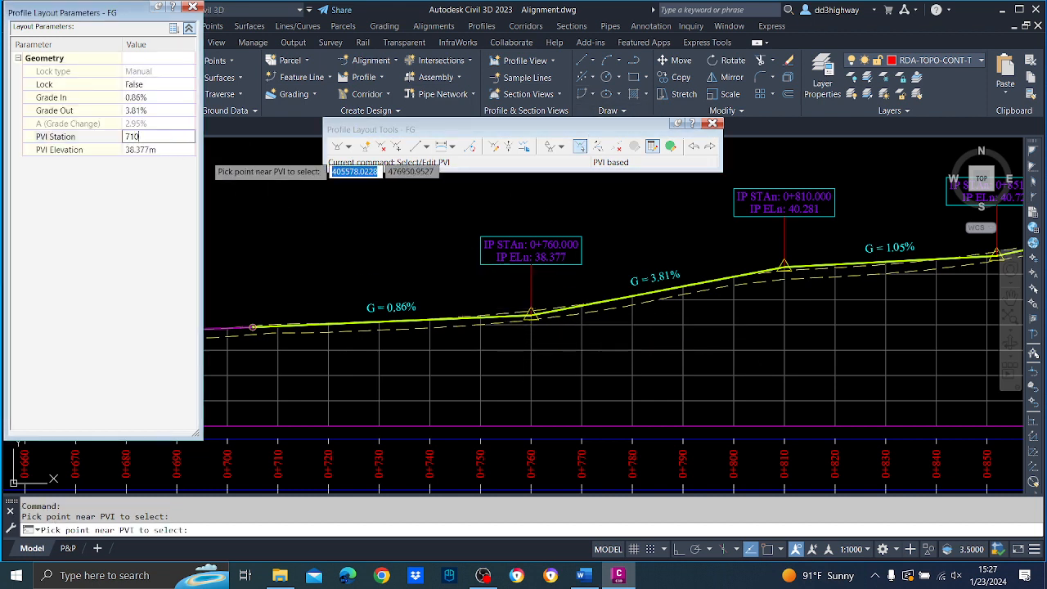
text(10)
key(Return)
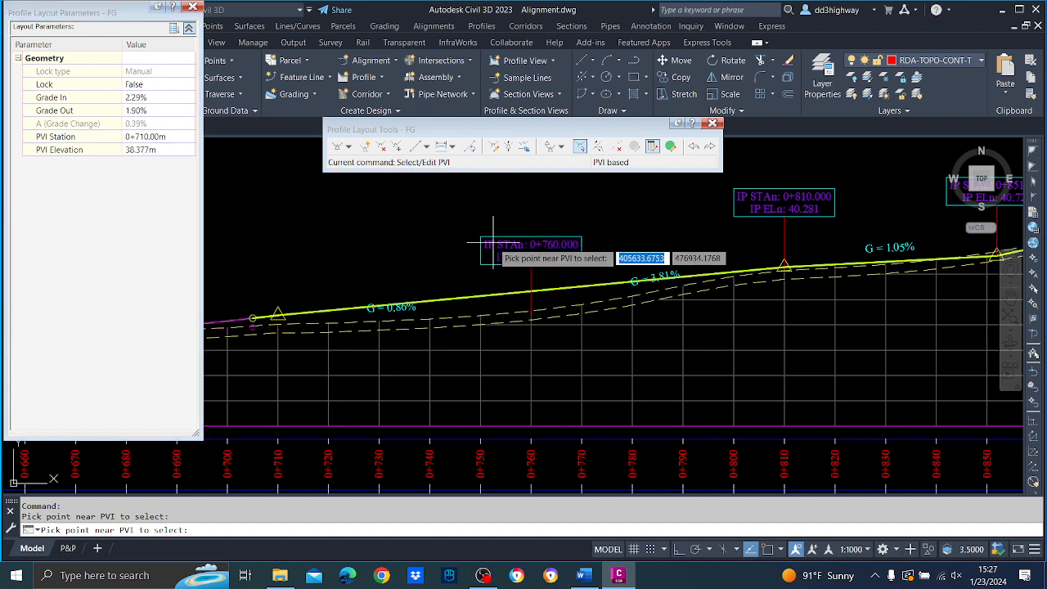
Return FG's PVI at station 0+710 to station 0+760 and leave PVI editing.
click(164, 141)
text(7)
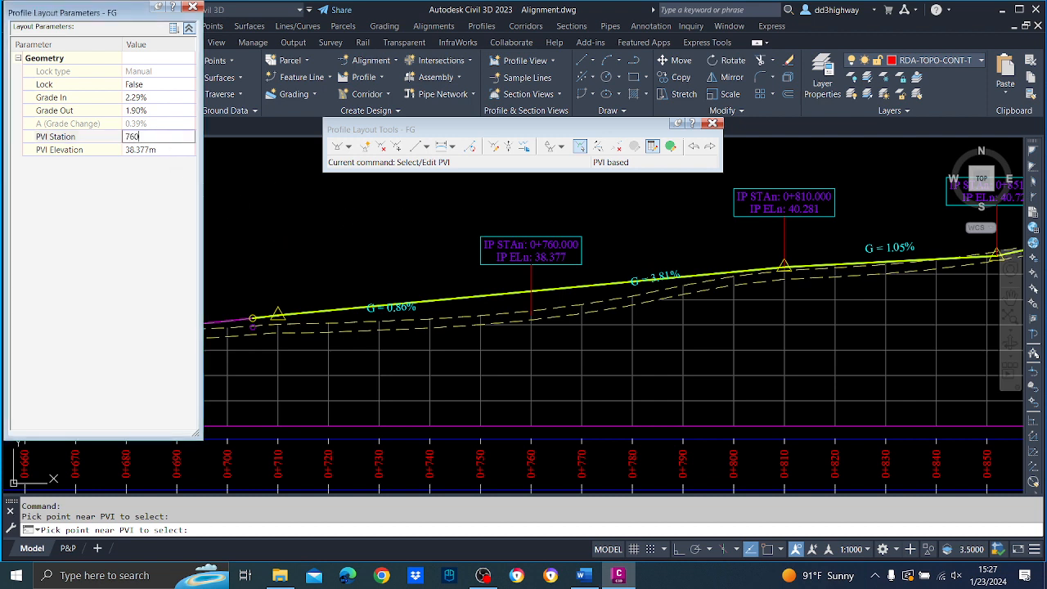
text(60)
key(Return)
click(598, 276)
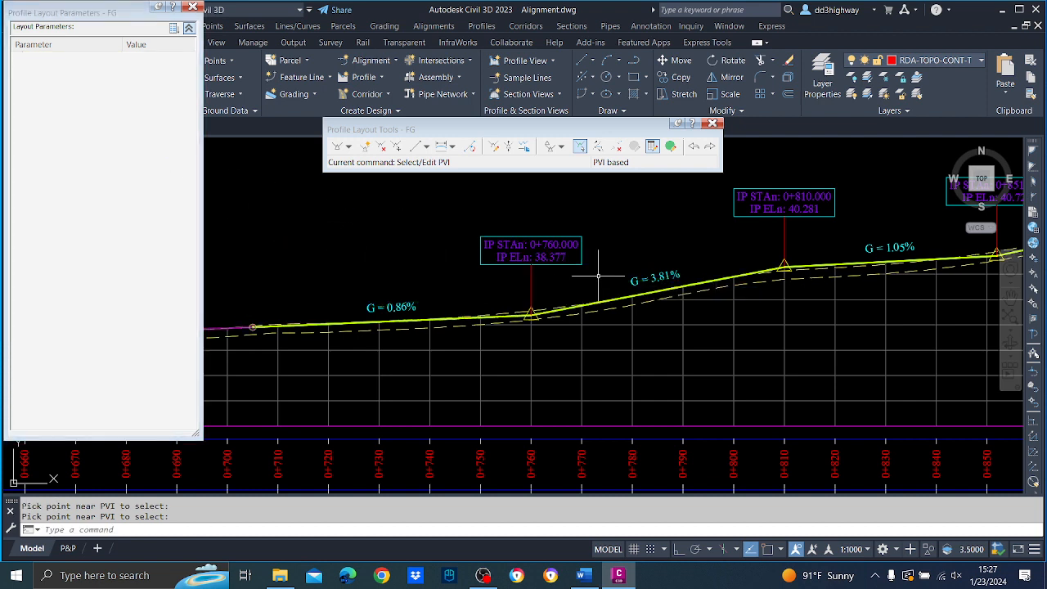
key(Escape)
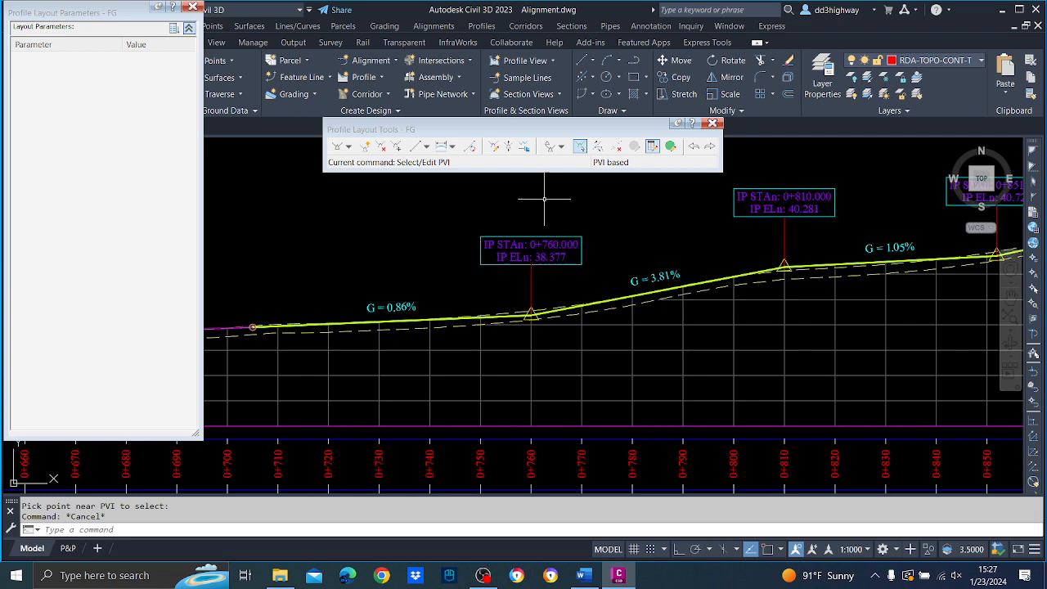
Add 50 m parabolic vertical curves at FG's PVIs at stations 0+760 and 0+810.
click(440, 147)
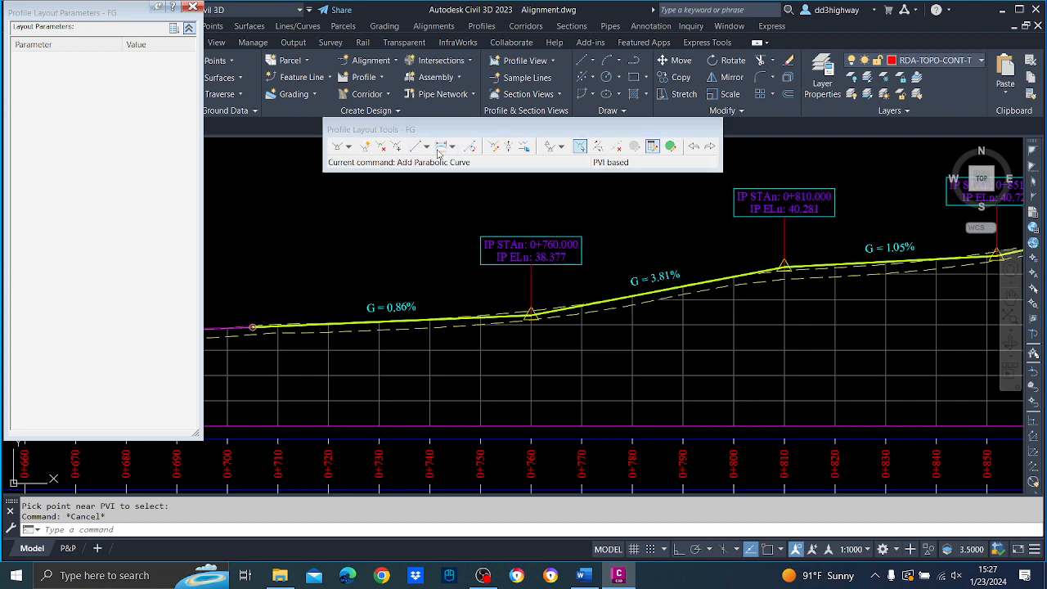
click(531, 314)
text(50)
key(Return)
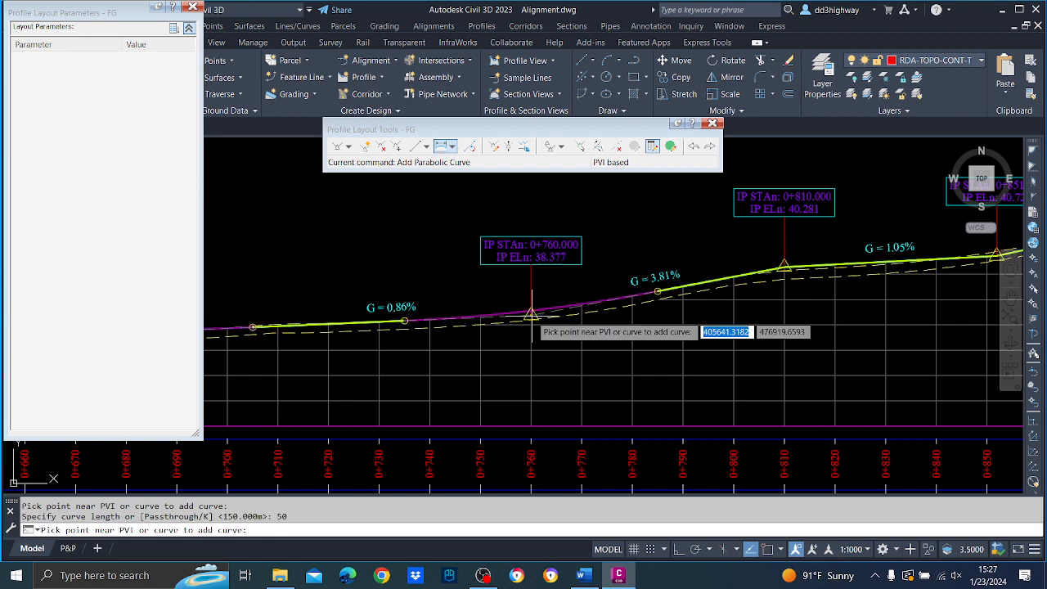
click(785, 269)
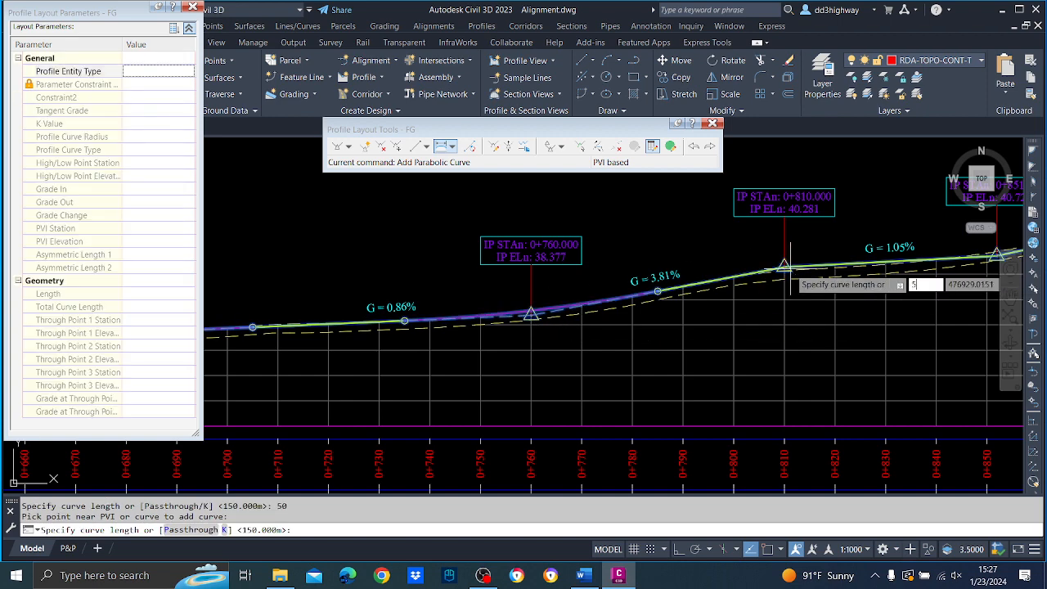
text(50)
key(Return)
key(Return)
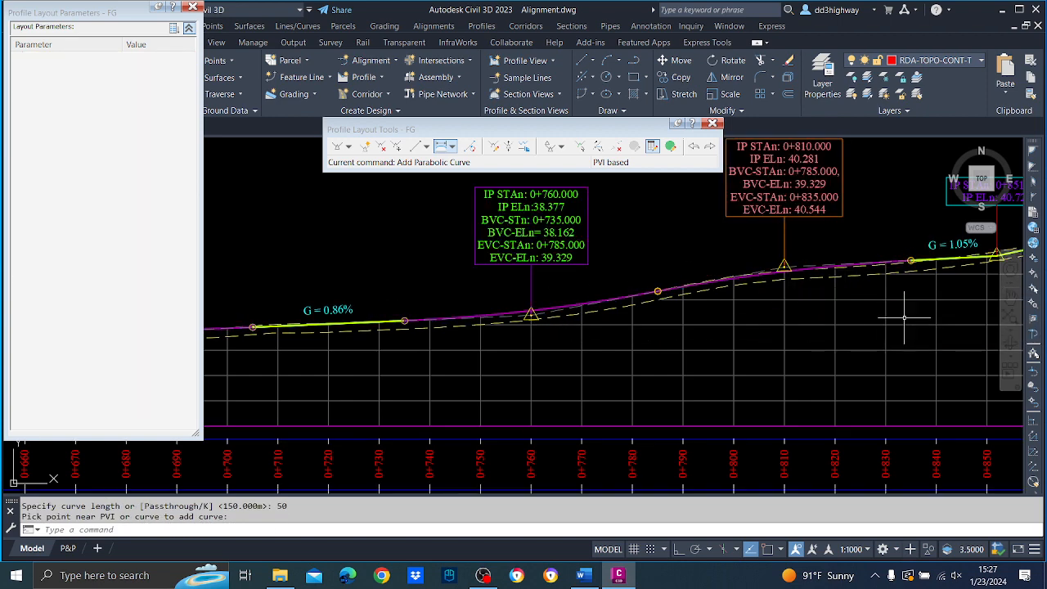
Delete FG's PVI at station 0+851.948.
middle_drag(900, 311, 475, 380)
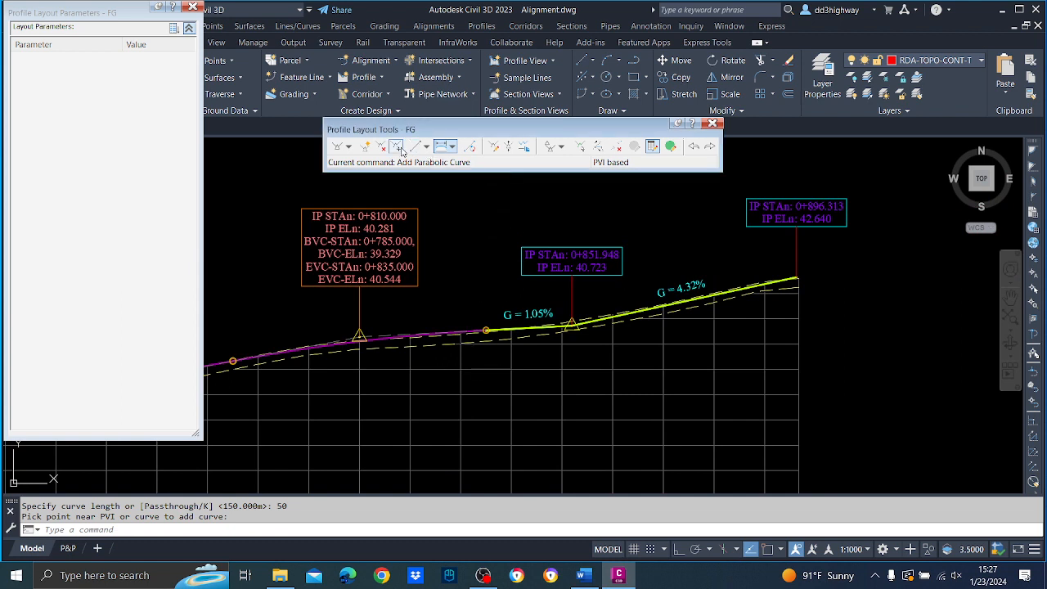
click(382, 147)
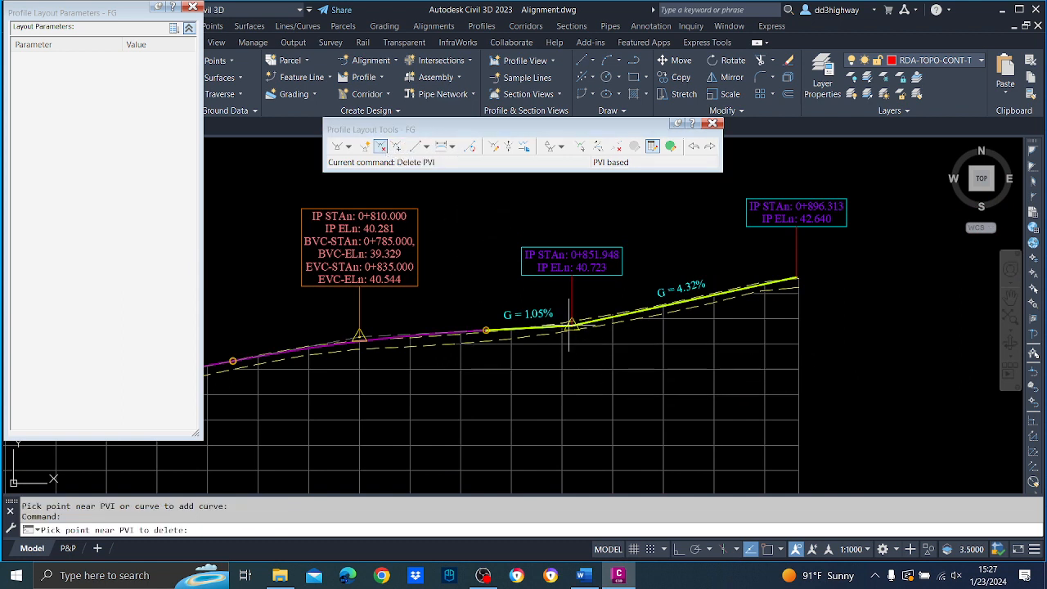
click(568, 328)
key(Return)
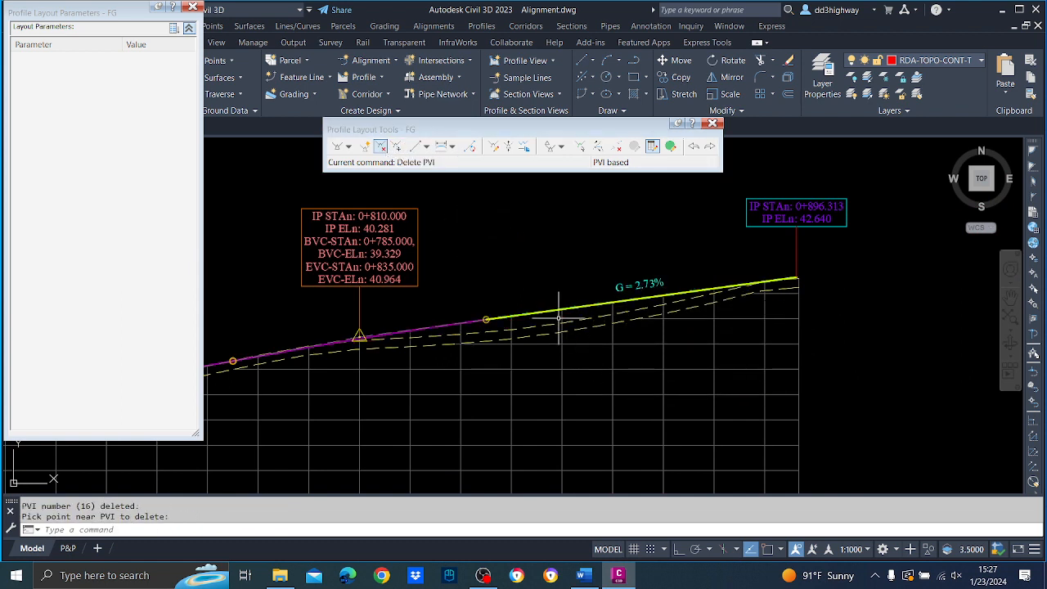
Insert a new PVI into FG at about station 0+859.8 and elevation 41.18 m.
click(365, 147)
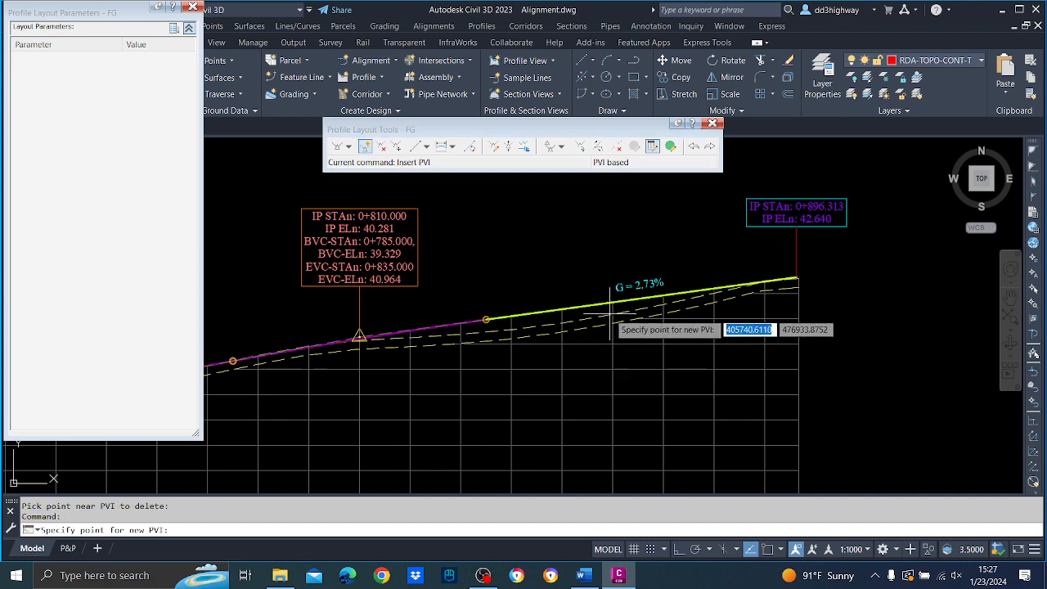
click(611, 313)
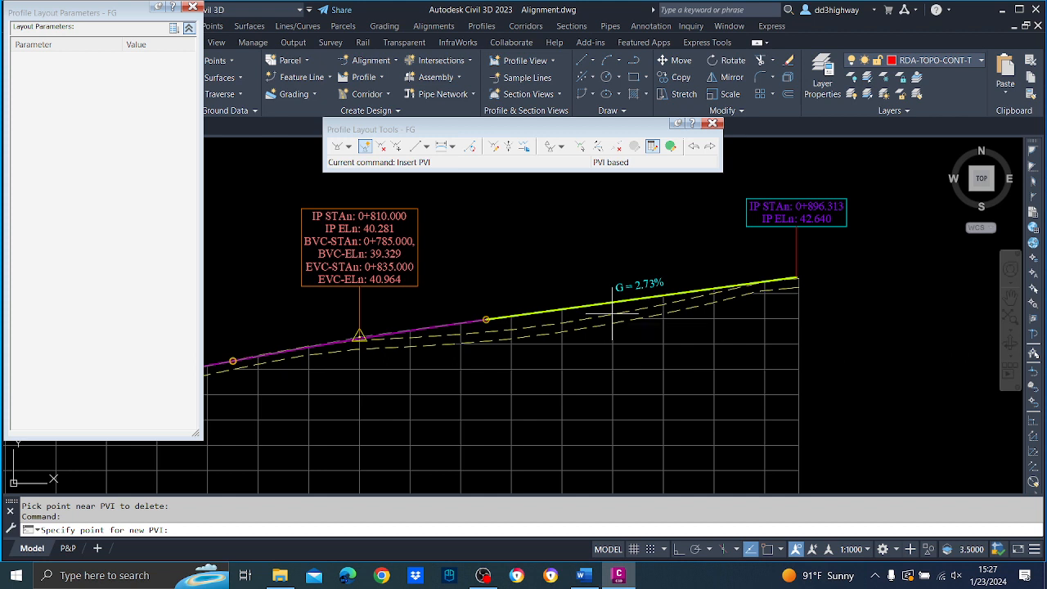
key(Return)
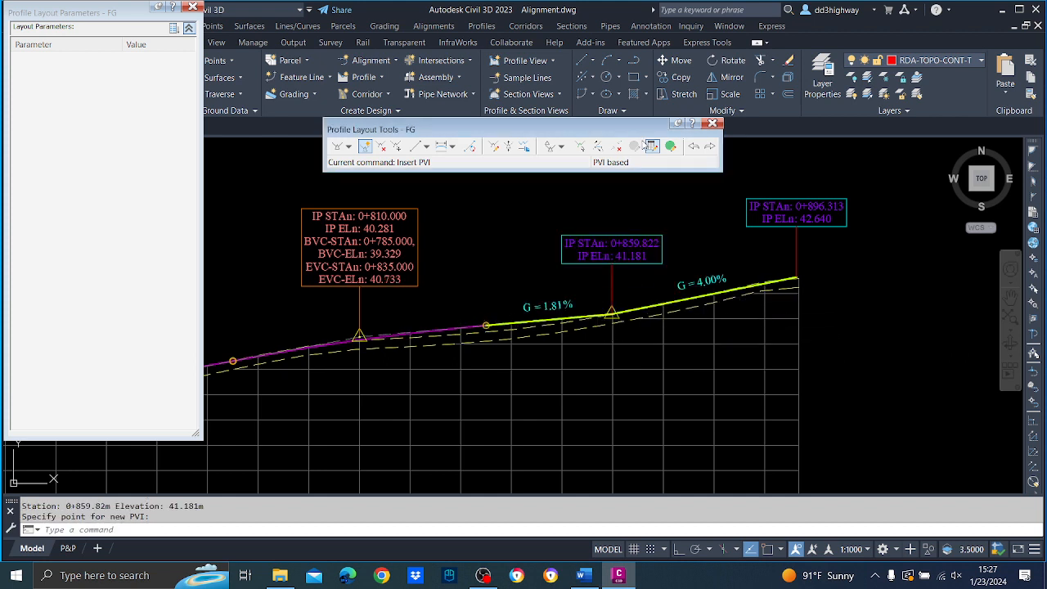
Set the station of FG's newly inserted PVI to 0+860 and leave PVI editing.
click(579, 147)
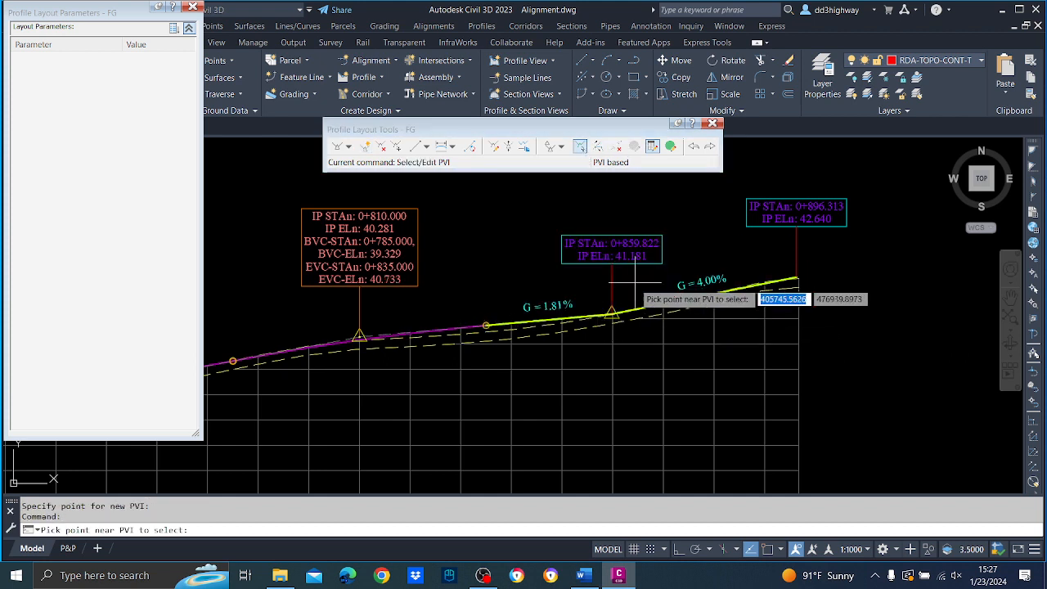
click(612, 312)
click(168, 135)
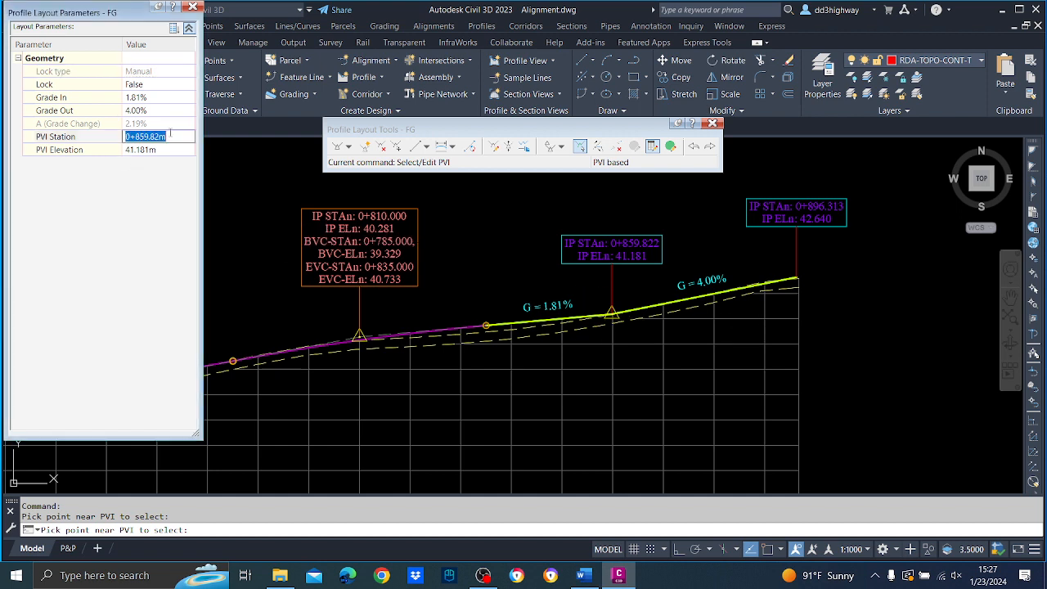
text(860)
key(Return)
key(Escape)
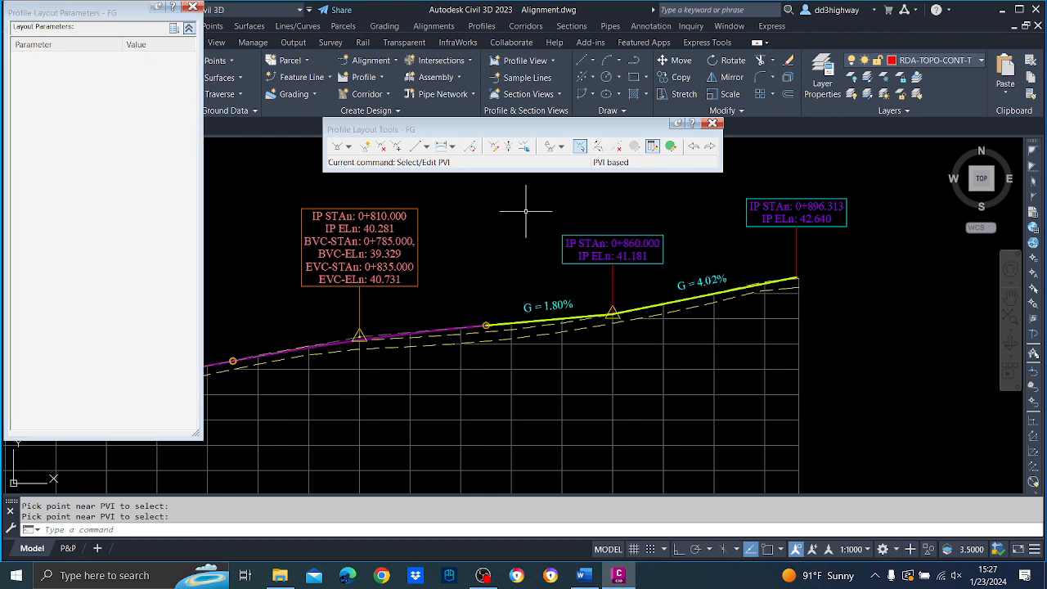
Add a 50 m parabolic vertical curve at FG's PVI at station 0+860.
click(441, 146)
click(612, 314)
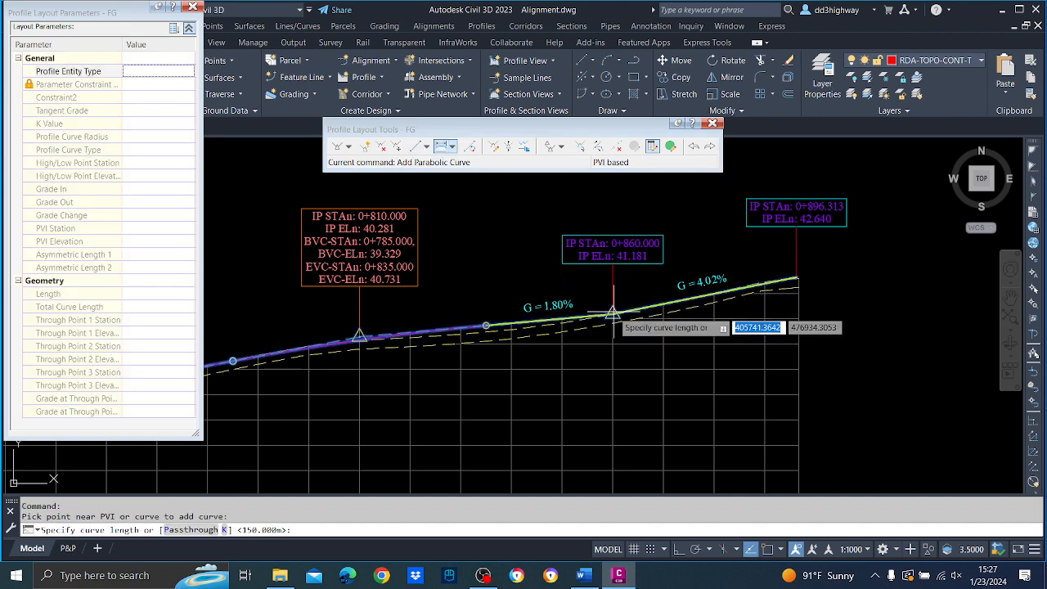
text(50)
key(Return)
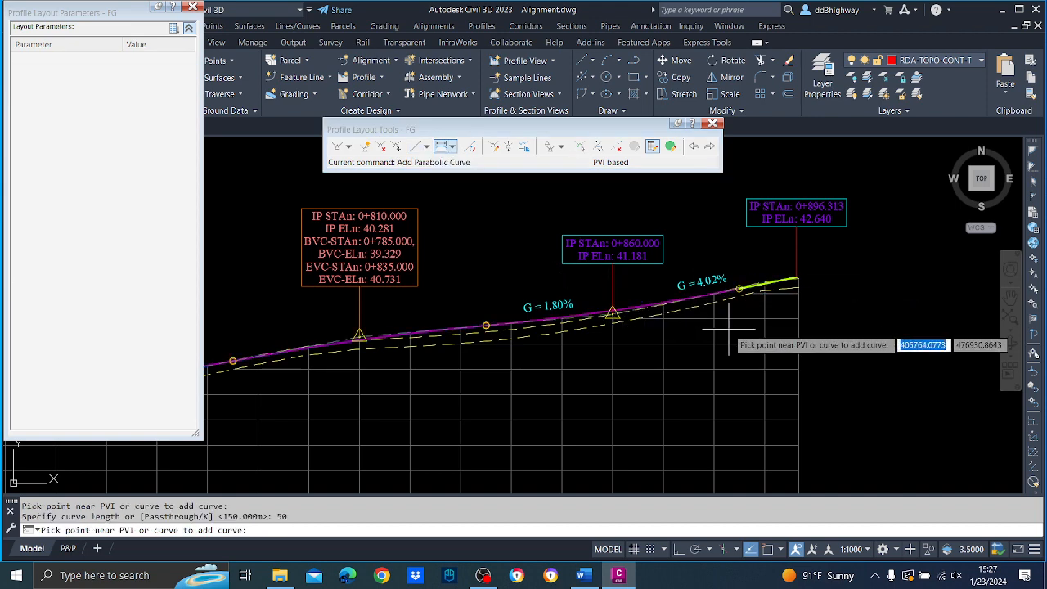
key(Return)
Look over the finished FG profile and close its layout parameters and layout tools.
scroll(729, 345, down, 4)
scroll(597, 346, up, 6)
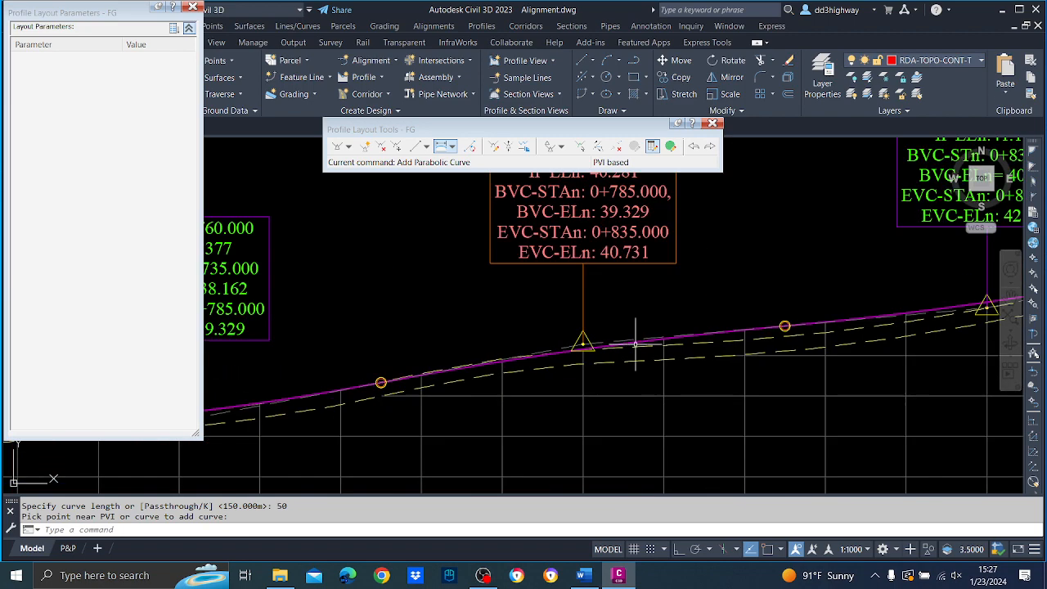
scroll(724, 364, down, 3)
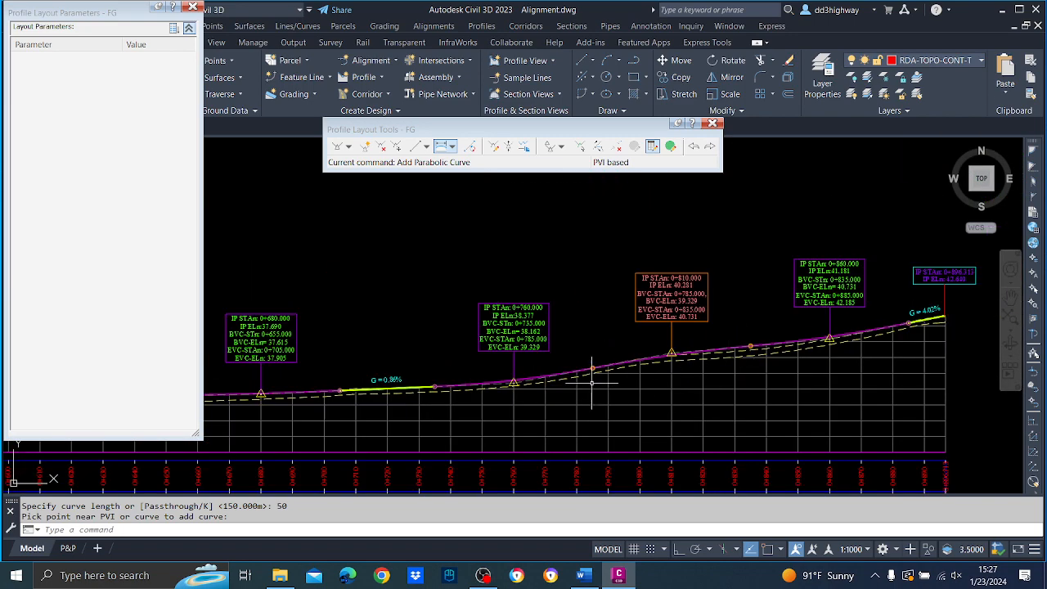
scroll(537, 390, up, 2)
scroll(498, 384, down, 3)
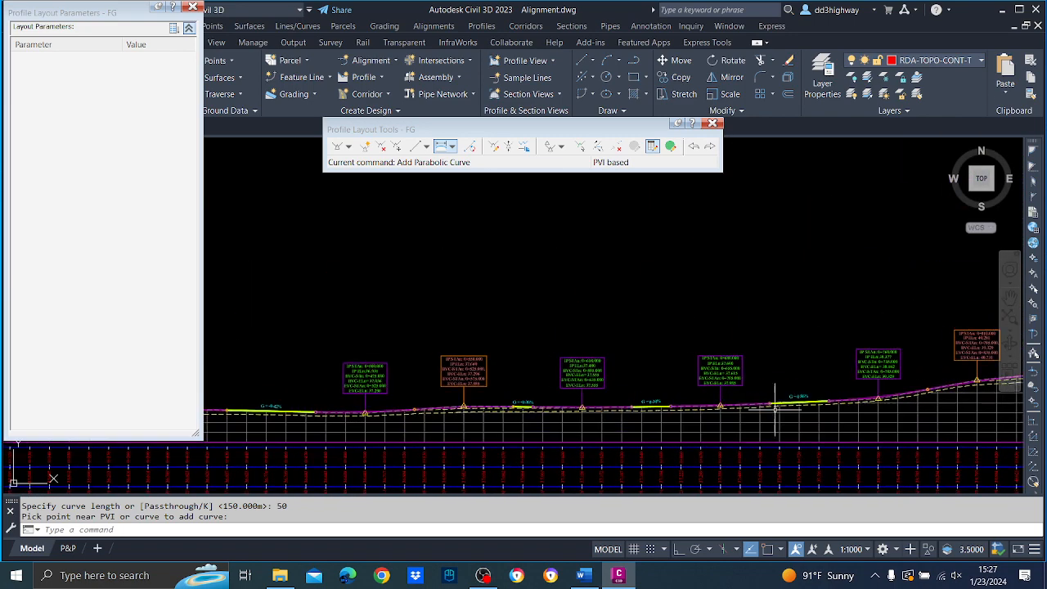
click(192, 7)
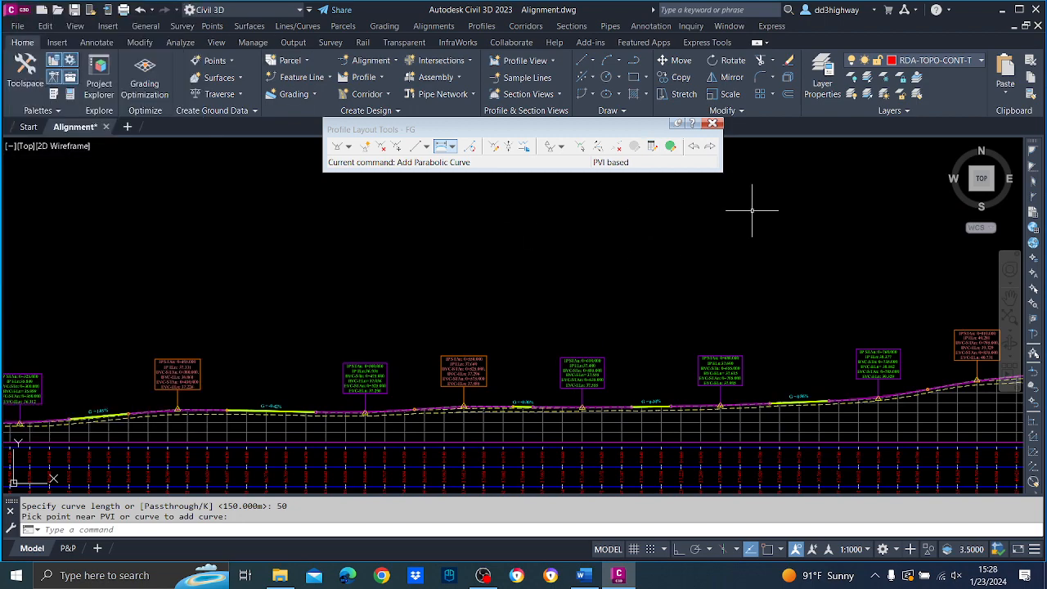
click(713, 124)
scroll(731, 252, down, 4)
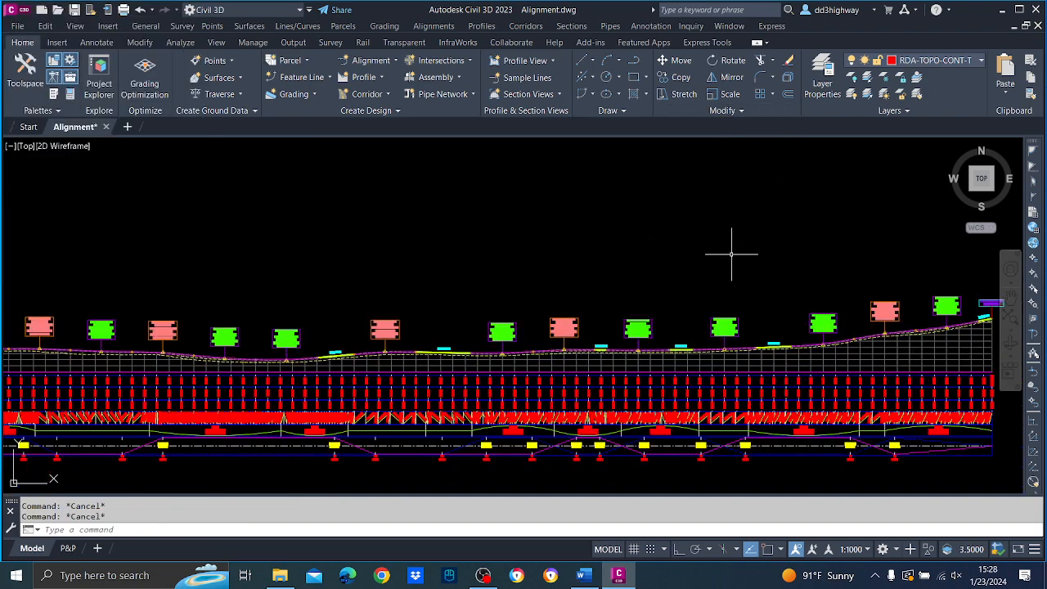
Open the band settings in the properties of profile view EG and widen the Style column to read the band names.
middle_drag(435, 289, 710, 292)
scroll(520, 316, up, 2)
scroll(516, 316, up, 2)
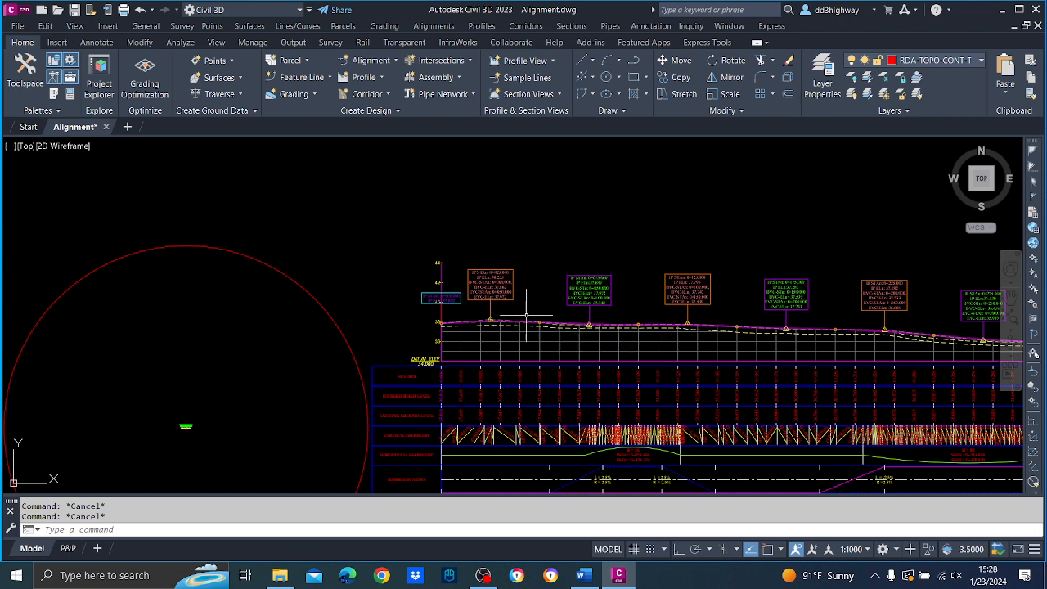
scroll(687, 307, up, 4)
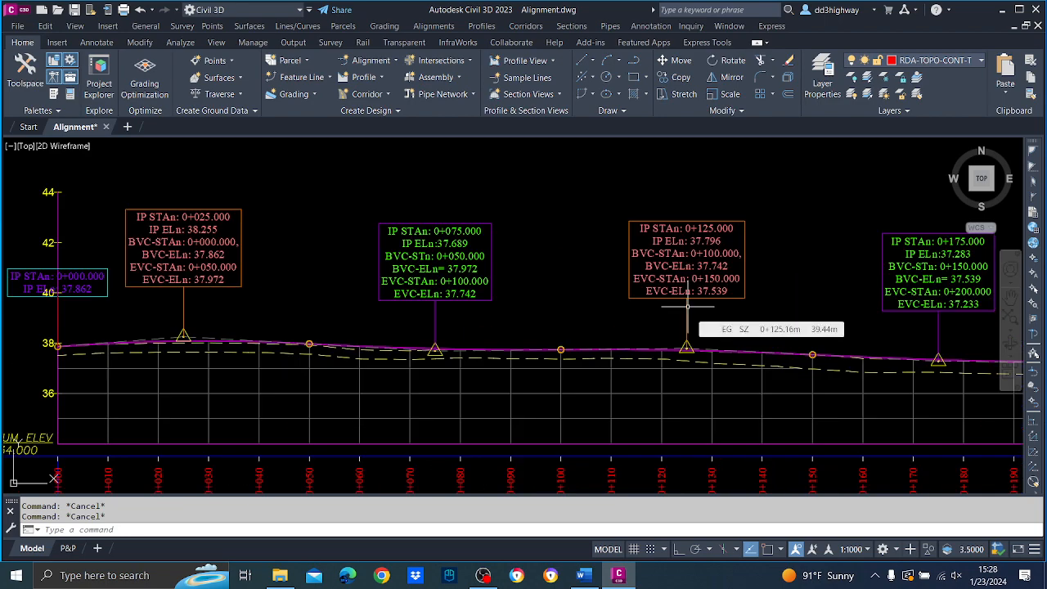
scroll(686, 306, down, 5)
scroll(636, 382, up, 2)
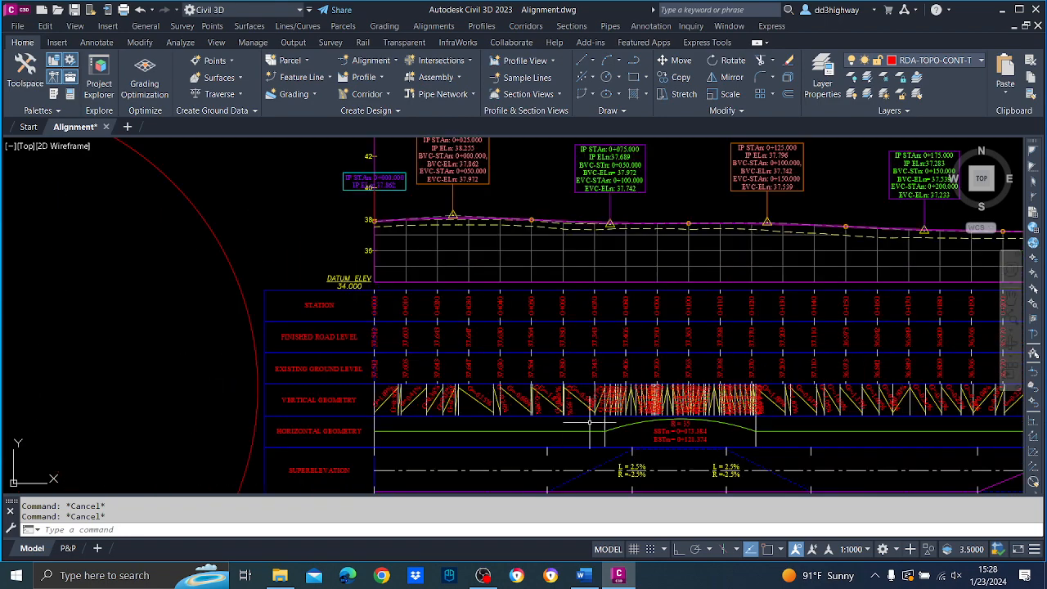
click(523, 261)
right_click(518, 260)
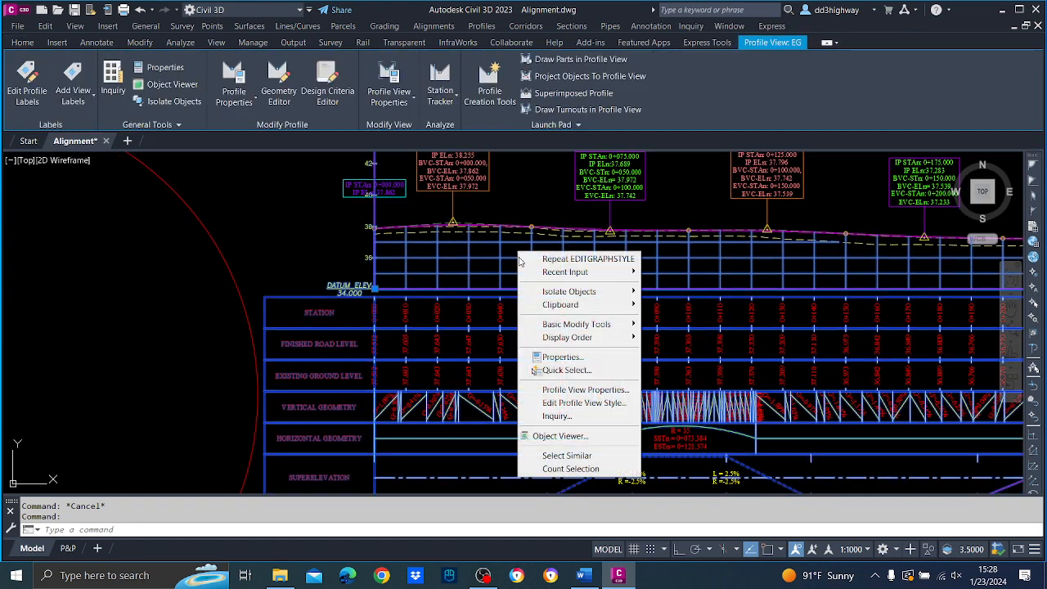
click(571, 389)
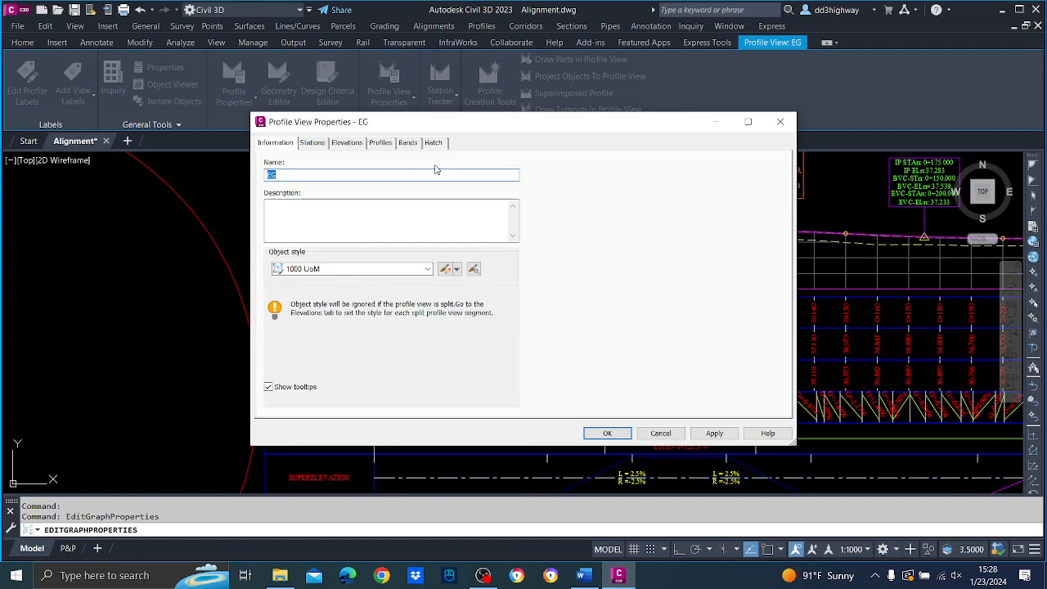
click(408, 143)
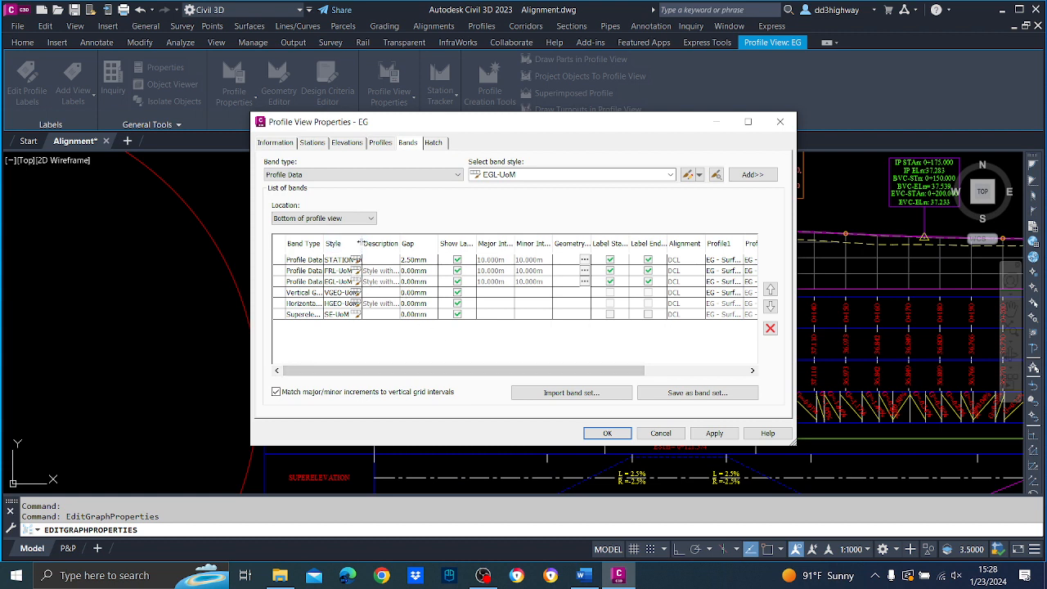
drag(362, 243, 403, 251)
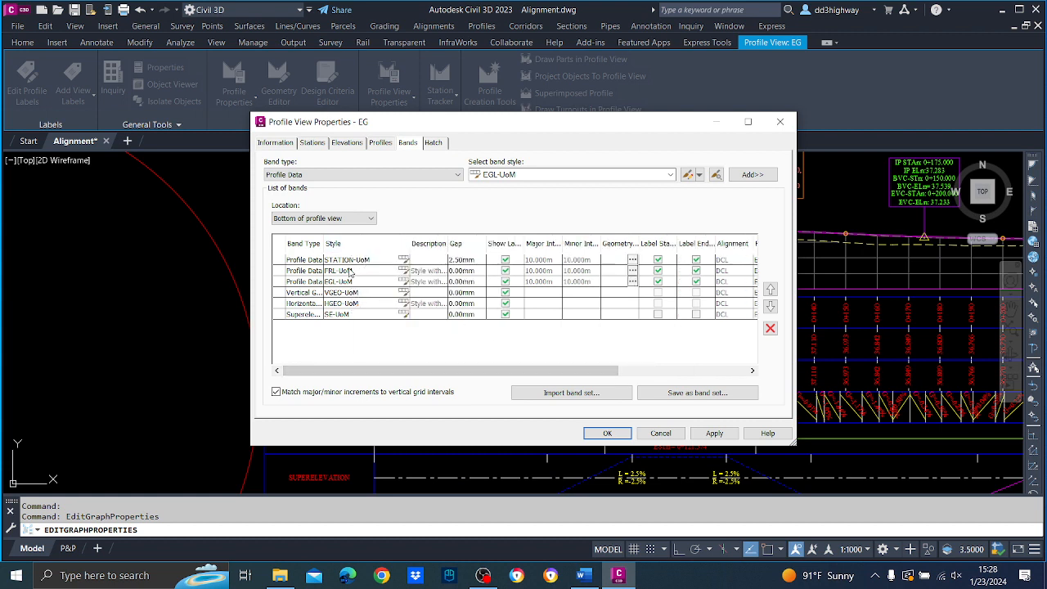
Assign FG as both Profile1 and Profile2 of the FRL-UoM band.
drag(442, 374, 570, 375)
click(590, 273)
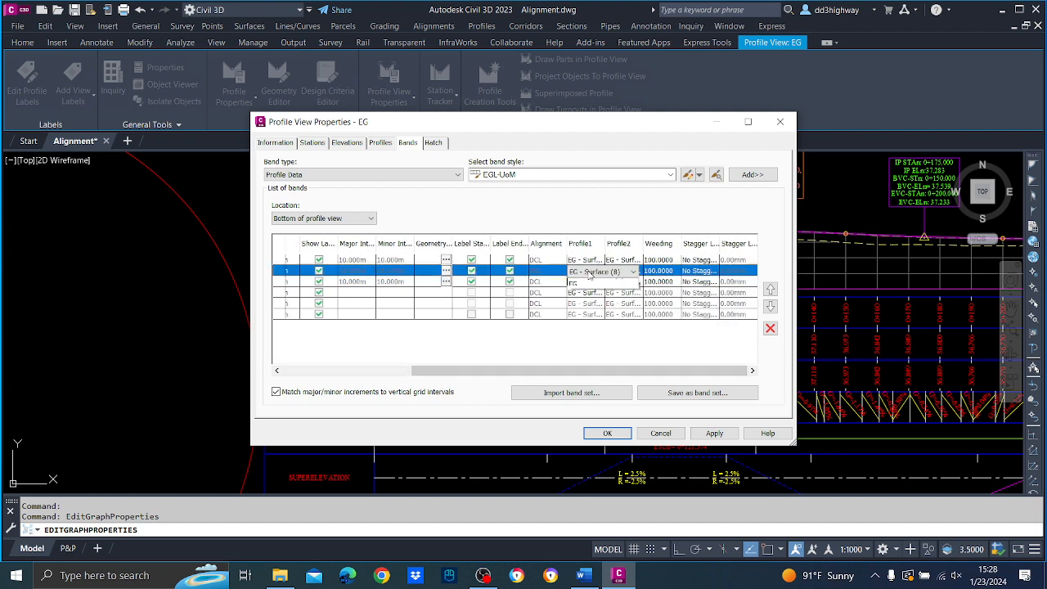
click(587, 301)
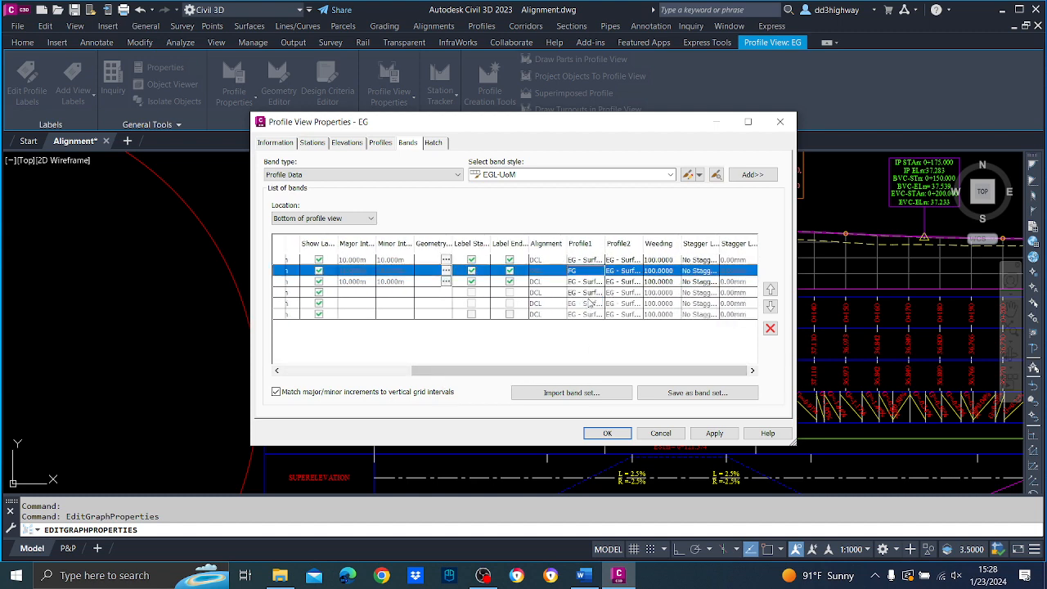
click(619, 272)
click(621, 302)
drag(609, 370, 480, 370)
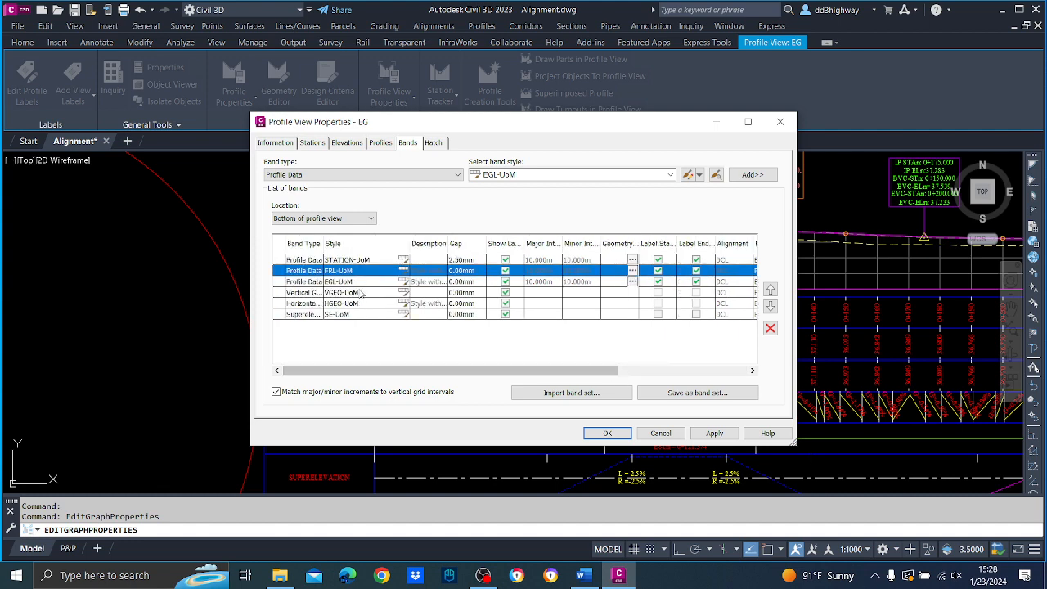
Assign FG as Profile1 of the VGEO-UoM band, apply the profile view properties and check the updated bands.
click(331, 294)
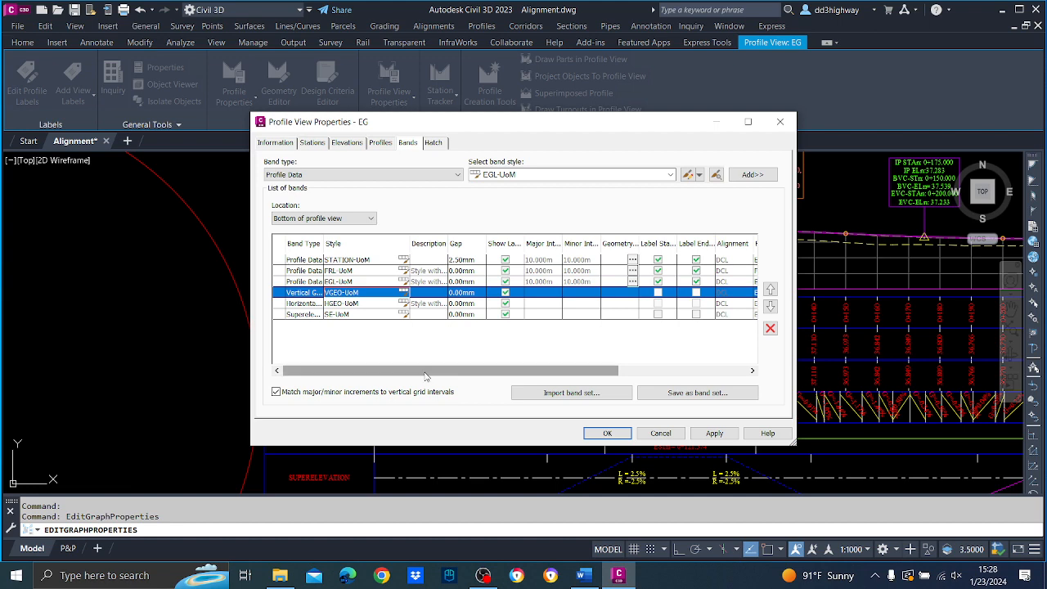
drag(426, 373, 553, 373)
click(595, 293)
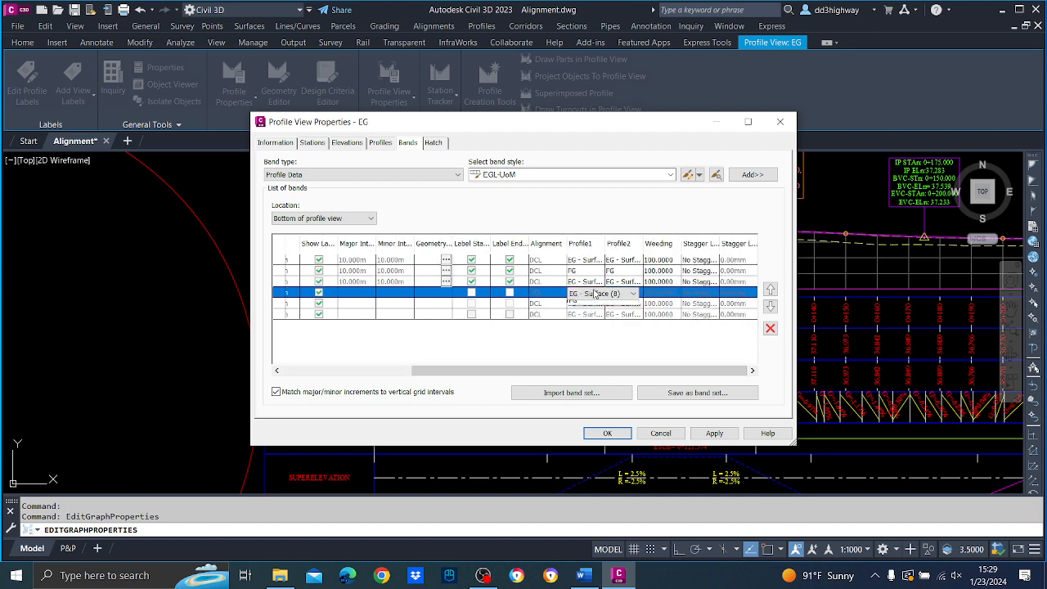
click(597, 293)
click(609, 321)
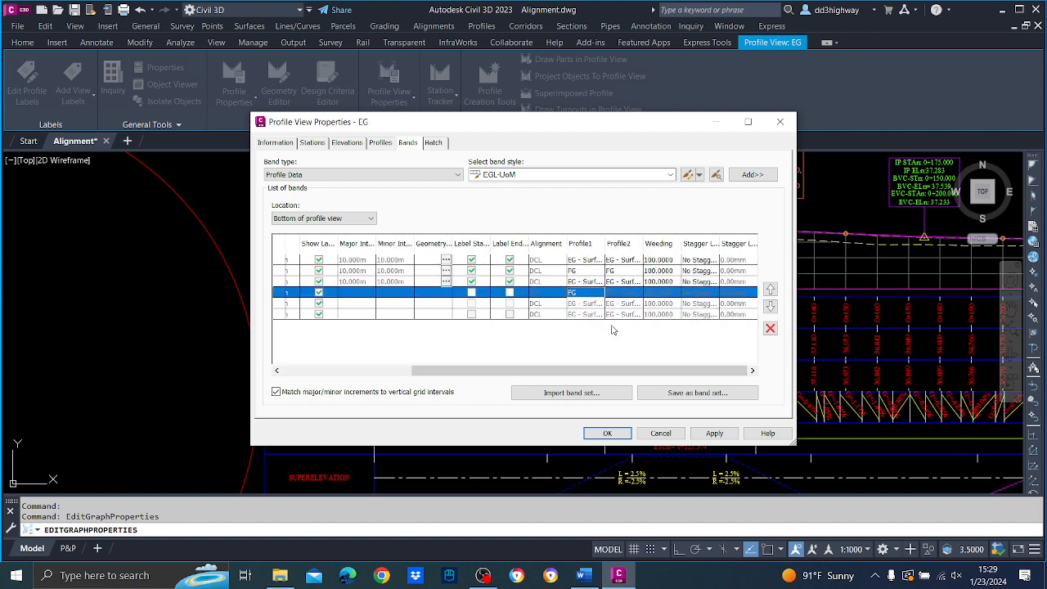
click(708, 433)
click(607, 434)
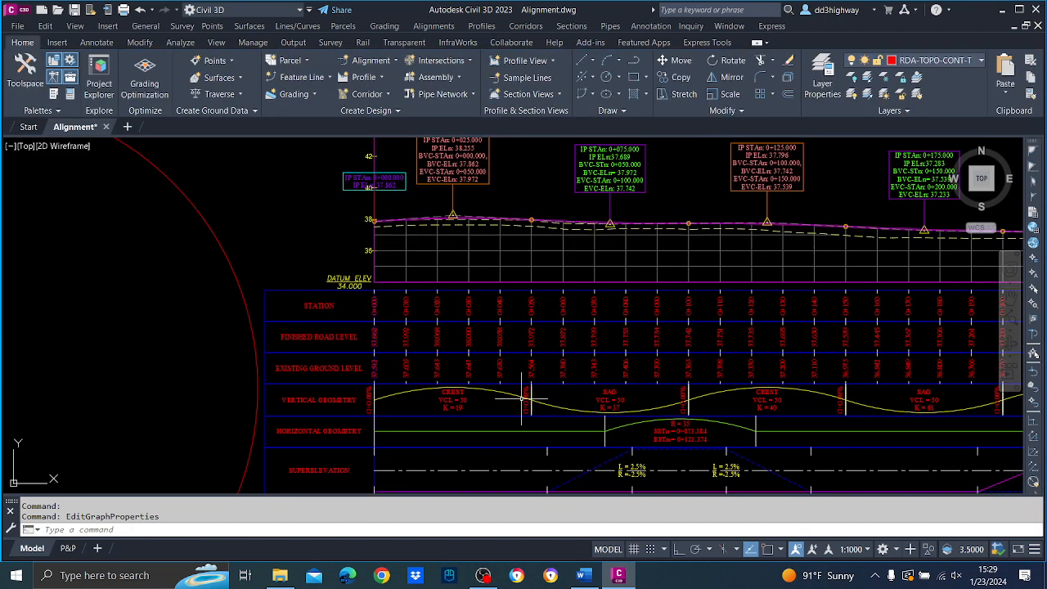
scroll(509, 390, down, 2)
scroll(508, 389, up, 4)
scroll(509, 390, up, 2)
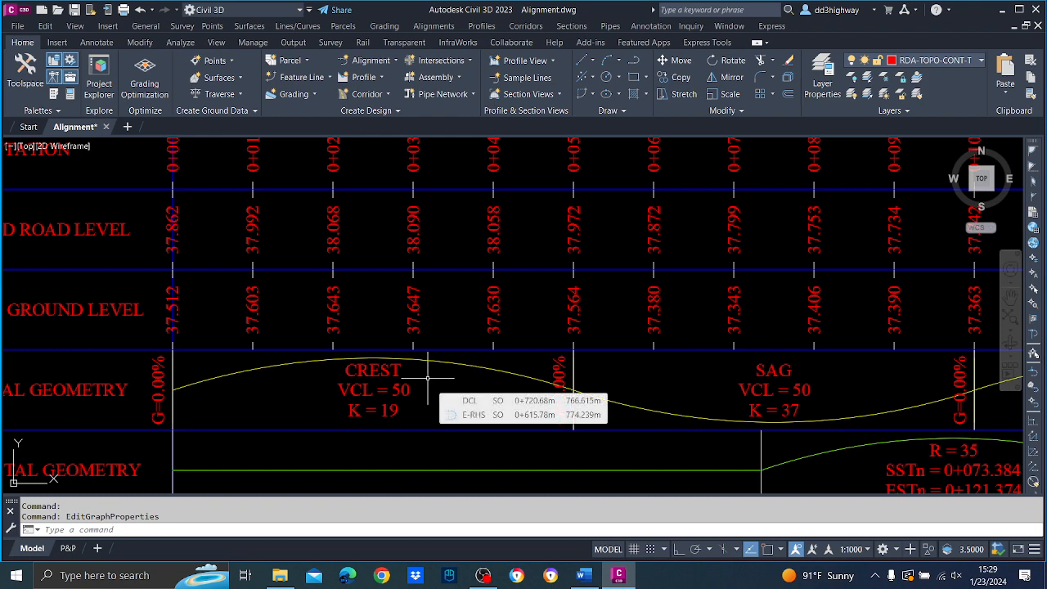
Examine the finished road level and vertical geometry bands, including curve and grade labels, from the start to the end of the profile view.
scroll(427, 376, down, 2)
scroll(425, 376, up, 4)
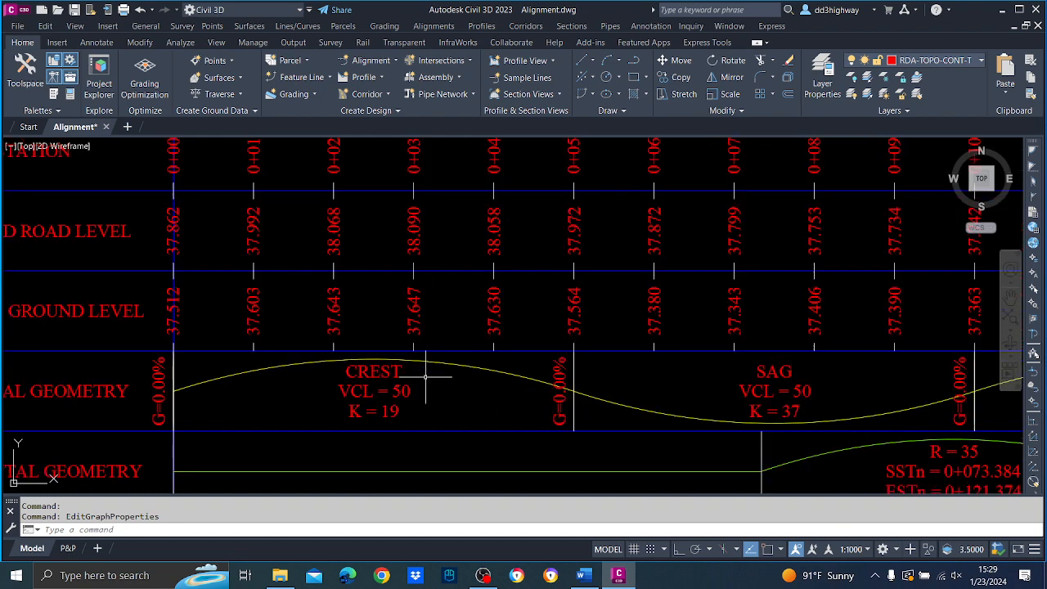
scroll(425, 377, down, 4)
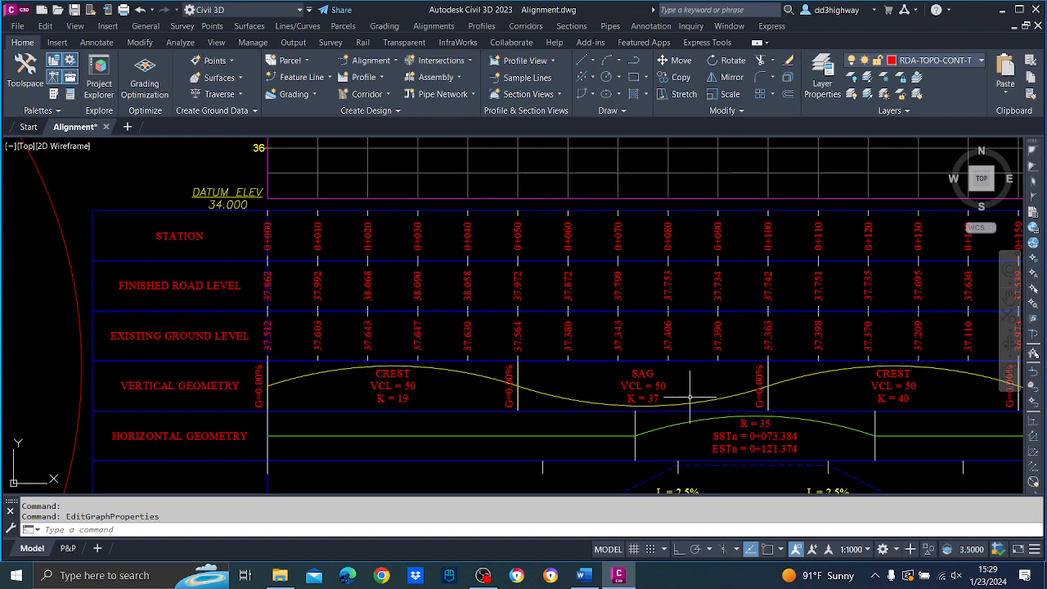
scroll(528, 405, up, 3)
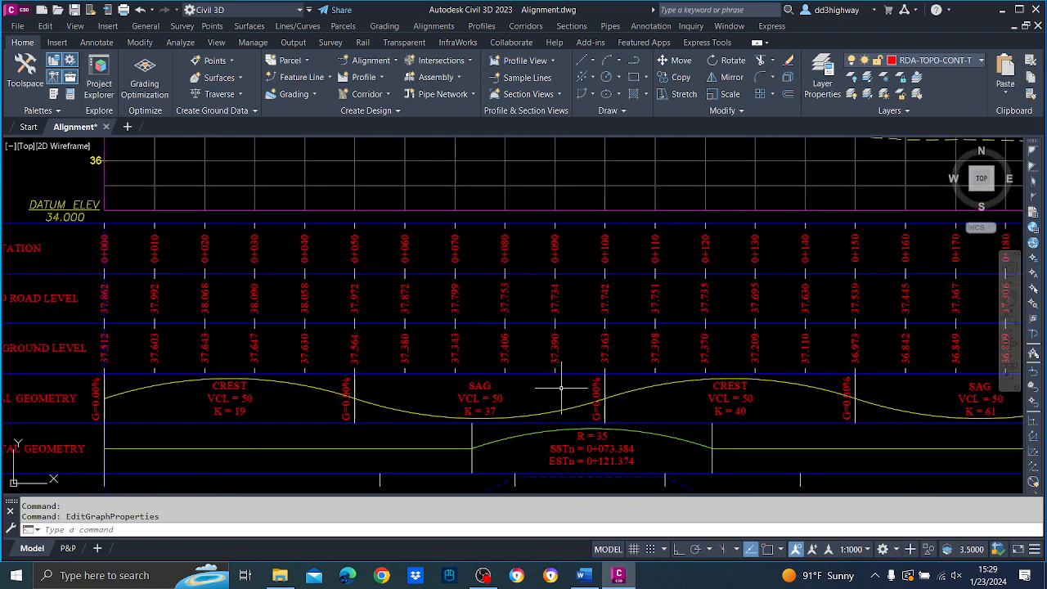
mouse_move(560, 386)
scroll(536, 406, down, 3)
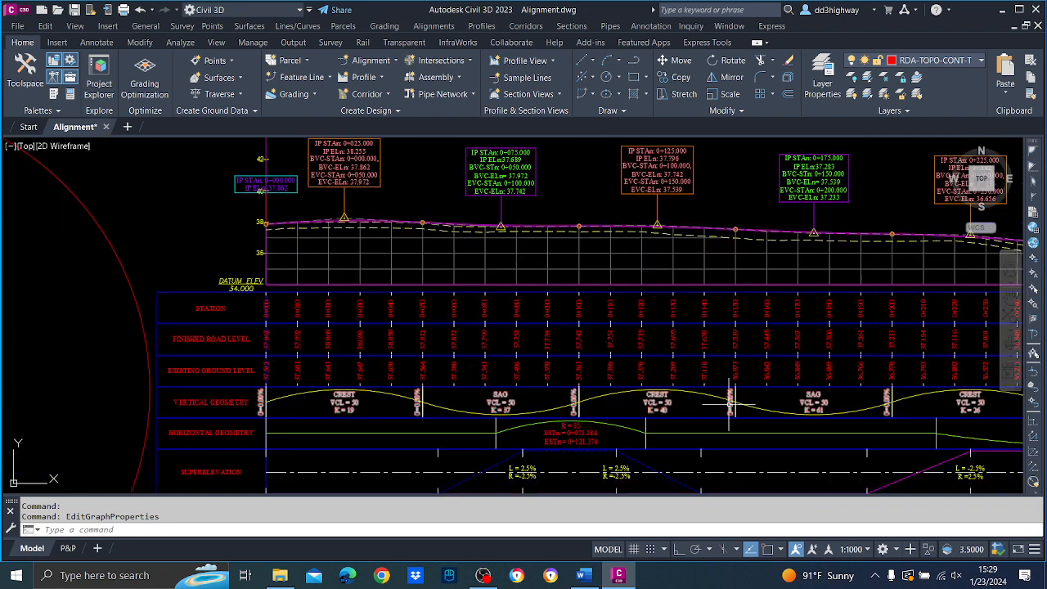
scroll(729, 404, up, 3)
scroll(689, 397, up, 1)
middle_drag(751, 415, 267, 423)
scroll(365, 388, down, 3)
scroll(441, 370, up, 2)
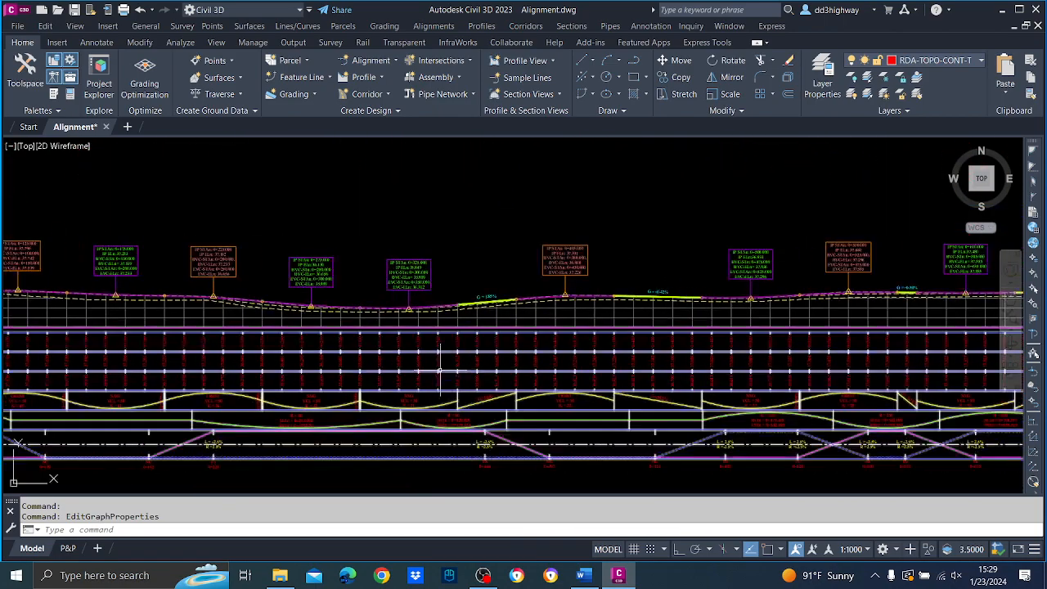
scroll(547, 382, up, 3)
scroll(556, 408, down, 2)
scroll(897, 407, up, 2)
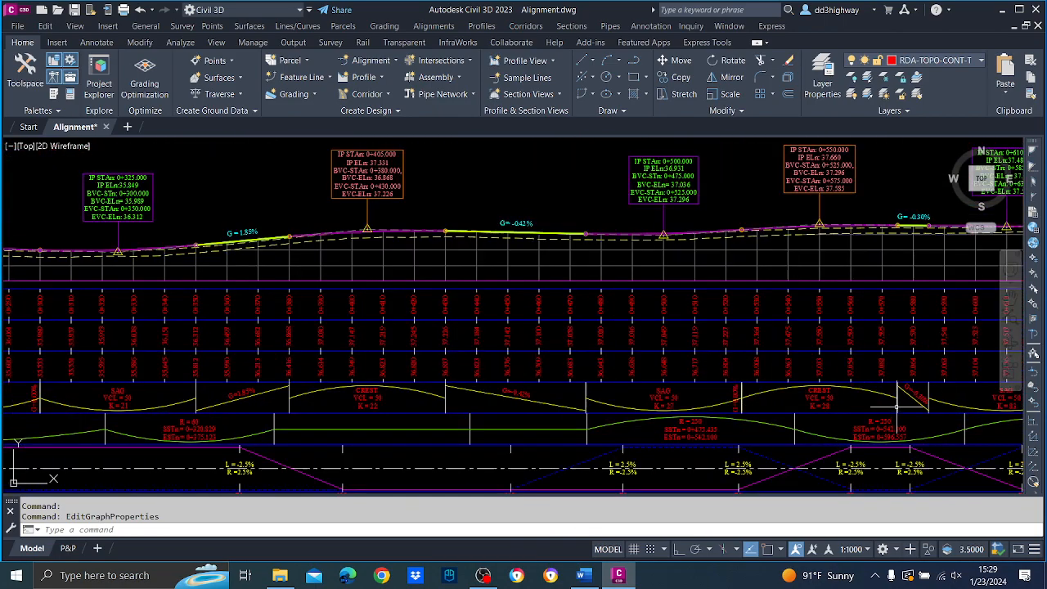
middle_drag(839, 407, 193, 409)
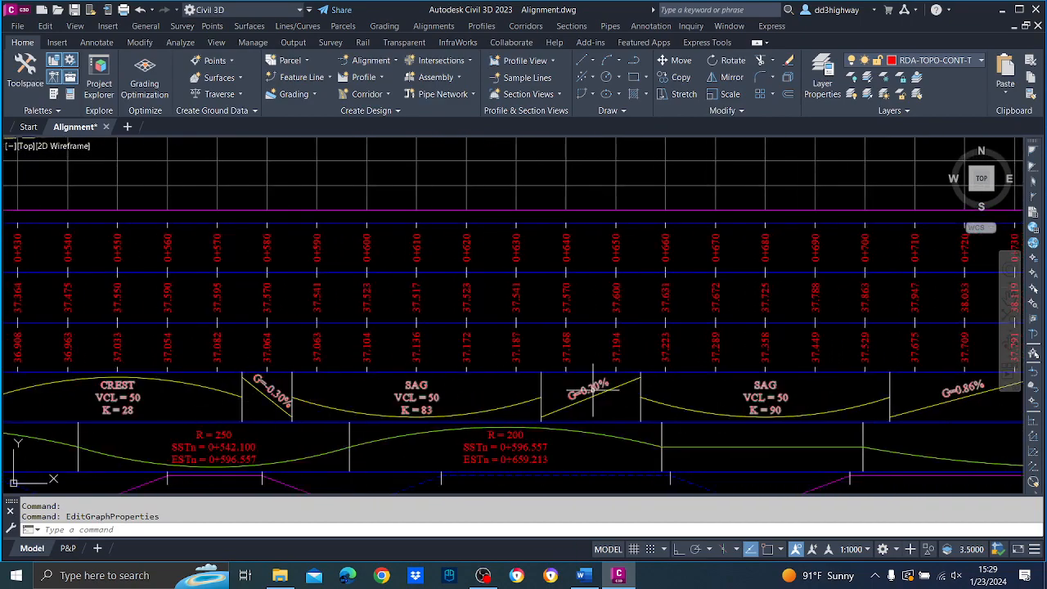
middle_drag(752, 372, 229, 378)
middle_drag(744, 381, 280, 381)
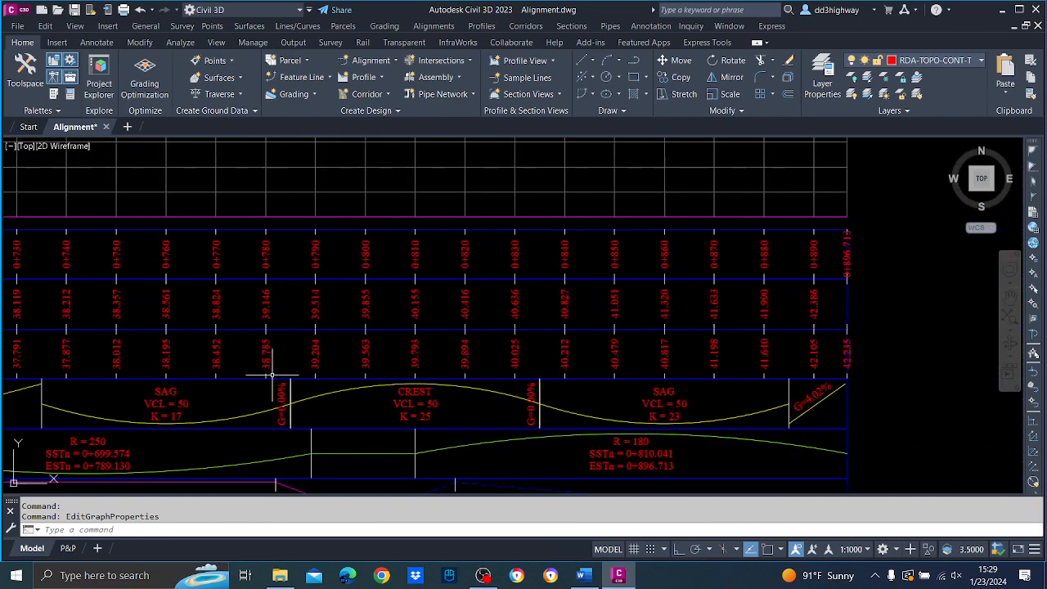
middle_drag(567, 377, 449, 396)
scroll(530, 377, down, 5)
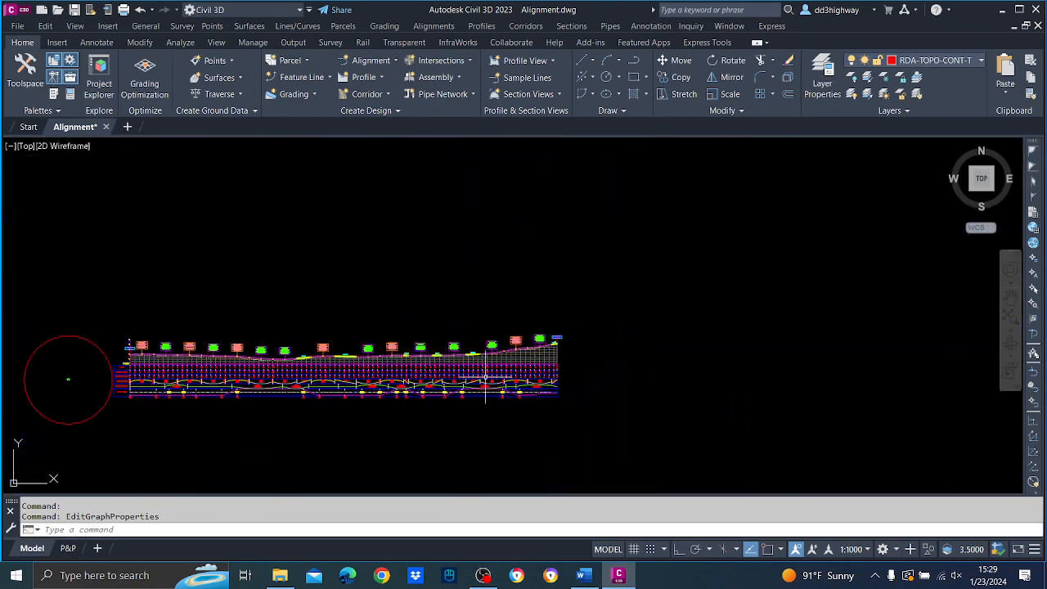
Return to the start of the profile view, save the Alignment drawing and inspect the geometry bands up close.
scroll(380, 374, up, 3)
middle_drag(345, 383, 995, 372)
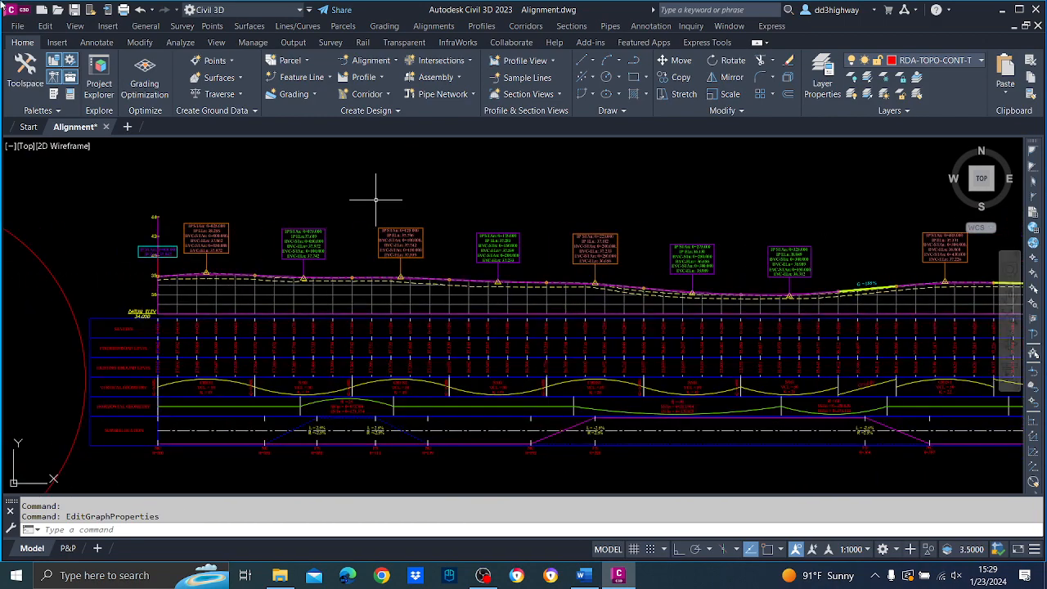
click(74, 11)
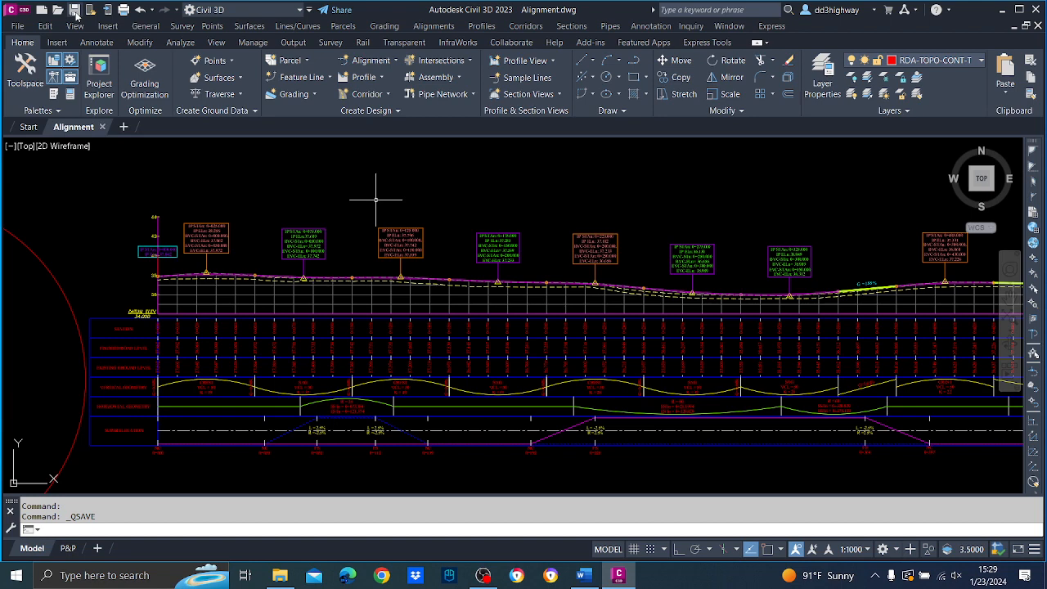
scroll(331, 386, up, 5)
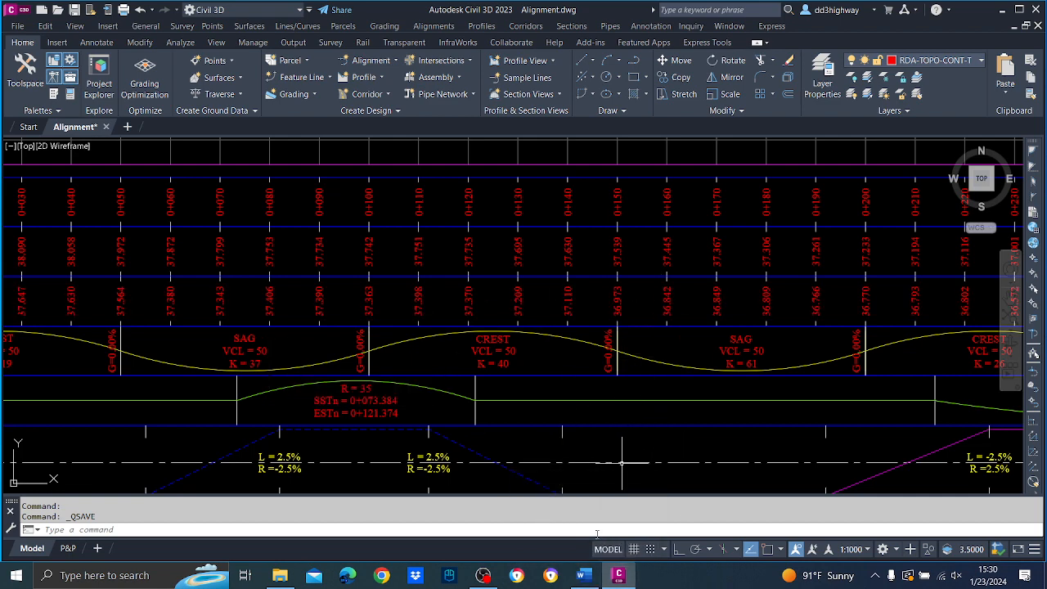
Switch to the Highway Design Book in Word and go from its table of contents to the Crest Vertical Curves section.
click(582, 575)
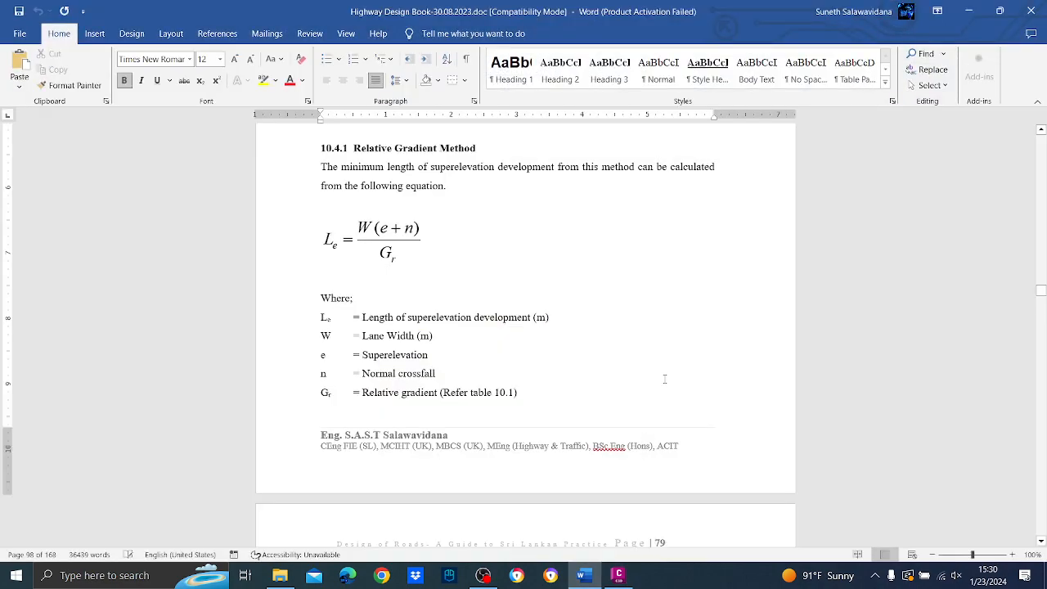
key(ctrl+Home)
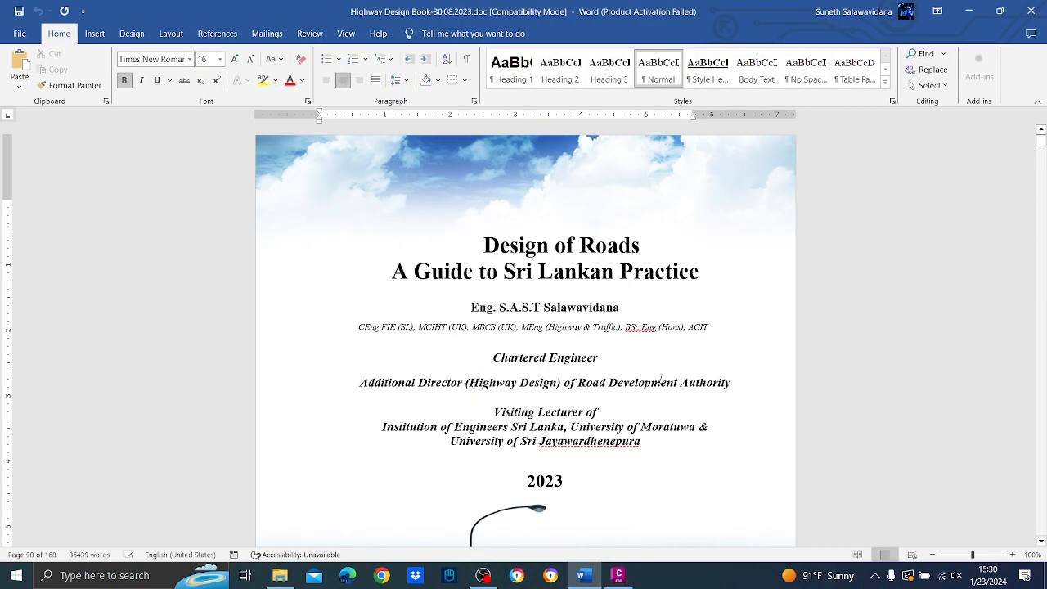
key(Page_Down)
key(Page_Down)
key(Page_Down)
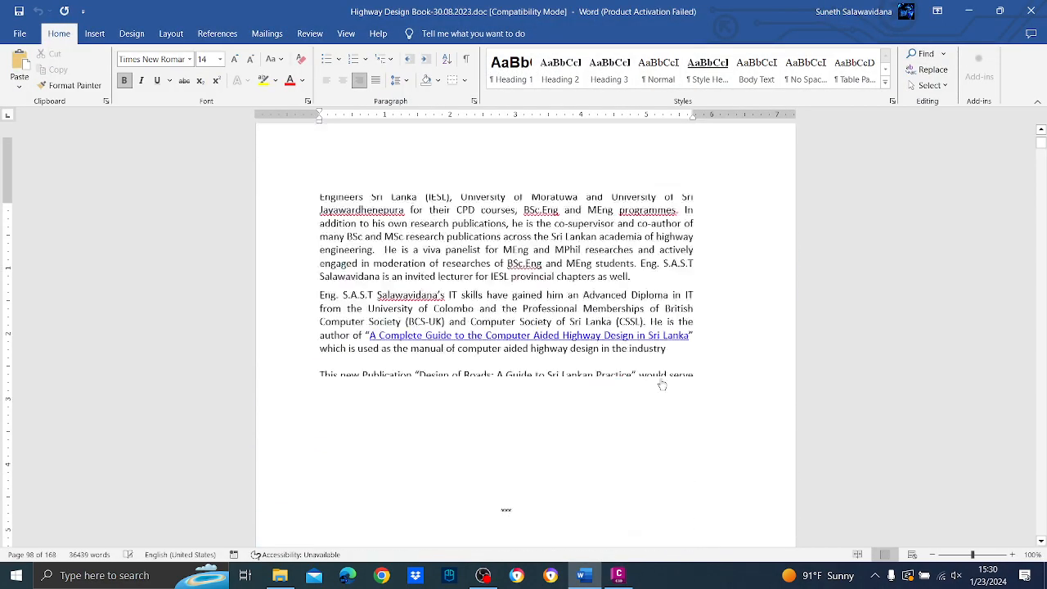
scroll(661, 378, down, 20)
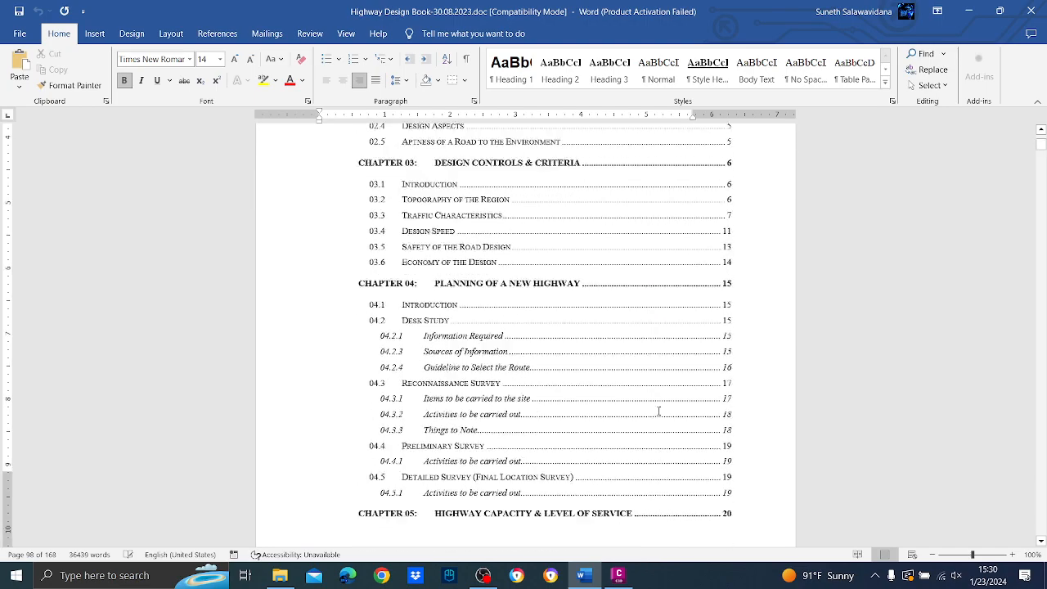
scroll(657, 410, down, 20)
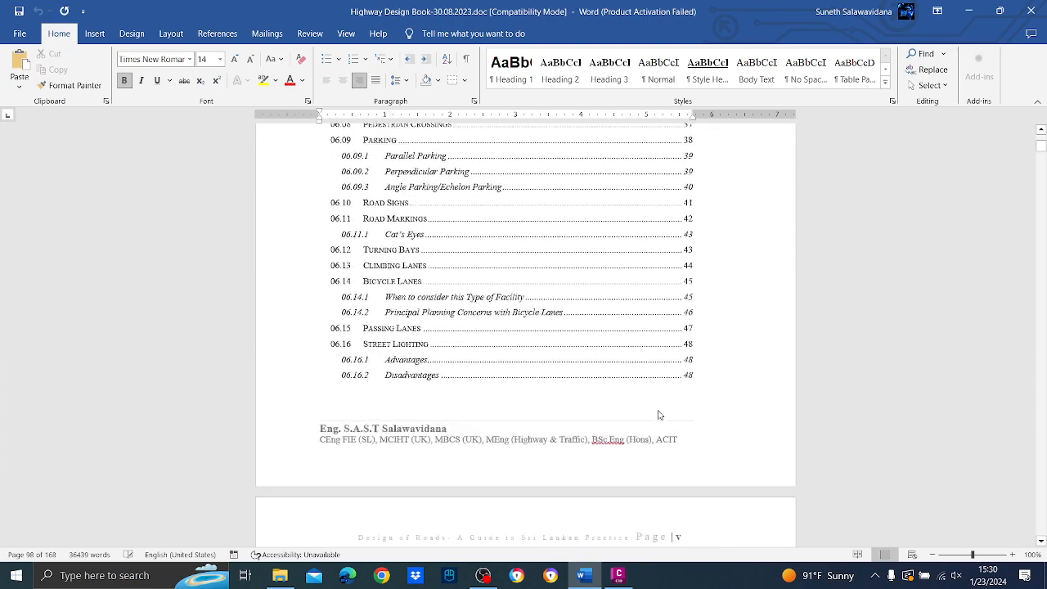
scroll(658, 411, down, 20)
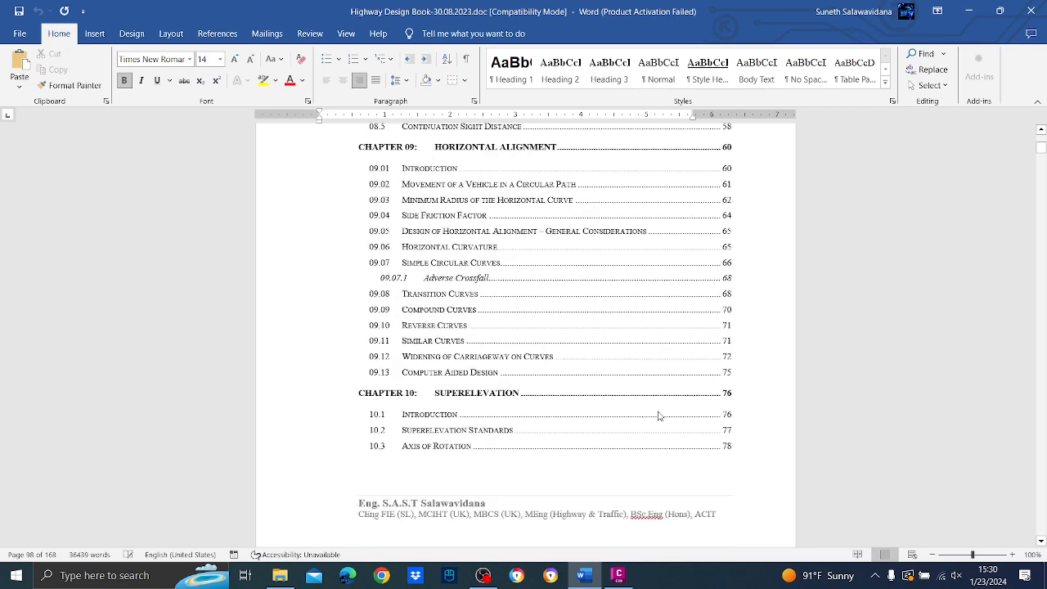
scroll(659, 411, down, 5)
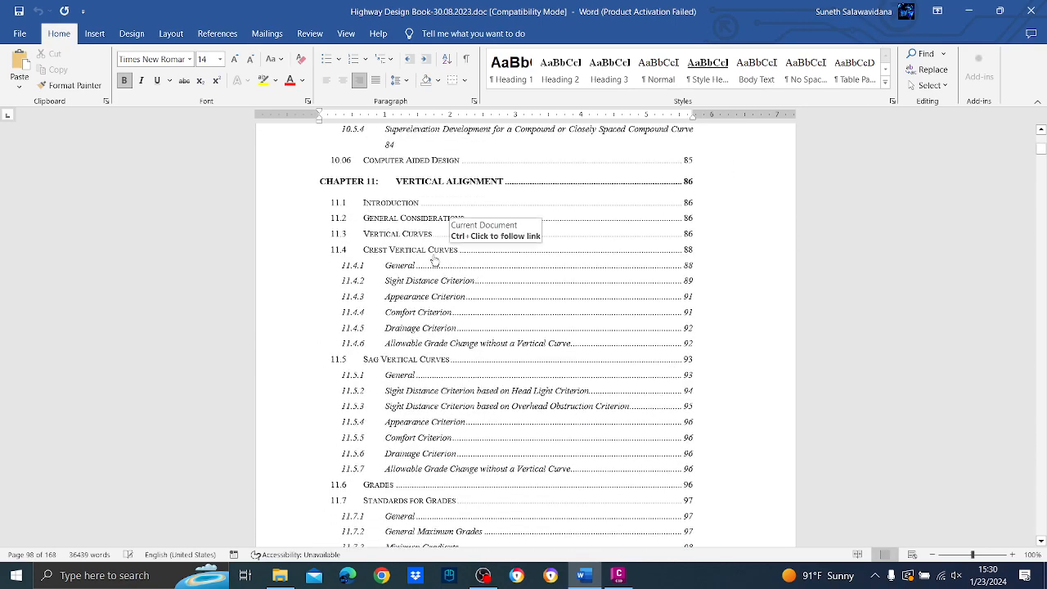
scroll(493, 304, down, 18)
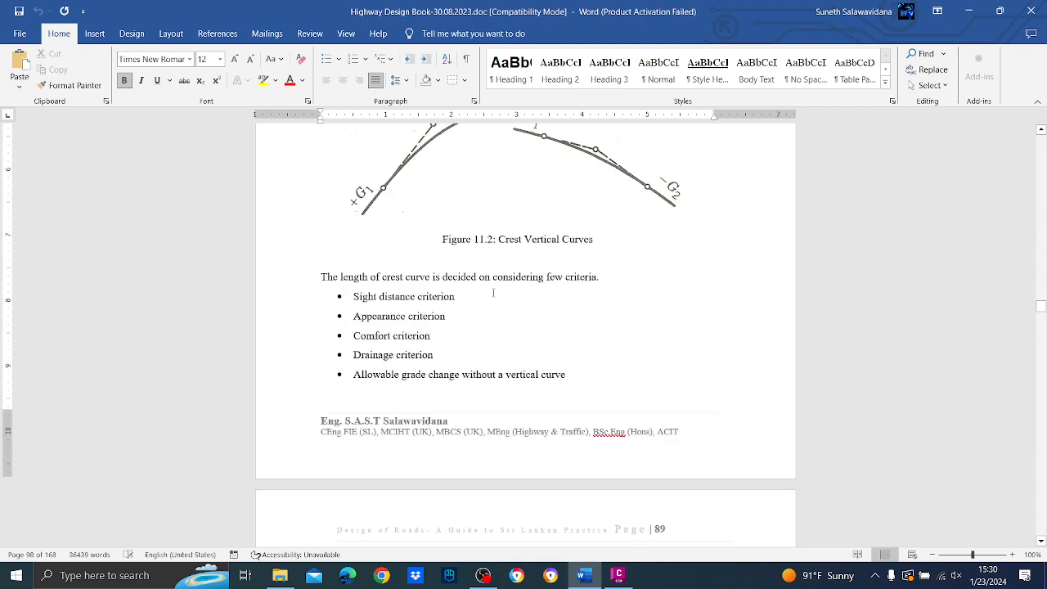
Examine Table 11.1 of minimum crest curve lengths and the criteria after it, and close the book to return to Civil 3D.
scroll(493, 305, down, 20)
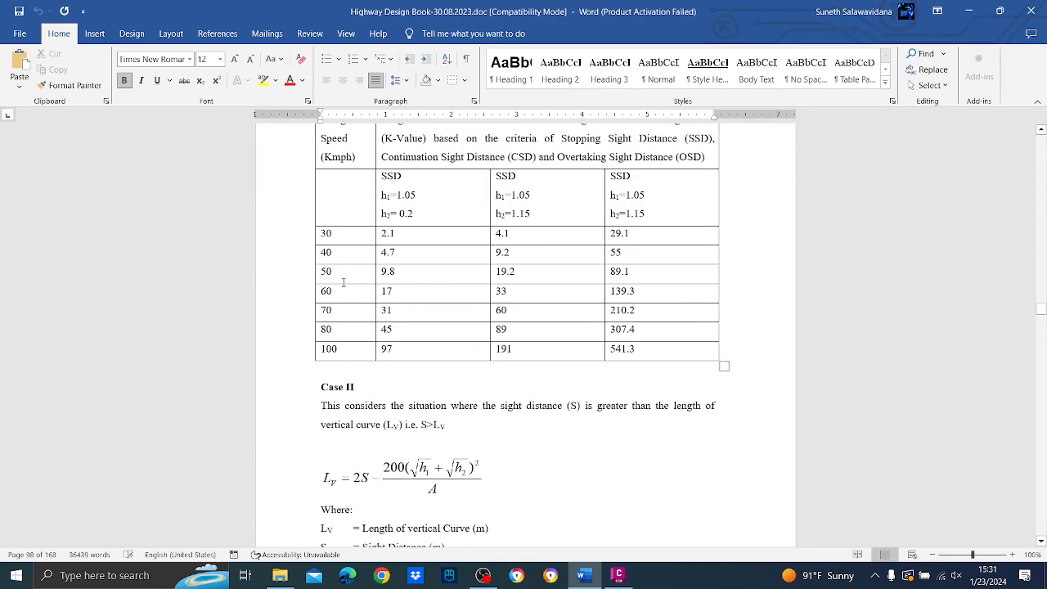
scroll(402, 280, up, 2)
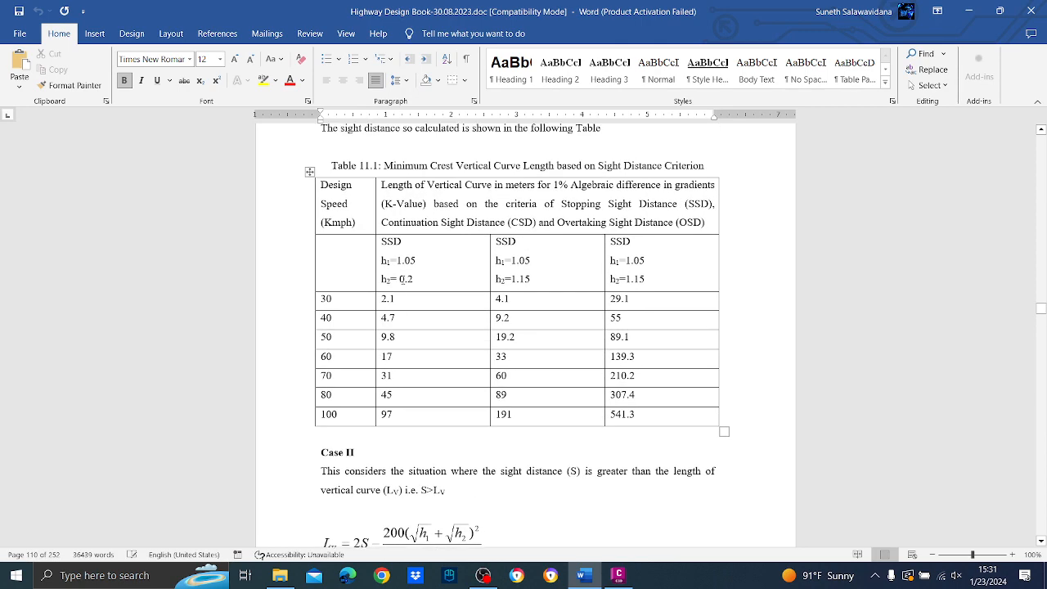
scroll(401, 279, down, 3)
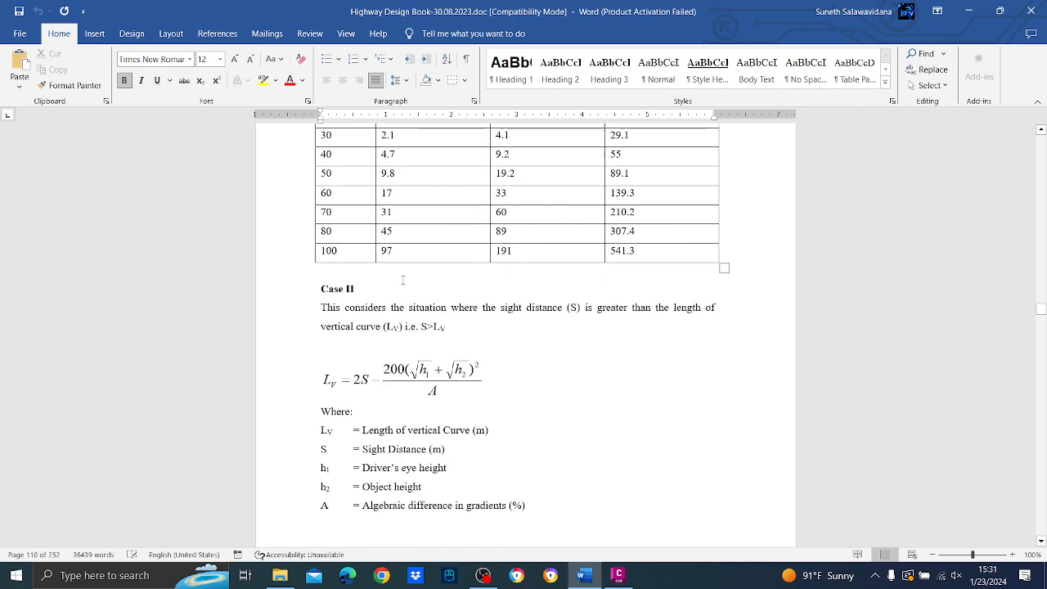
scroll(402, 280, down, 8)
scroll(402, 280, down, 10)
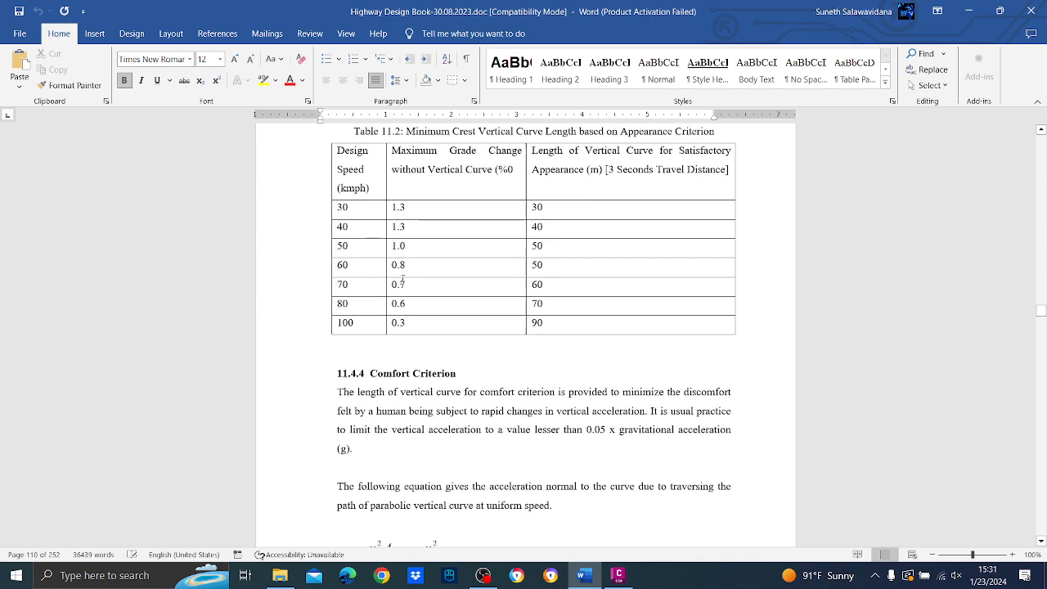
click(1030, 10)
Add a profile data band in the Elevations and Stations style to the bottom bands of profile view EG.
scroll(507, 343, down, 5)
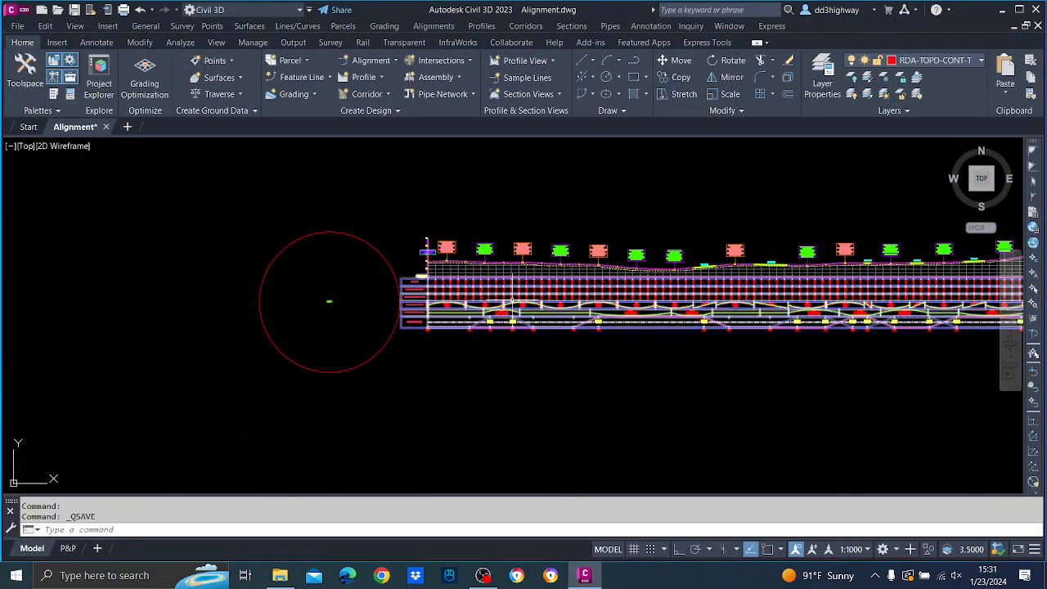
scroll(583, 299, up, 4)
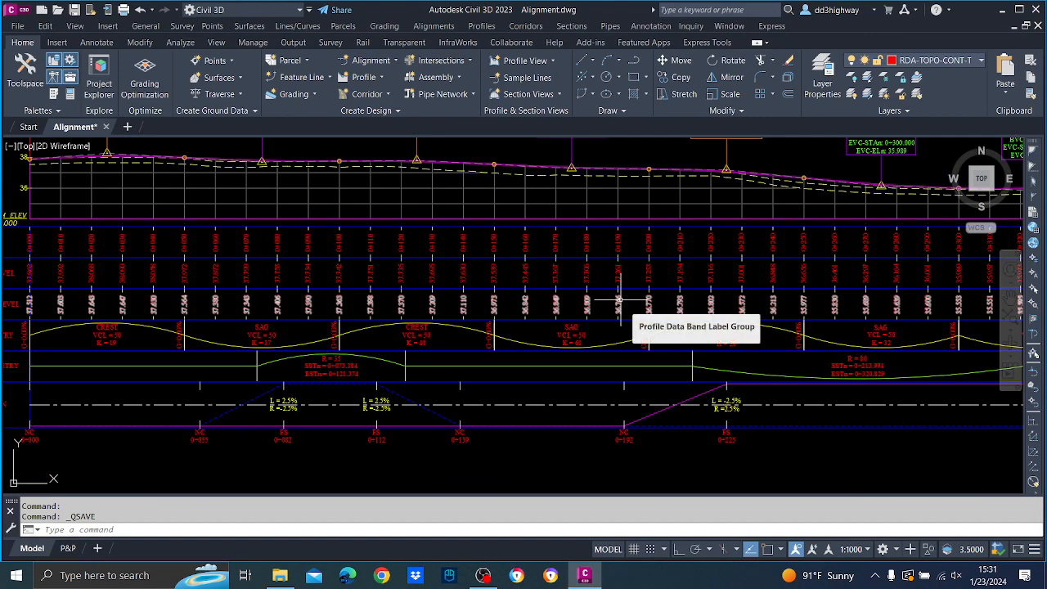
scroll(509, 225, down, 3)
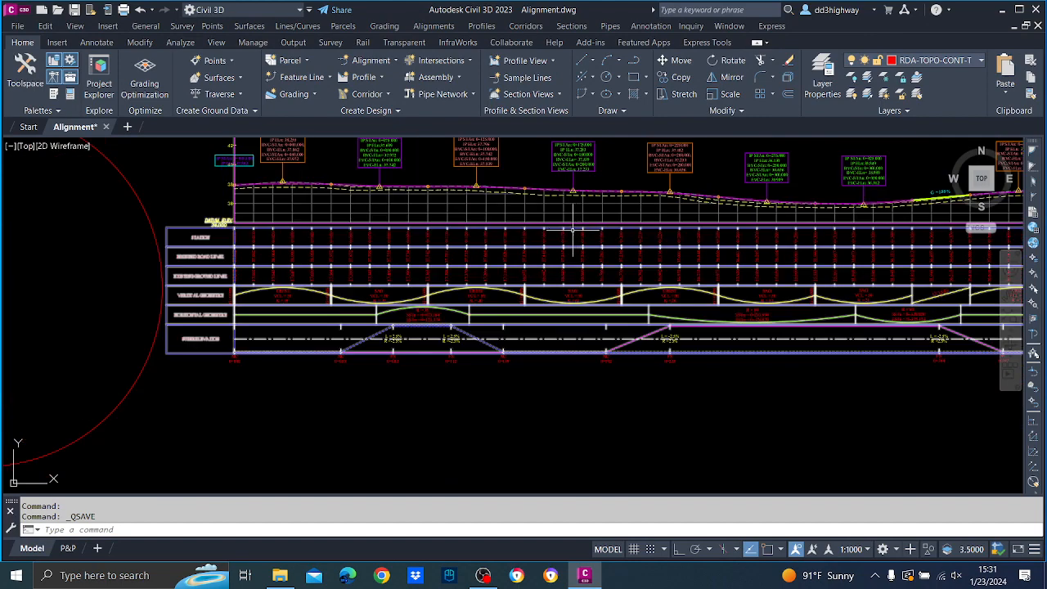
middle_drag(509, 229, 517, 301)
scroll(446, 286, up, 2)
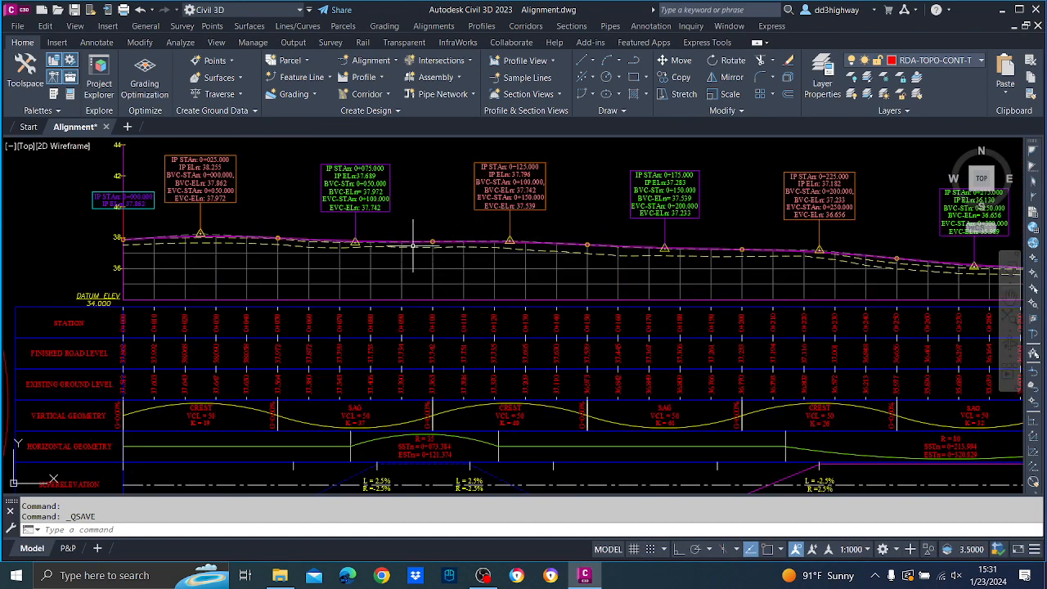
middle_drag(545, 260, 814, 264)
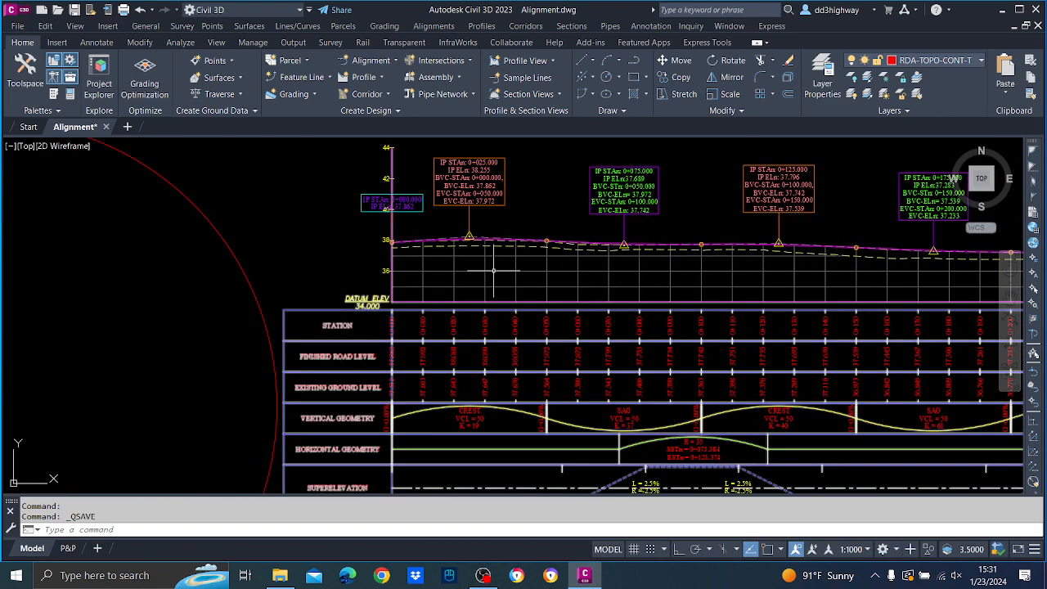
click(496, 273)
right_click(495, 273)
click(562, 410)
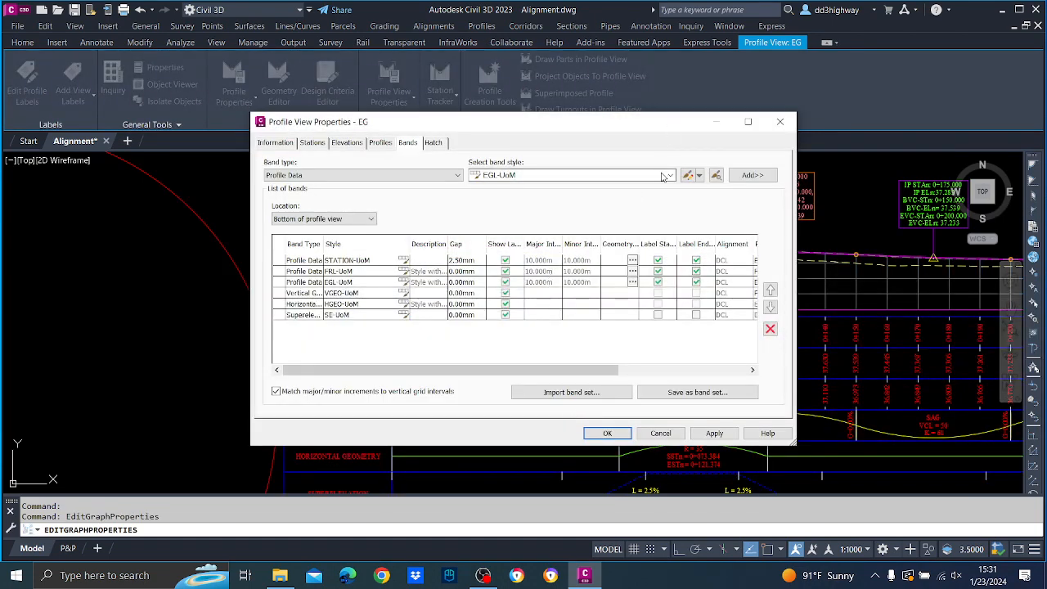
click(664, 176)
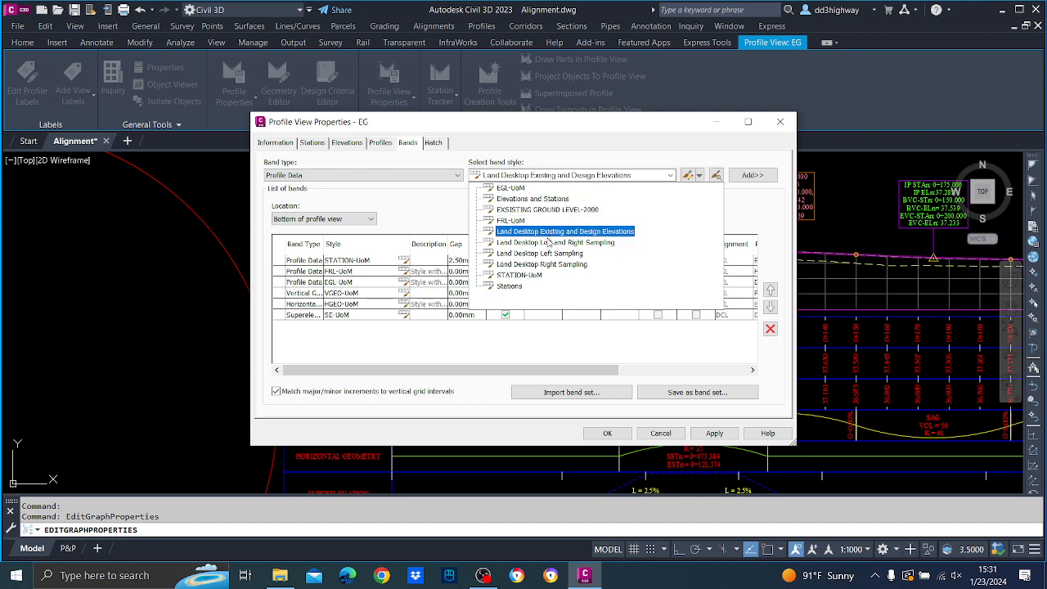
click(535, 199)
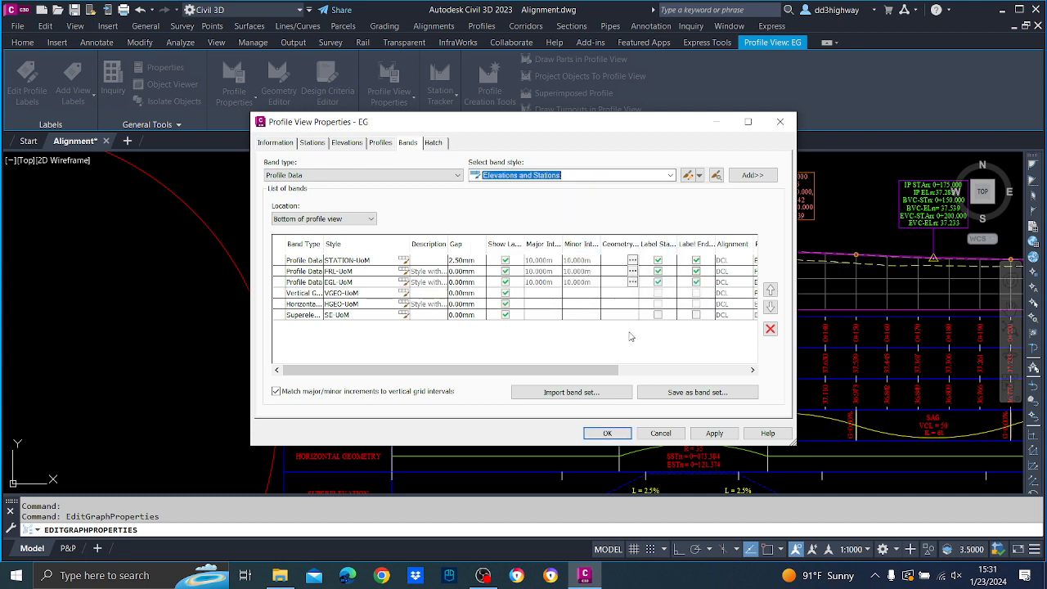
click(748, 176)
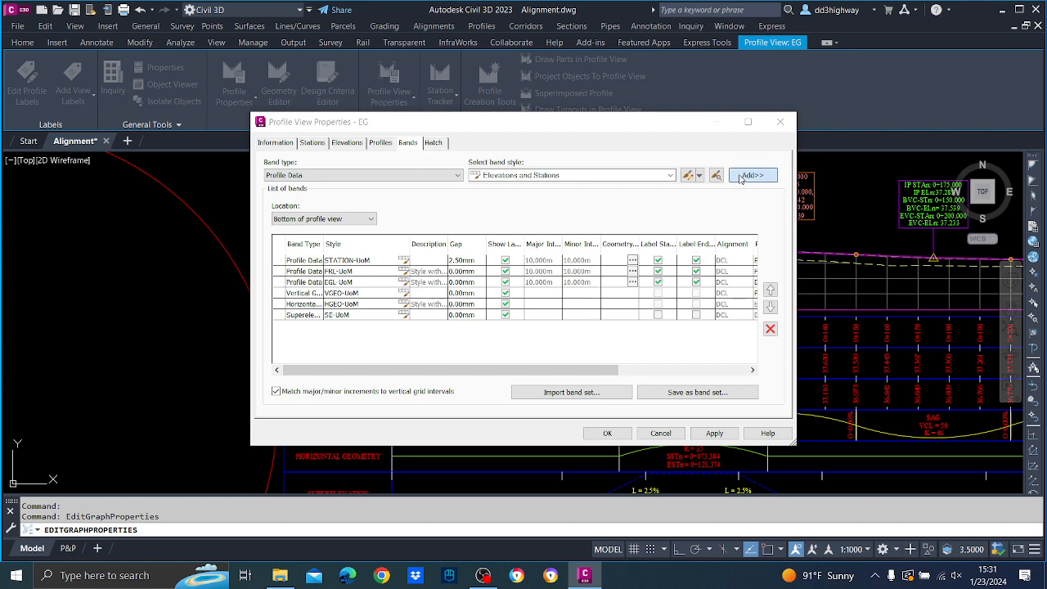
click(468, 447)
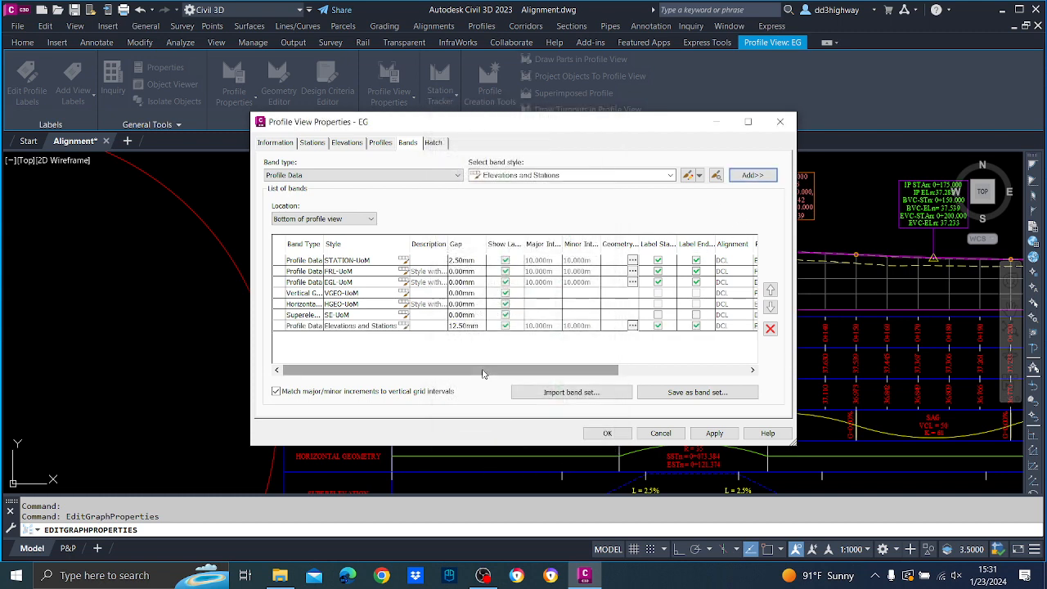
Assign FG as Profile1 of the Elevations and Stations band, apply the profile view properties and inspect the new band at the view's start.
drag(484, 370, 613, 372)
click(588, 325)
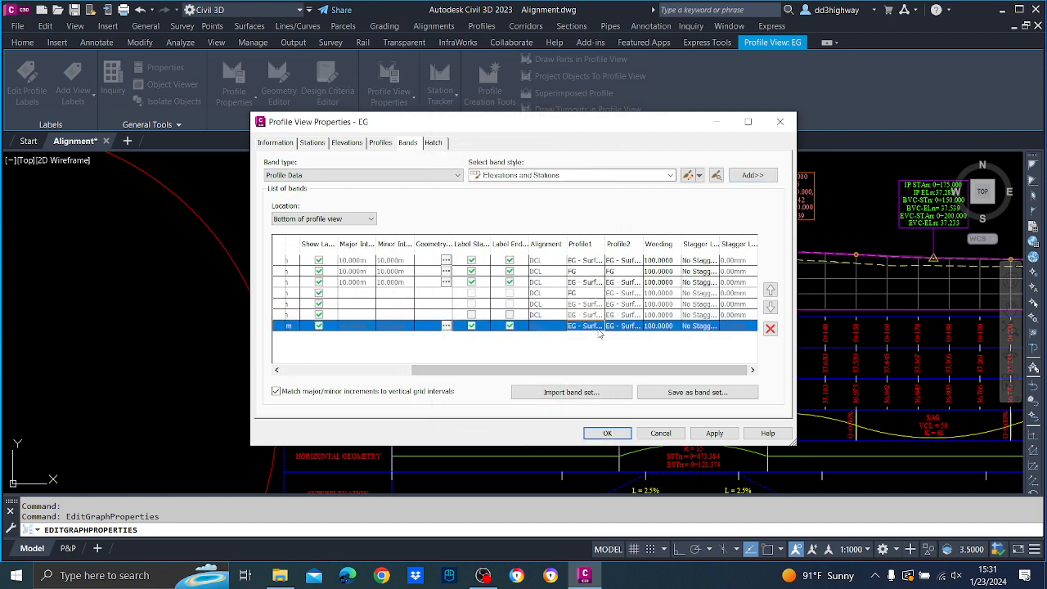
click(587, 325)
click(609, 340)
click(714, 434)
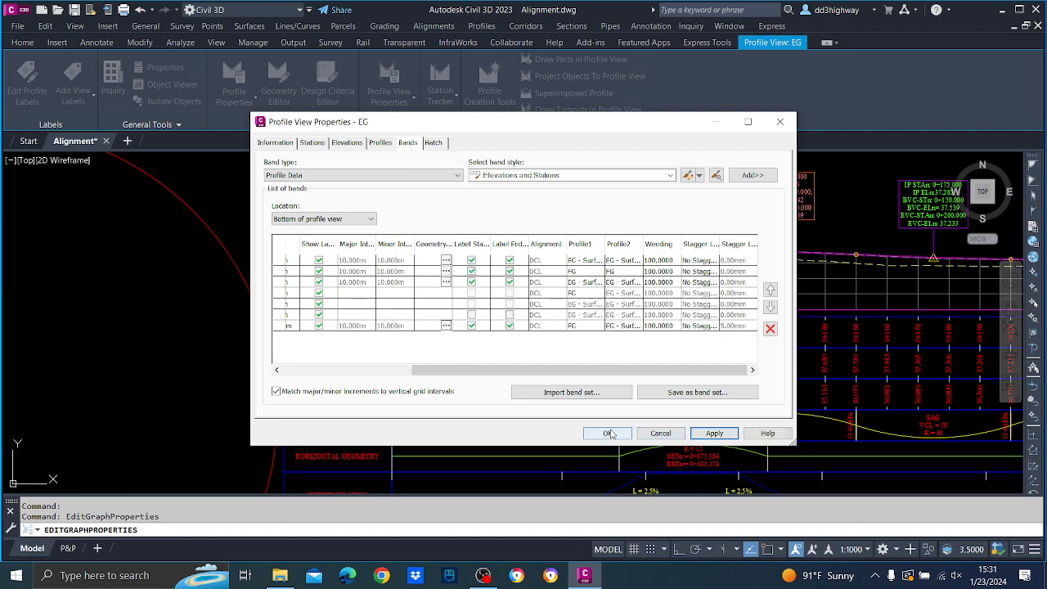
click(605, 432)
scroll(660, 359, down, 2)
scroll(650, 376, up, 8)
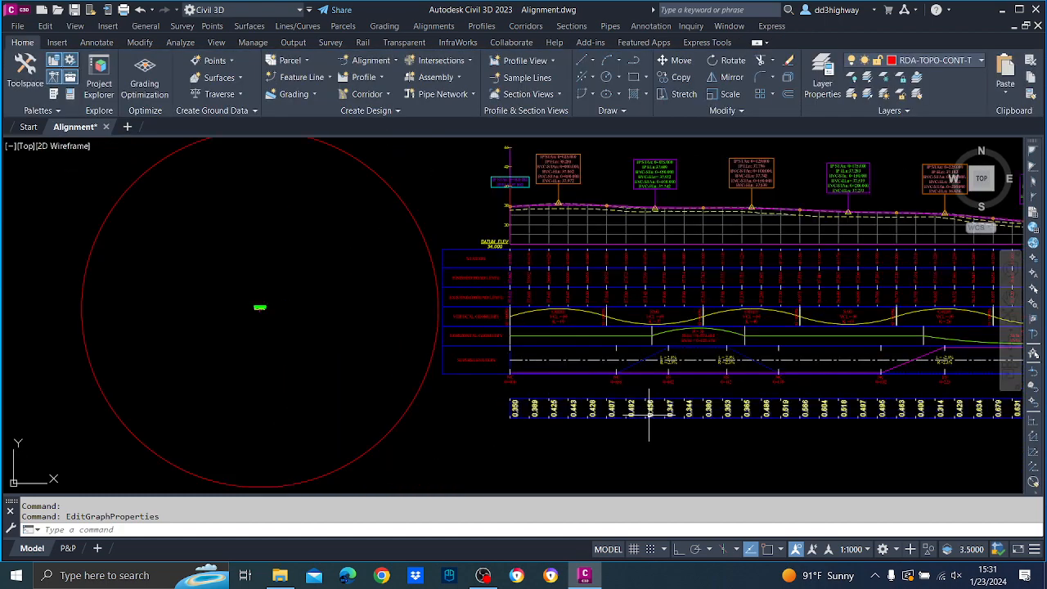
middle_drag(555, 369, 673, 401)
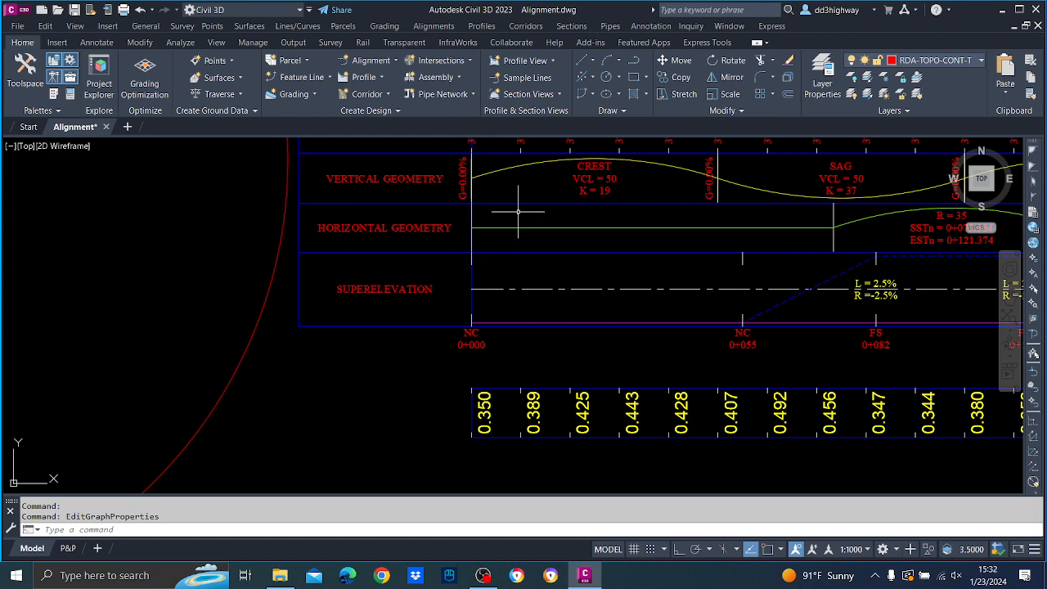
click(520, 198)
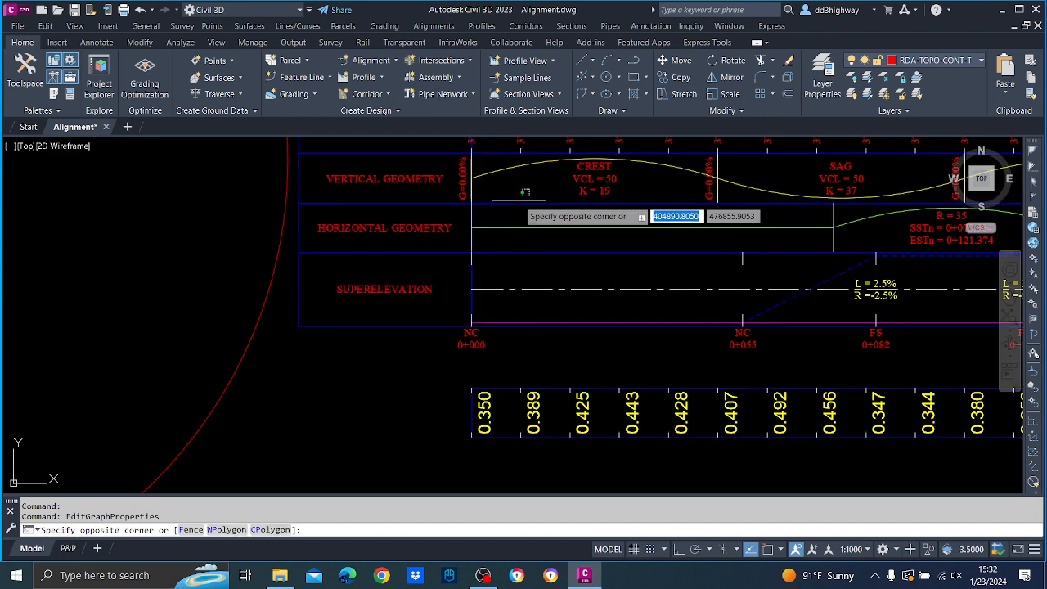
click(507, 203)
right_click(507, 204)
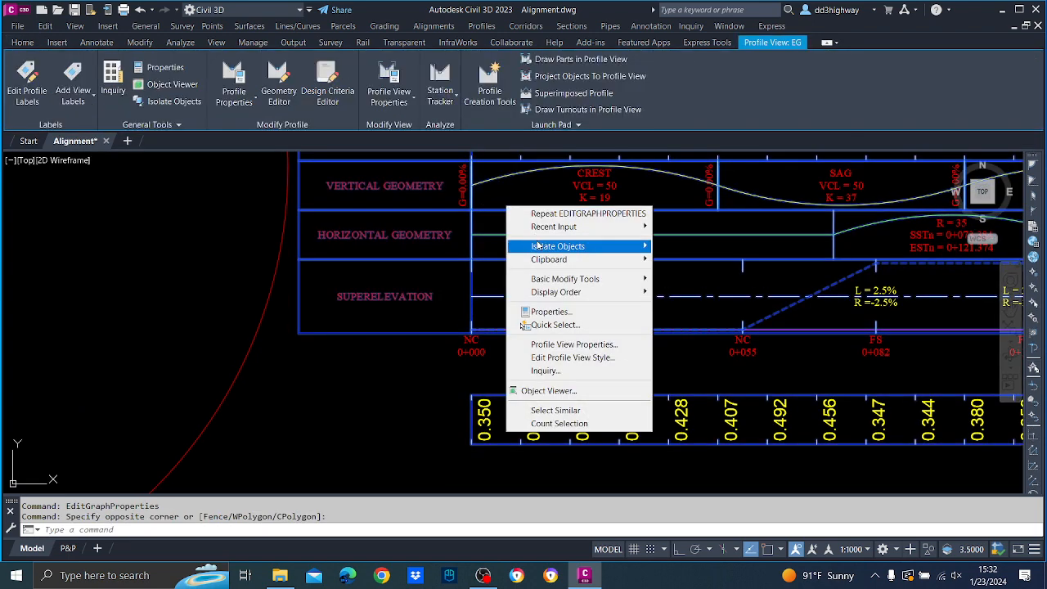
click(565, 354)
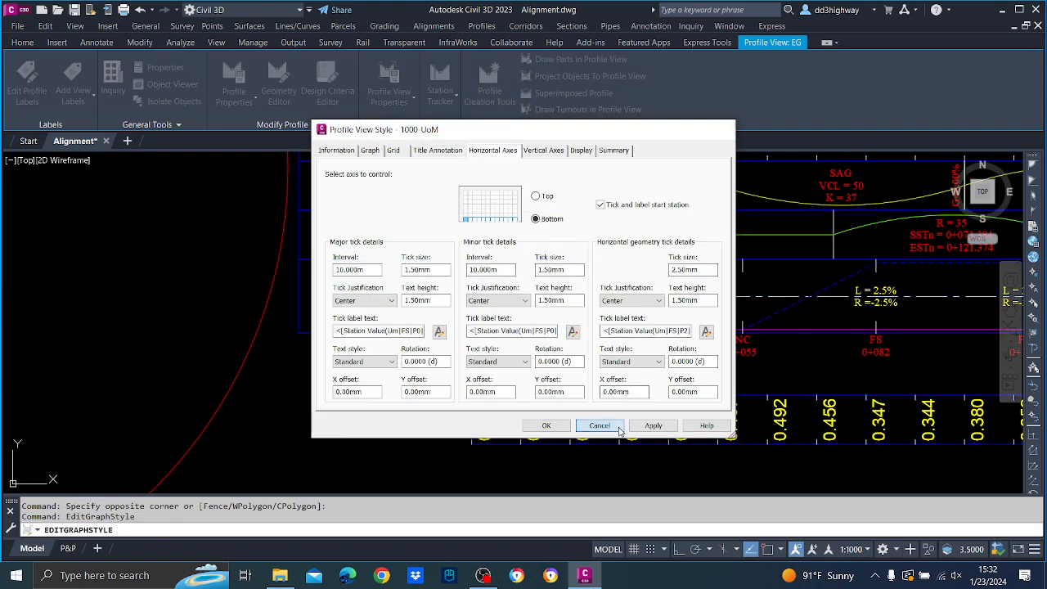
click(546, 425)
Reopen the properties of profile view EG, examine the Elevations and Stations band style's band details and close the style.
click(557, 251)
right_click(557, 253)
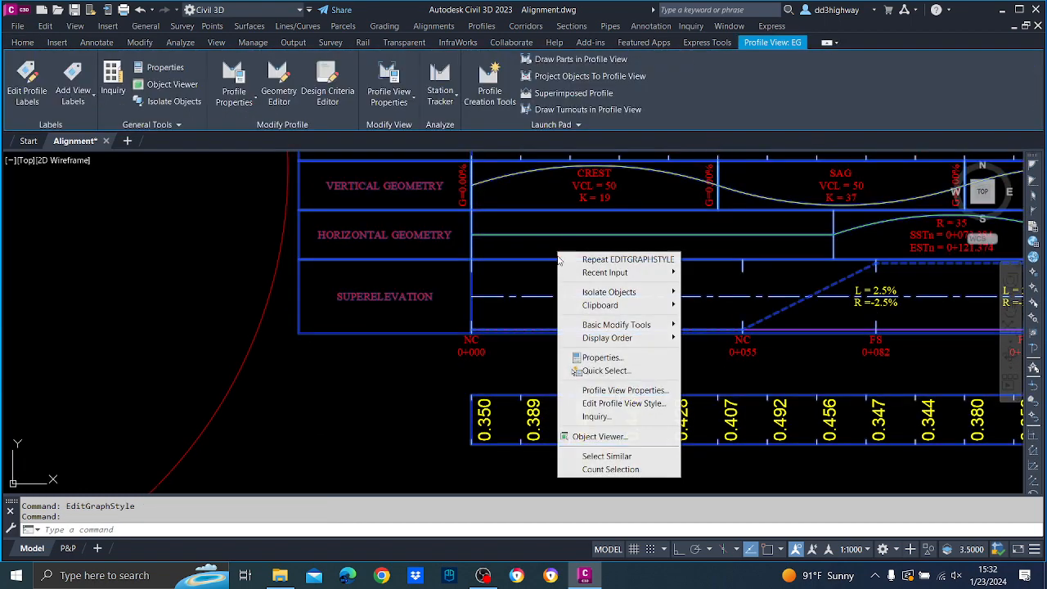
click(612, 390)
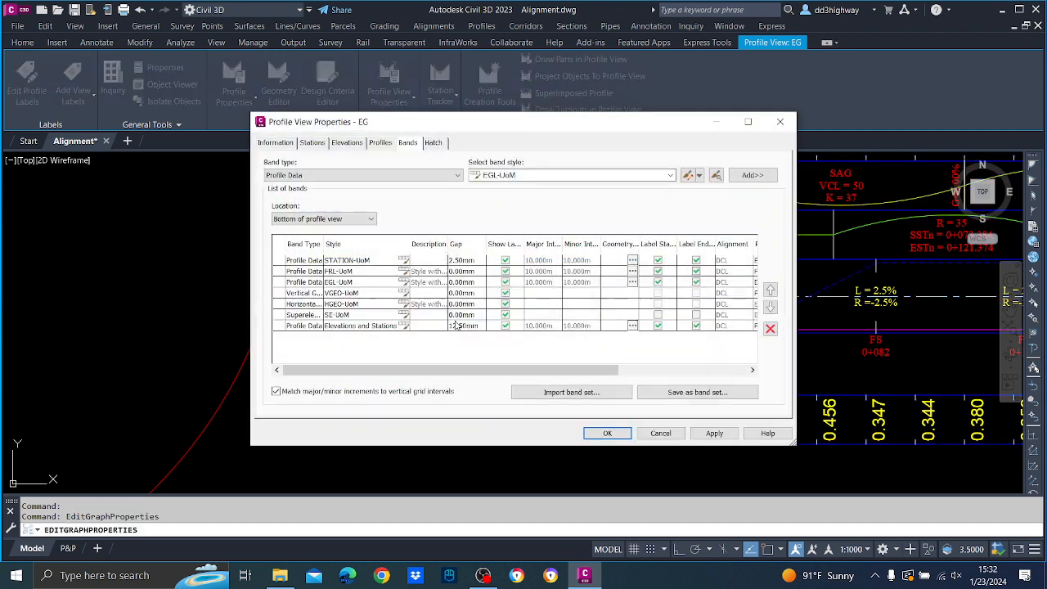
click(404, 326)
click(404, 326)
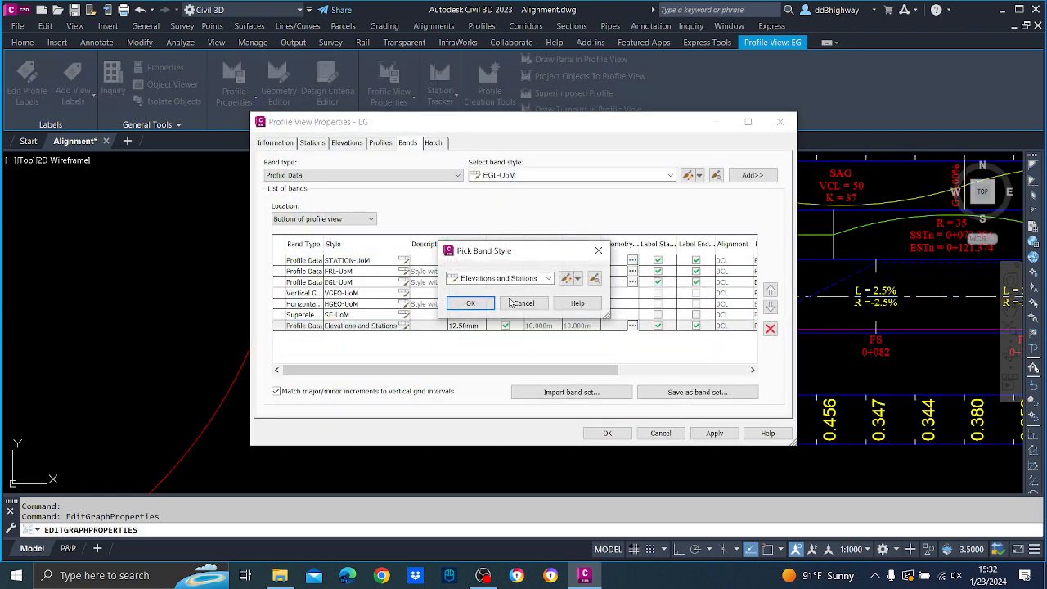
click(565, 278)
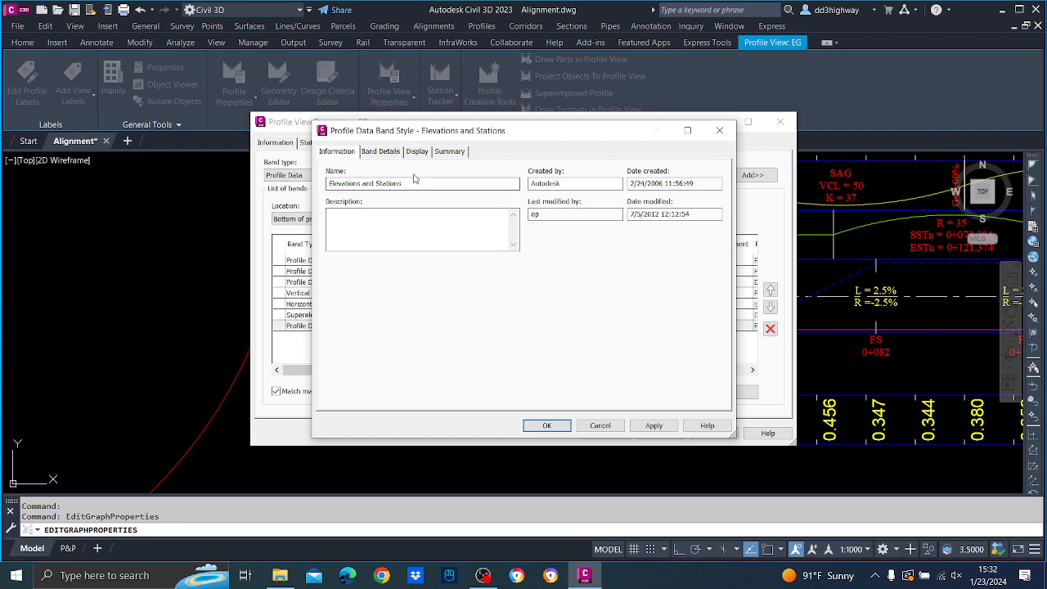
click(381, 151)
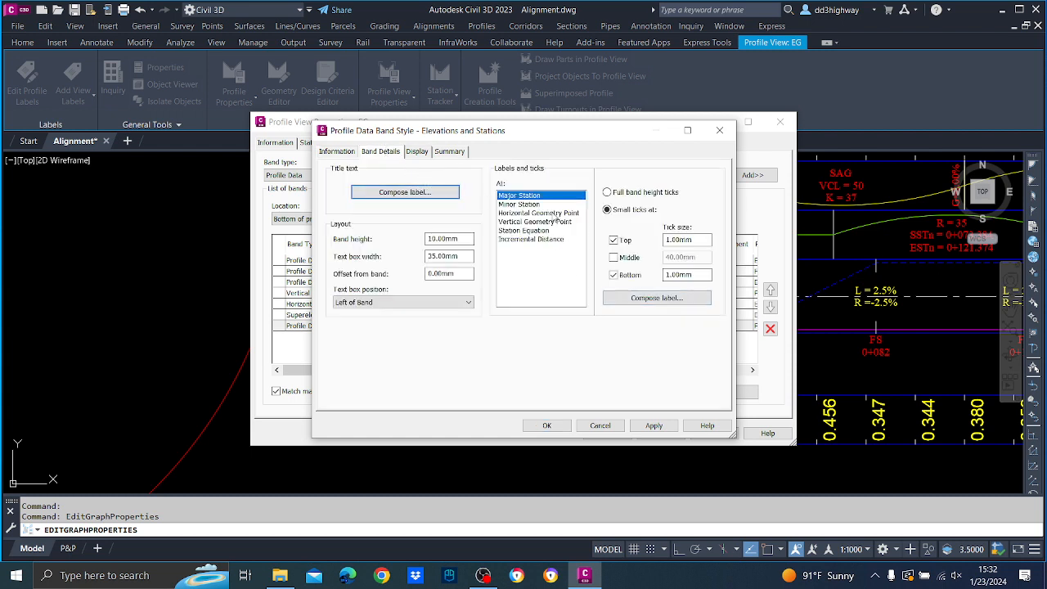
click(719, 133)
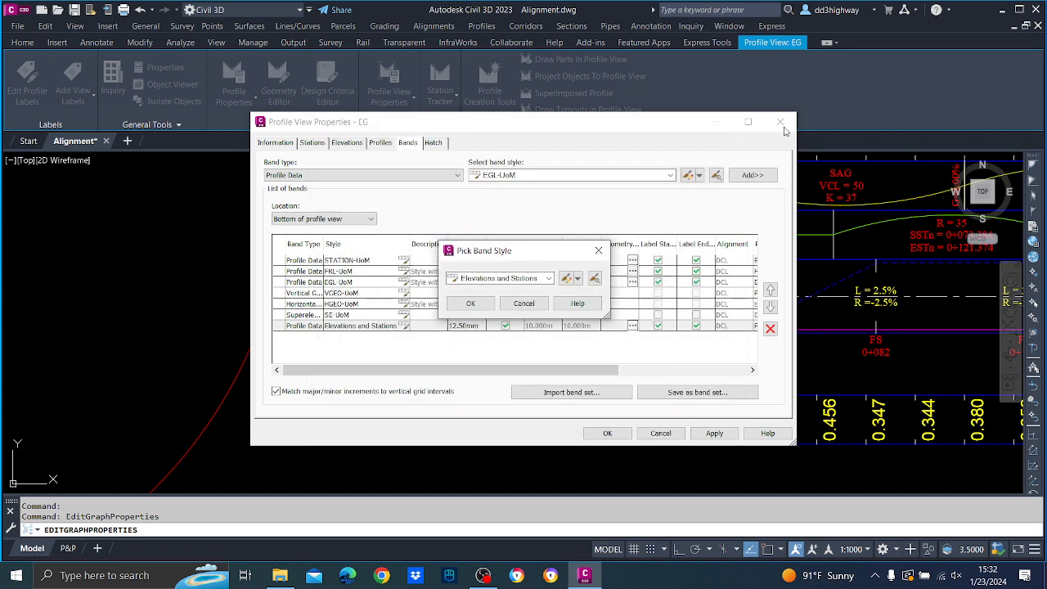
Leave the band style selection and delete the Elevations and Stations band from the profile view's bottom bands.
click(561, 305)
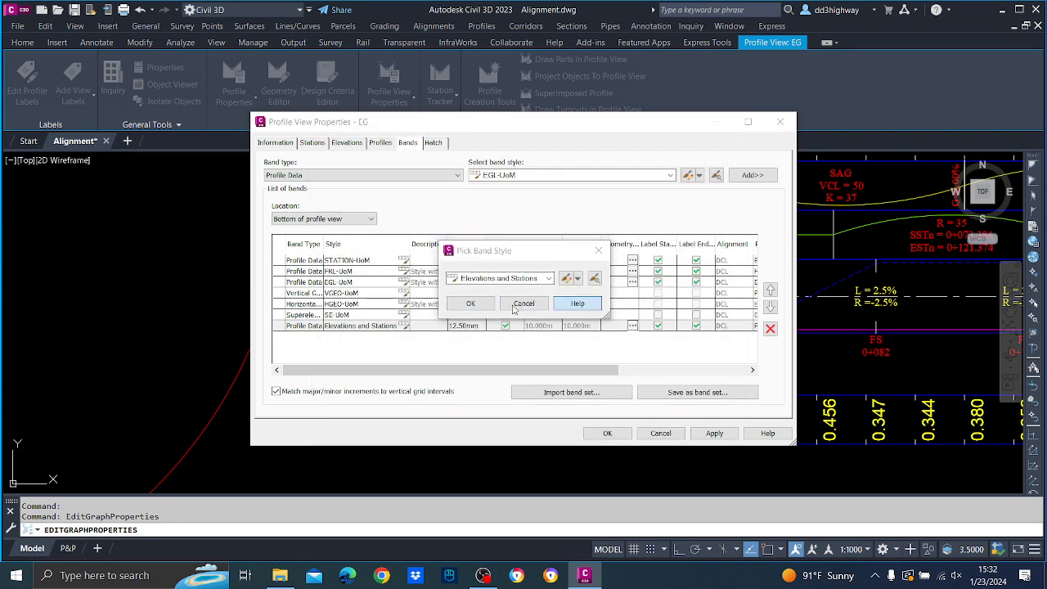
click(838, 16)
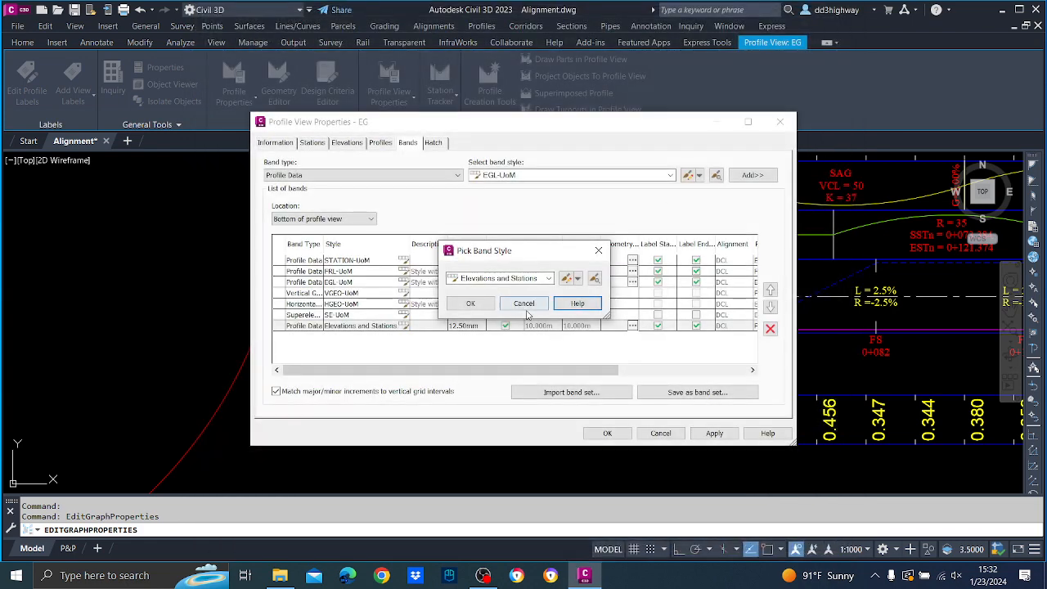
click(525, 305)
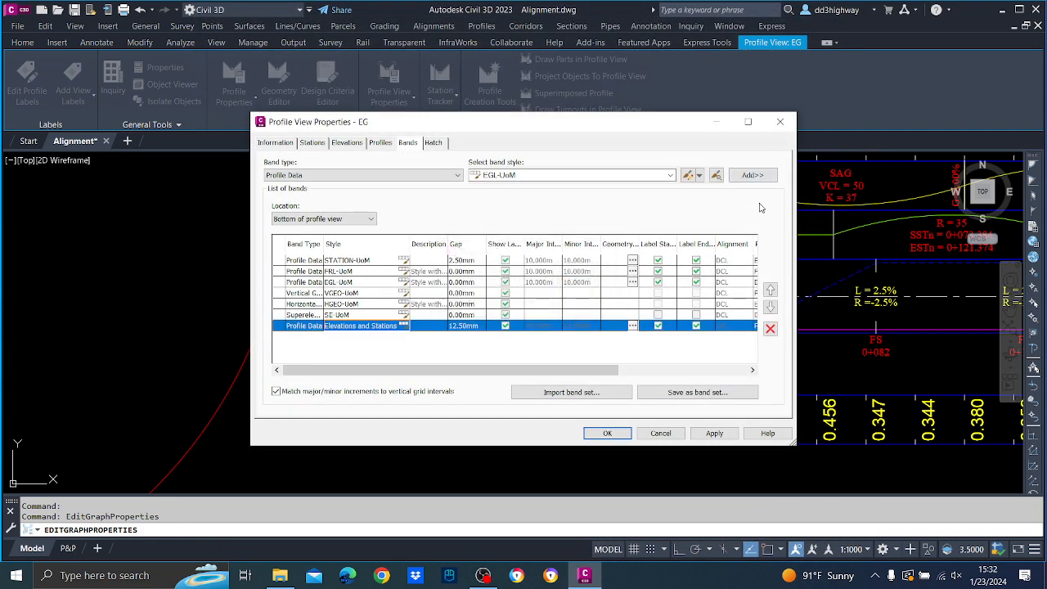
click(770, 328)
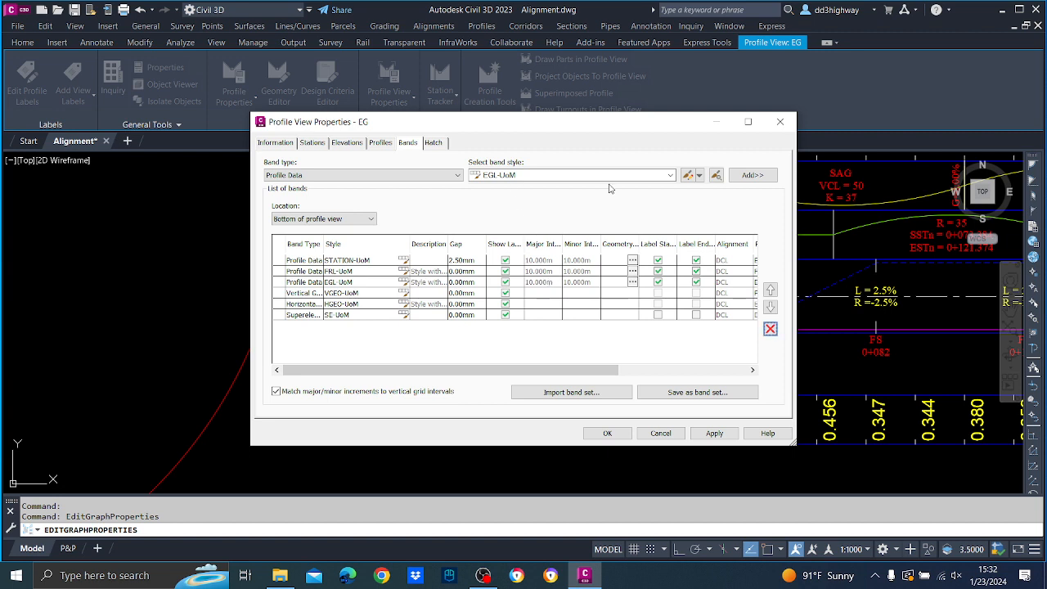
Add a new profile data band in the Elevations and Stations style to the bottom of the profile view.
click(633, 177)
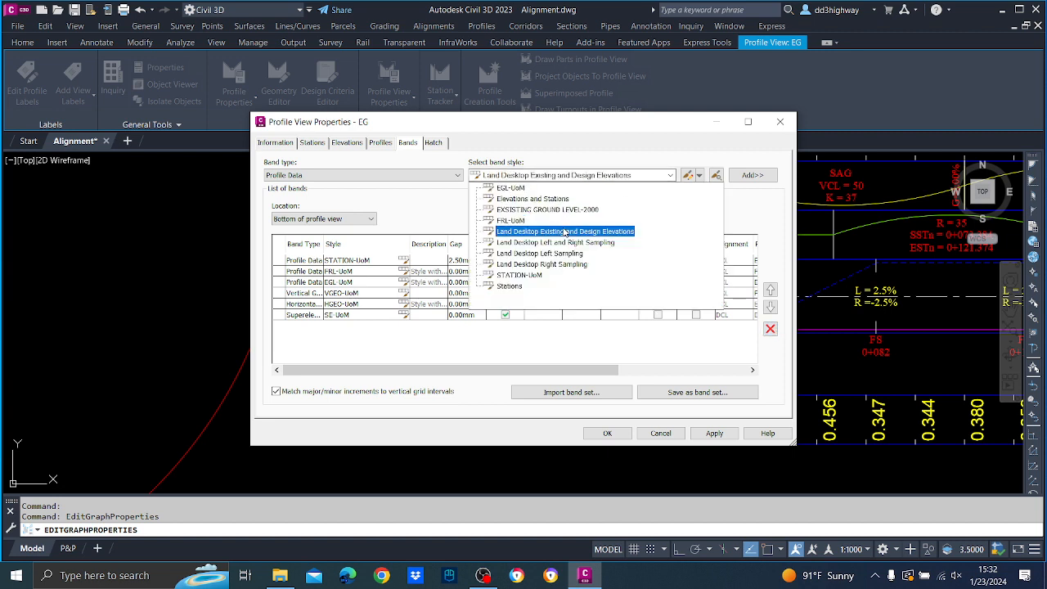
click(540, 200)
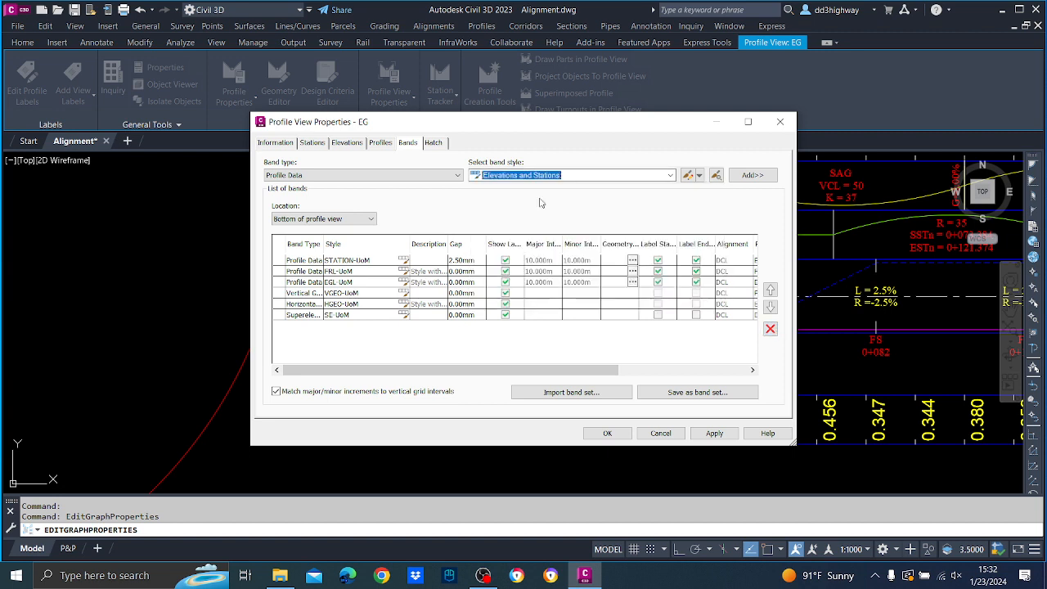
click(751, 175)
click(468, 446)
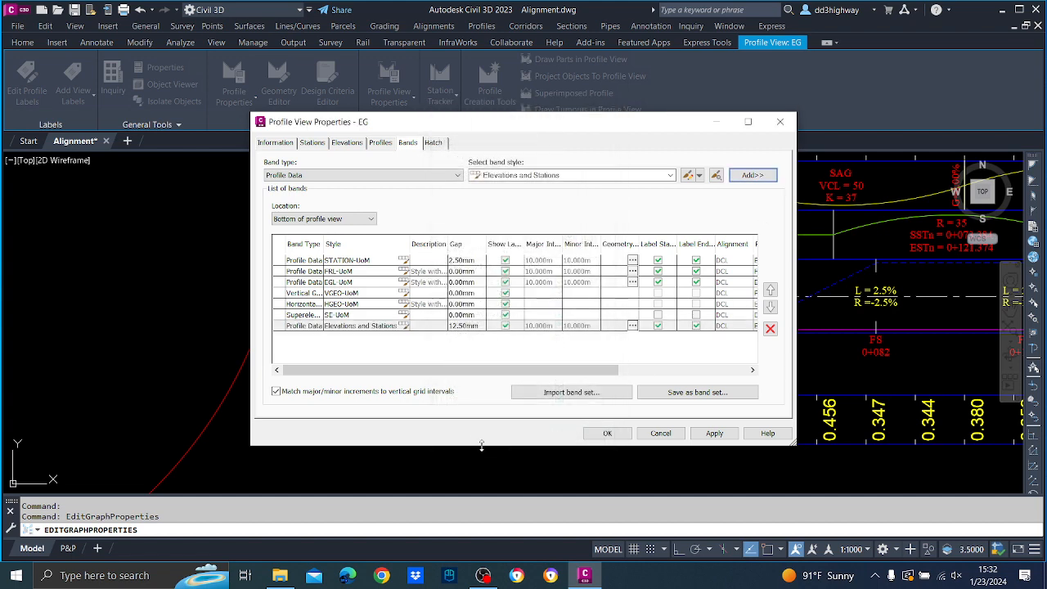
Examine the Station Value, EG Elevation and FG Elevation components of the Elevations and Stations band style's Major Station label.
click(404, 327)
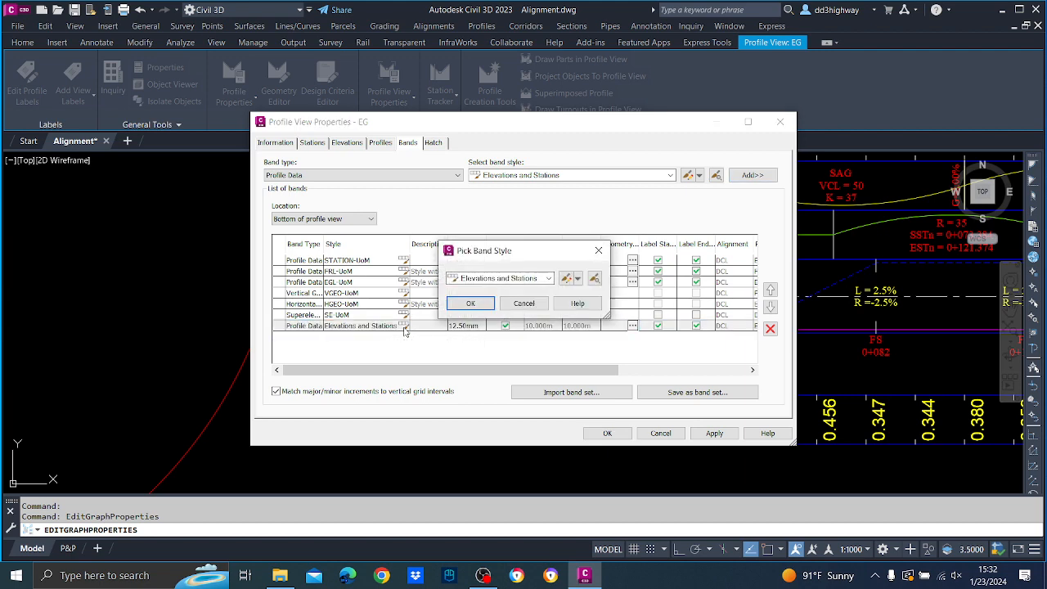
click(565, 279)
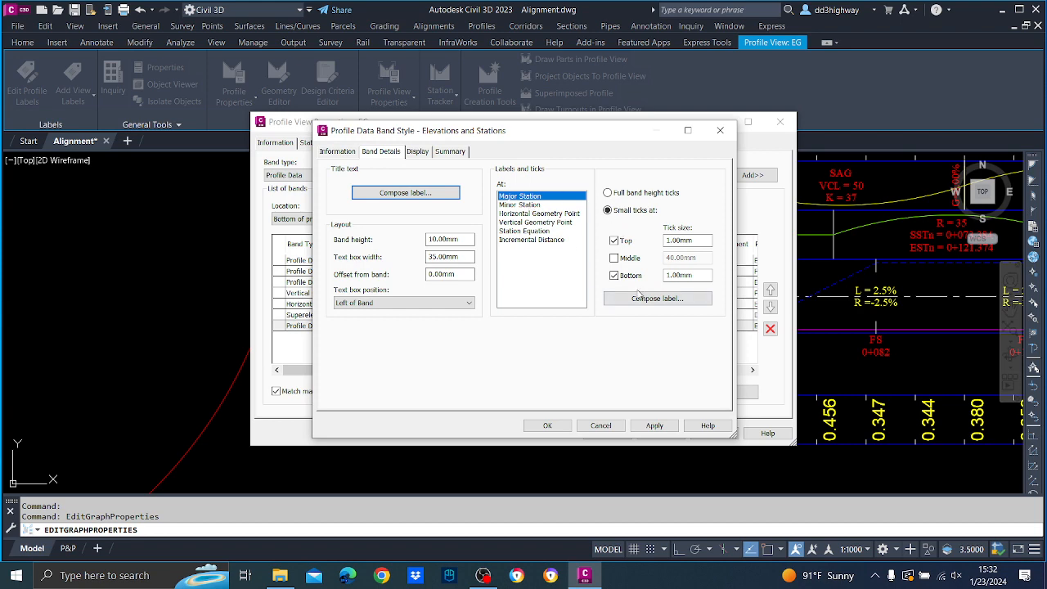
click(642, 299)
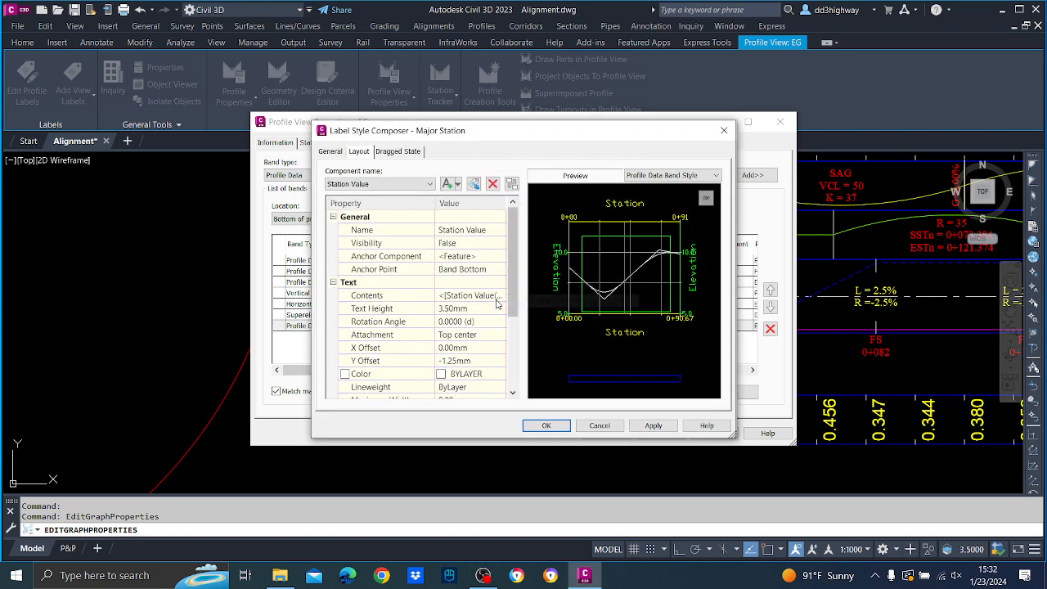
click(424, 185)
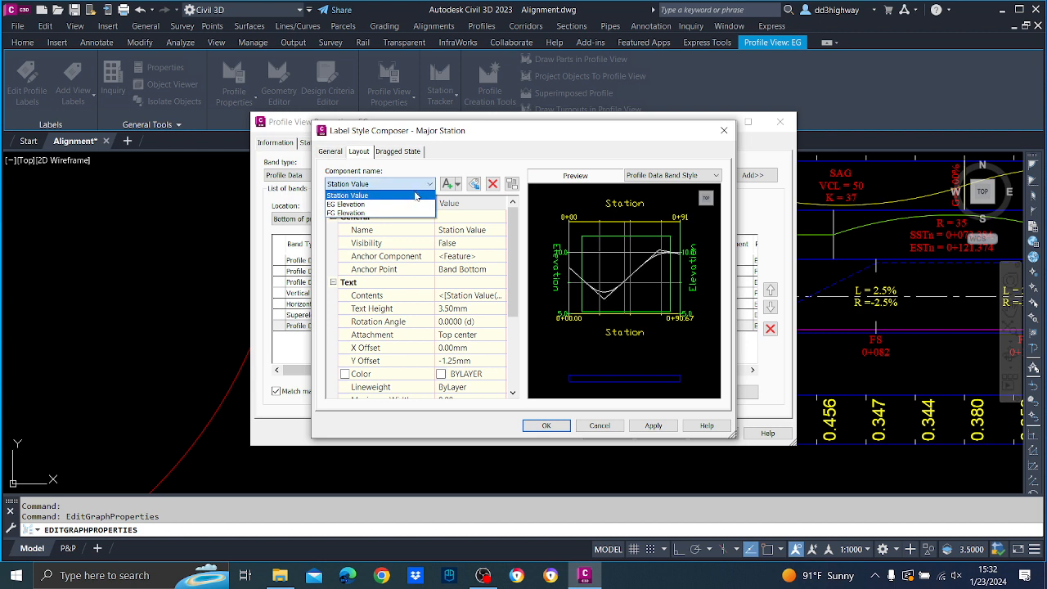
click(413, 205)
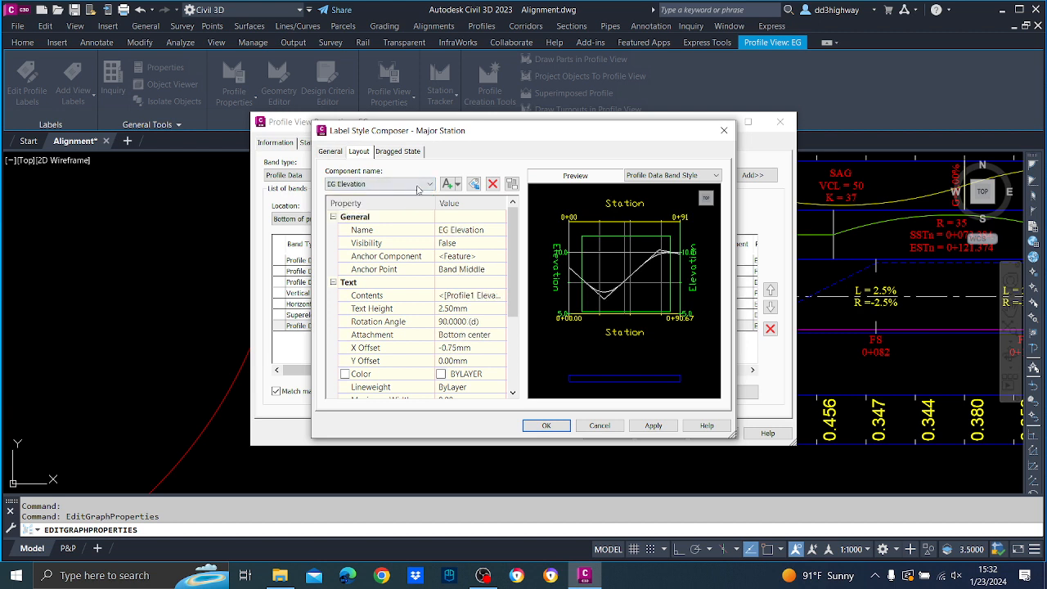
click(418, 186)
click(409, 215)
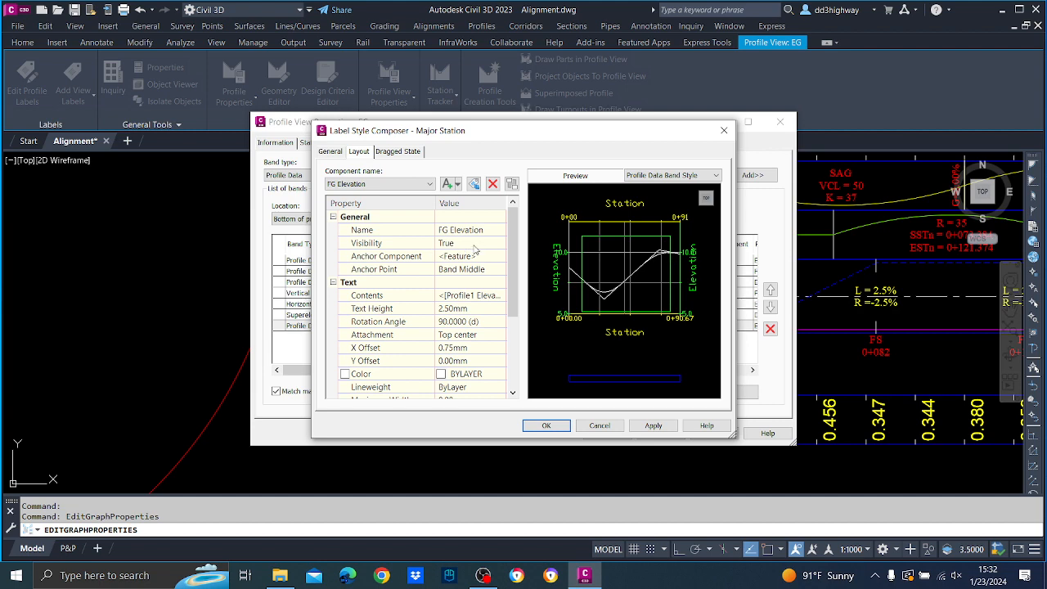
Inspect the text contents expression of the FG Elevation component, and close the label and band style editors.
click(496, 298)
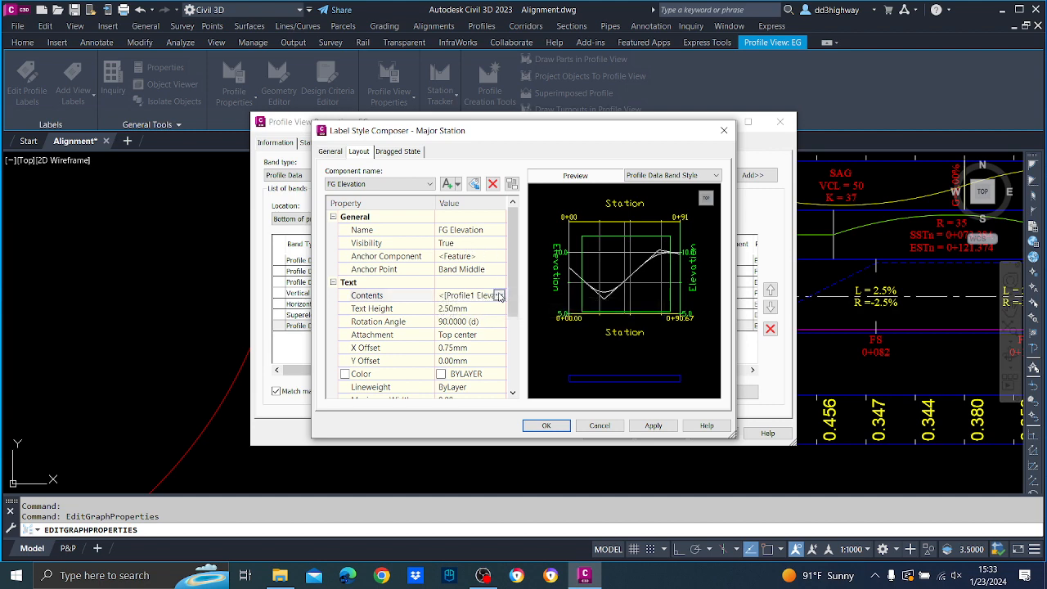
click(500, 295)
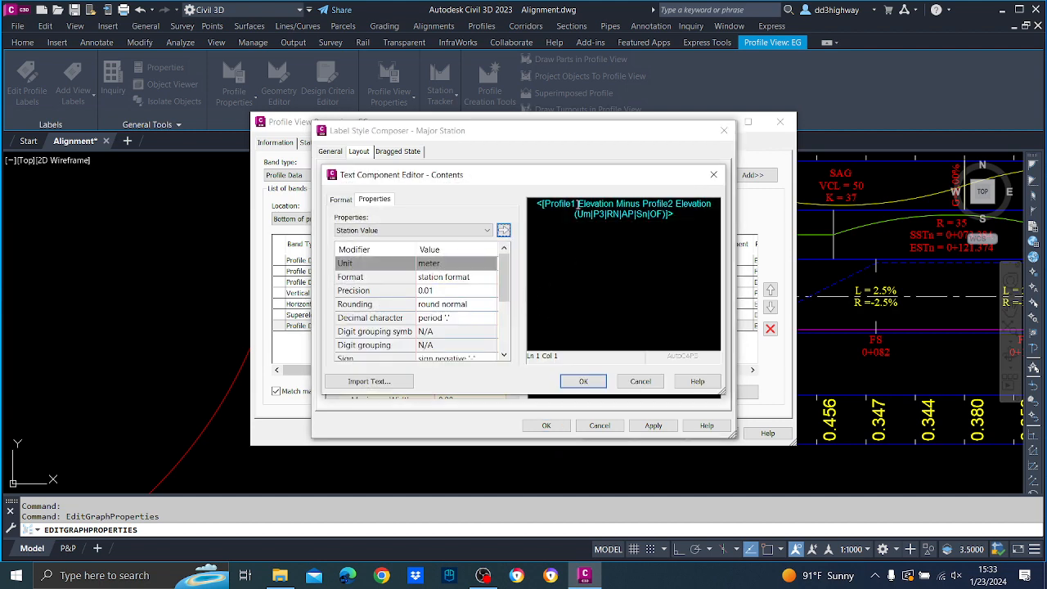
click(577, 204)
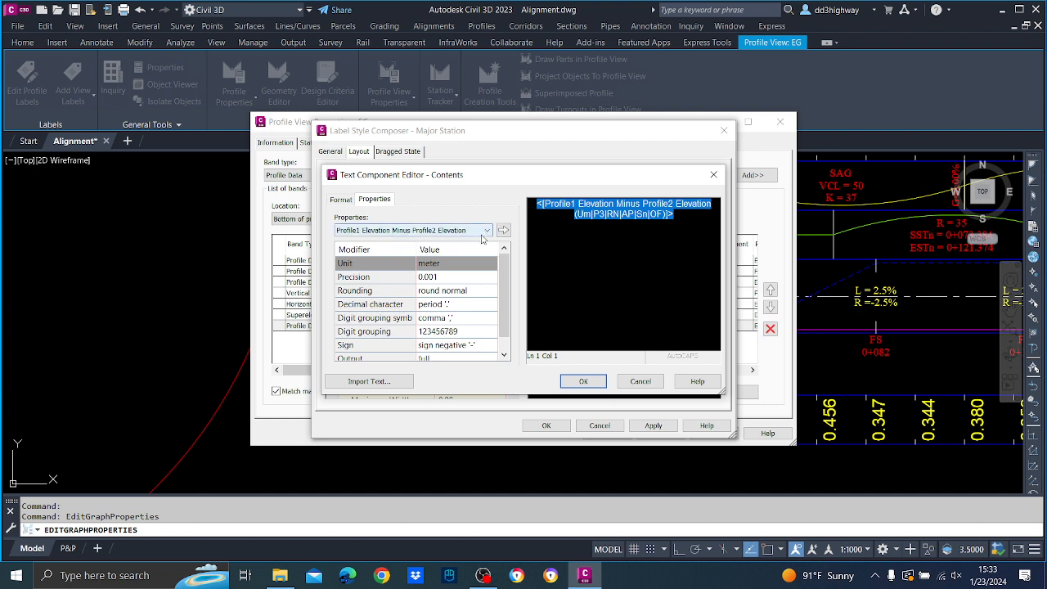
click(583, 381)
click(551, 424)
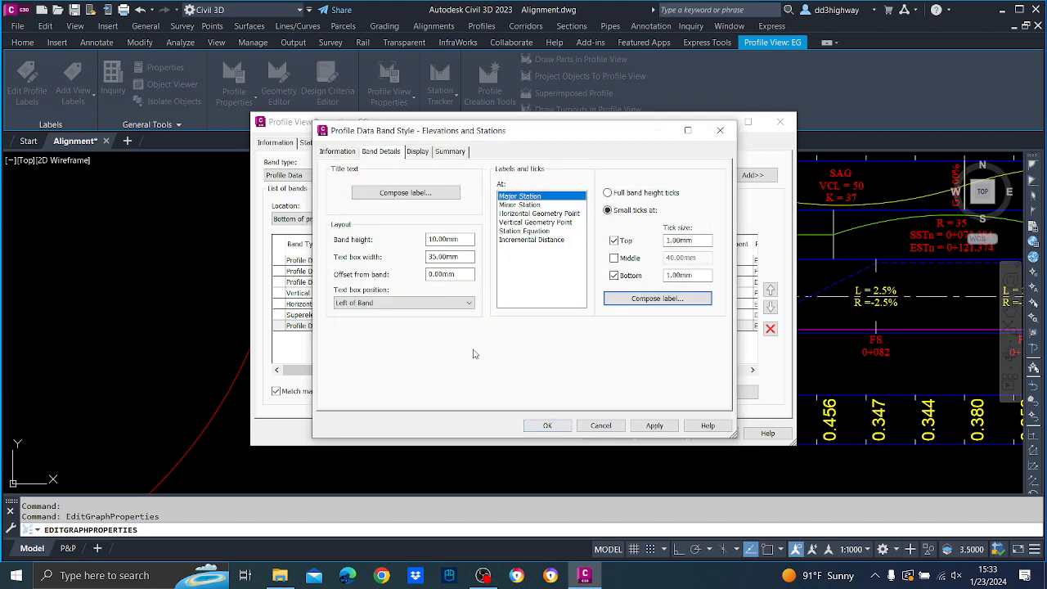
click(548, 426)
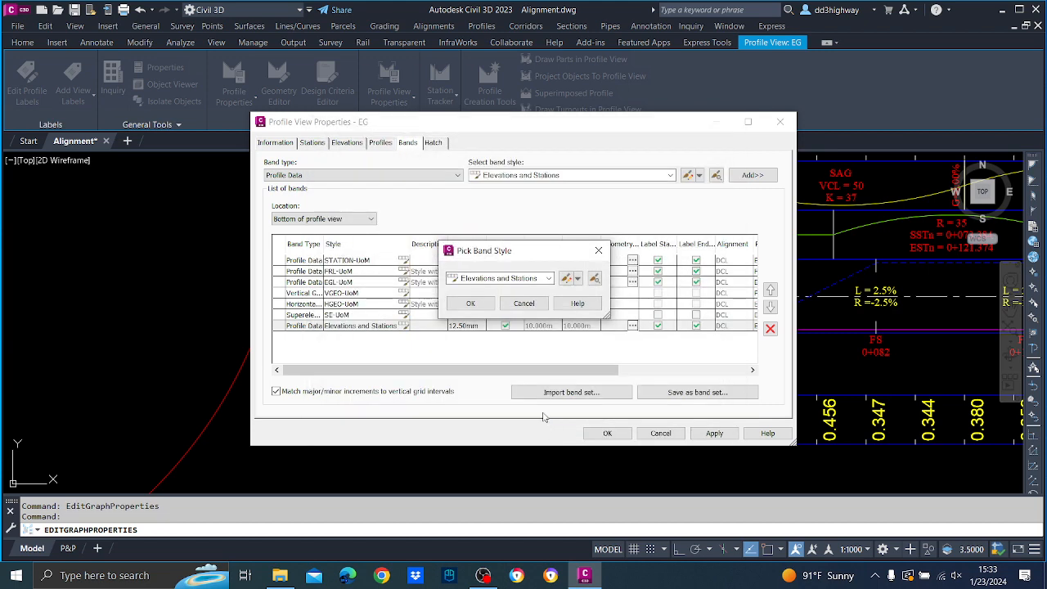
click(471, 303)
Assign FG as Profile1 of the Elevations and Stations band, set its gap to -100 mm and apply the profile view properties.
drag(506, 367, 638, 356)
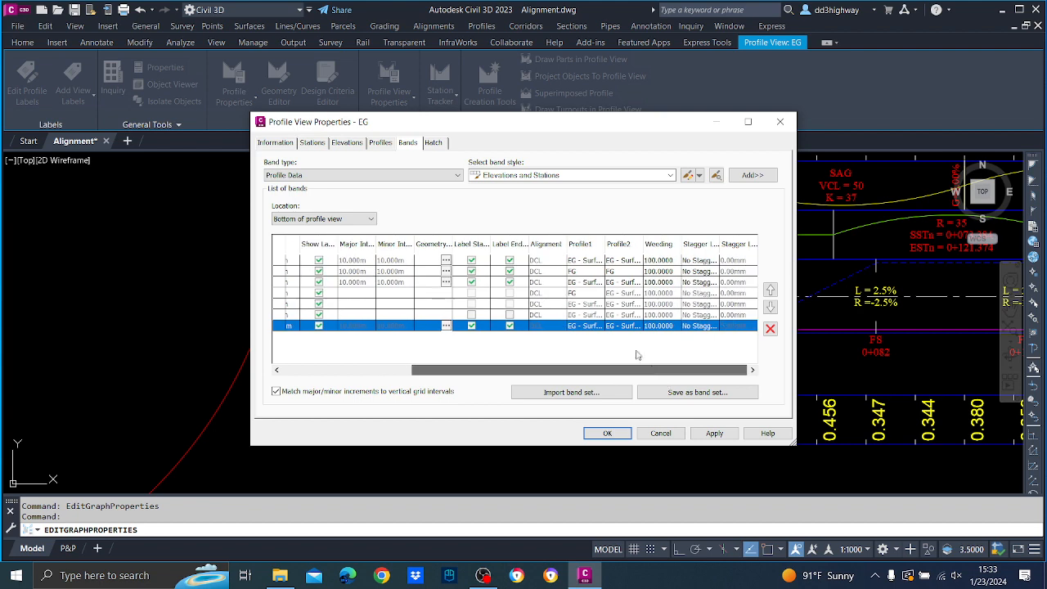
click(596, 326)
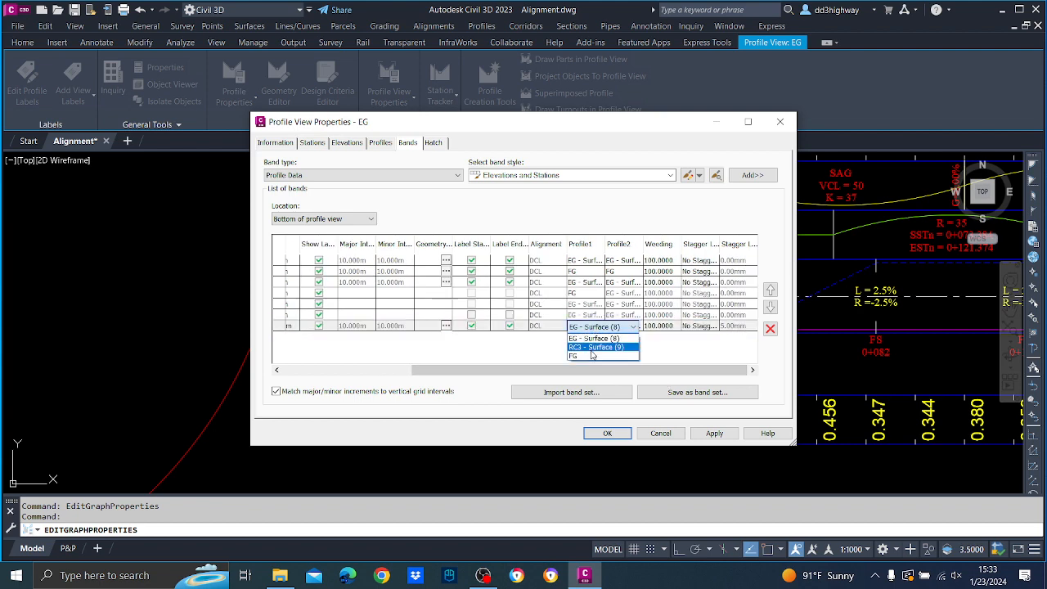
click(594, 355)
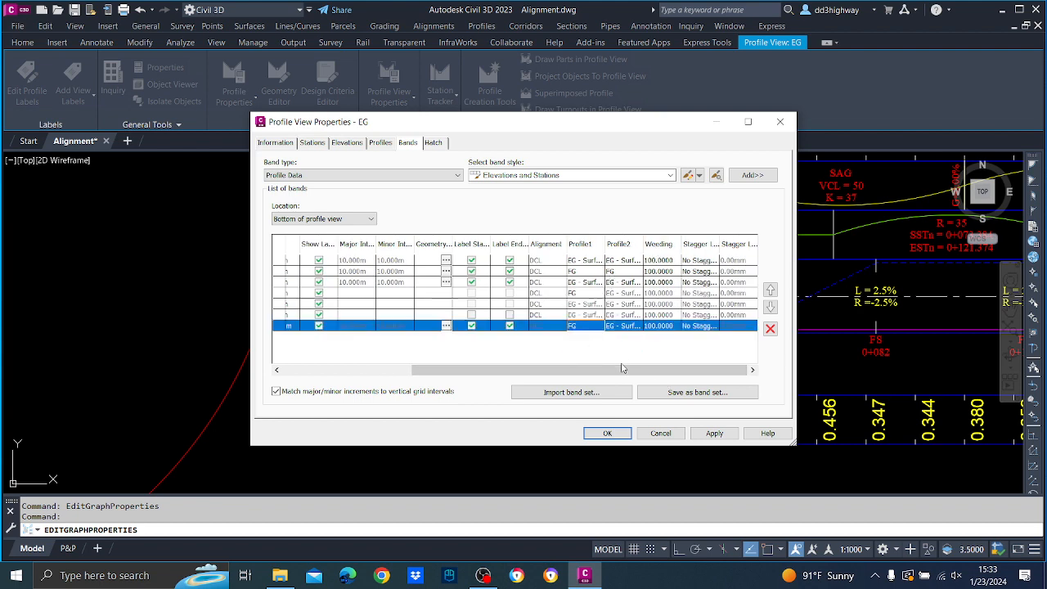
drag(621, 369, 493, 369)
click(466, 326)
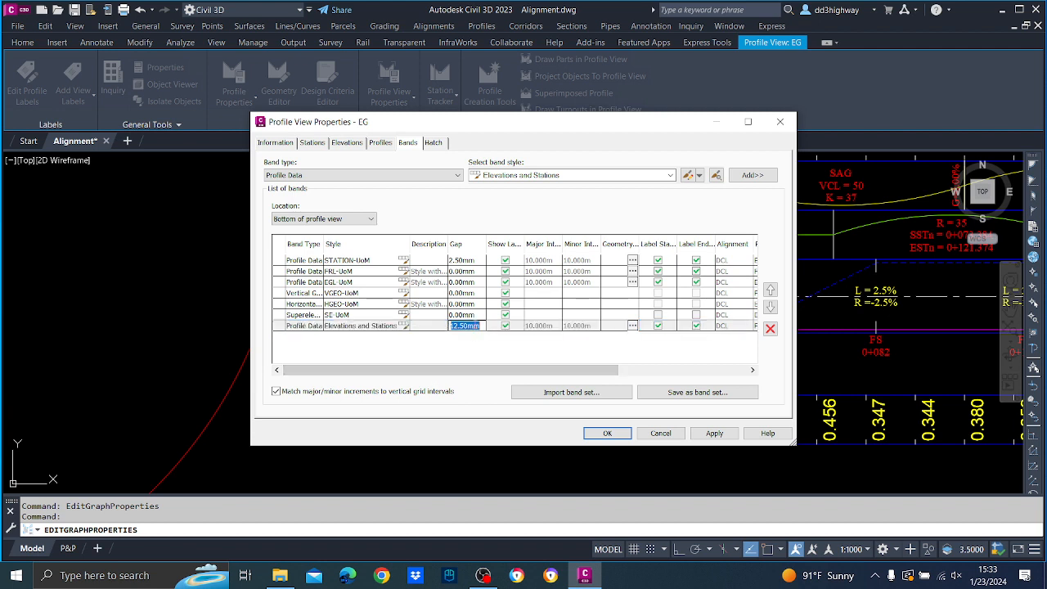
text(-100)
click(717, 436)
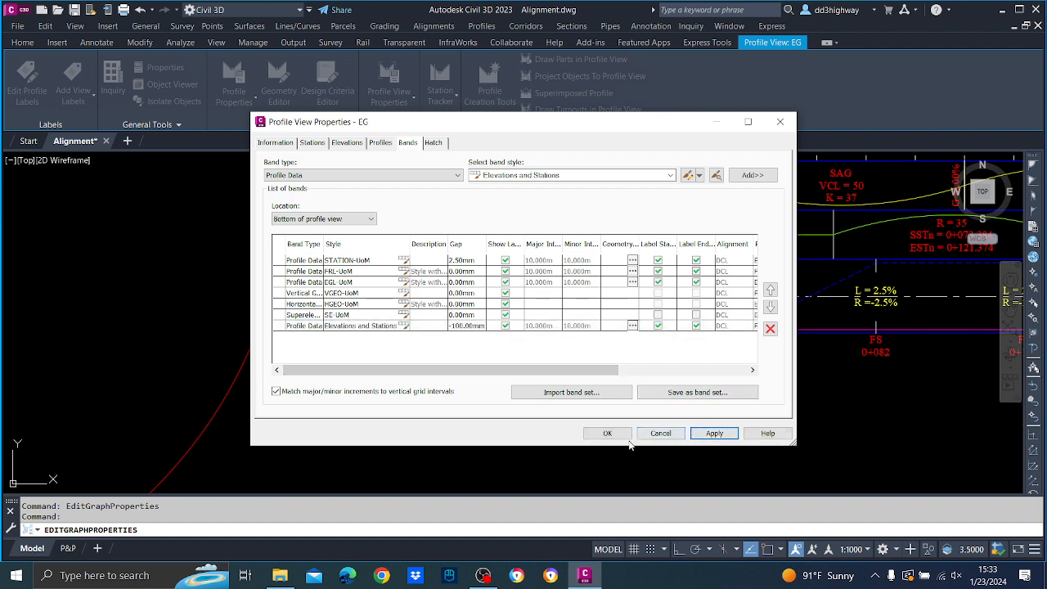
click(626, 439)
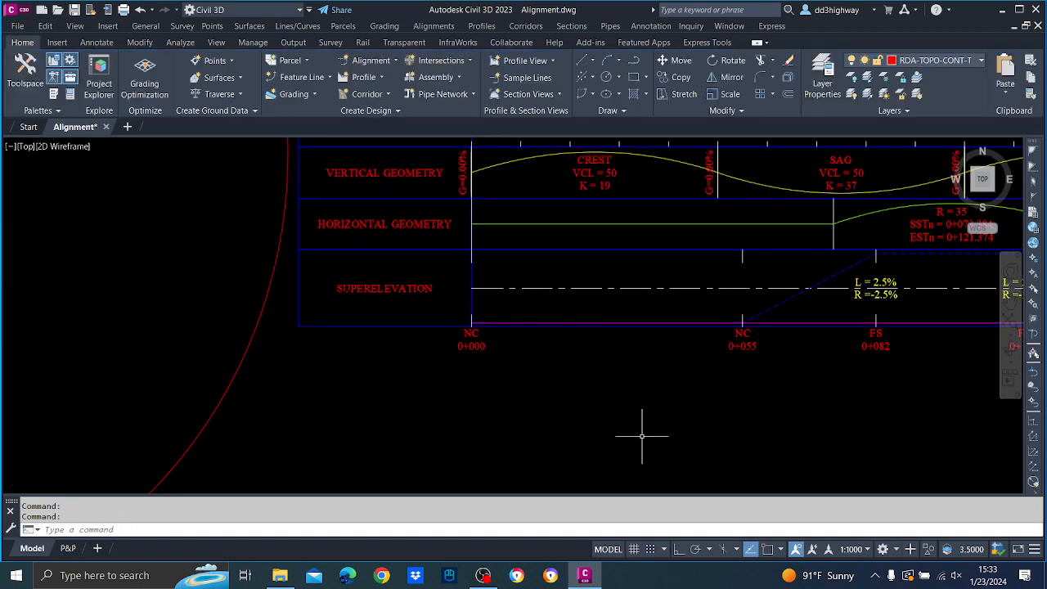
Reopen the properties of profile view EG and apply RC3 - Surface (9) as Profile2 of the Elevations and Stations band.
scroll(643, 310, down, 4)
scroll(630, 327, up, 5)
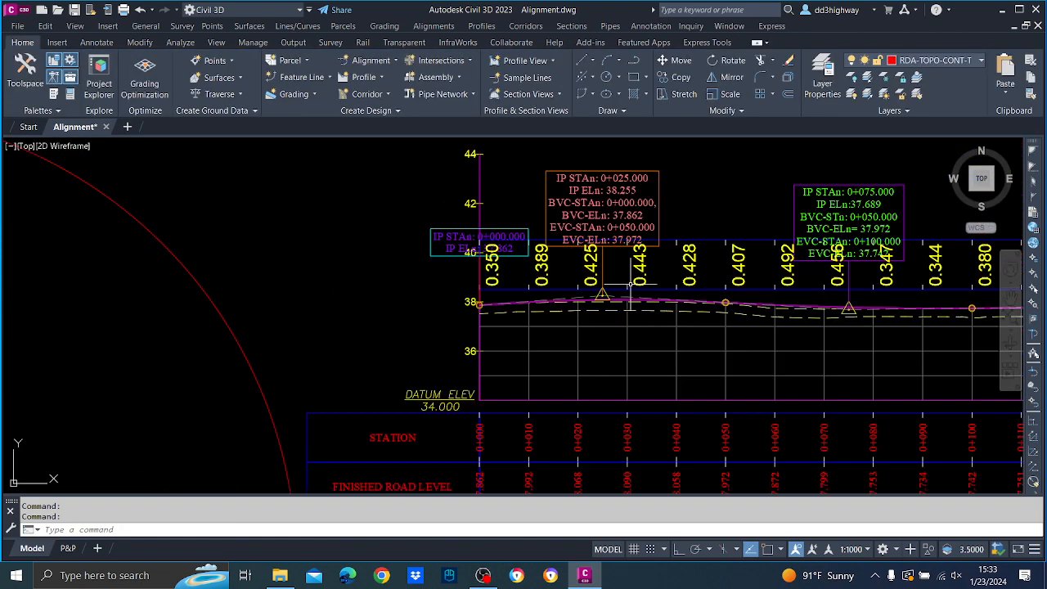
click(623, 330)
right_click(623, 330)
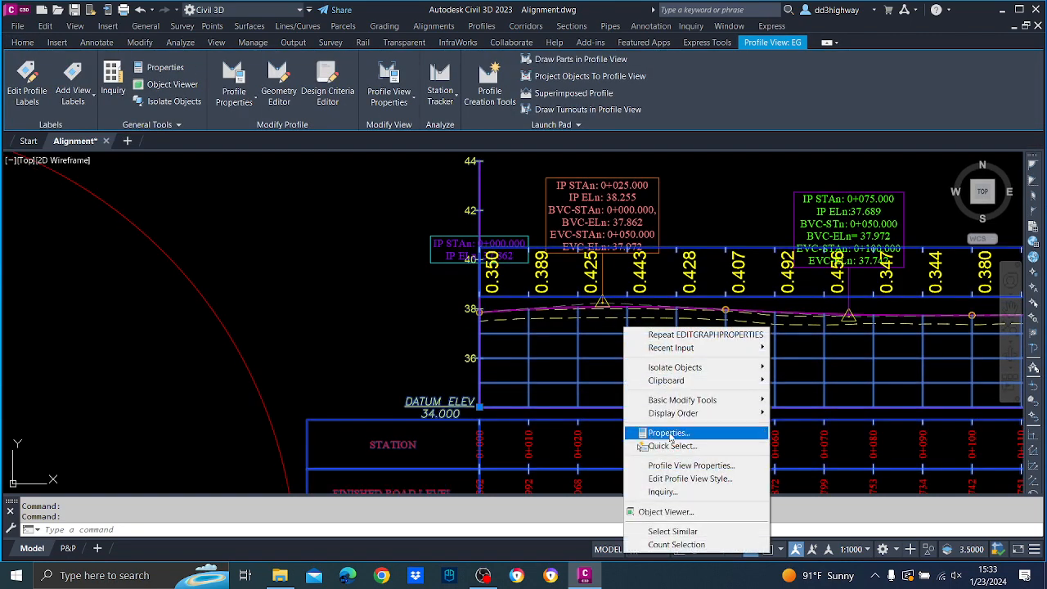
click(675, 465)
drag(543, 369, 657, 374)
click(642, 327)
click(646, 328)
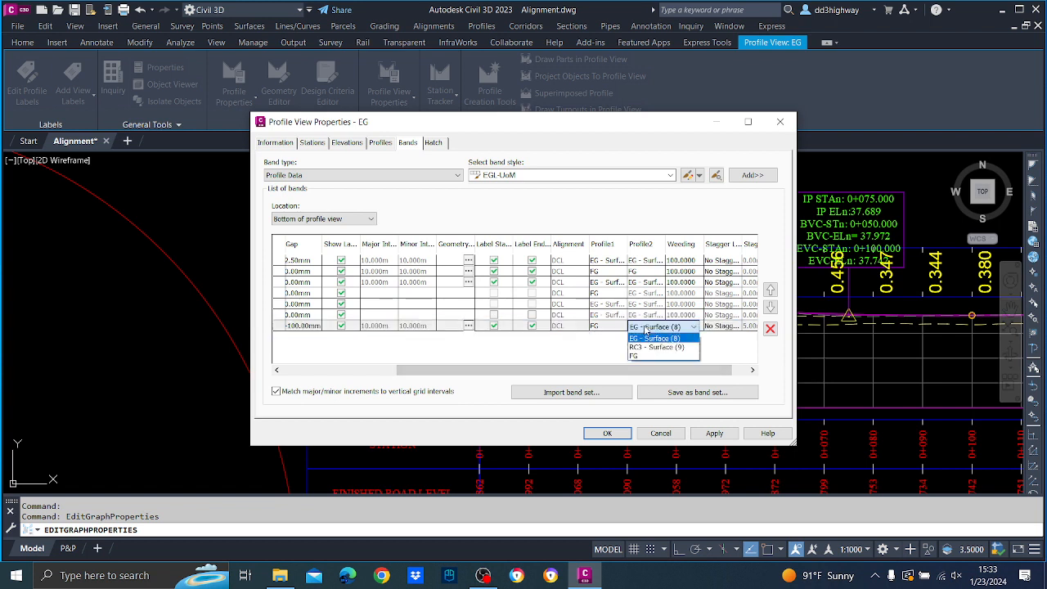
click(648, 347)
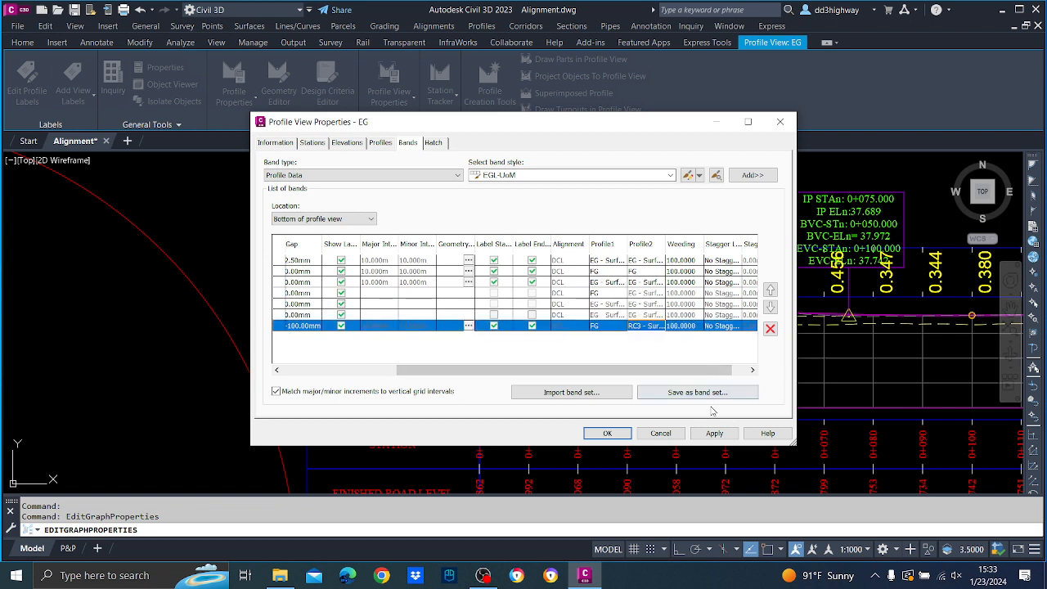
click(714, 432)
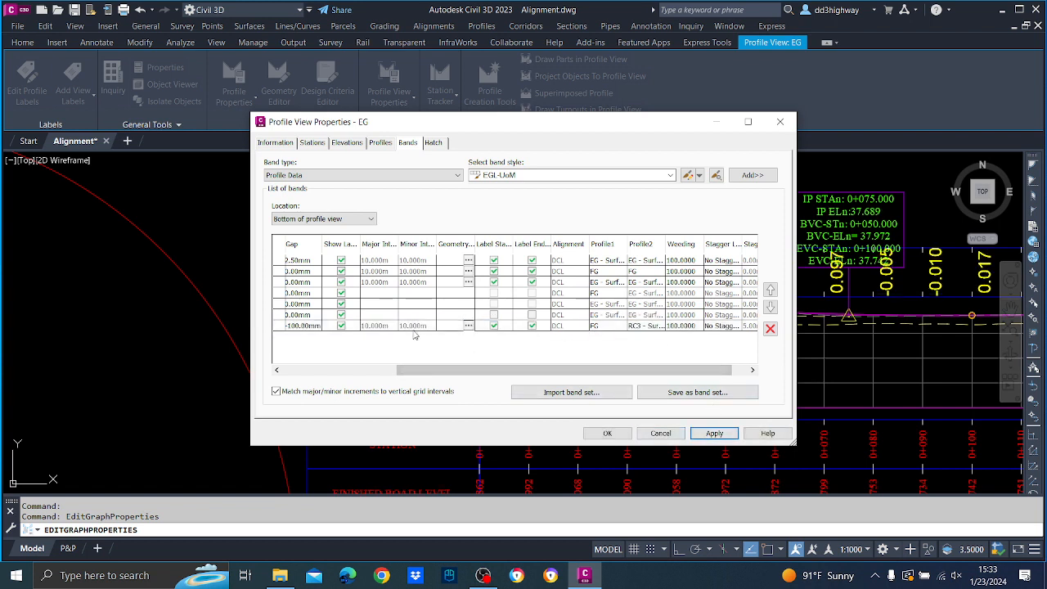
Set the Elevations and Stations band's gap to -120 mm, apply the properties and inspect the profiles around the first crest curve.
scroll(421, 335, left, 3)
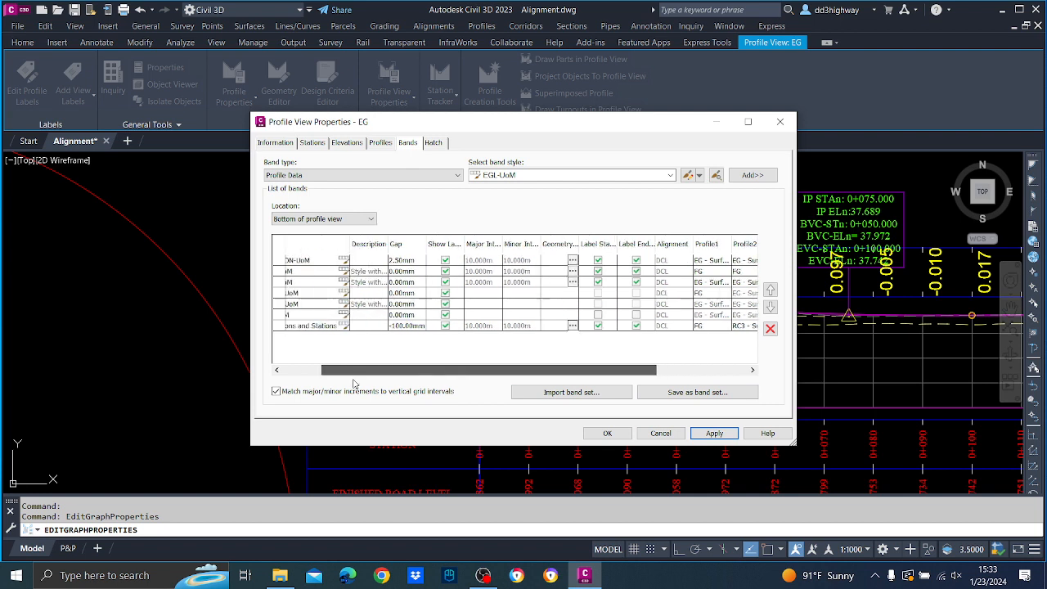
double_click(431, 330)
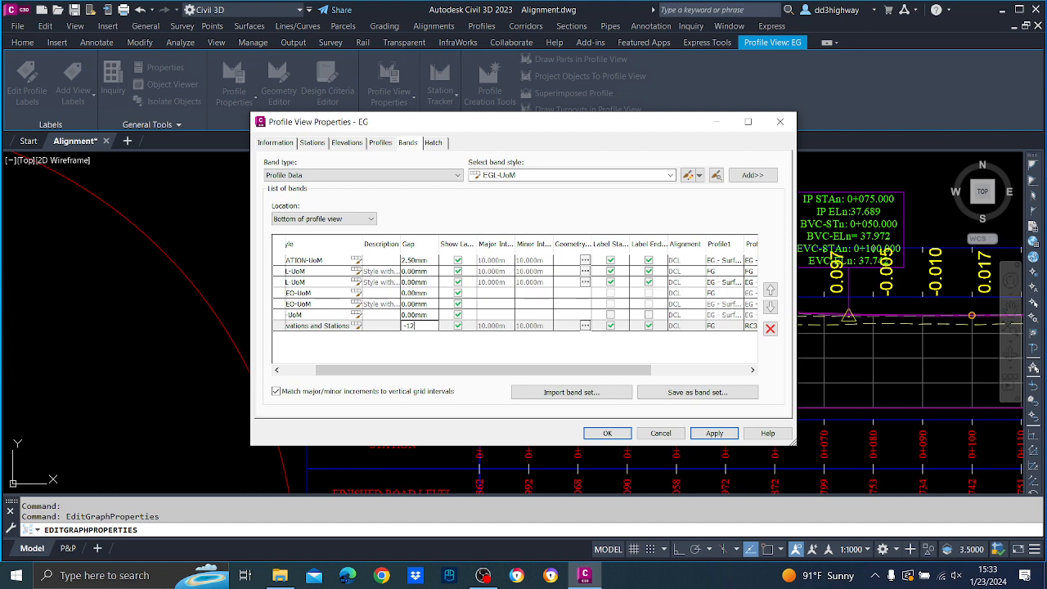
text(-120)
click(714, 432)
click(606, 433)
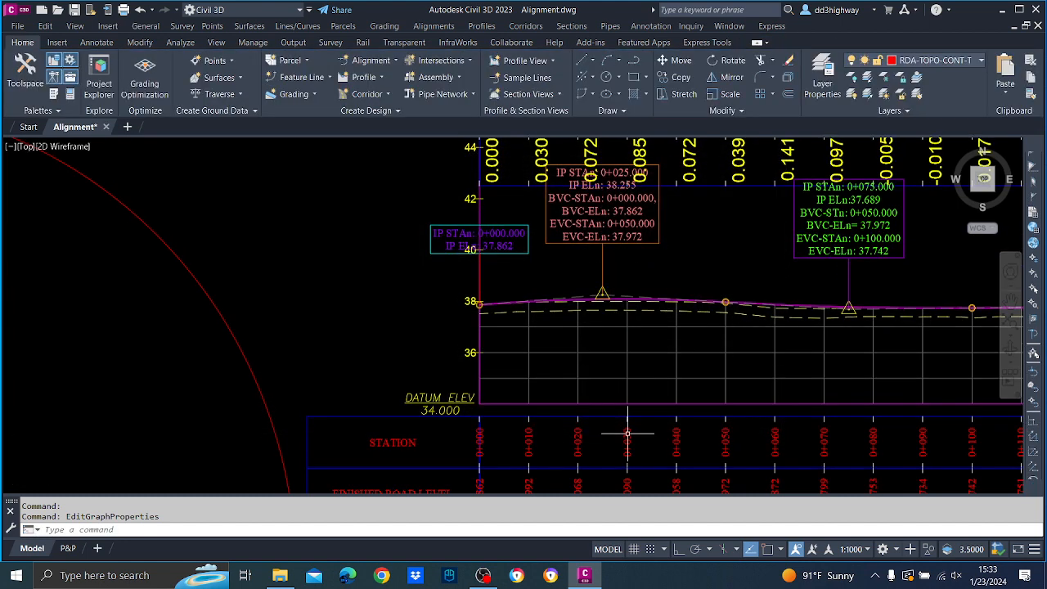
scroll(603, 293, up, 2)
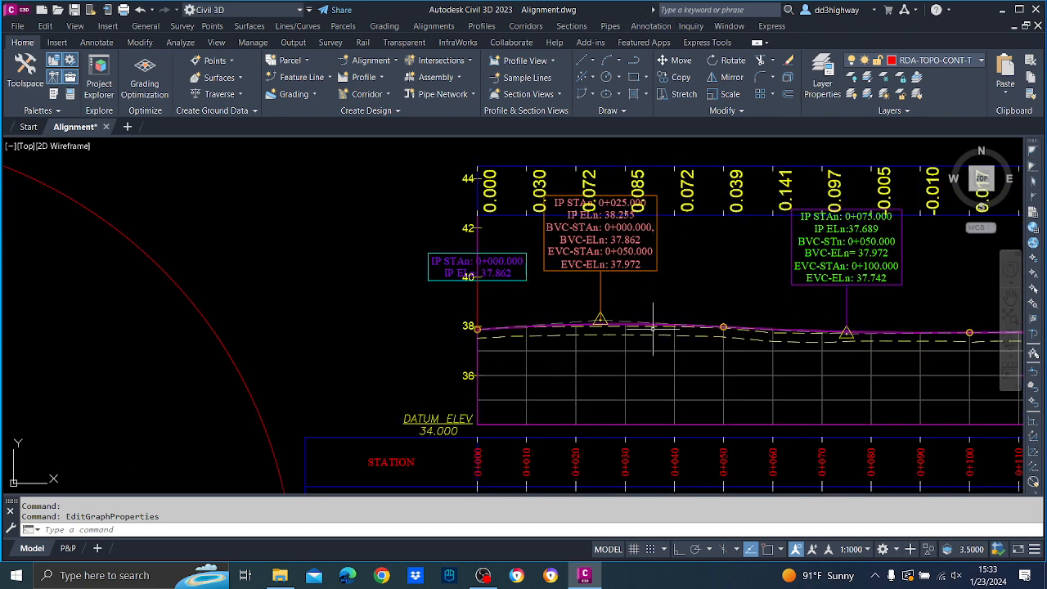
middle_drag(651, 331, 640, 347)
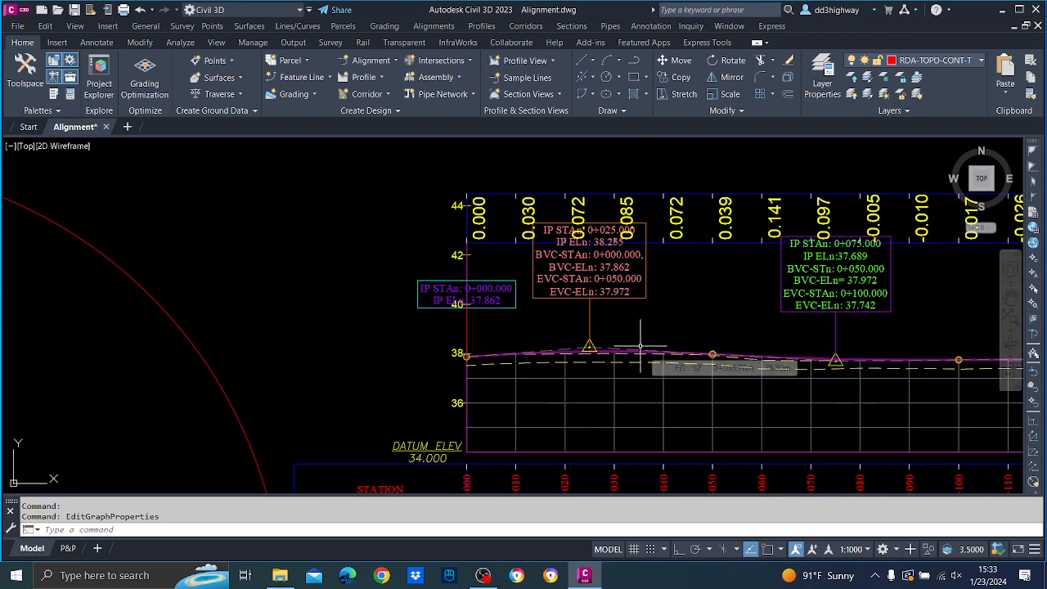
scroll(612, 360, up, 4)
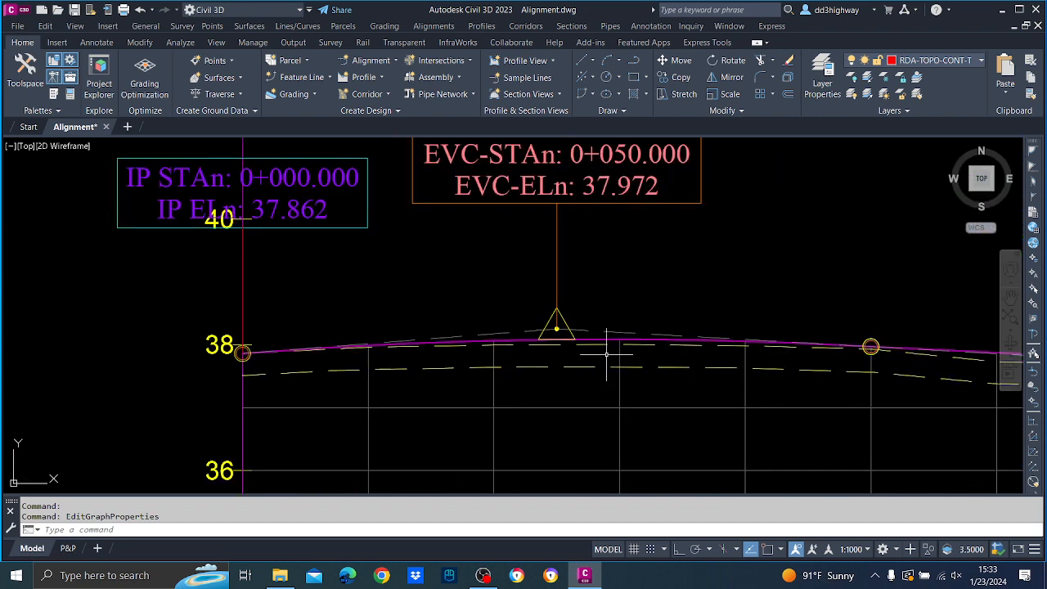
Open the geometry editor for the finished grade profile FG.
scroll(605, 353, down, 4)
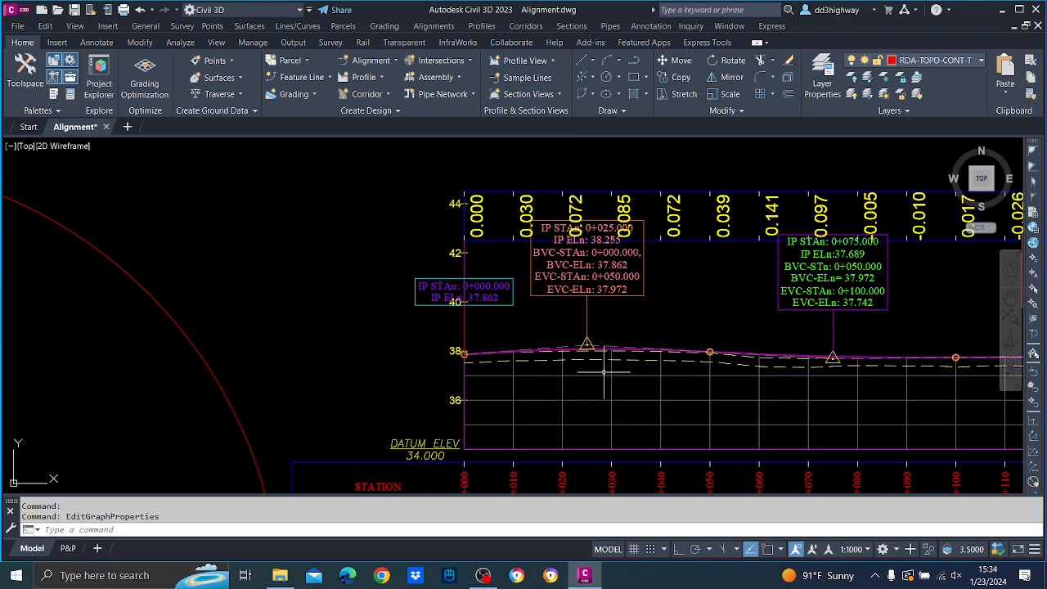
click(594, 345)
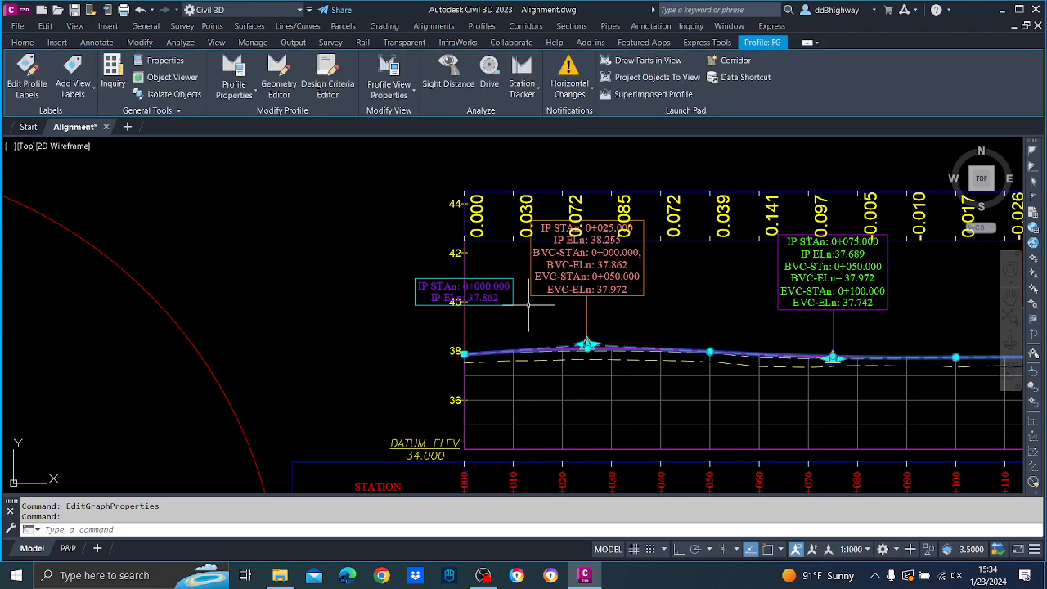
right_click(594, 345)
click(597, 183)
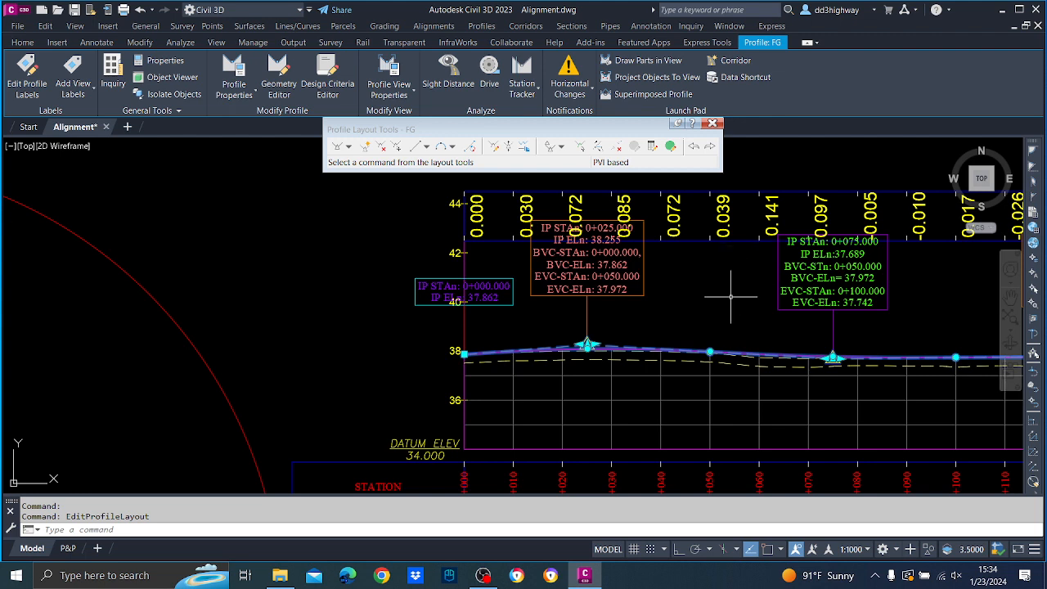
Set the PVI elevation of FG's first crest curve at station 0+025 to 38.225 m.
click(578, 147)
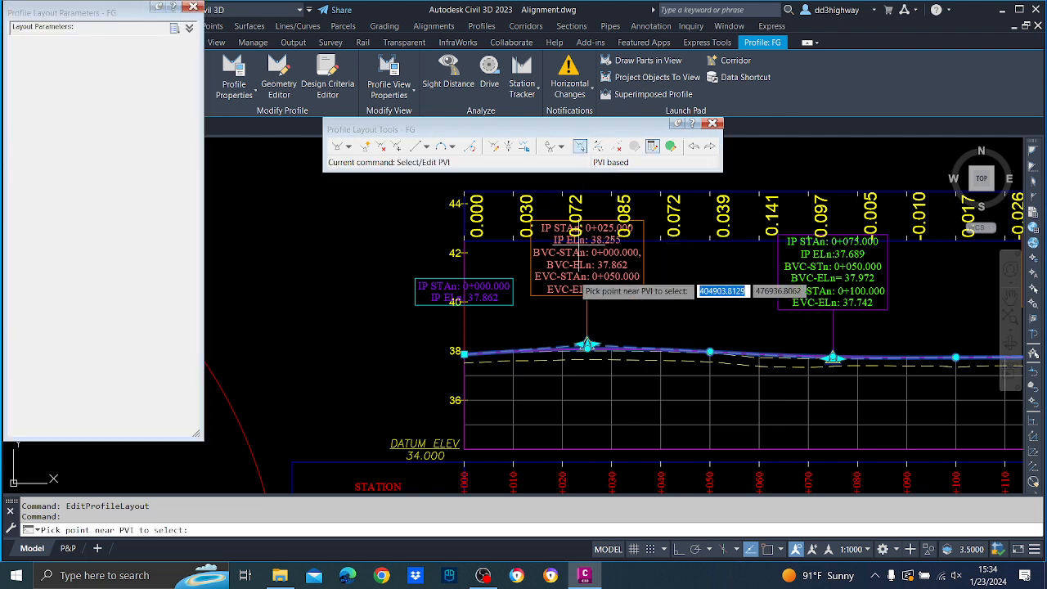
click(586, 346)
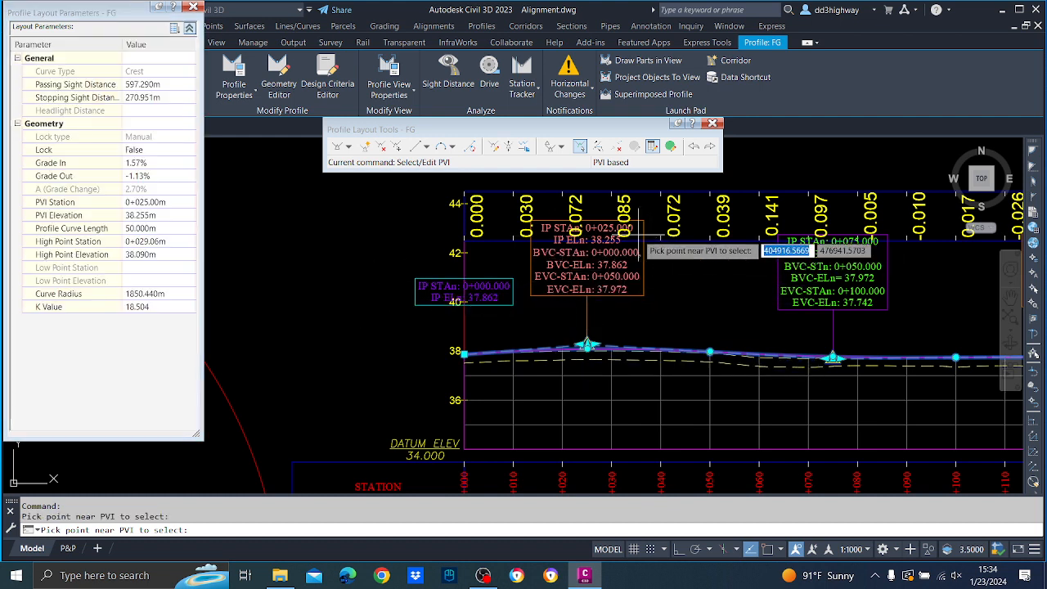
click(144, 217)
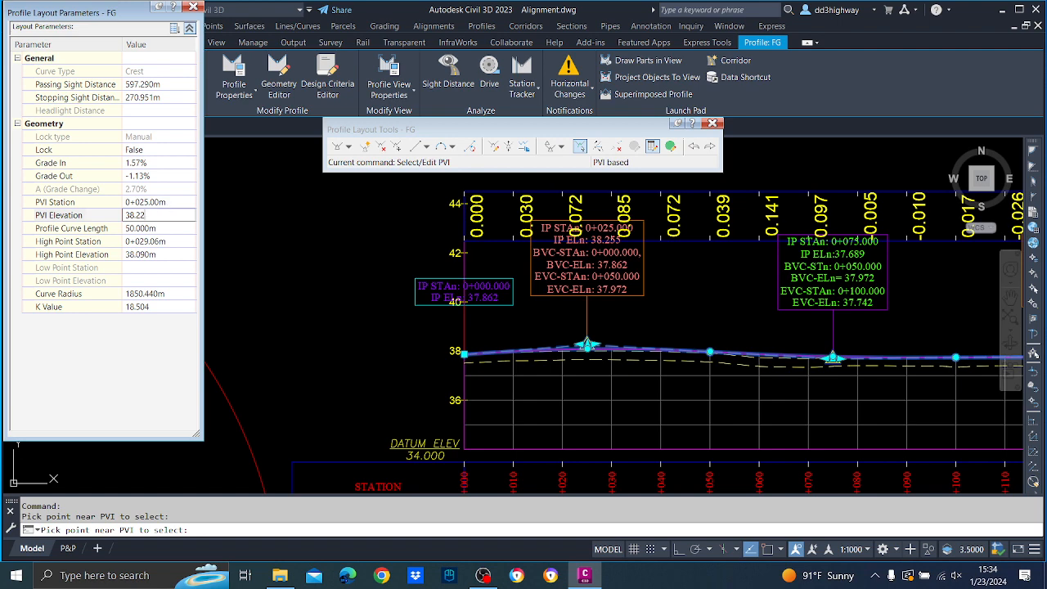
key(Return)
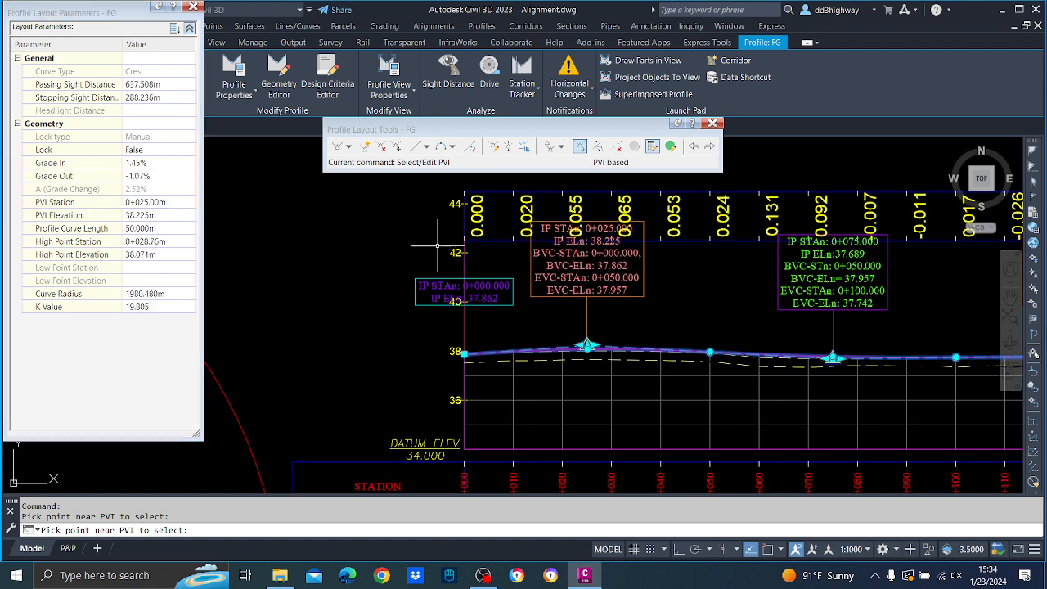
key(Return)
key(Escape)
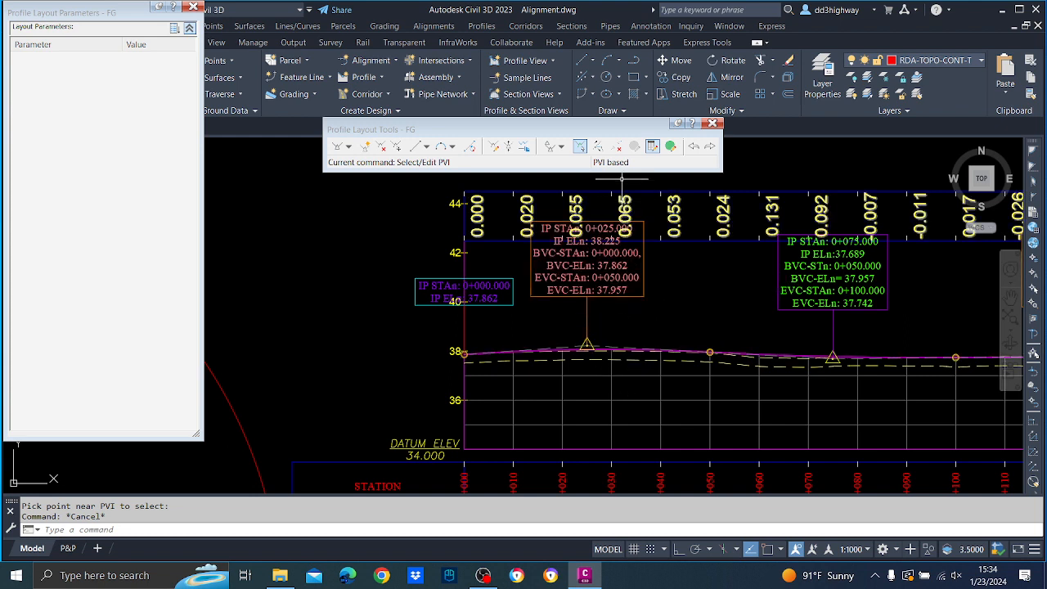
Reselect the PVI at station 0+025 and lower its elevation to 38.205 m.
click(580, 146)
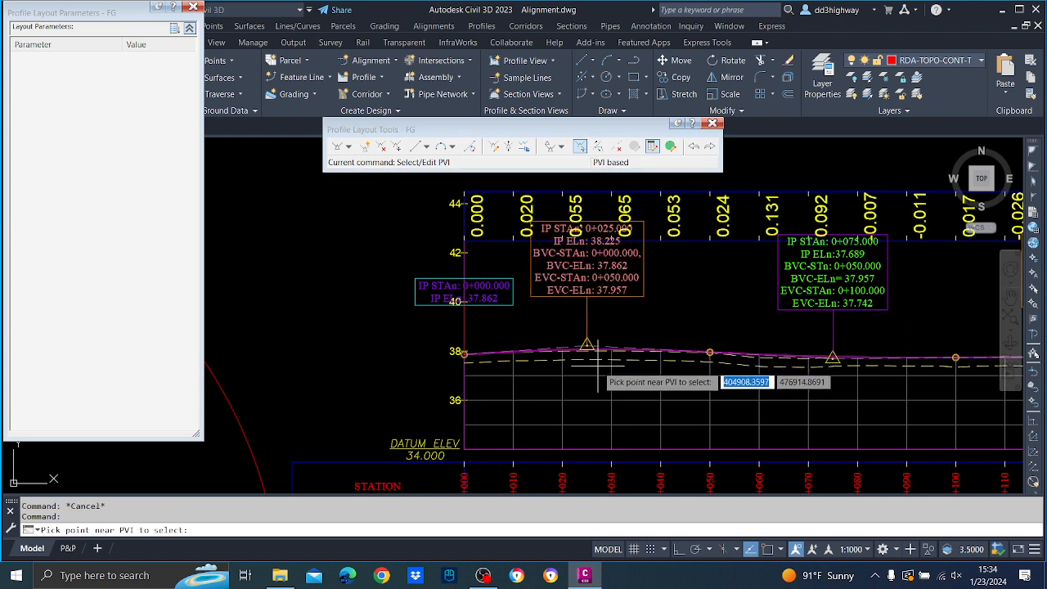
click(586, 350)
click(144, 215)
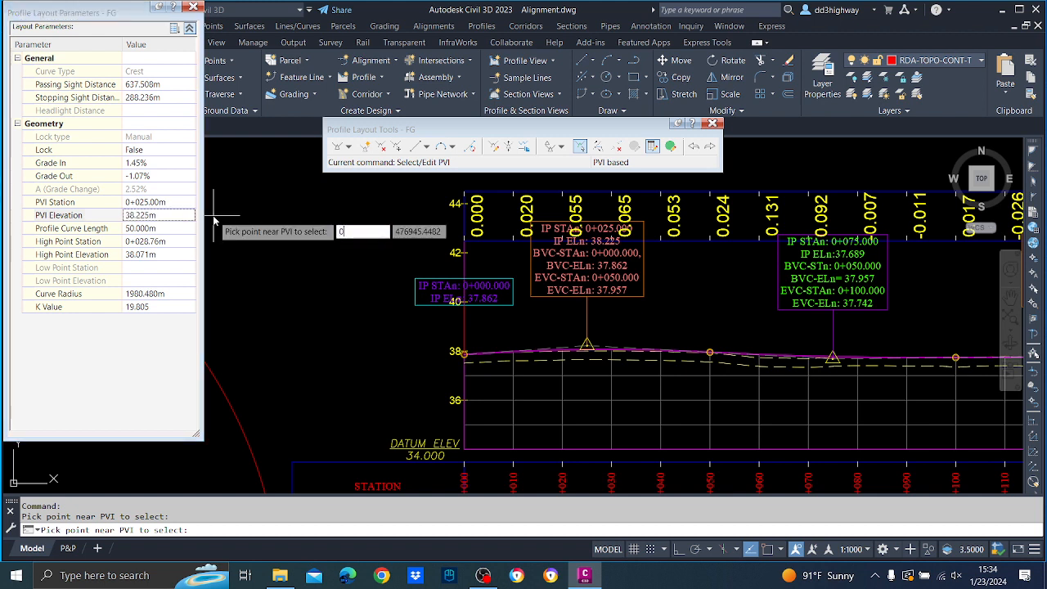
click(144, 215)
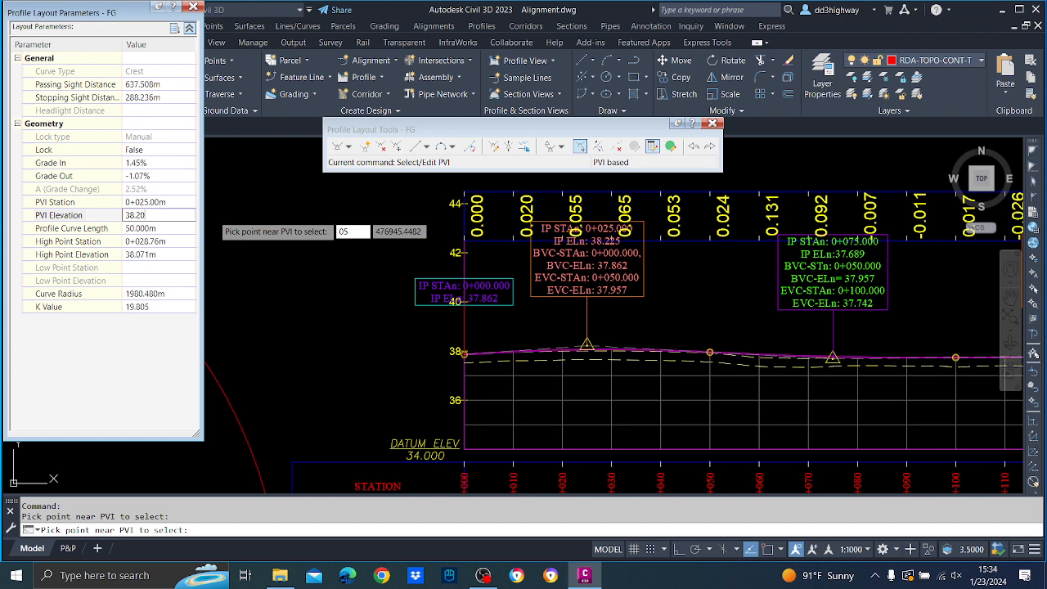
text(38.205m)
key(Return)
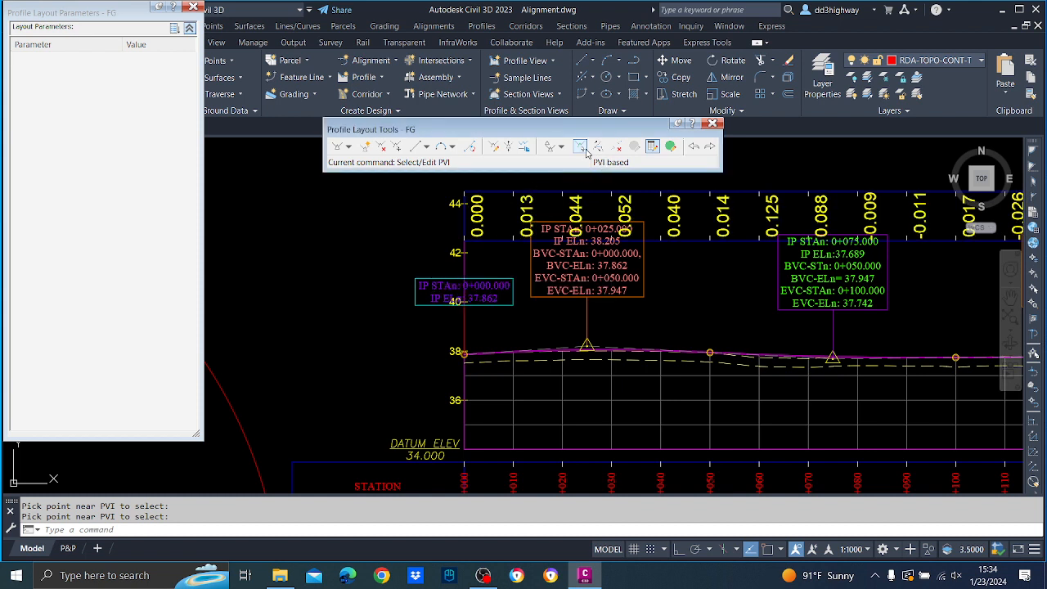
Lower the elevation of FG's PVI at station 0+025 further to 38.190 m.
click(586, 152)
click(600, 331)
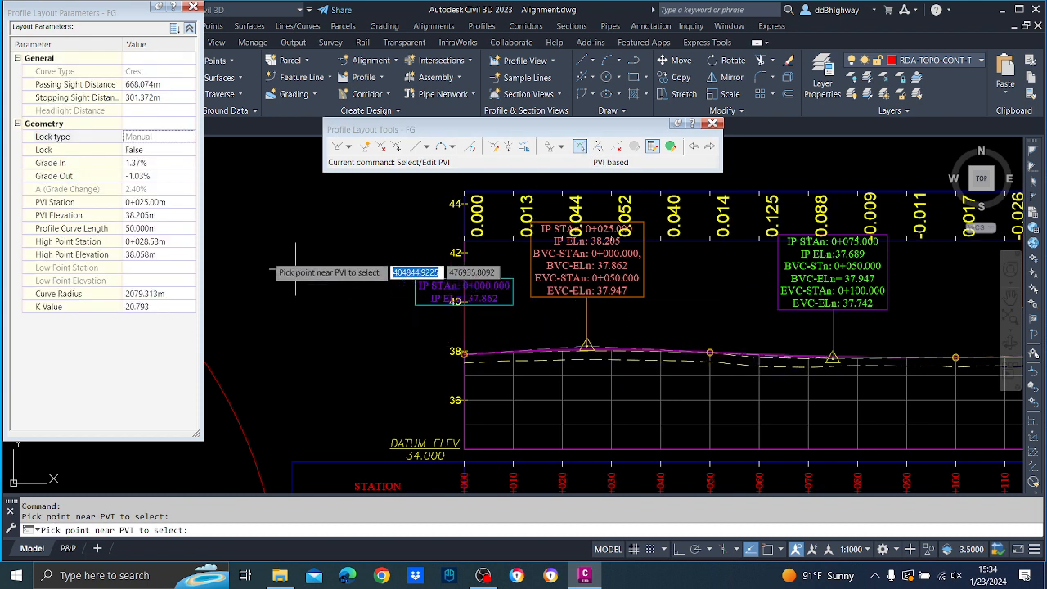
click(144, 215)
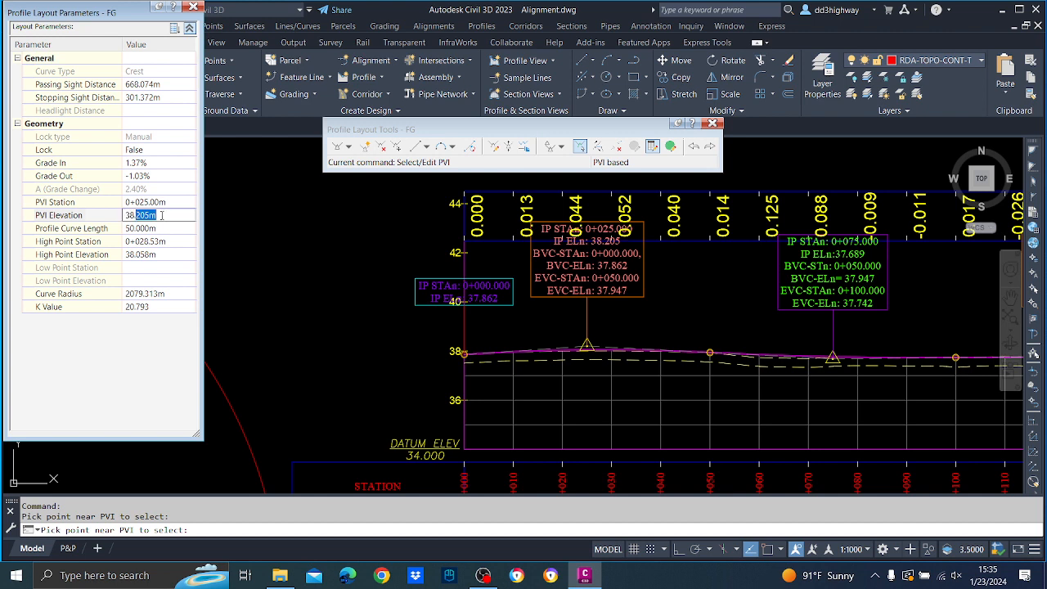
key(Return)
key(Return)
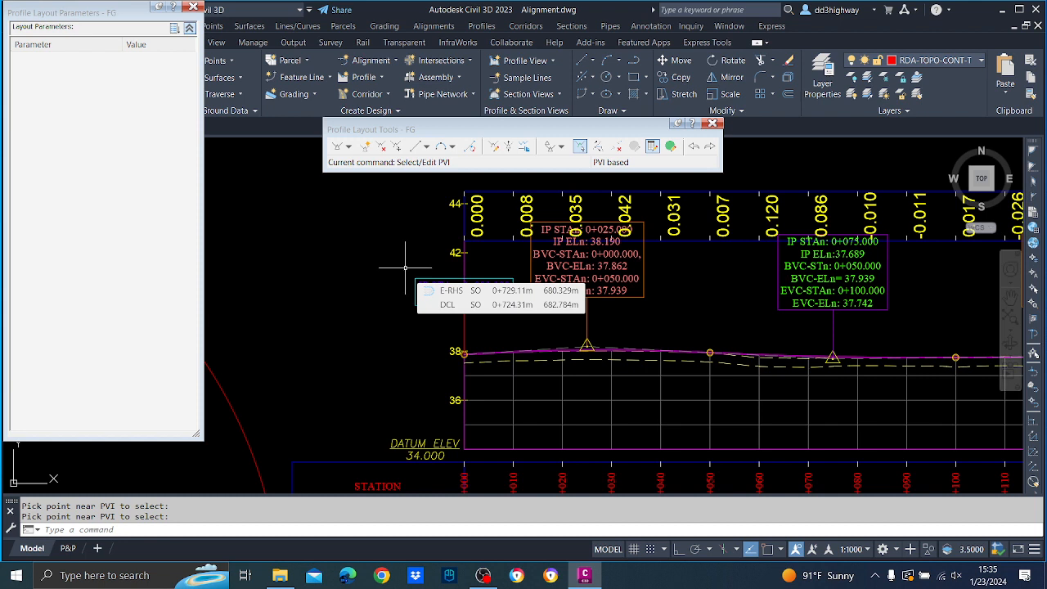
Change the PVI elevation at station 0+025 of profile FG to 38.180 m.
click(579, 146)
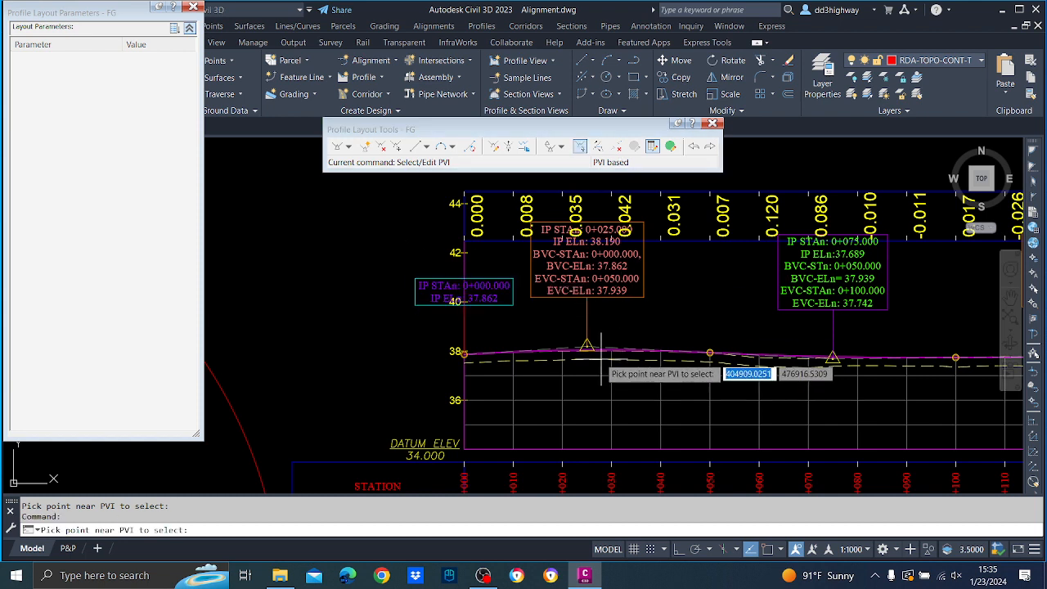
click(589, 350)
click(141, 215)
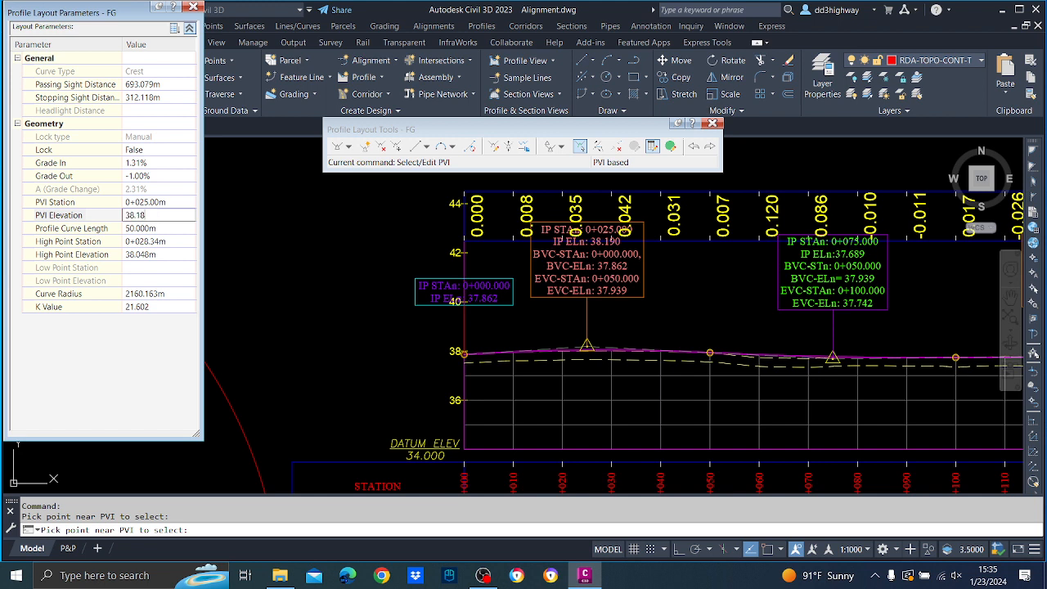
key(Return)
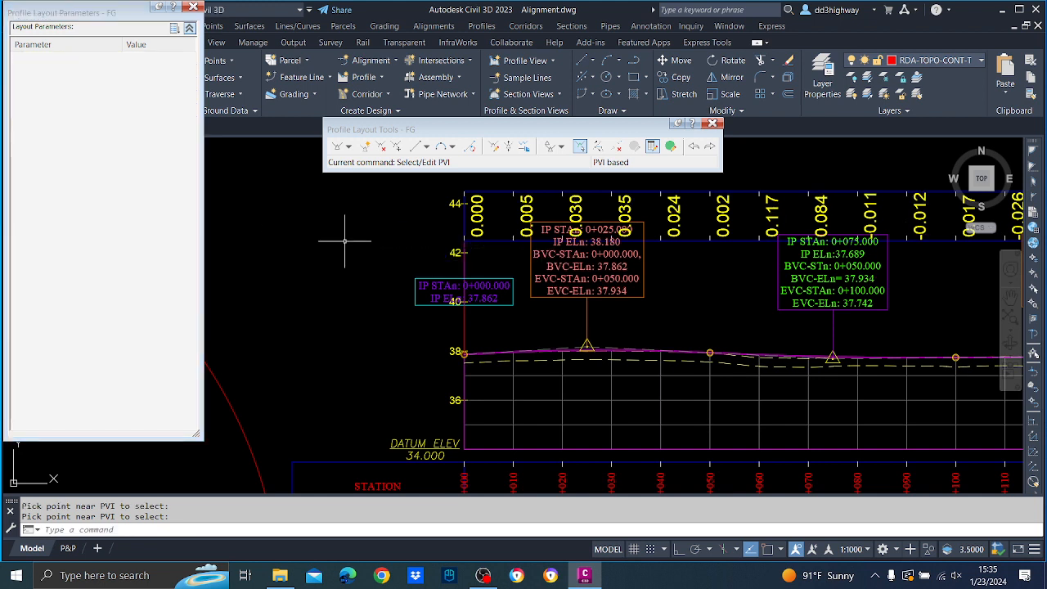
Edit the PVI at station 0+025 again and set its elevation to 38.170 m.
click(579, 149)
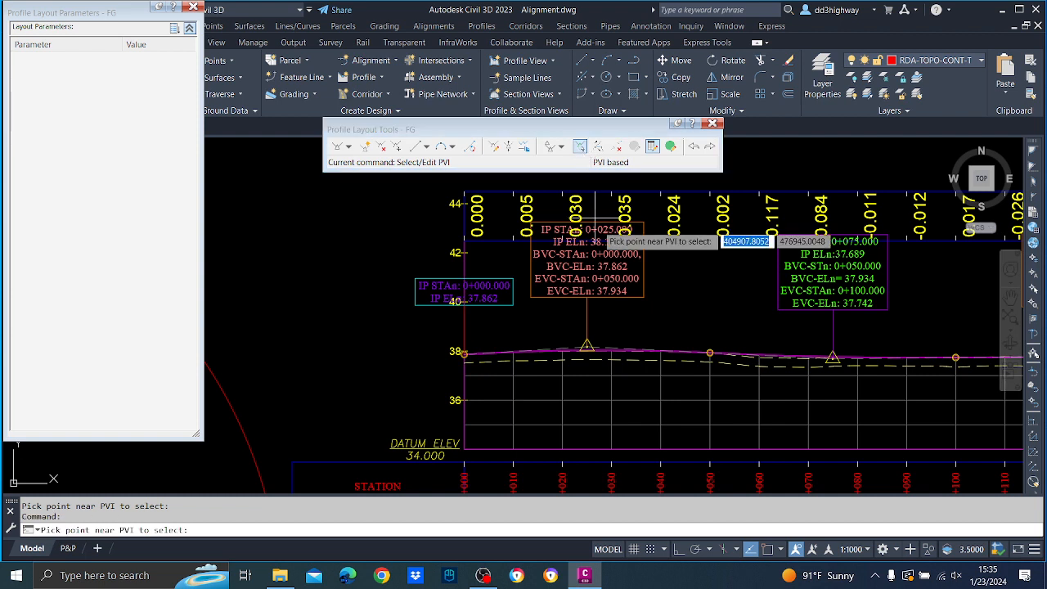
click(606, 356)
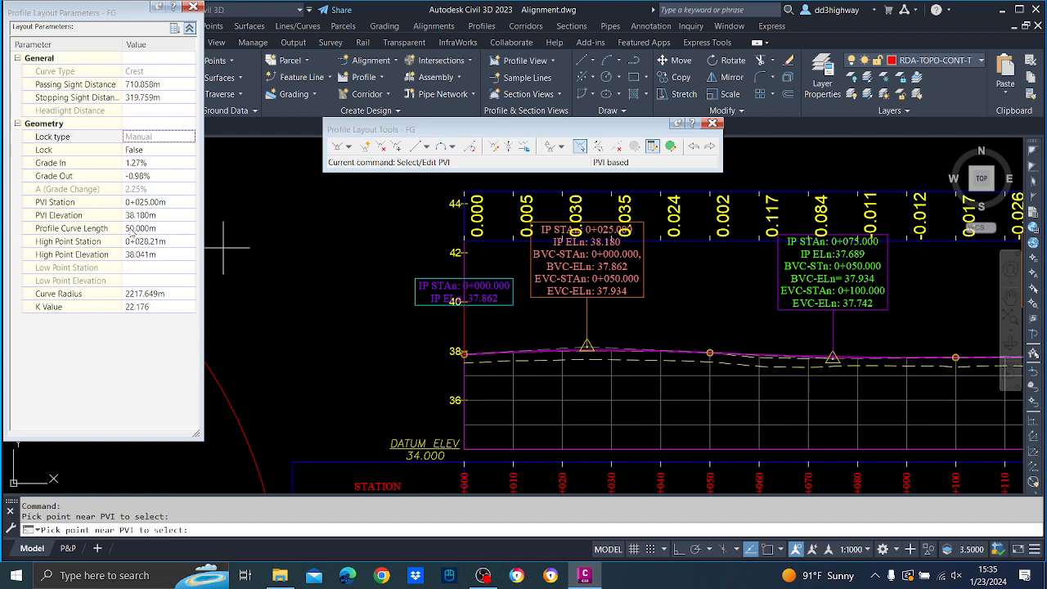
click(144, 215)
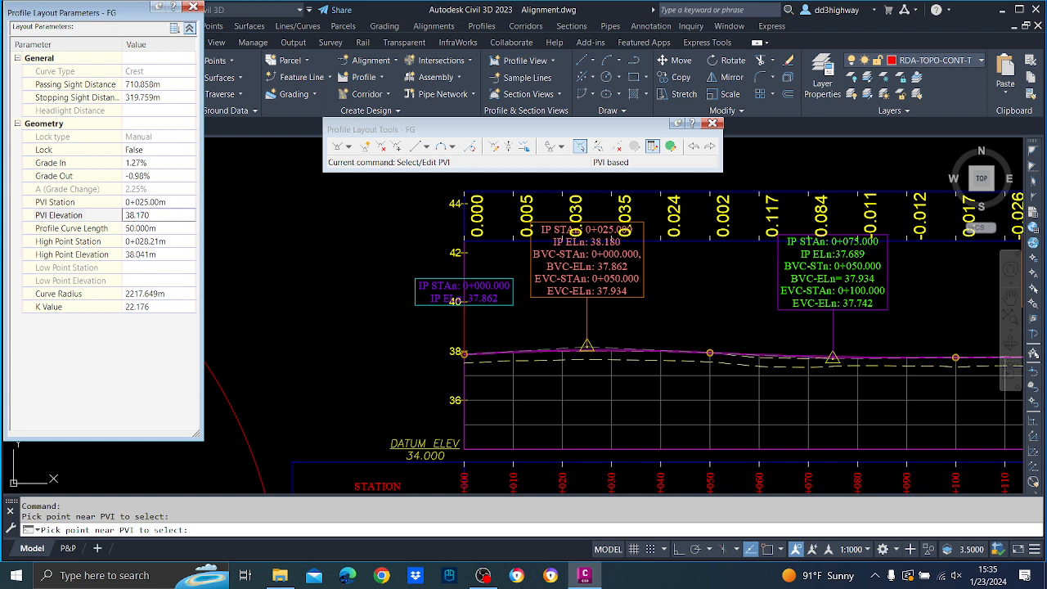
key(Return)
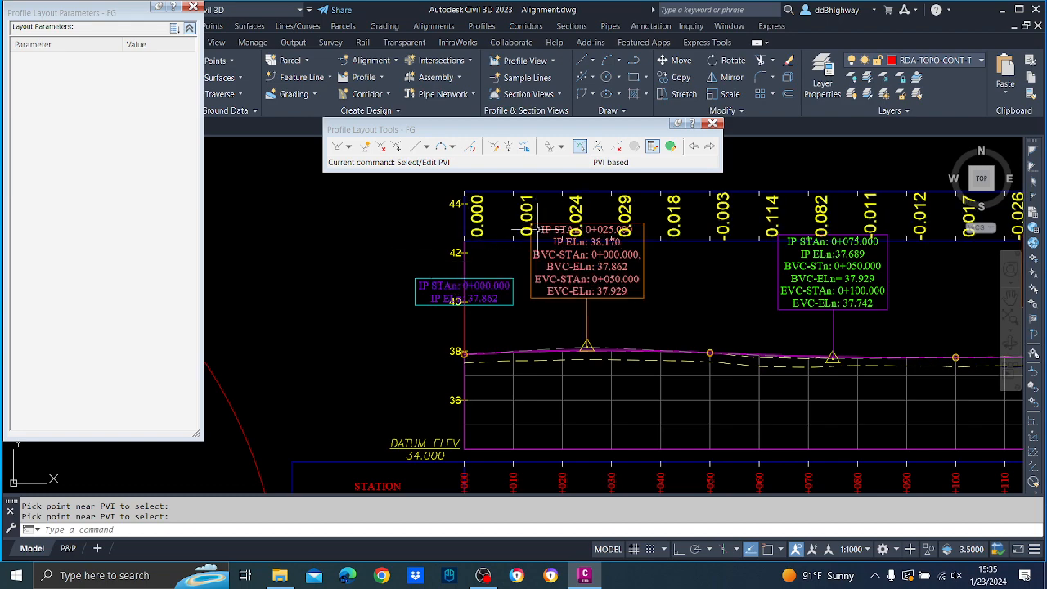
Review the level differences along the following curves and set the PVI elevation at station 0+125 to 37.810 m.
middle_drag(900, 300, 693, 332)
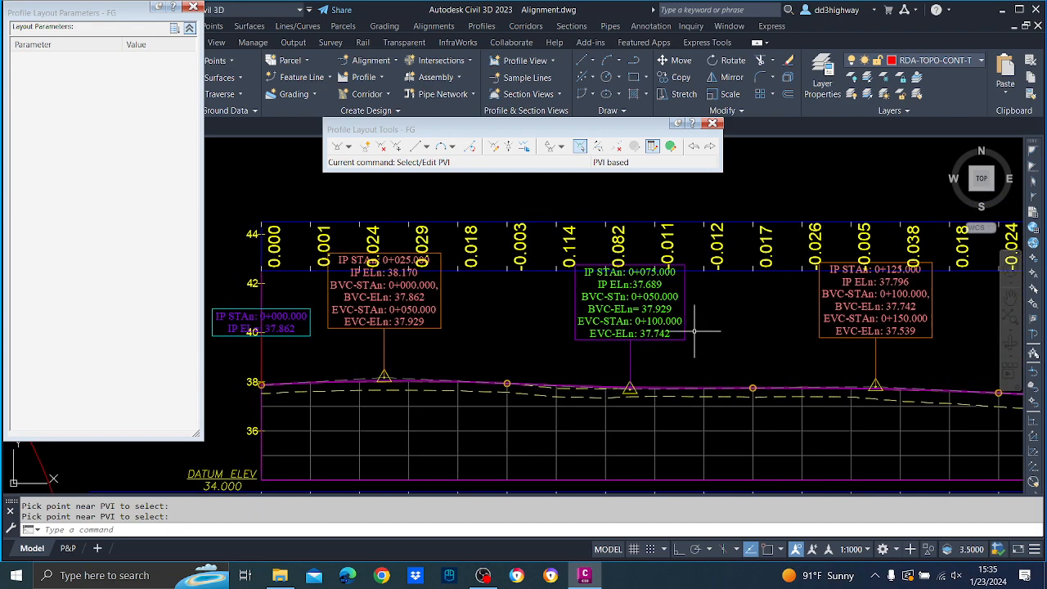
scroll(651, 266, up, 5)
scroll(730, 266, down, 4)
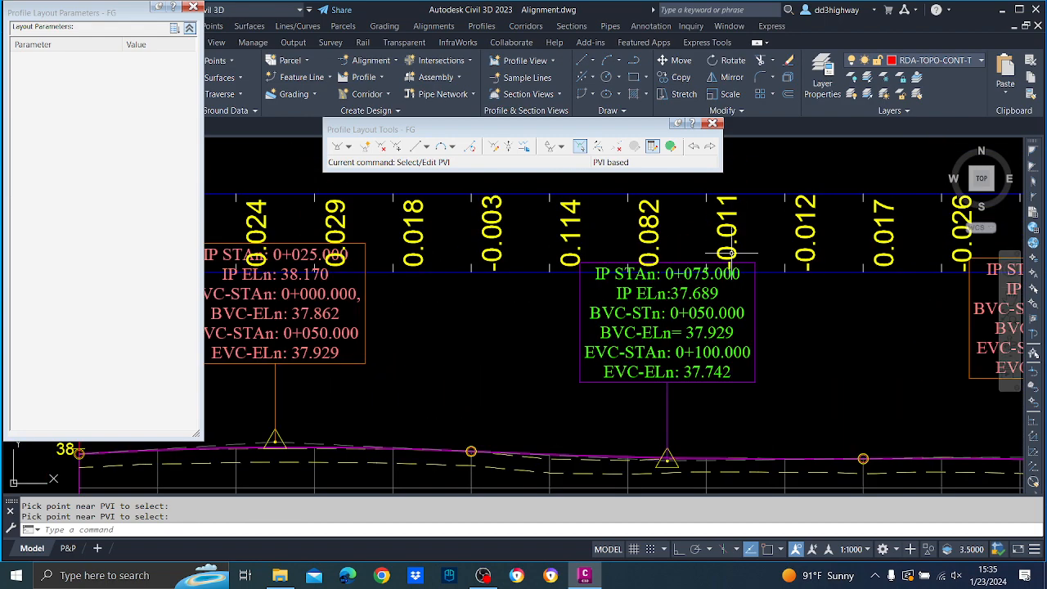
scroll(818, 253, down, 4)
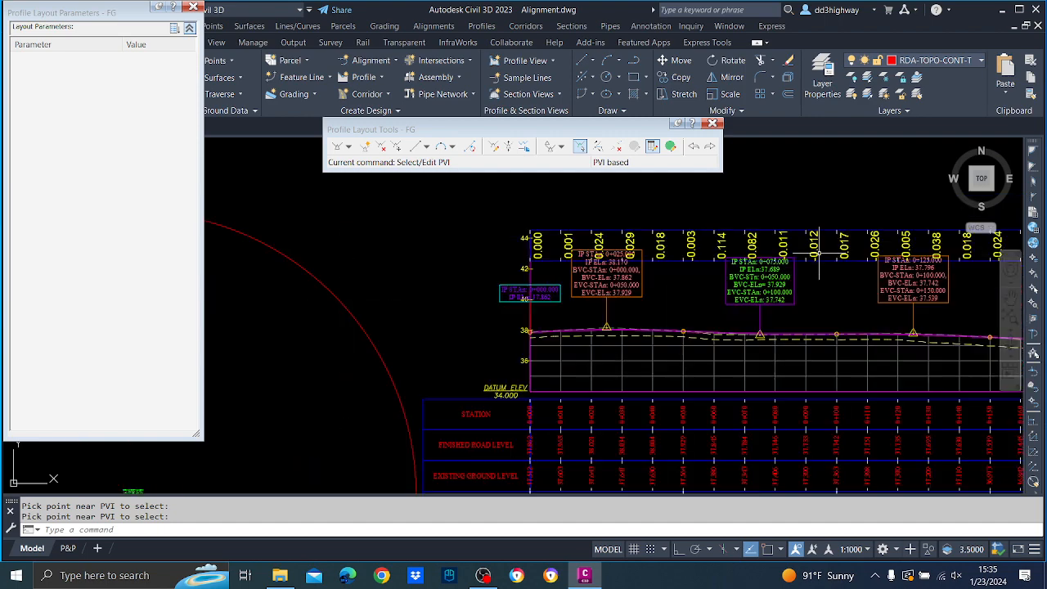
scroll(883, 247, up, 2)
middle_drag(904, 255, 626, 258)
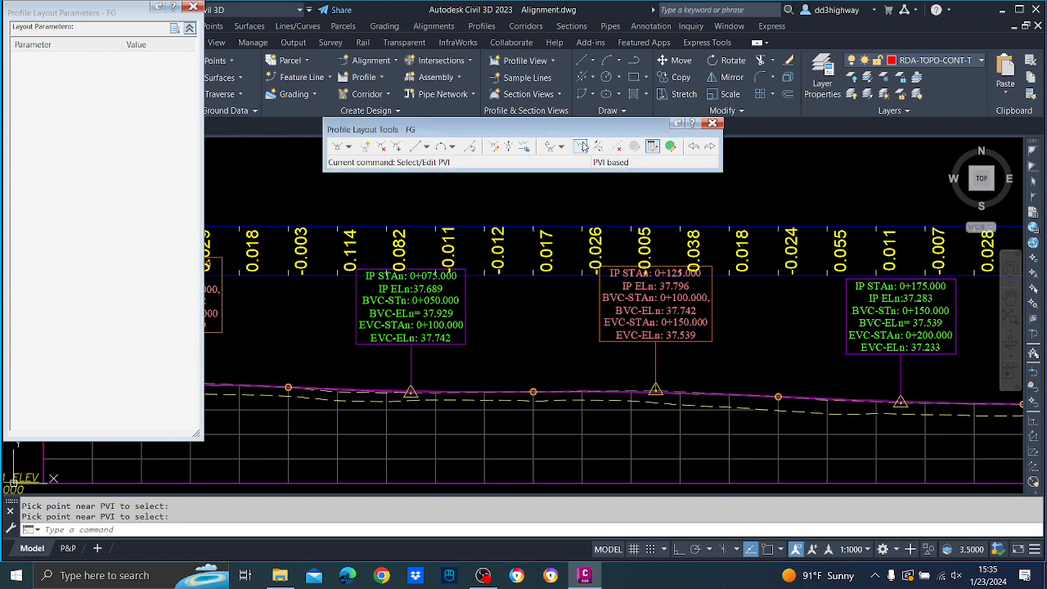
click(582, 146)
click(653, 398)
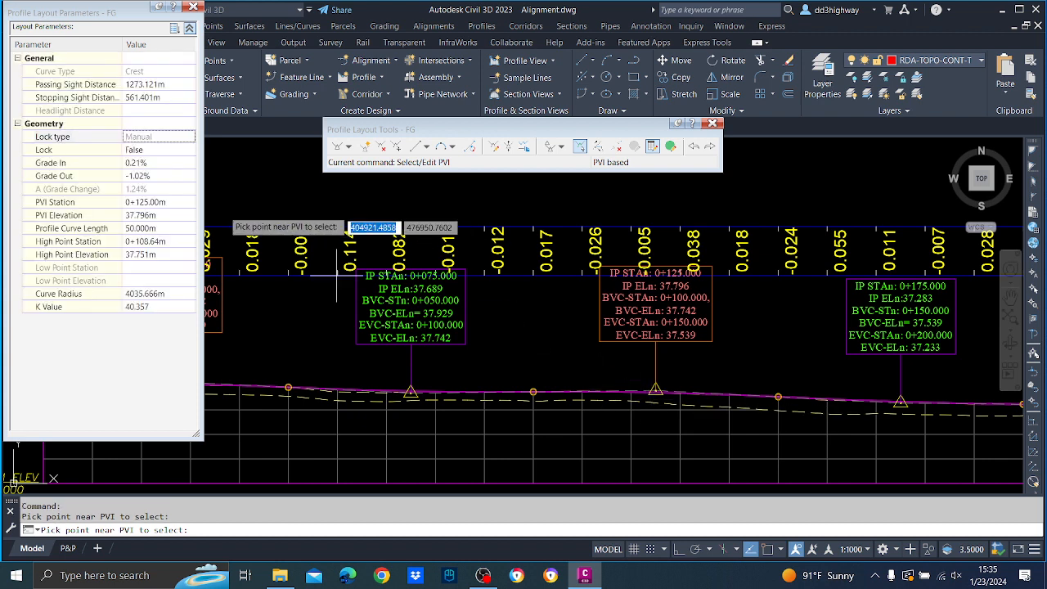
click(148, 215)
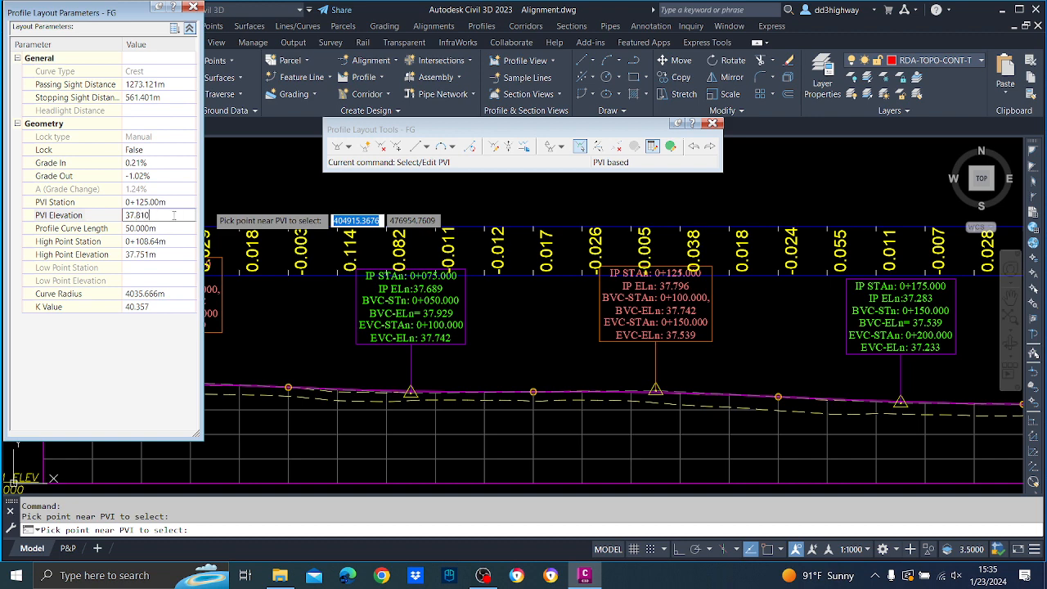
text(37.810)
key(Return)
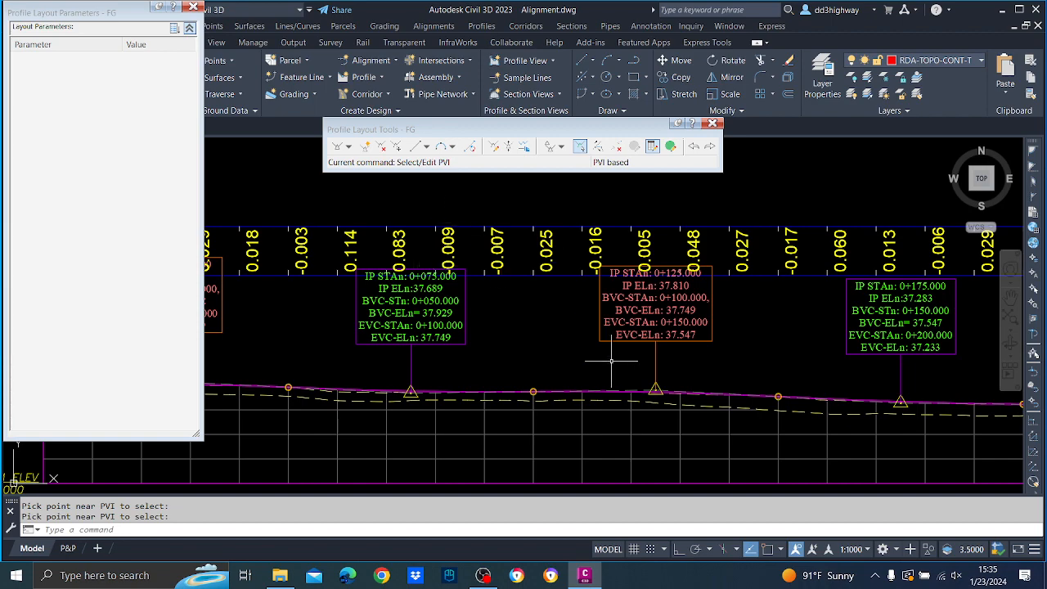
Check the level differences along the whole profile view, and close the layout parameters and layout tools of FG.
scroll(611, 357, down, 3)
middle_drag(831, 270, 275, 232)
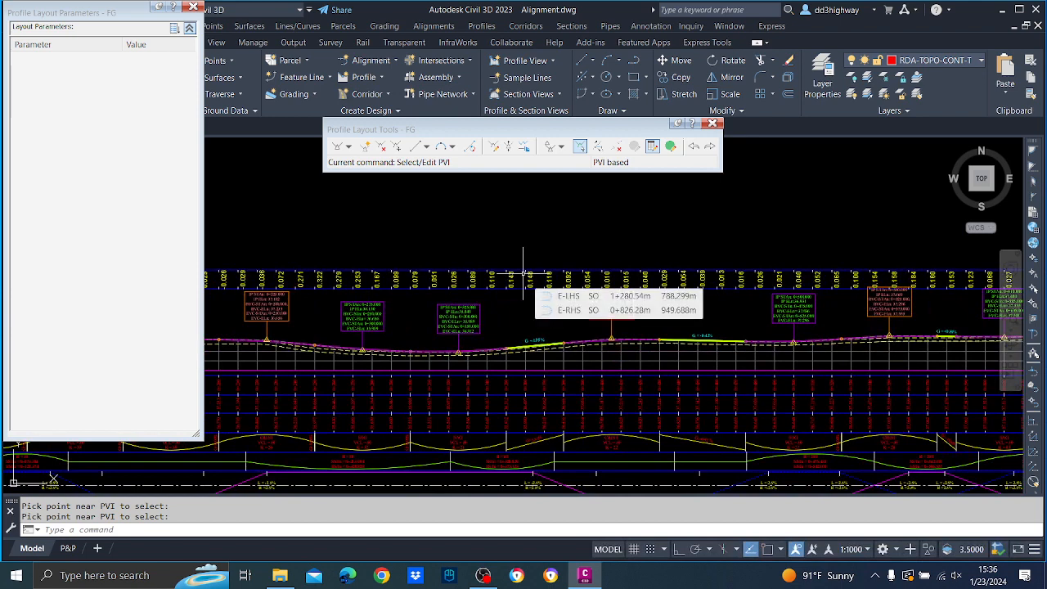
scroll(523, 270, down, 3)
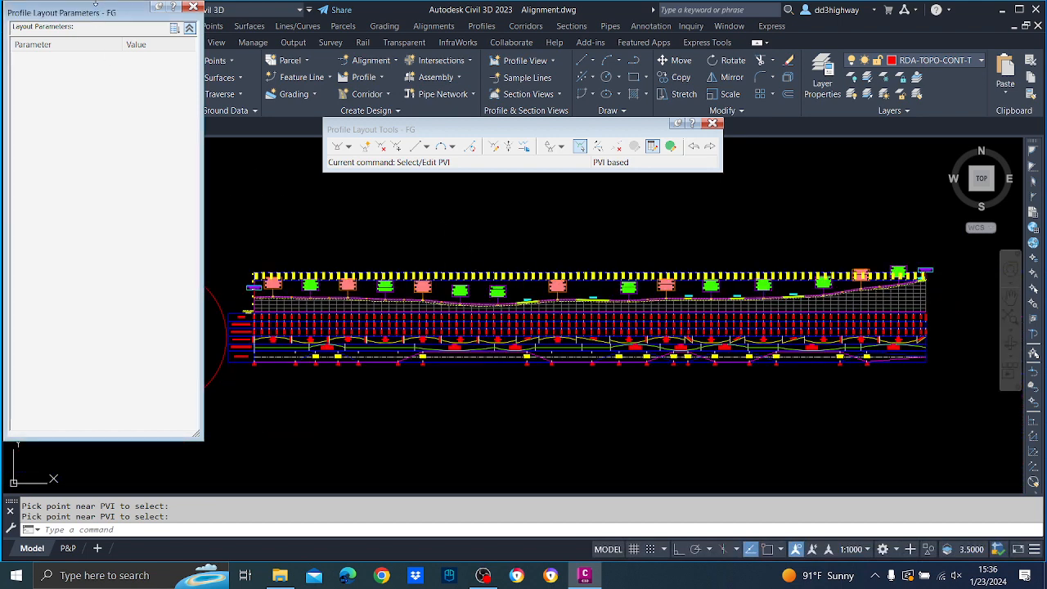
click(192, 8)
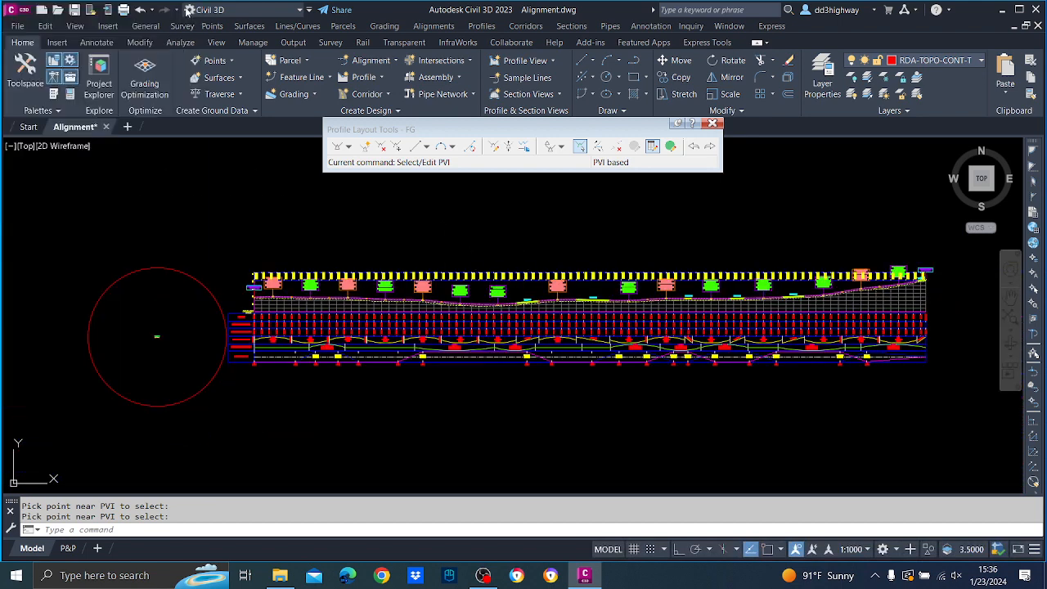
click(712, 122)
Examine the vertical curve K-values, band levels and level differences along the profile view from its start.
scroll(444, 327, up, 4)
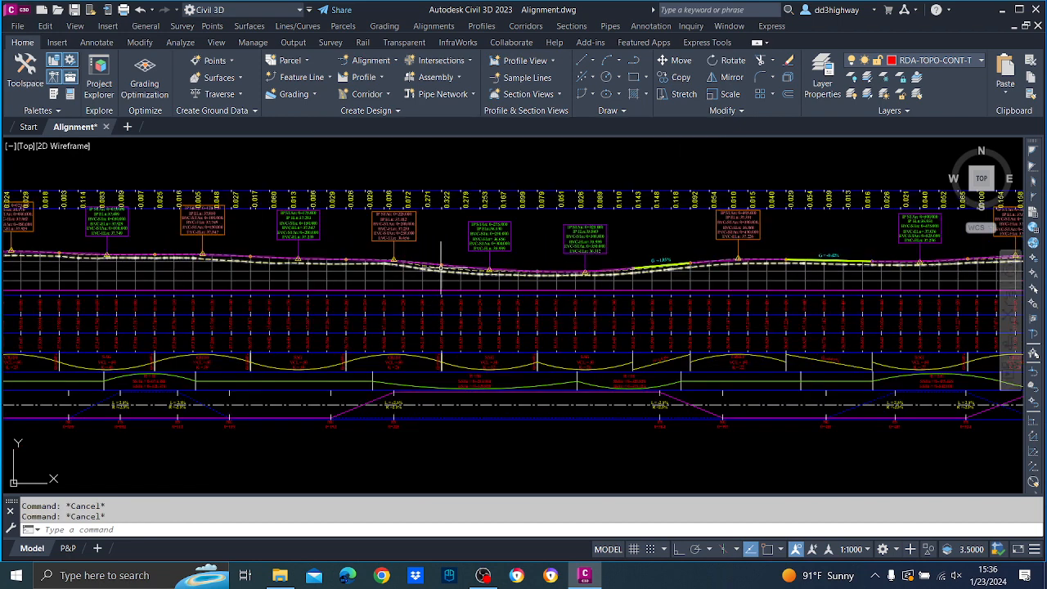
scroll(393, 359, up, 2)
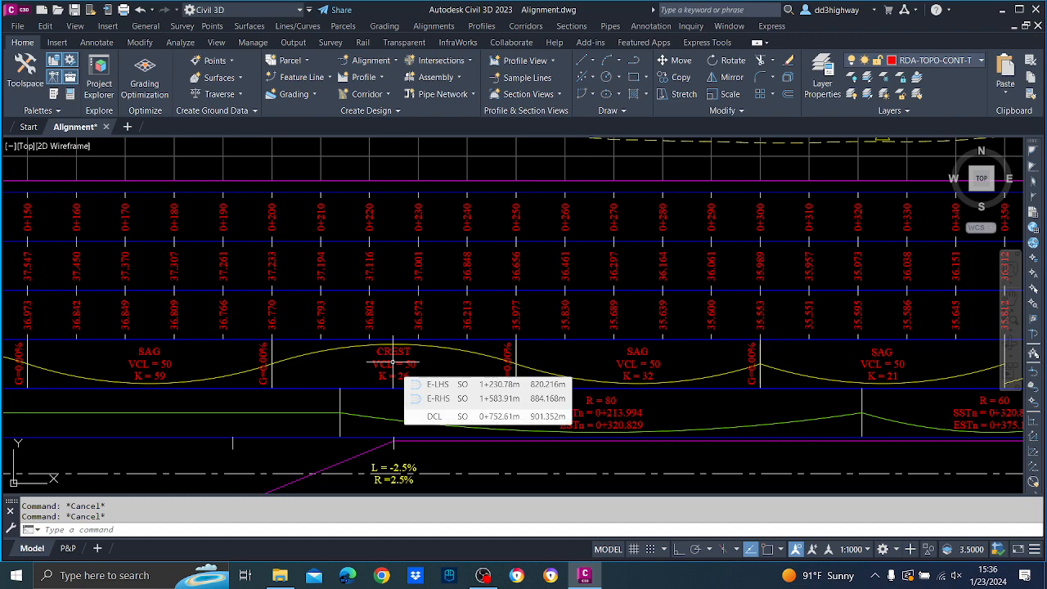
scroll(627, 278, down, 3)
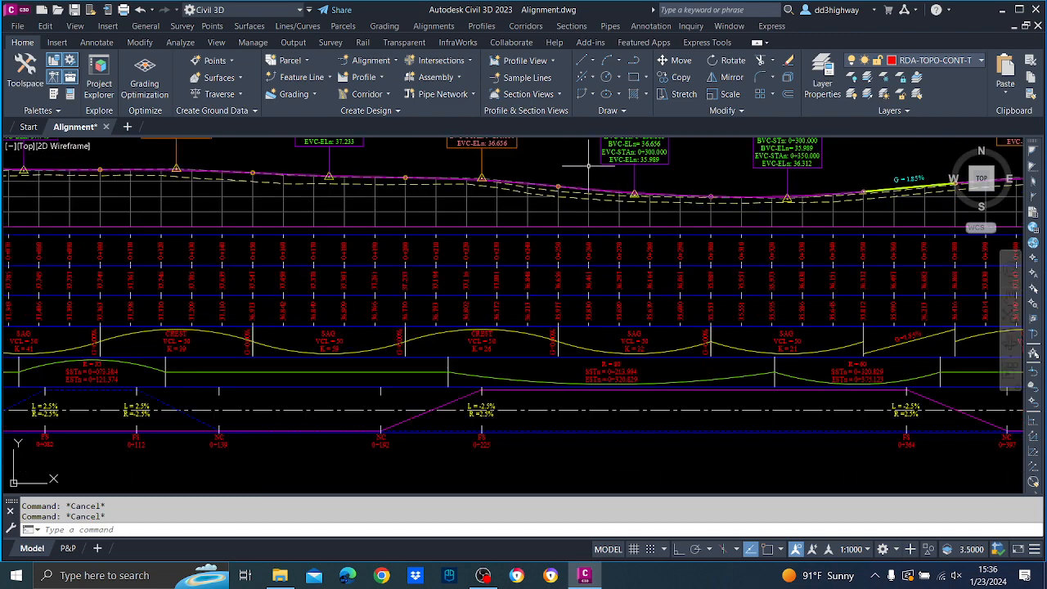
scroll(752, 210, up, 2)
middle_drag(787, 215, 510, 235)
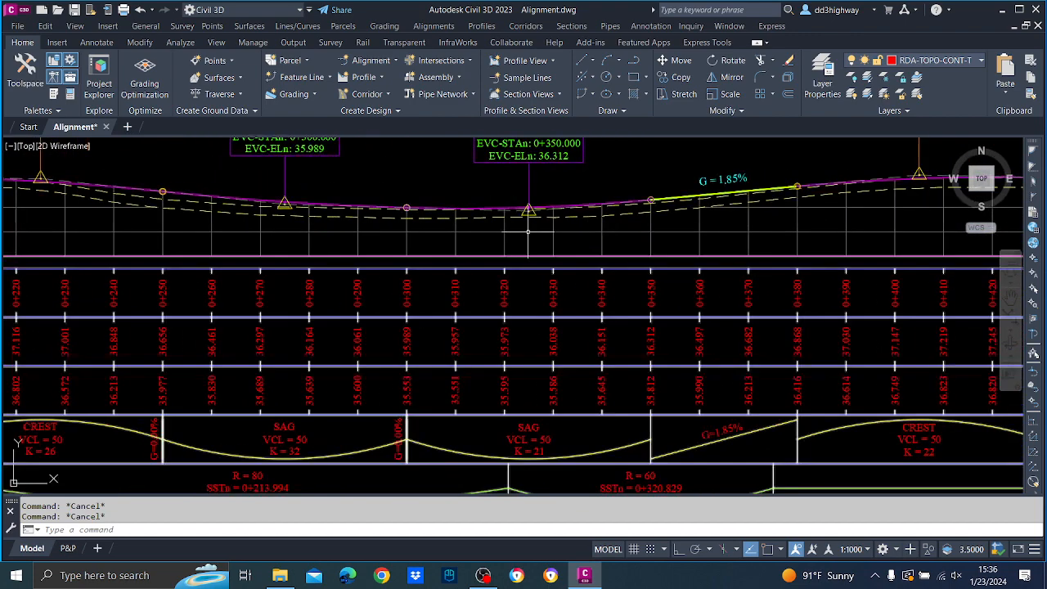
scroll(579, 301, down, 4)
middle_drag(393, 287, 688, 305)
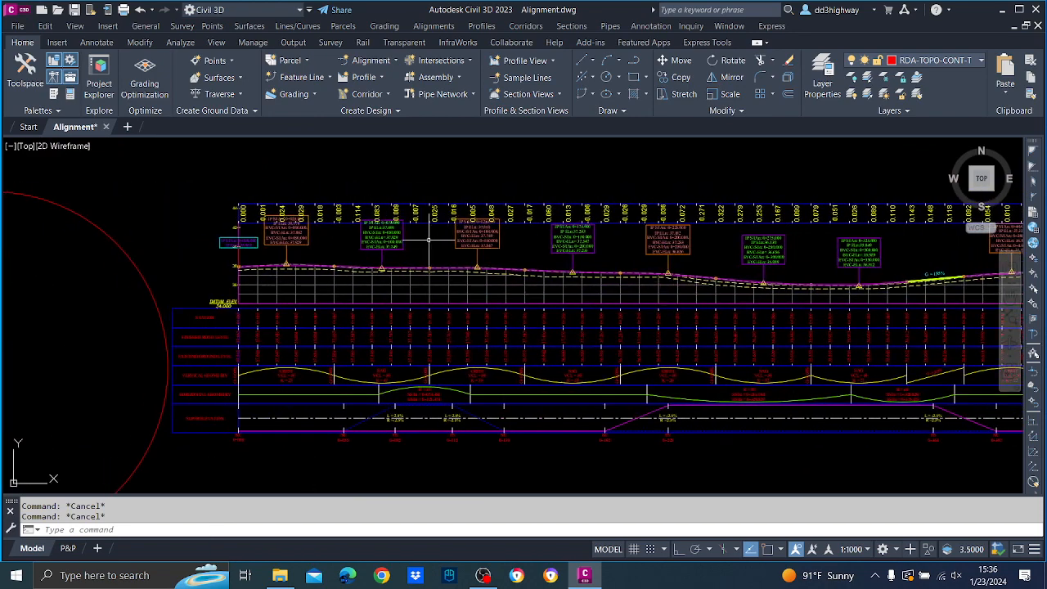
scroll(334, 226, up, 4)
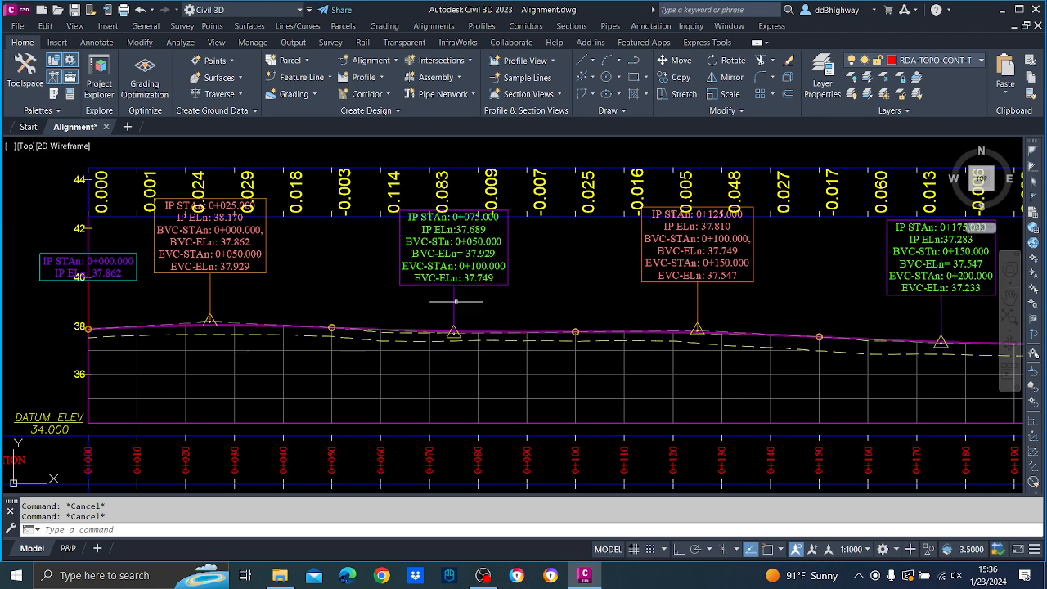
scroll(454, 309, down, 4)
middle_drag(603, 303, 426, 308)
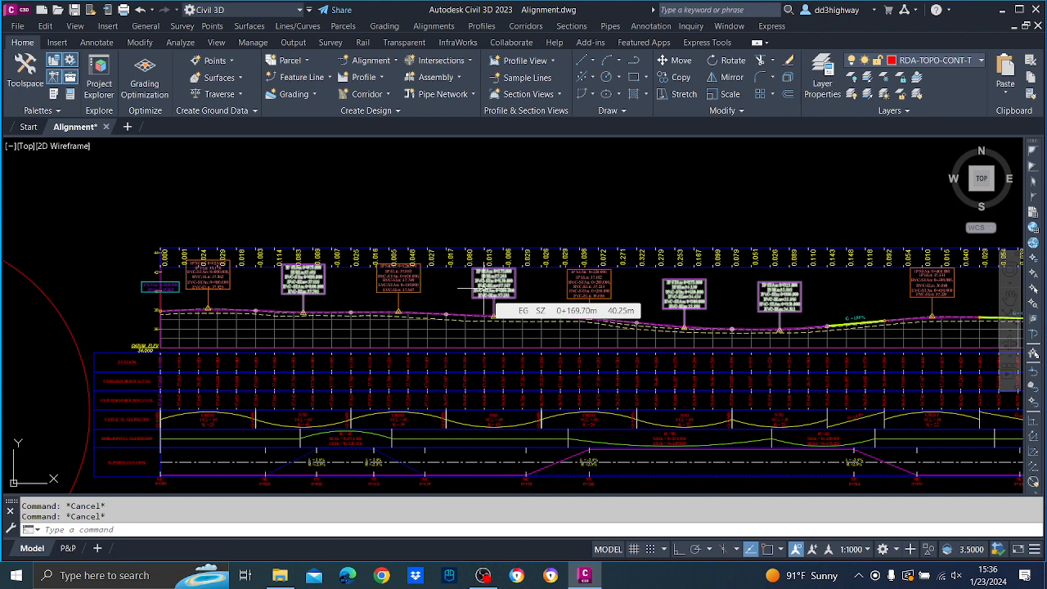
click(482, 574)
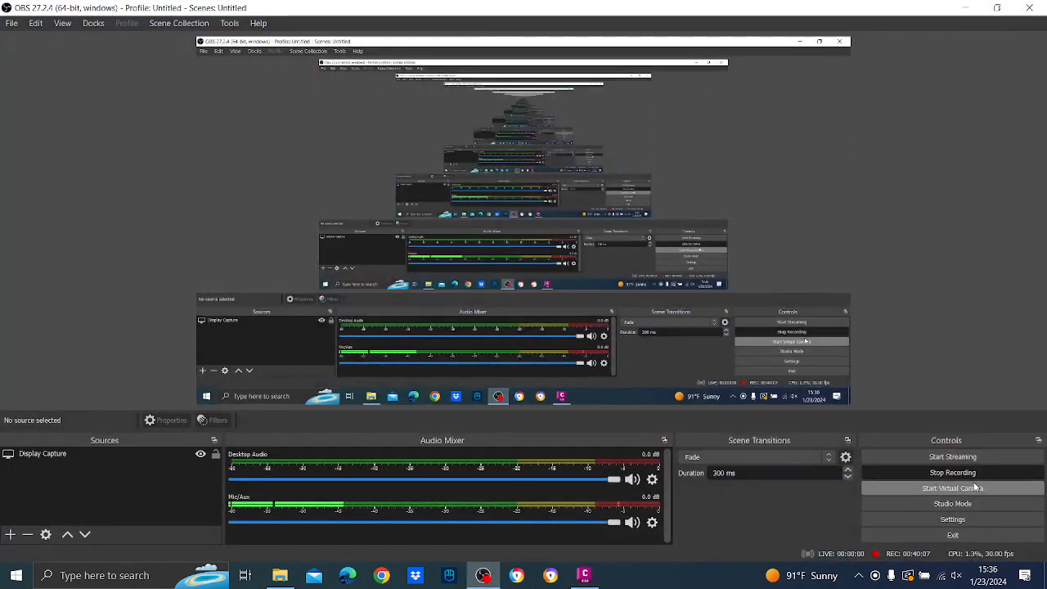